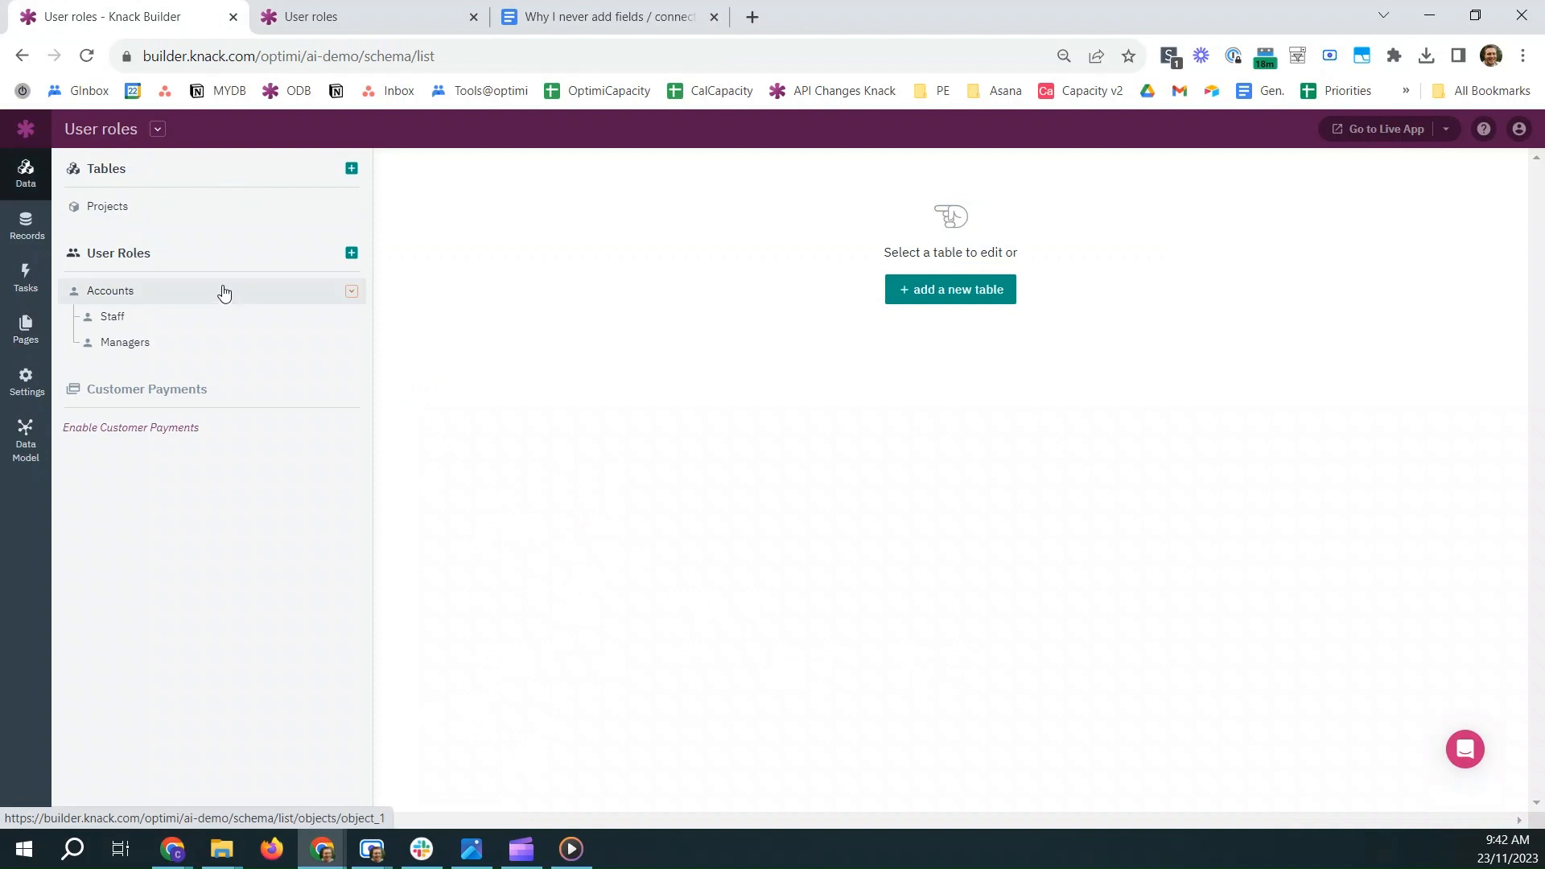
# - View the Accounts fields, and review the staff dashboard, manager dashboard and all users page requirements in the Google Docs document
pyautogui.click(112, 294)
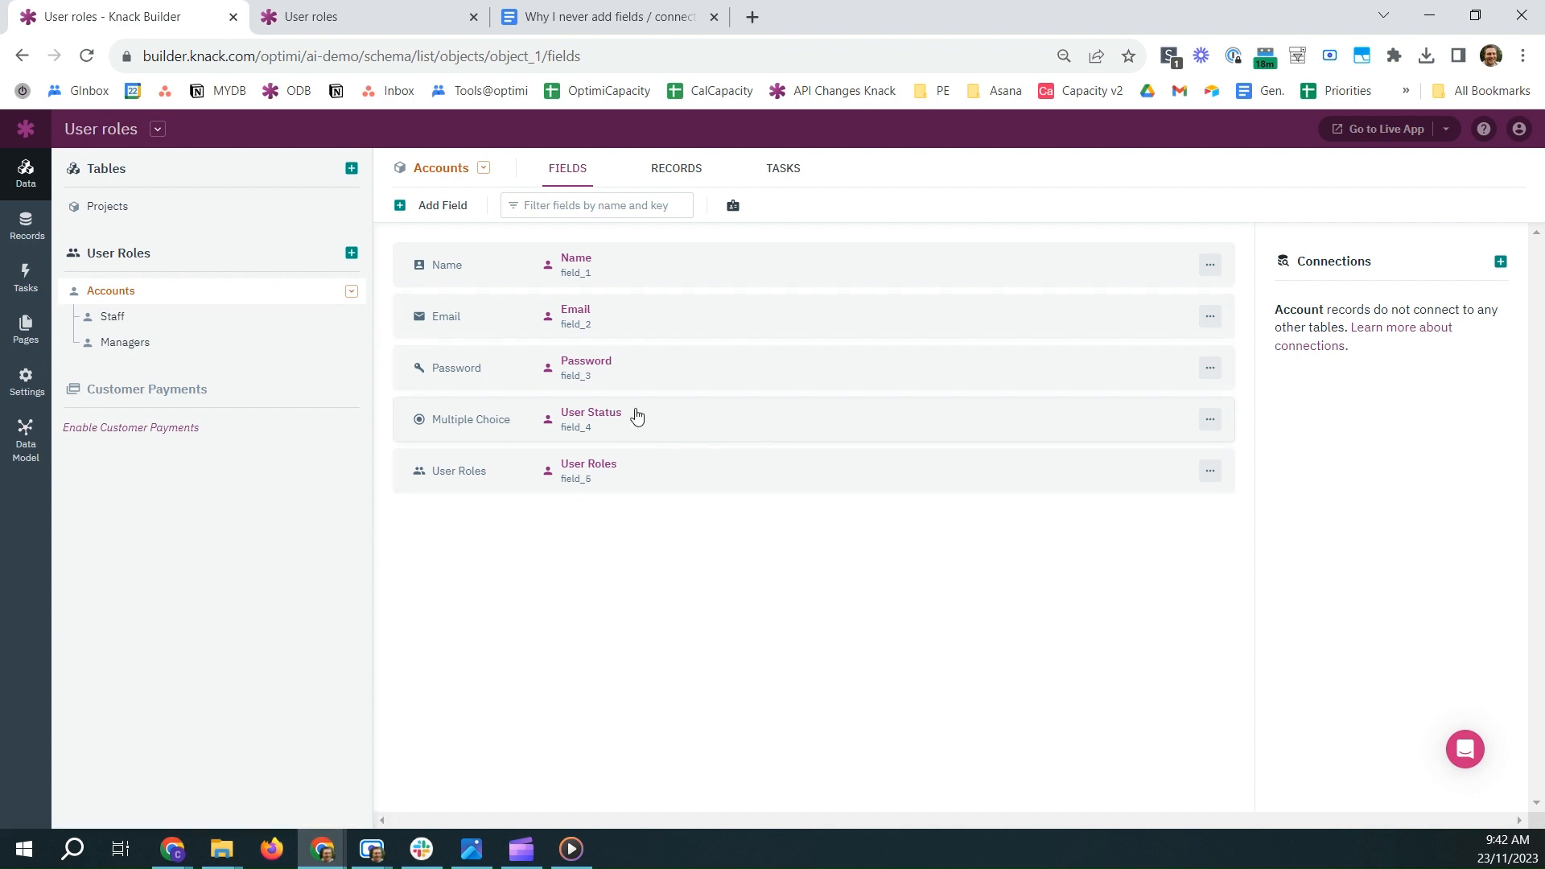
pyautogui.click(587, 8)
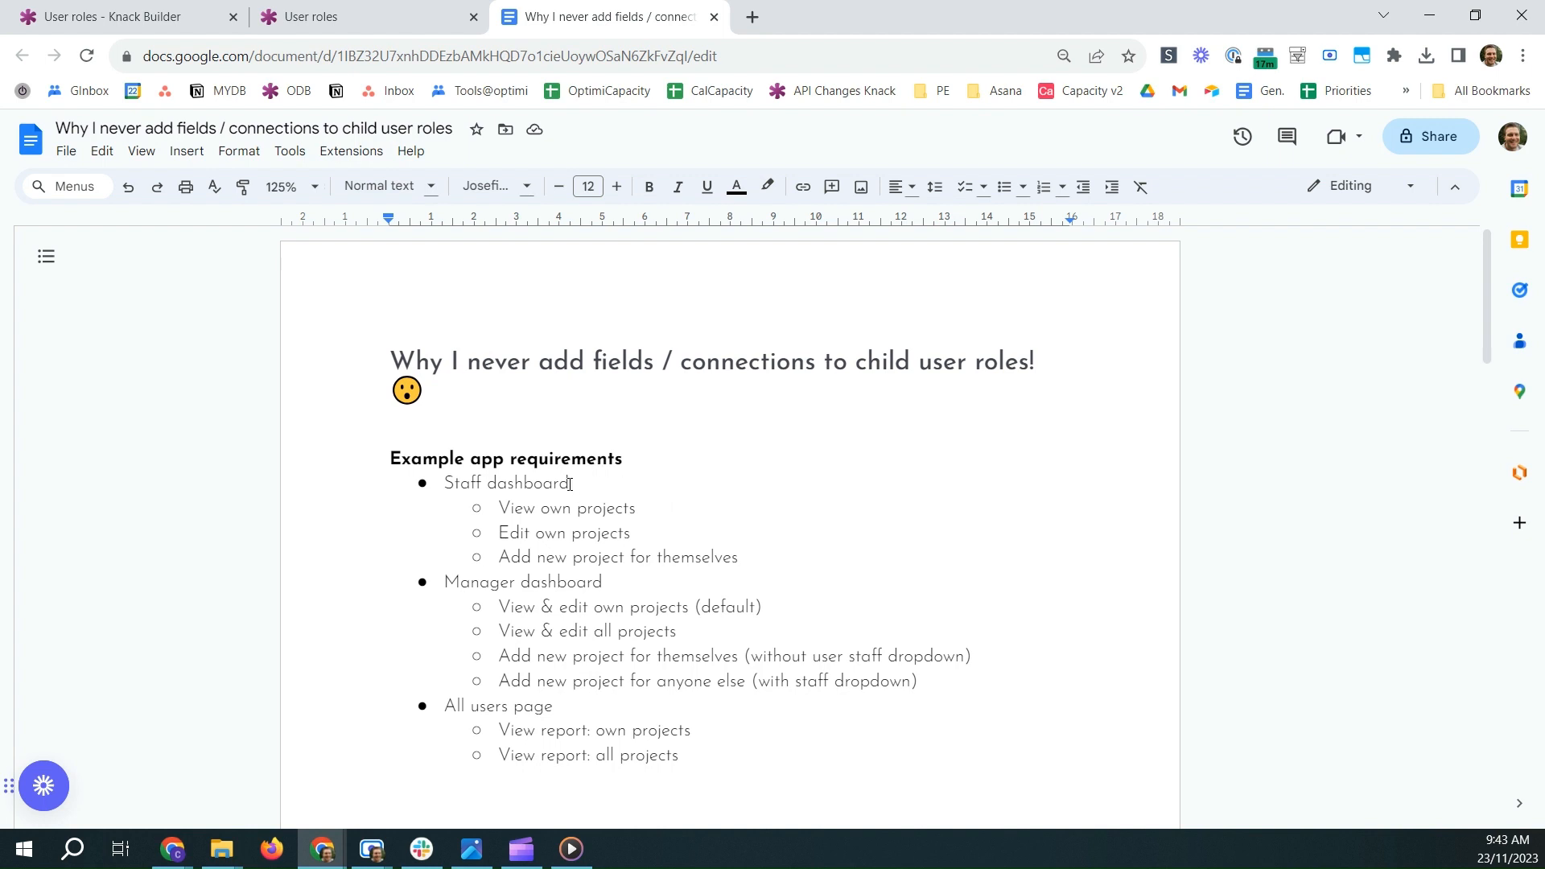
pyautogui.moveTo(570, 484); pyautogui.dragTo(447, 482)
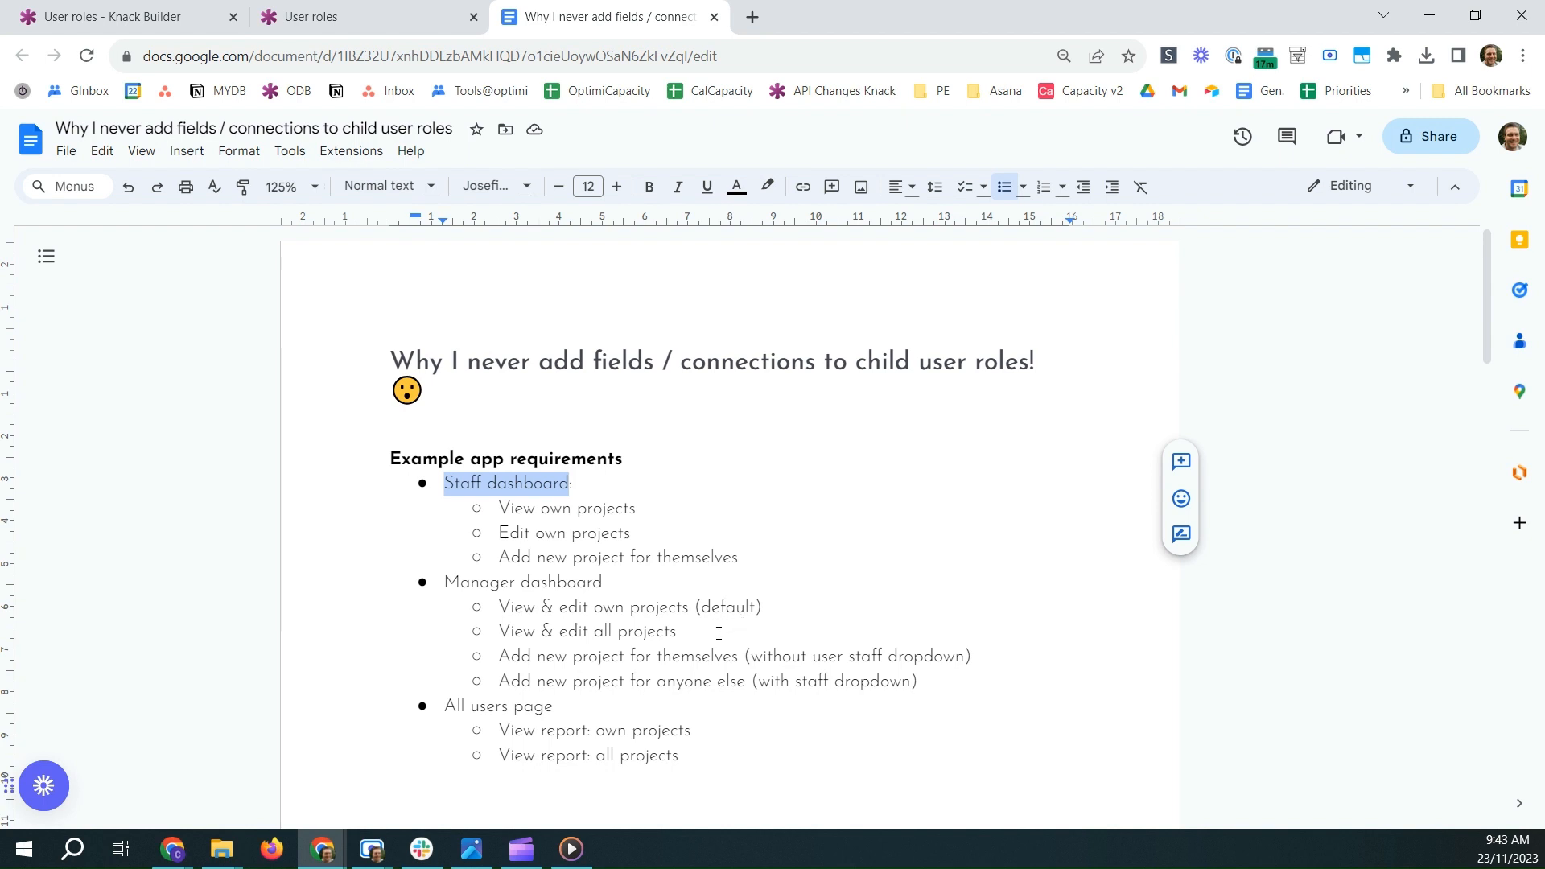
pyautogui.moveTo(499, 608); pyautogui.dragTo(763, 600)
pyautogui.moveTo(502, 658); pyautogui.dragTo(980, 654)
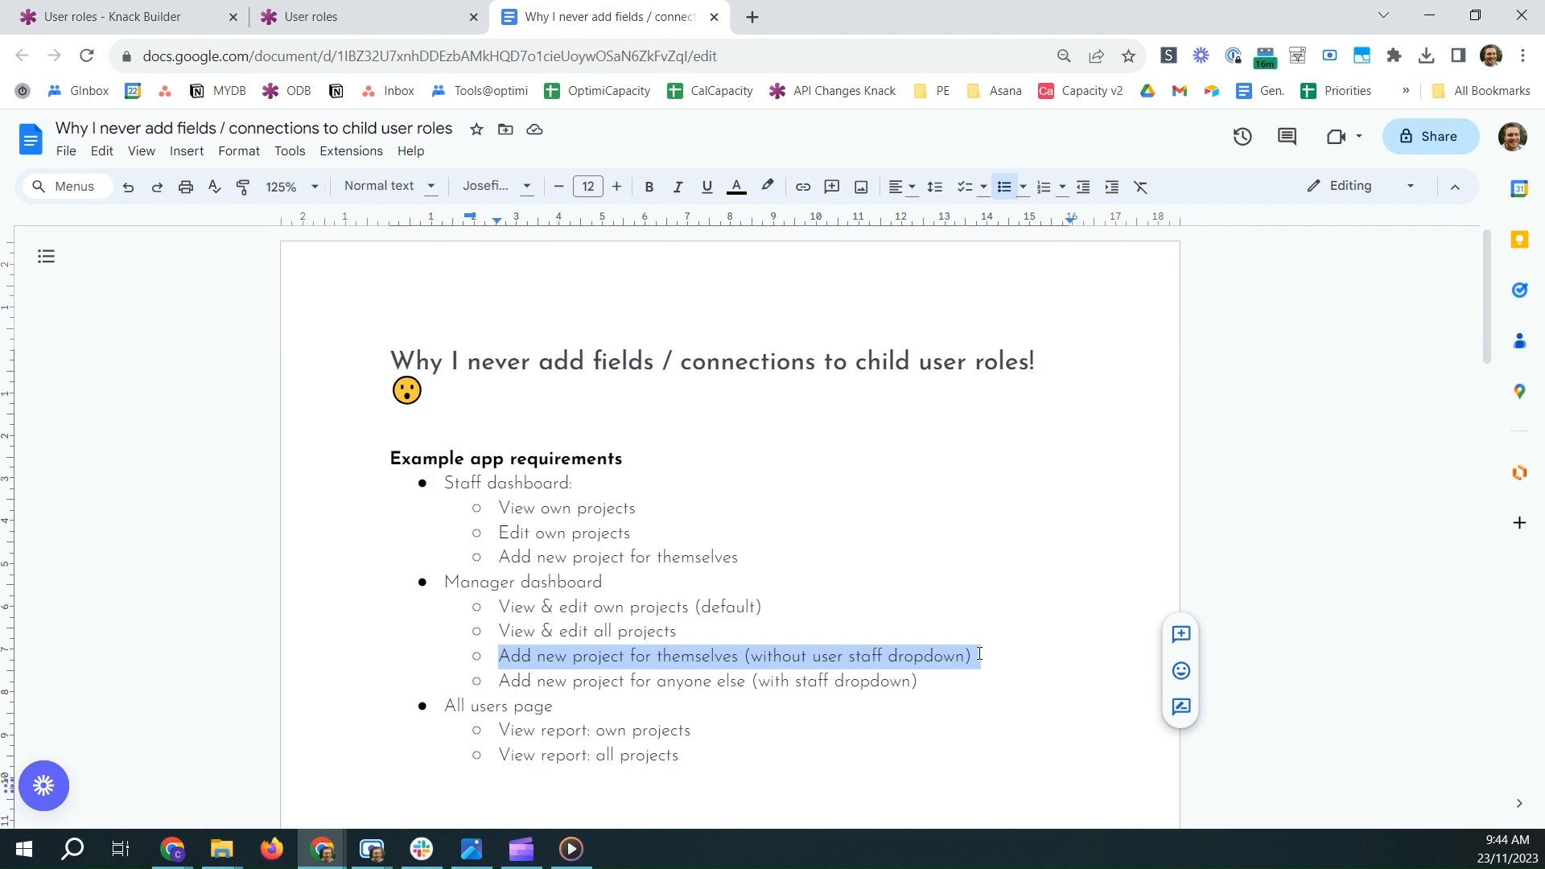
pyautogui.moveTo(683, 632); pyautogui.dragTo(505, 632)
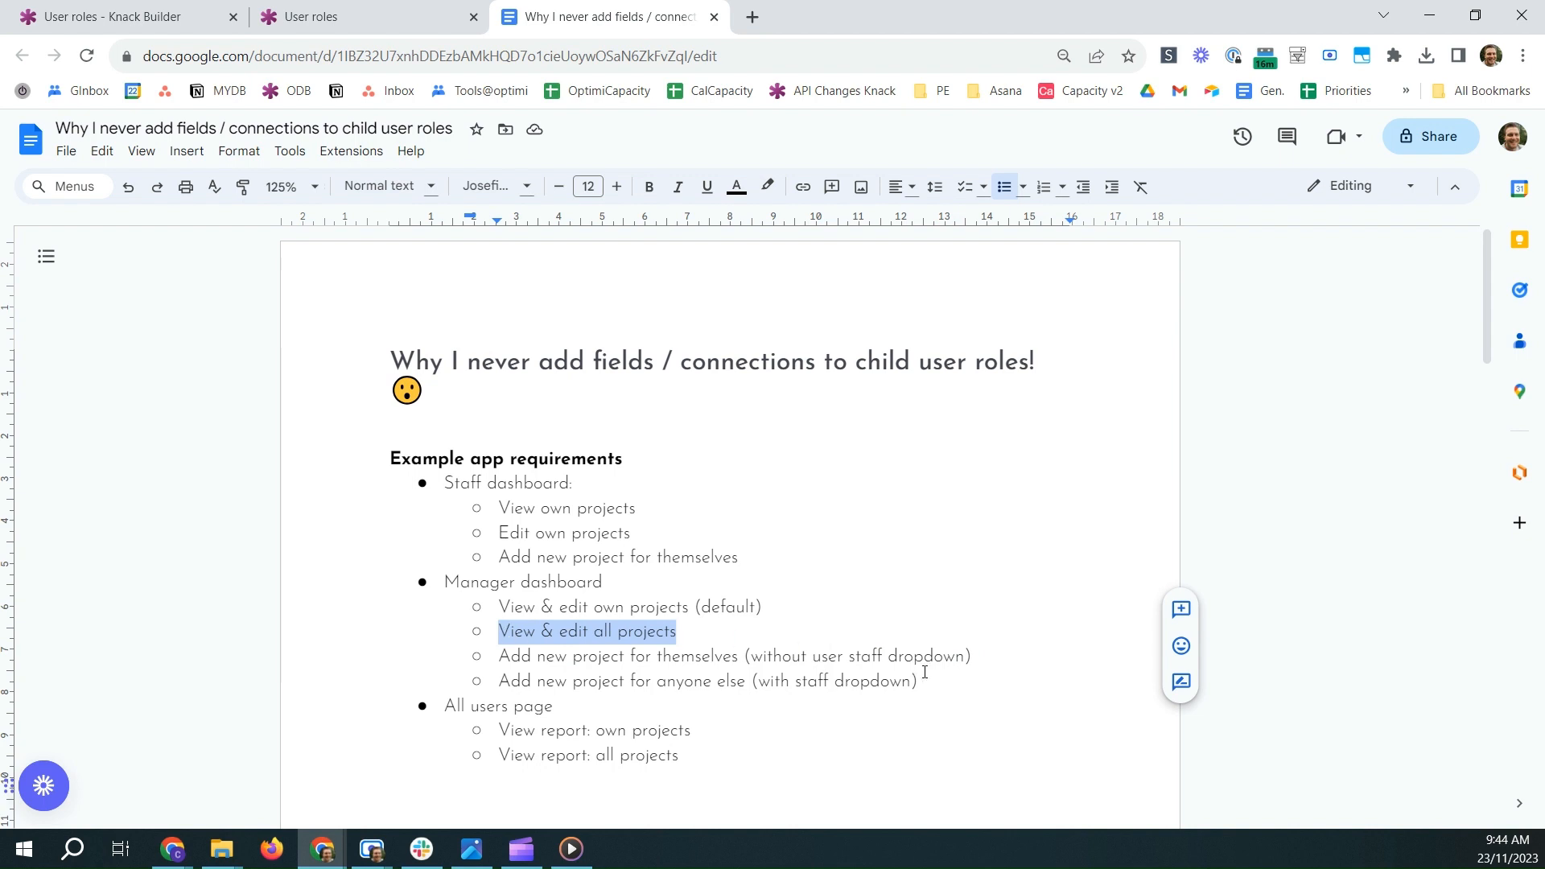
pyautogui.moveTo(921, 681); pyautogui.dragTo(502, 680)
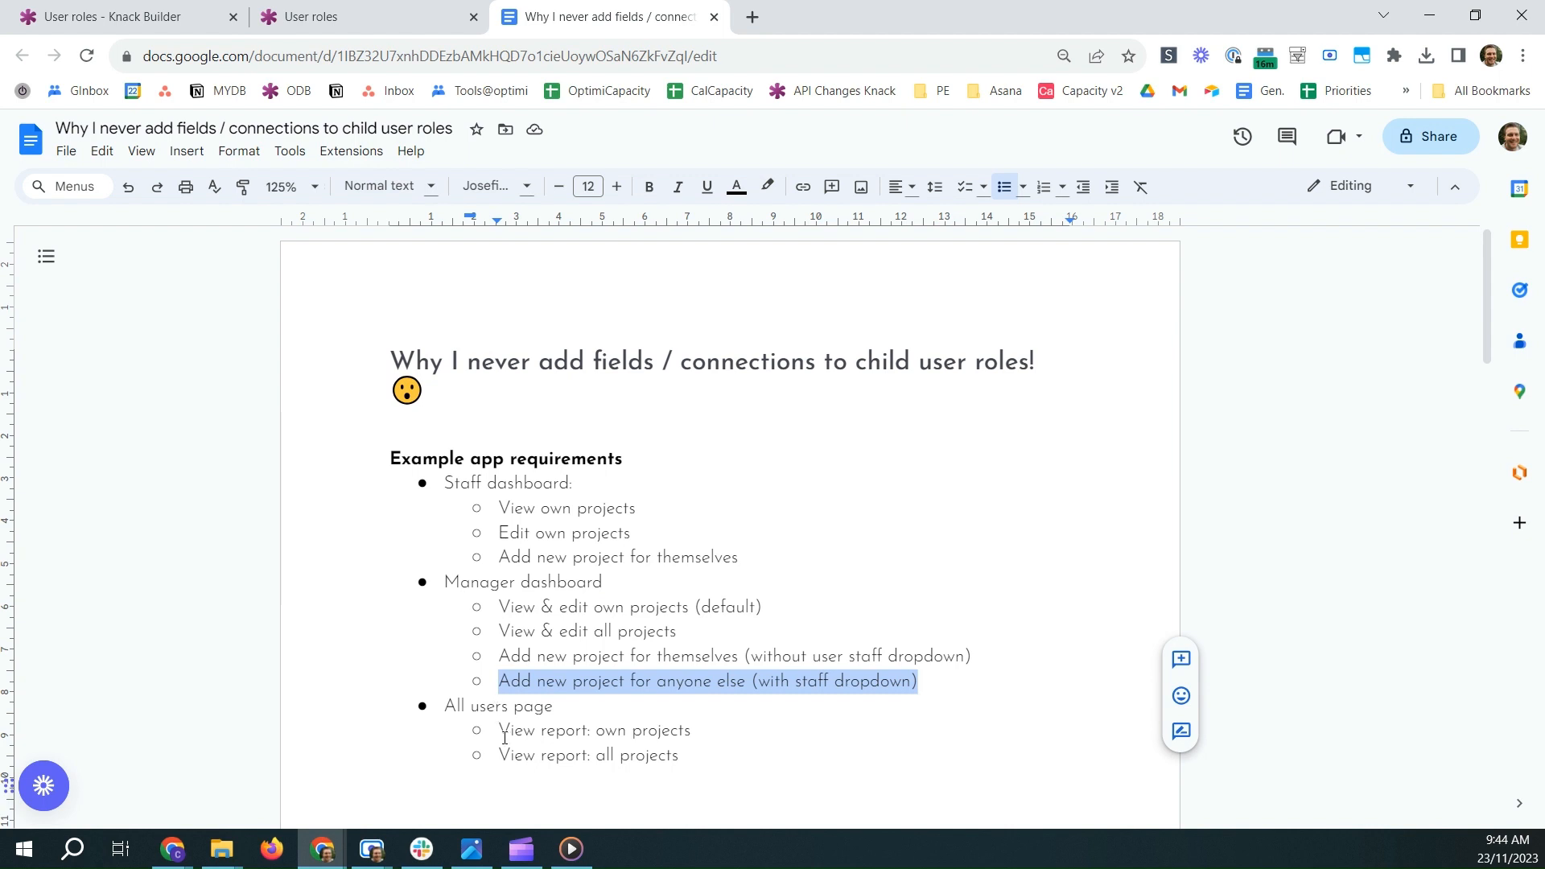
pyautogui.moveTo(500, 731); pyautogui.dragTo(502, 767)
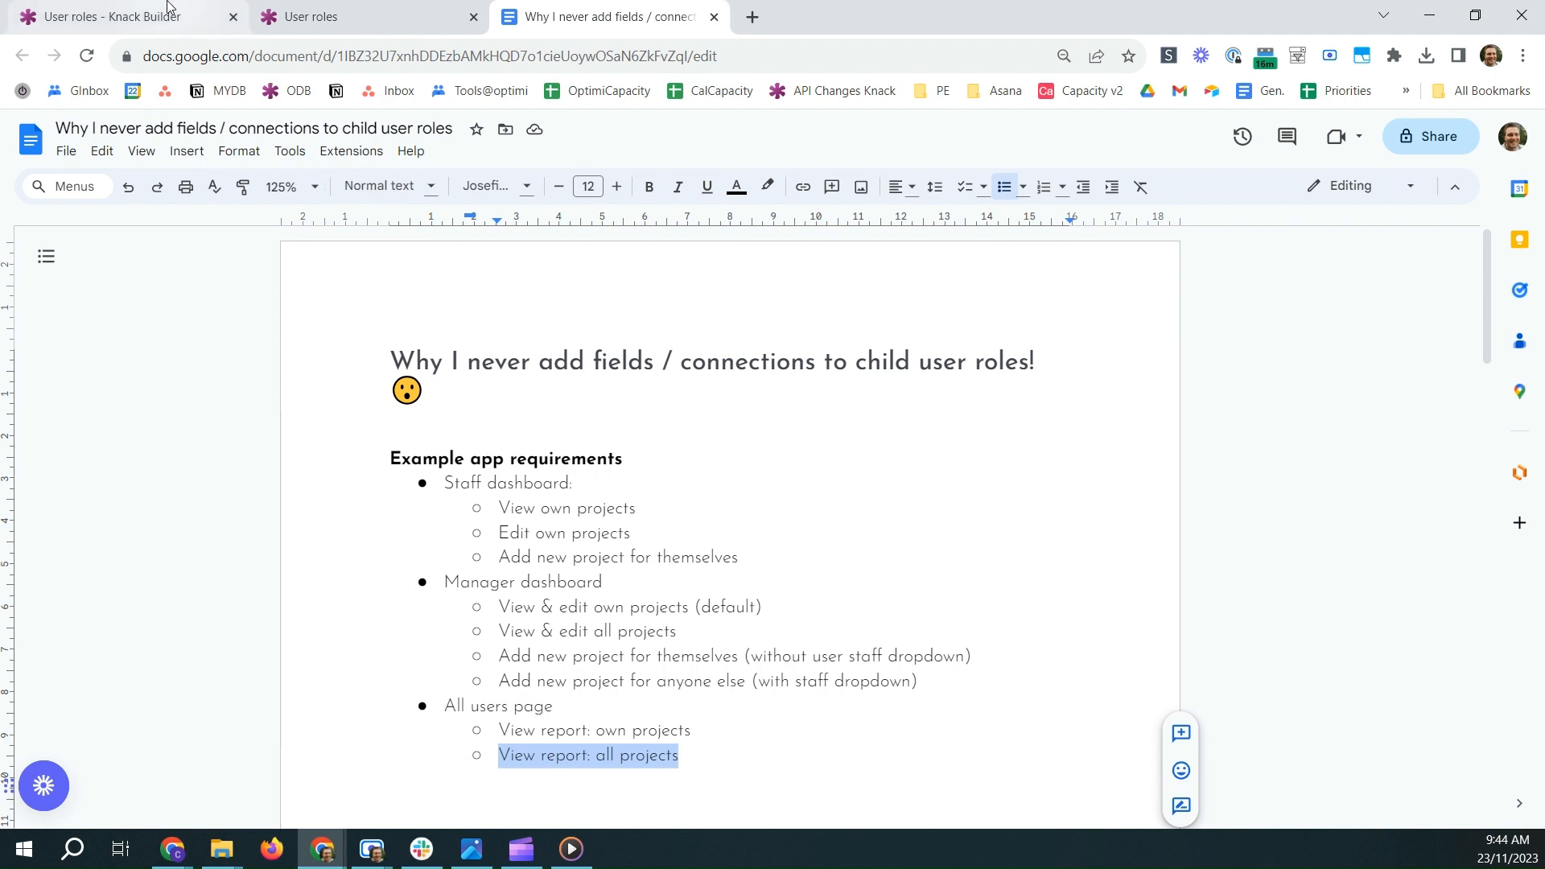
# - Compare the fields and connections of the Accounts, Staff and Managers roles and the Projects table in Knack Builder
pyautogui.moveTo(169, 7)
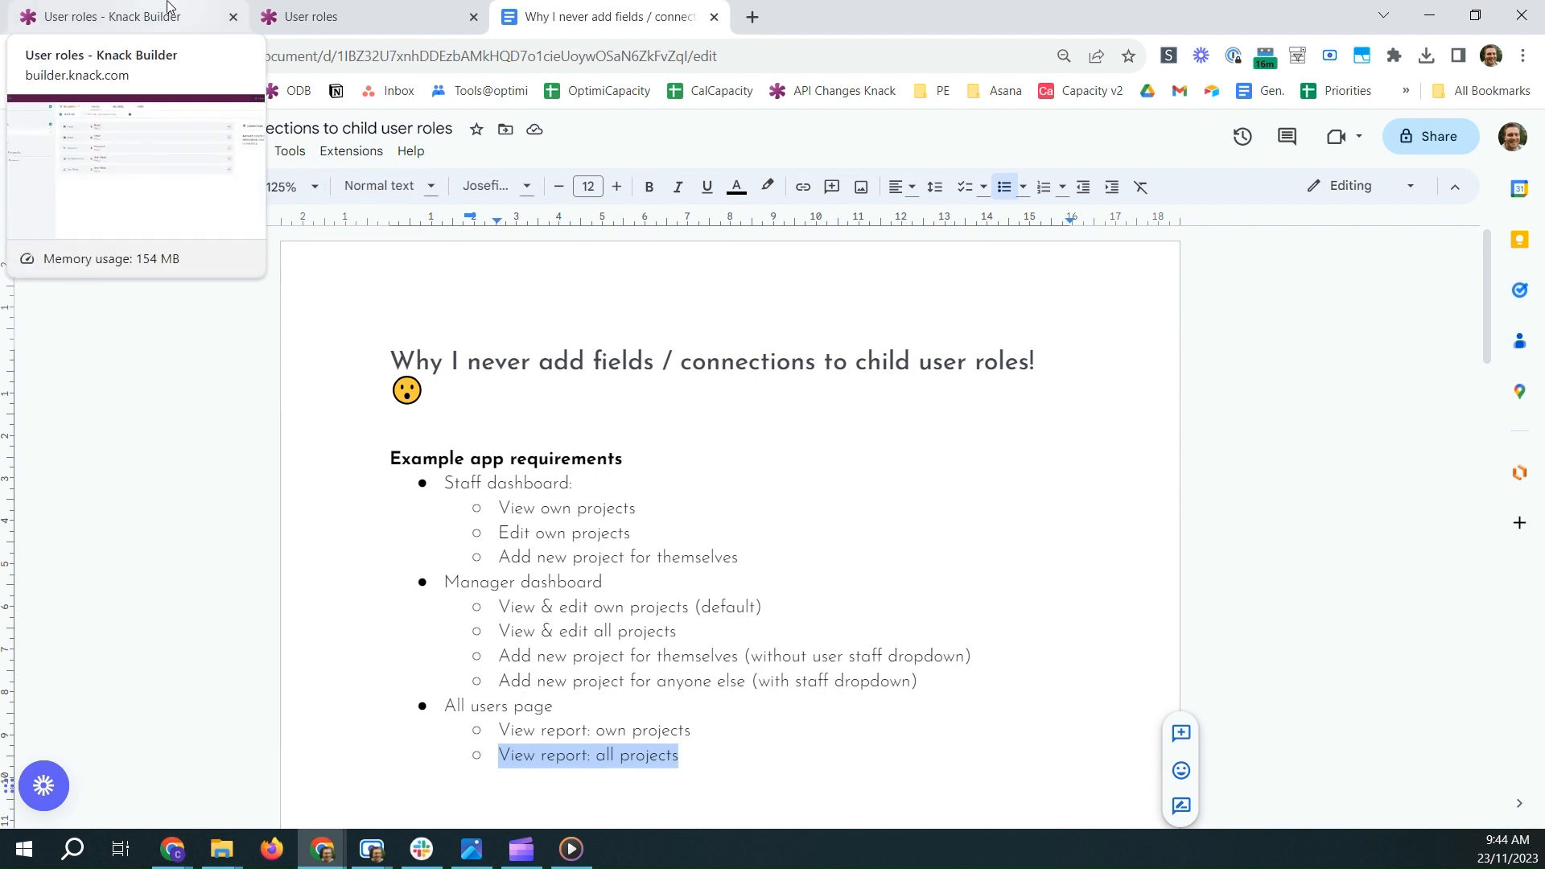
pyautogui.click(169, 7)
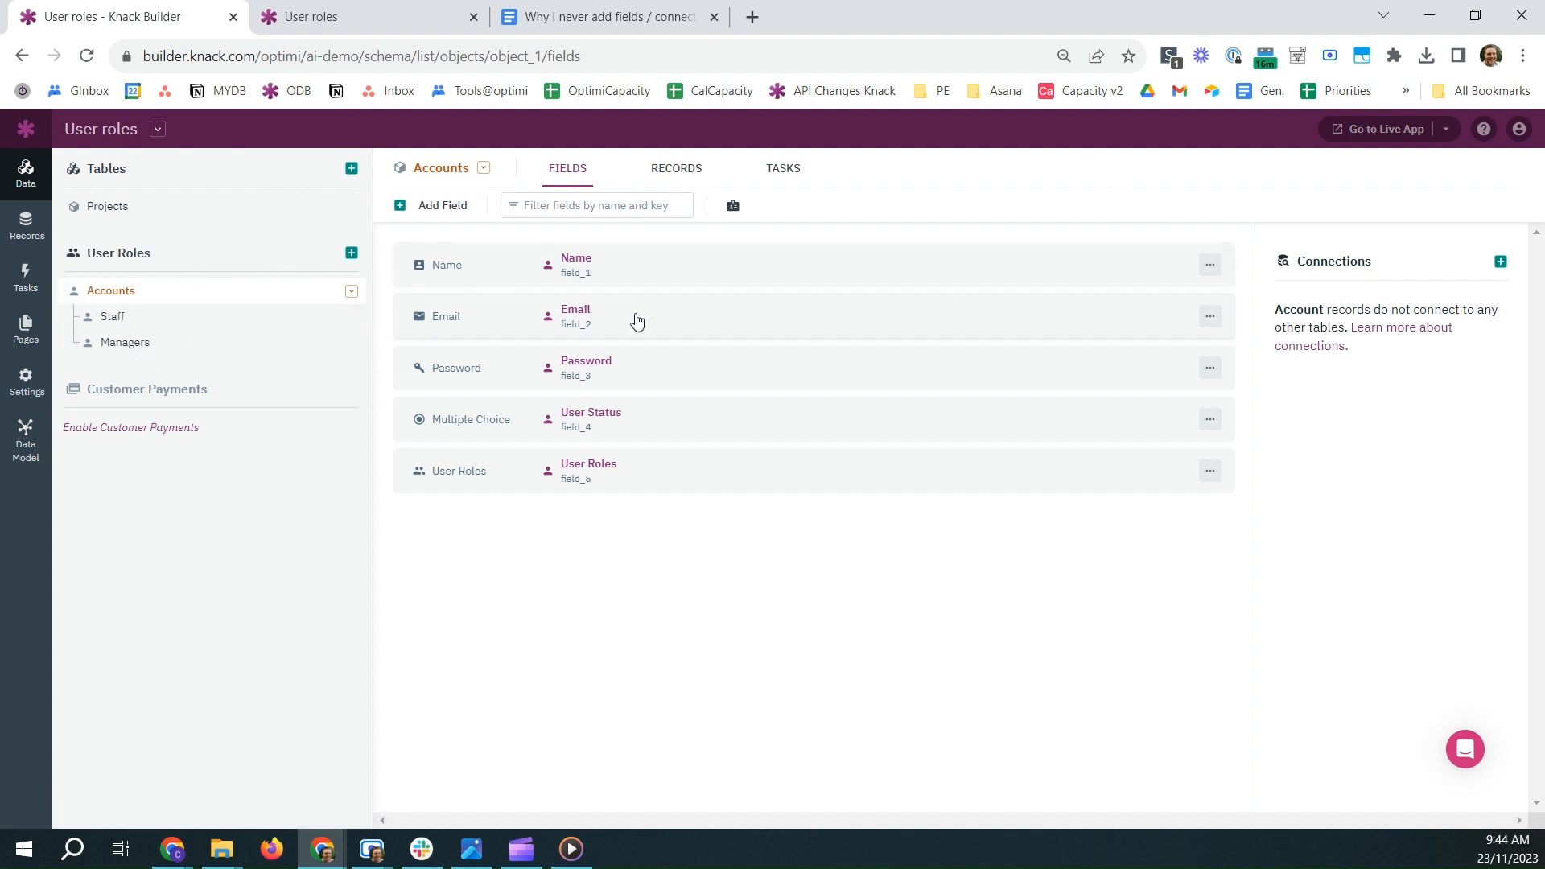
pyautogui.click(214, 321)
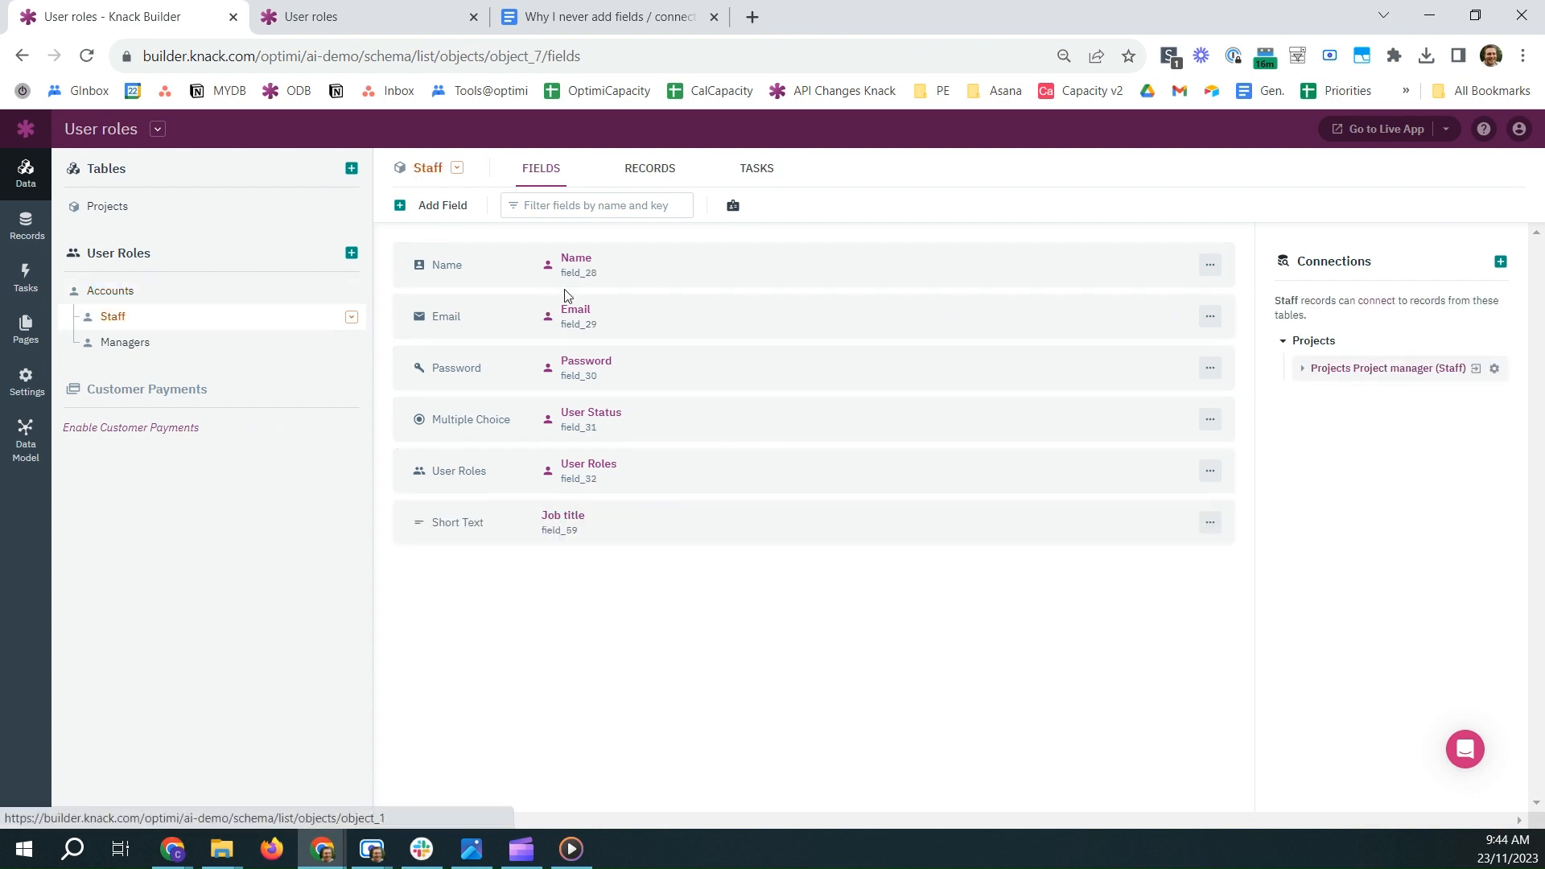
pyautogui.click(119, 342)
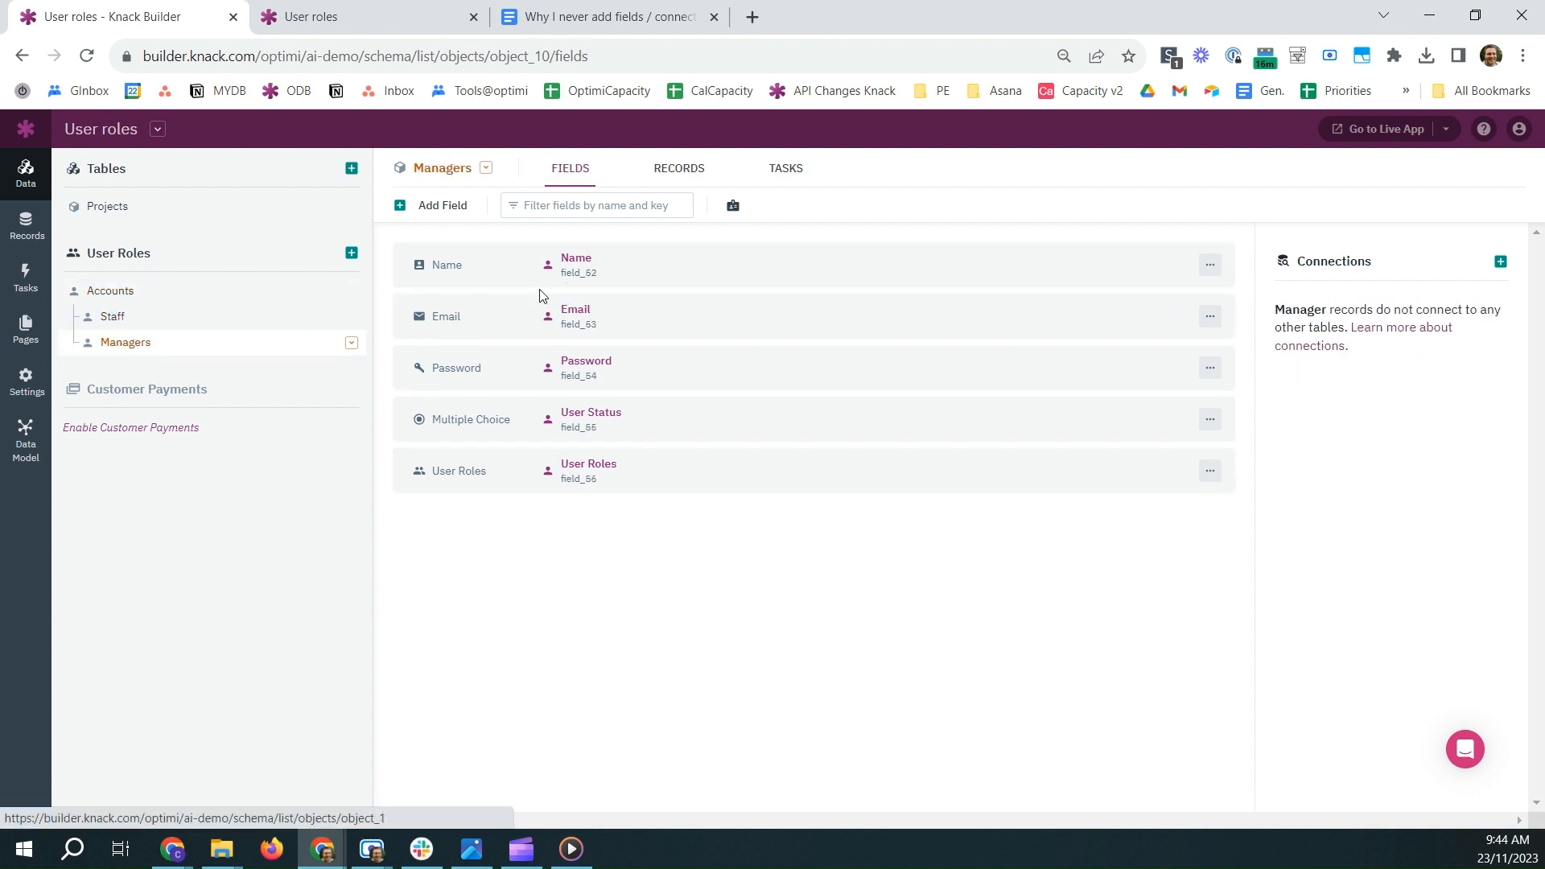
pyautogui.click(121, 299)
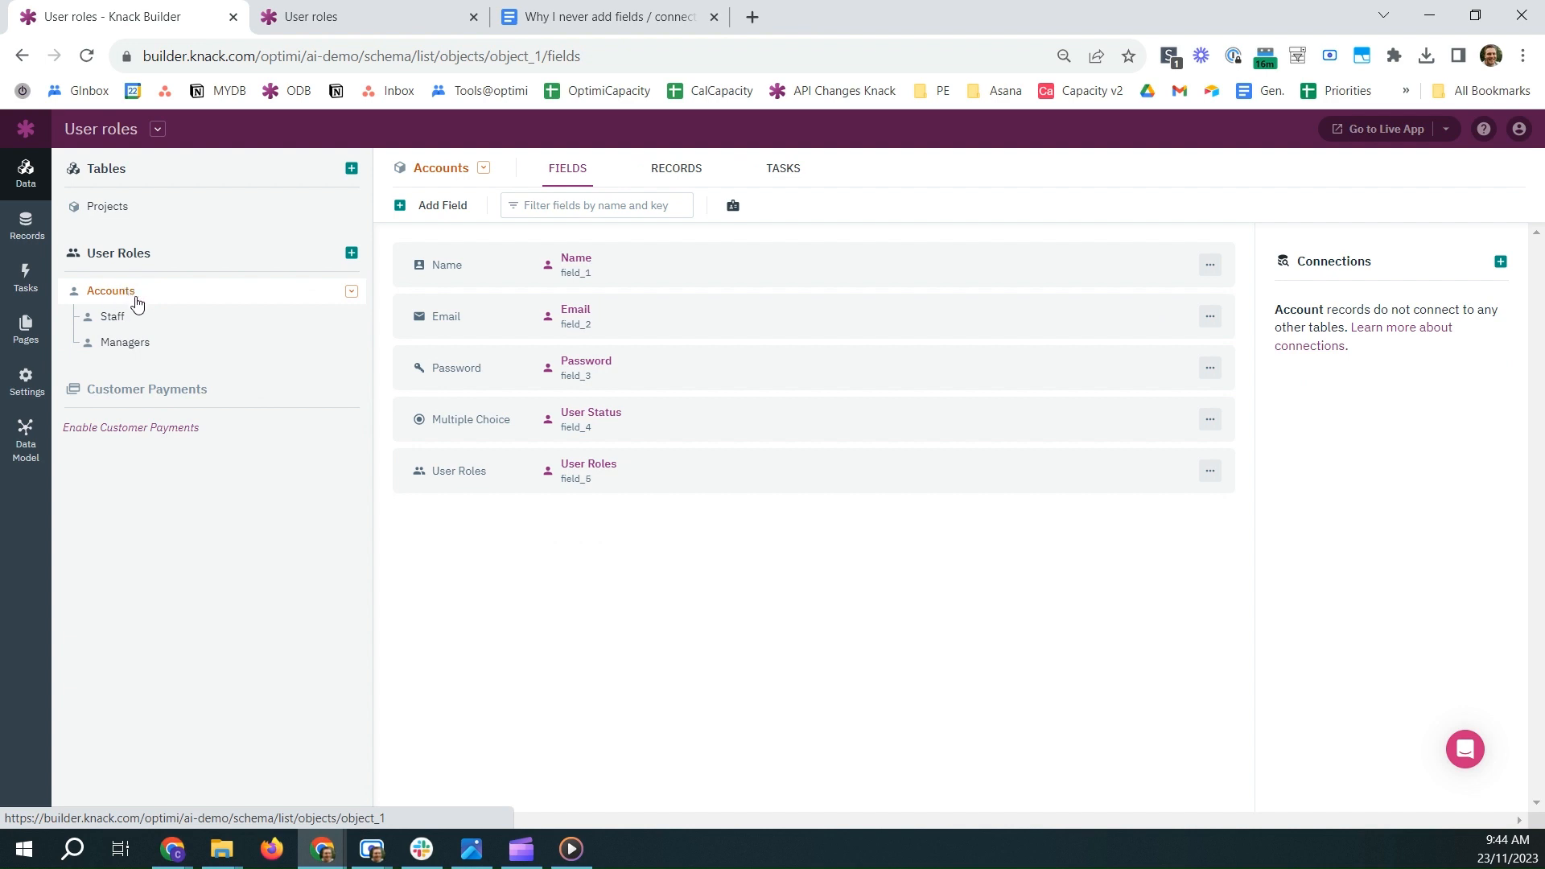
pyautogui.click(122, 317)
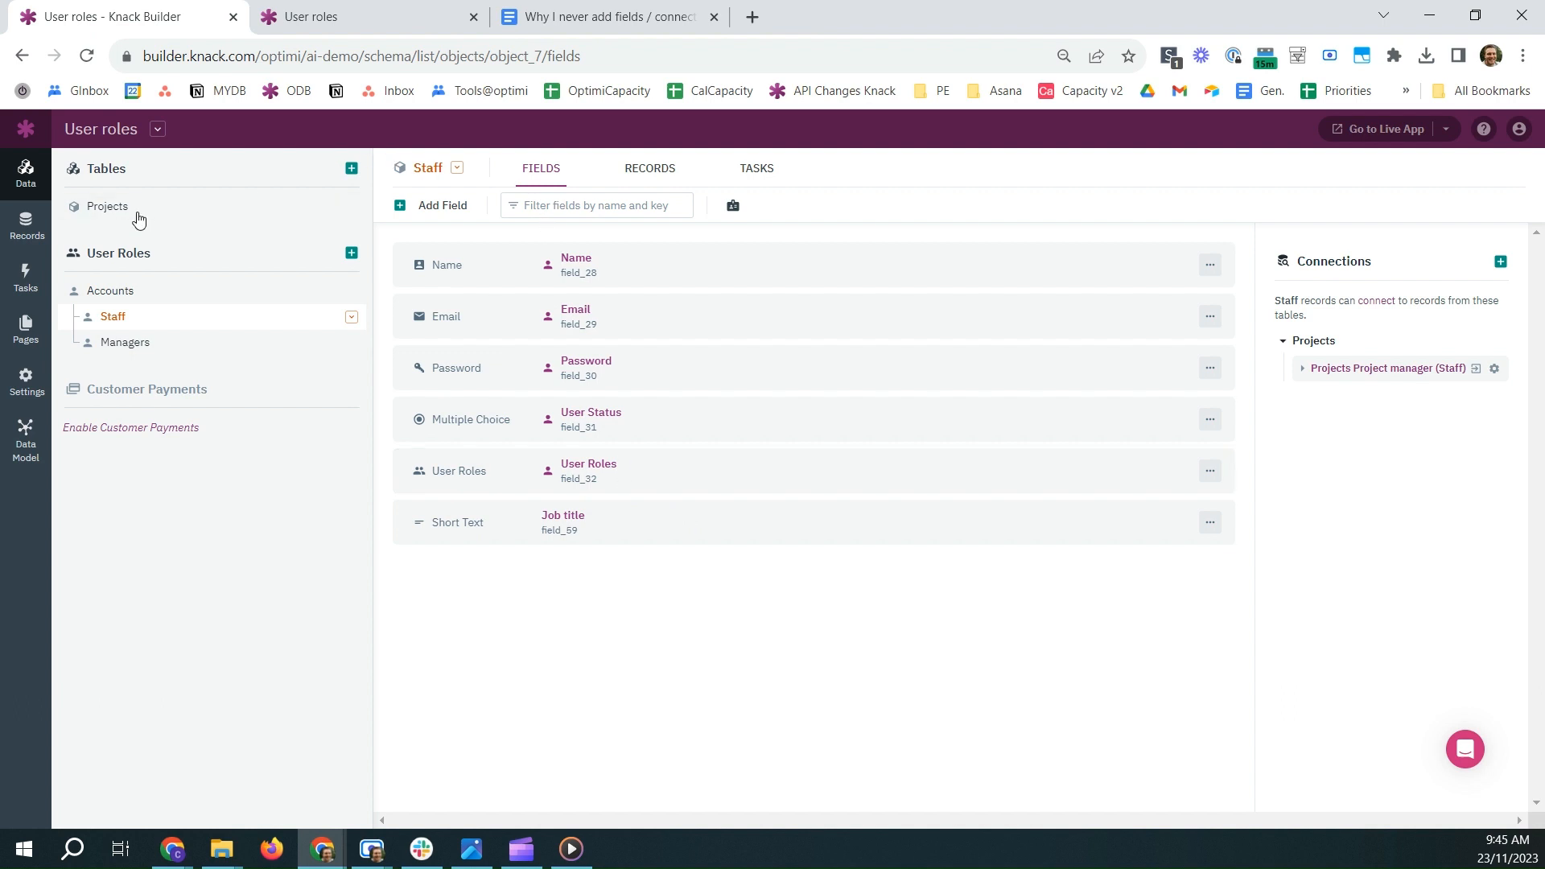
pyautogui.click(131, 212)
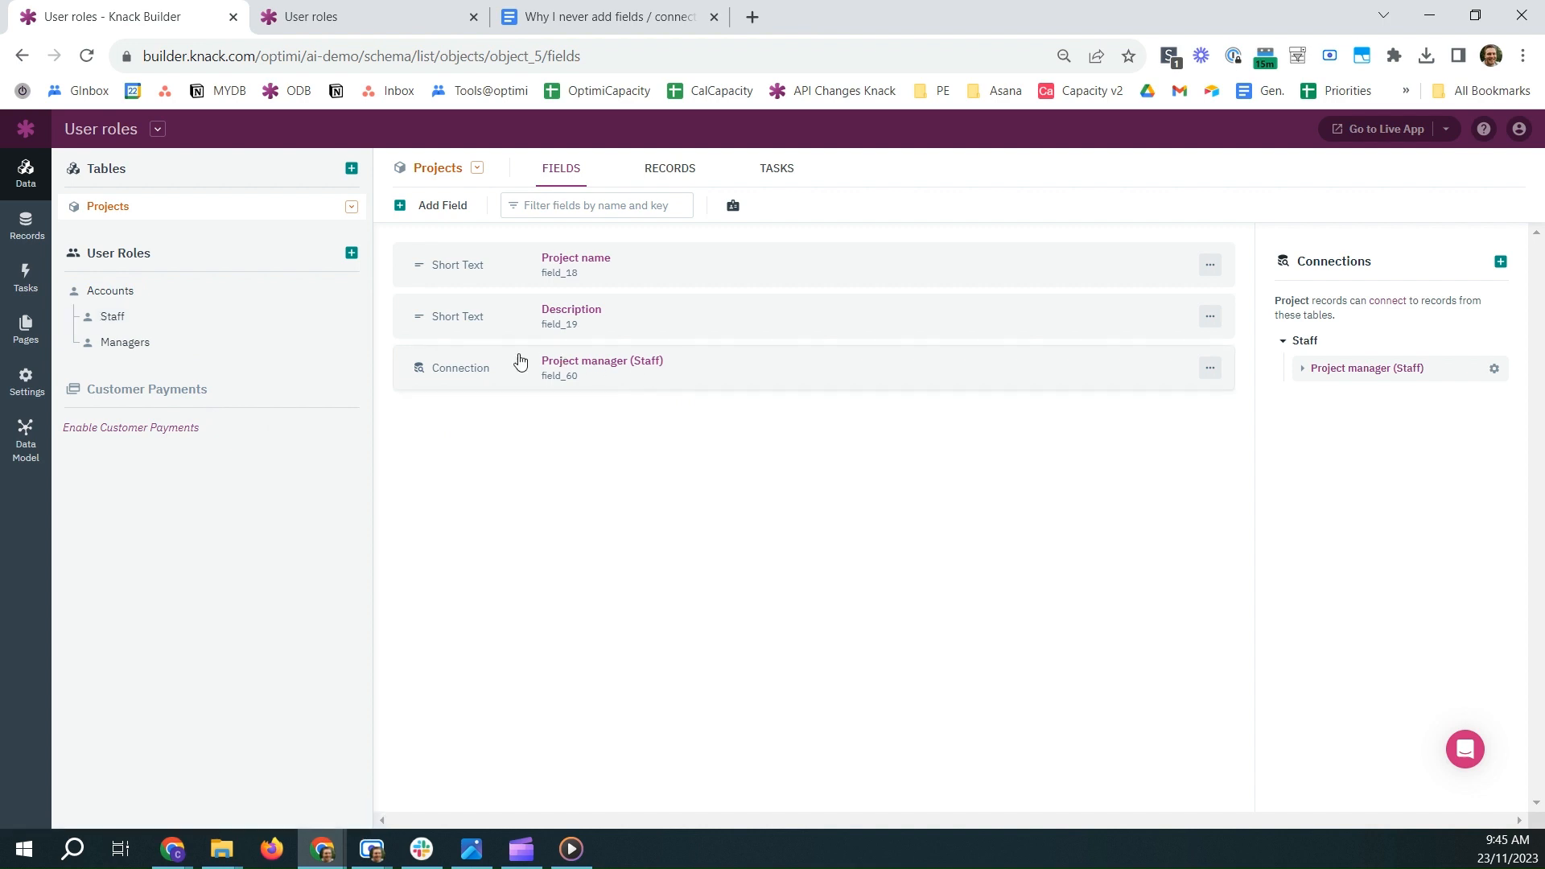
# - Compare the user records listed under the Accounts, Staff and Managers roles
pyautogui.click(121, 294)
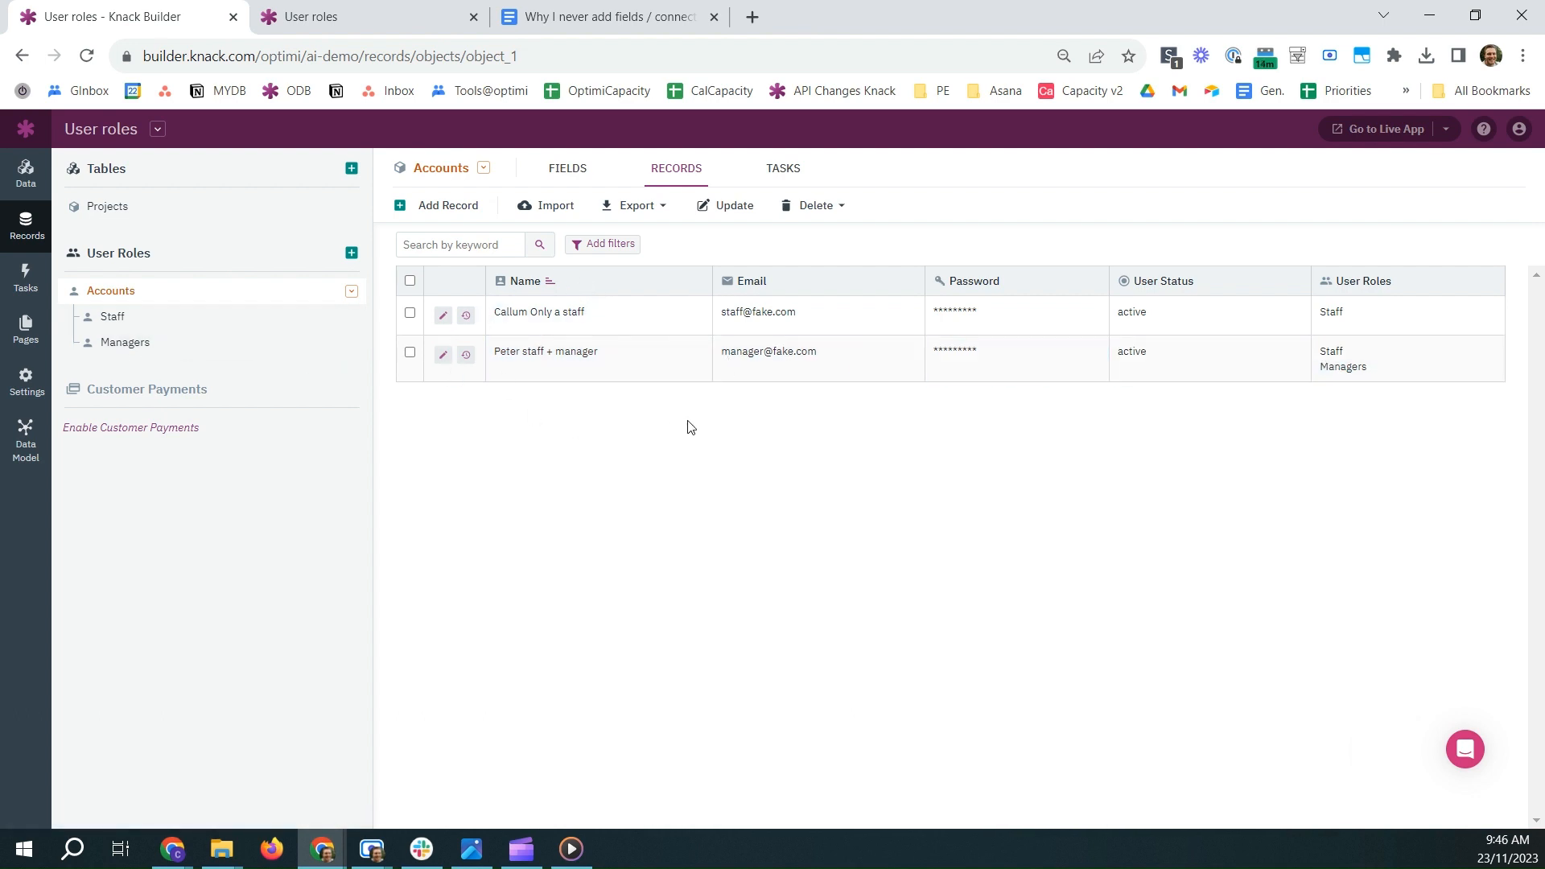
pyautogui.click(126, 322)
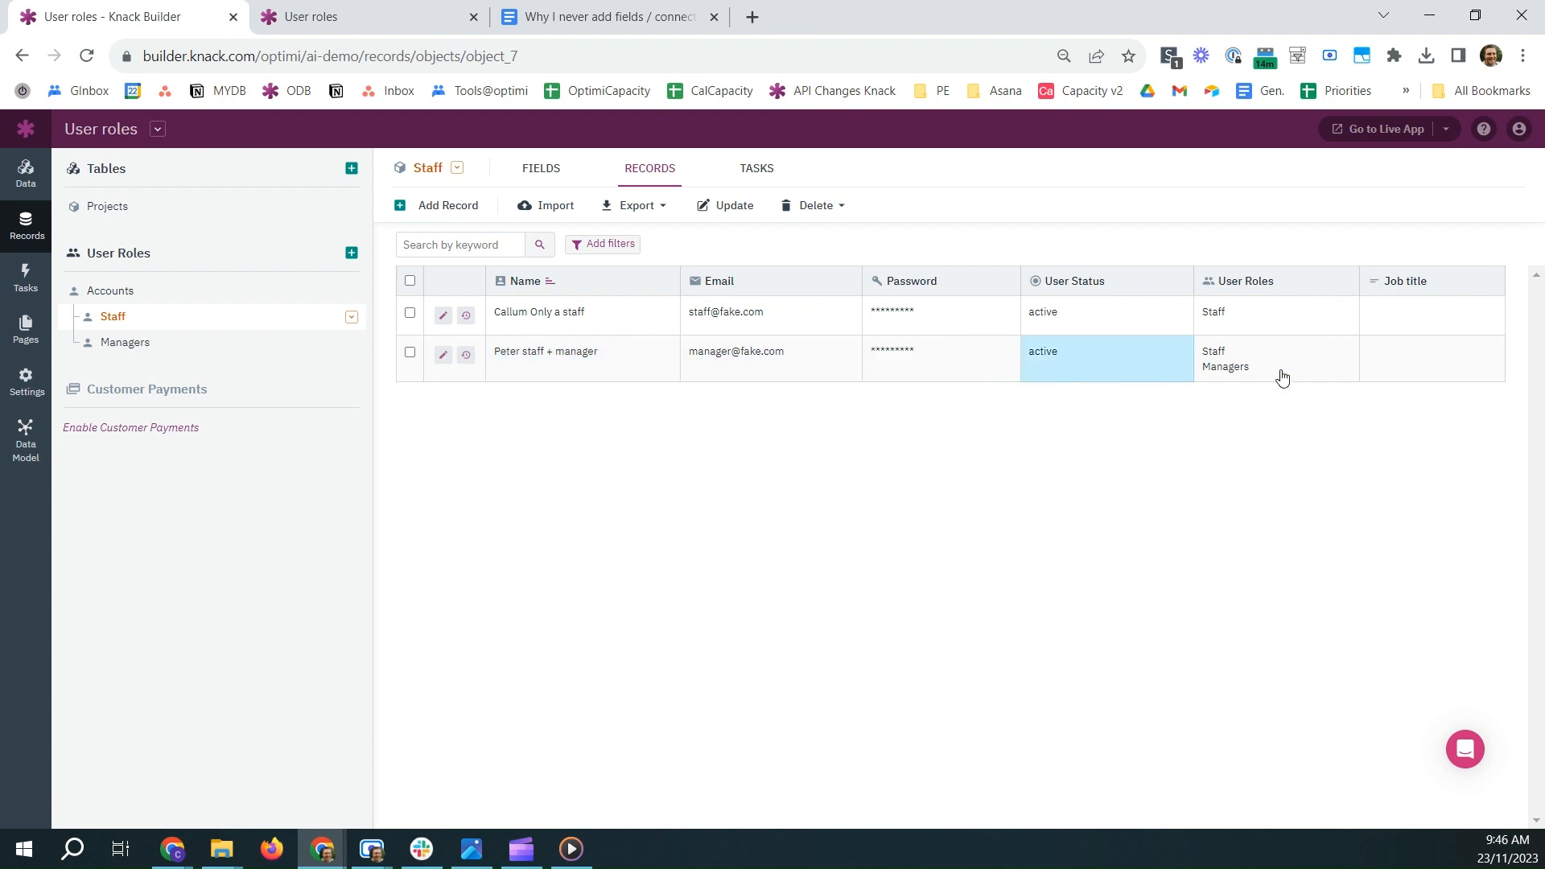
pyautogui.click(142, 343)
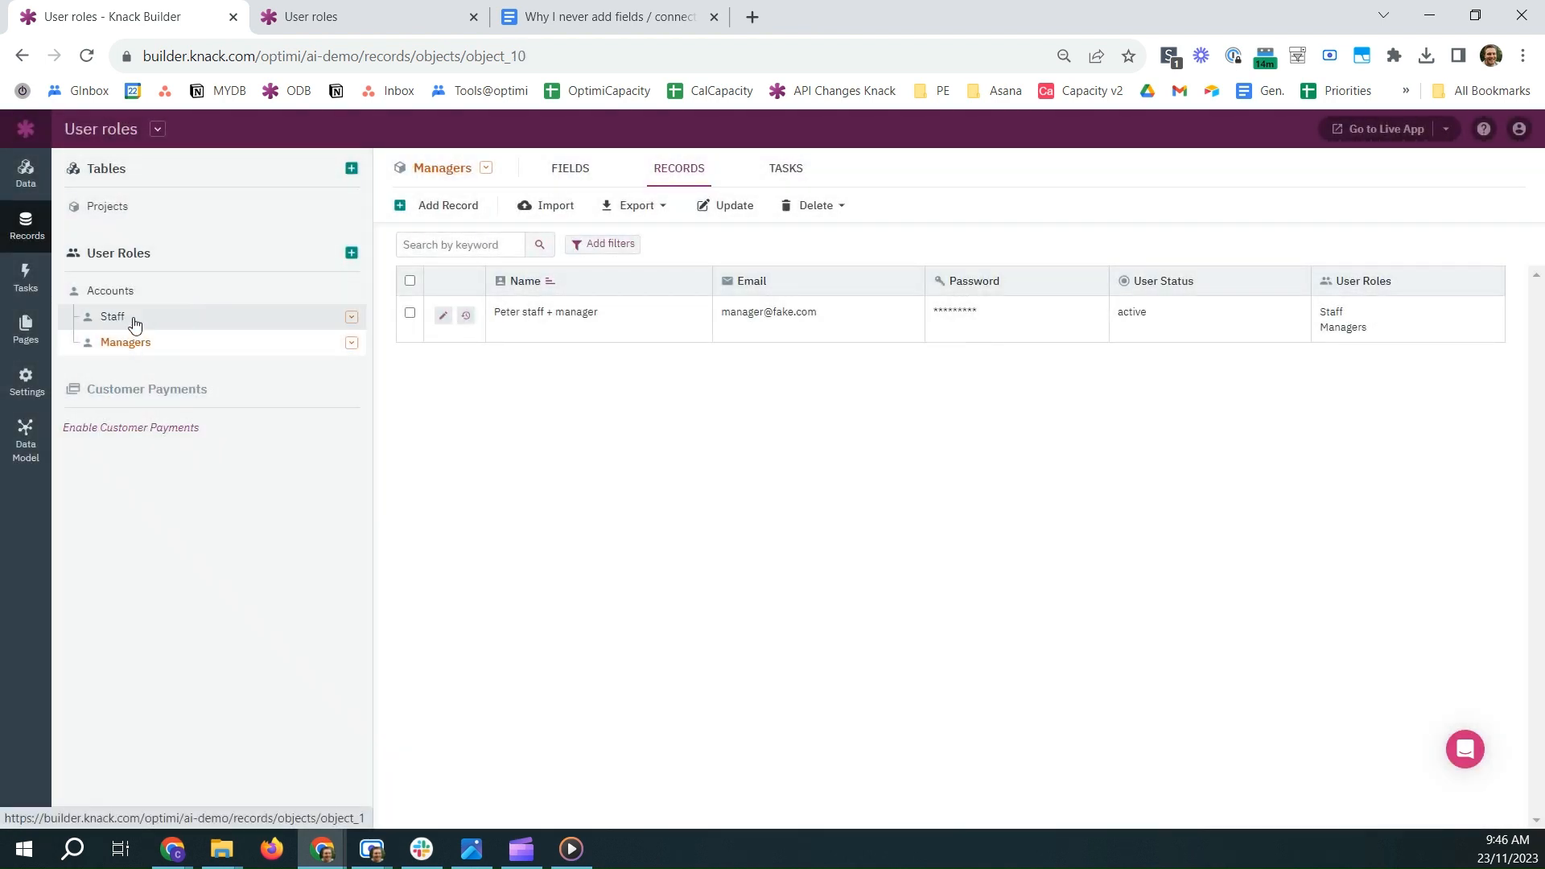
pyautogui.click(111, 316)
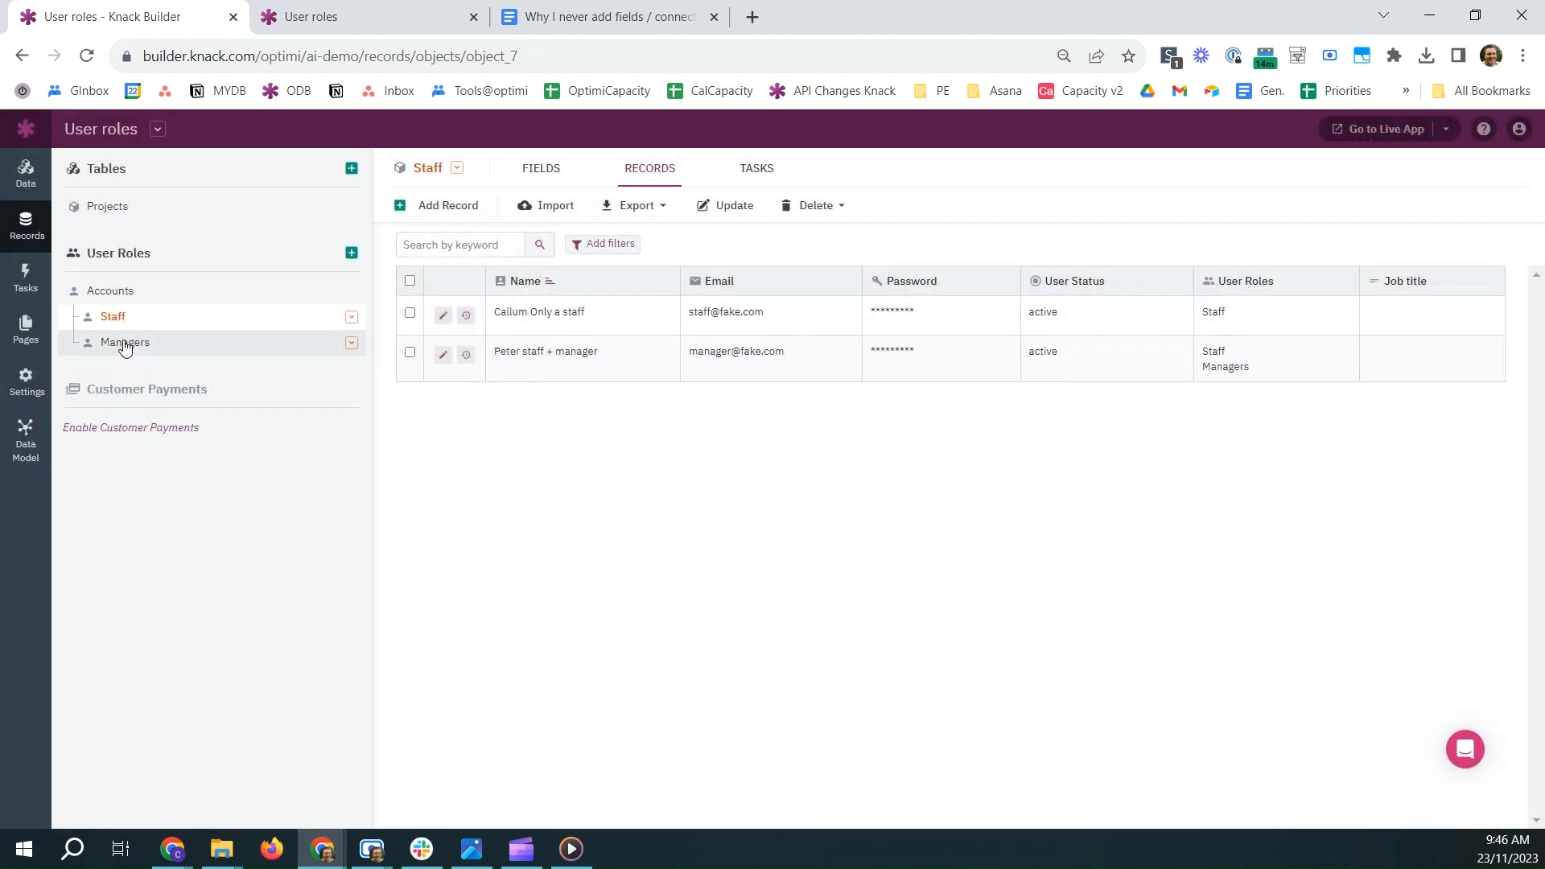
pyautogui.click(125, 343)
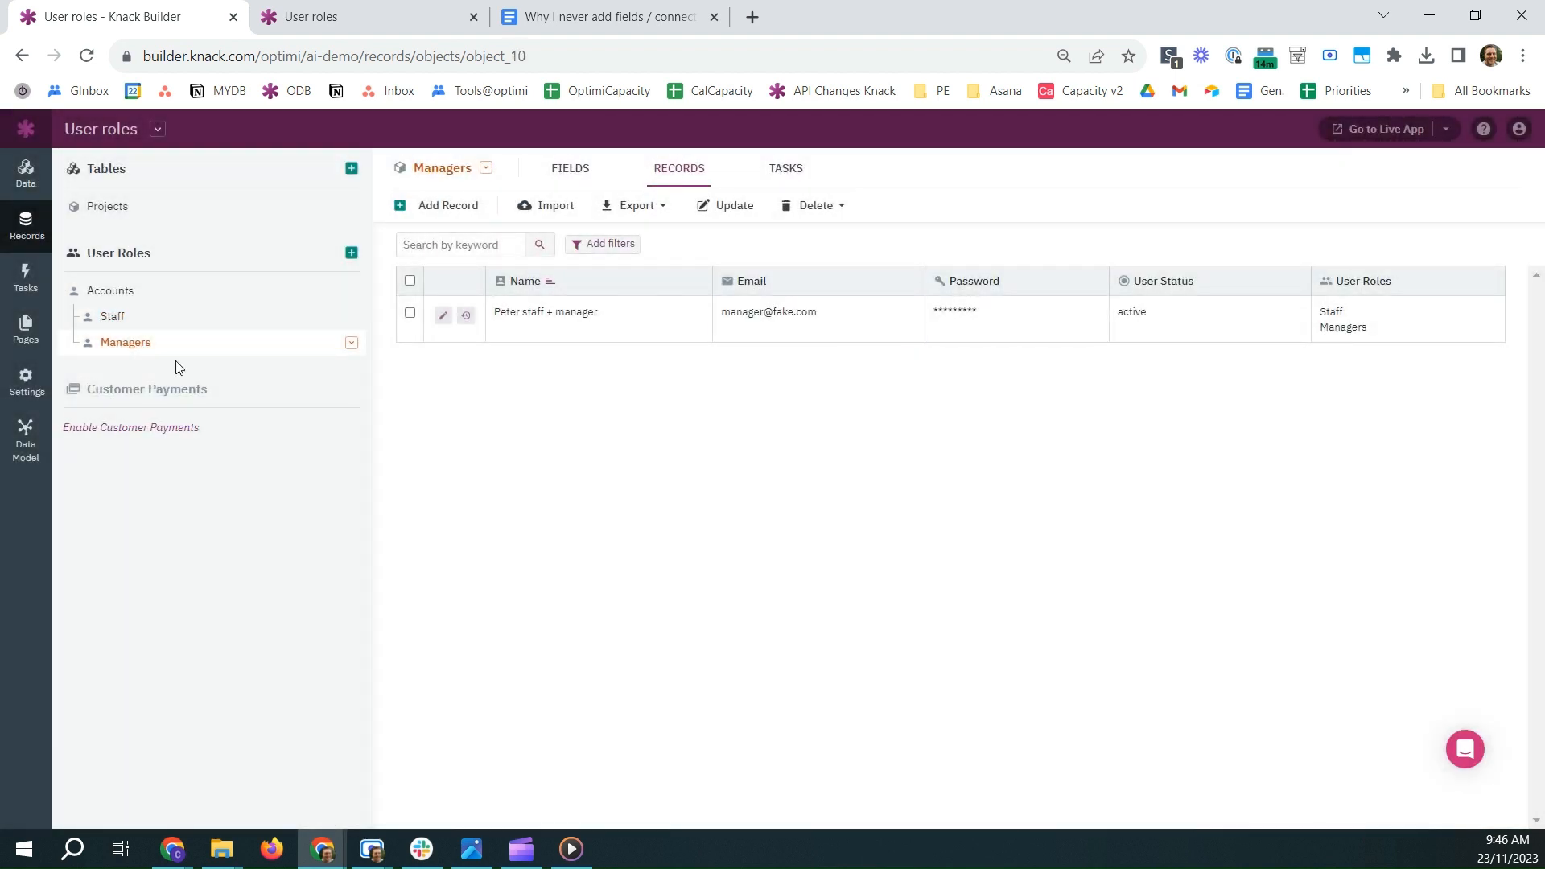
# - In the Staff records, set the job title of the combined staff and manager user to CEO
pyautogui.click(125, 318)
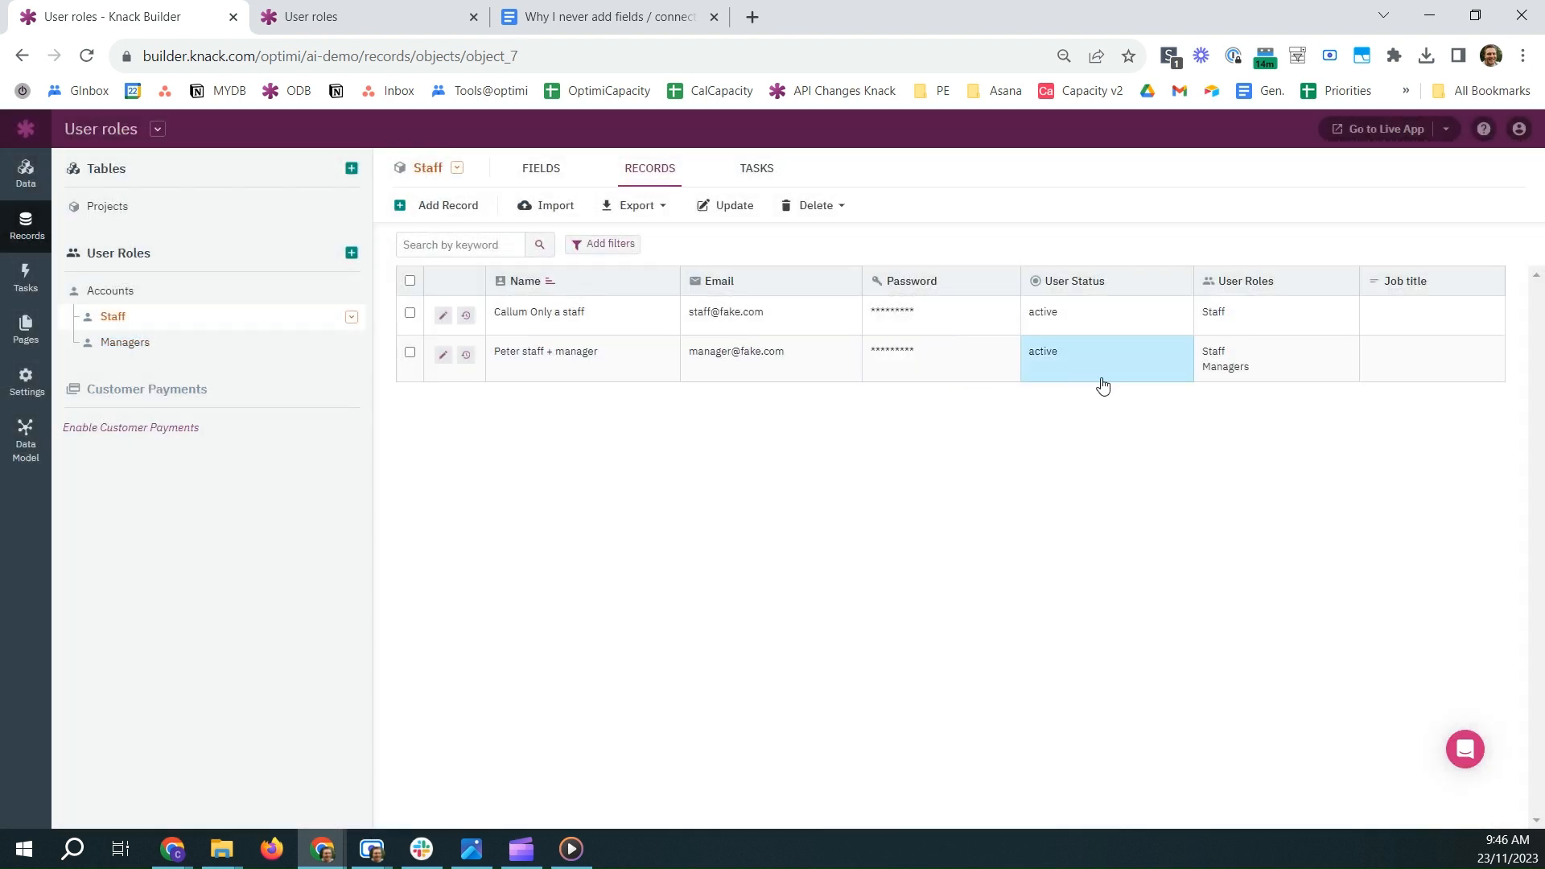
pyautogui.click(1428, 354)
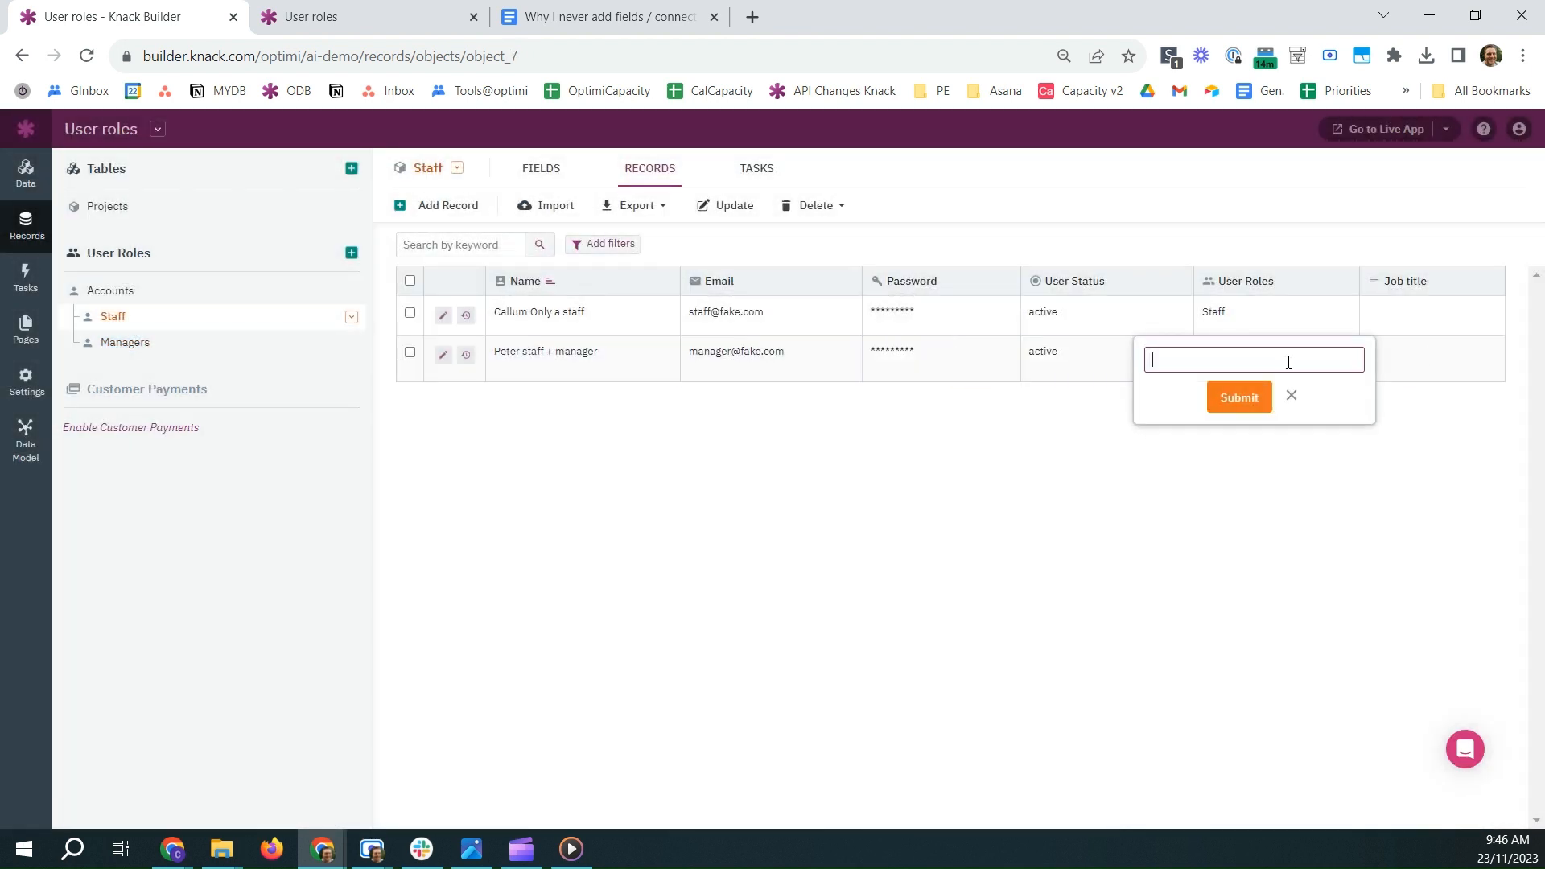
pyautogui.click(1254, 398)
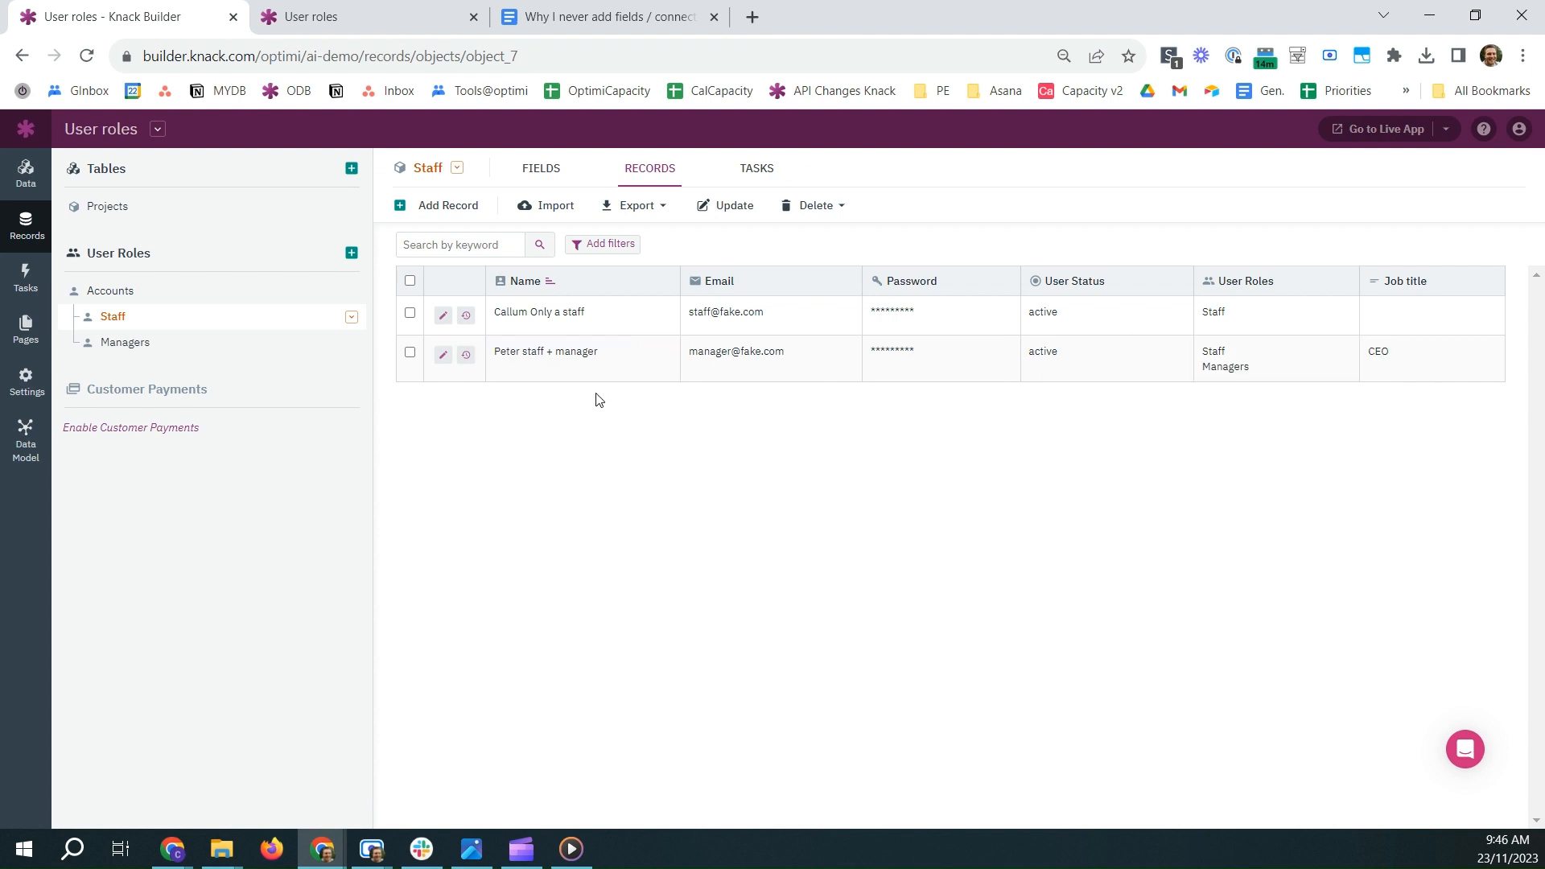
# - Highlight the "Changing roles leads to data loss!" point in the problems section of the Google Docs document
pyautogui.click(549, 9)
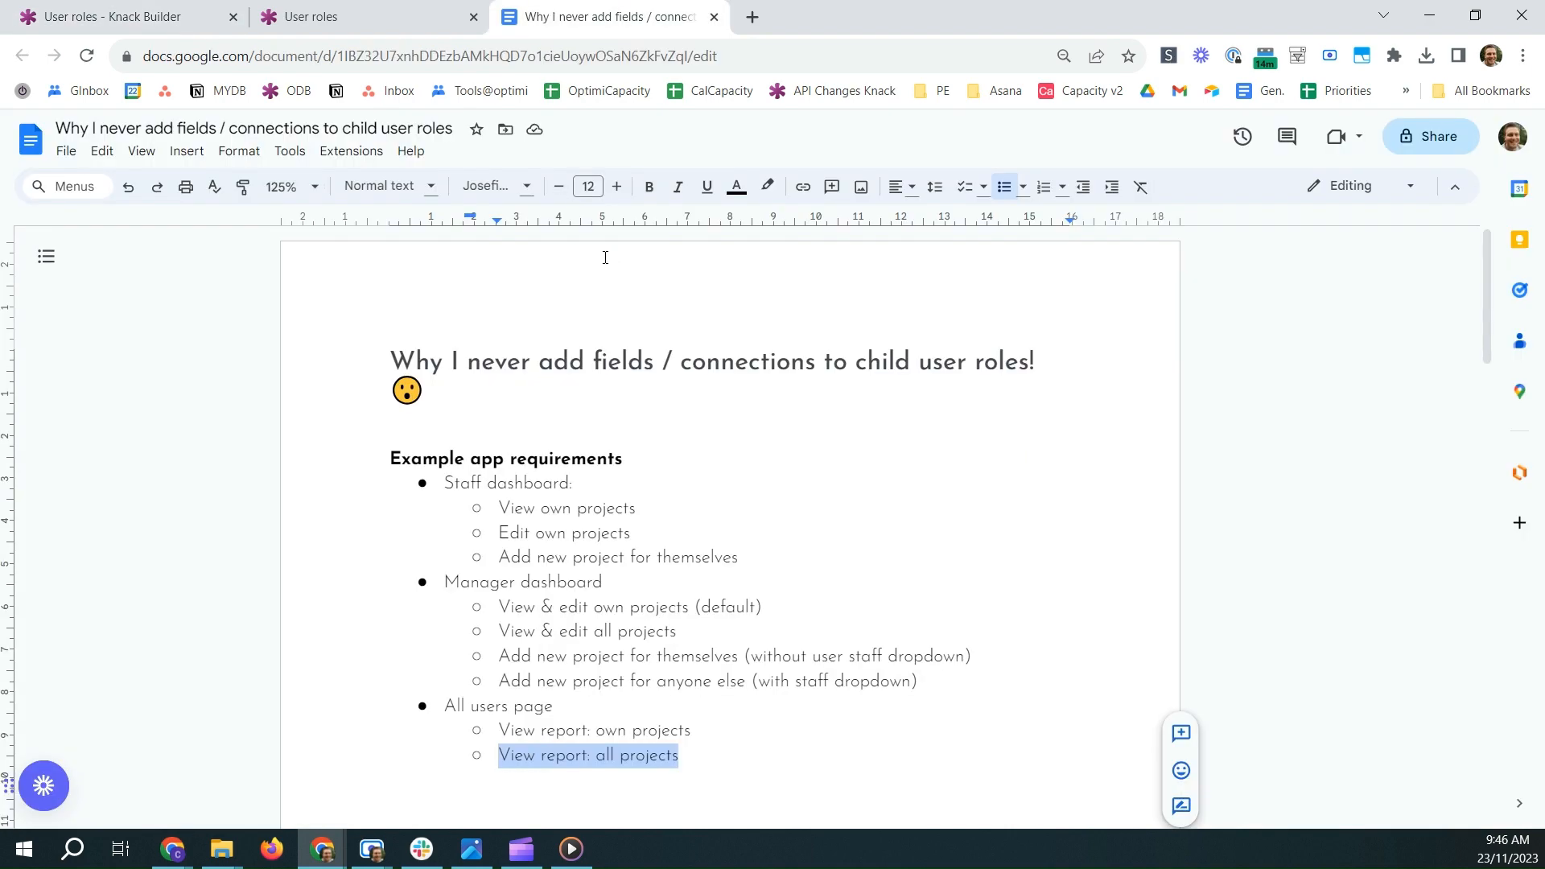
pyautogui.click(120, 16)
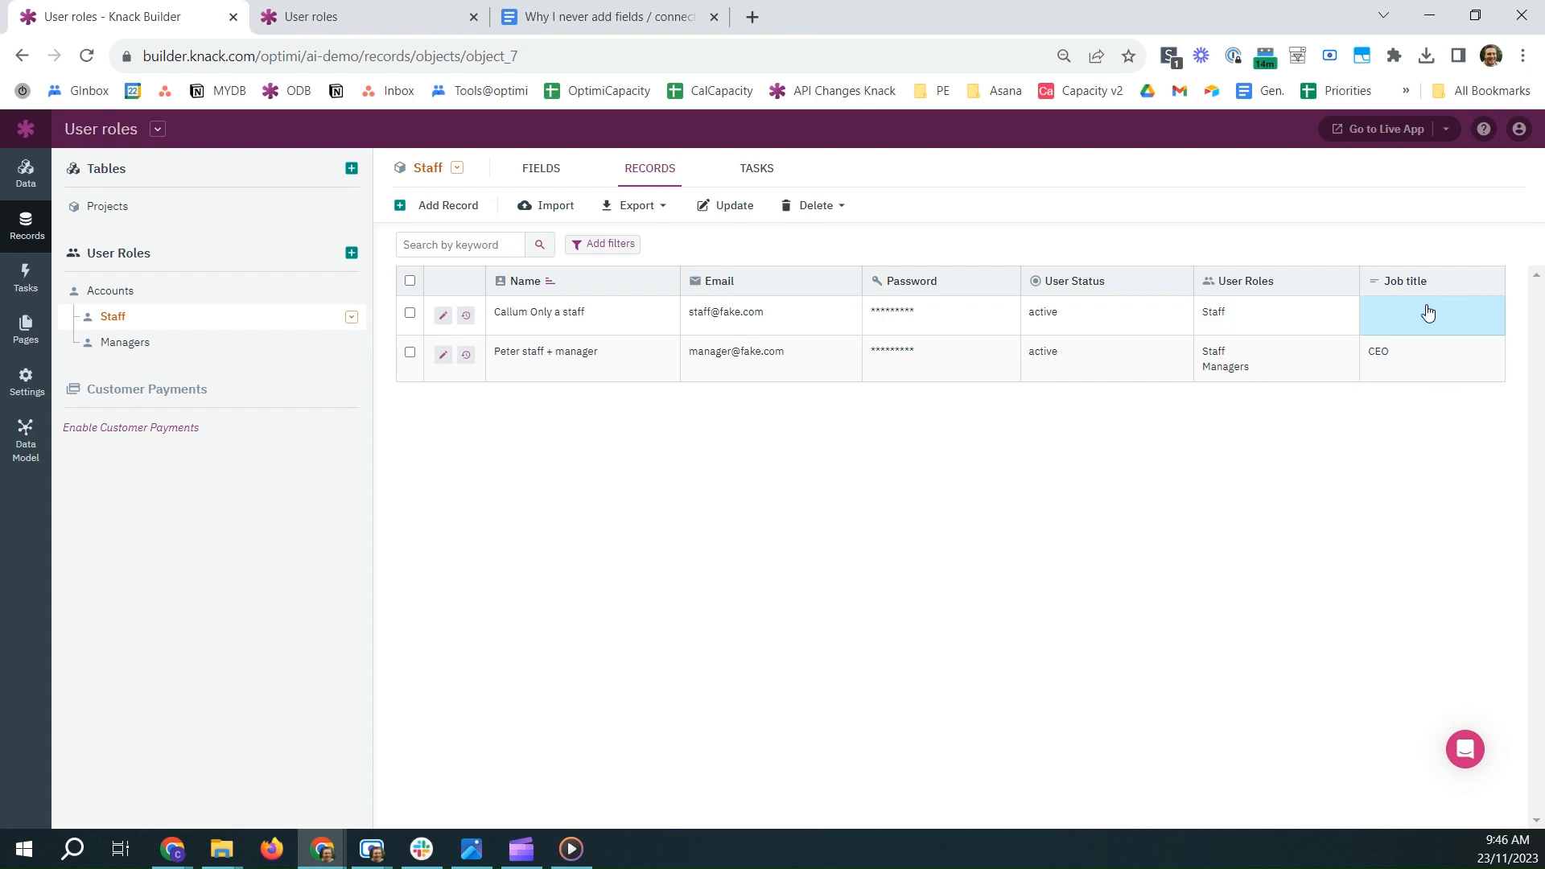
pyautogui.click(521, 16)
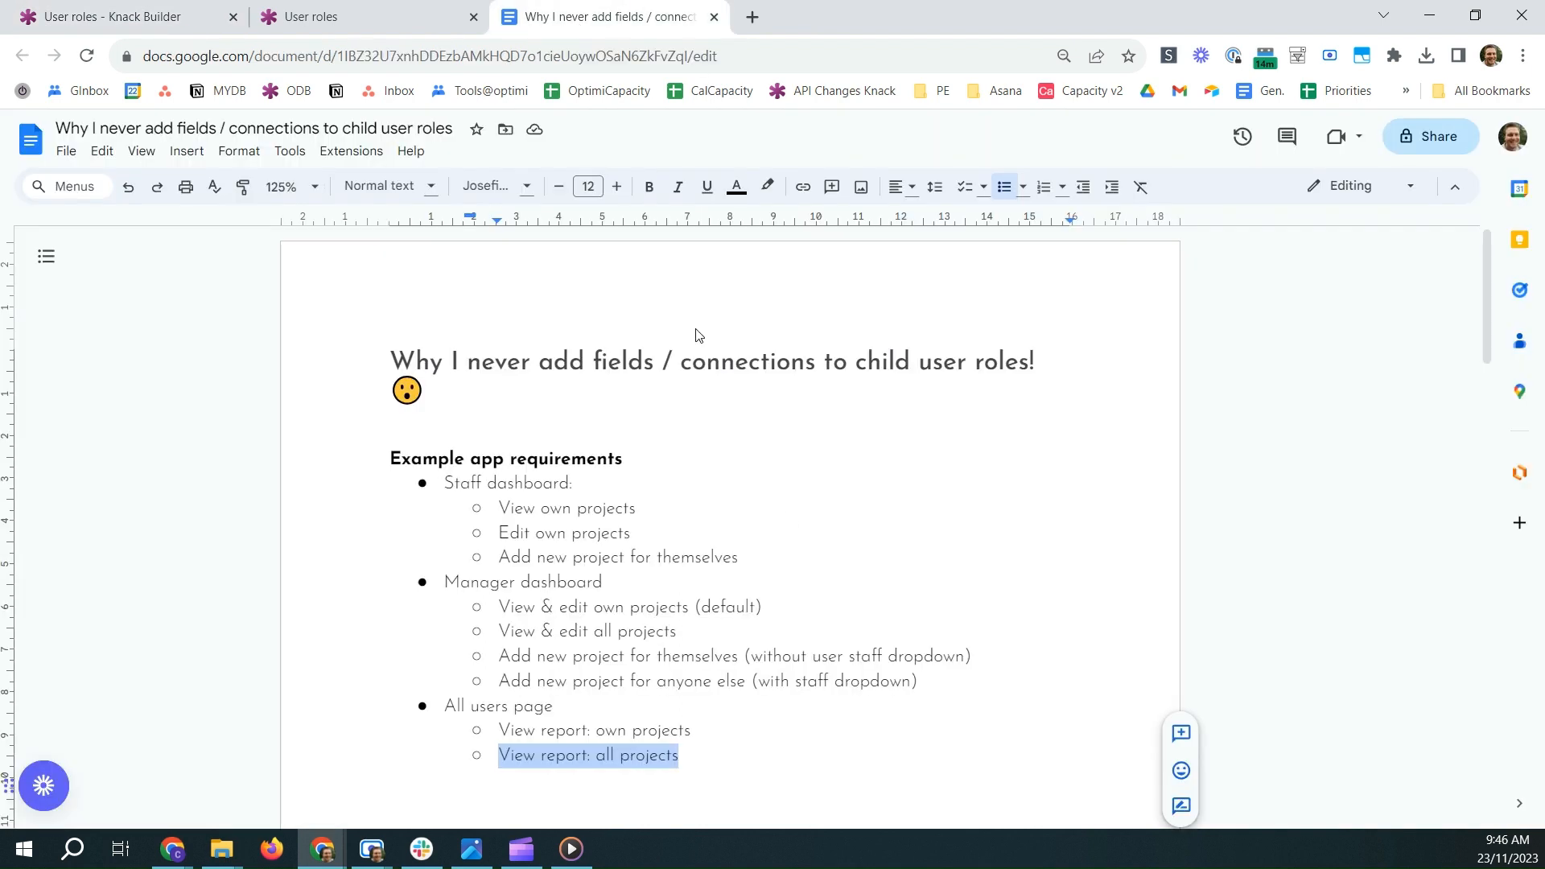
pyautogui.scroll(-1, 697, 335)
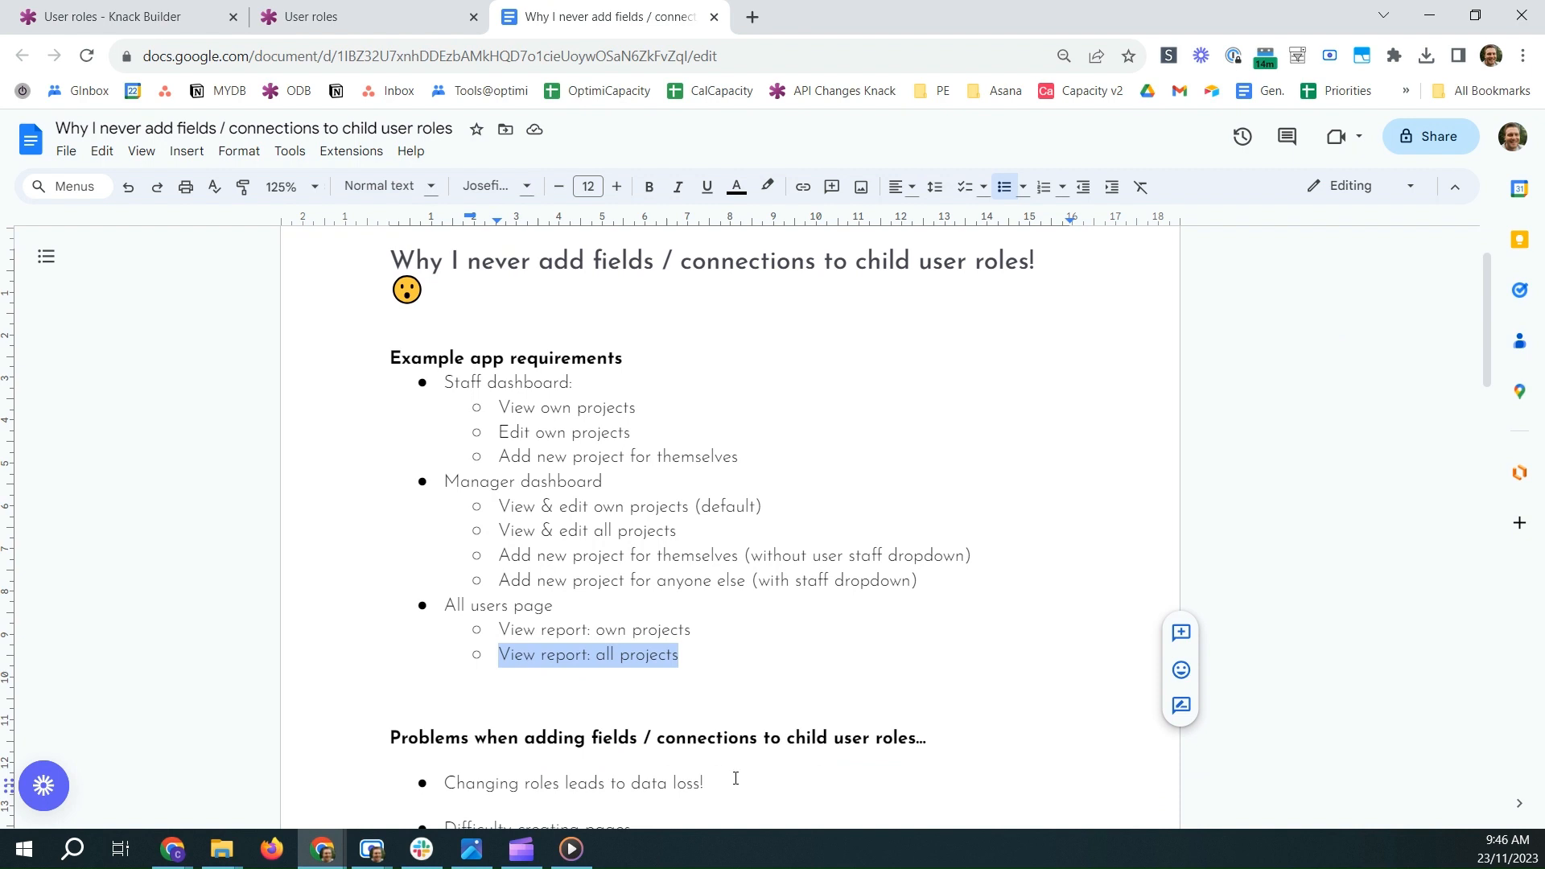
pyautogui.moveTo(735, 778); pyautogui.dragTo(436, 778)
# - In Knack Builder's Accounts records, remove the Staff role from the combined staff and manager user and check the Staff records
pyautogui.click(170, 6)
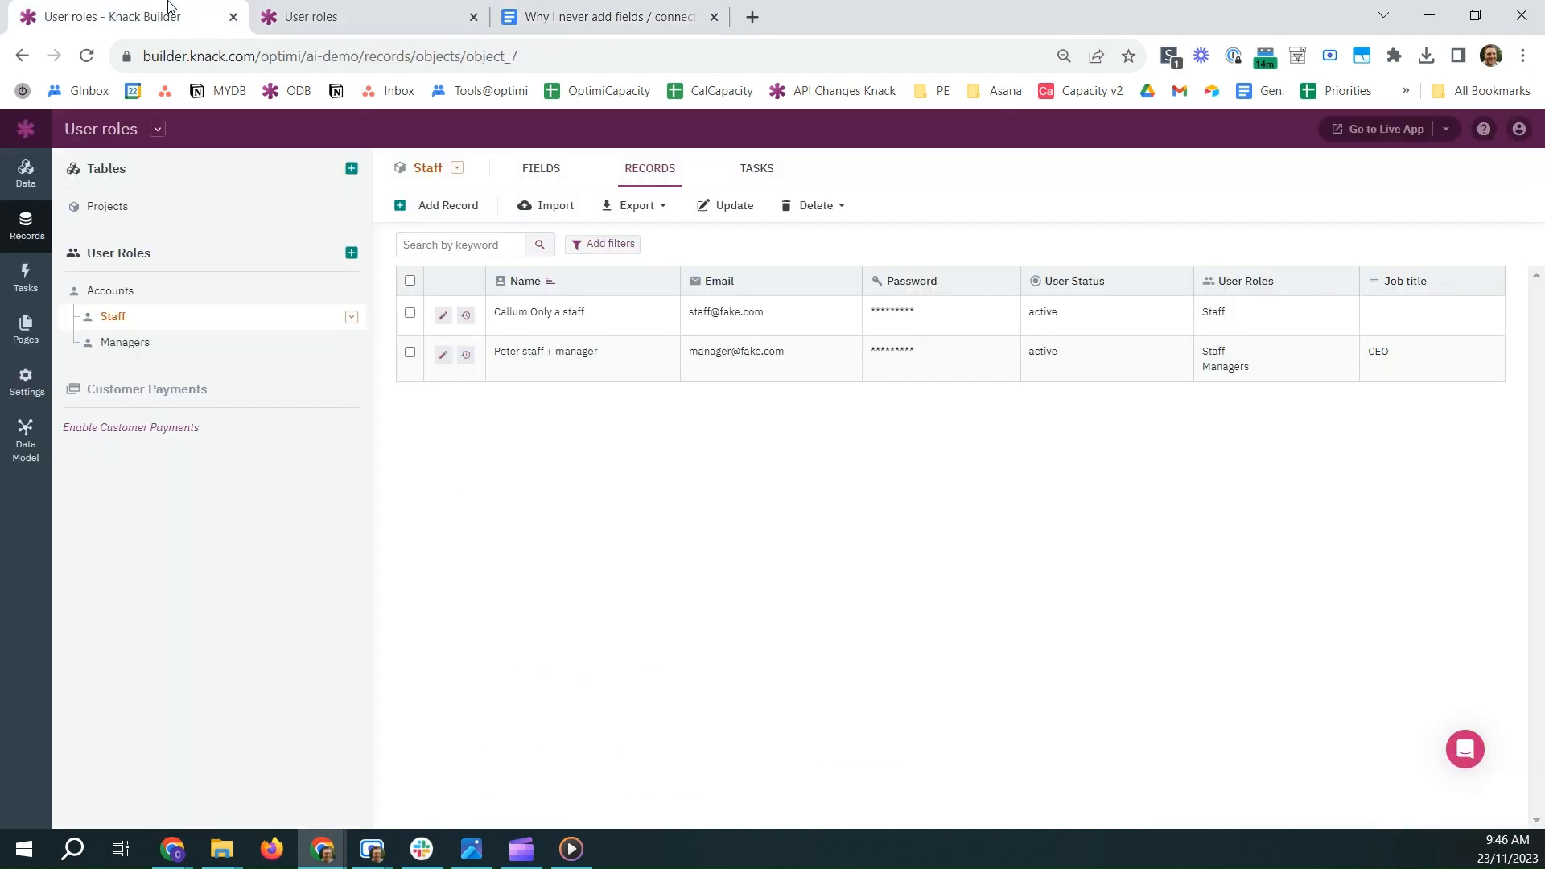
pyautogui.click(122, 292)
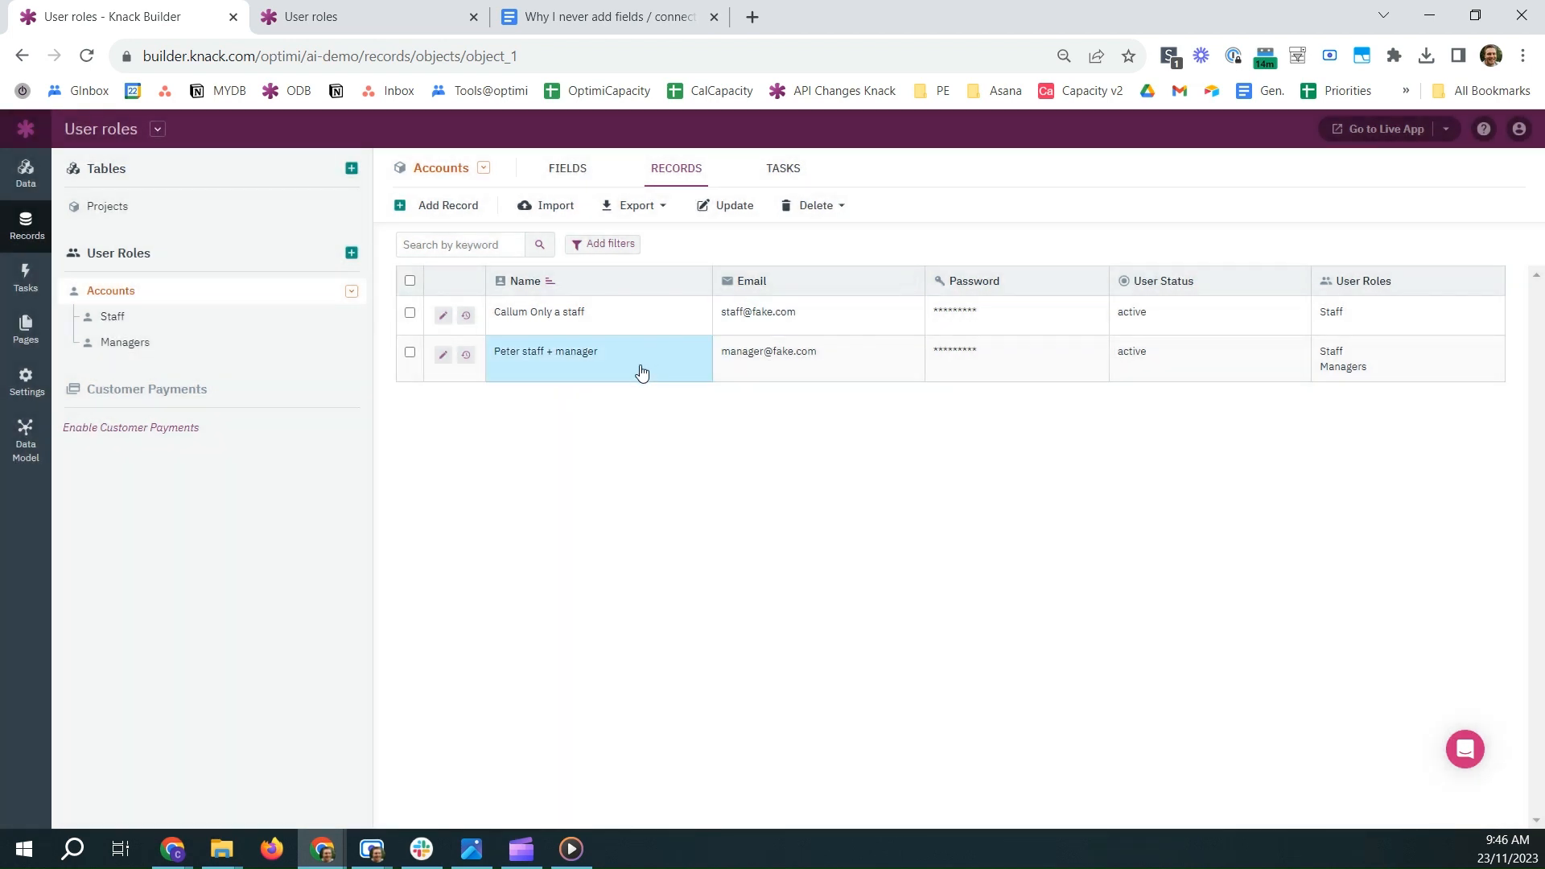
pyautogui.click(1418, 372)
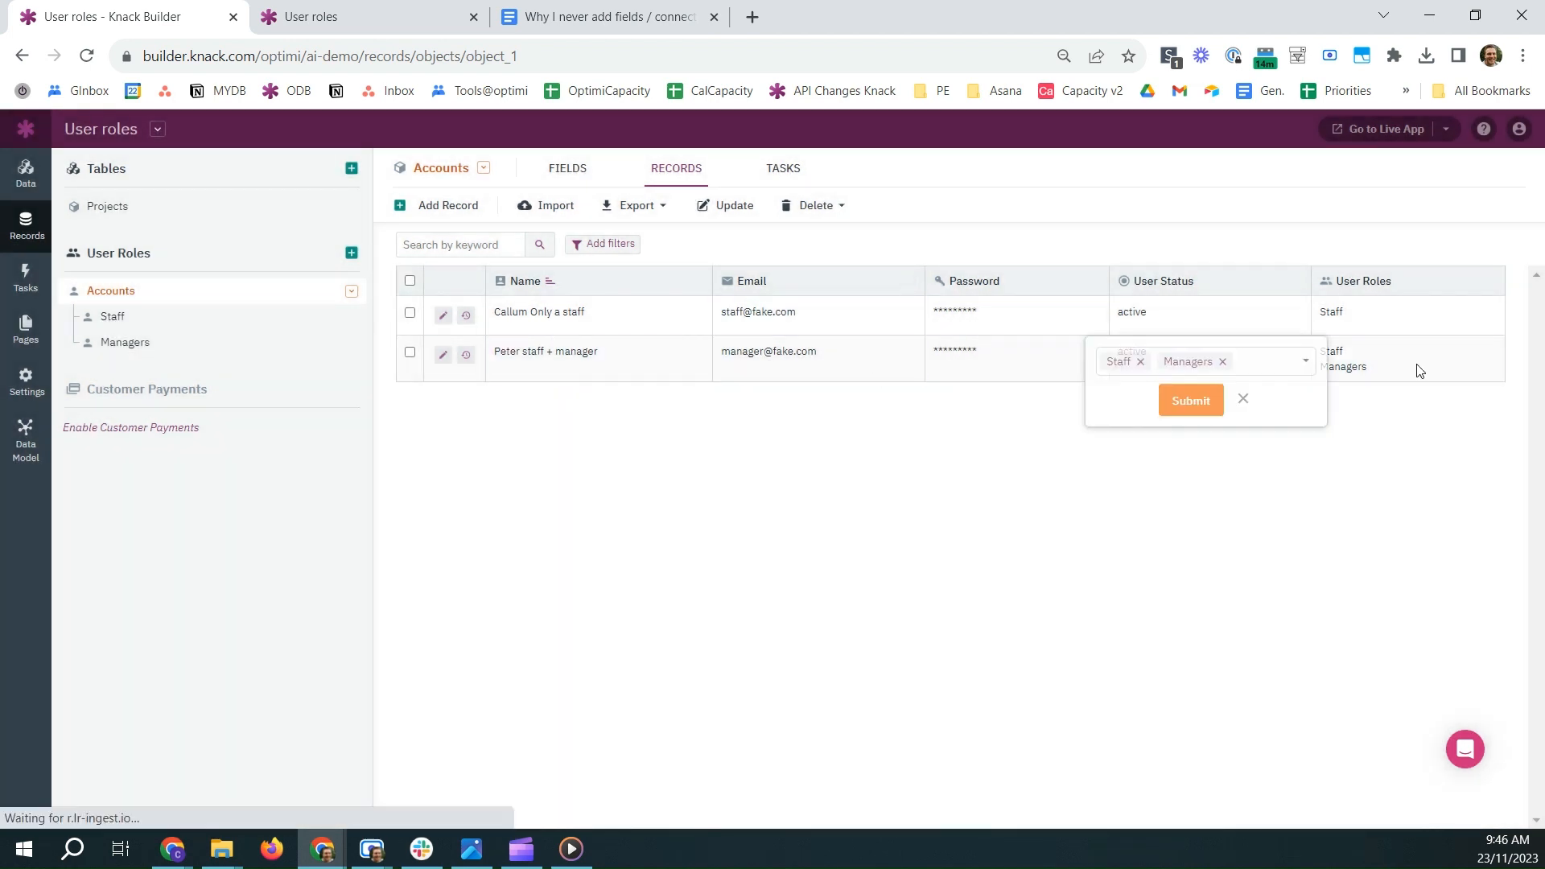
pyautogui.click(1061, 364)
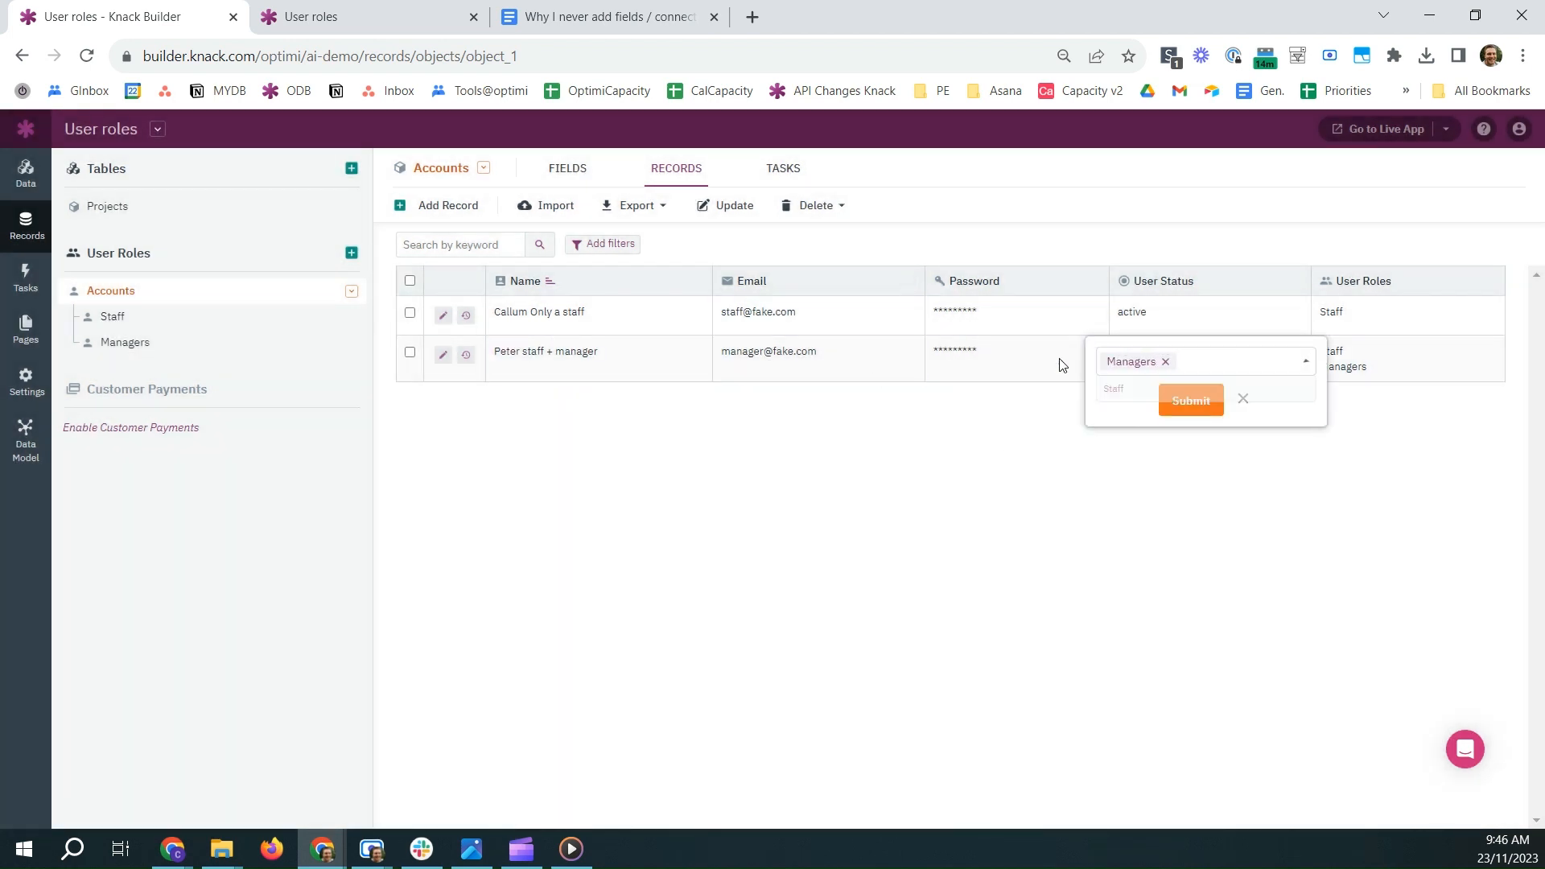
pyautogui.click(1189, 400)
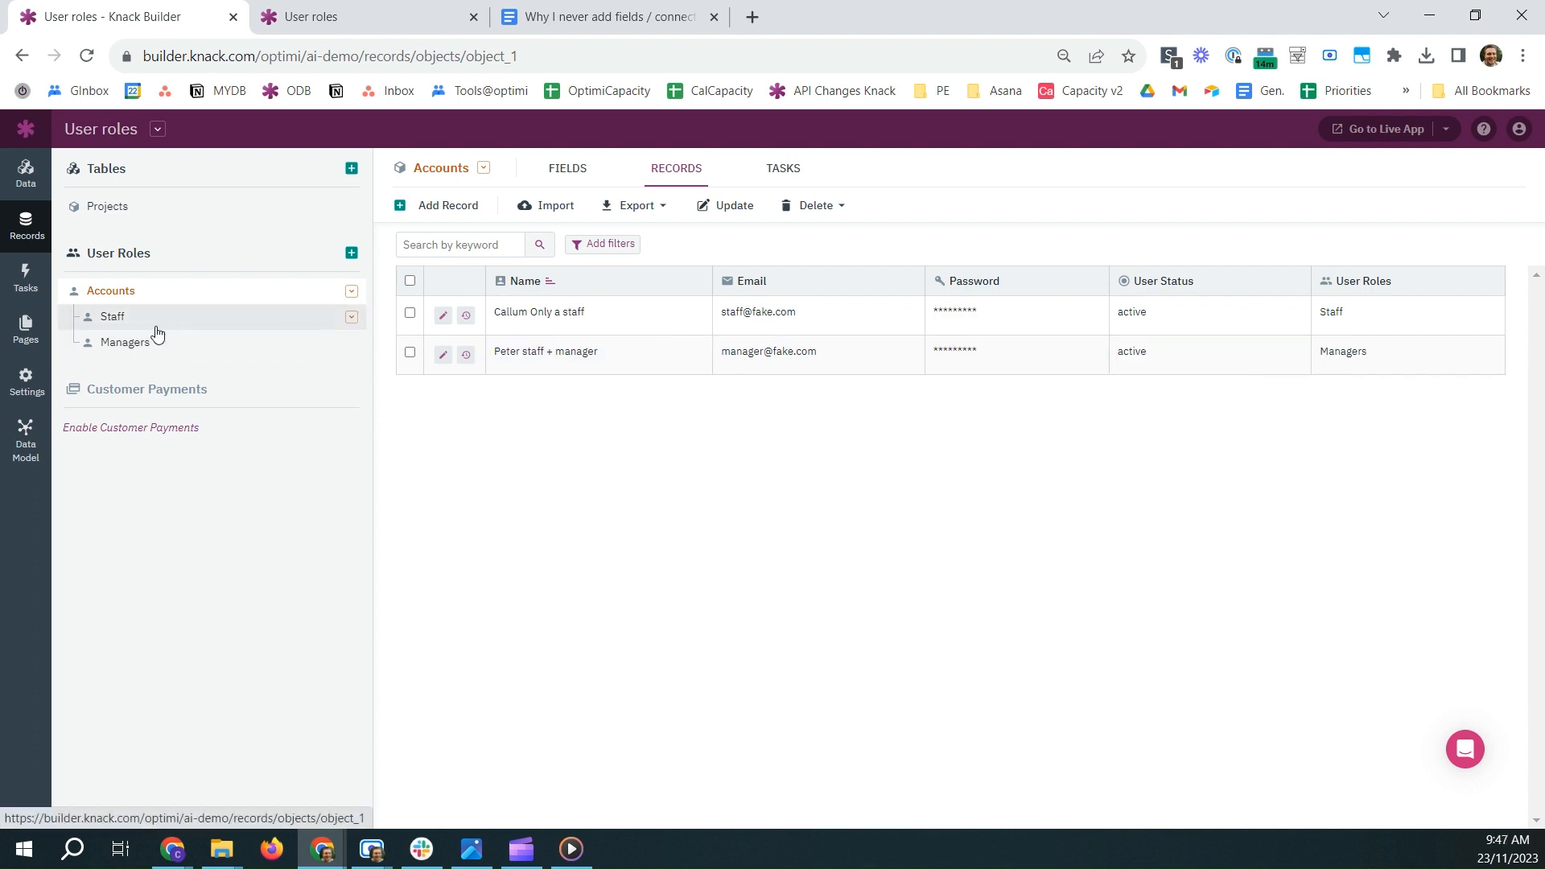
pyautogui.click(113, 316)
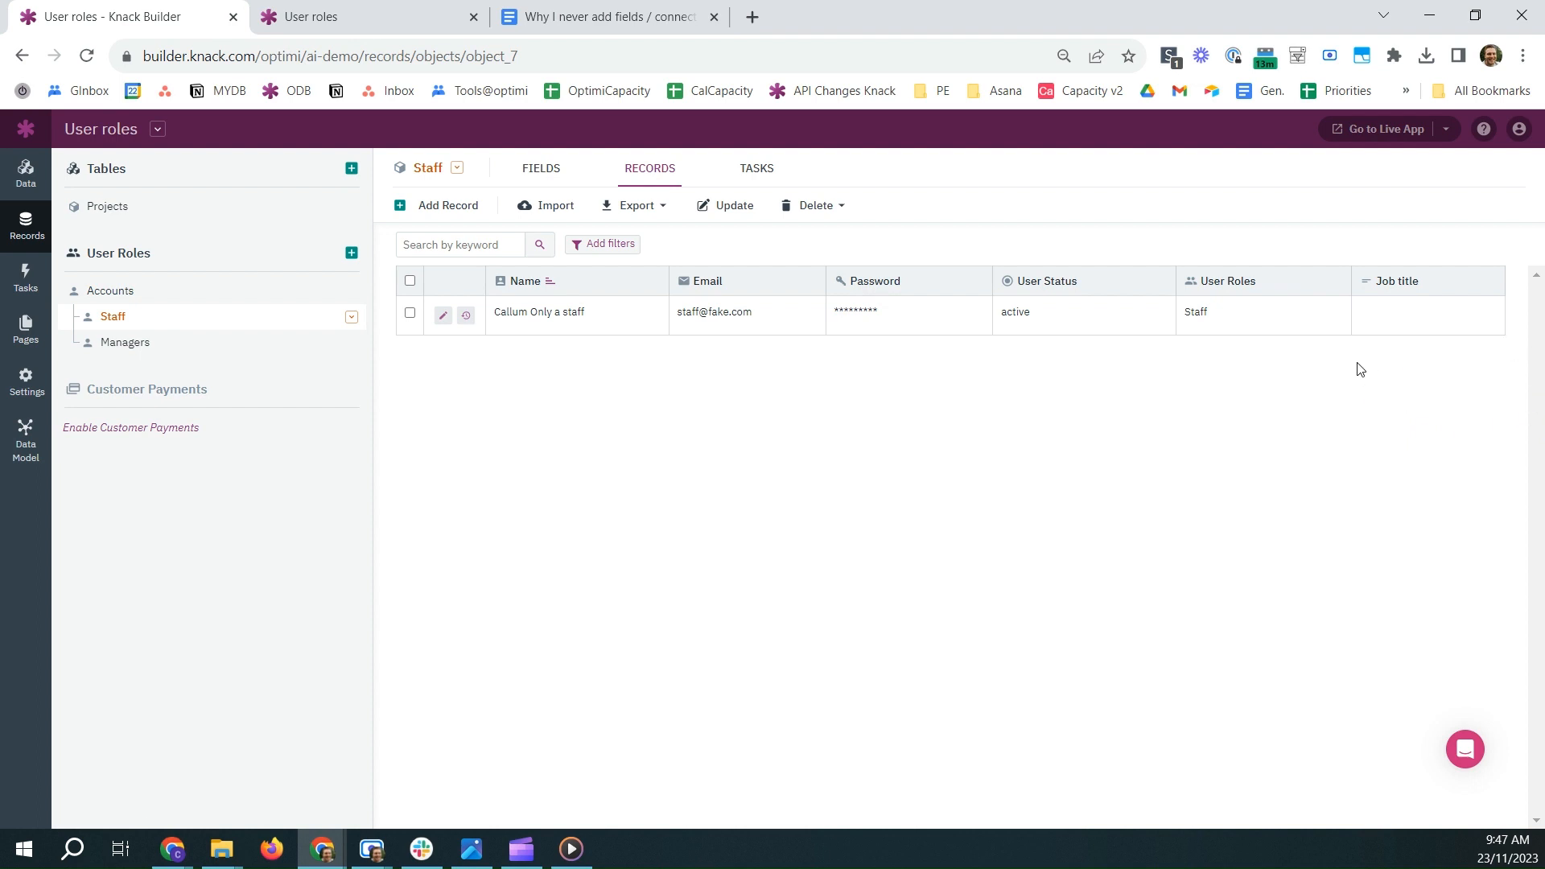
# - Add the Staff role back to the Managers-only user in the Accounts records
pyautogui.click(141, 294)
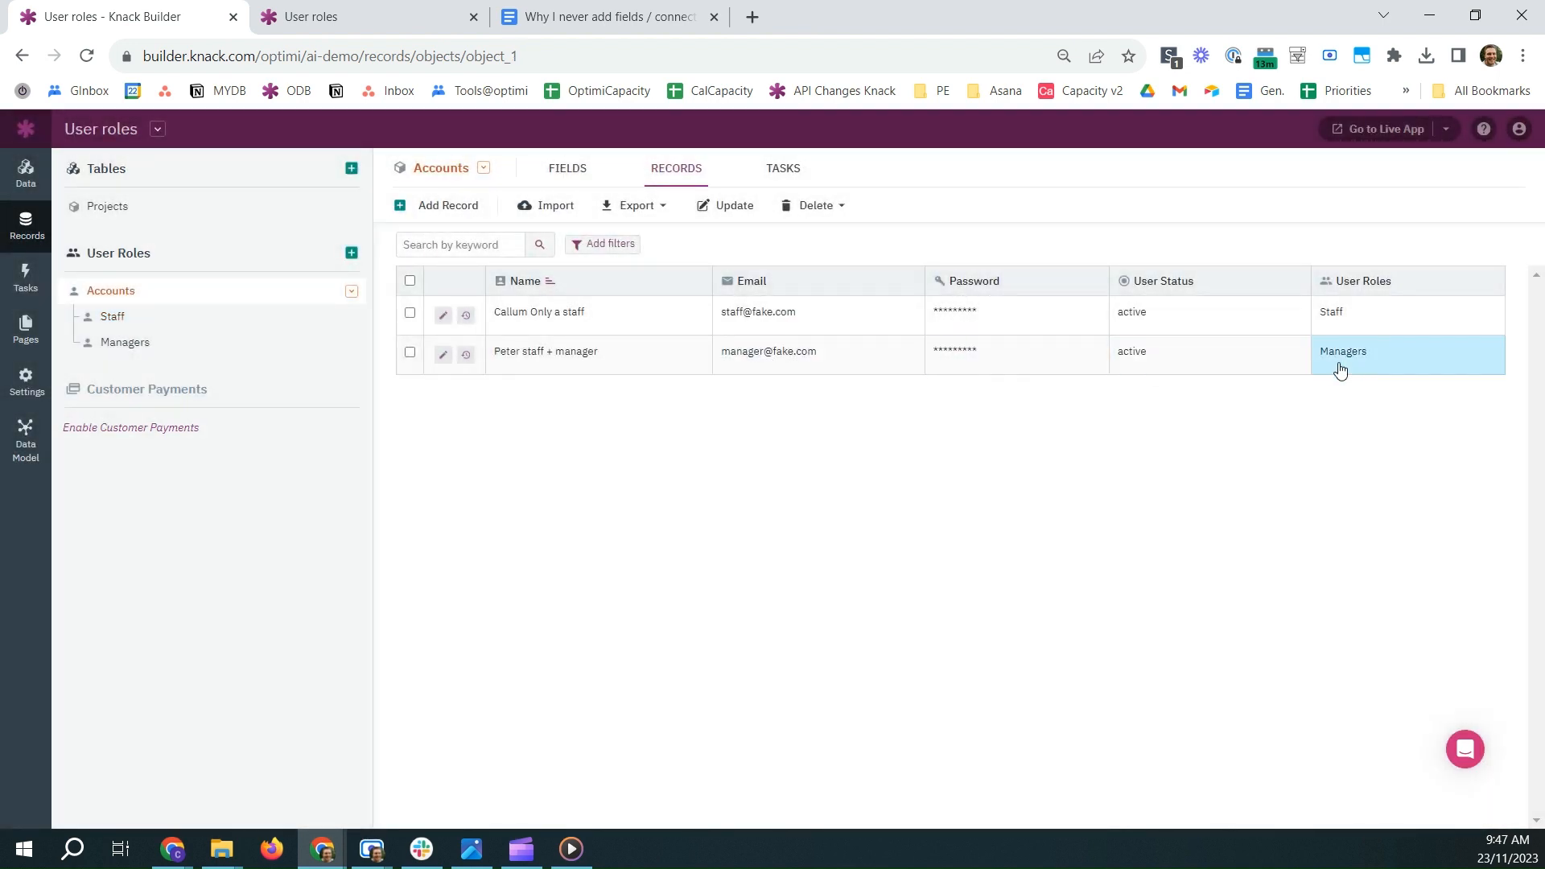
pyautogui.click(1337, 364)
pyautogui.click(1119, 412)
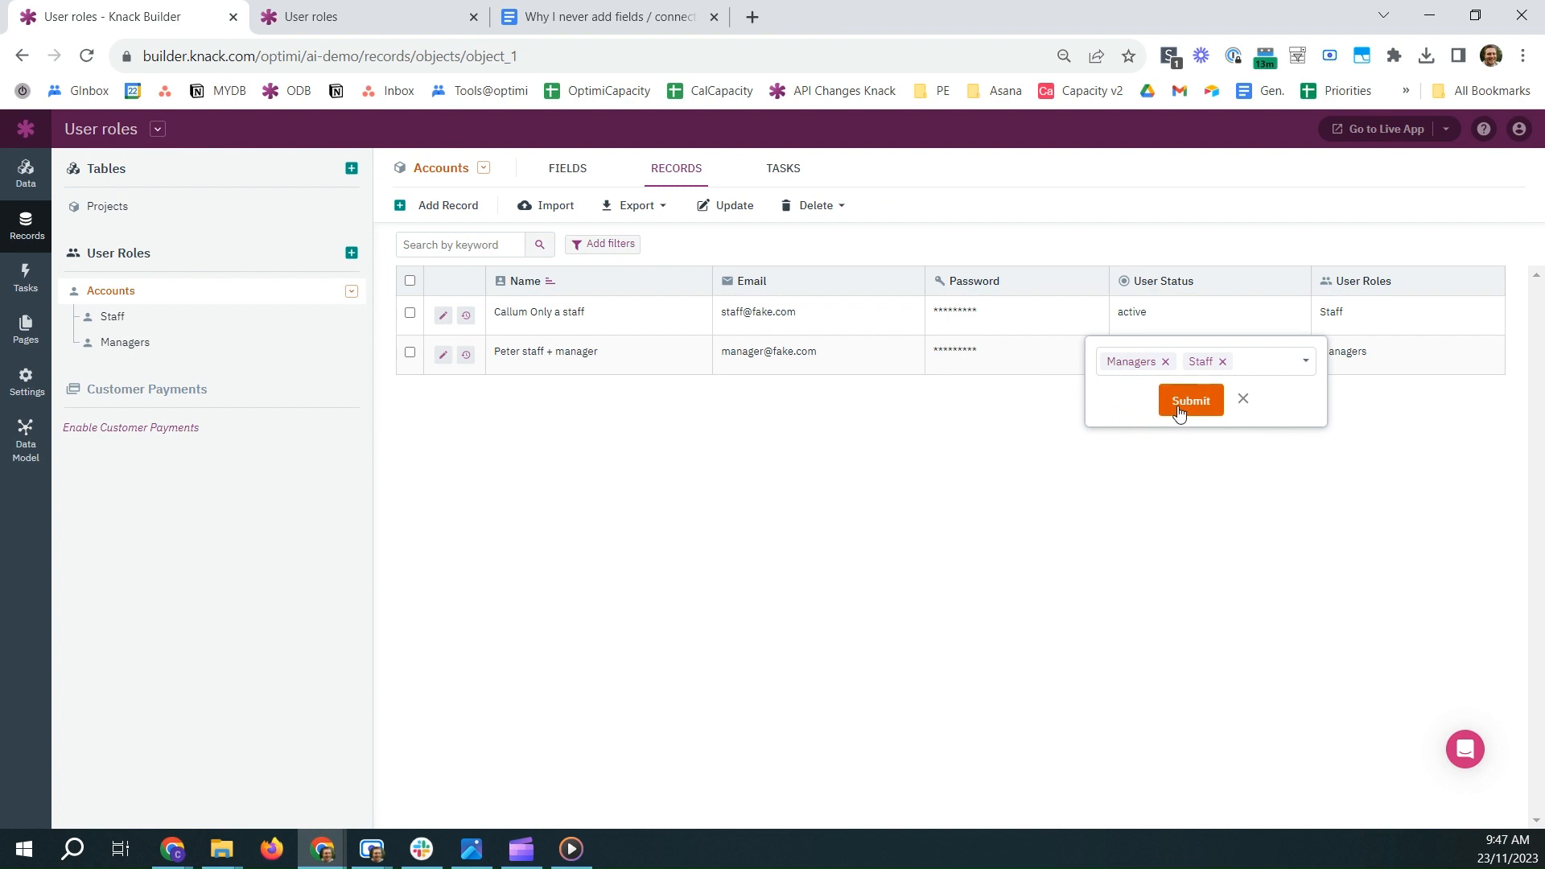
pyautogui.click(1179, 413)
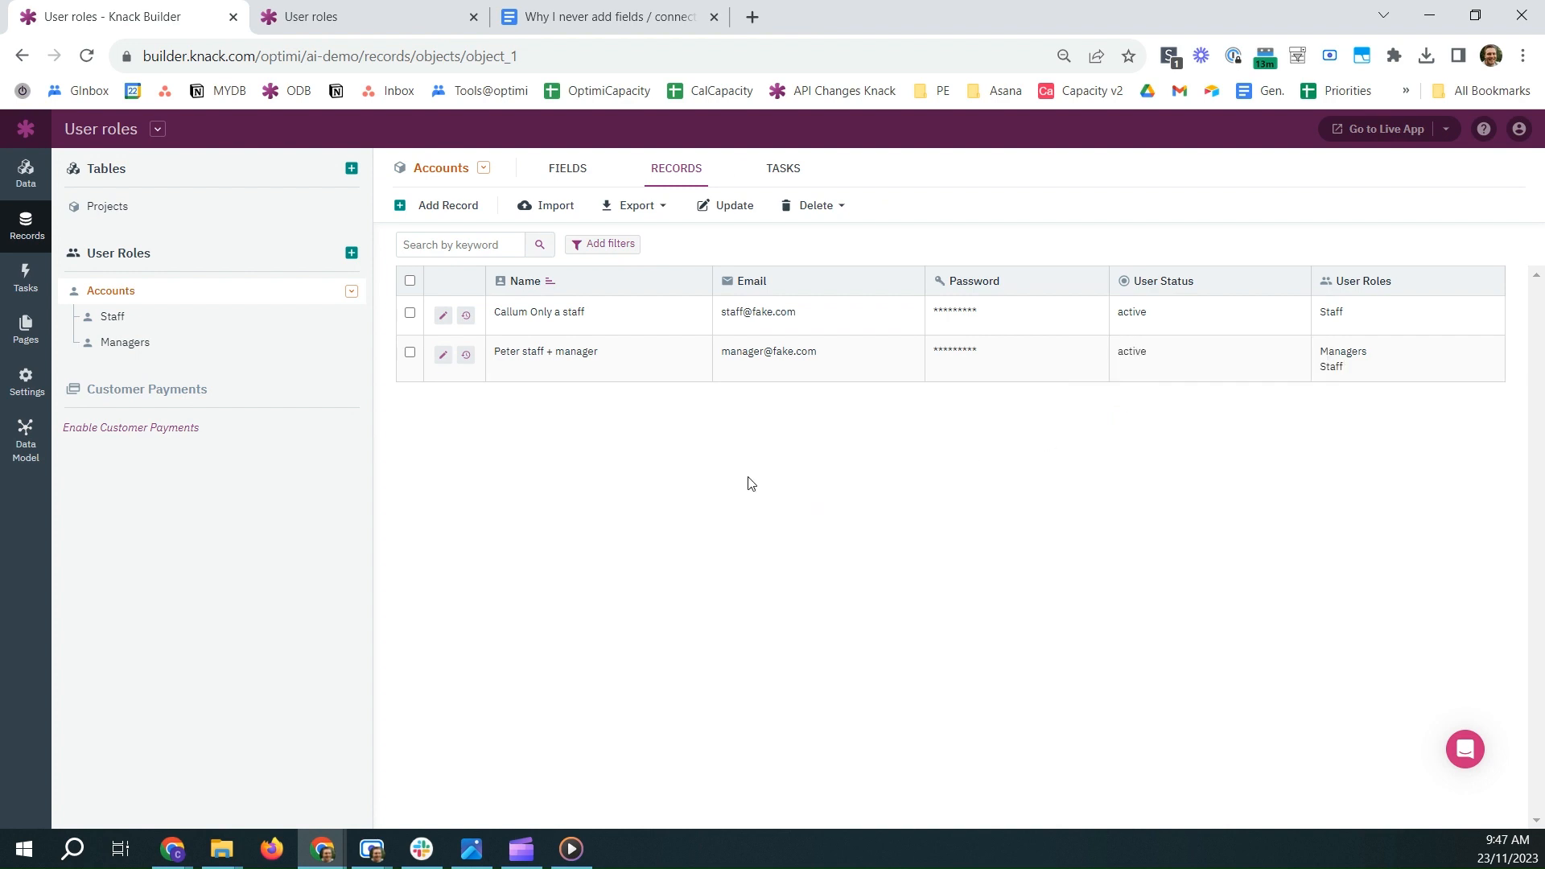
# - Check the Staff records, and highlight the "Difficulty creating pages…" point with its two sub-points in the Google Docs document
pyautogui.click(117, 321)
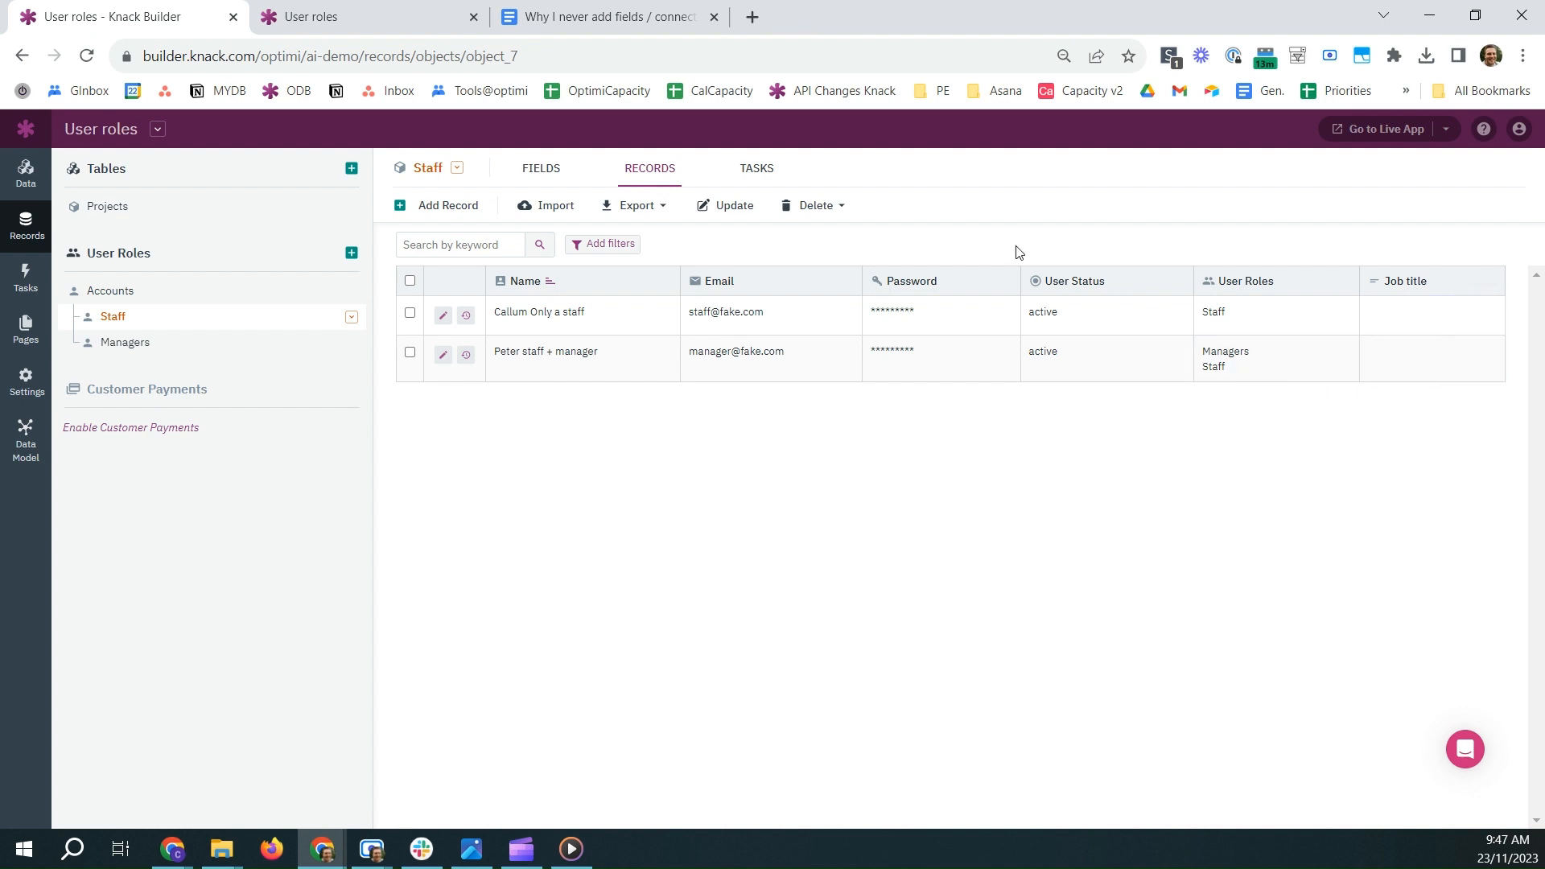
pyautogui.click(624, 15)
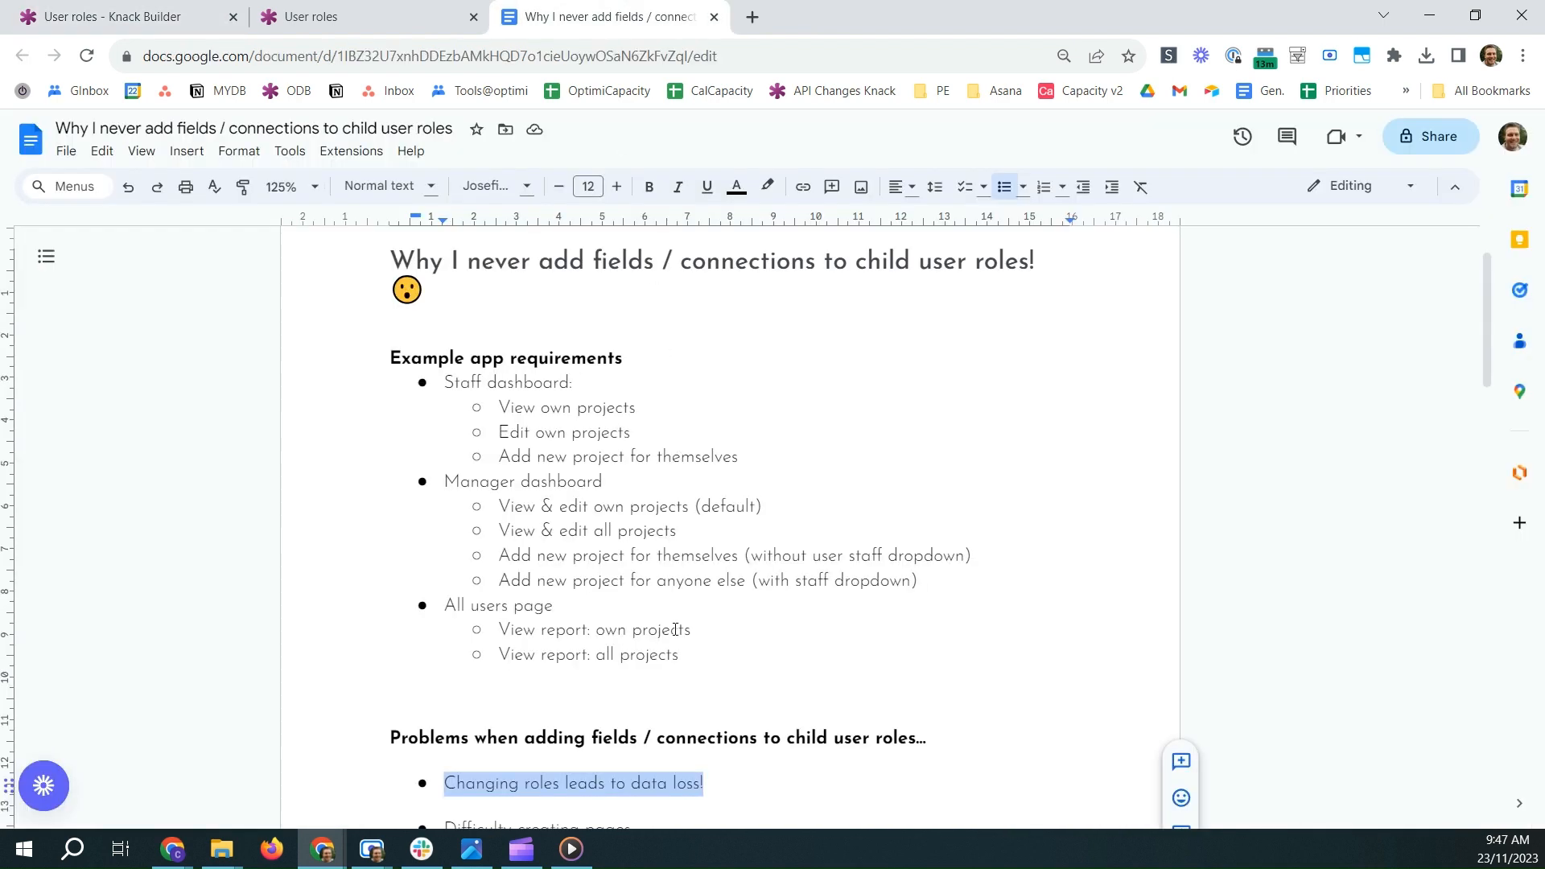
pyautogui.scroll(-3, 757, 686)
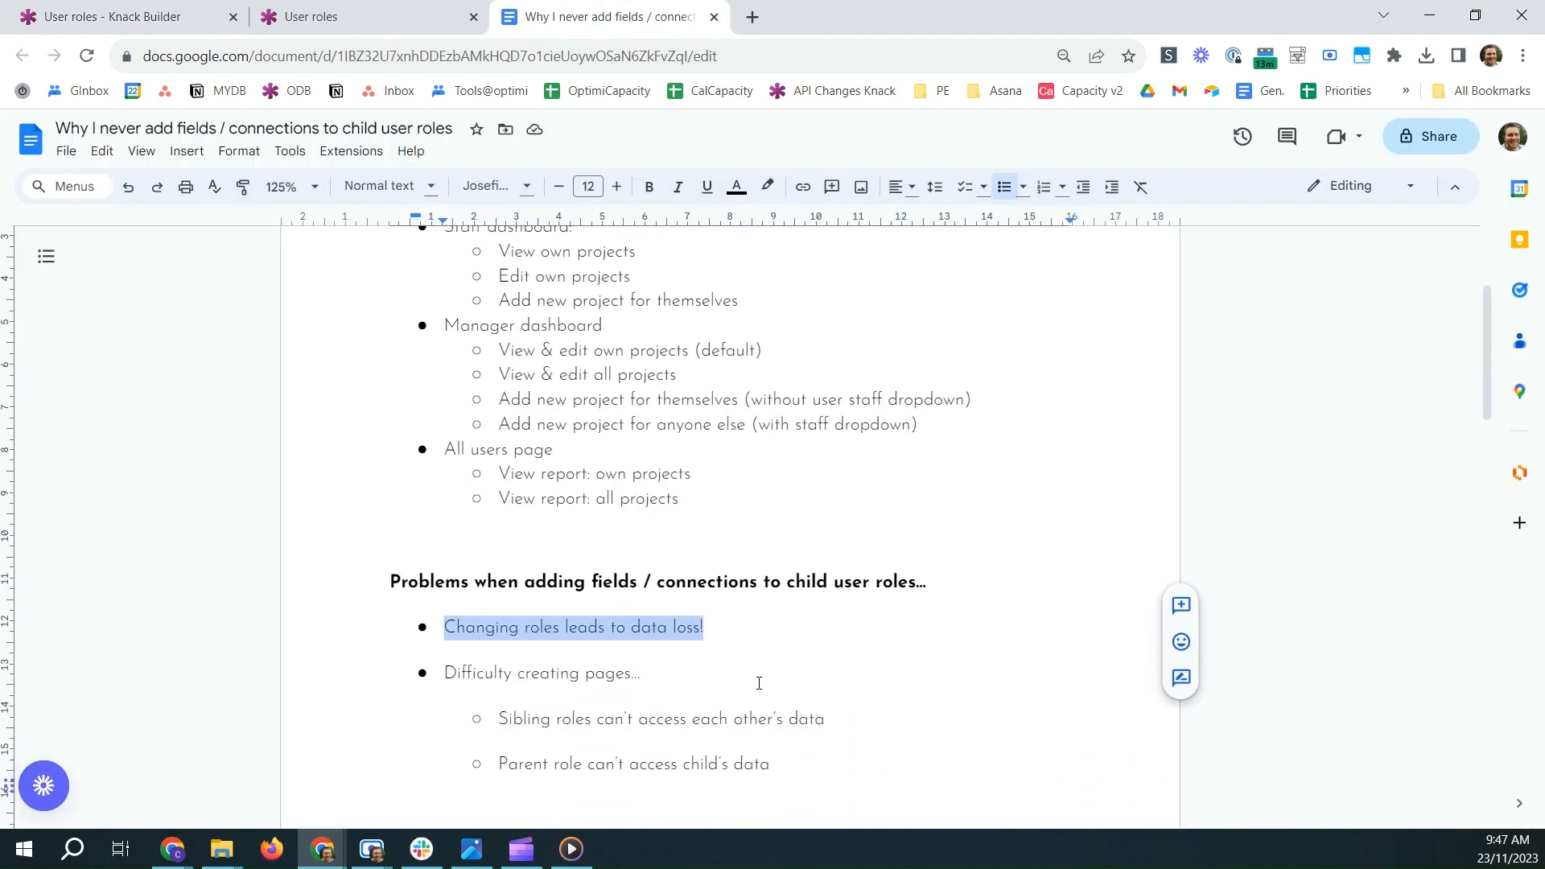
pyautogui.moveTo(824, 709); pyautogui.dragTo(444, 632)
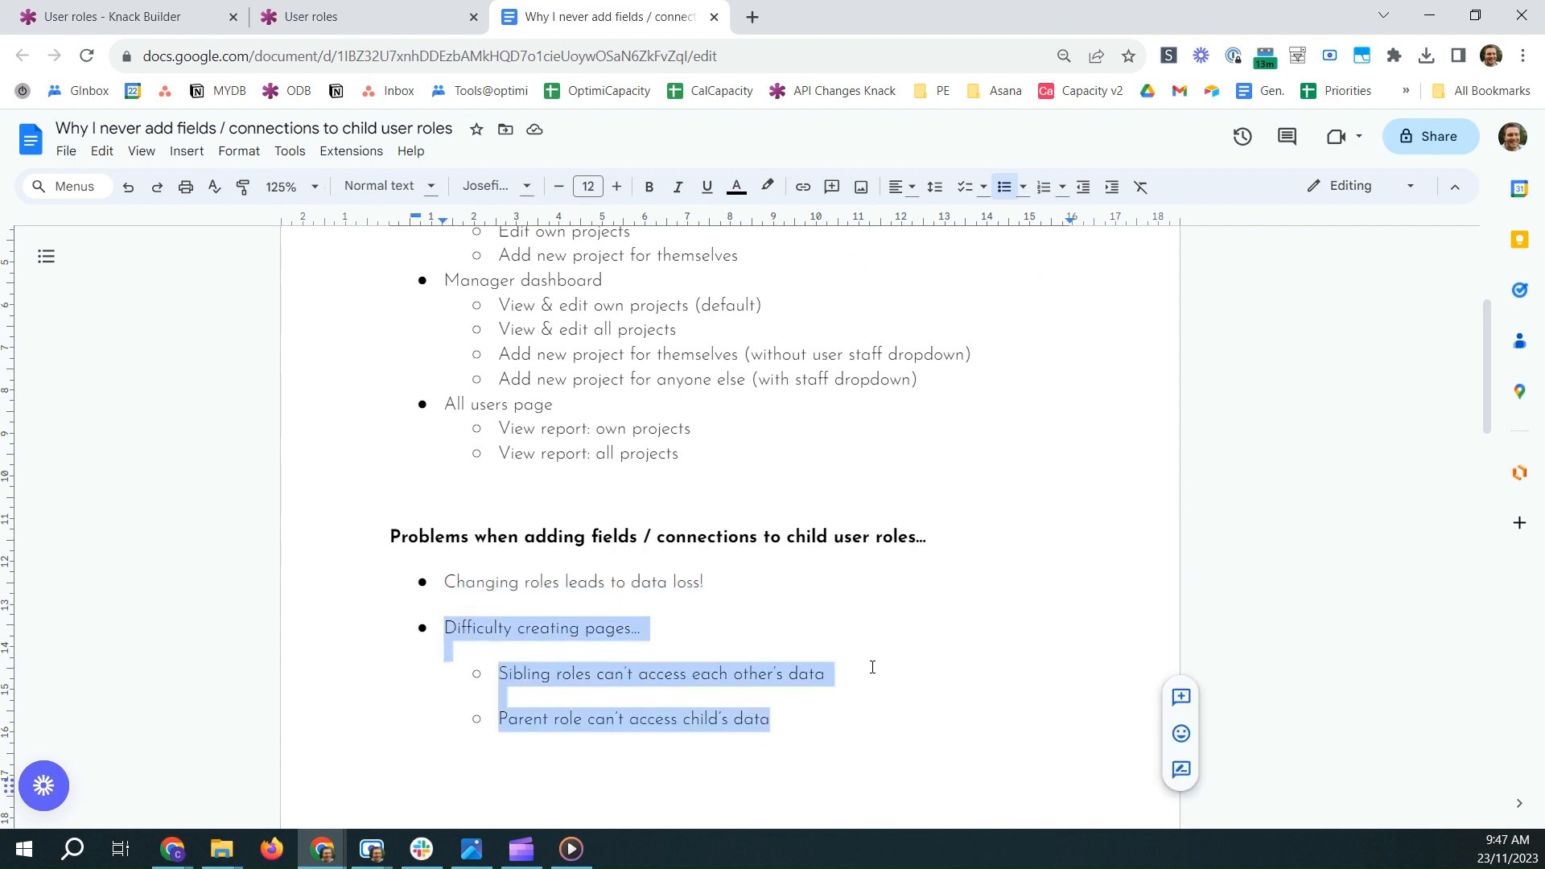
# - Highlight the Staff dashboard item and its three sub-points under the example app requirements
pyautogui.scroll(4, 872, 667)
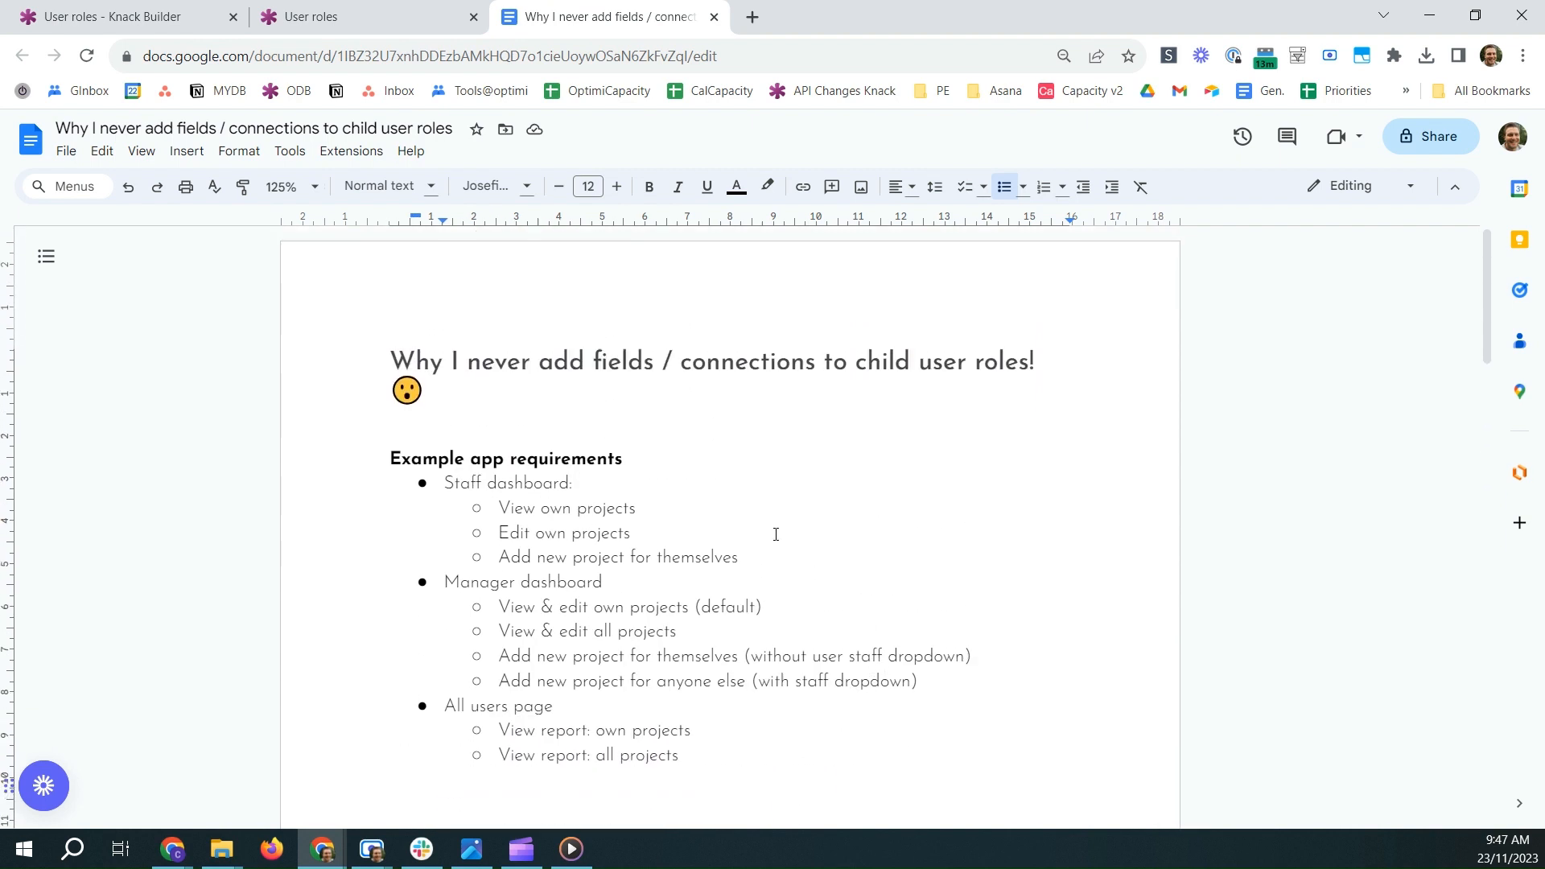
pyautogui.moveTo(447, 483); pyautogui.dragTo(764, 563)
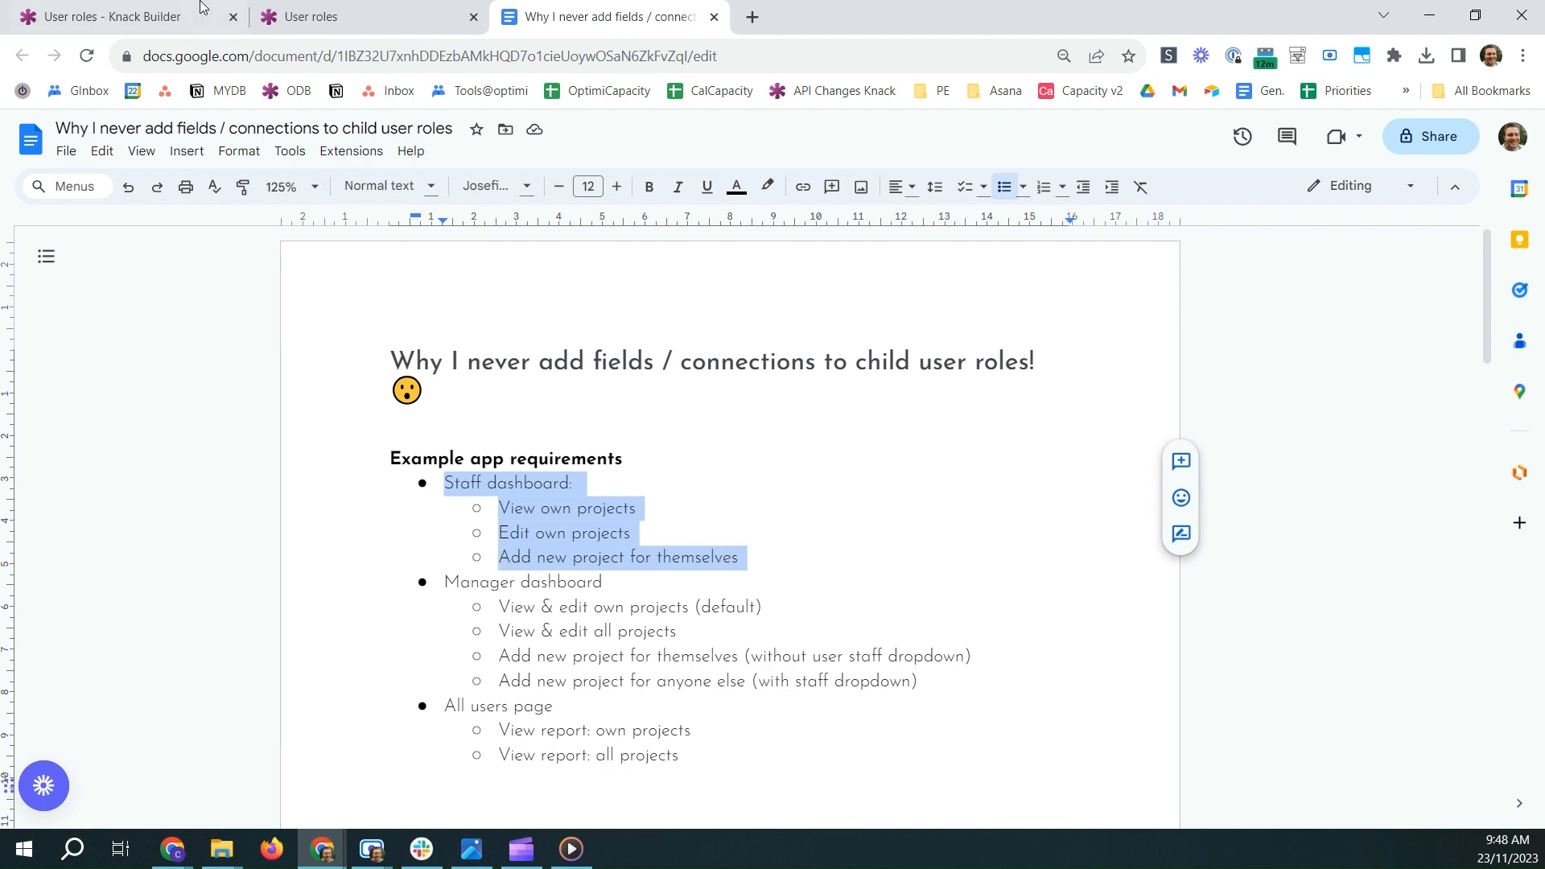
# - In Knack Builder, add a login page named "Staff dashboard" with permissions limited to the Staff role
pyautogui.click(93, 11)
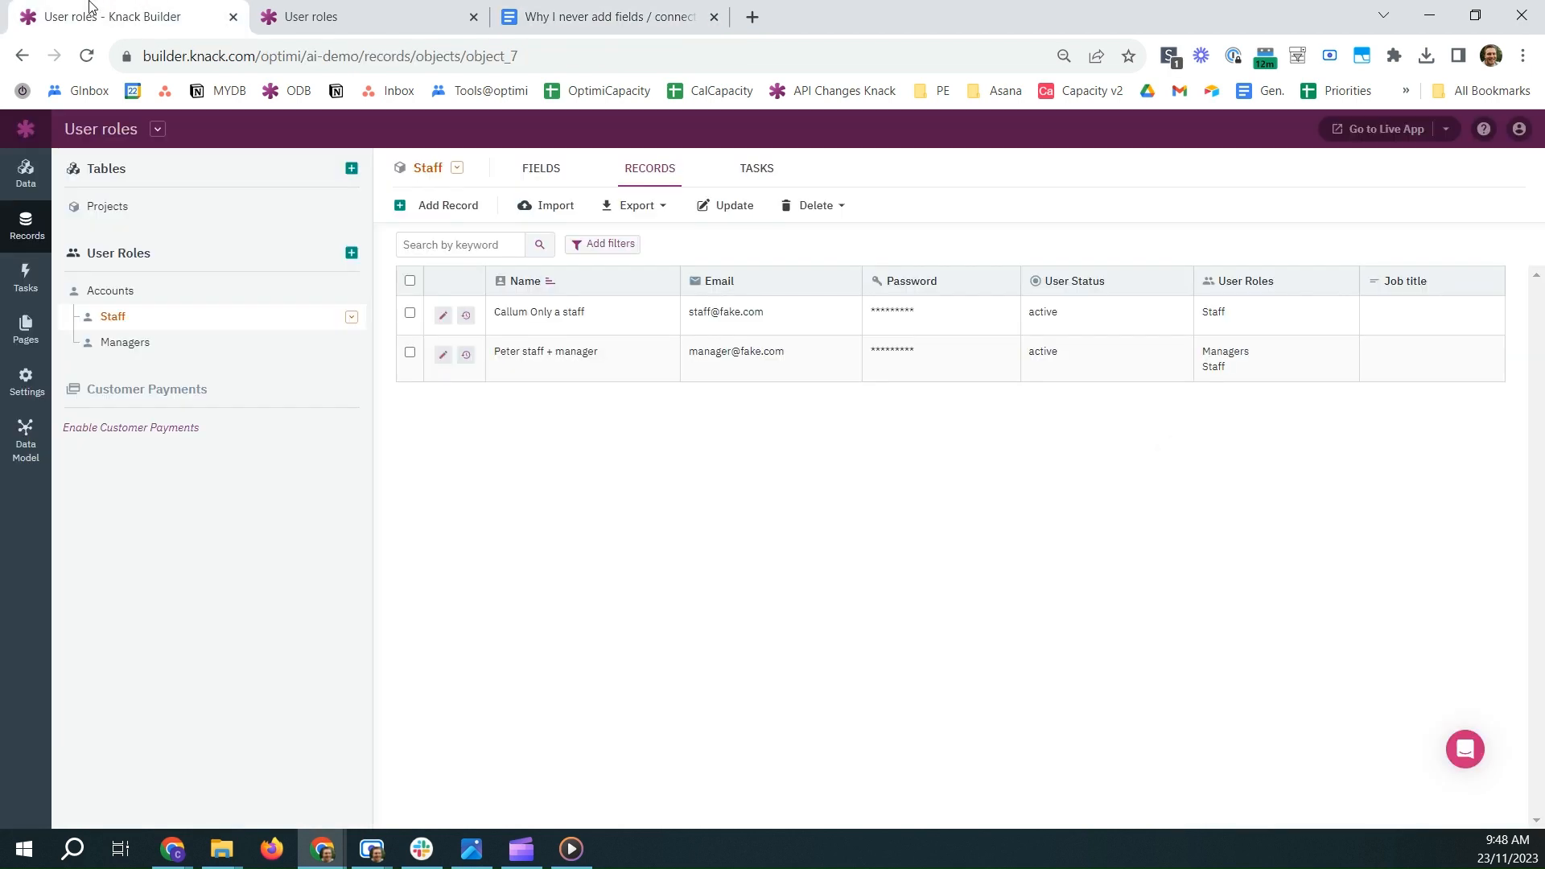
pyautogui.click(36, 348)
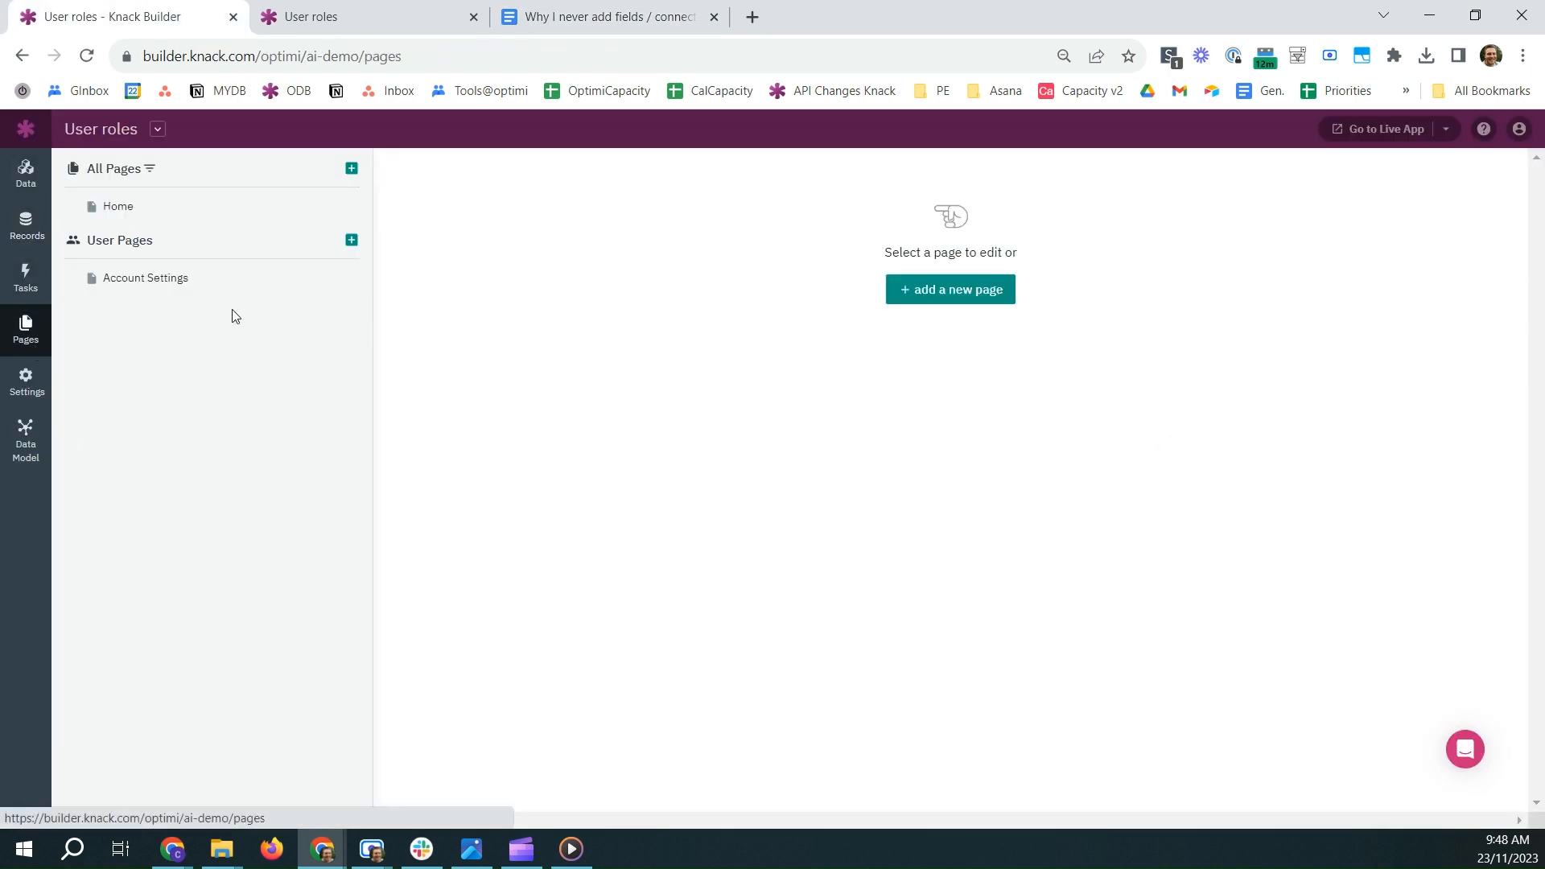
pyautogui.click(348, 170)
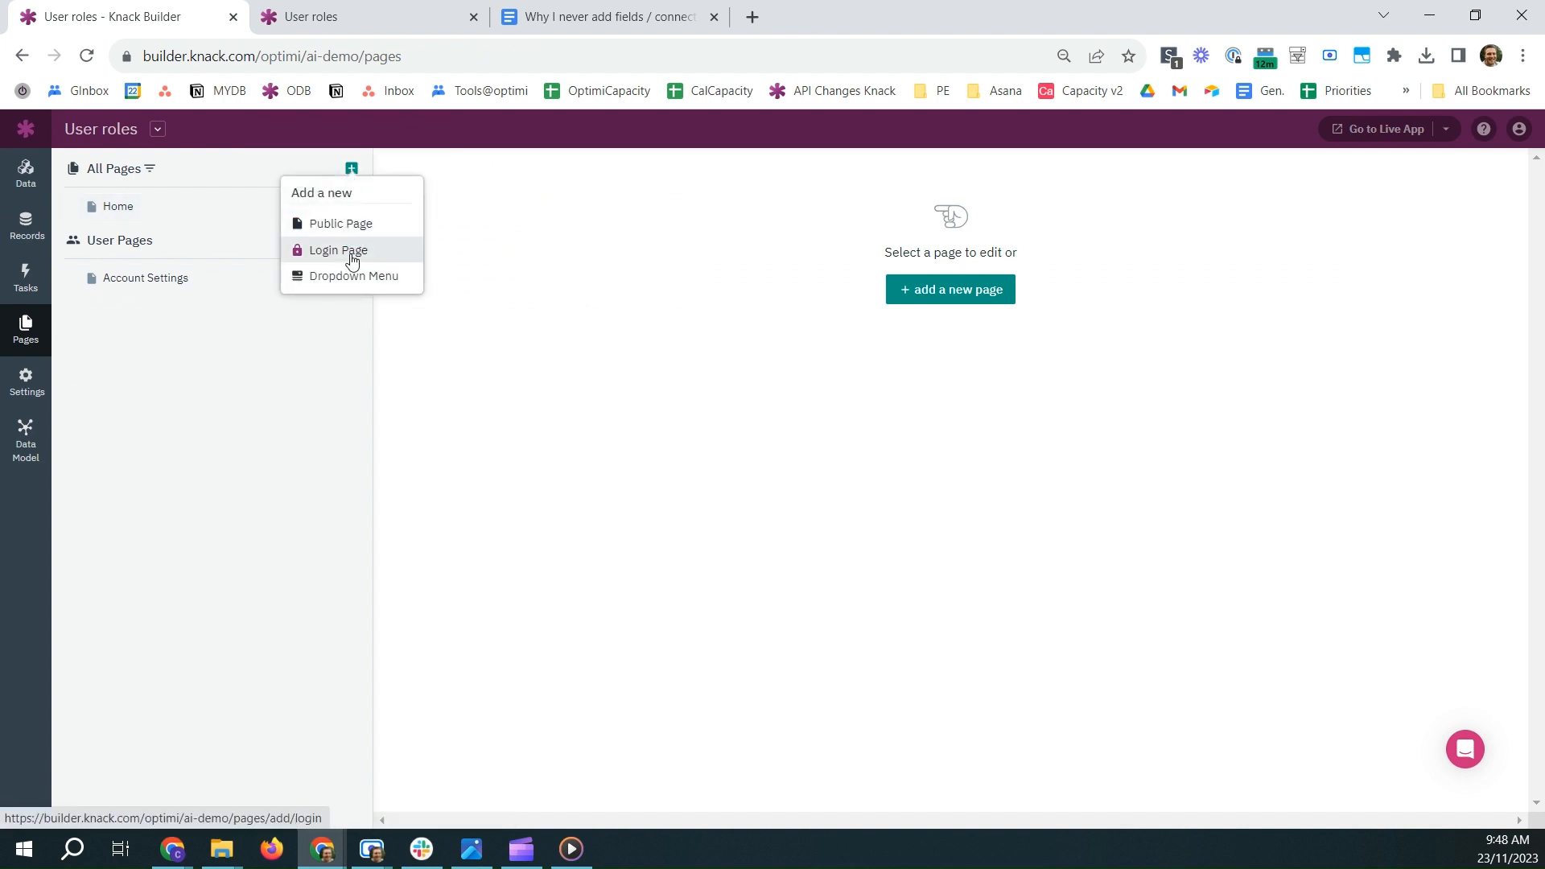
pyautogui.click(351, 256)
pyautogui.click(257, 259)
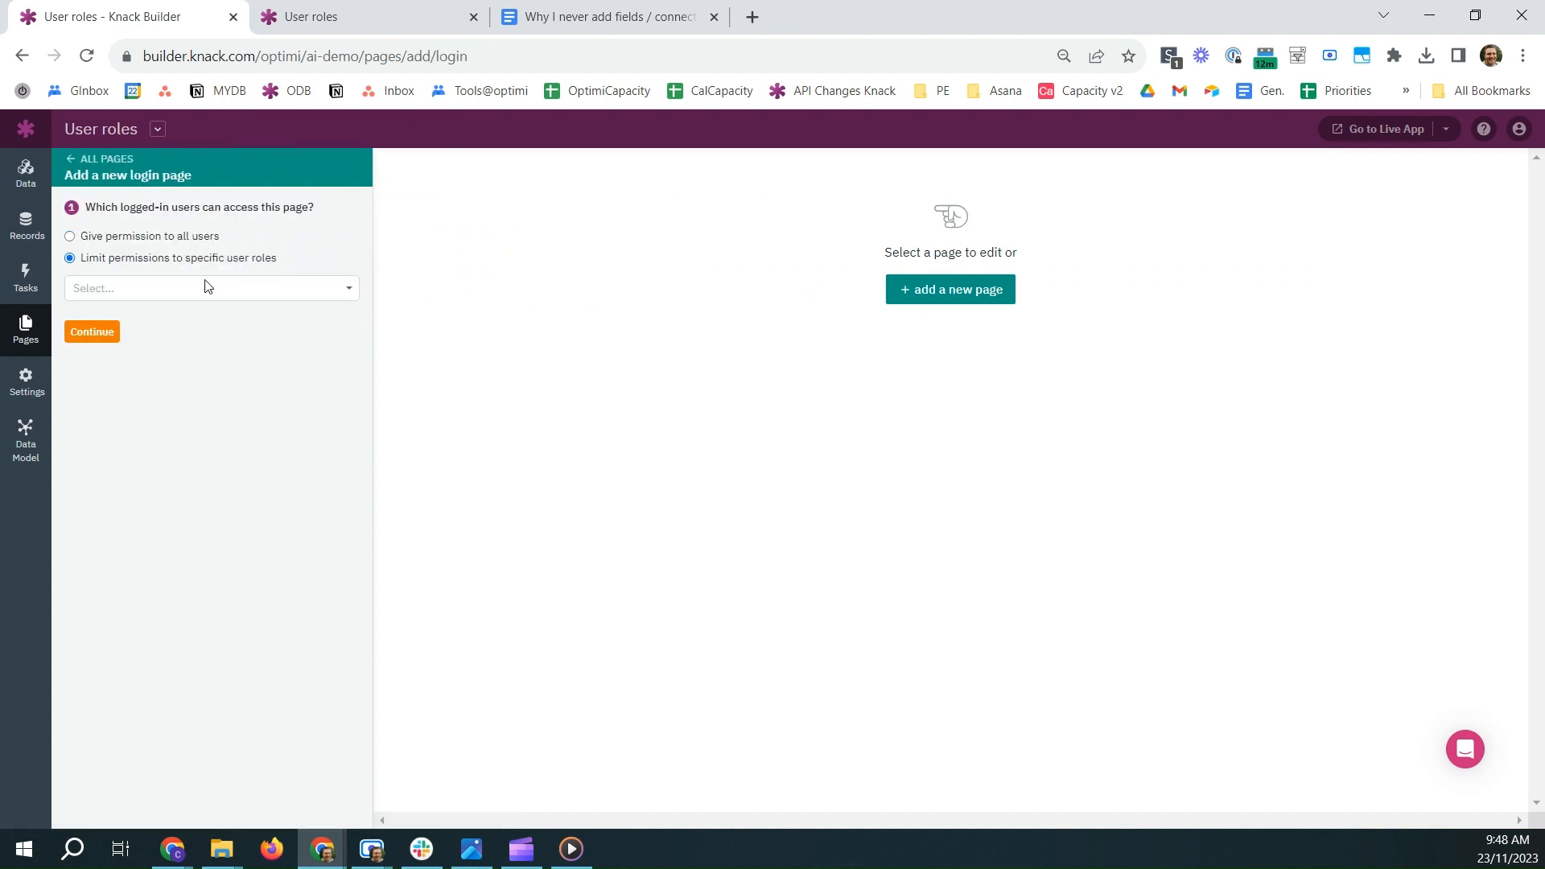
pyautogui.click(207, 288)
pyautogui.click(135, 321)
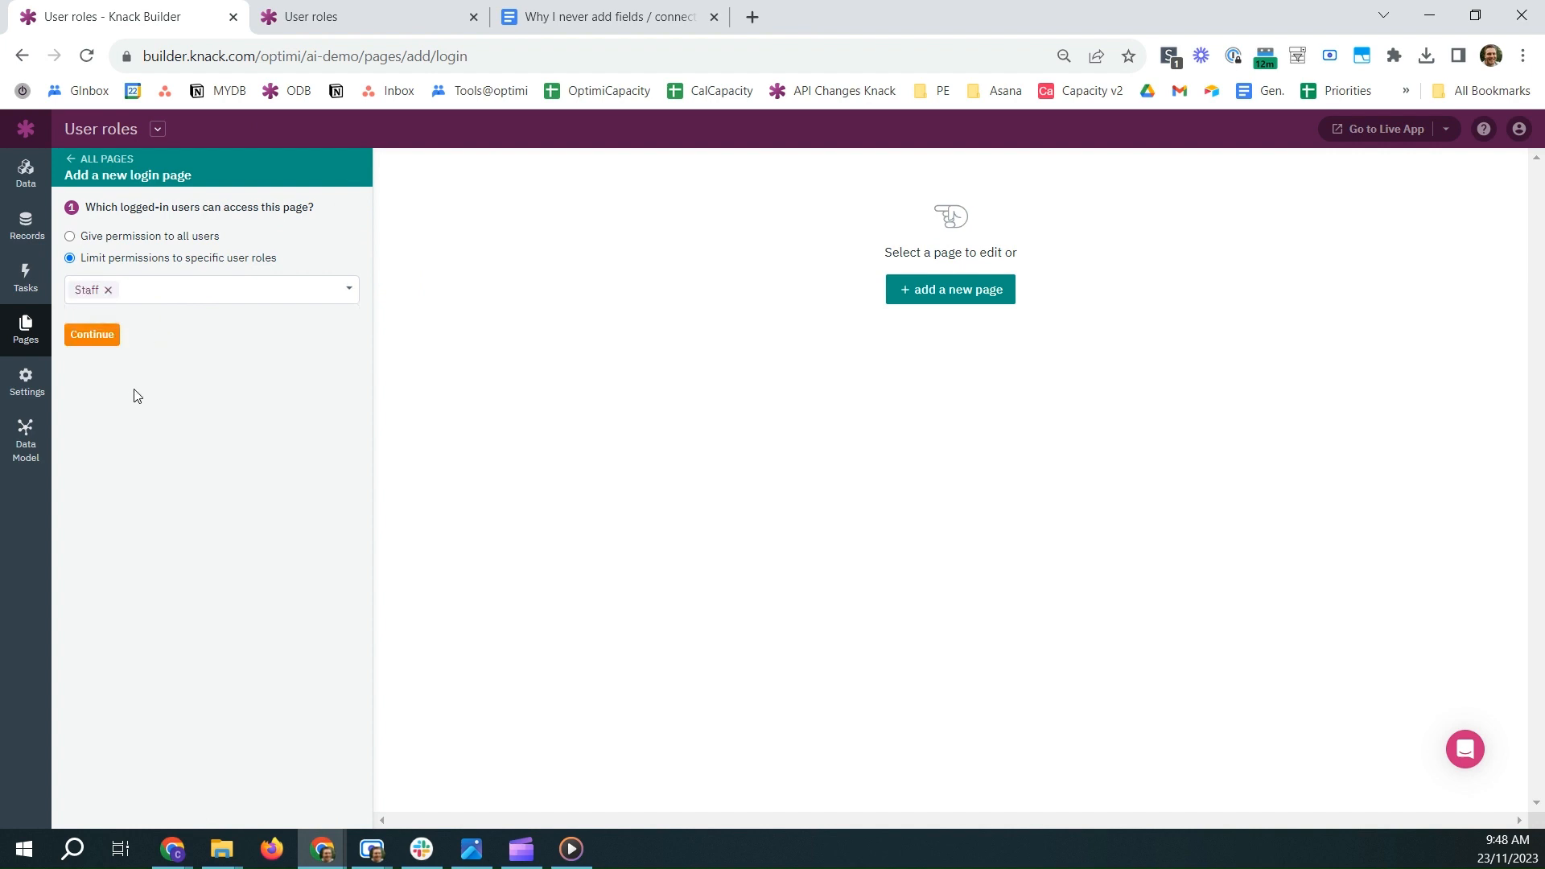
pyautogui.click(91, 334)
pyautogui.tripleClick(122, 279)
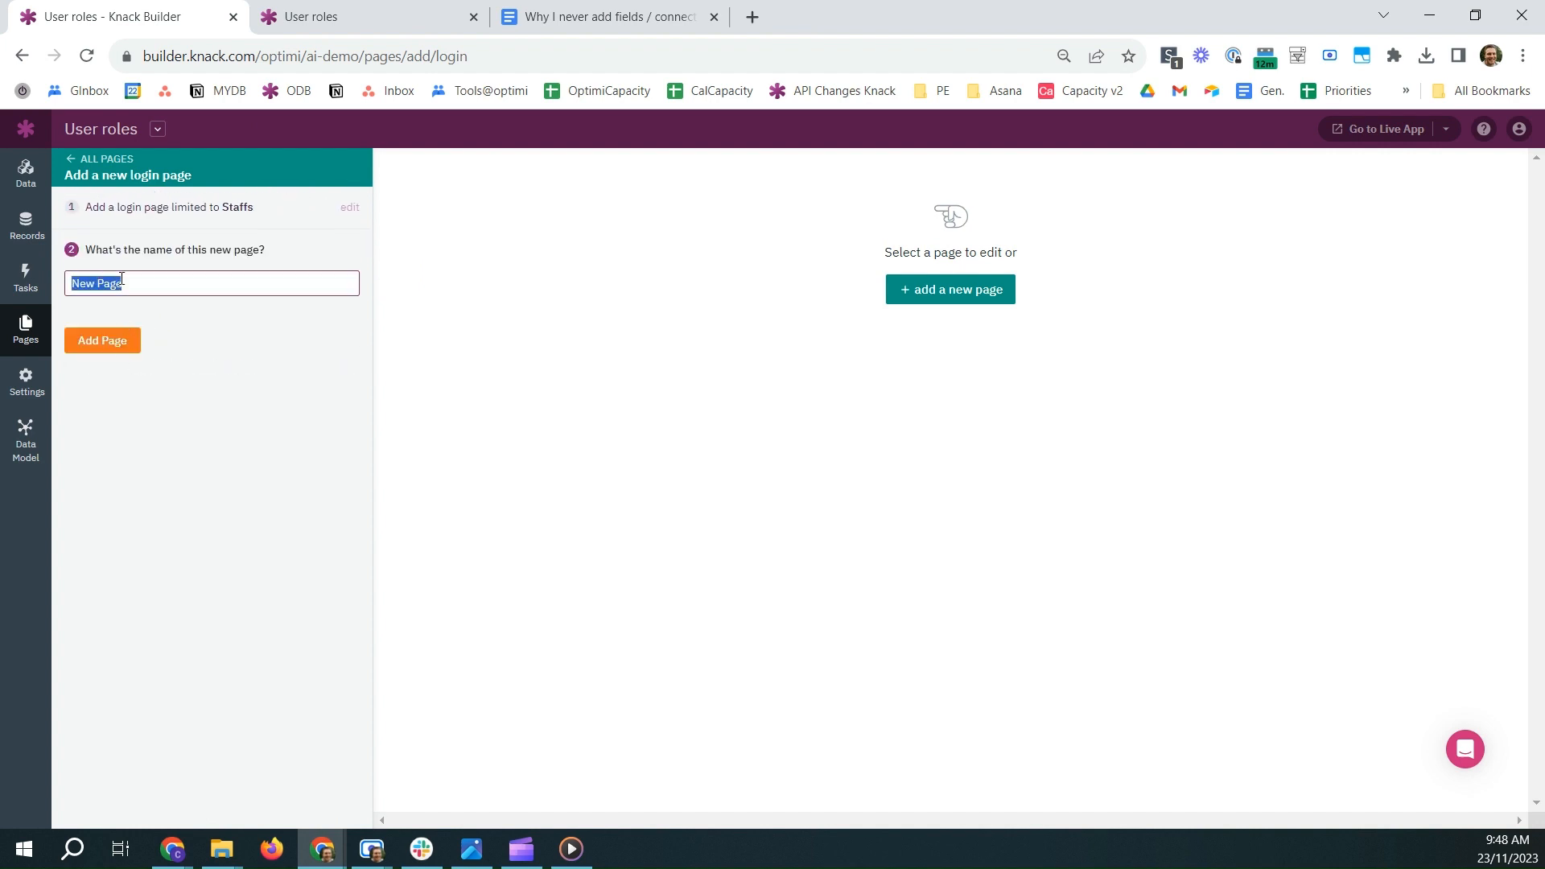
pyautogui.write('Staff dashboard')
pyautogui.click(104, 341)
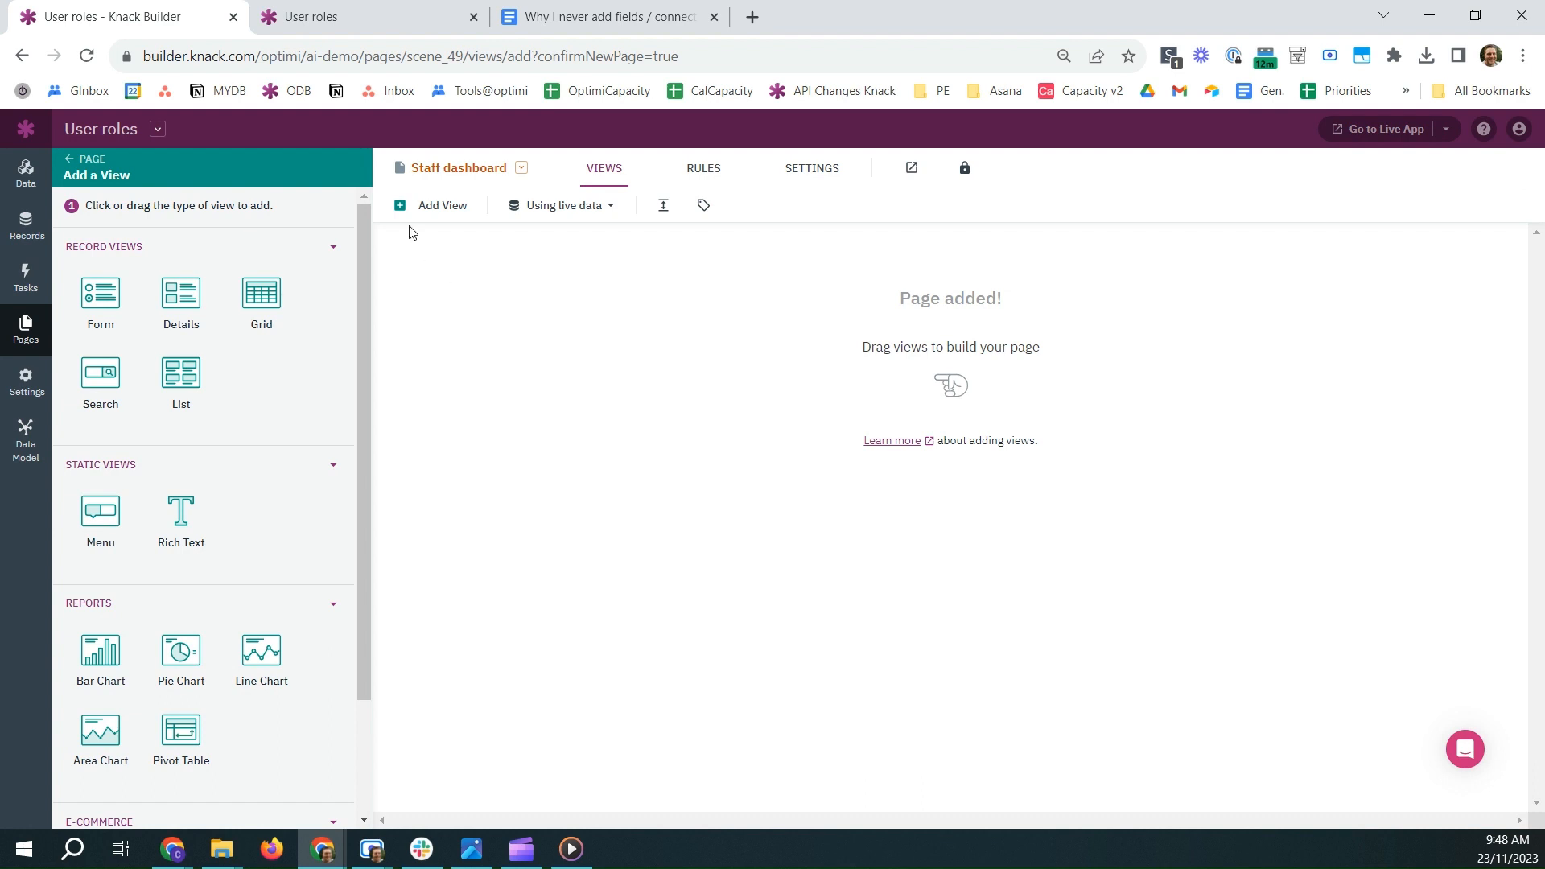
# - Add a grid named "My Projects" showing Projects connected to the logged-in Staff, with a link to edit each record with a form
pyautogui.click(262, 294)
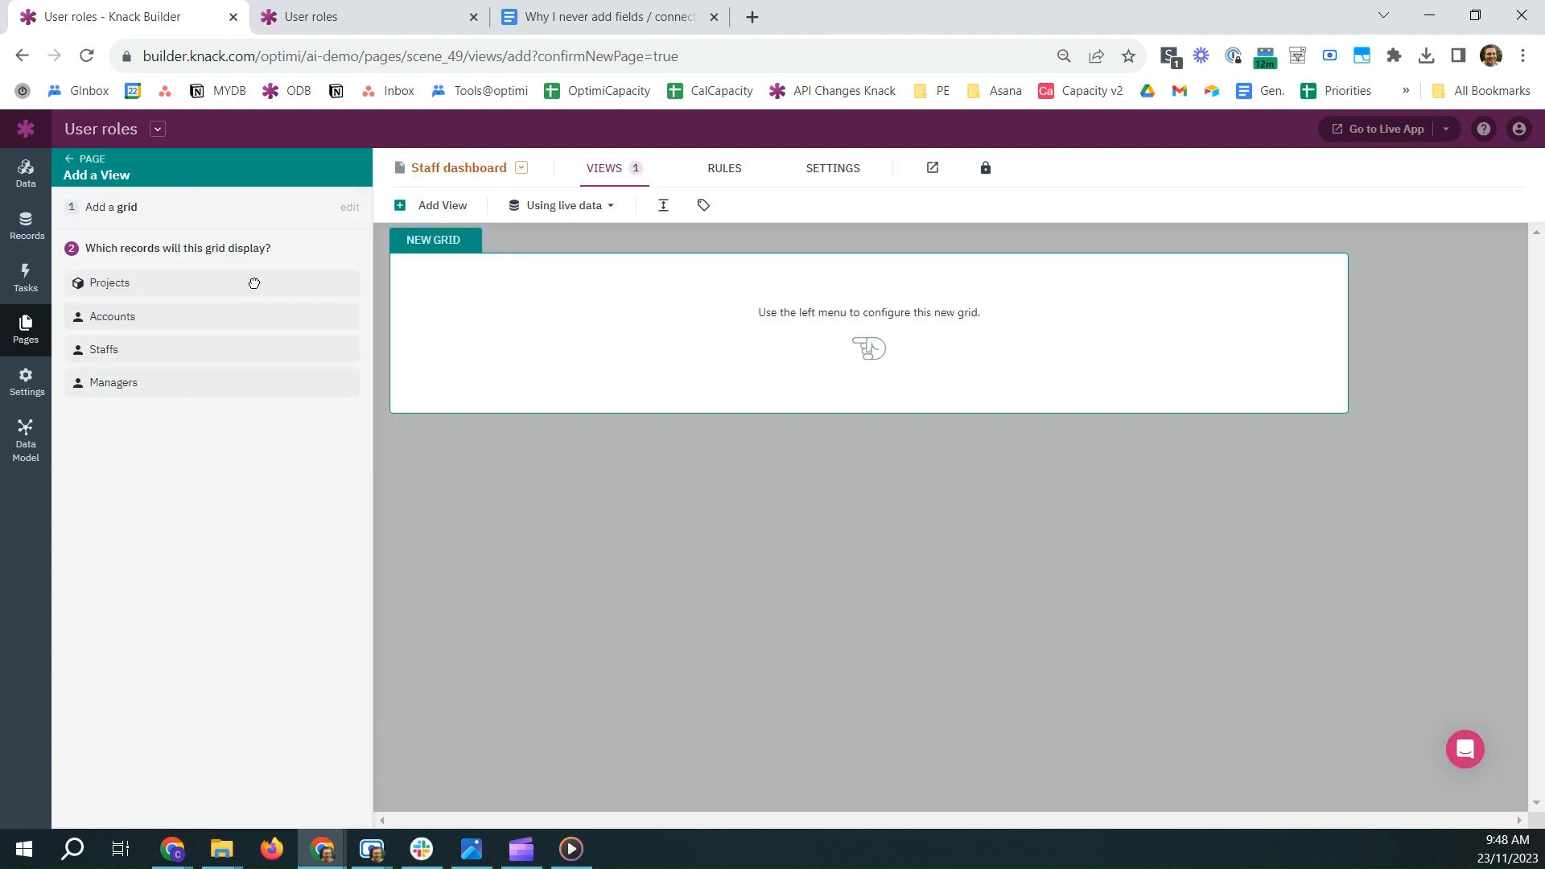
pyautogui.click(147, 286)
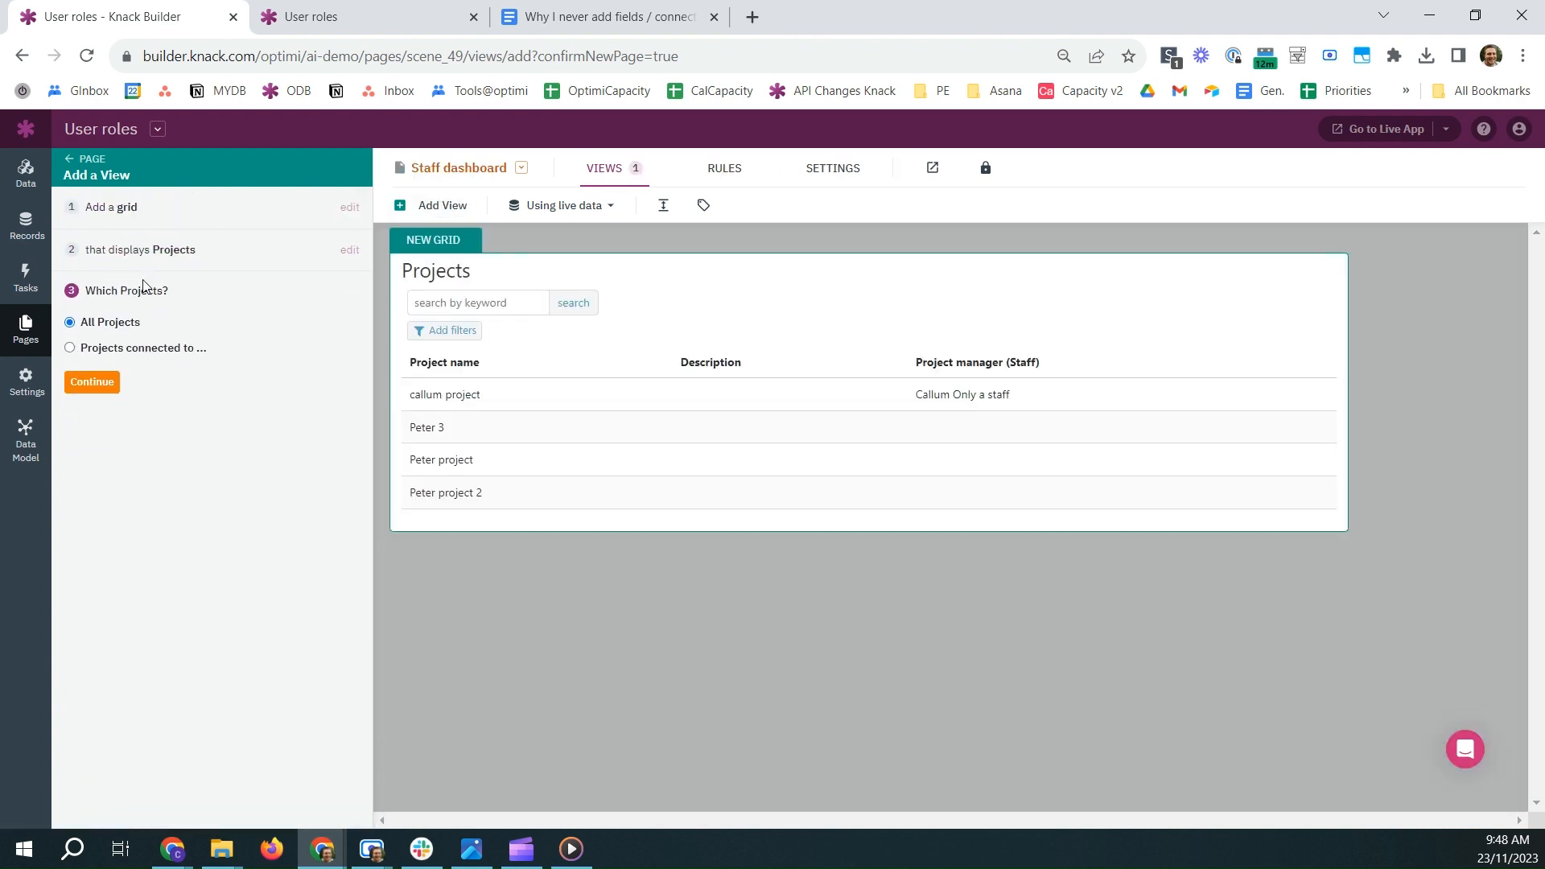
pyautogui.click(112, 348)
pyautogui.click(99, 383)
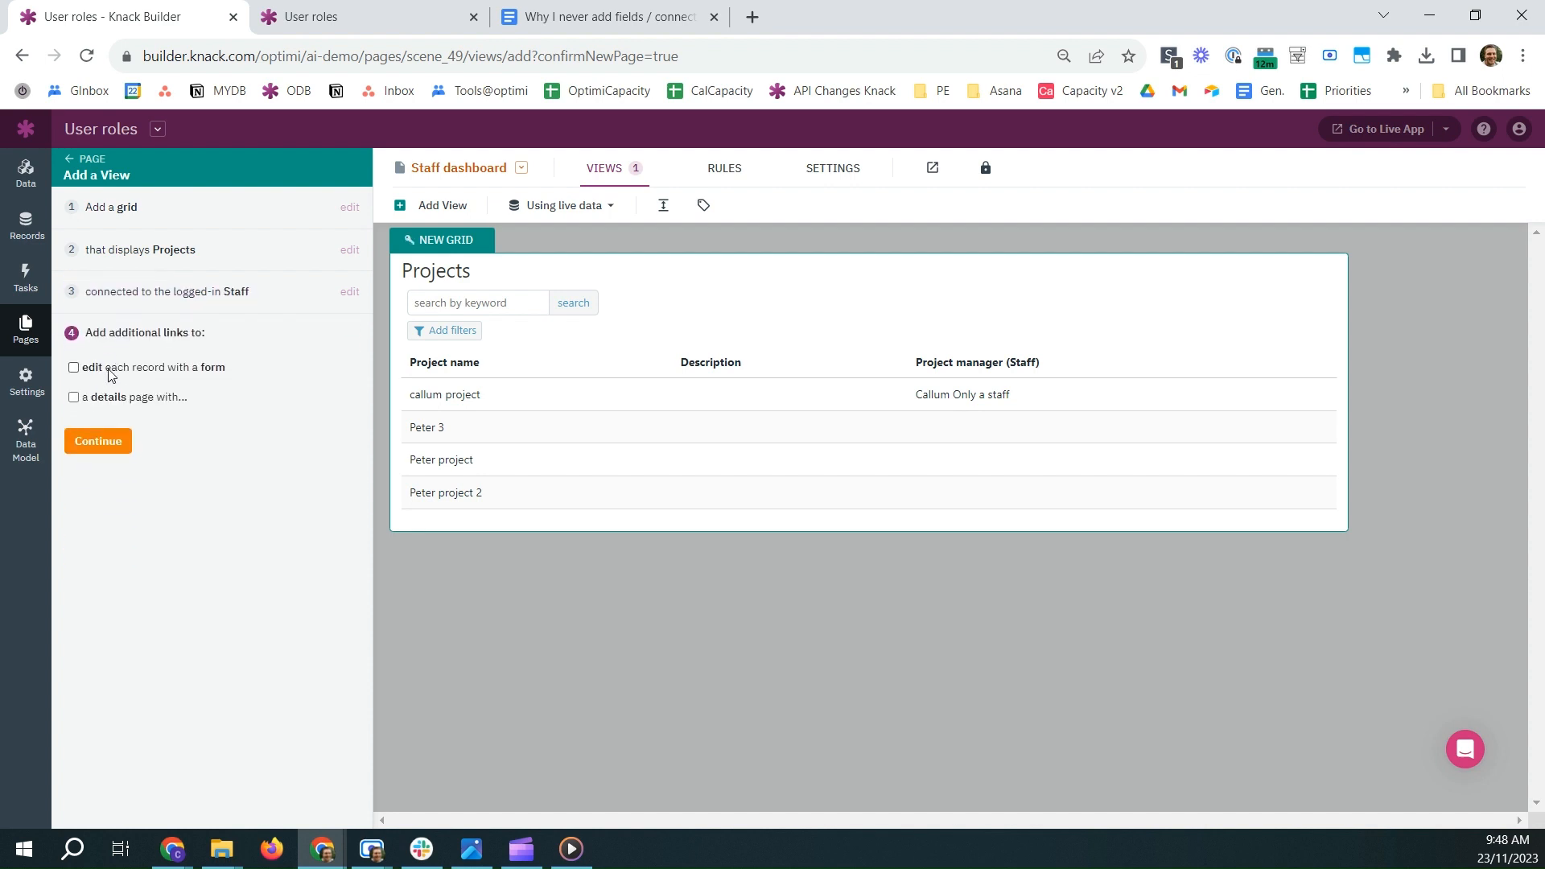
pyautogui.click(73, 369)
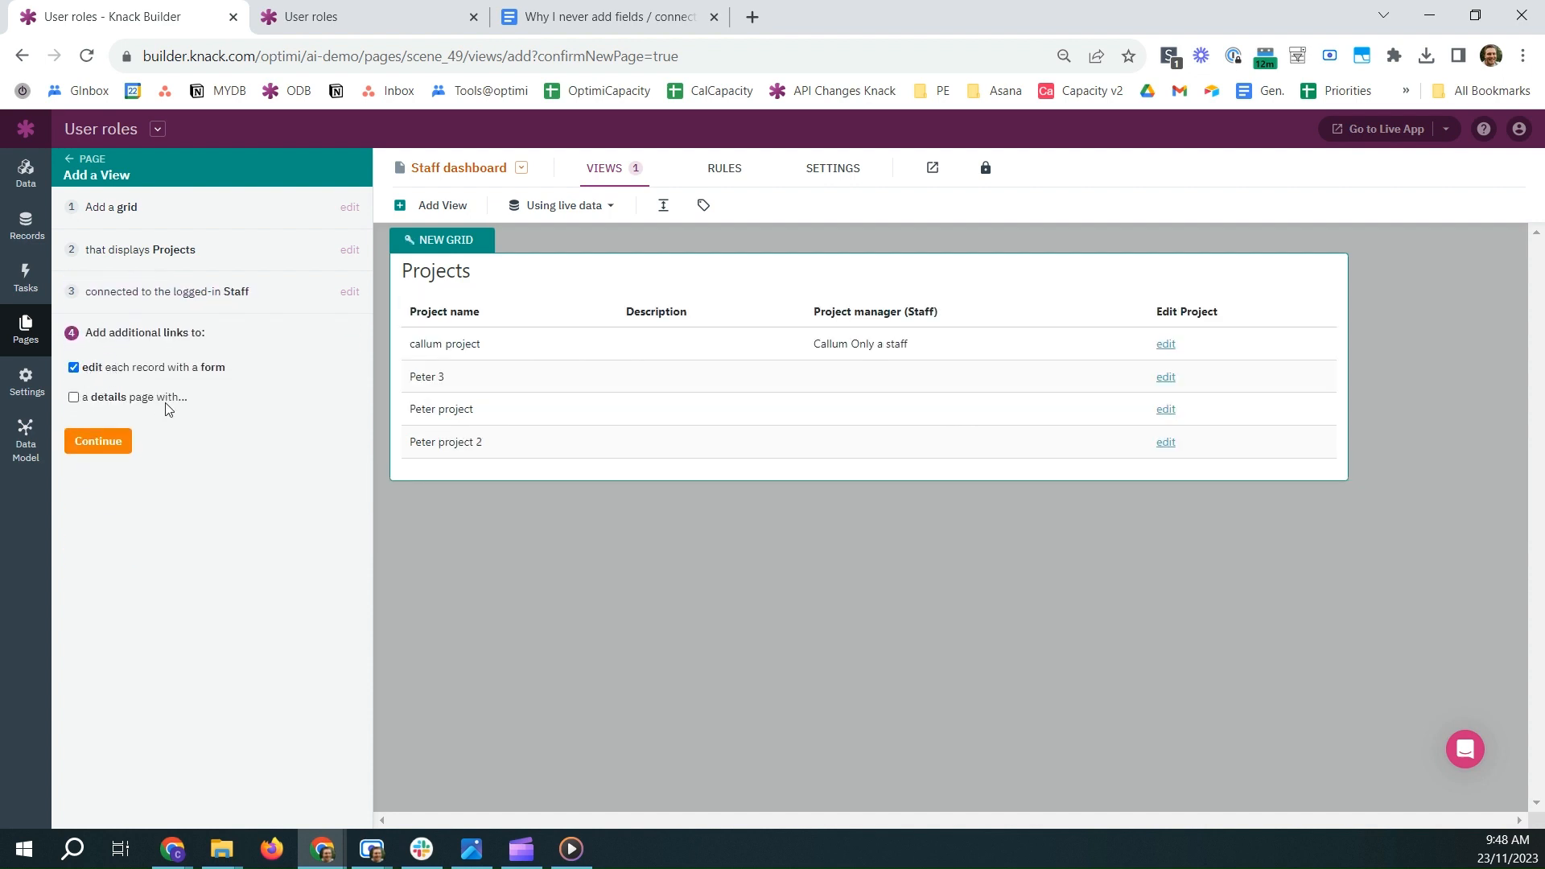
pyautogui.click(111, 443)
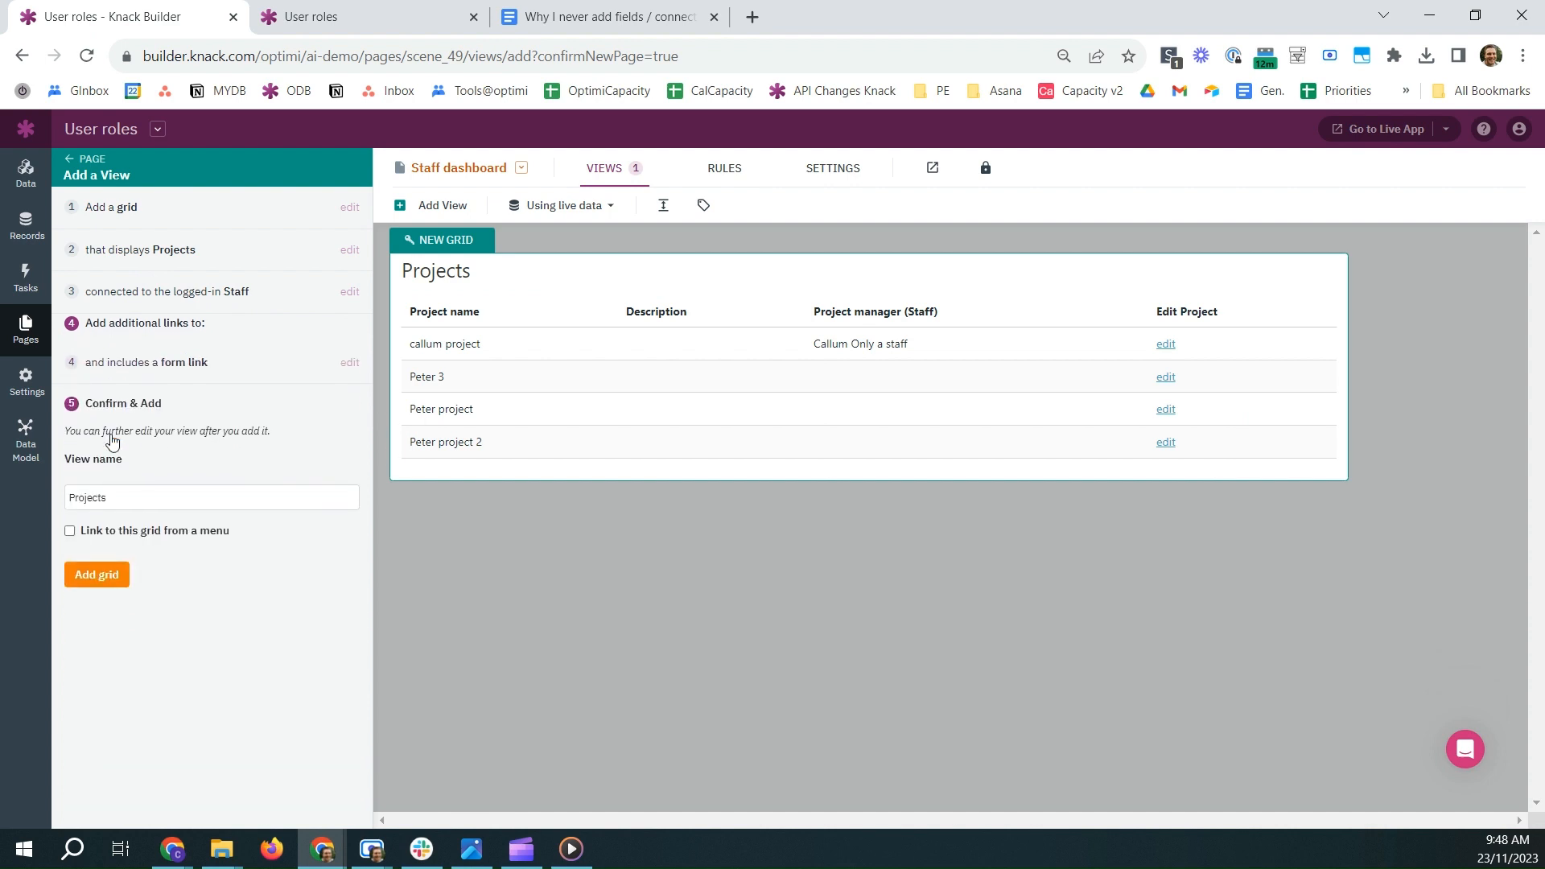
pyautogui.click(127, 471)
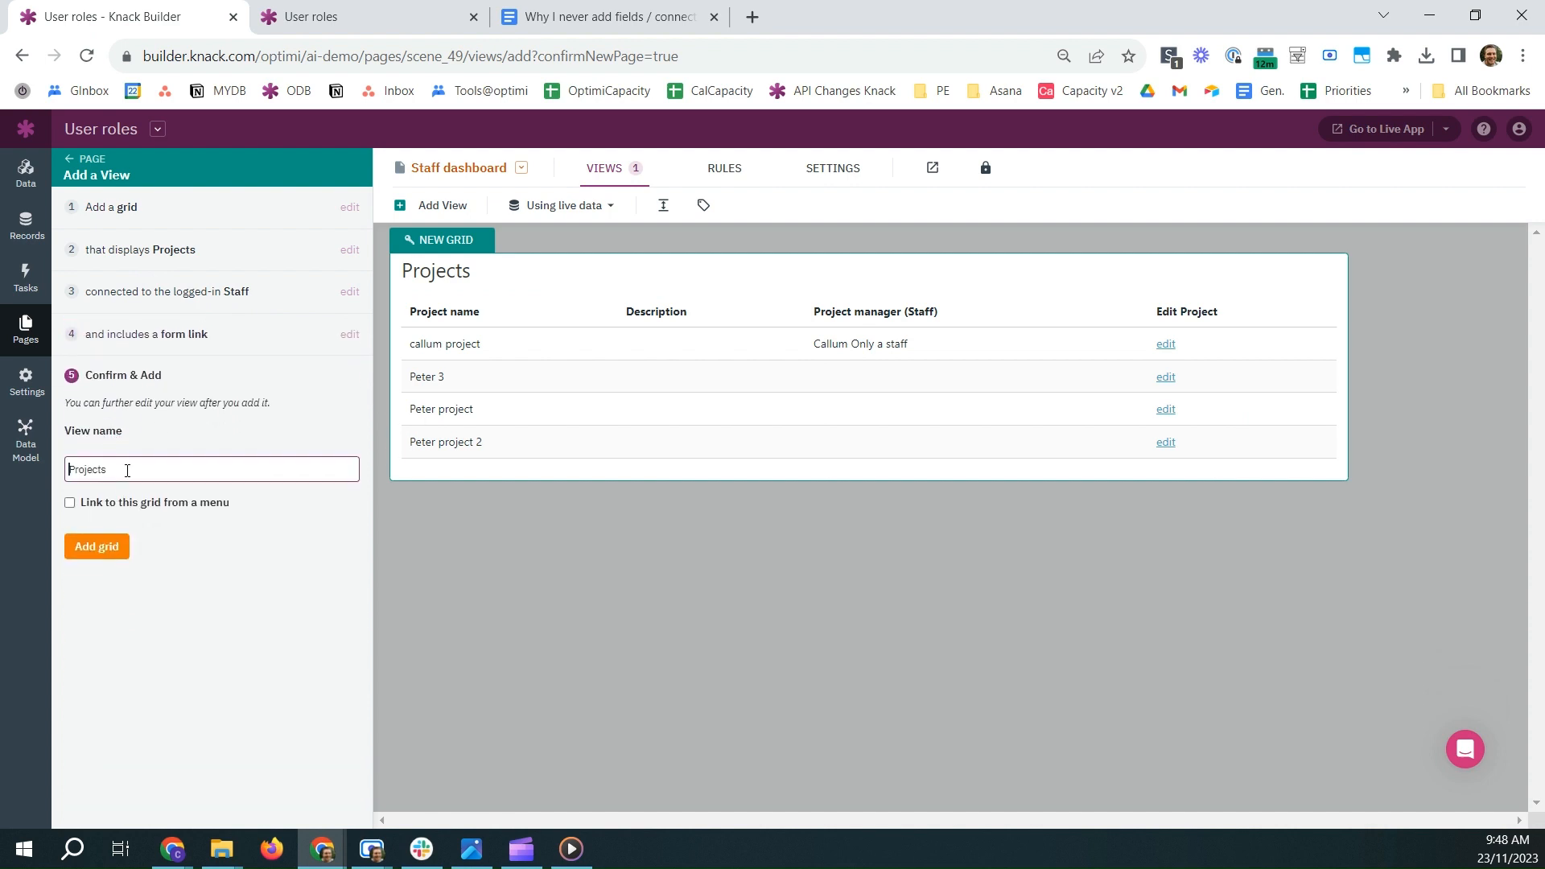
pyautogui.write('My')
pyautogui.click(110, 539)
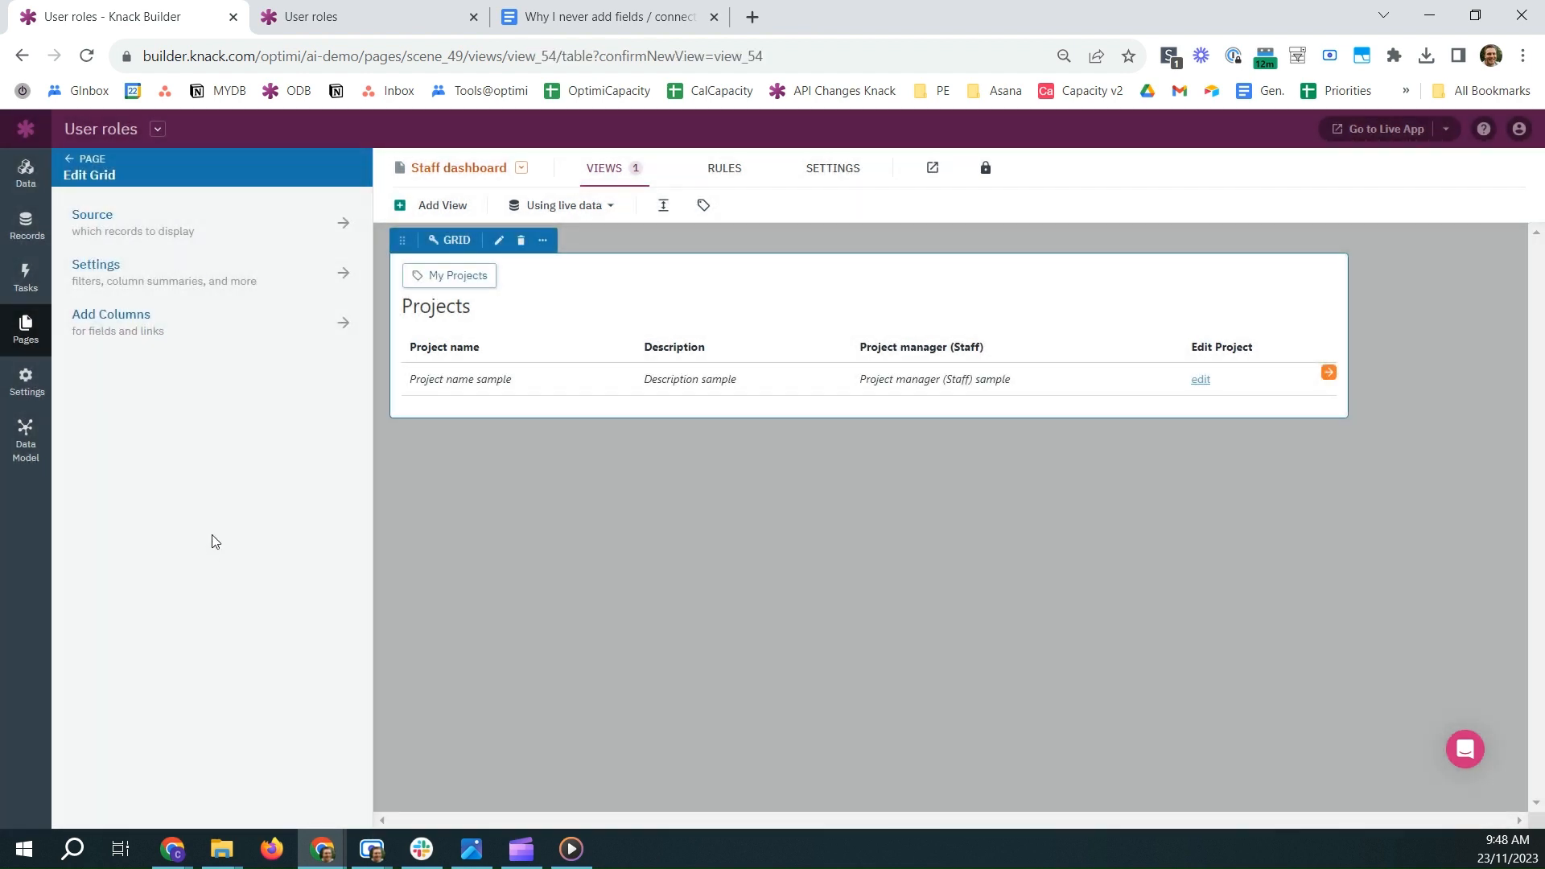
pyautogui.click(70, 161)
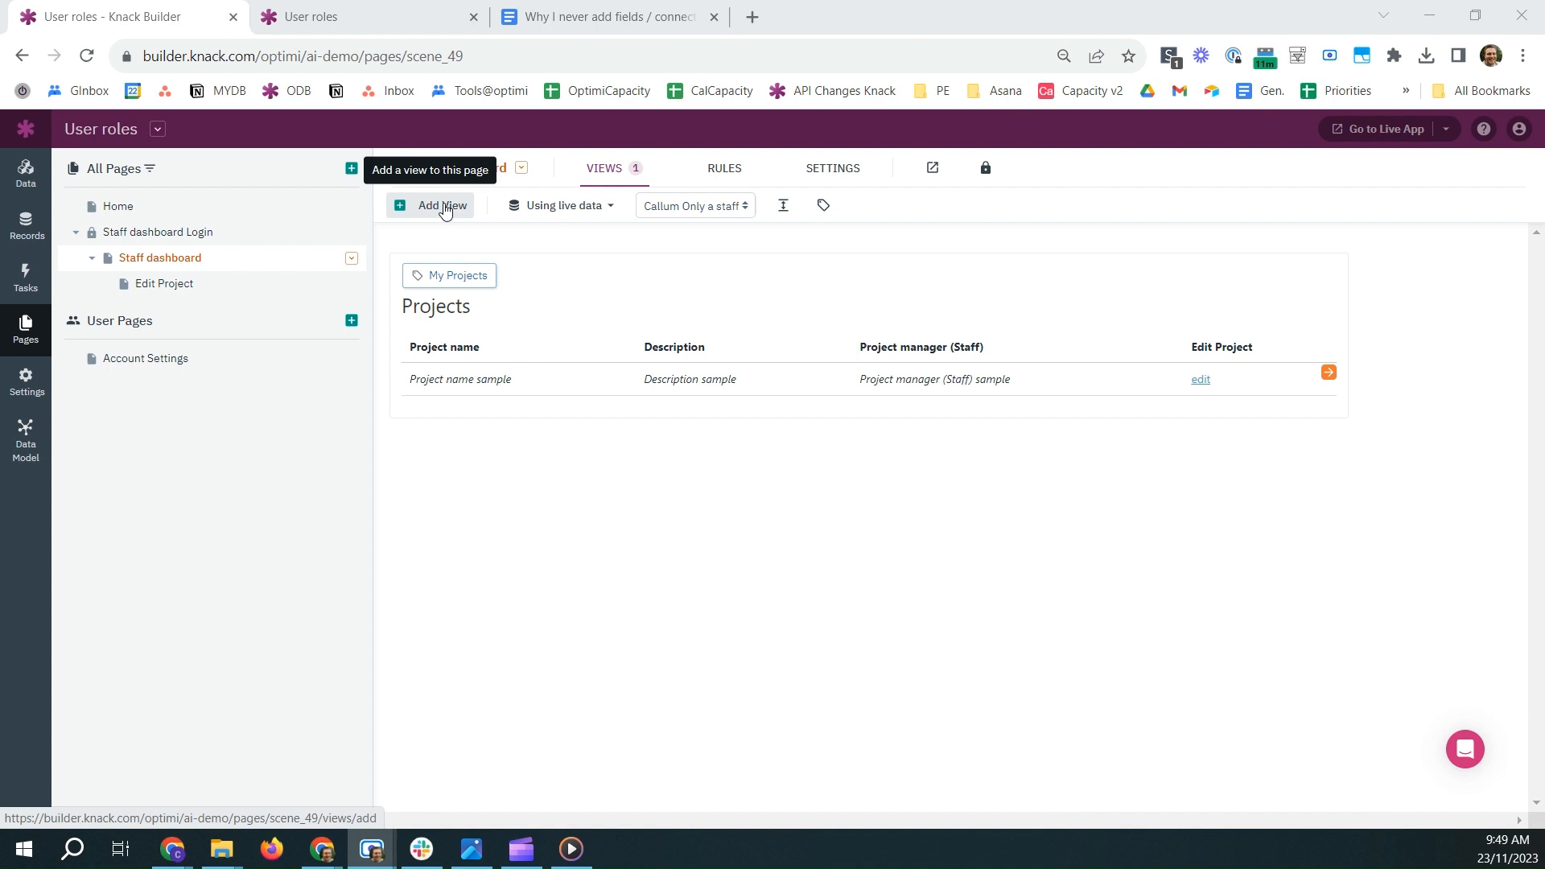
# - Add a form named "Add Project (for me)" that inserts a Project connected to the logged-in Staff, and remove its Project manager (Staff) input
pyautogui.click(445, 210)
pyautogui.click(102, 295)
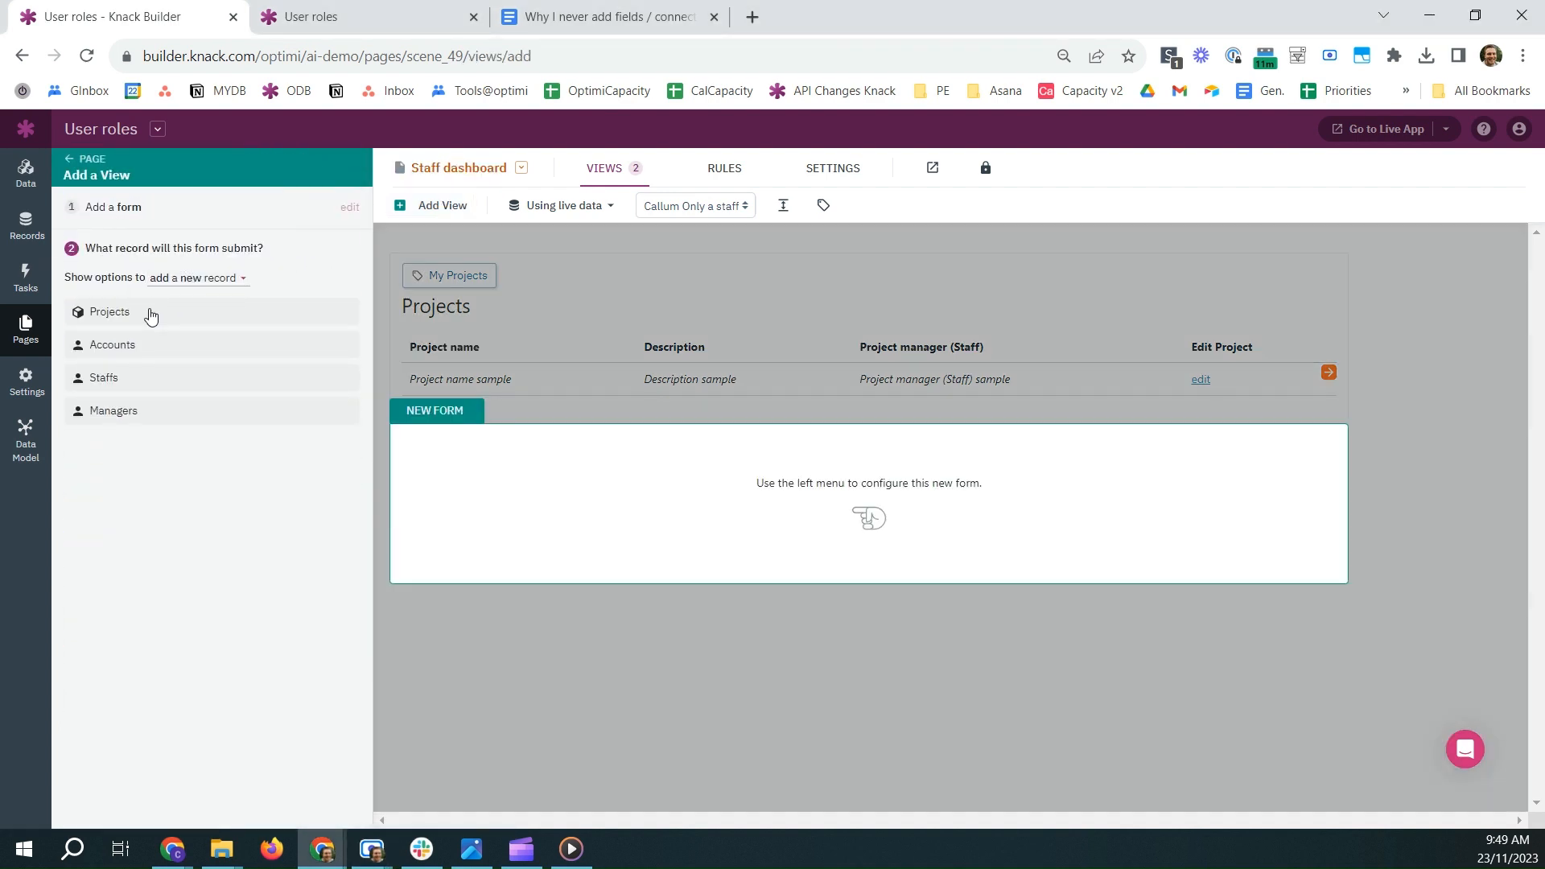
pyautogui.click(151, 315)
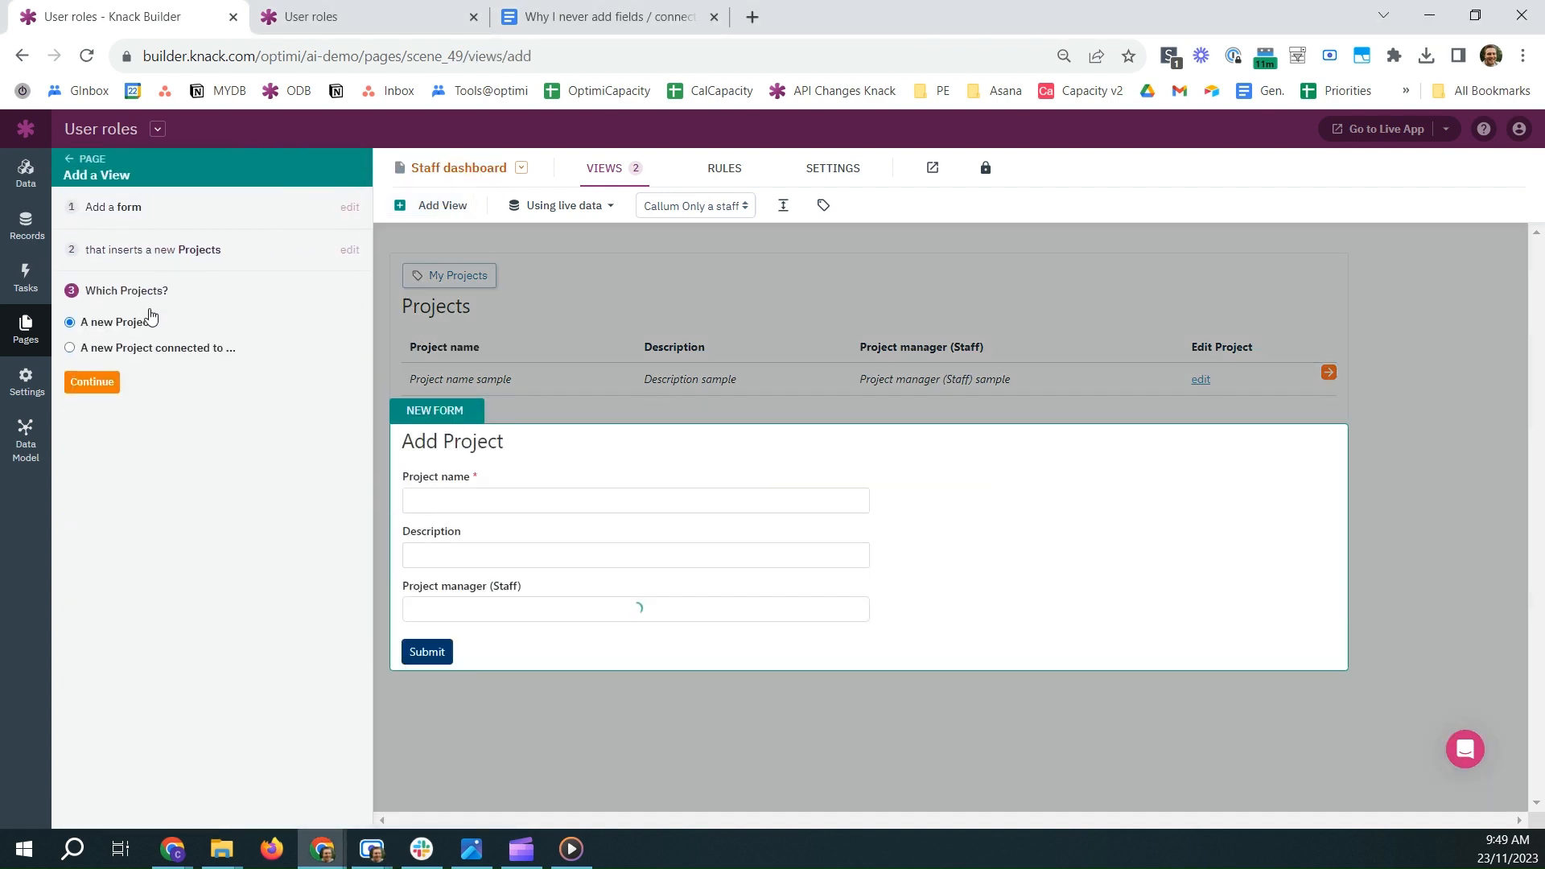
pyautogui.click(86, 353)
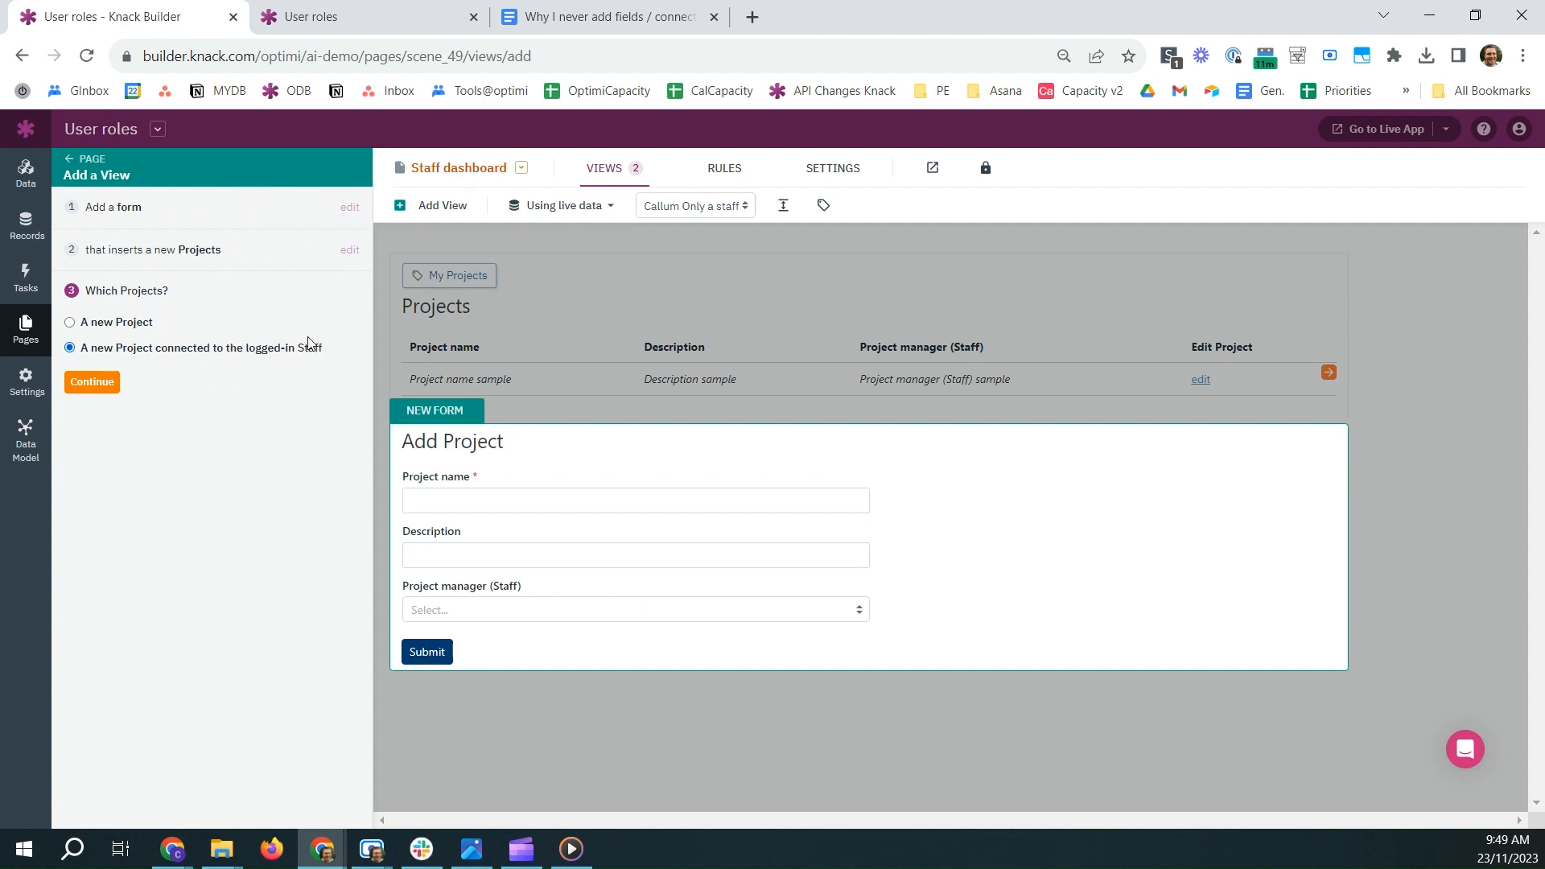
pyautogui.click(97, 382)
pyautogui.click(164, 431)
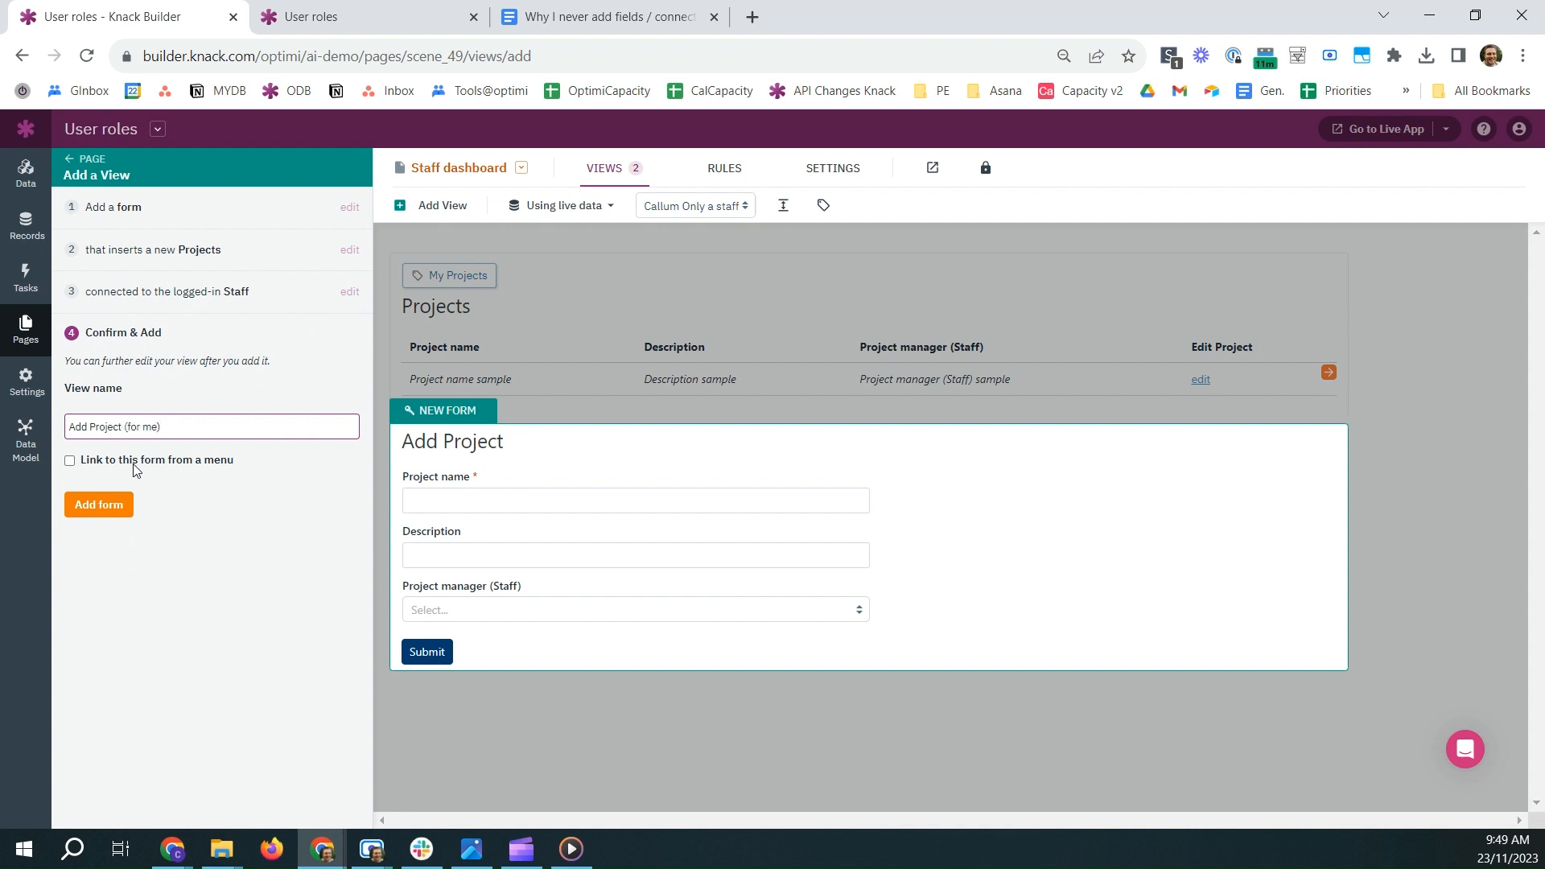
pyautogui.click(107, 513)
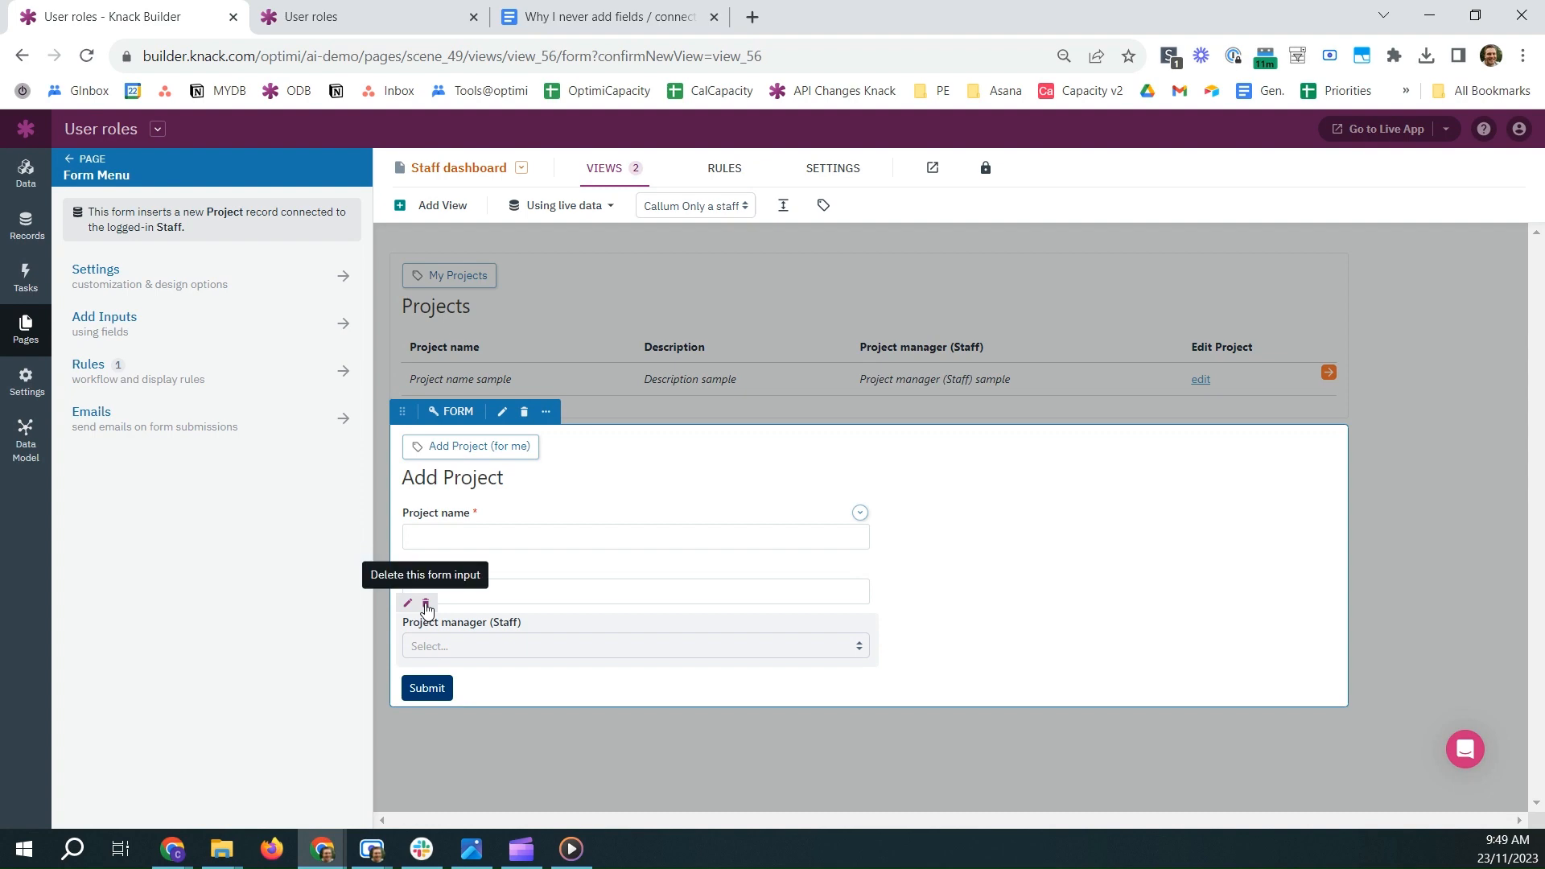
pyautogui.click(427, 605)
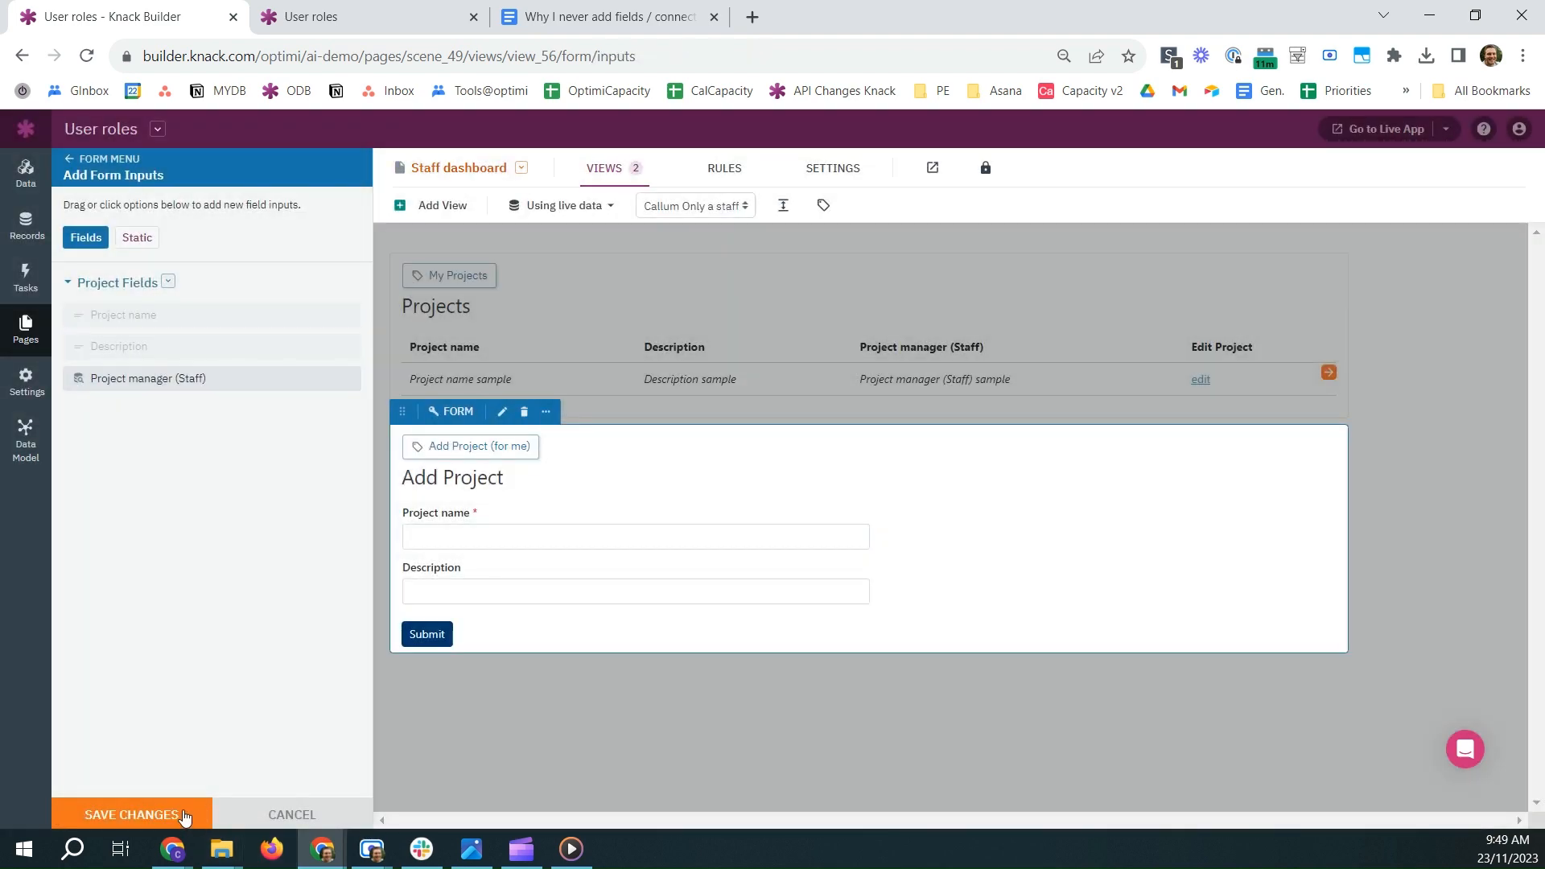
pyautogui.click(132, 814)
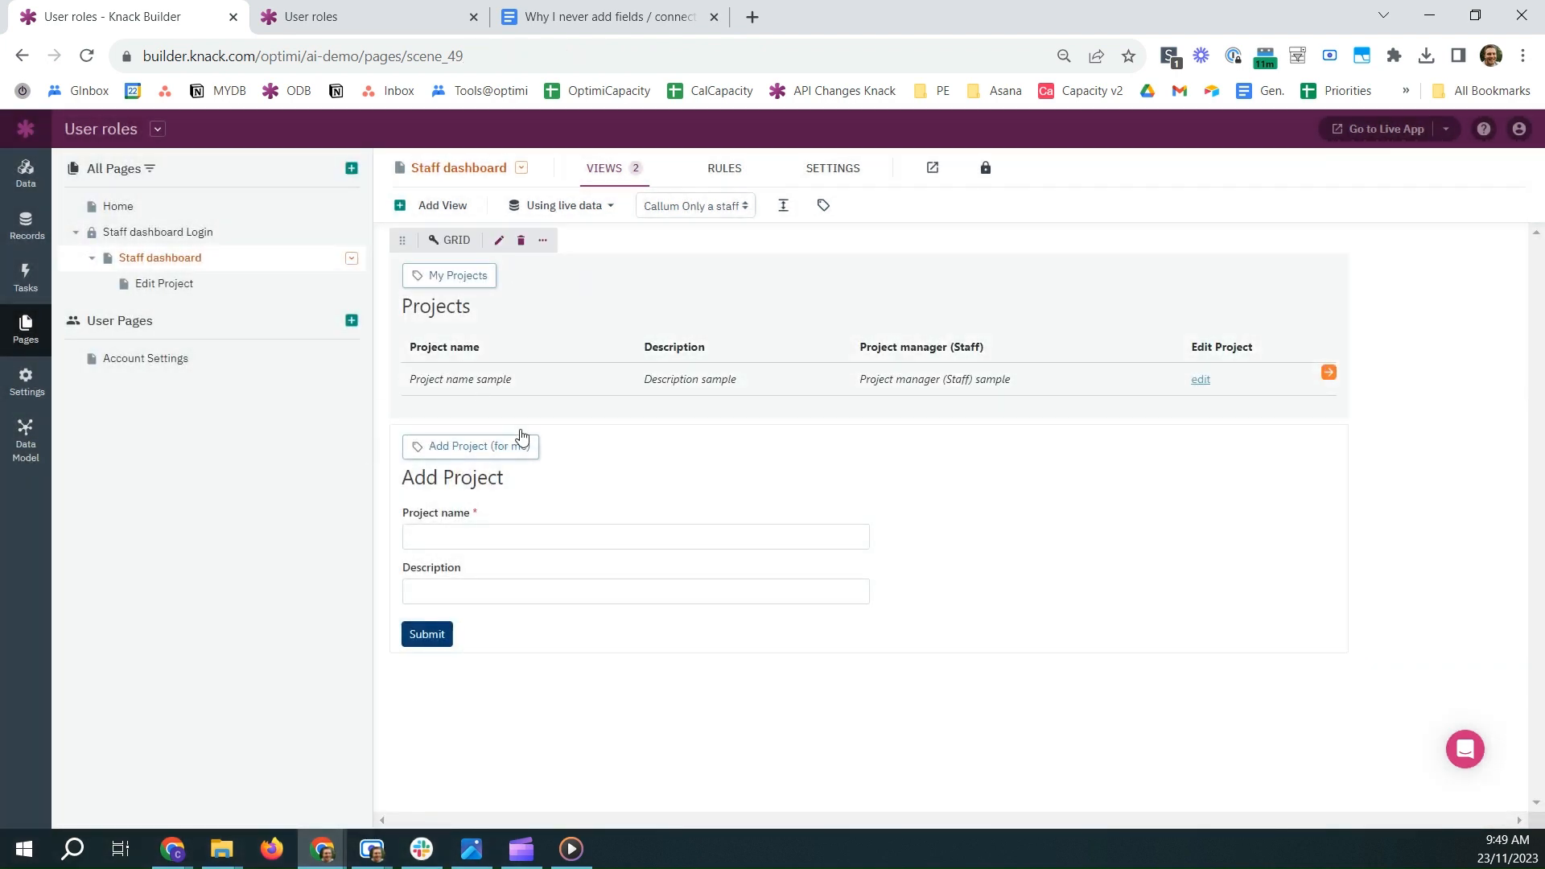
# - Open the Staff dashboard in the live app in place of the old tab, and check the project managers in Knack Builder's Projects records
pyautogui.click(1372, 134)
pyautogui.click(709, 17)
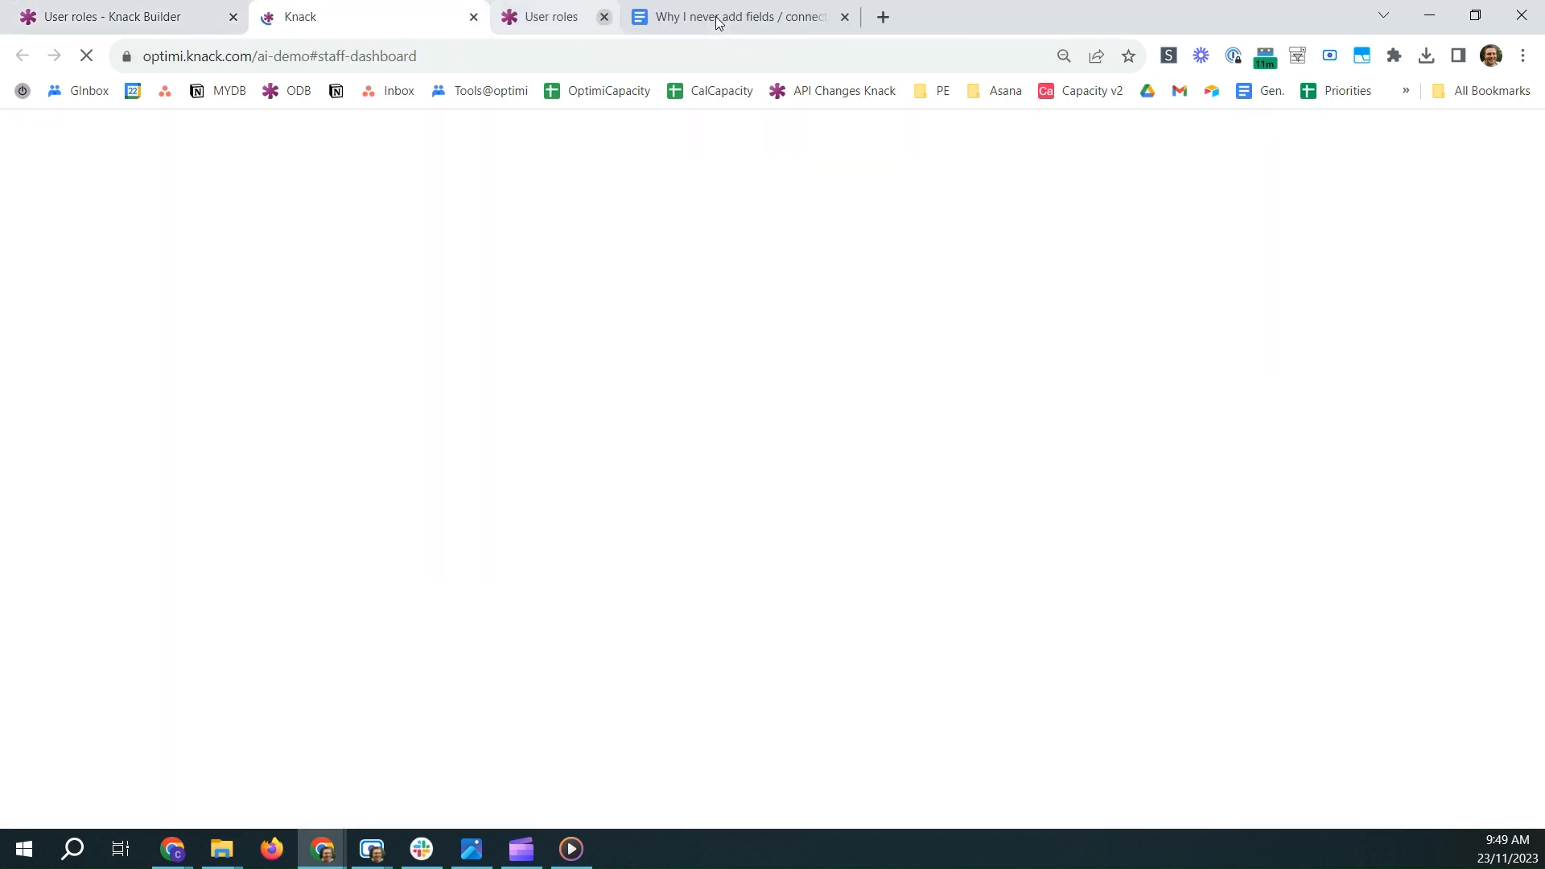
pyautogui.click(104, 13)
pyautogui.click(36, 224)
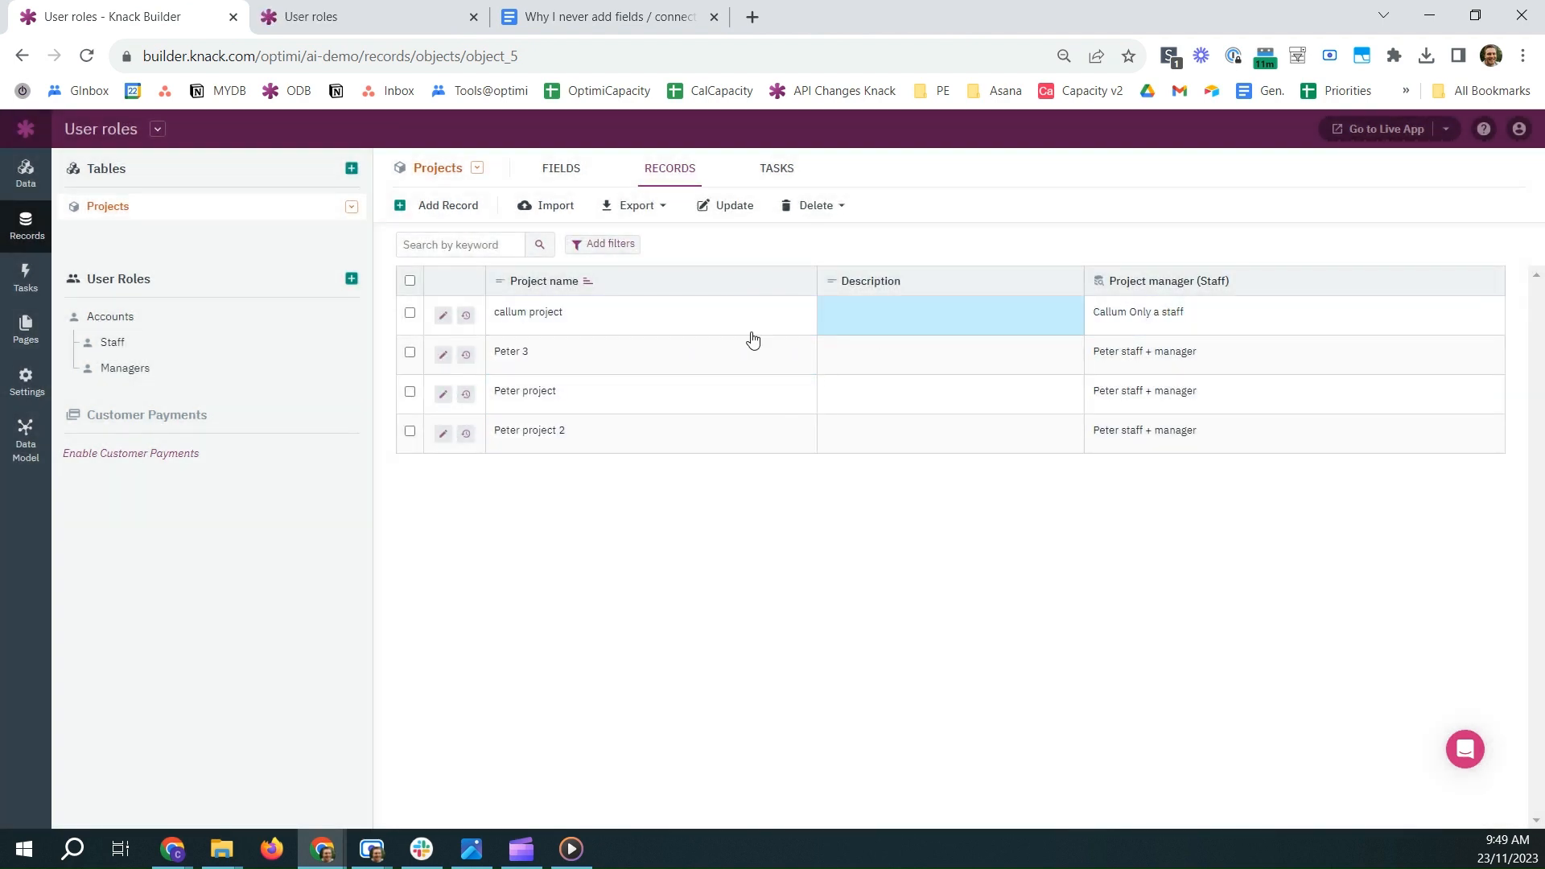
# - In the live app's Staff dashboard, submit a fourth project for the logged-in staff and manager user
pyautogui.click(320, 16)
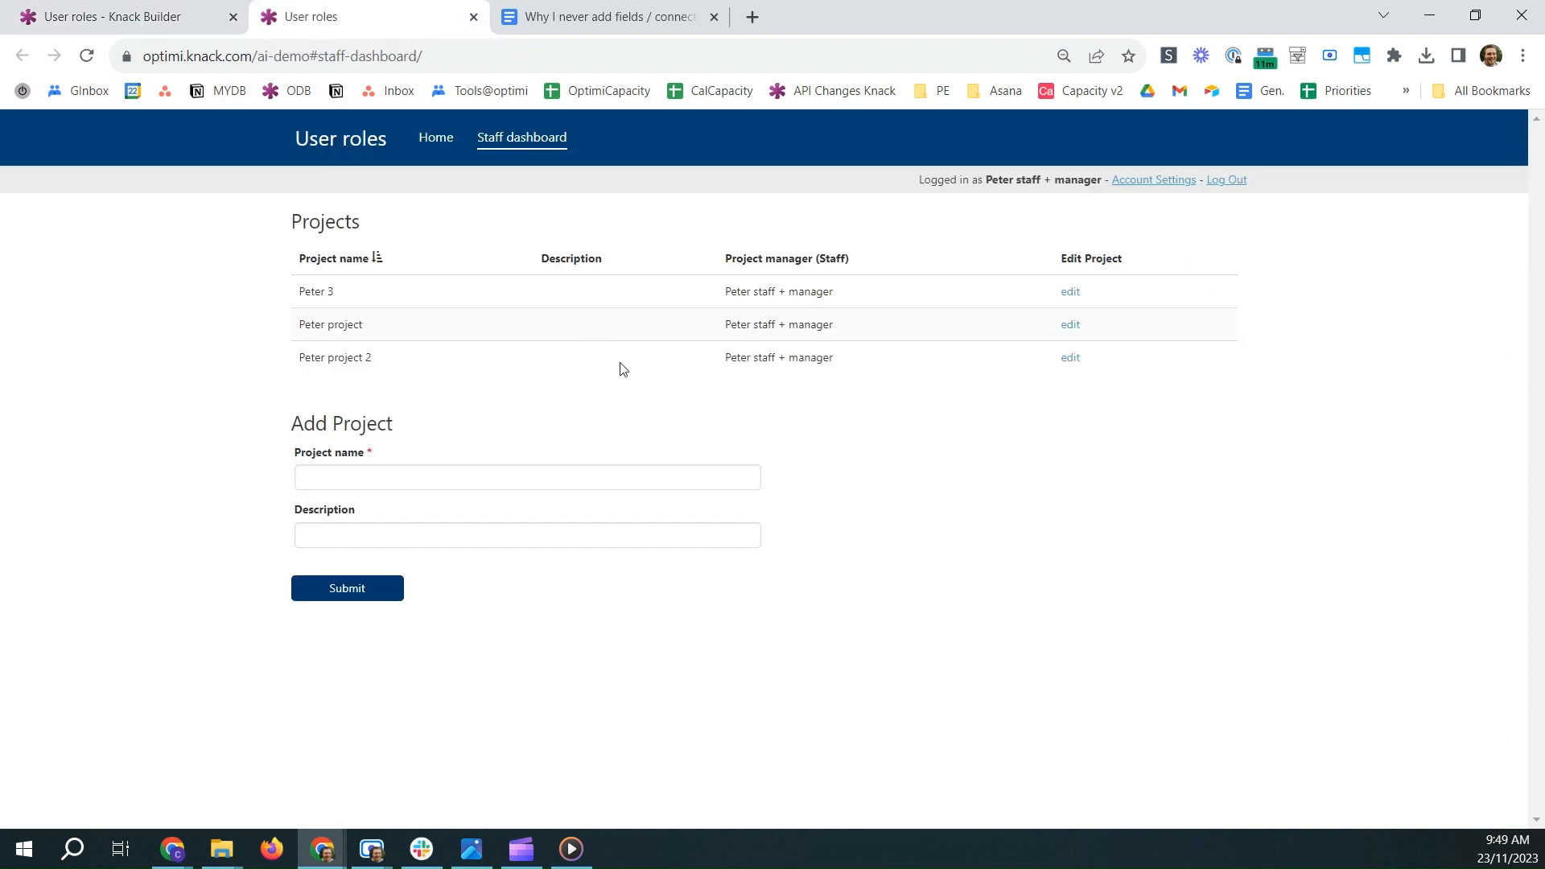
pyautogui.click(387, 470)
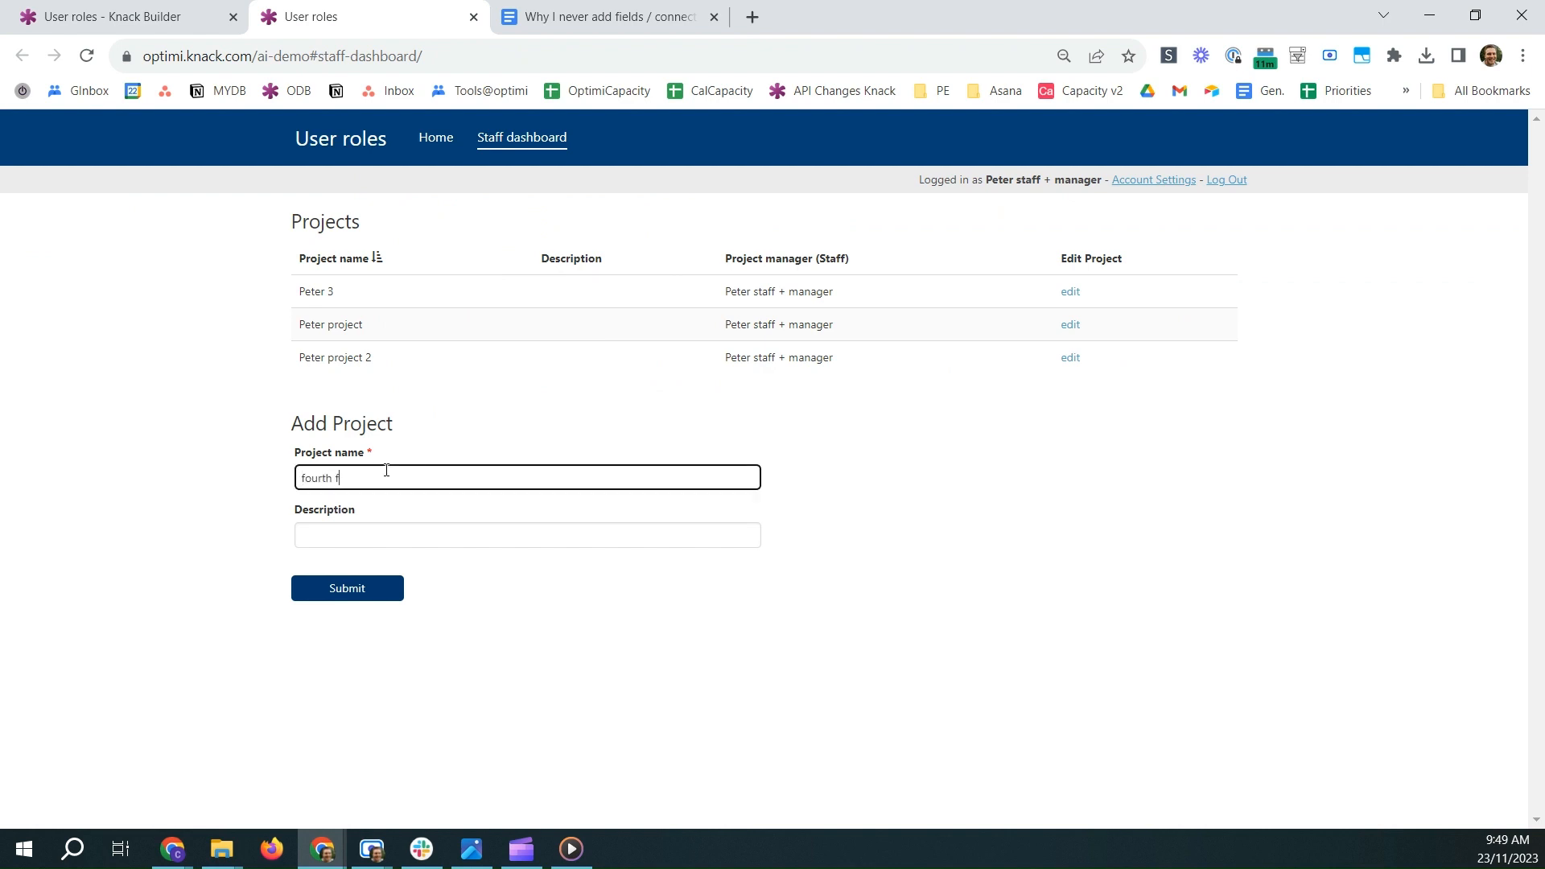
pyautogui.write('fourth for peter')
pyautogui.click(359, 592)
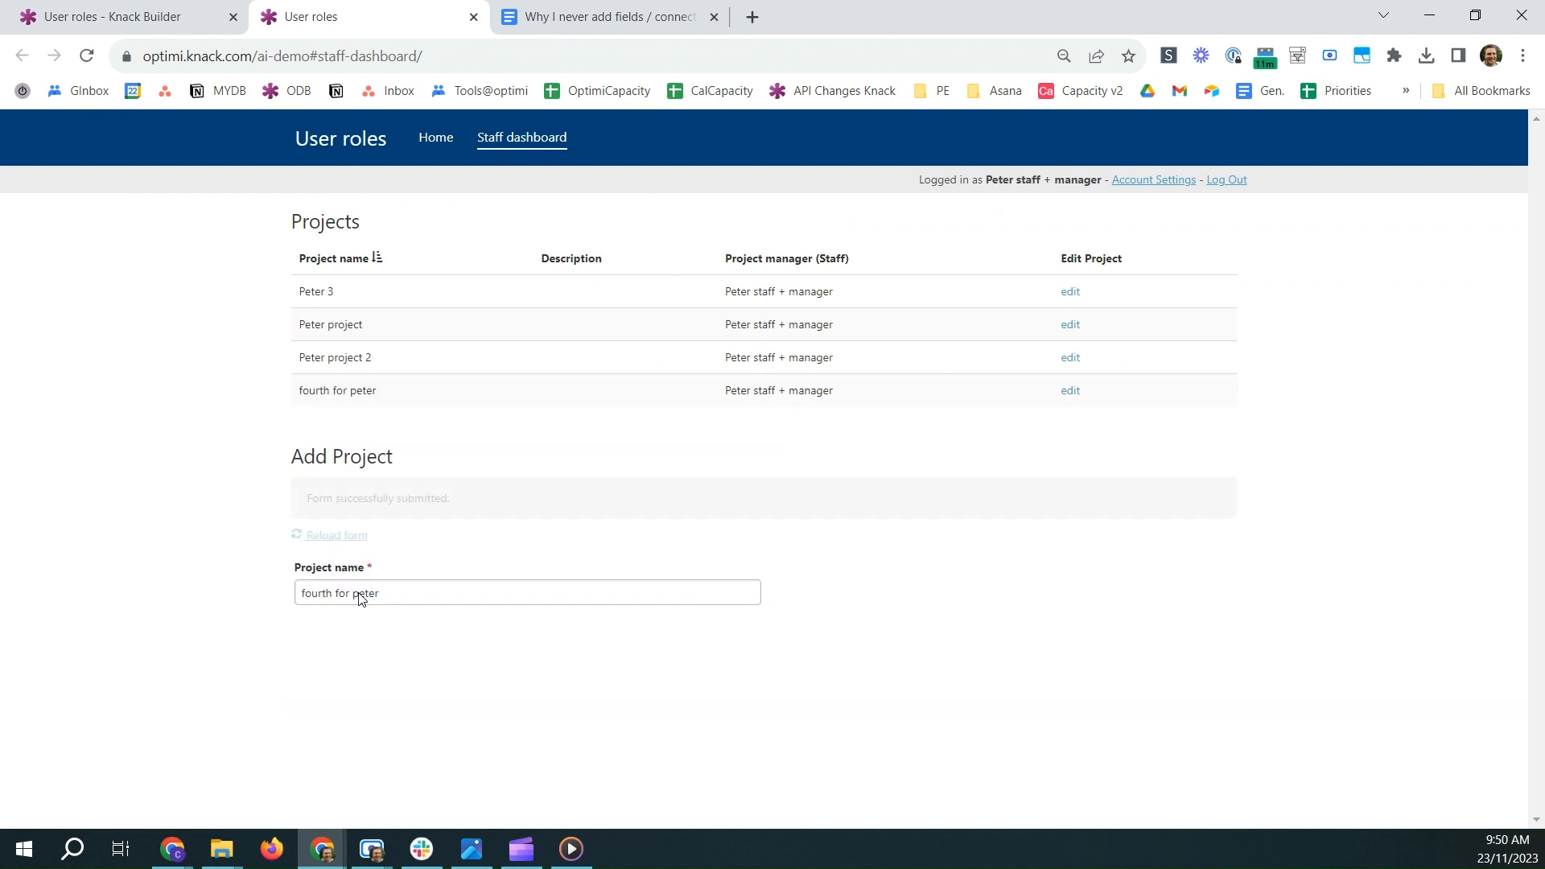
# - Log out of the live app and sign in to the Staff dashboard with the staff-only user's e-mail and password
pyautogui.click(1227, 179)
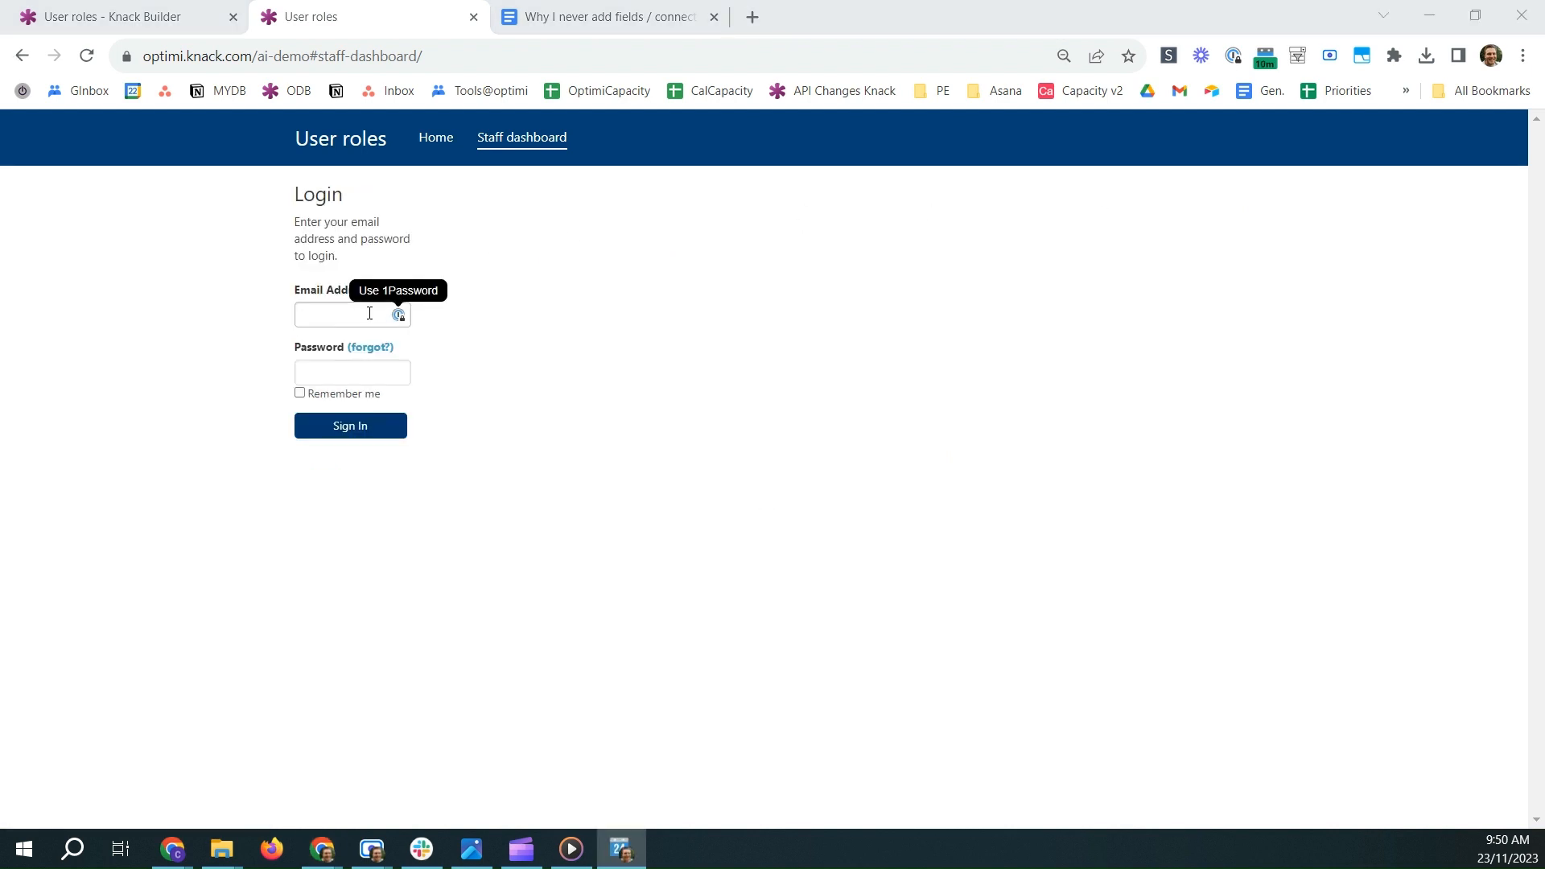
pyautogui.click(369, 313)
pyautogui.write('staff@fa')
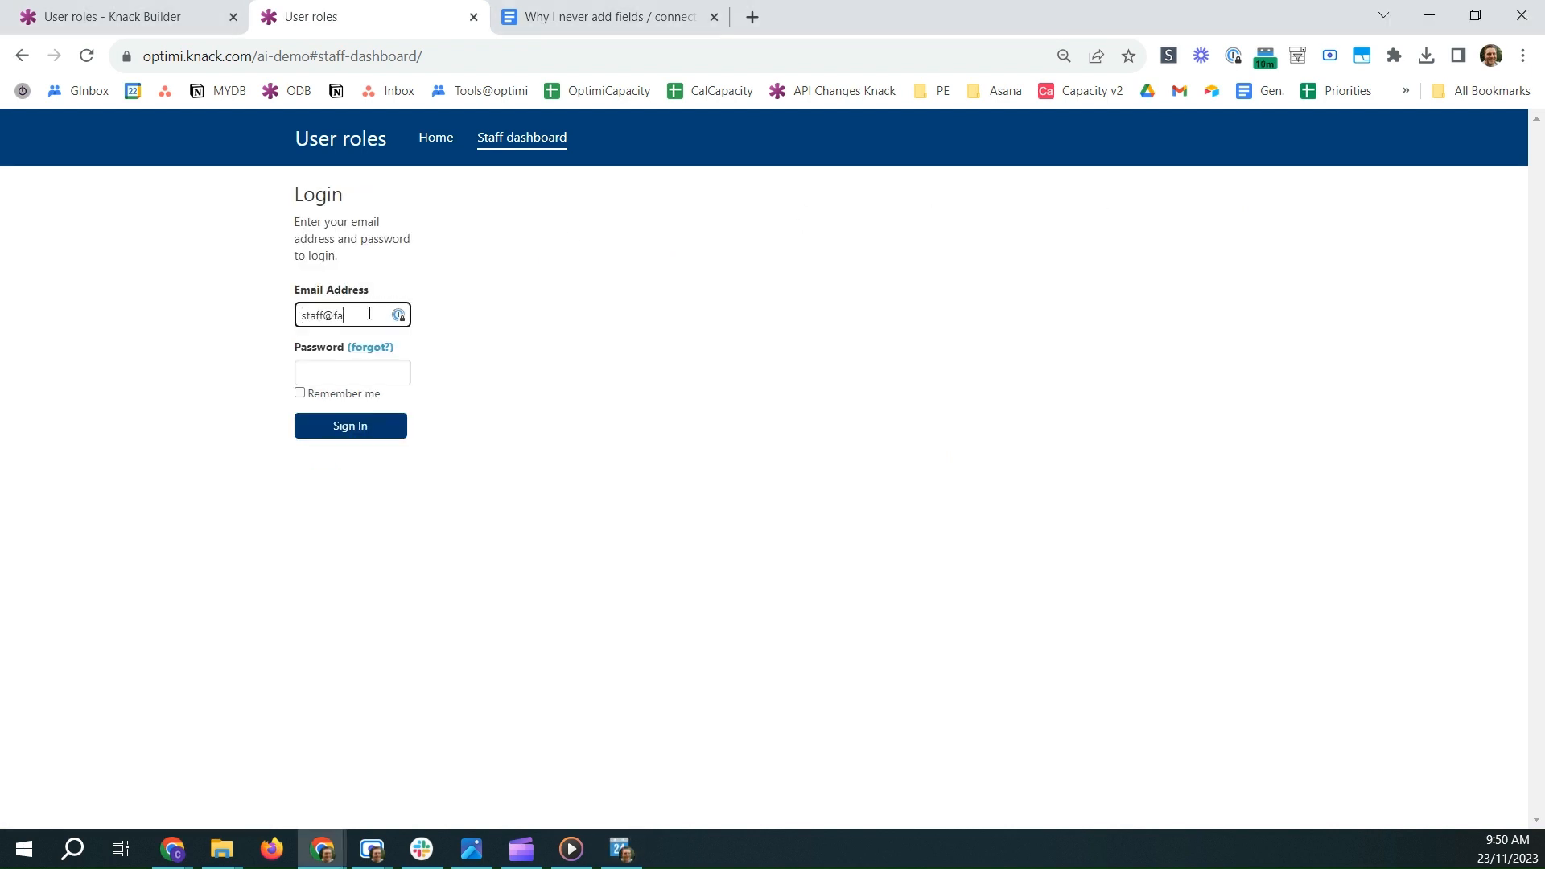
pyautogui.write('ke.com')
pyautogui.press('Tab')
pyautogui.write('••••')
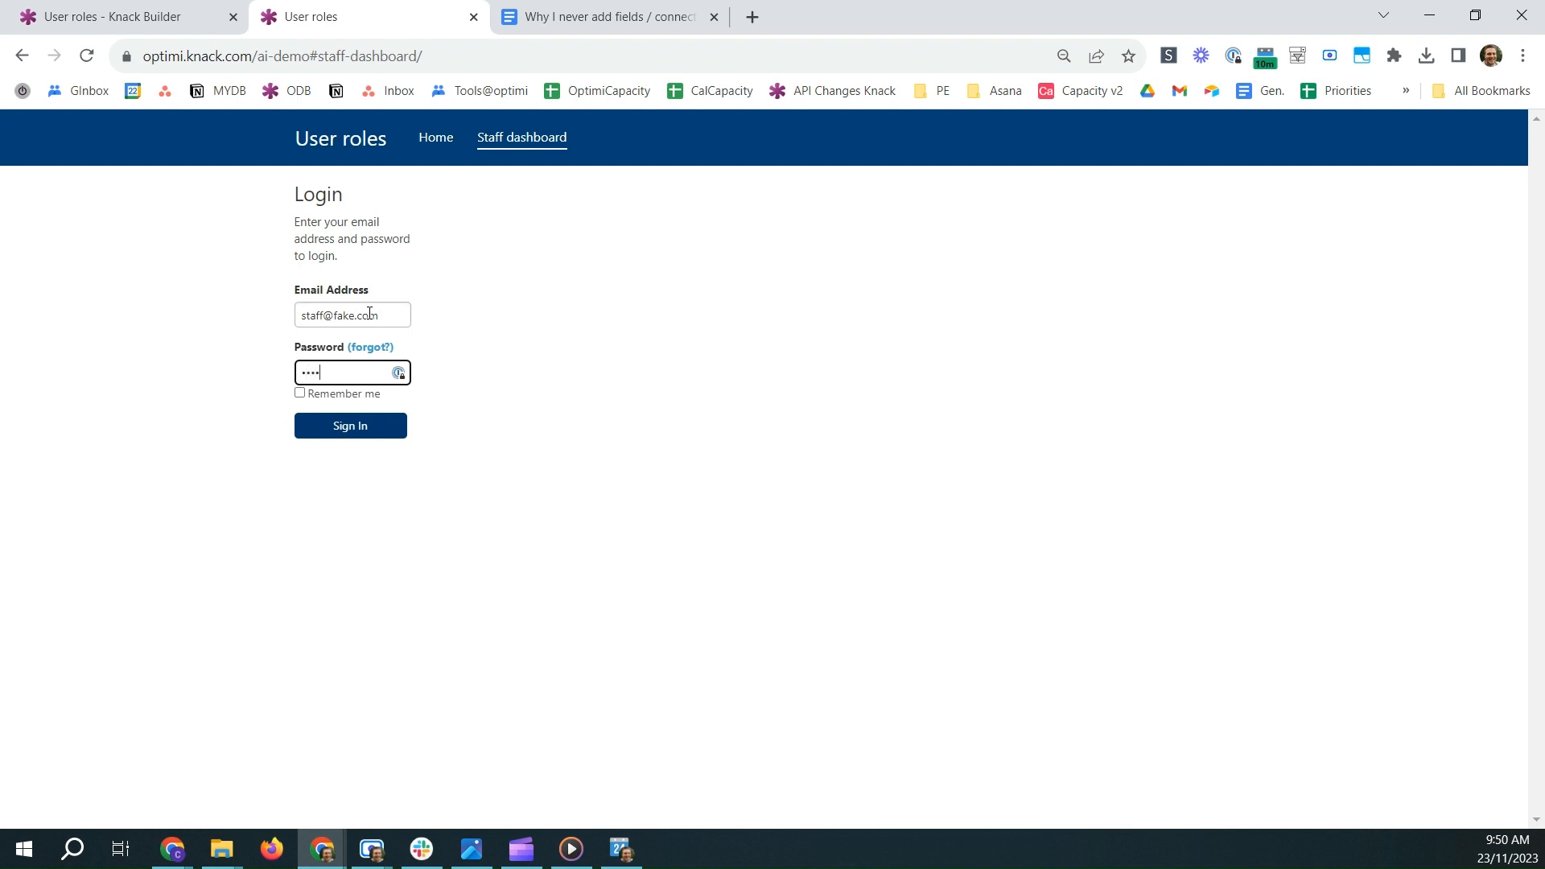
pyautogui.write('•••••')
pyautogui.click(375, 423)
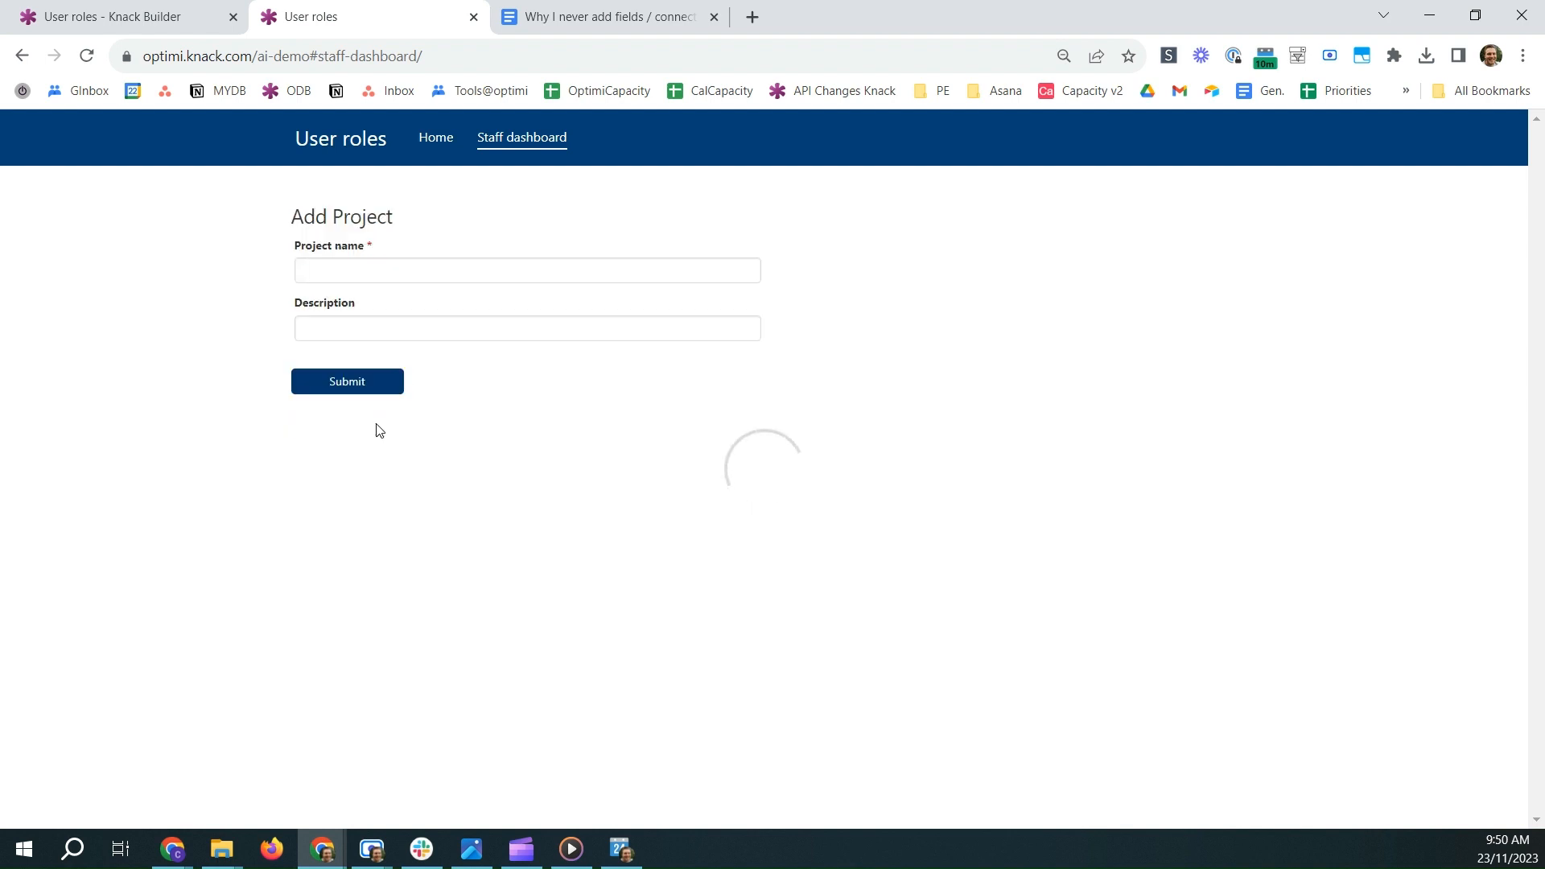
# - Submit a second project for the logged-in staff-only user, and check its project manager in Knack Builder's Projects records
pyautogui.click(336, 411)
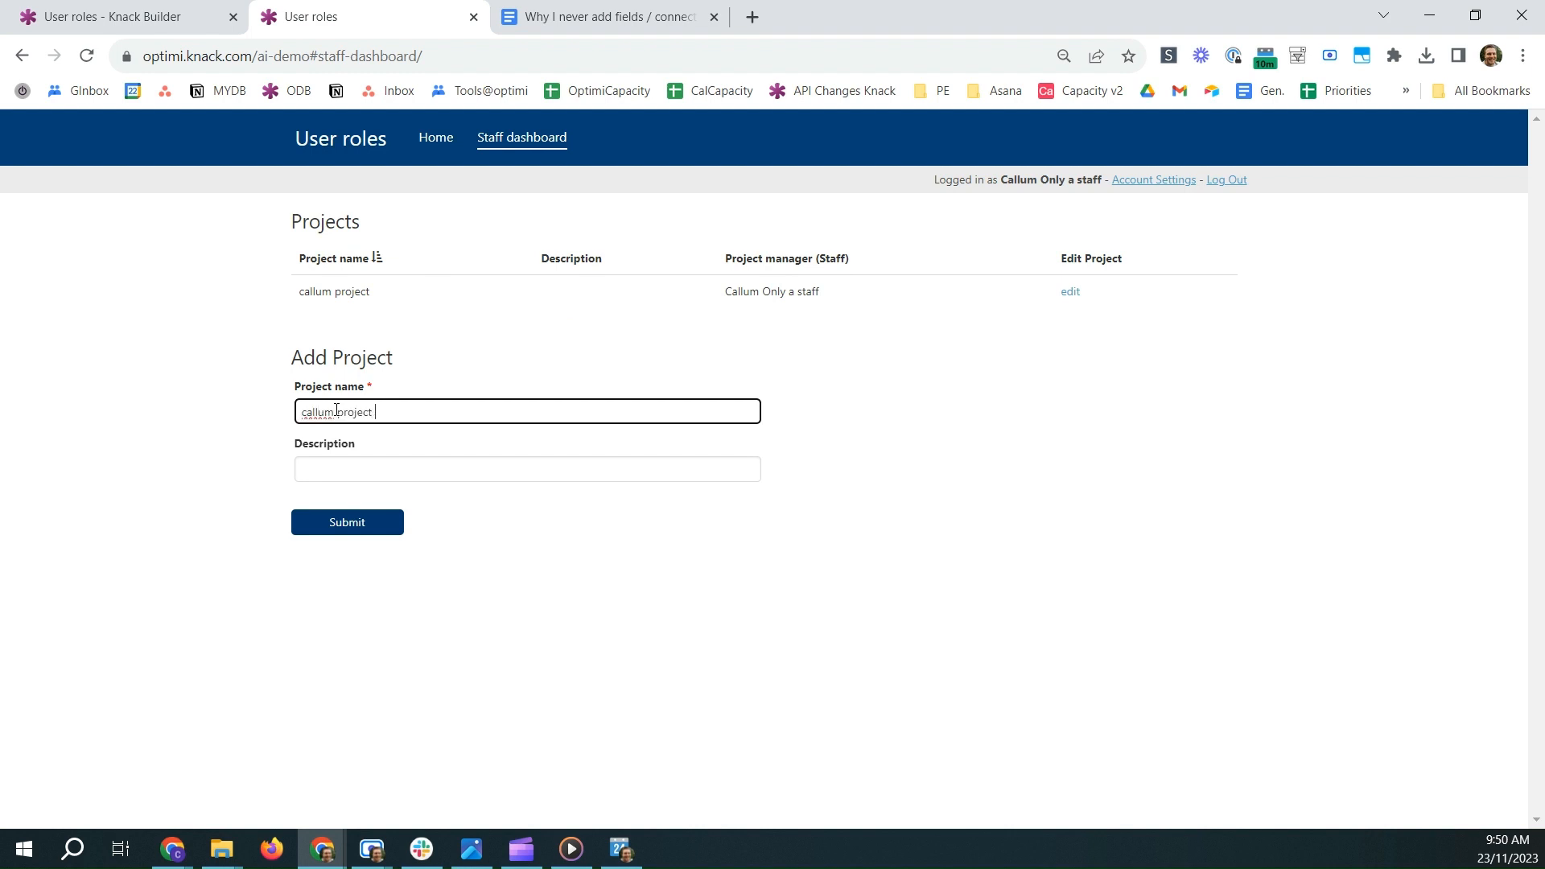
pyautogui.click(379, 524)
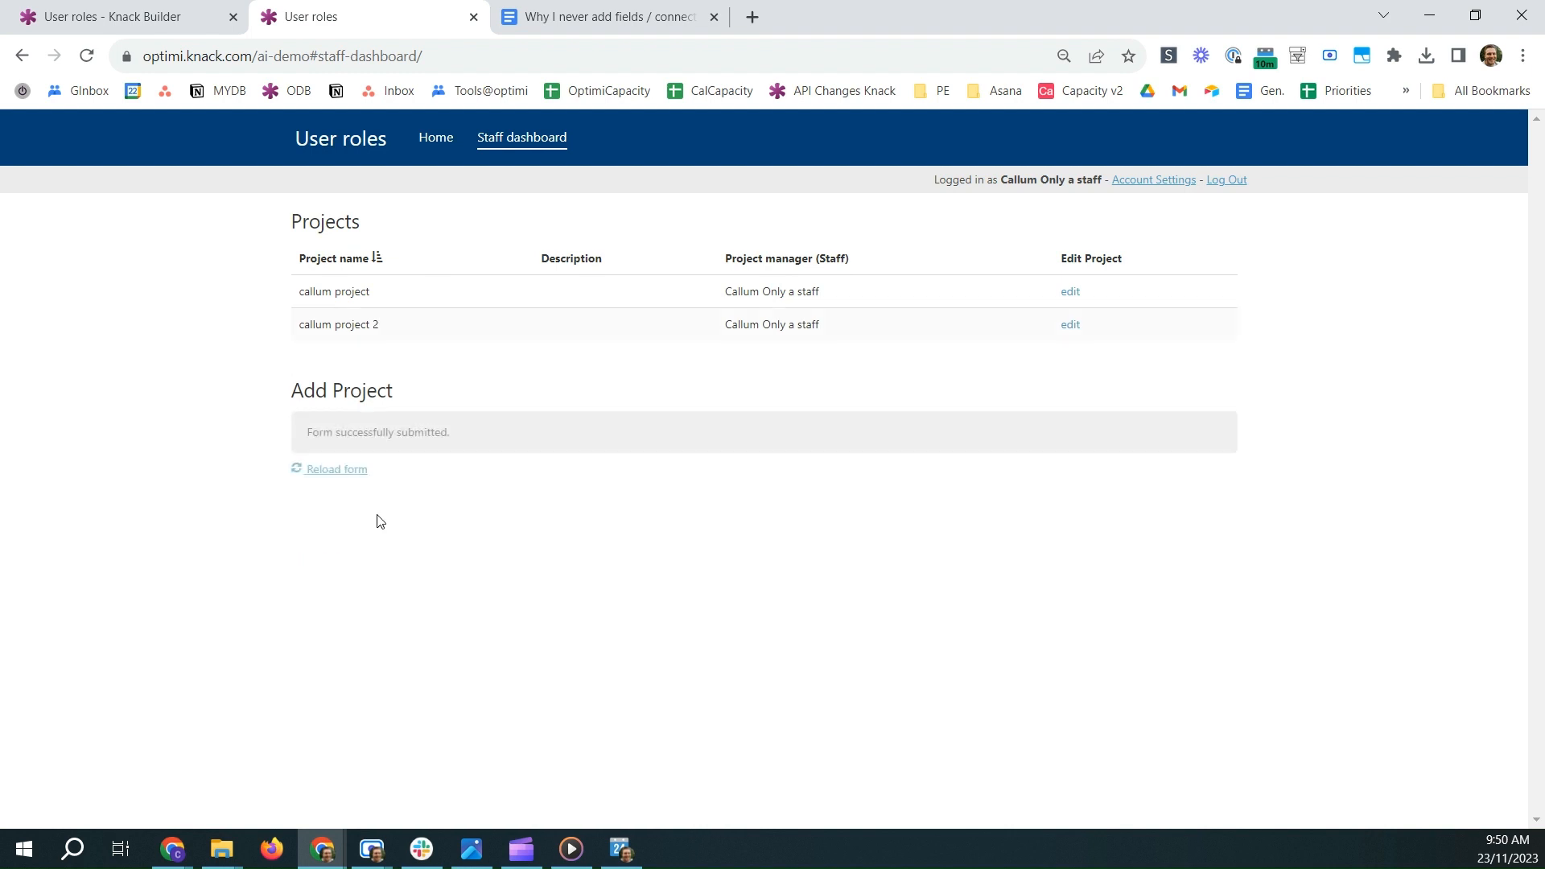
pyautogui.click(125, 9)
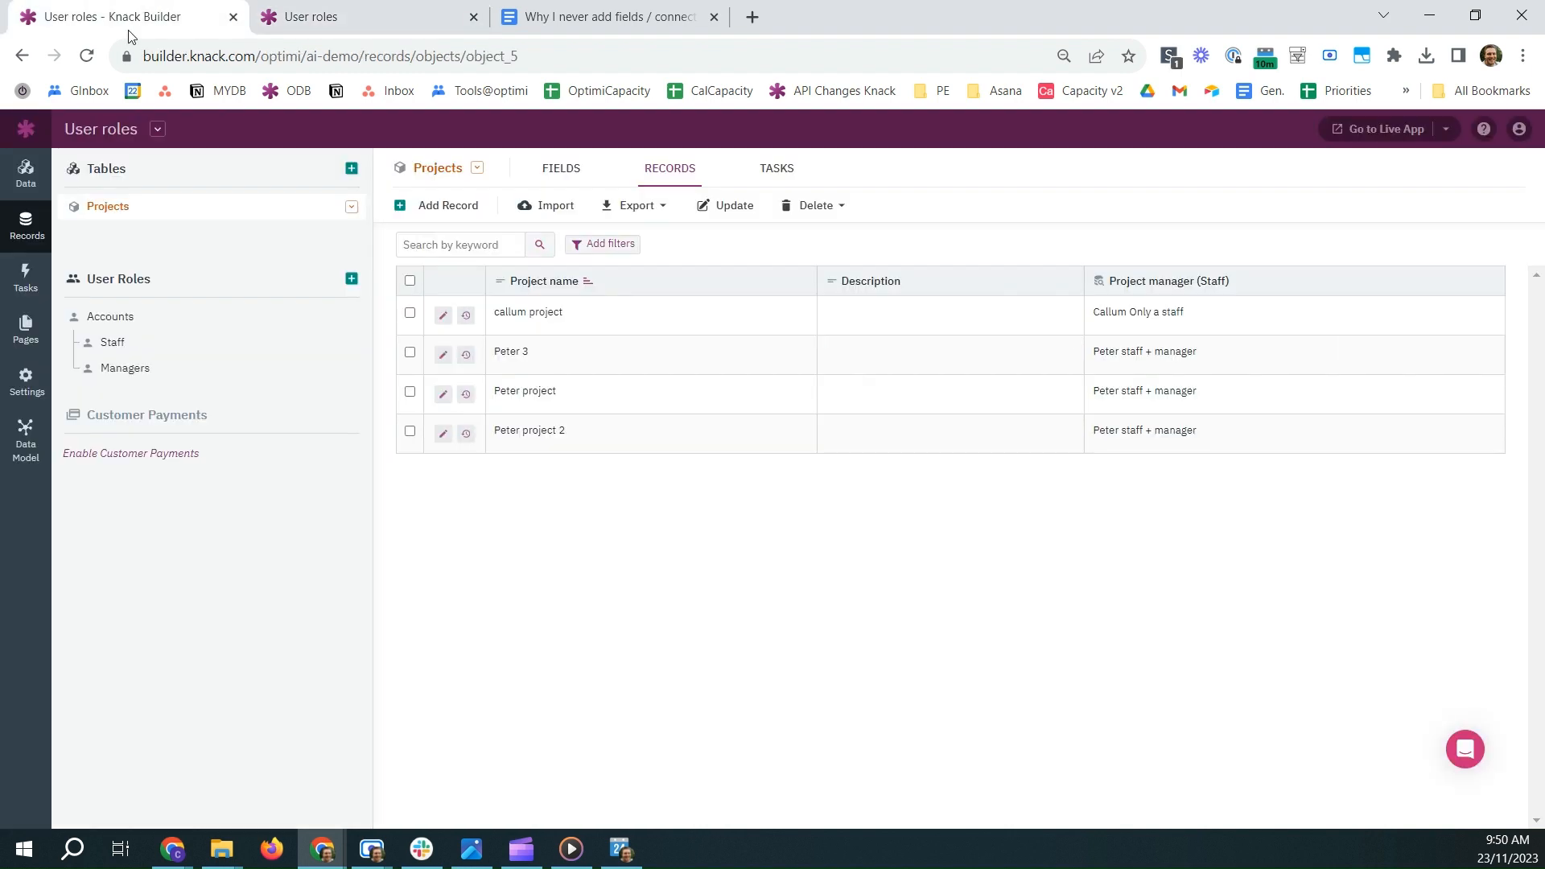
pyautogui.click(127, 320)
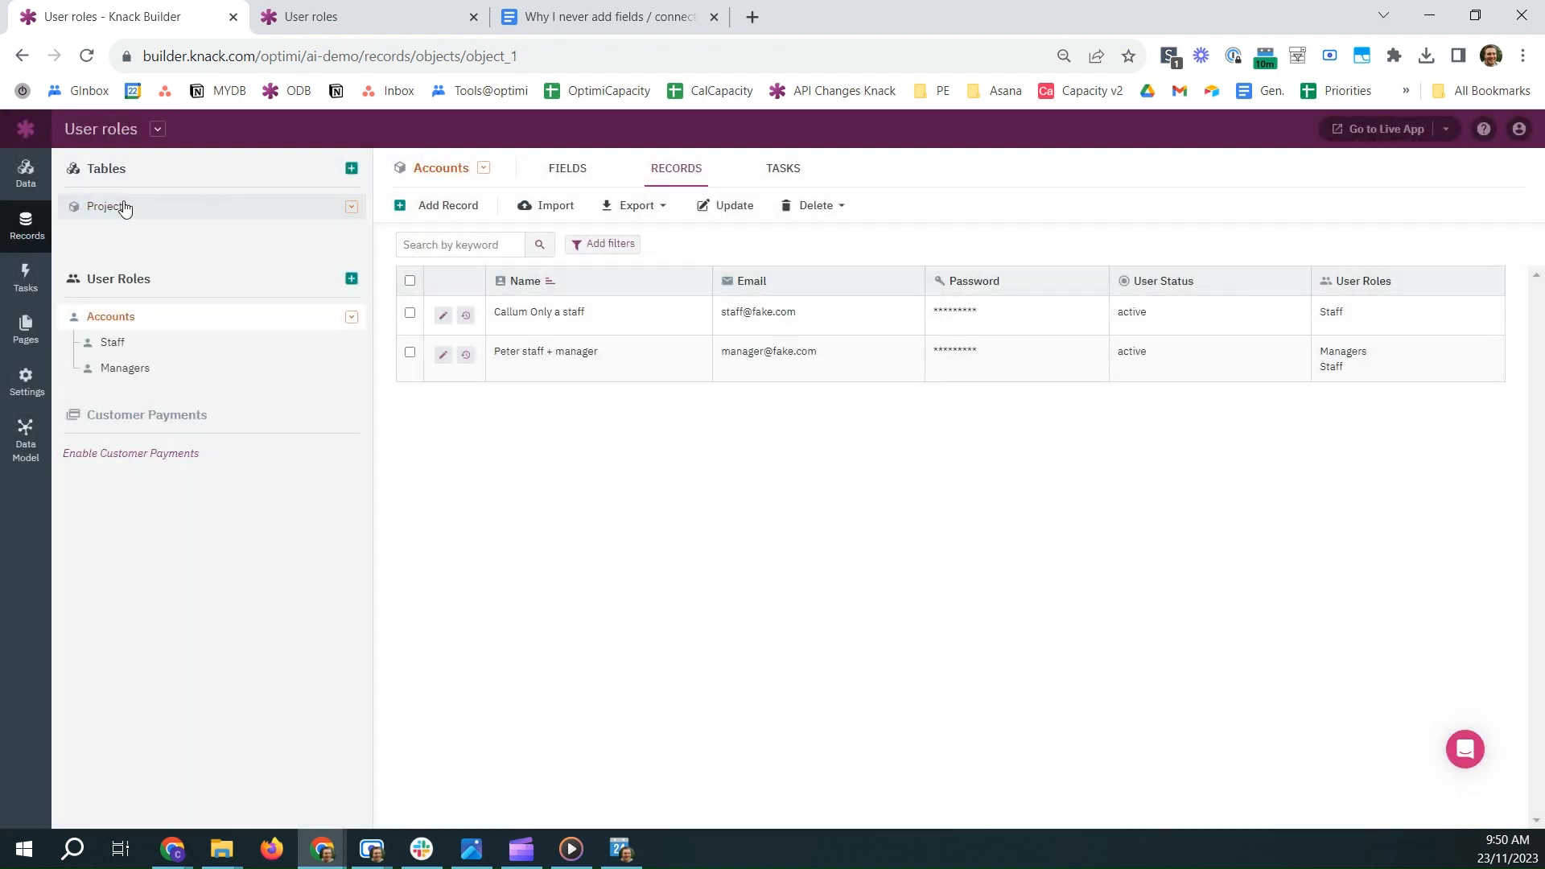
pyautogui.click(124, 206)
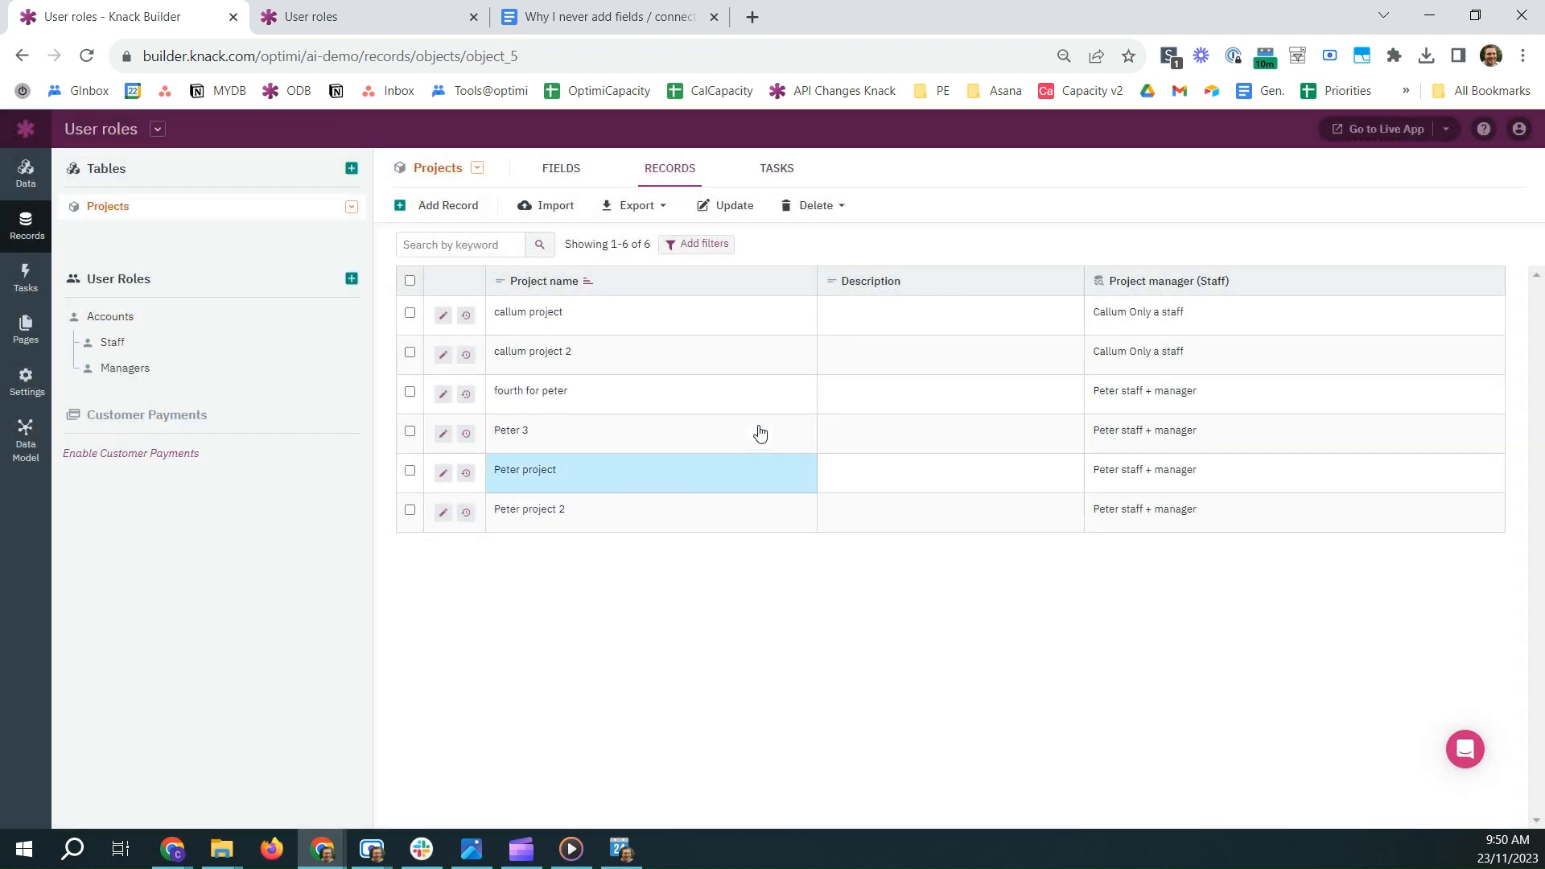
# - Review the Staff dashboard and Manager dashboard items under Example app requirements in the Google Docs document
pyautogui.click(555, 14)
pyautogui.click(660, 468)
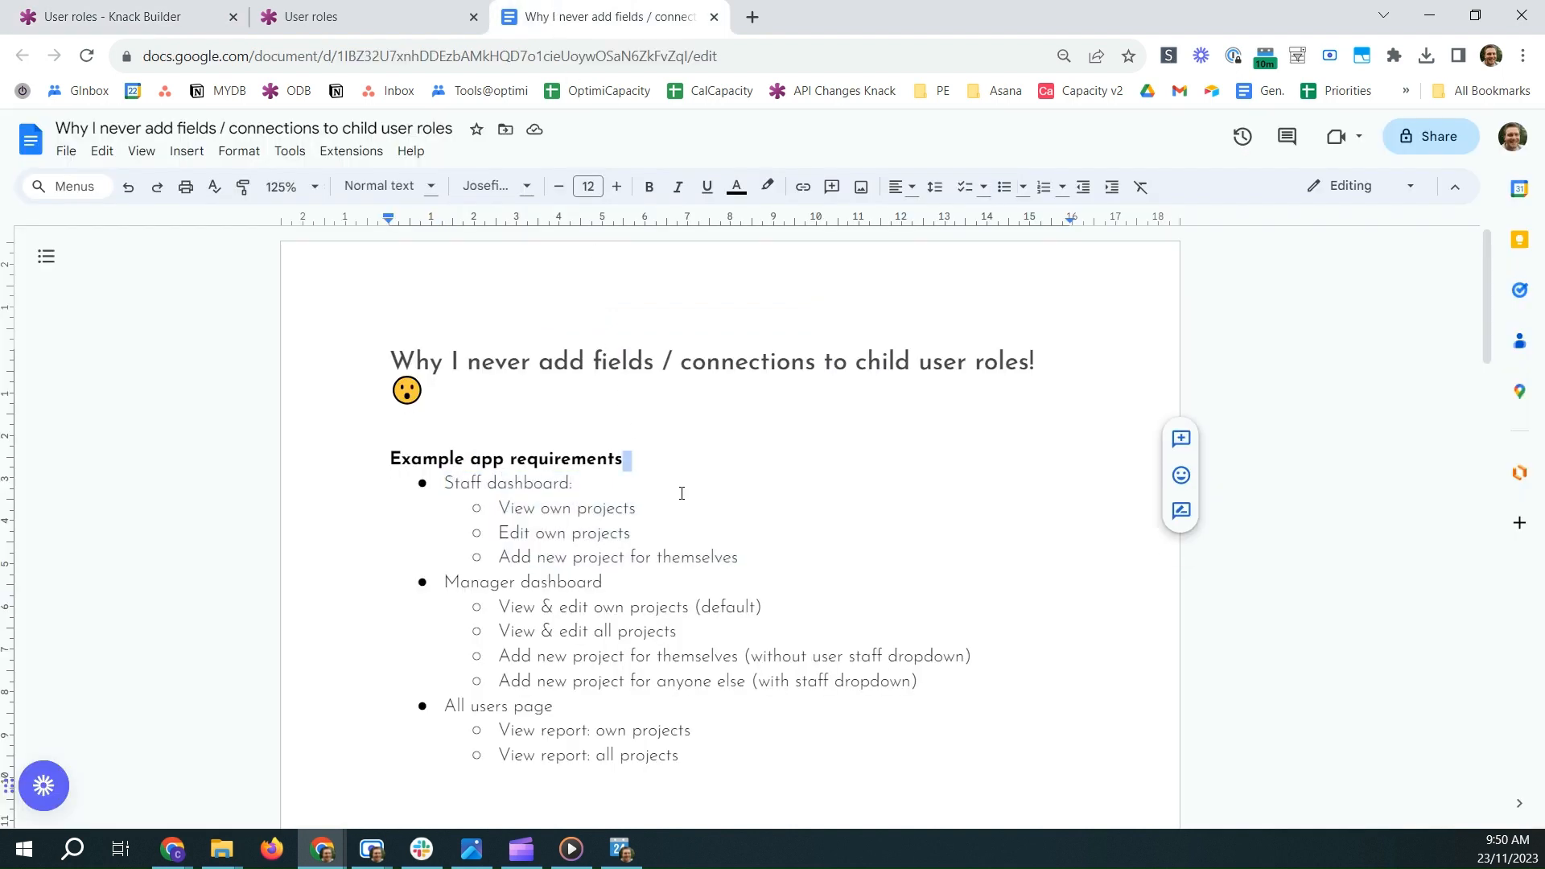
pyautogui.moveTo(747, 559); pyautogui.dragTo(443, 484)
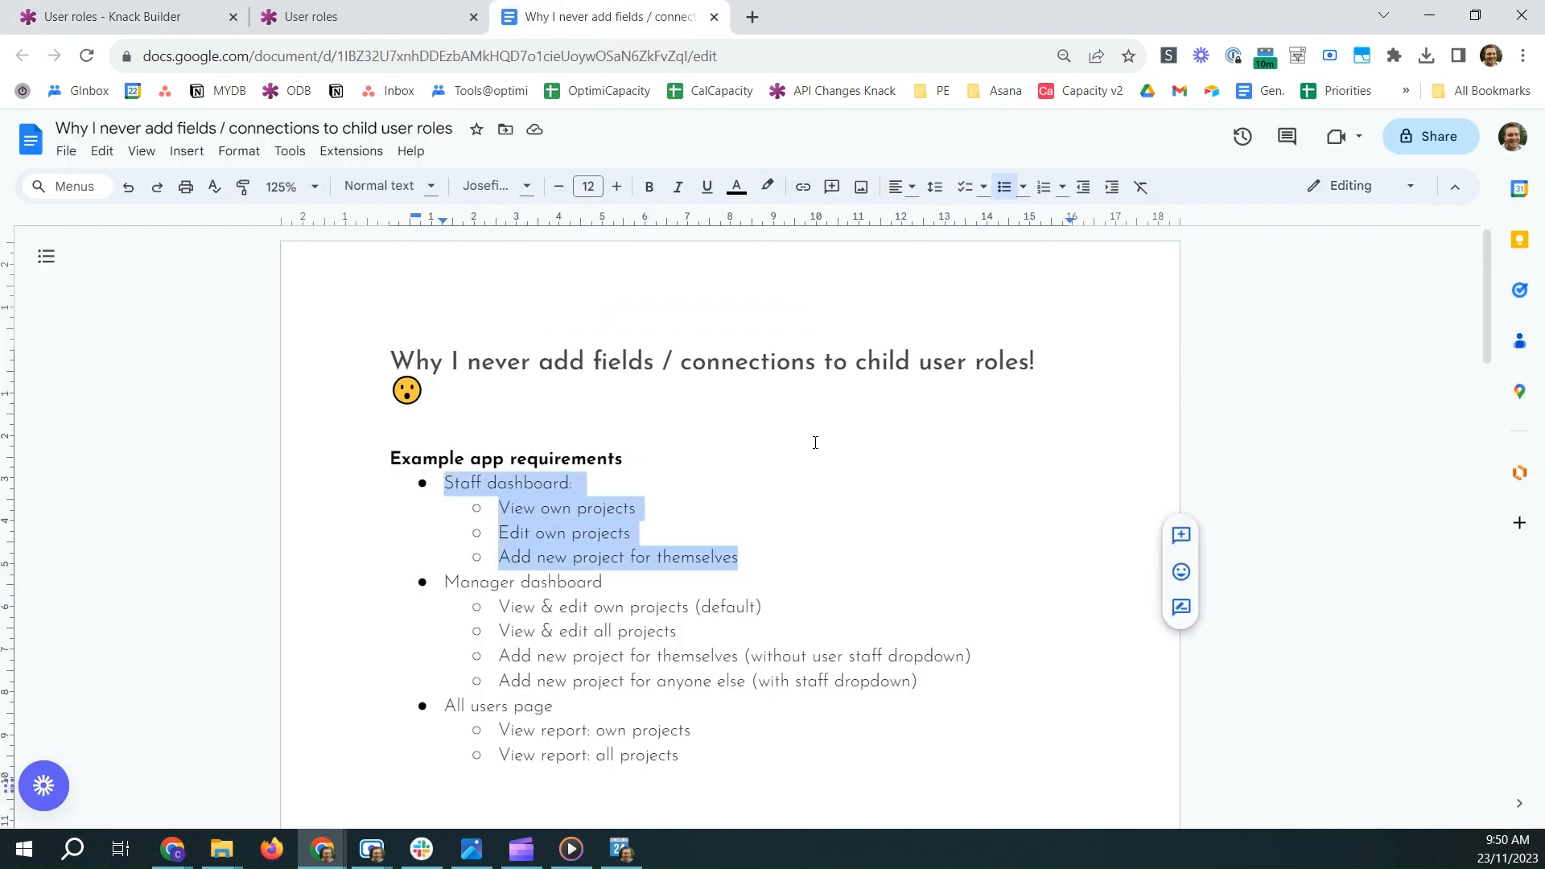
pyautogui.scroll(-1, 815, 443)
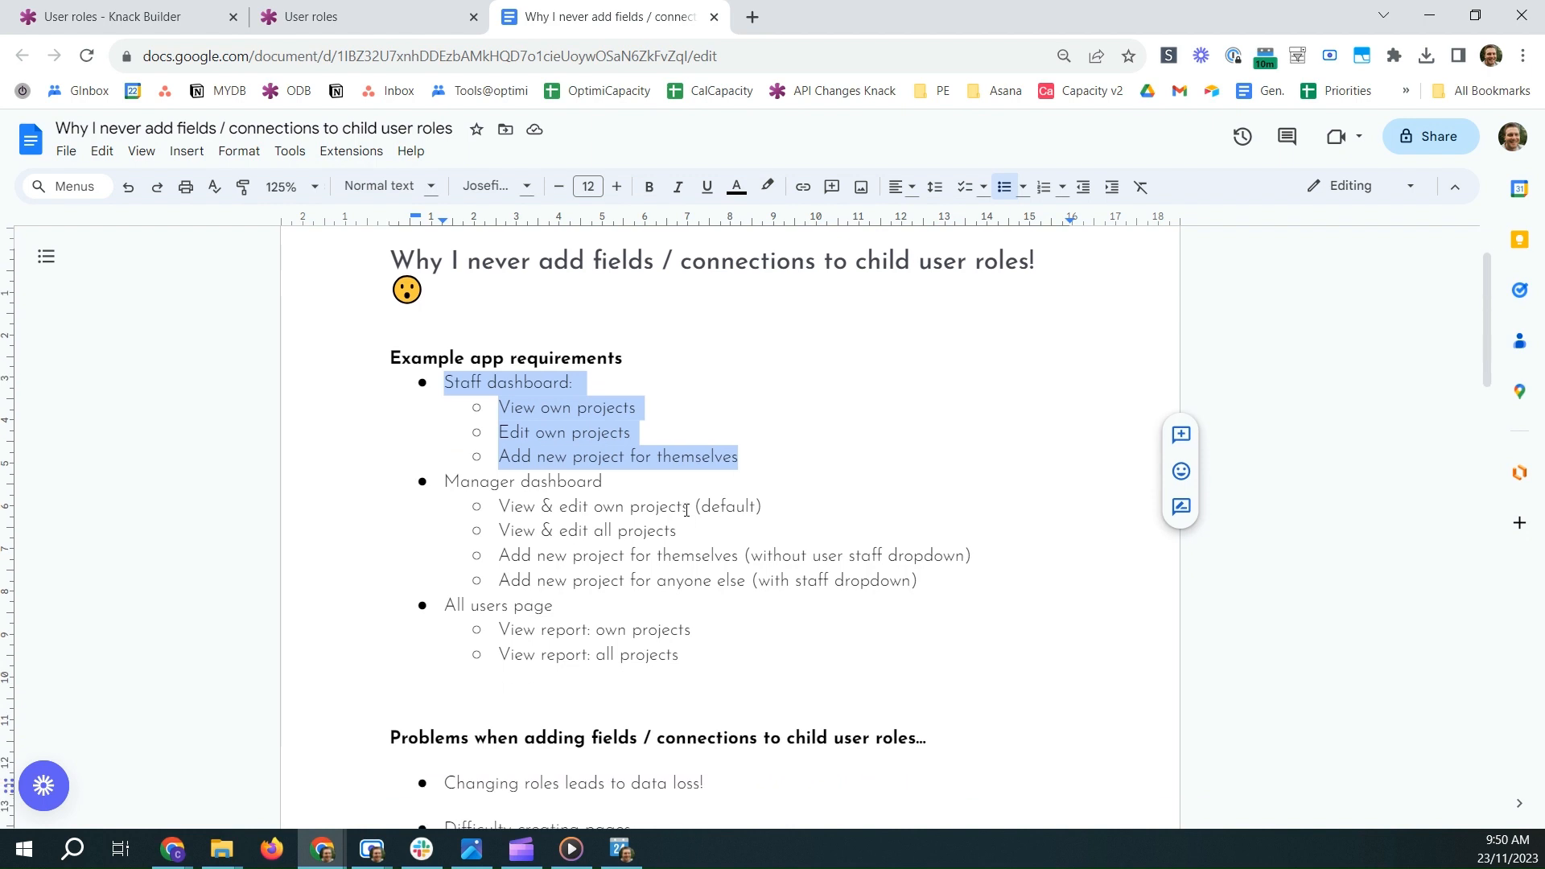
pyautogui.click(465, 487)
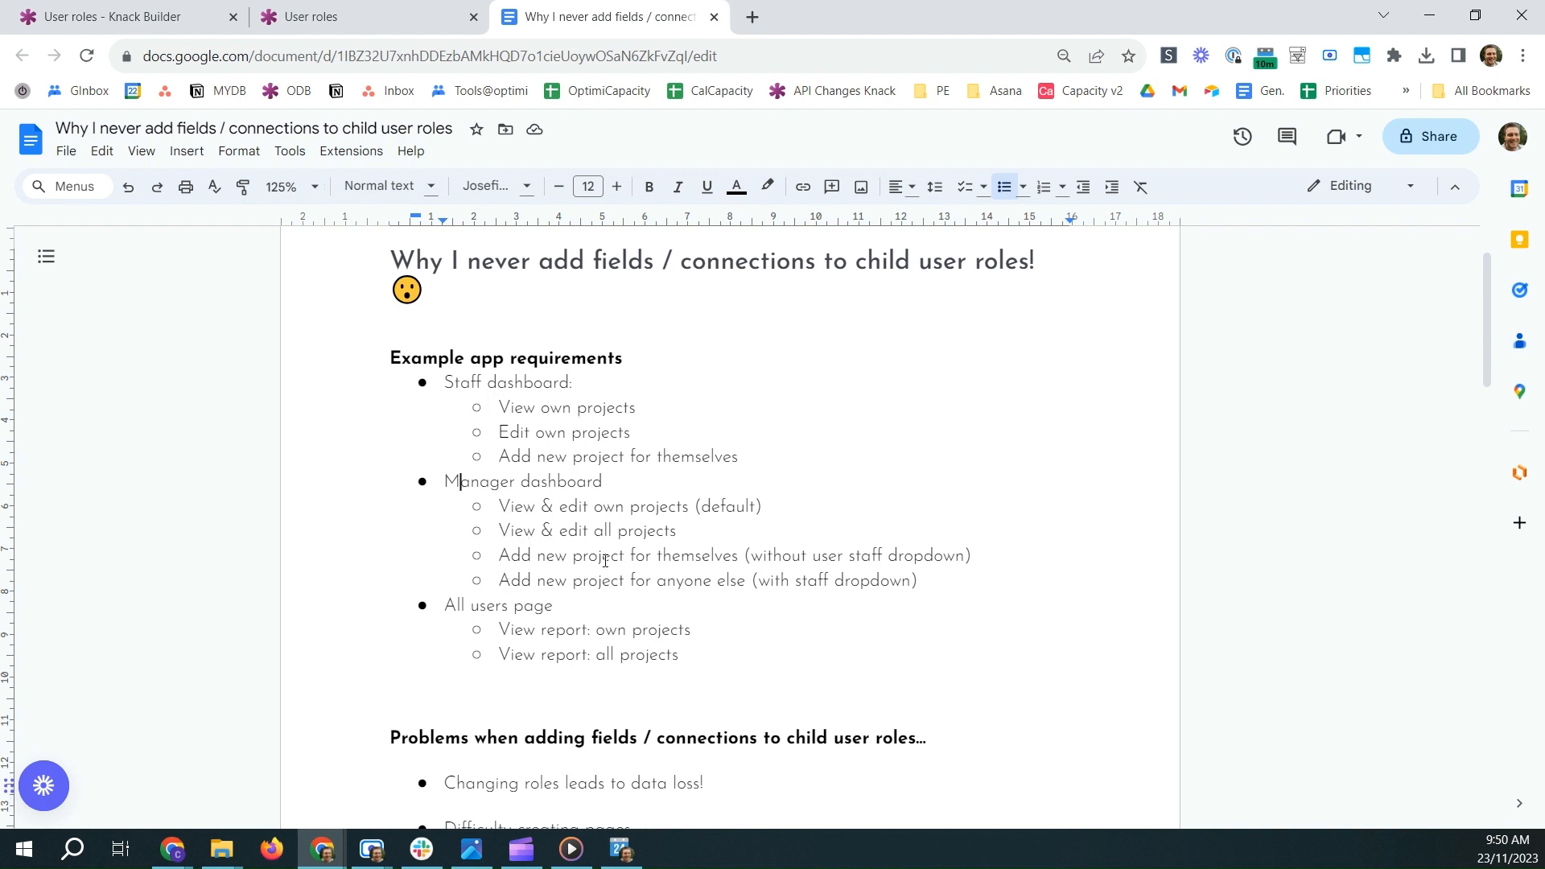
# - In Knack Builder, add a login page named "Manager dashboard" with permissions limited to the Managers role
pyautogui.click(125, 8)
pyautogui.click(26, 334)
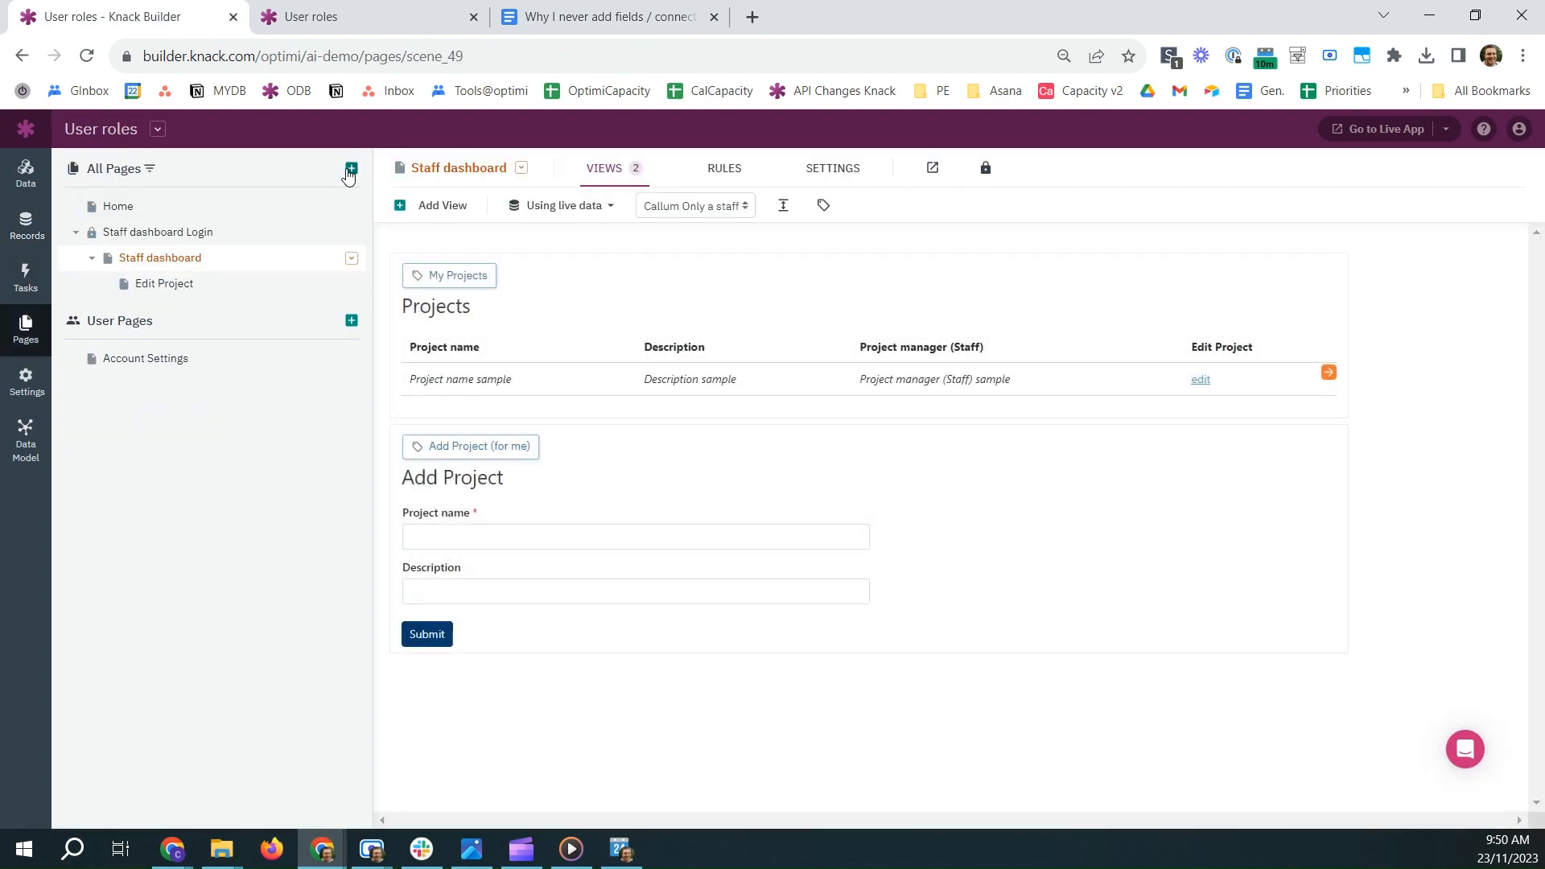
pyautogui.click(352, 168)
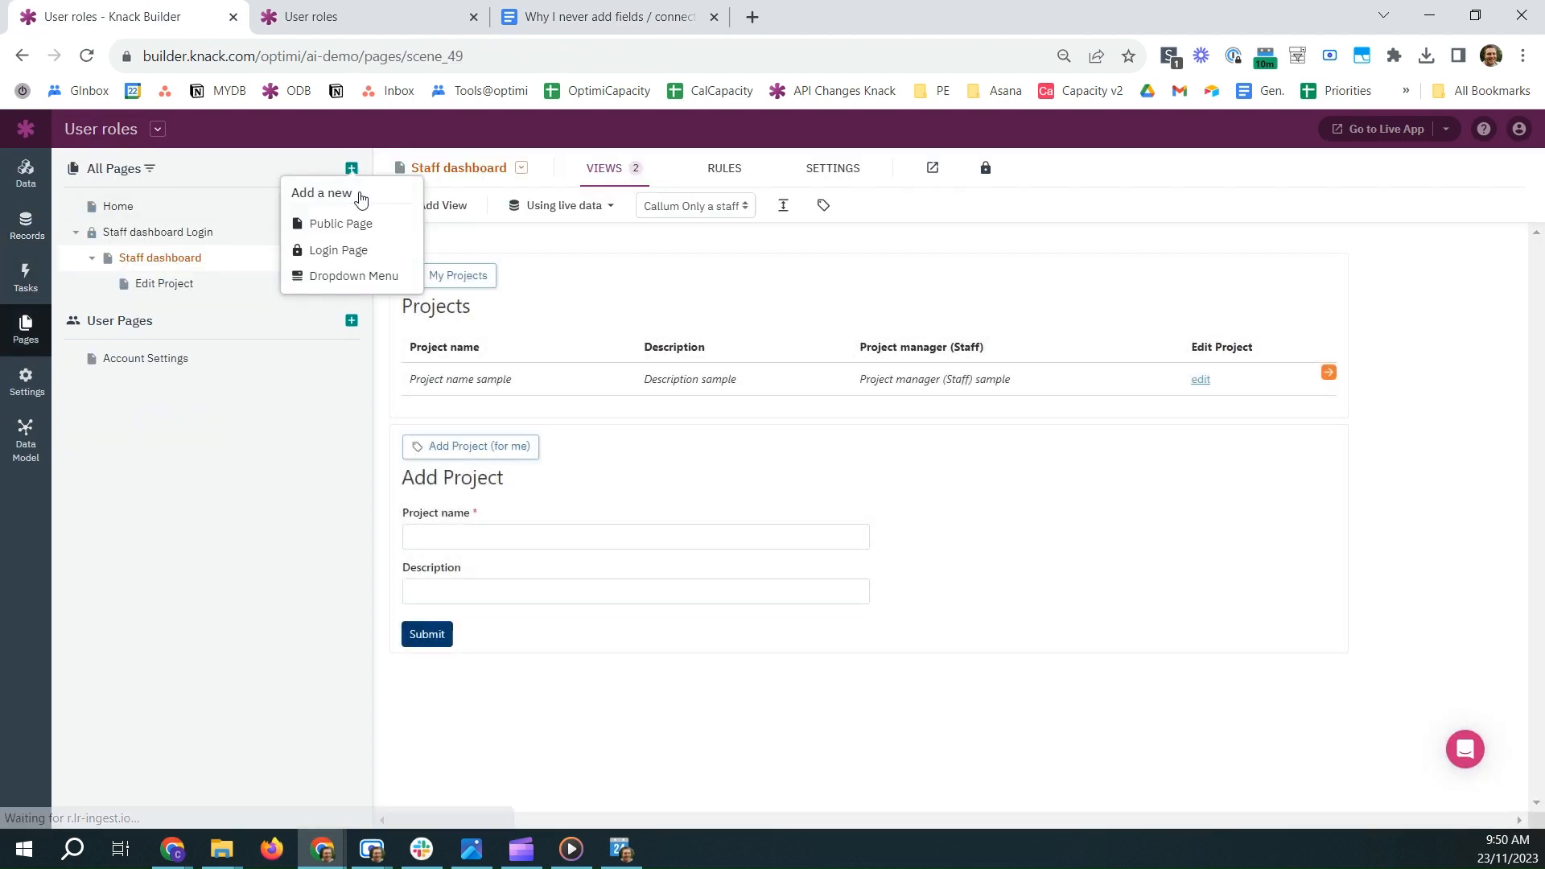
pyautogui.click(346, 250)
pyautogui.click(214, 259)
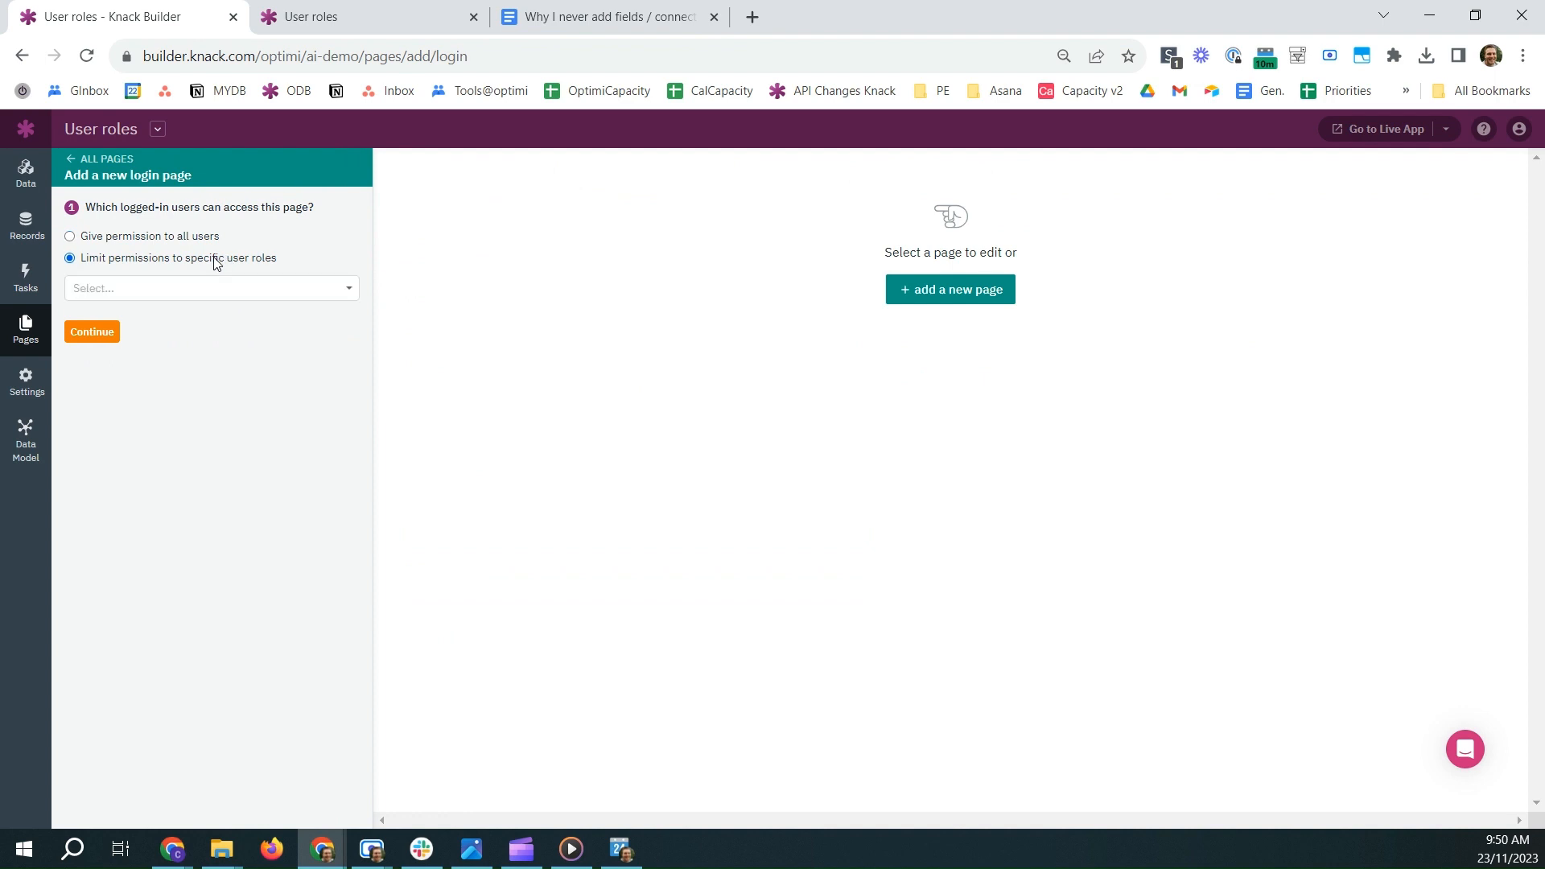
pyautogui.click(171, 291)
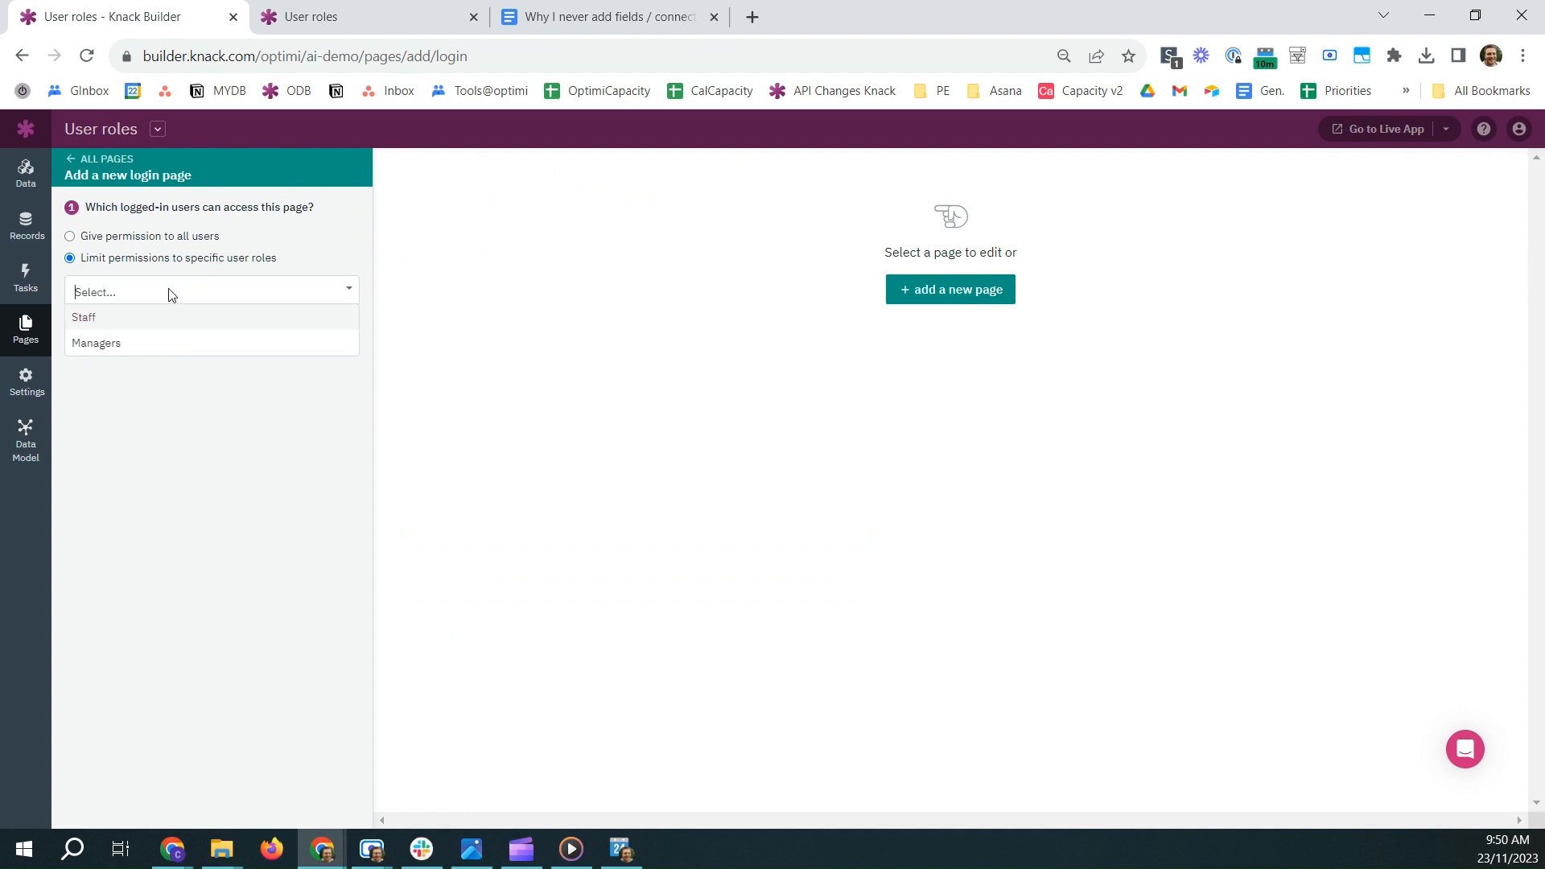
pyautogui.click(131, 344)
pyautogui.click(89, 336)
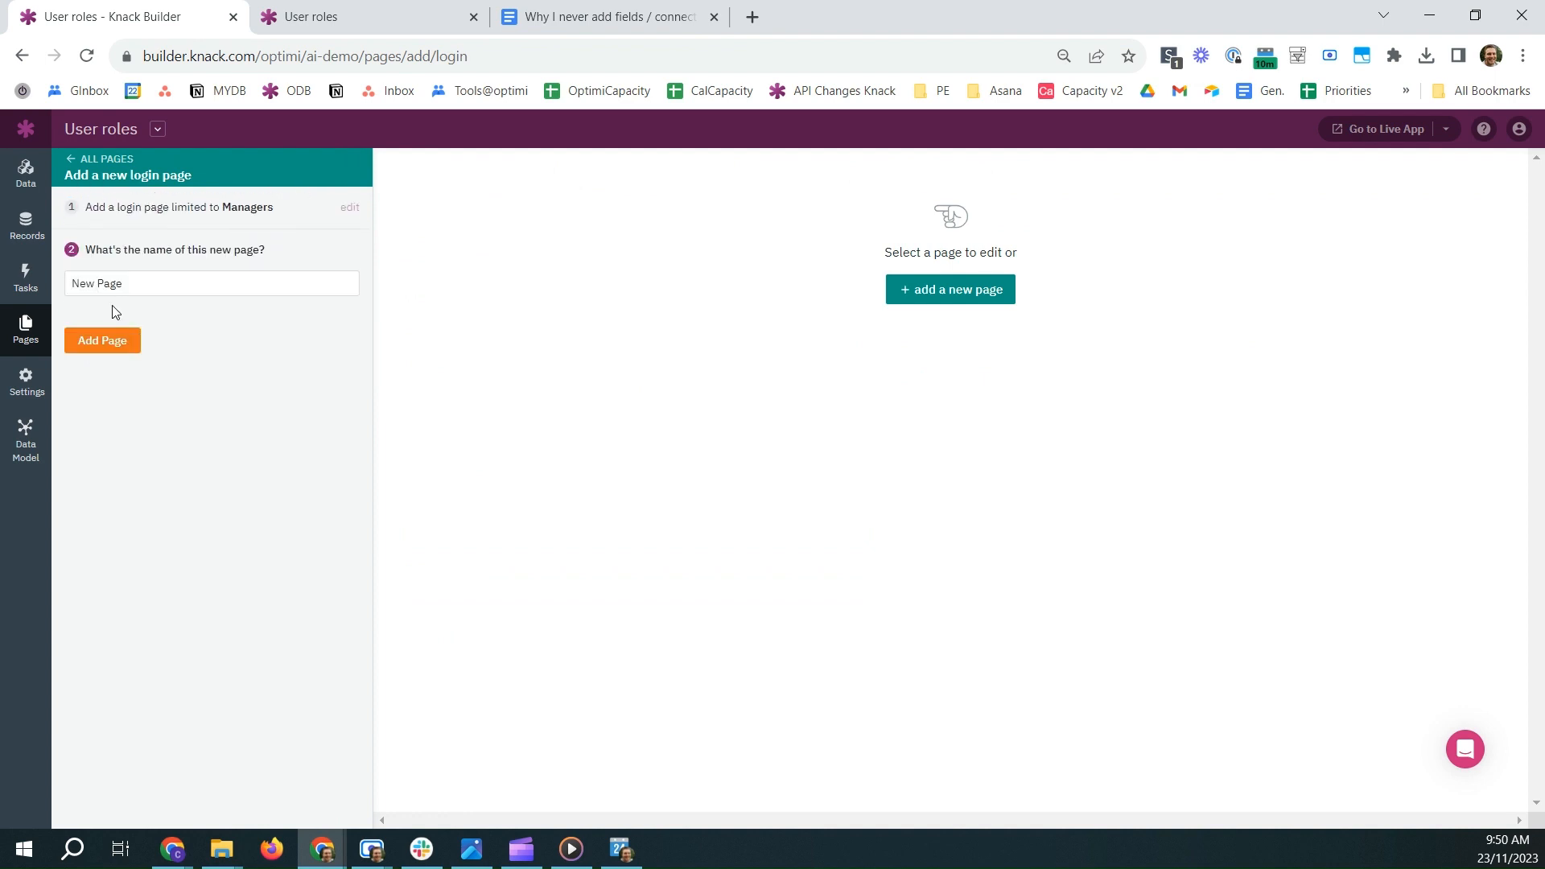
pyautogui.tripleClick(125, 290)
pyautogui.write('Manager dashboard')
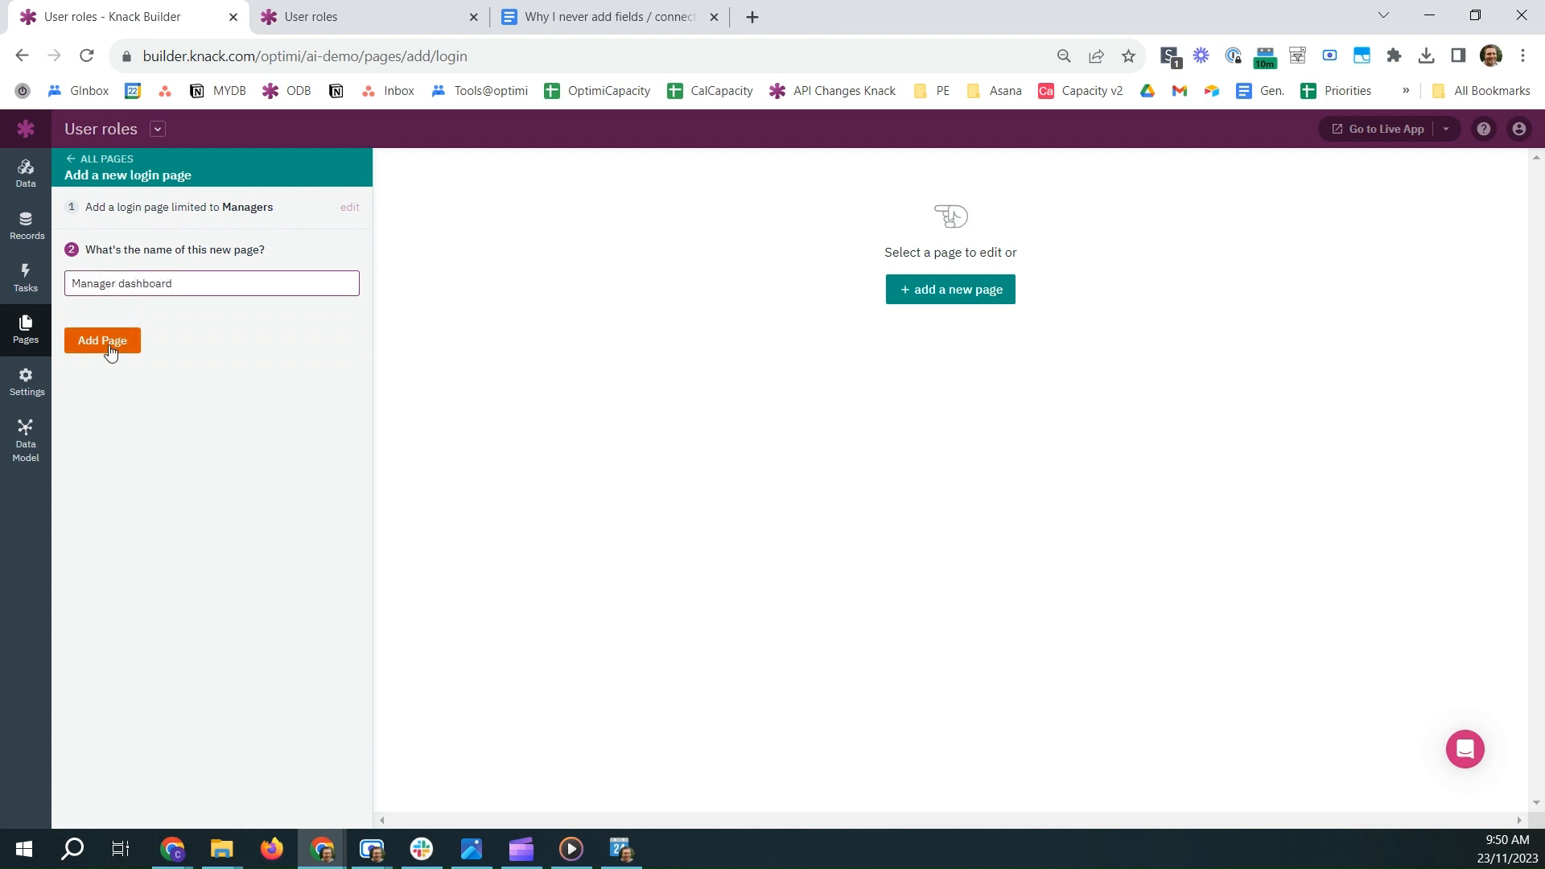
pyautogui.click(110, 344)
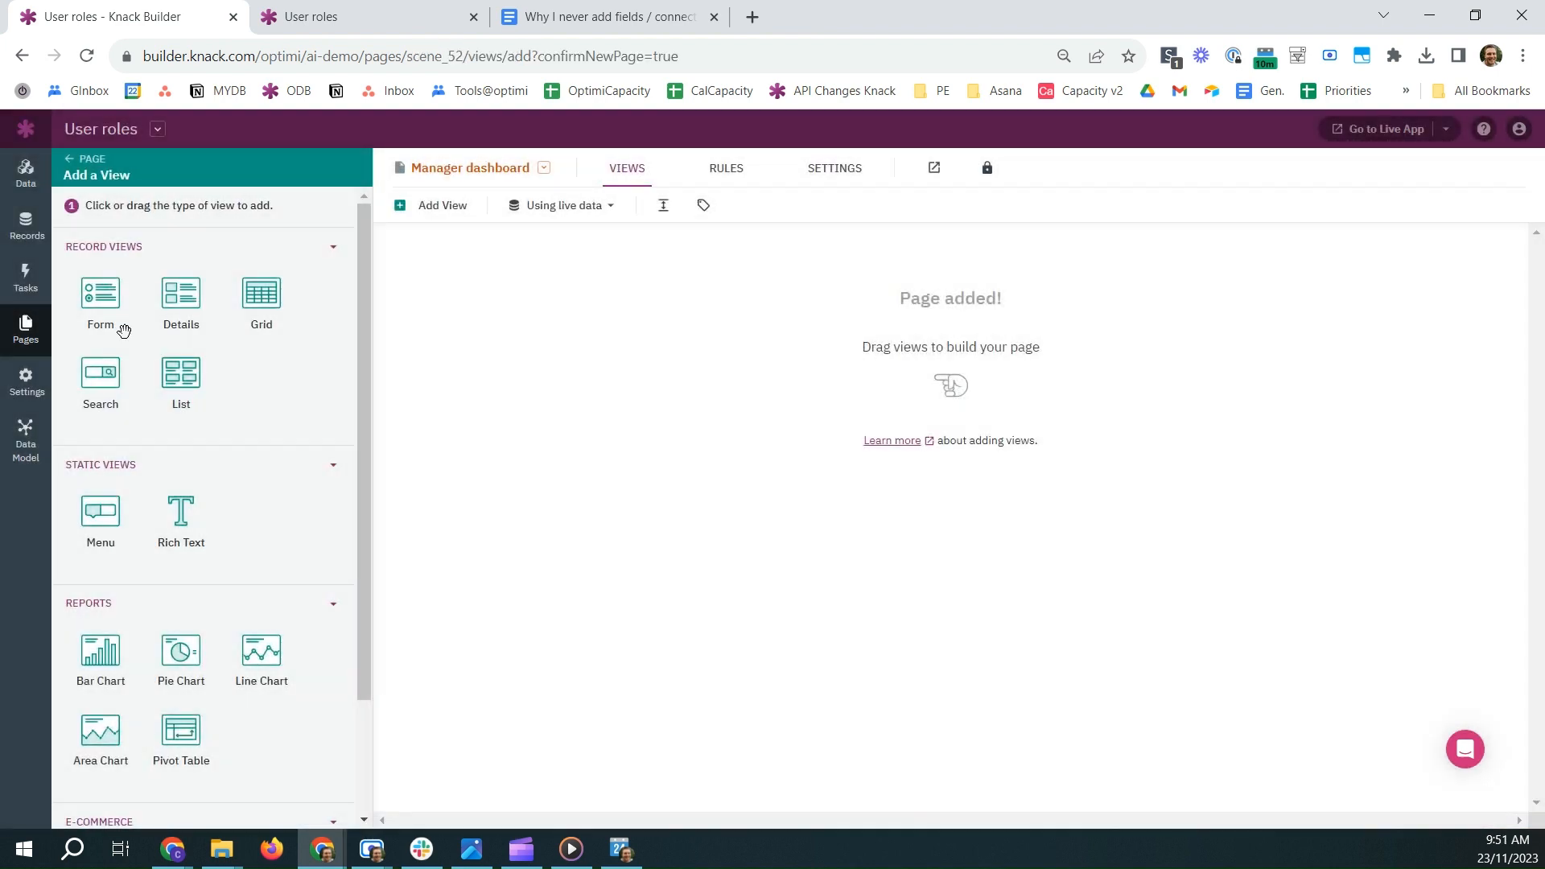
# - Add a grid named "Projects" to the Manager dashboard that displays Projects with no links to child pages
pyautogui.click(257, 297)
pyautogui.click(129, 288)
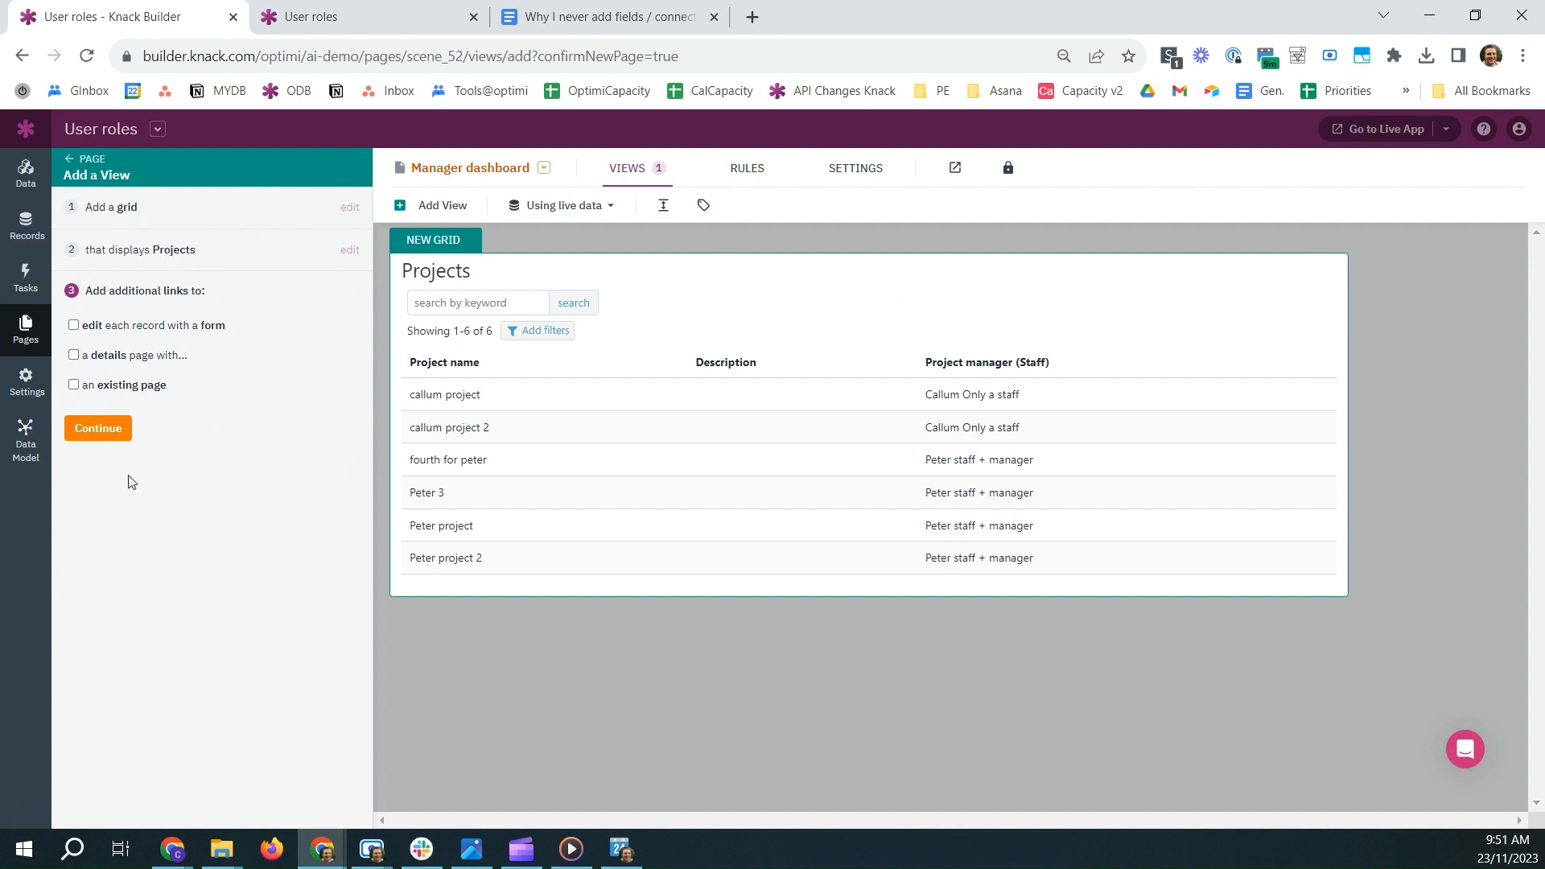
pyautogui.click(127, 432)
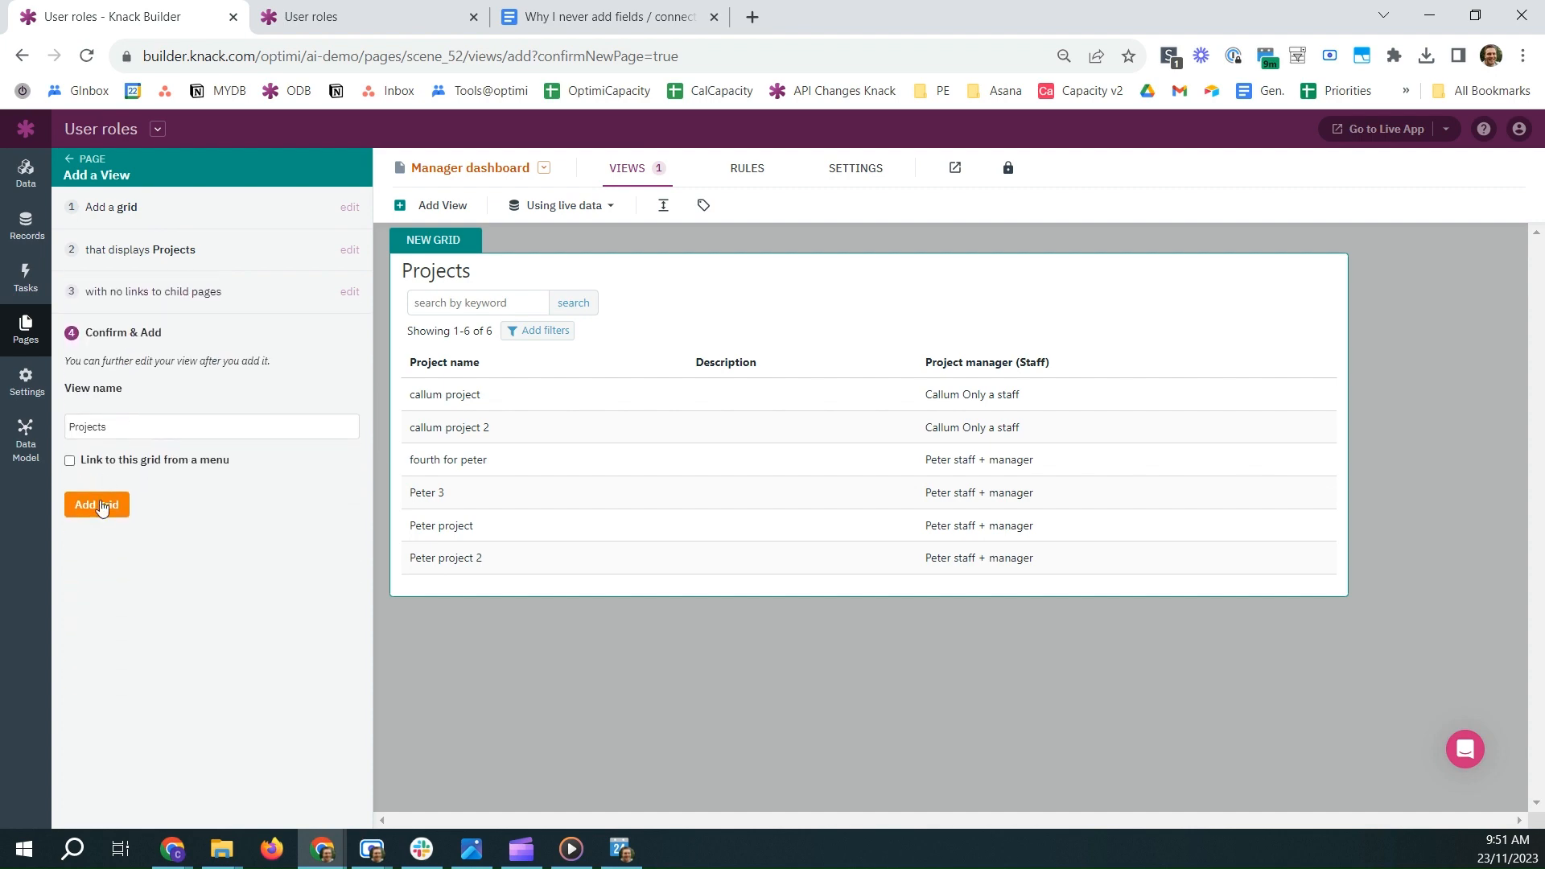
pyautogui.click(101, 505)
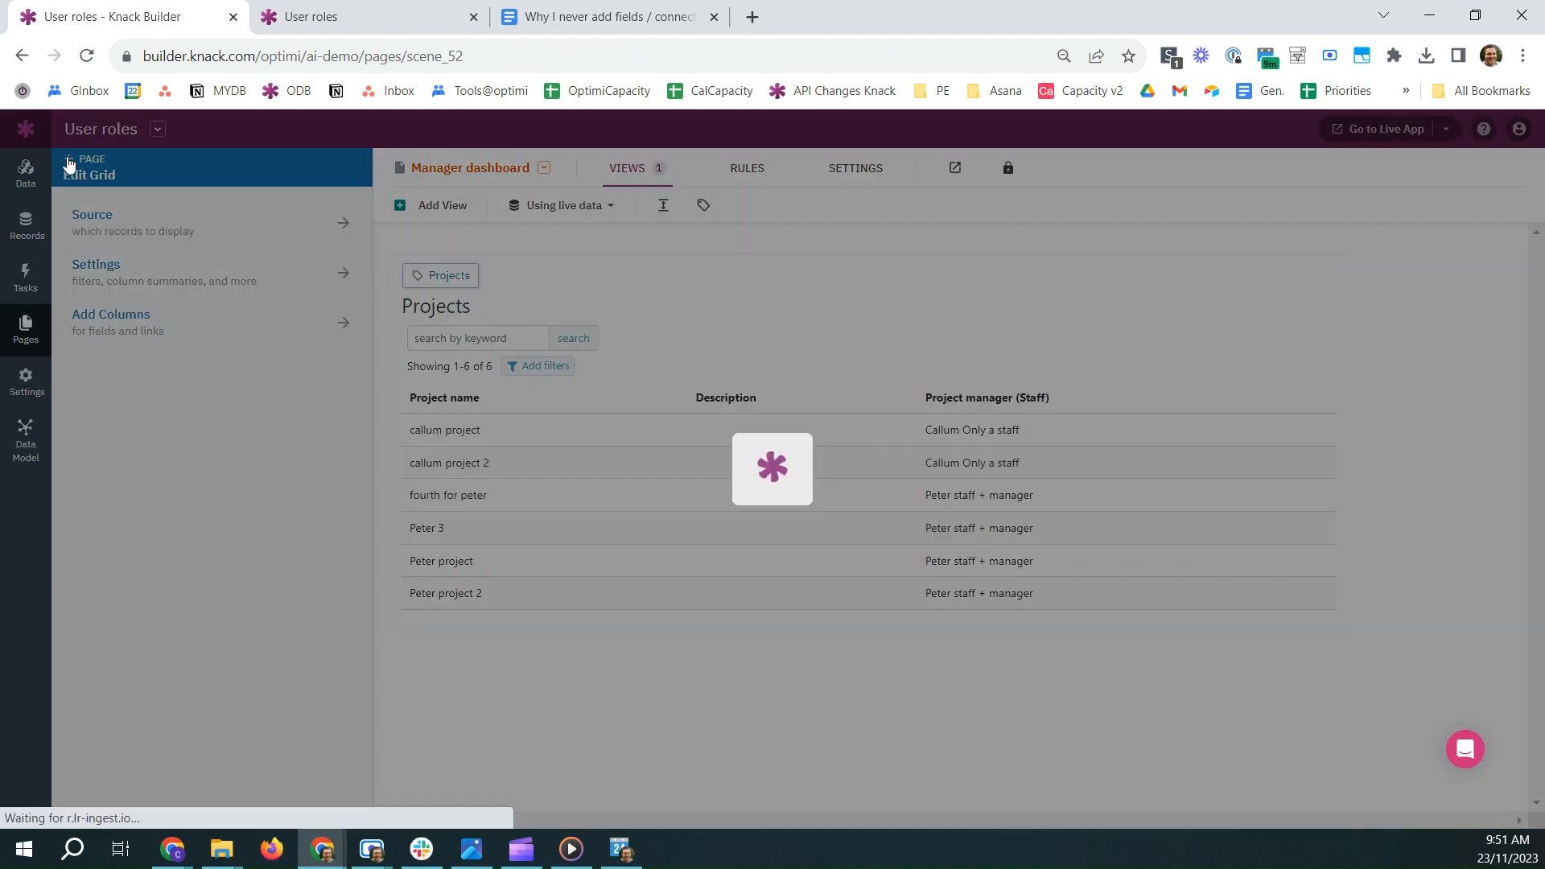
pyautogui.click(69, 160)
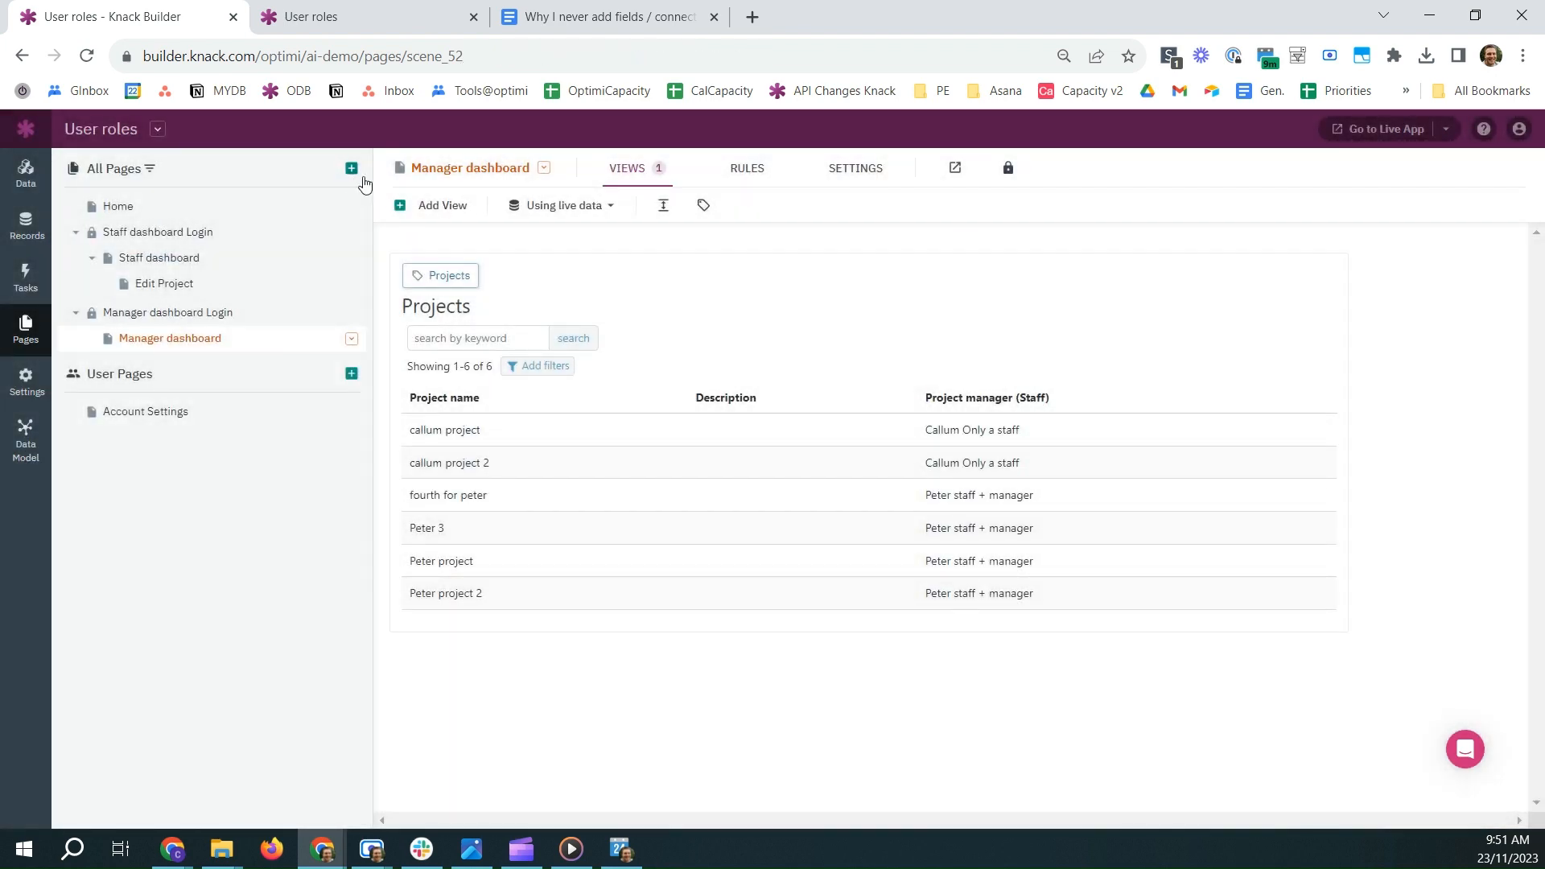
pyautogui.click(439, 206)
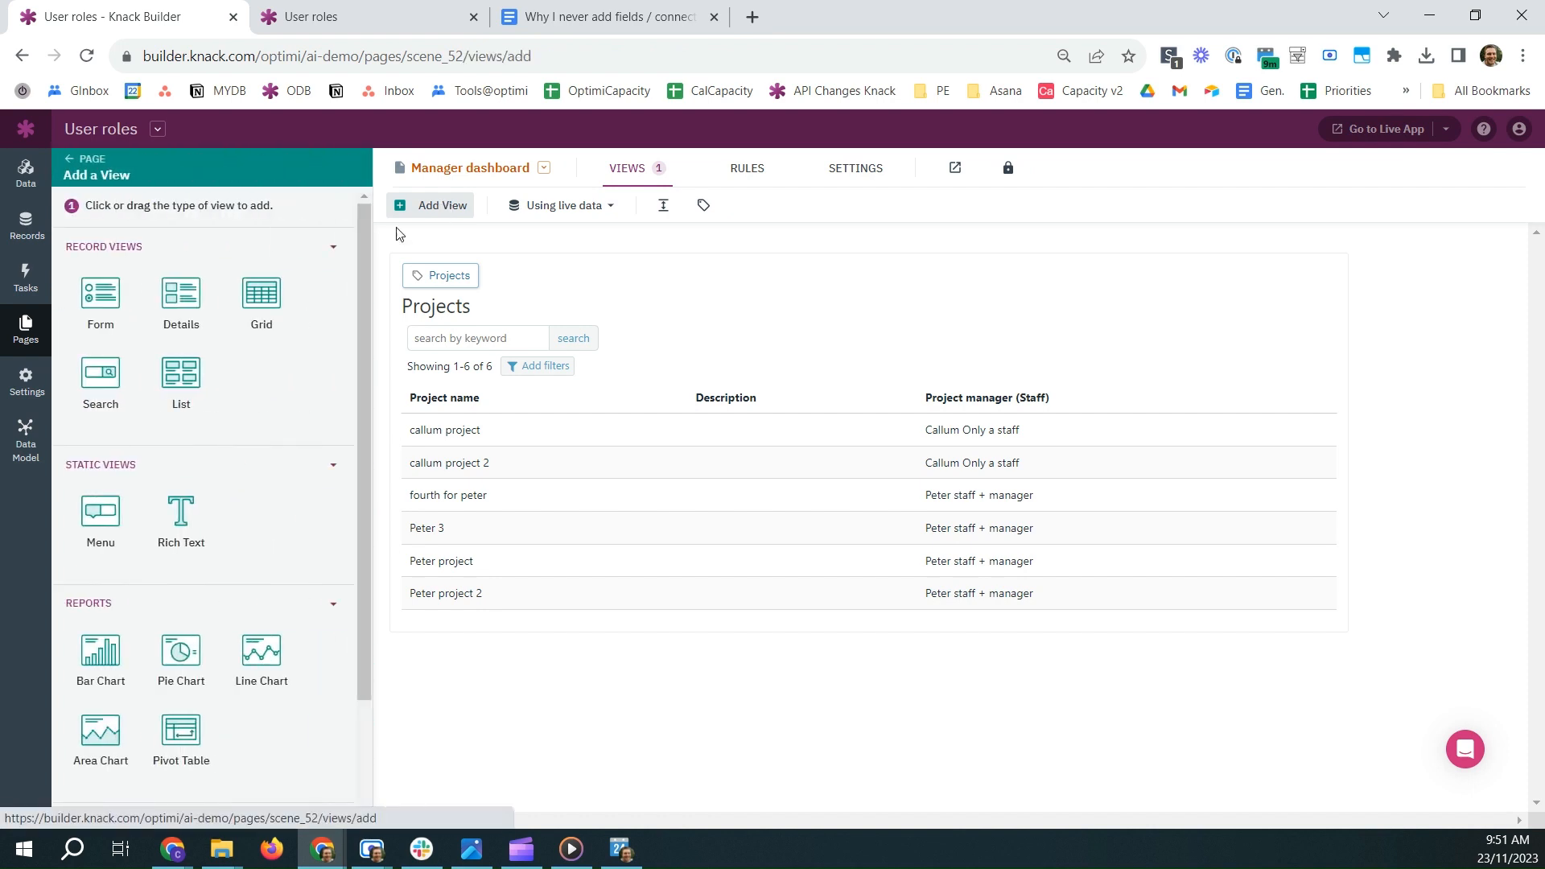
pyautogui.click(264, 291)
pyautogui.click(110, 285)
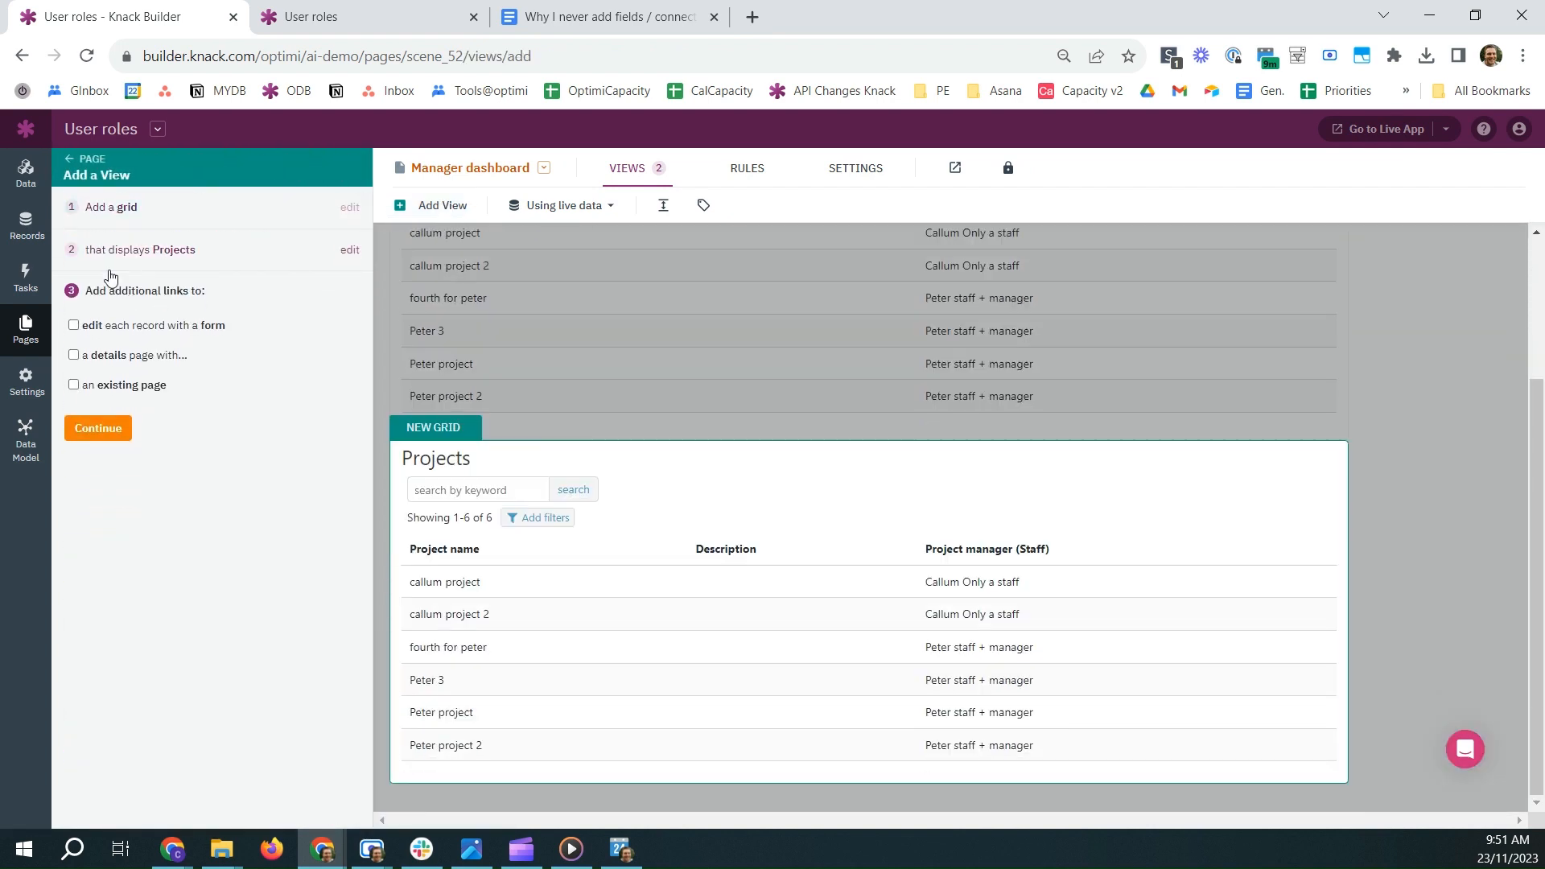
pyautogui.click(70, 160)
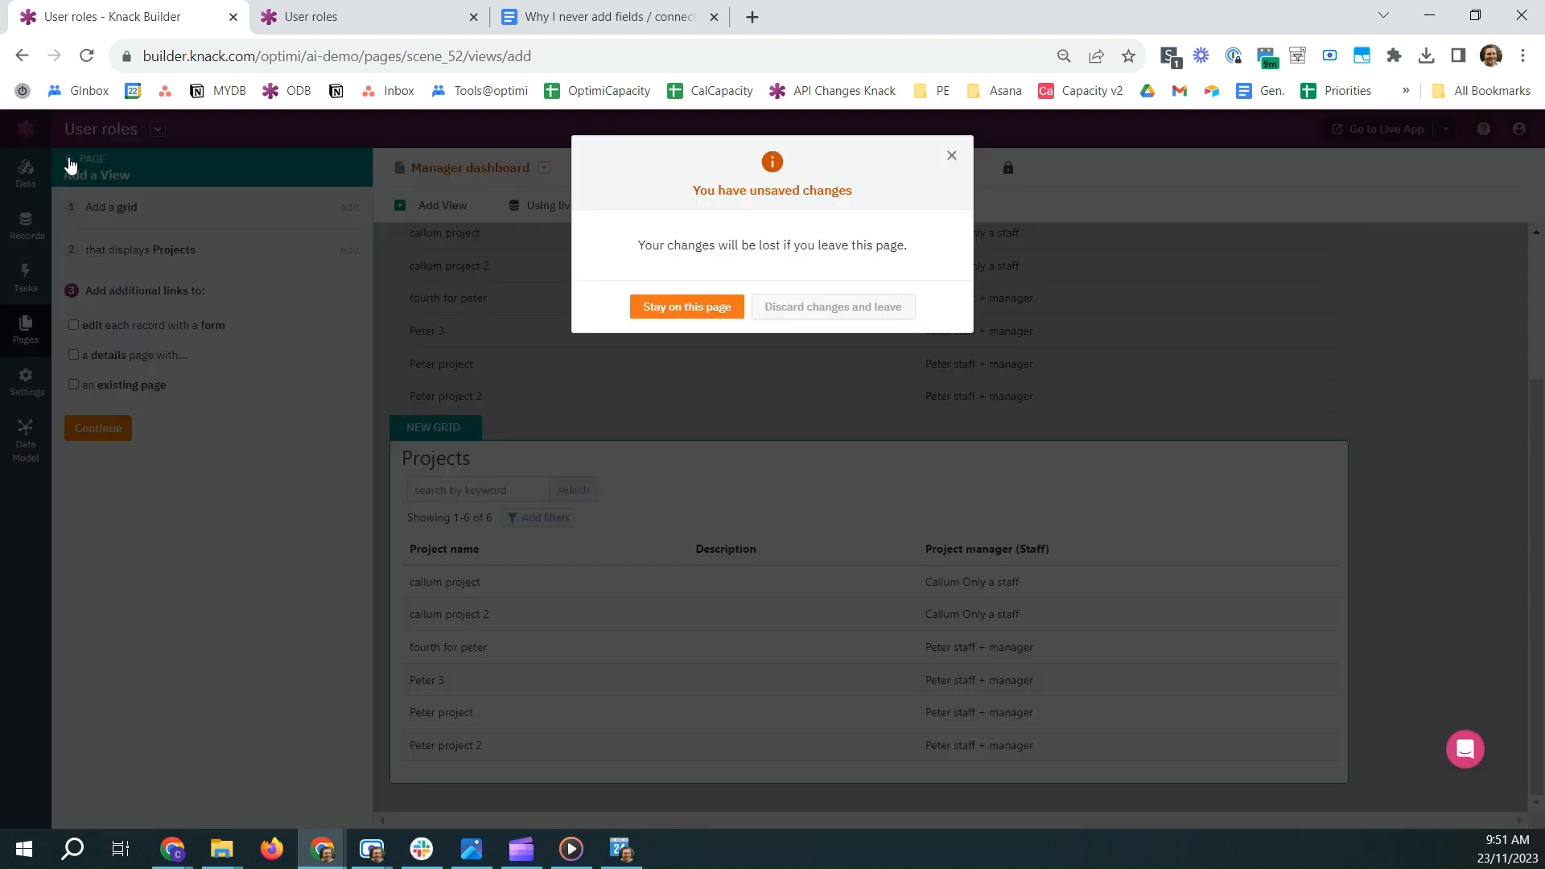
pyautogui.click(837, 313)
# - Try to filter the Projects grid's source by Project manager (Staff), check the available operators, and discard the rule
pyautogui.click(572, 319)
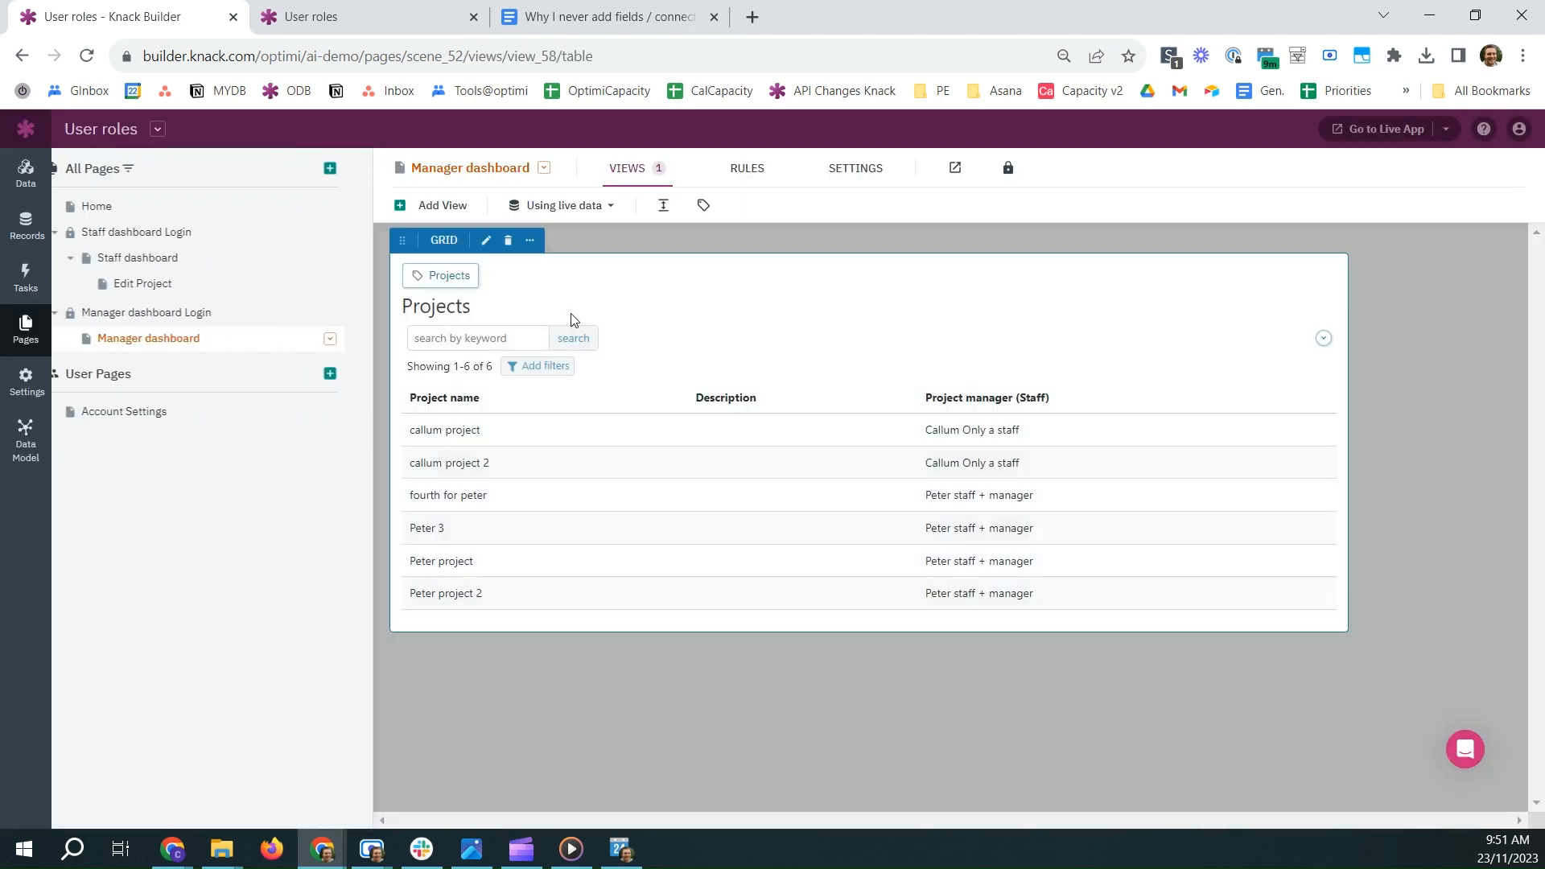
pyautogui.click(141, 222)
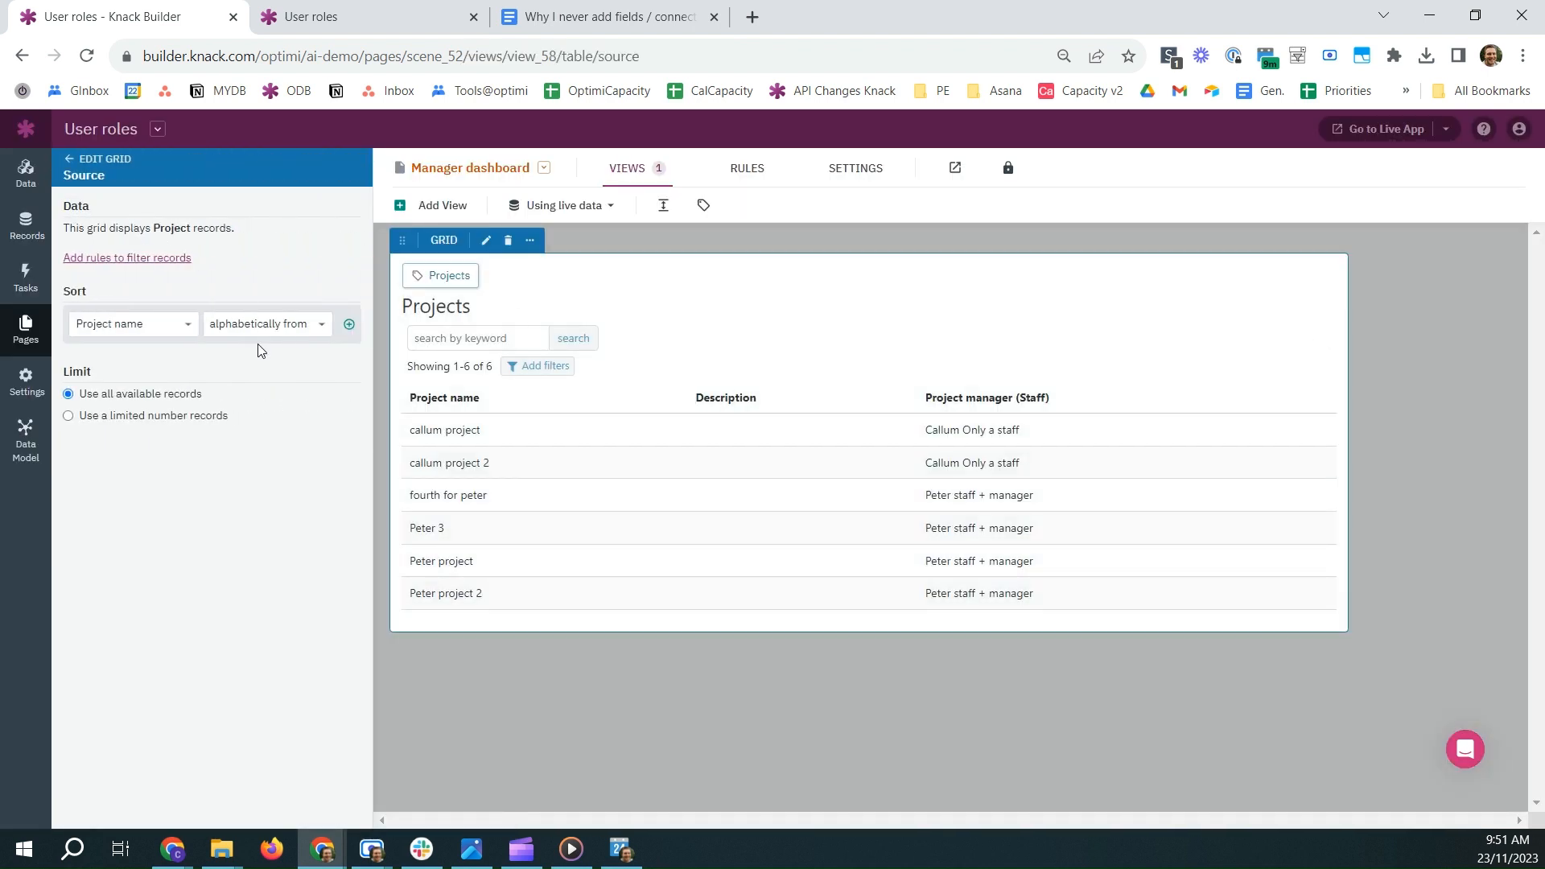
pyautogui.click(137, 330)
pyautogui.click(137, 325)
pyautogui.click(143, 258)
pyautogui.click(129, 301)
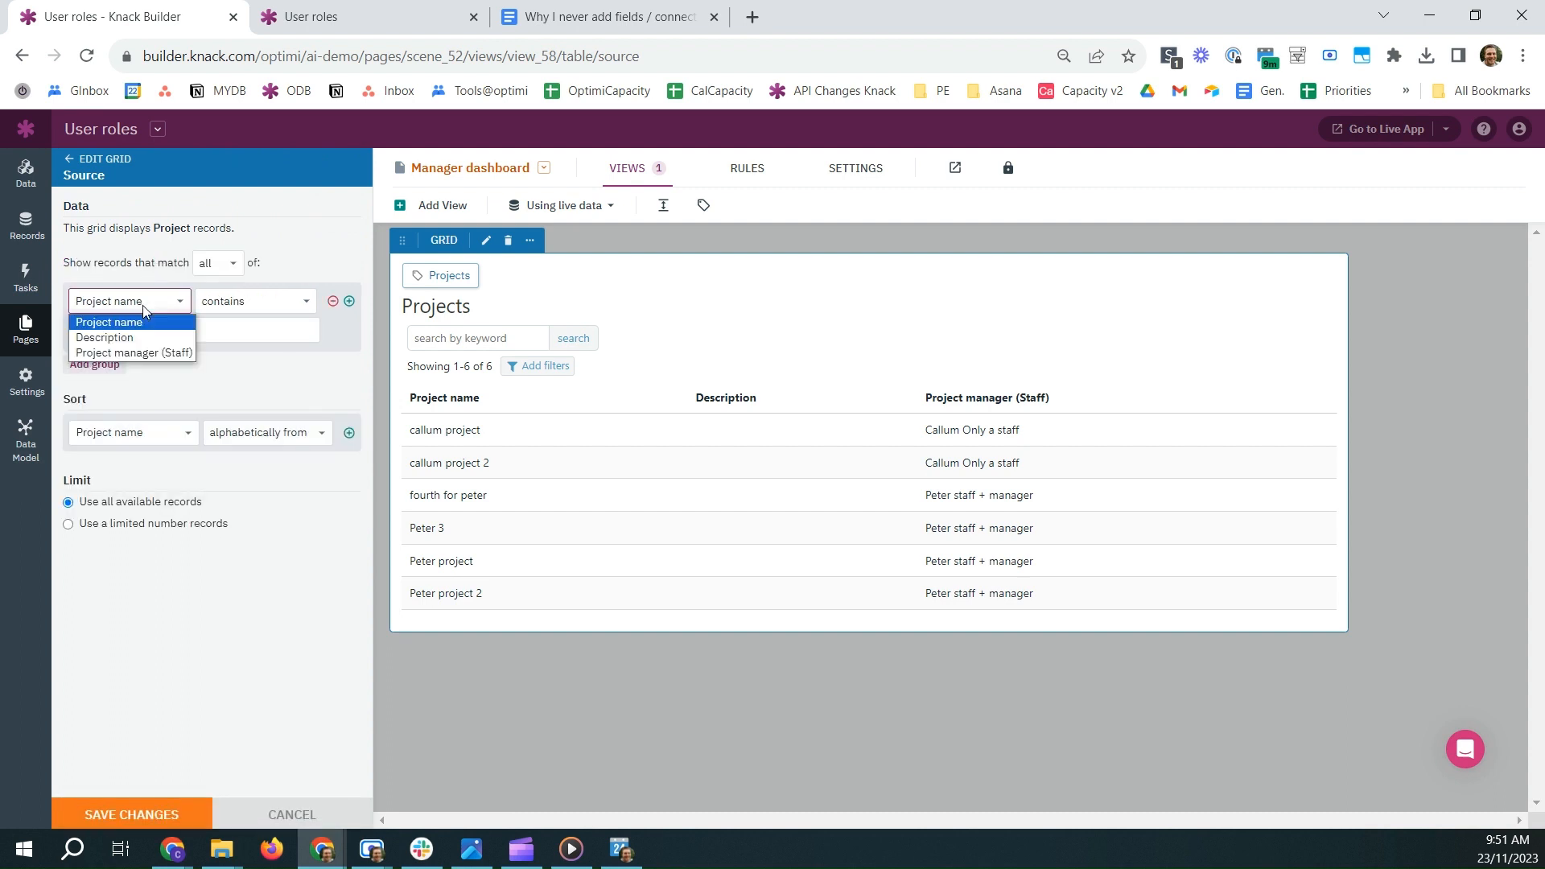
pyautogui.click(150, 355)
pyautogui.click(249, 302)
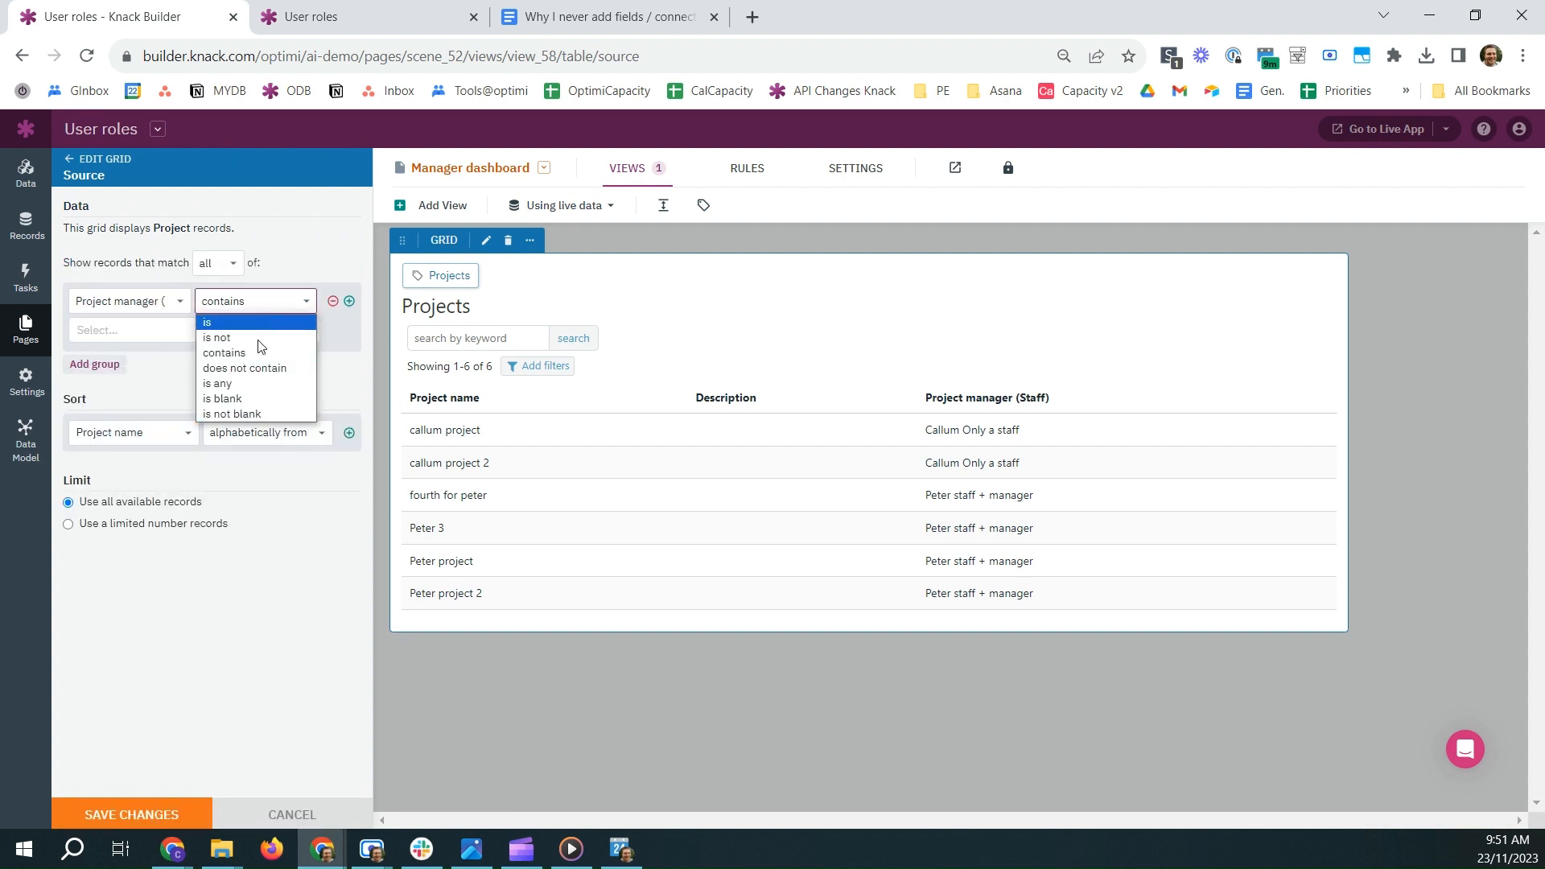
pyautogui.click(263, 245)
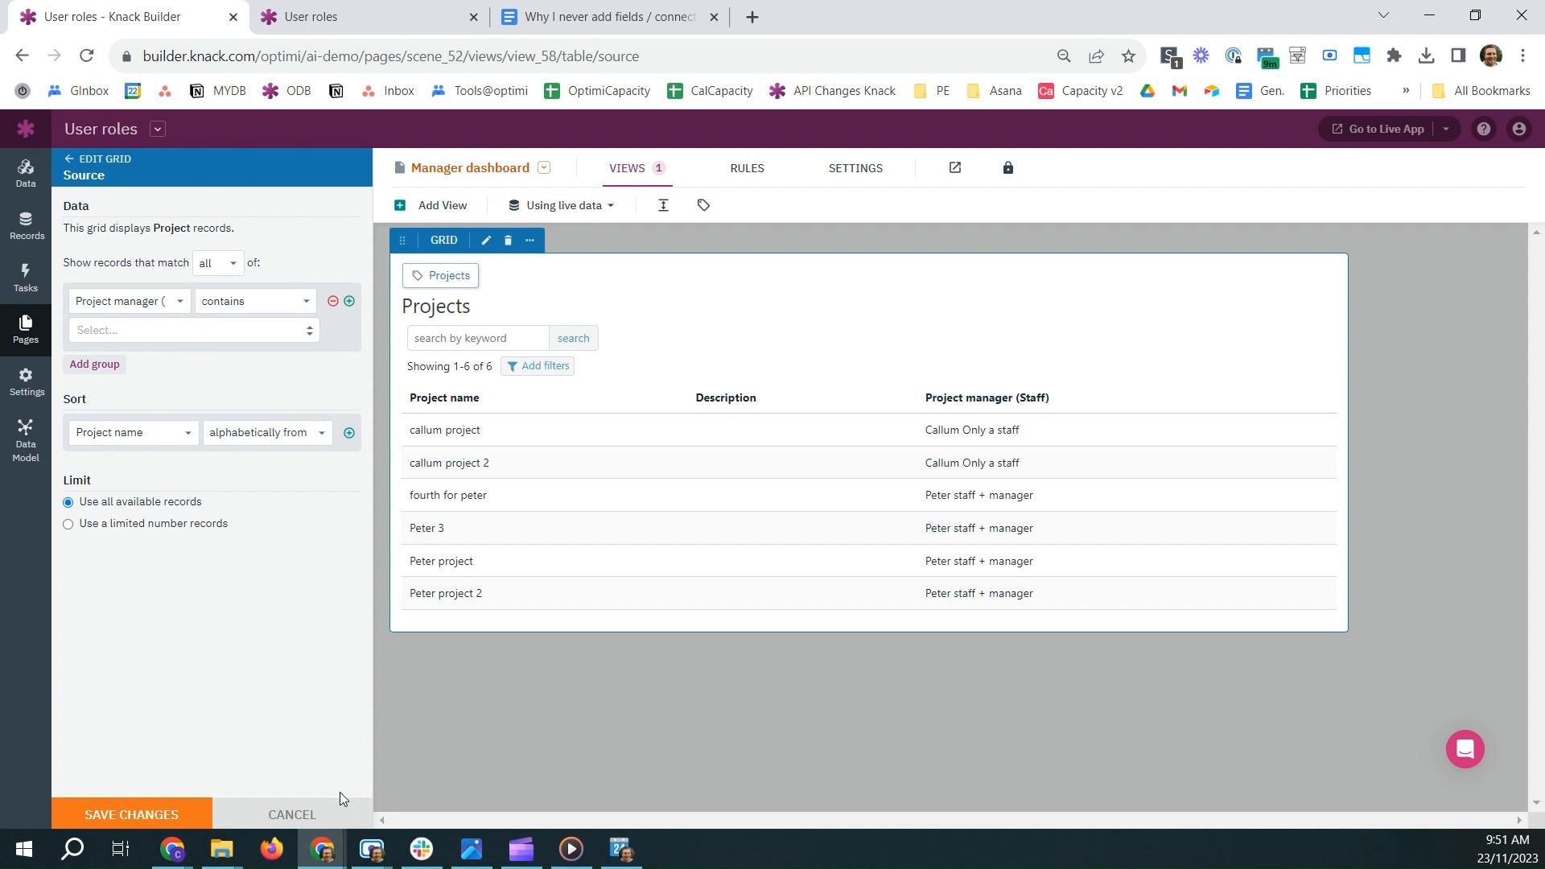
pyautogui.click(313, 807)
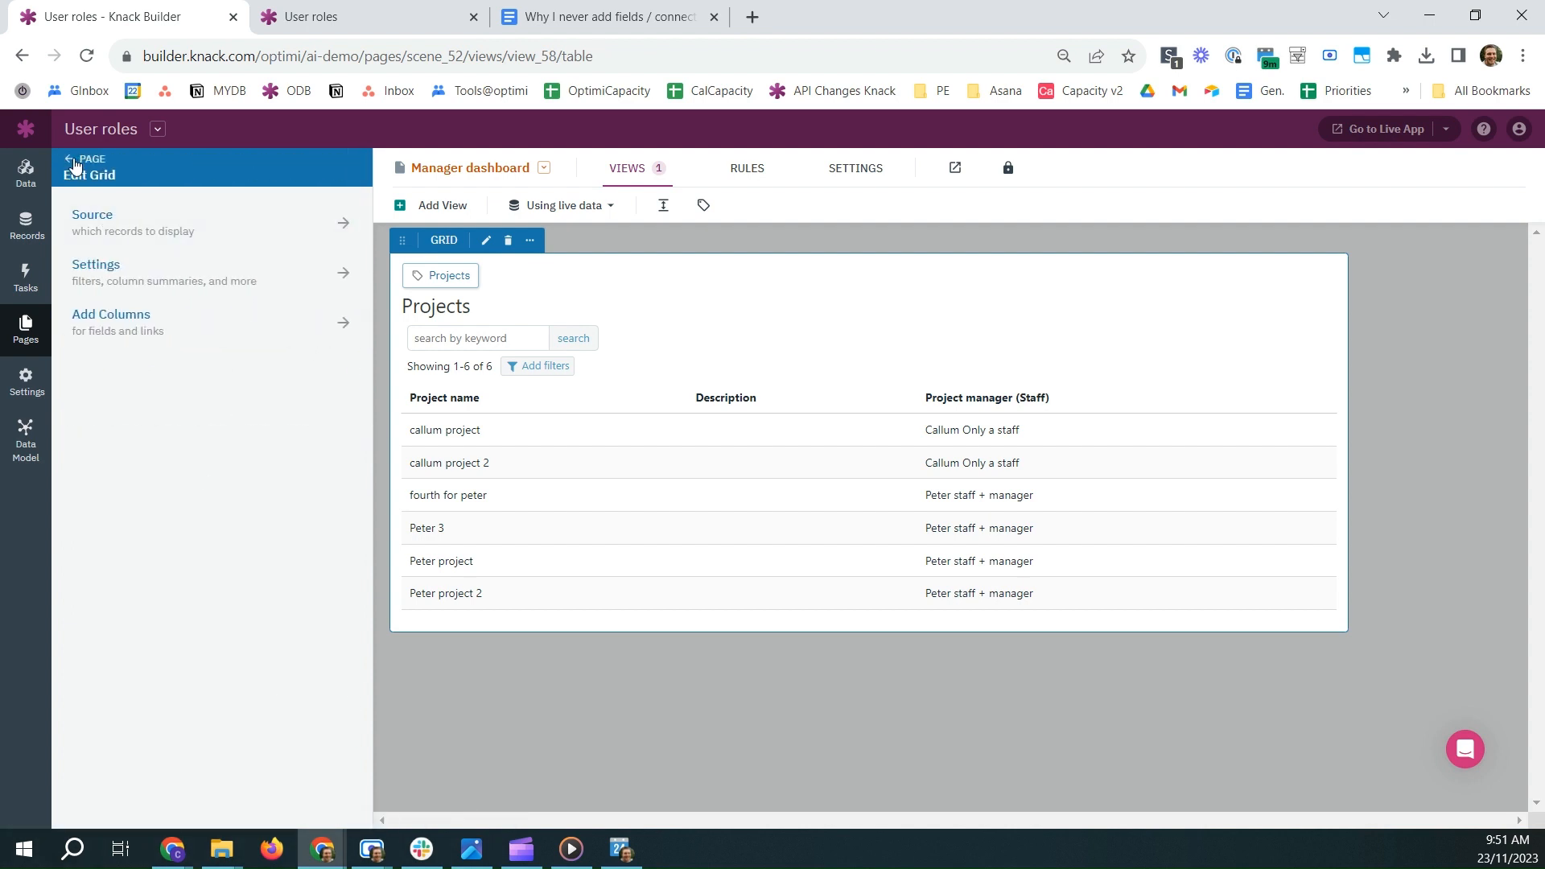
pyautogui.click(75, 163)
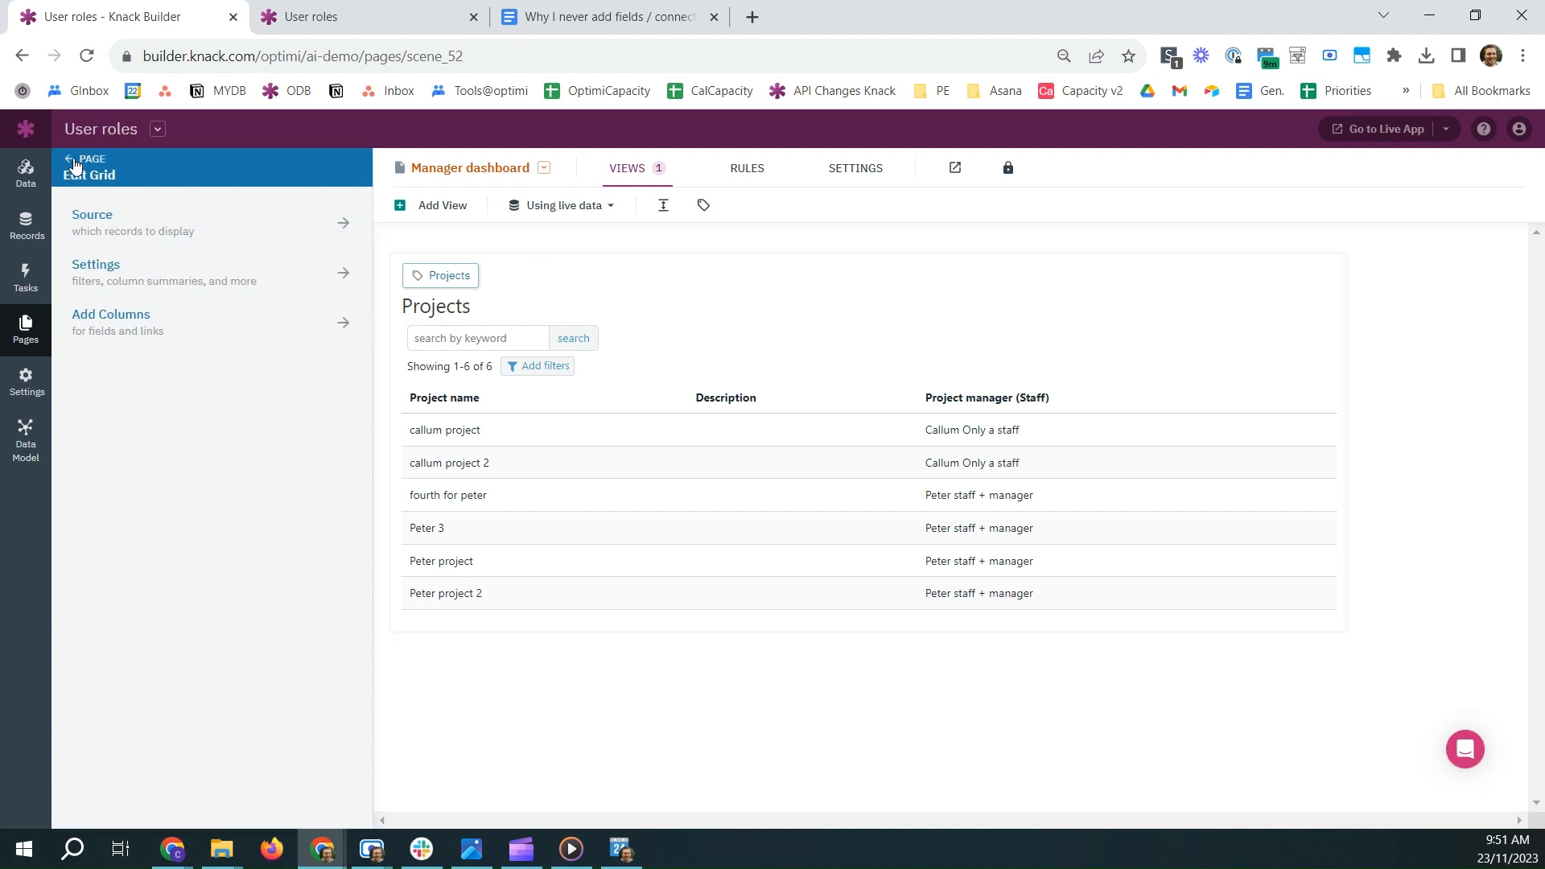
# - Add a form named "Add Project" to the Manager dashboard that inserts a new Projects record
pyautogui.click(453, 208)
pyautogui.click(103, 307)
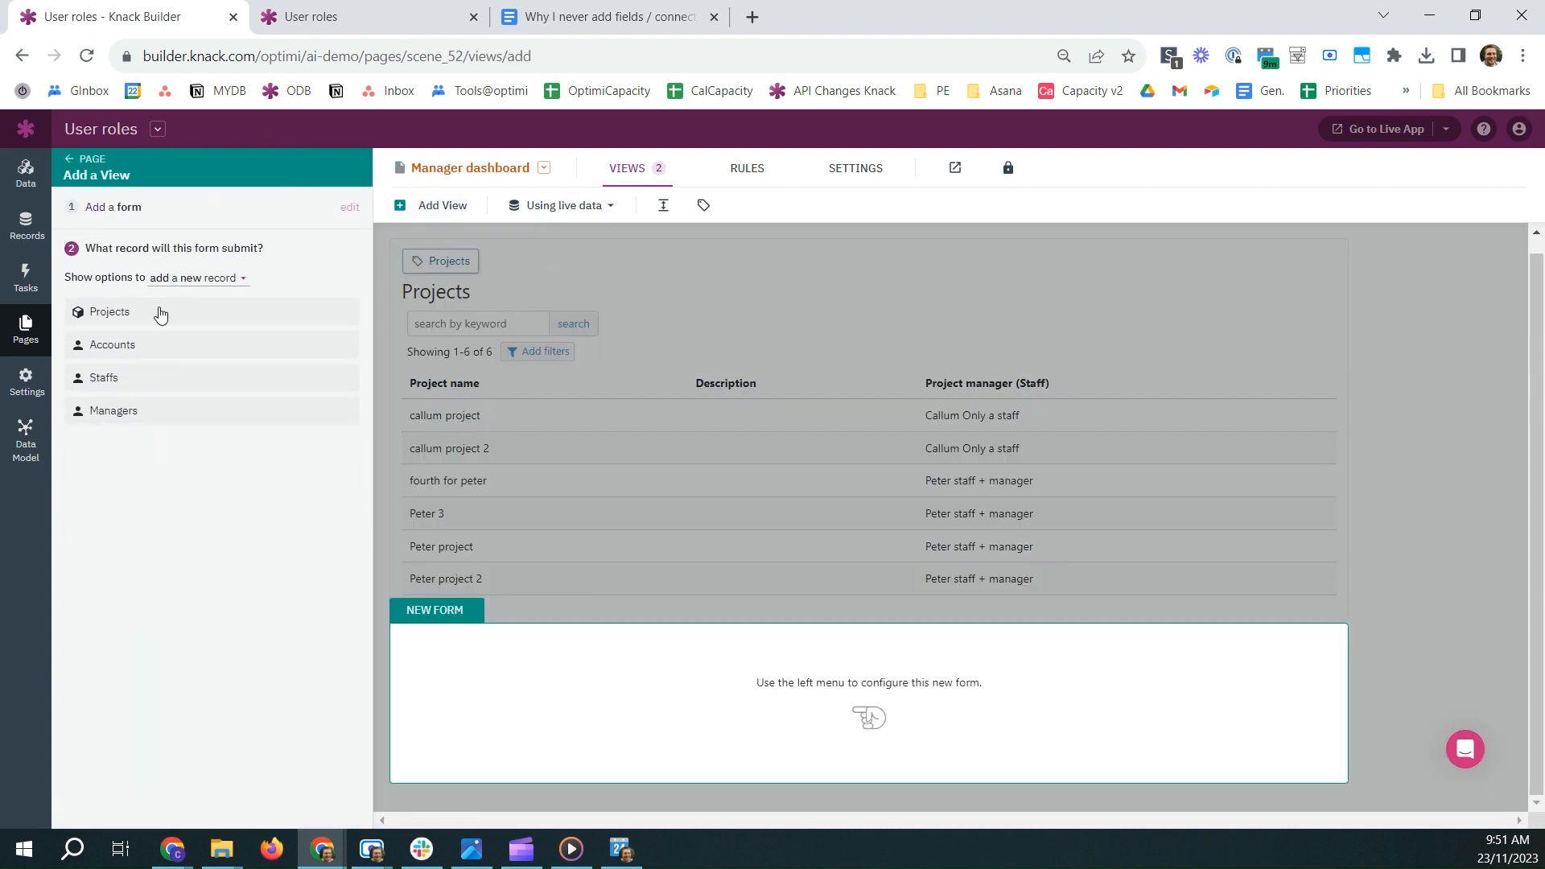
pyautogui.click(161, 313)
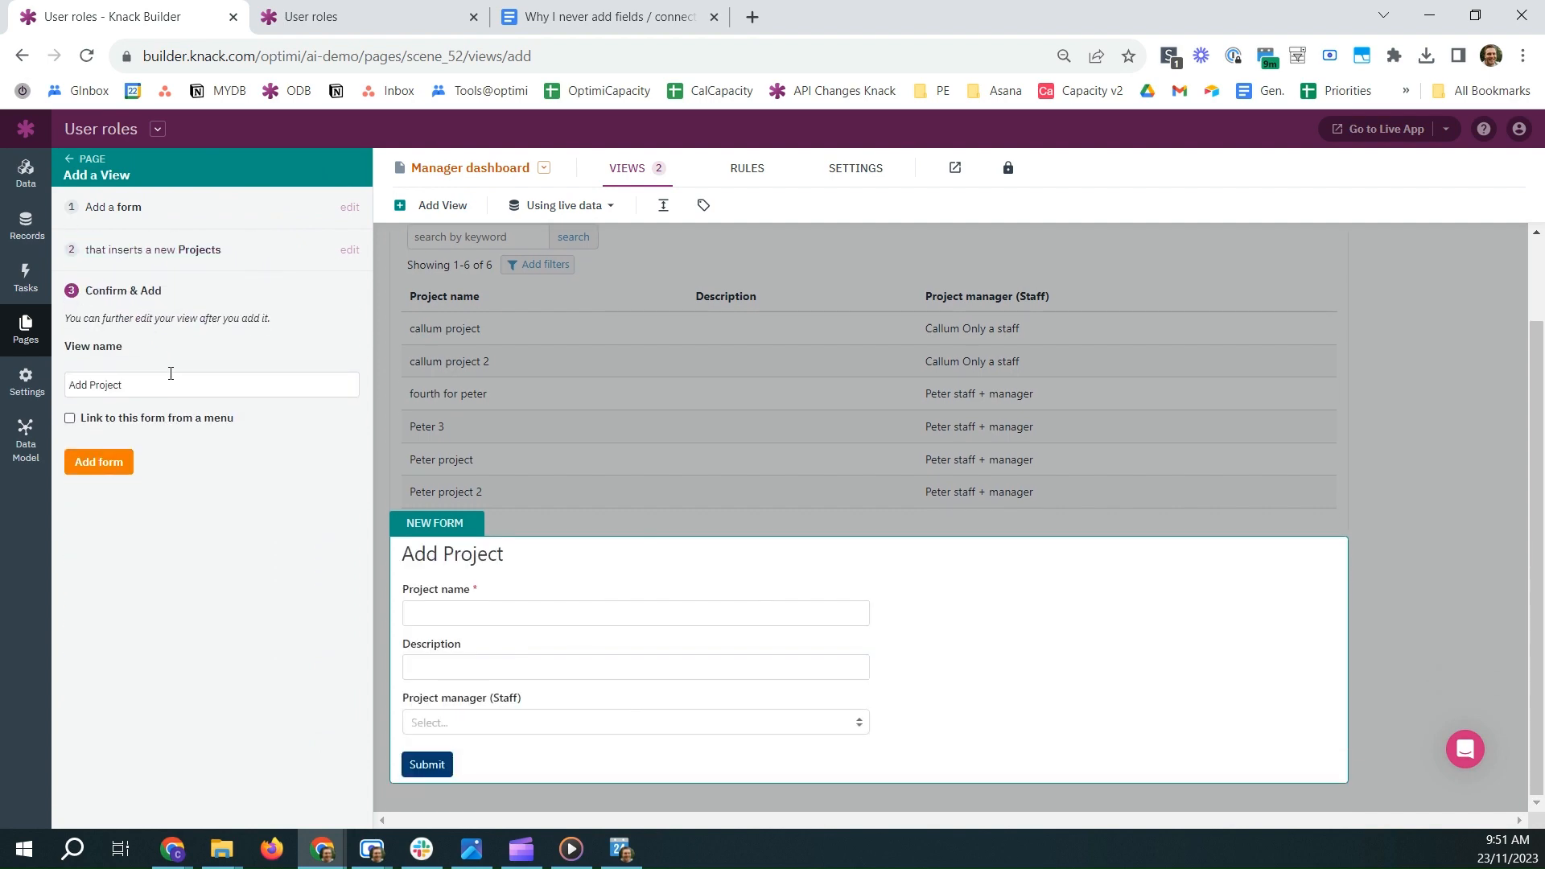
pyautogui.click(109, 465)
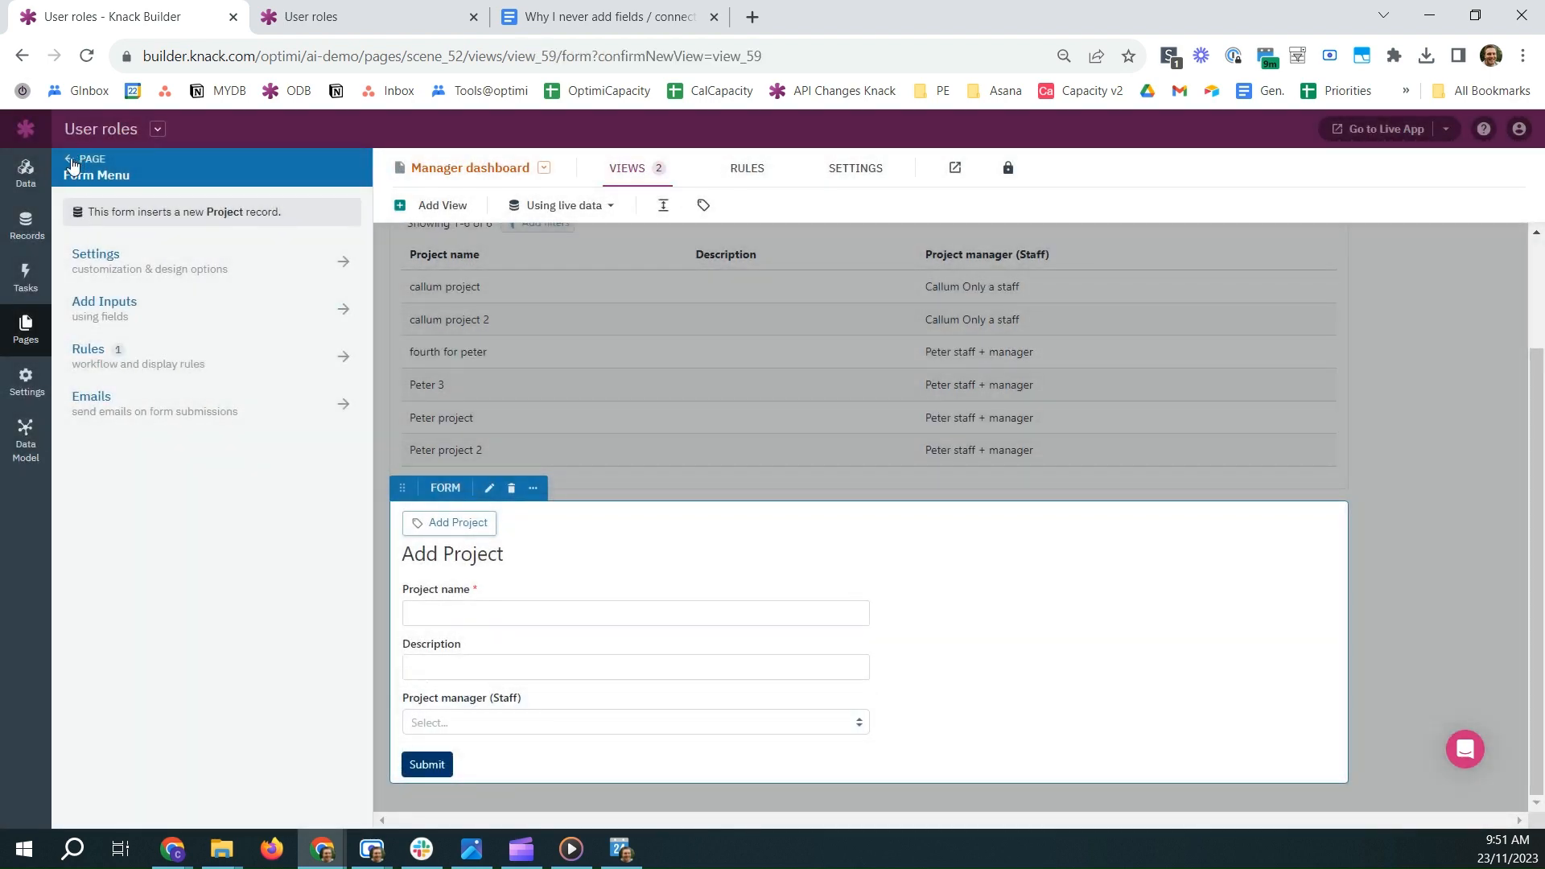
pyautogui.click(72, 164)
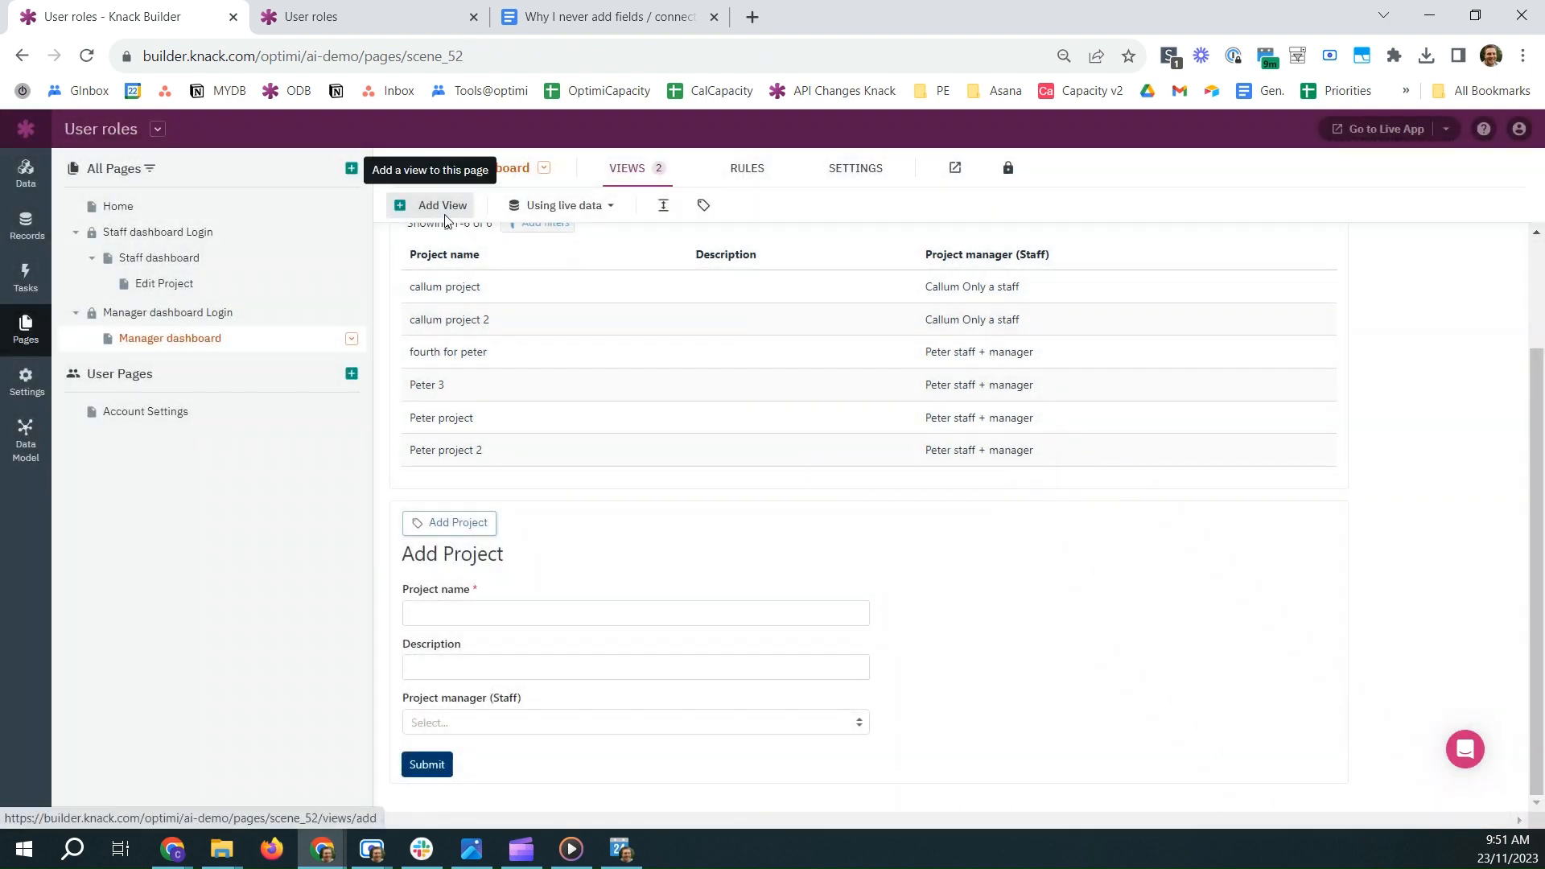
# - Try to add a second form that inserts a new Projects record to the Manager dashboard, and discard it
pyautogui.click(445, 213)
pyautogui.click(107, 307)
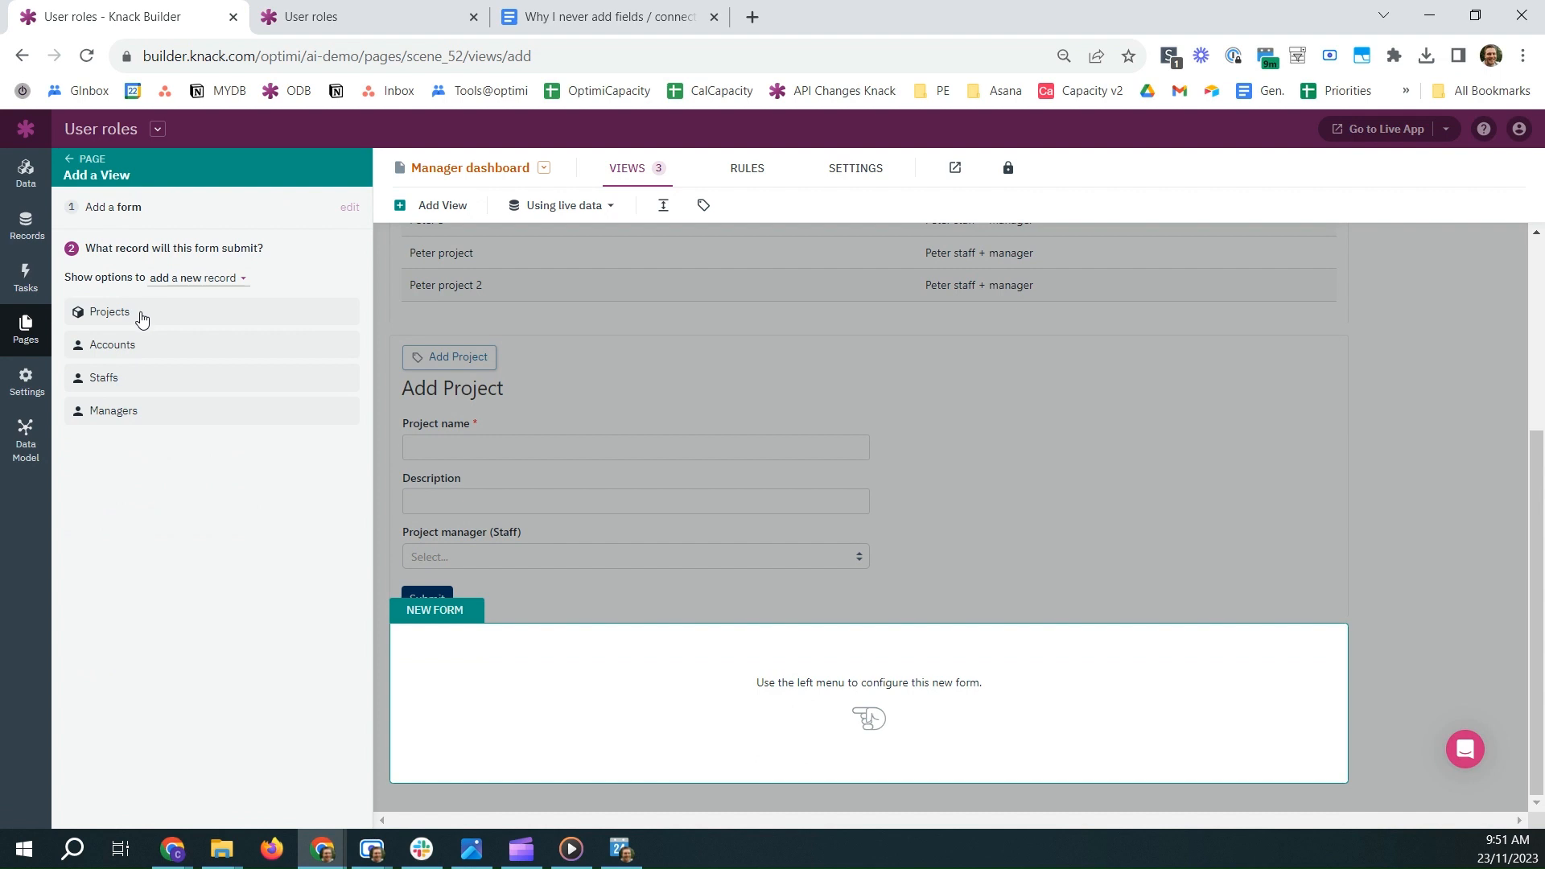
pyautogui.click(142, 319)
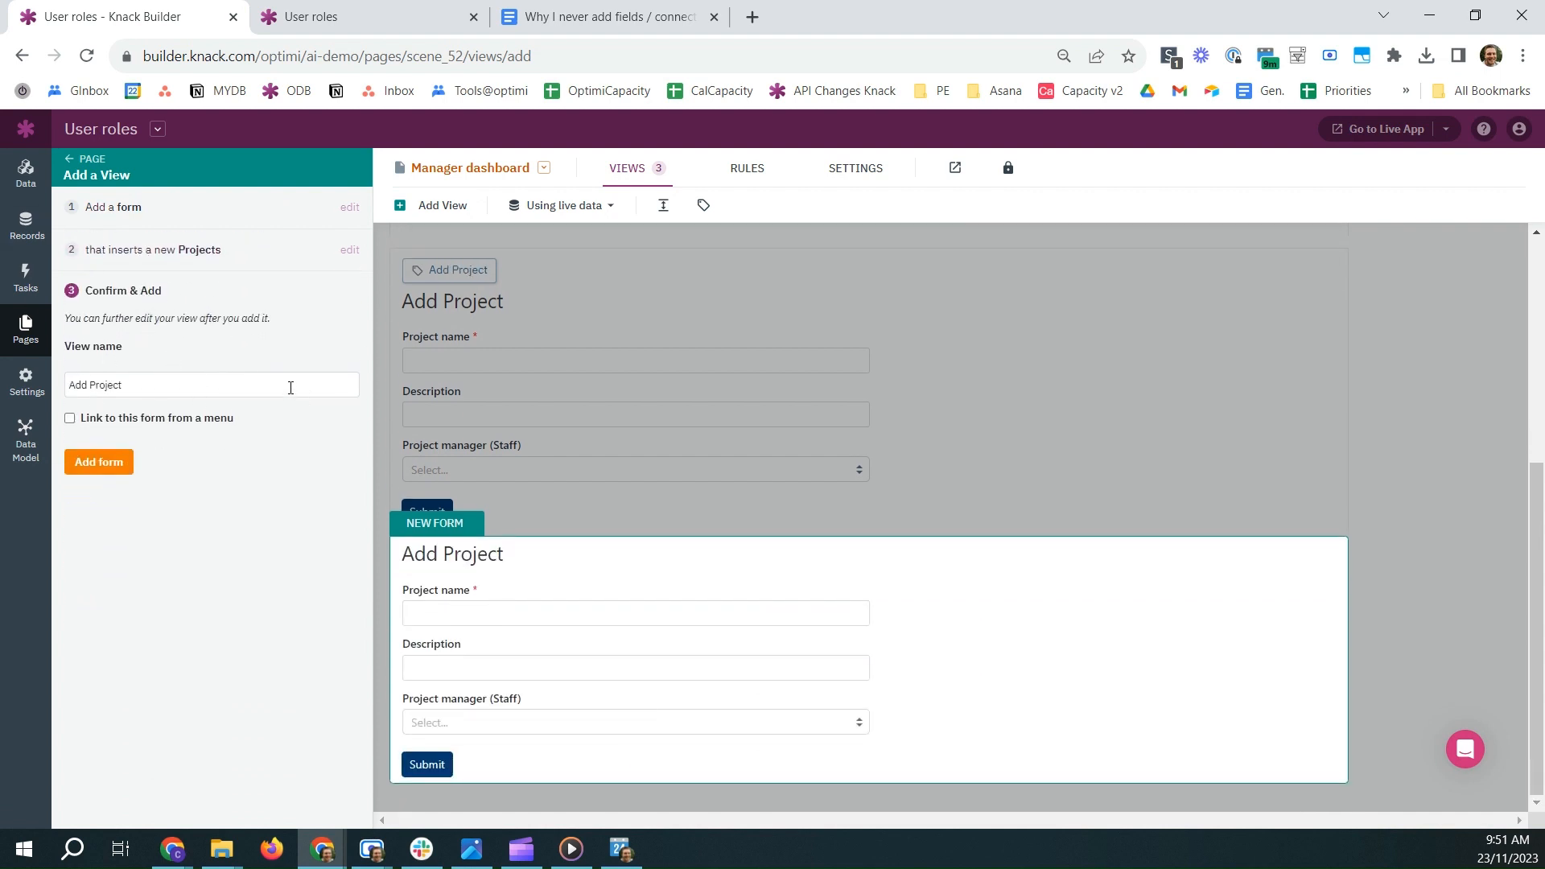
pyautogui.click(67, 162)
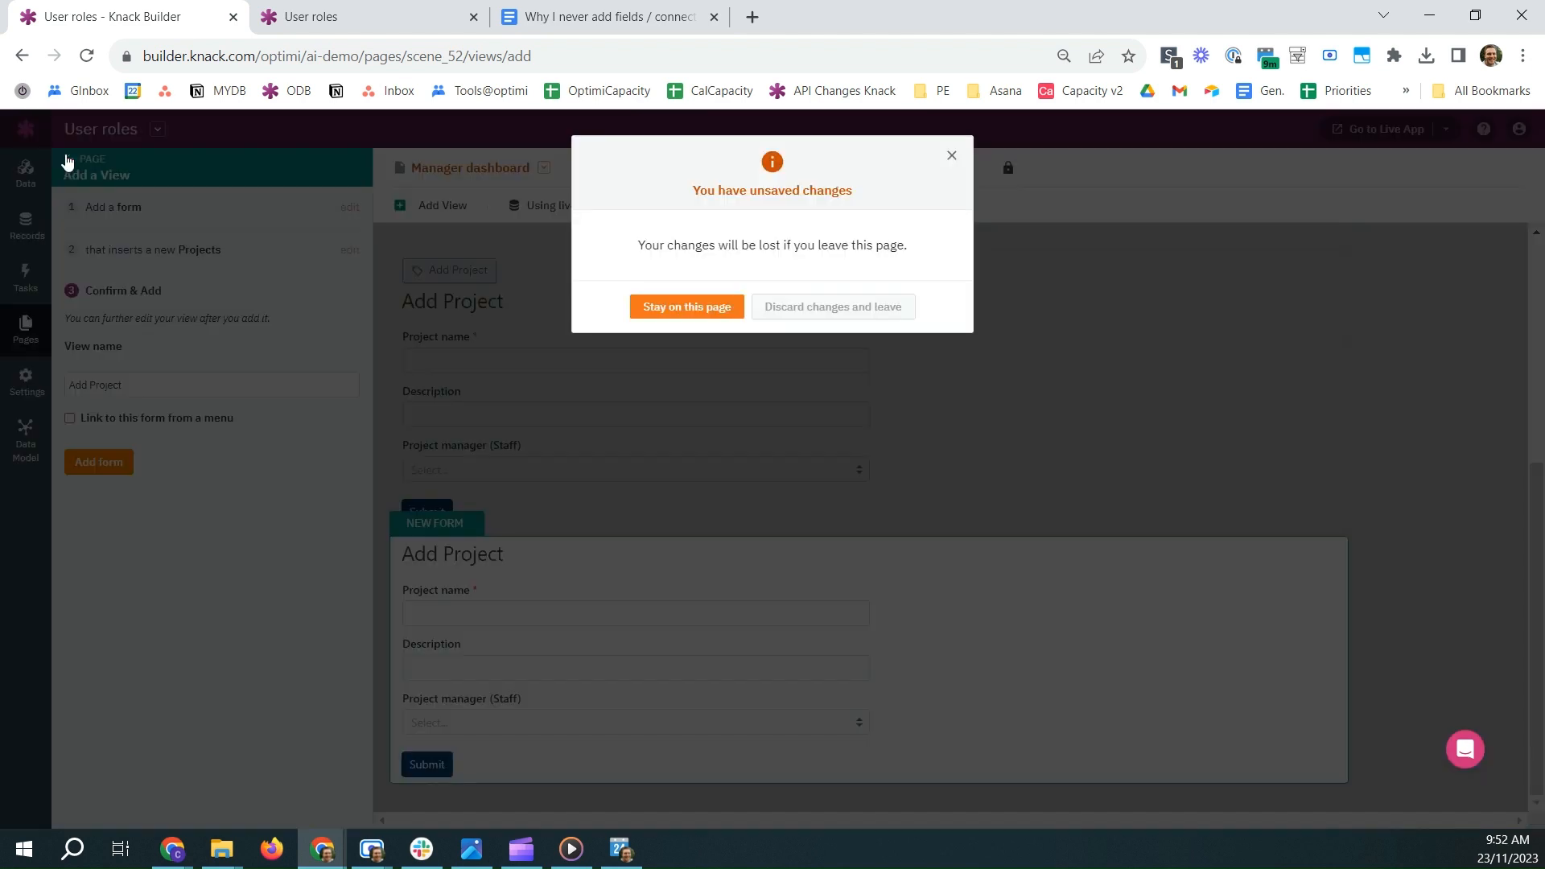
pyautogui.click(802, 307)
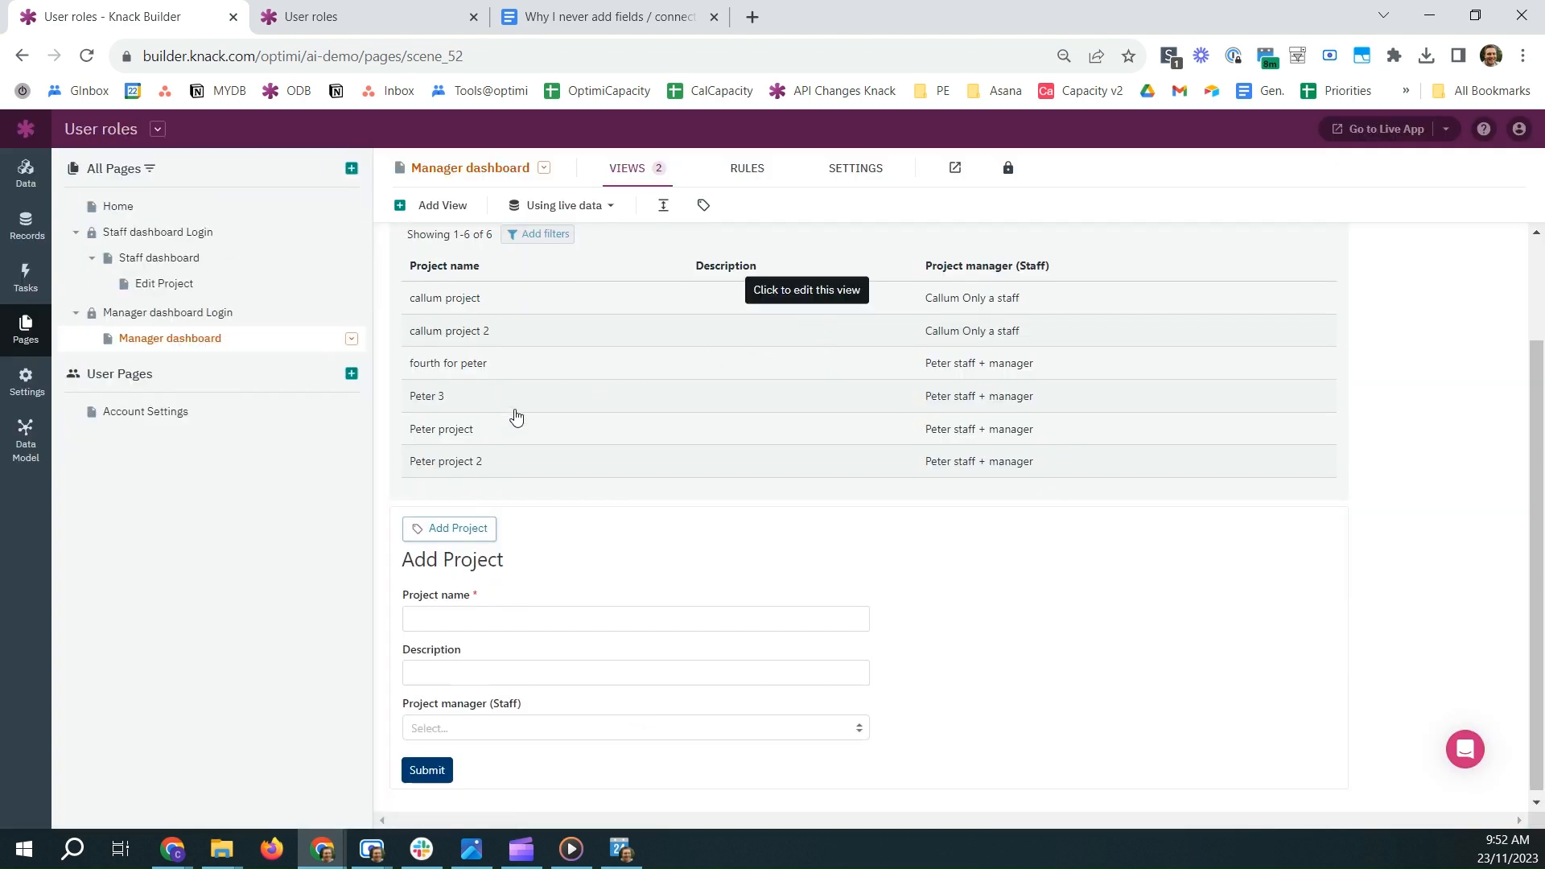
# - Check which user roles have permission in the settings of the Manager dashboard Login form
pyautogui.click(180, 313)
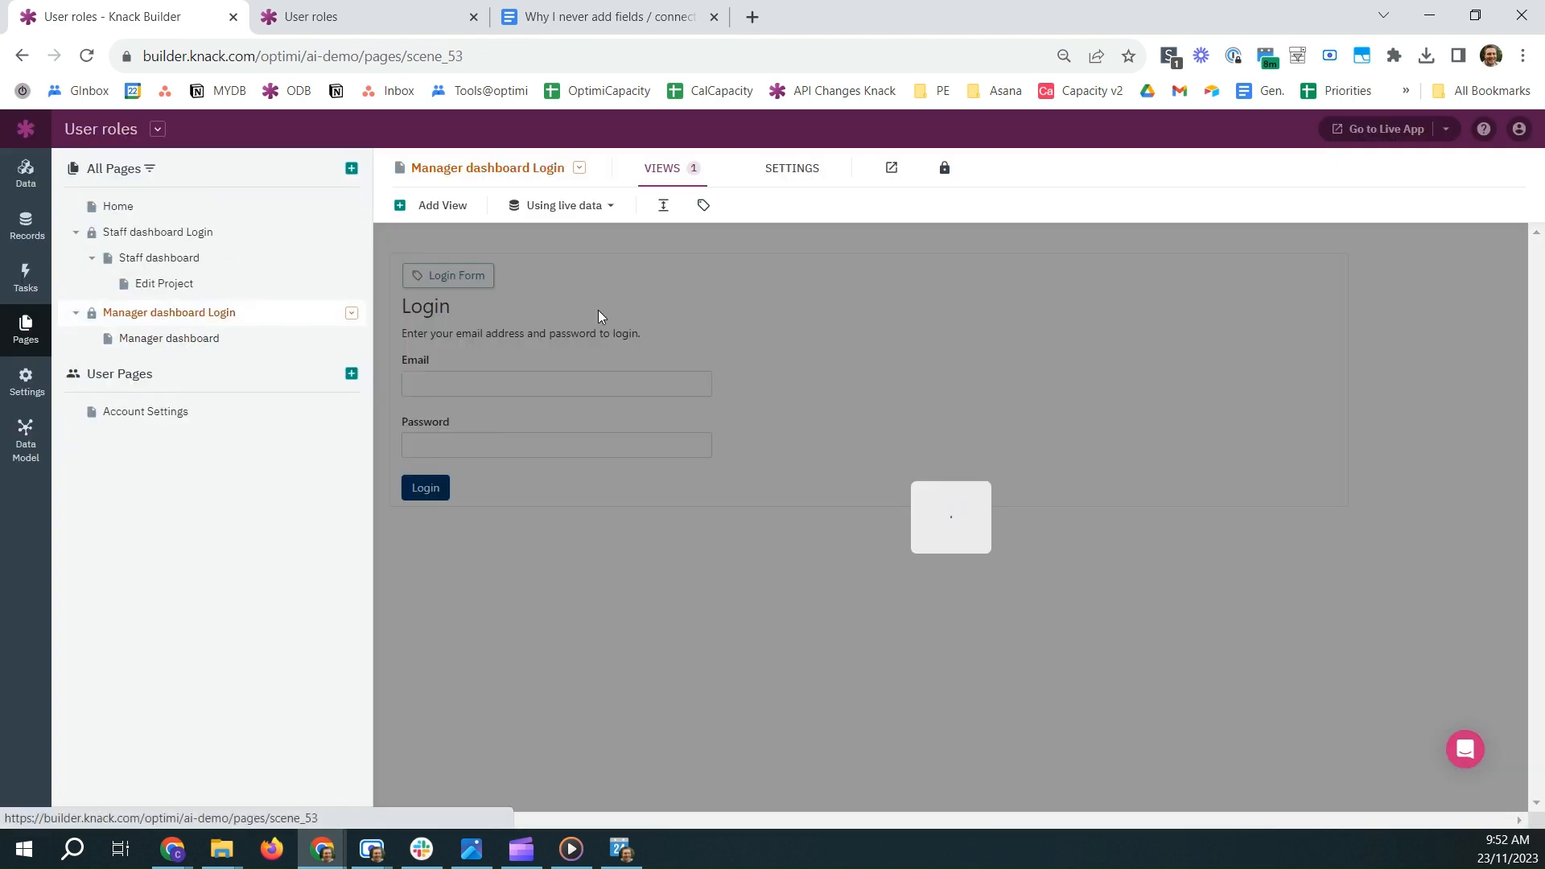
pyautogui.click(624, 314)
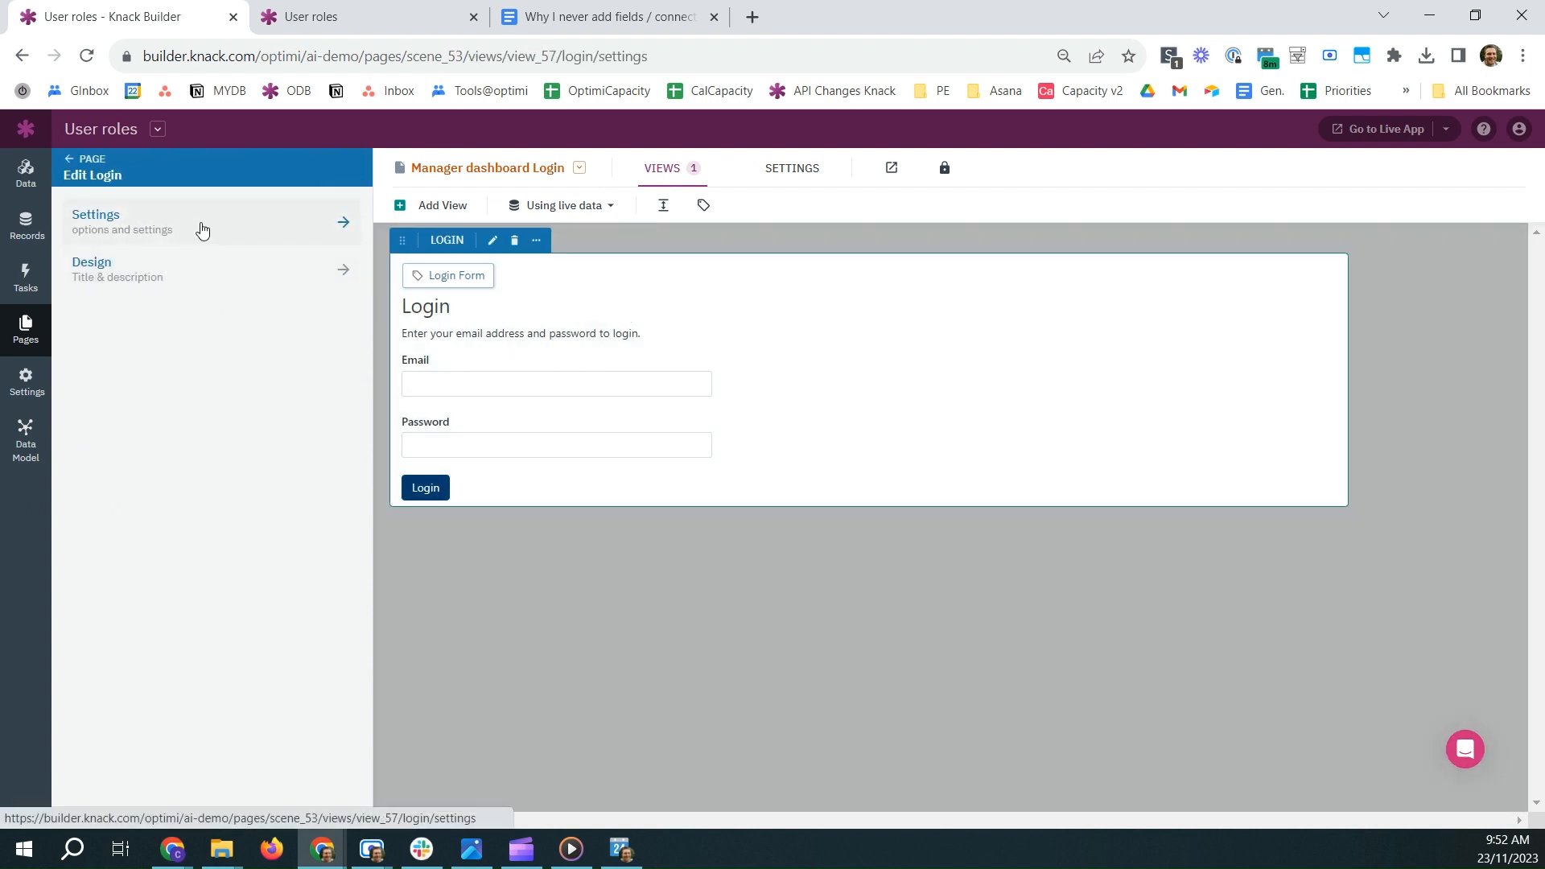
pyautogui.click(201, 231)
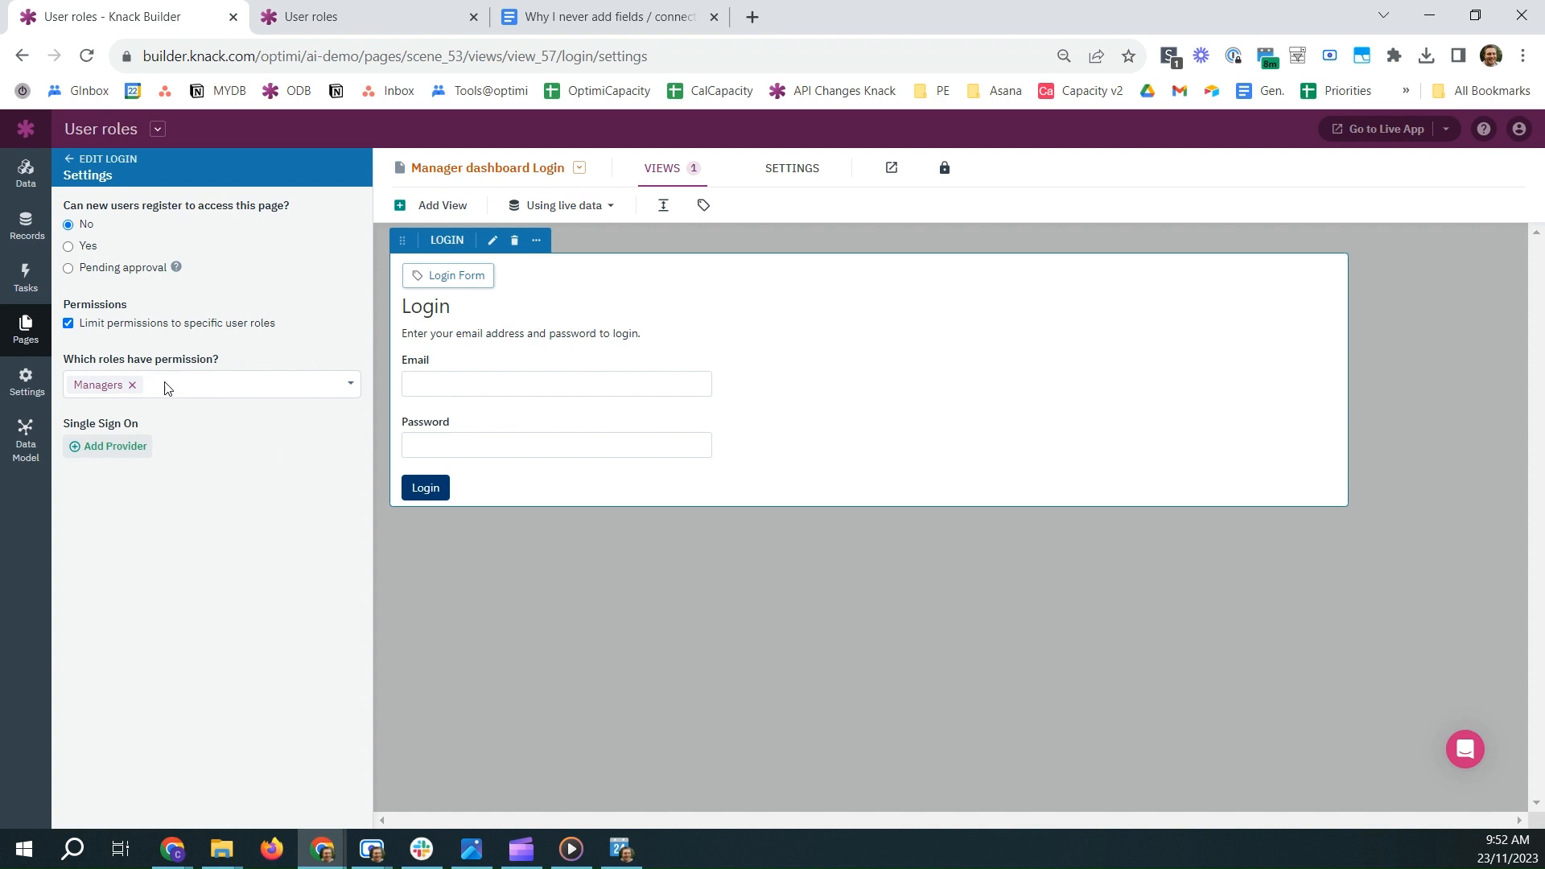
# - Compare the records of the Staff, Managers and Accounts roles, including their User Roles and Job title columns, with the Projects records
pyautogui.click(26, 173)
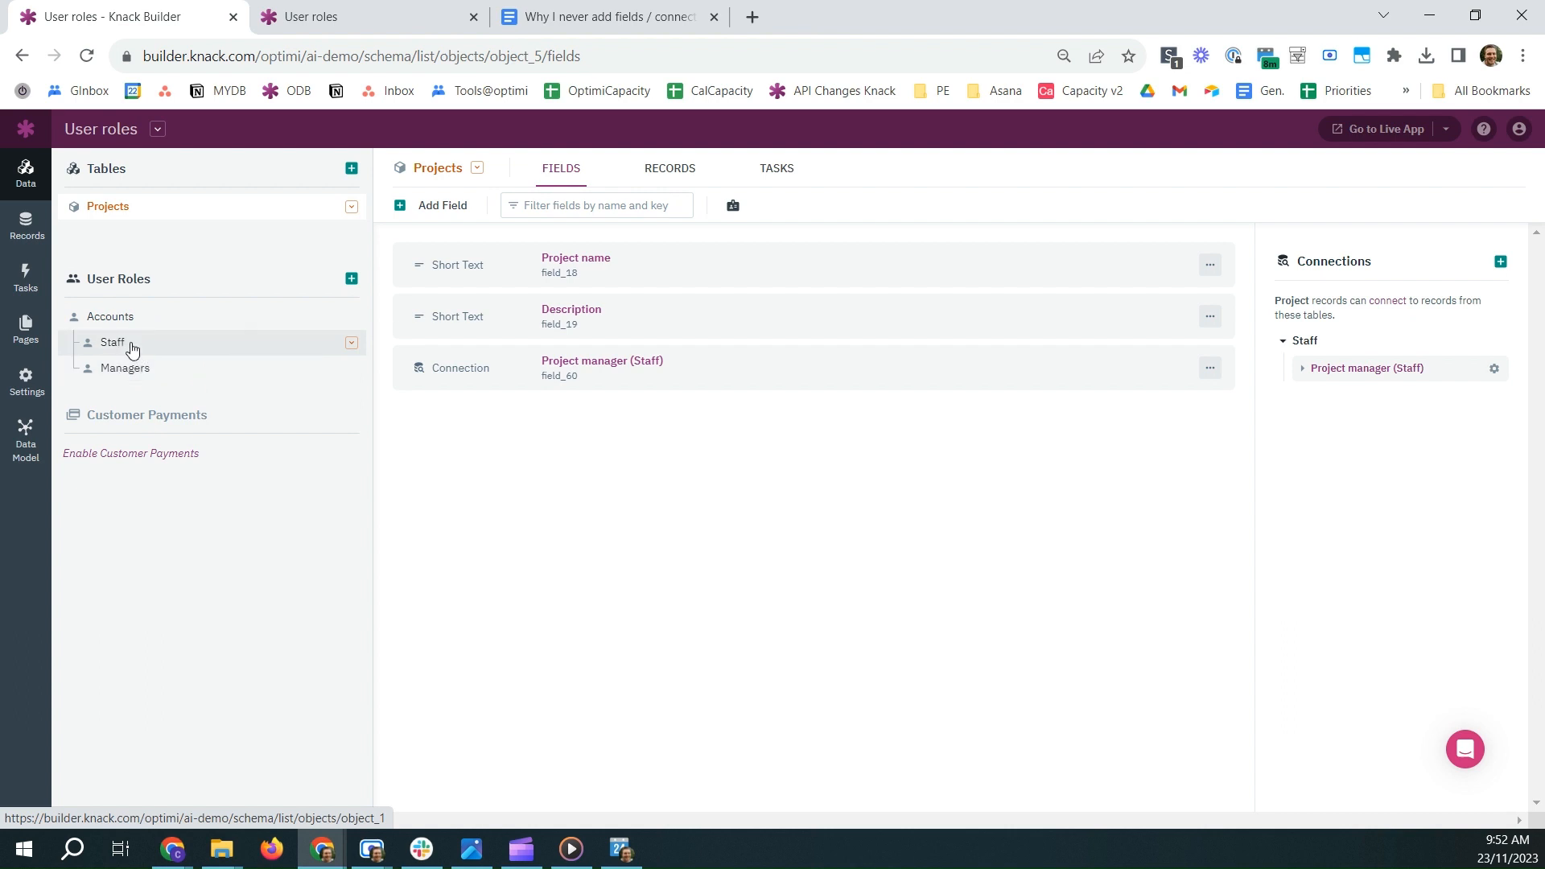
pyautogui.click(114, 342)
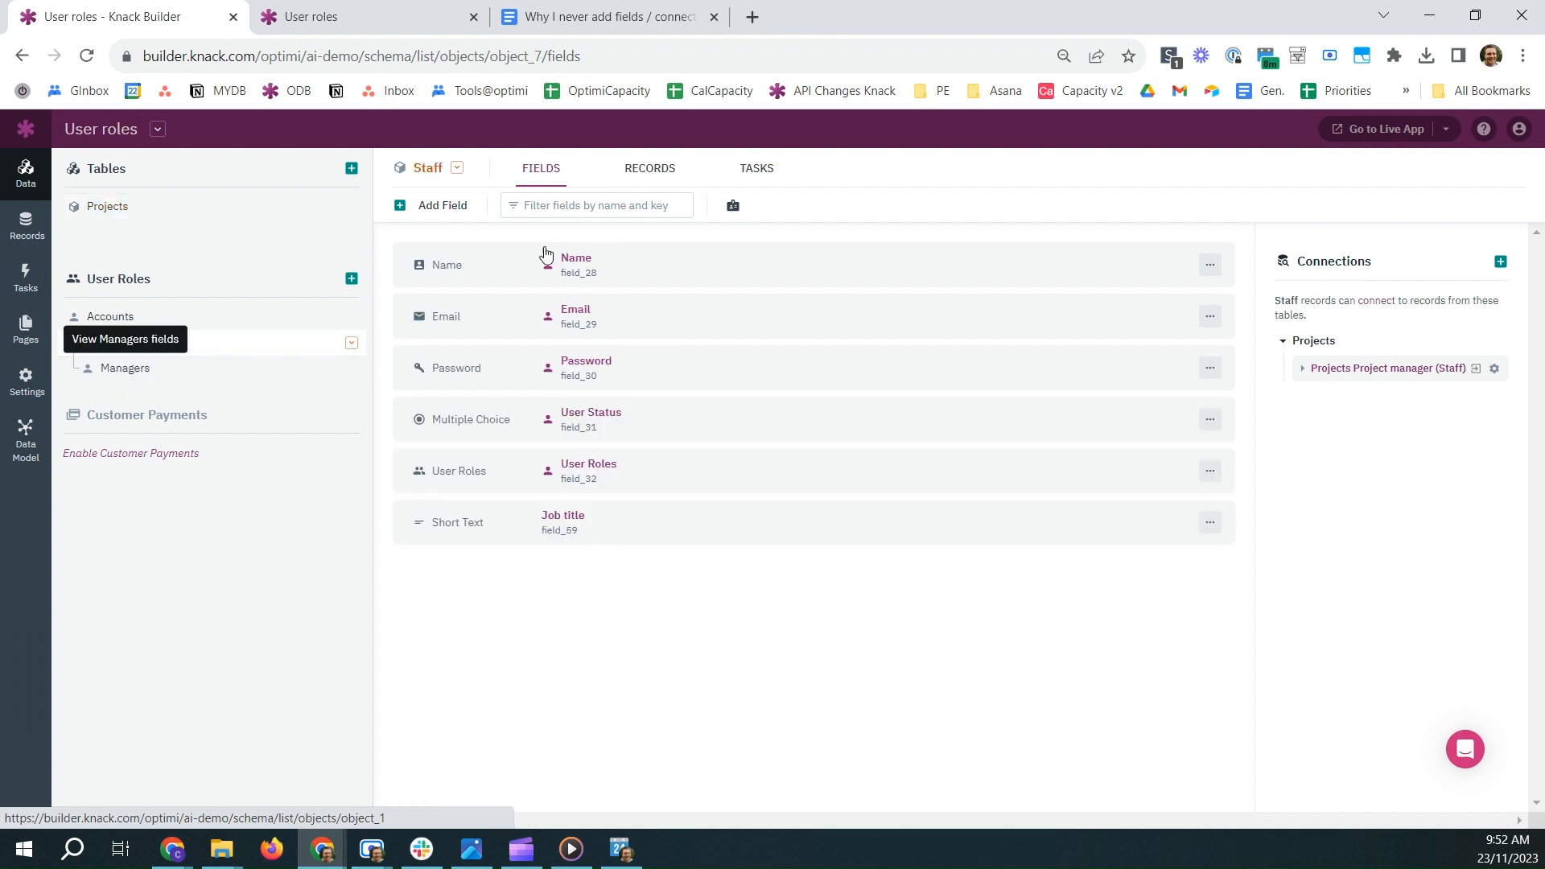
pyautogui.click(644, 171)
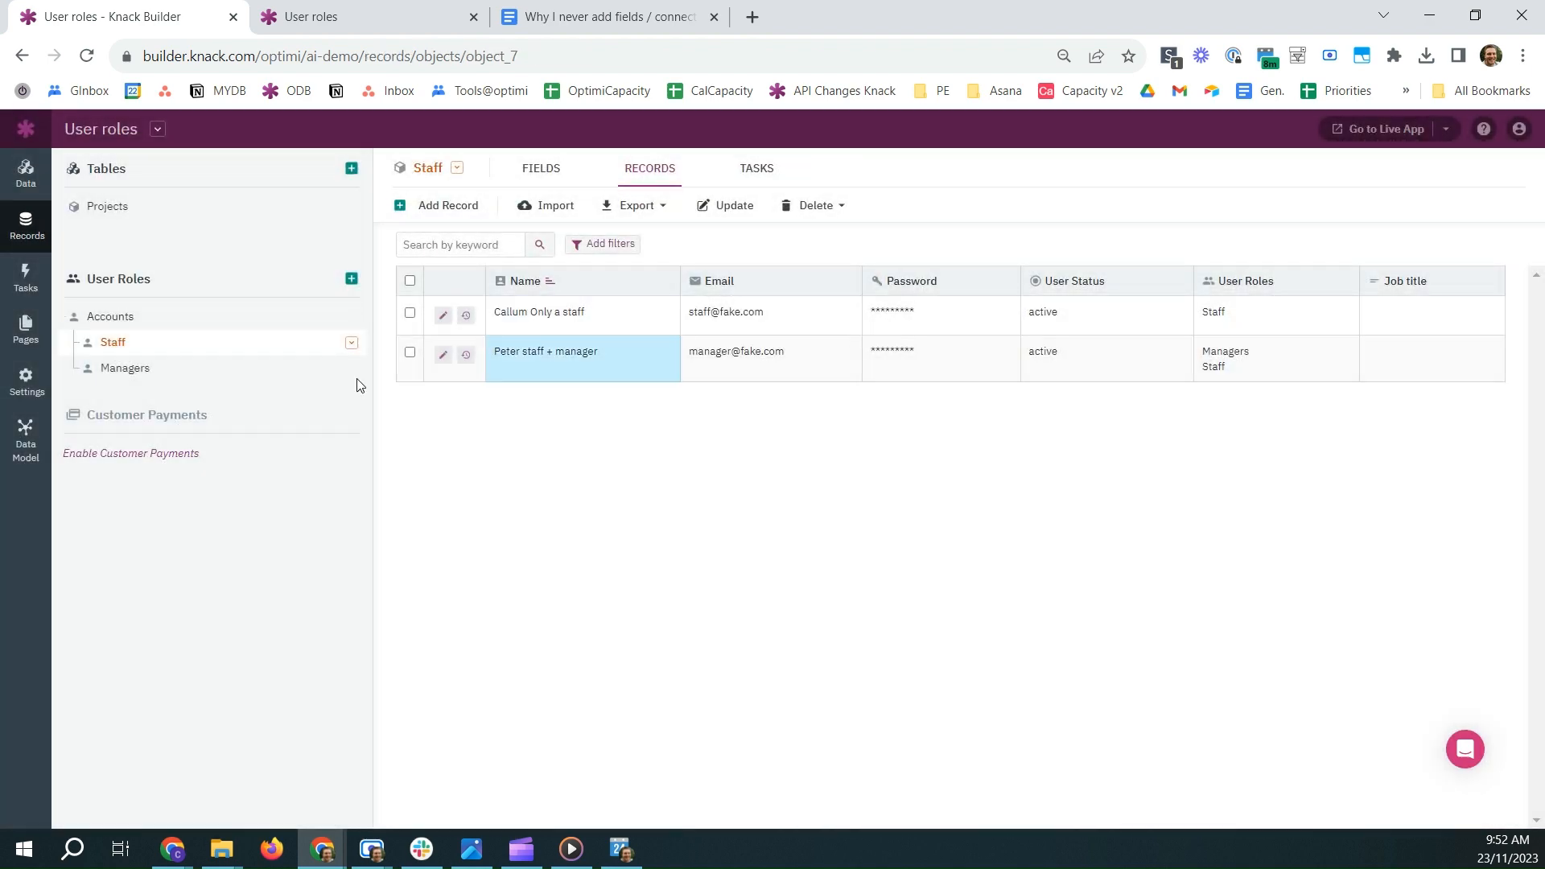
pyautogui.click(144, 368)
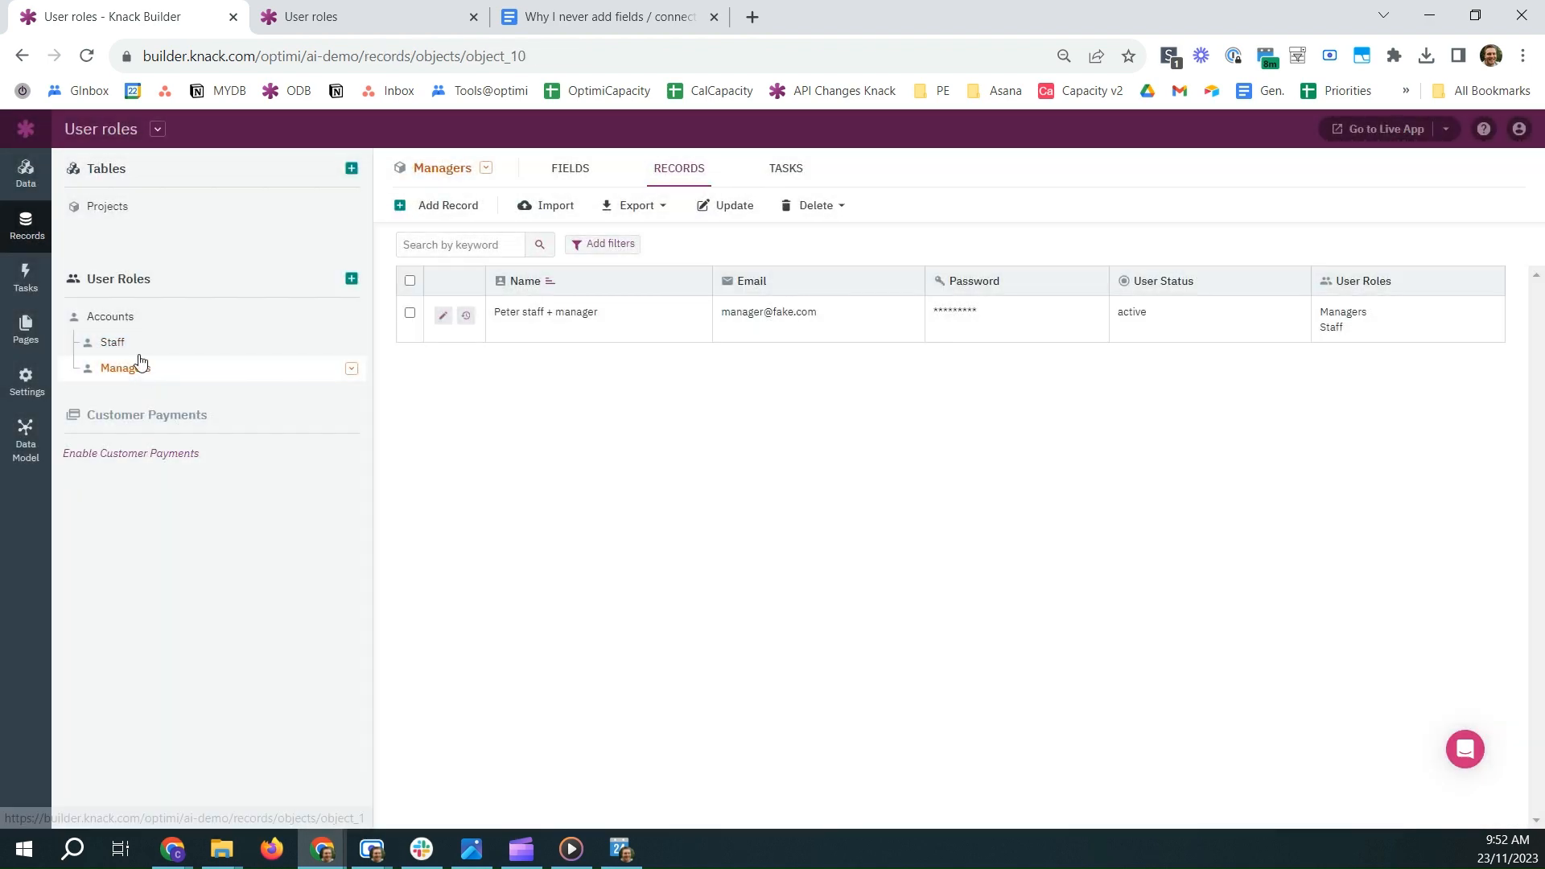
pyautogui.click(122, 345)
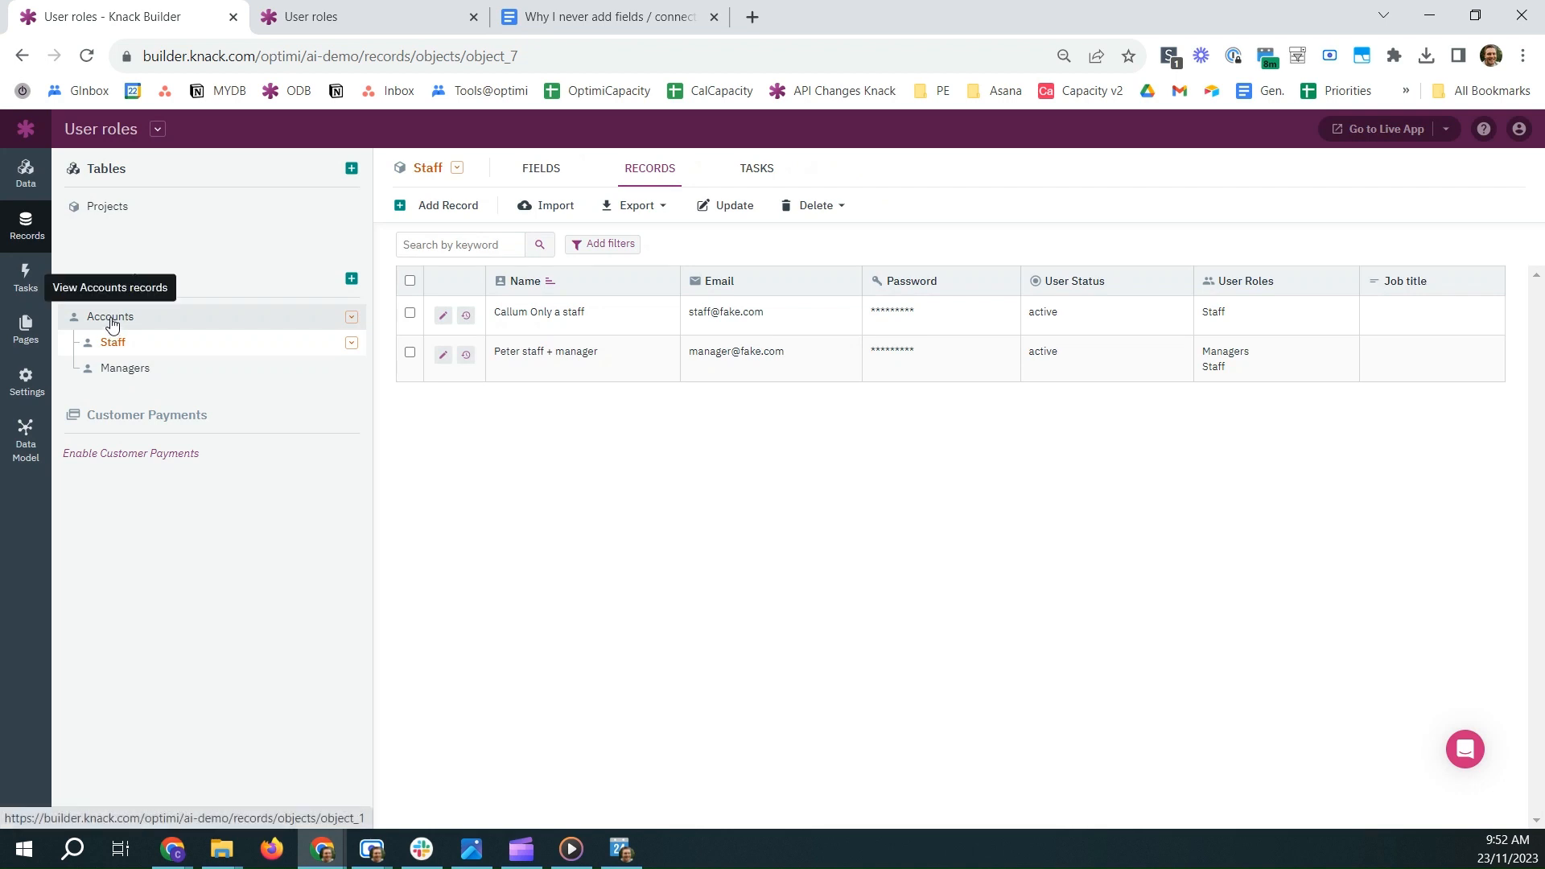
pyautogui.click(113, 320)
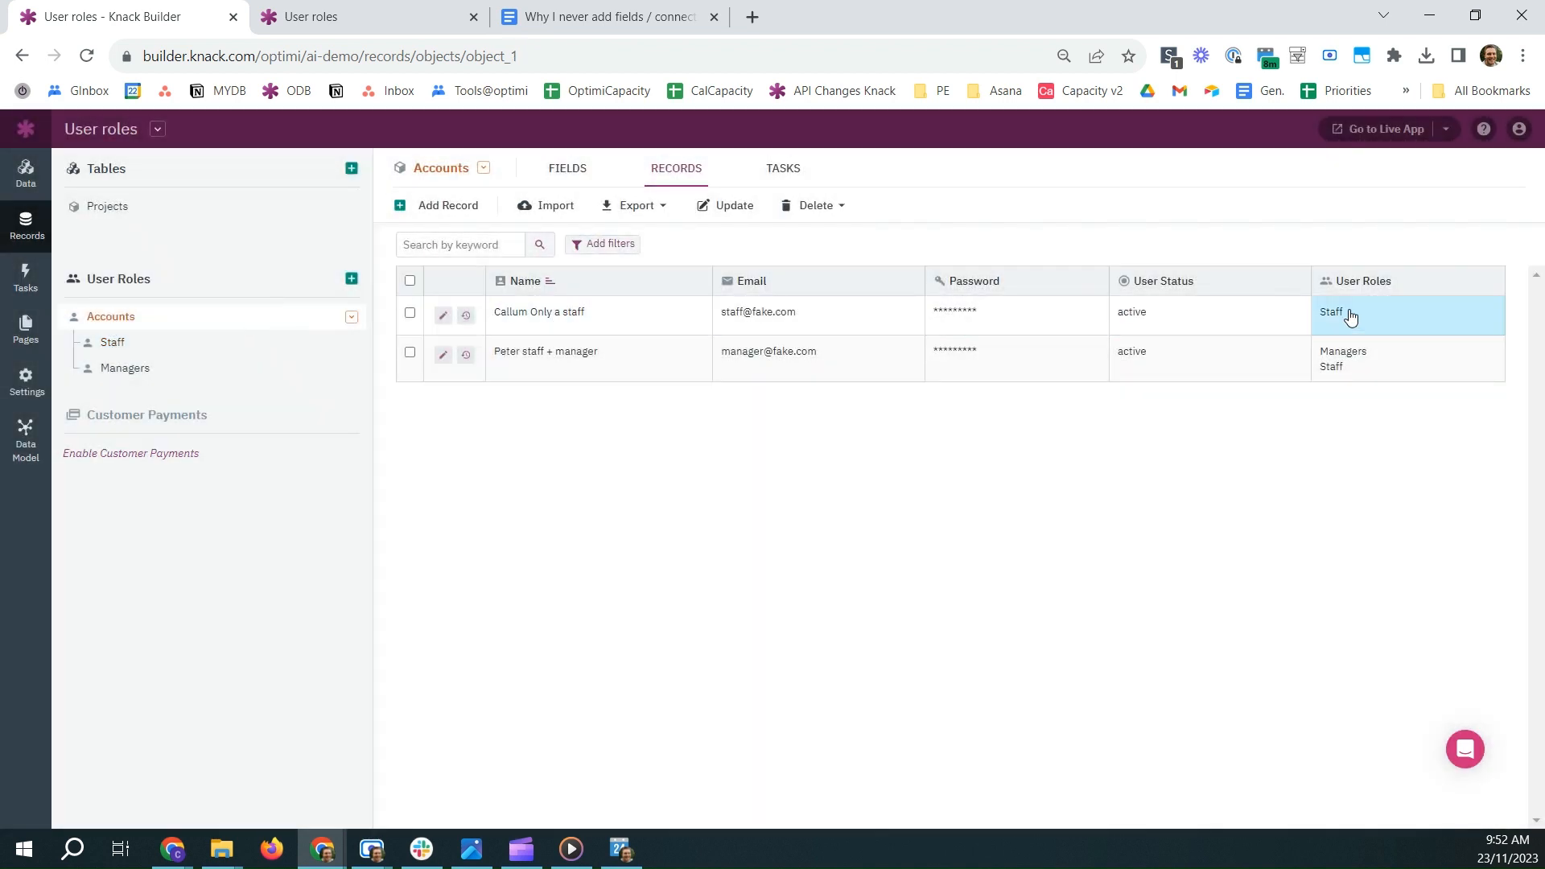
pyautogui.click(160, 346)
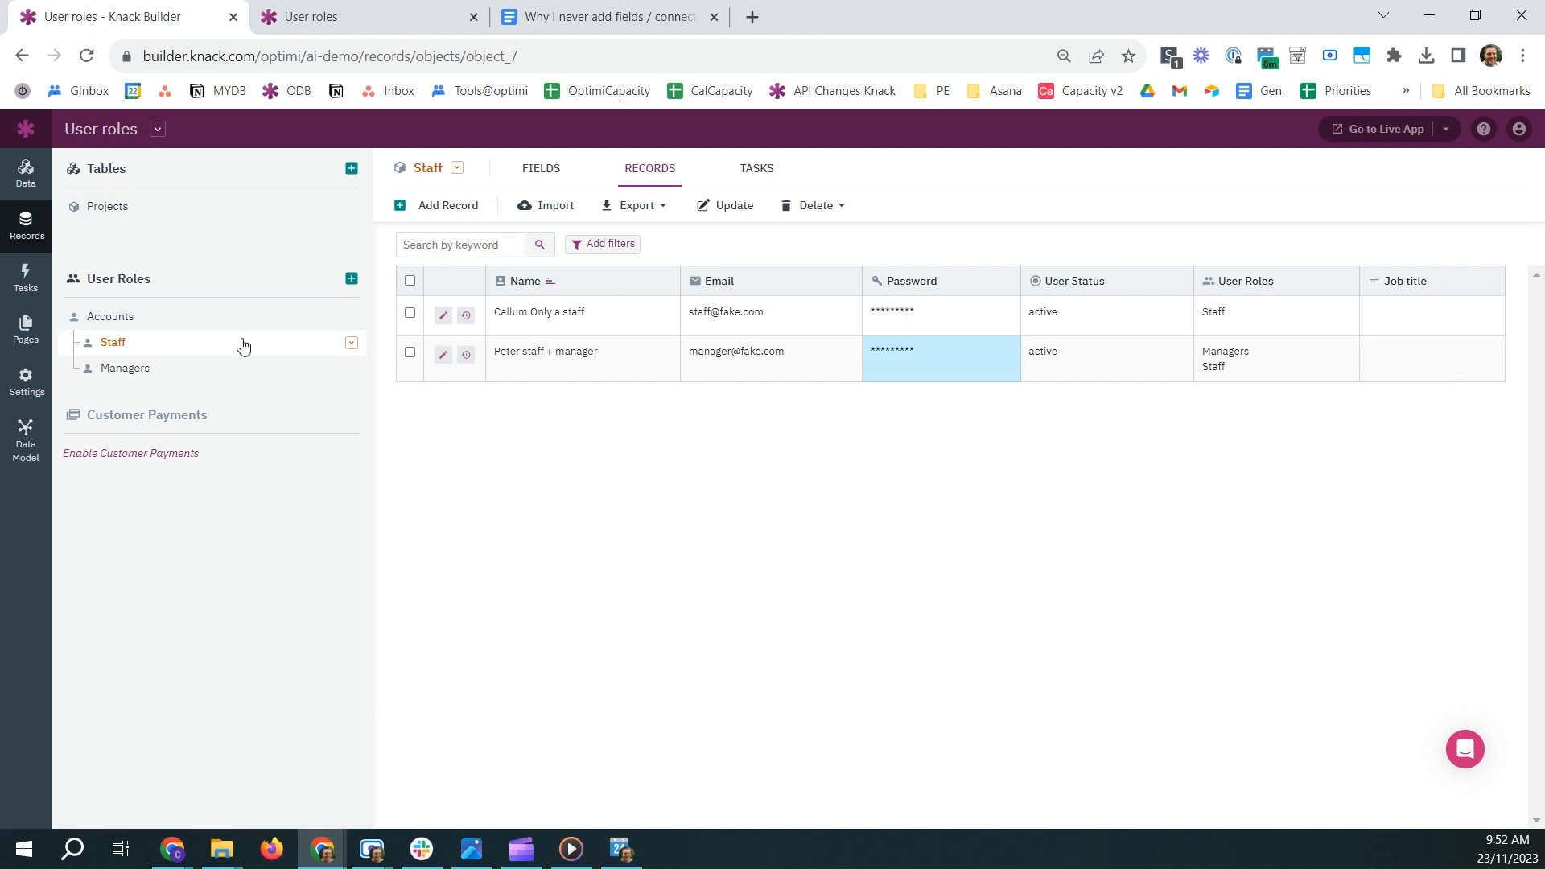
pyautogui.click(97, 208)
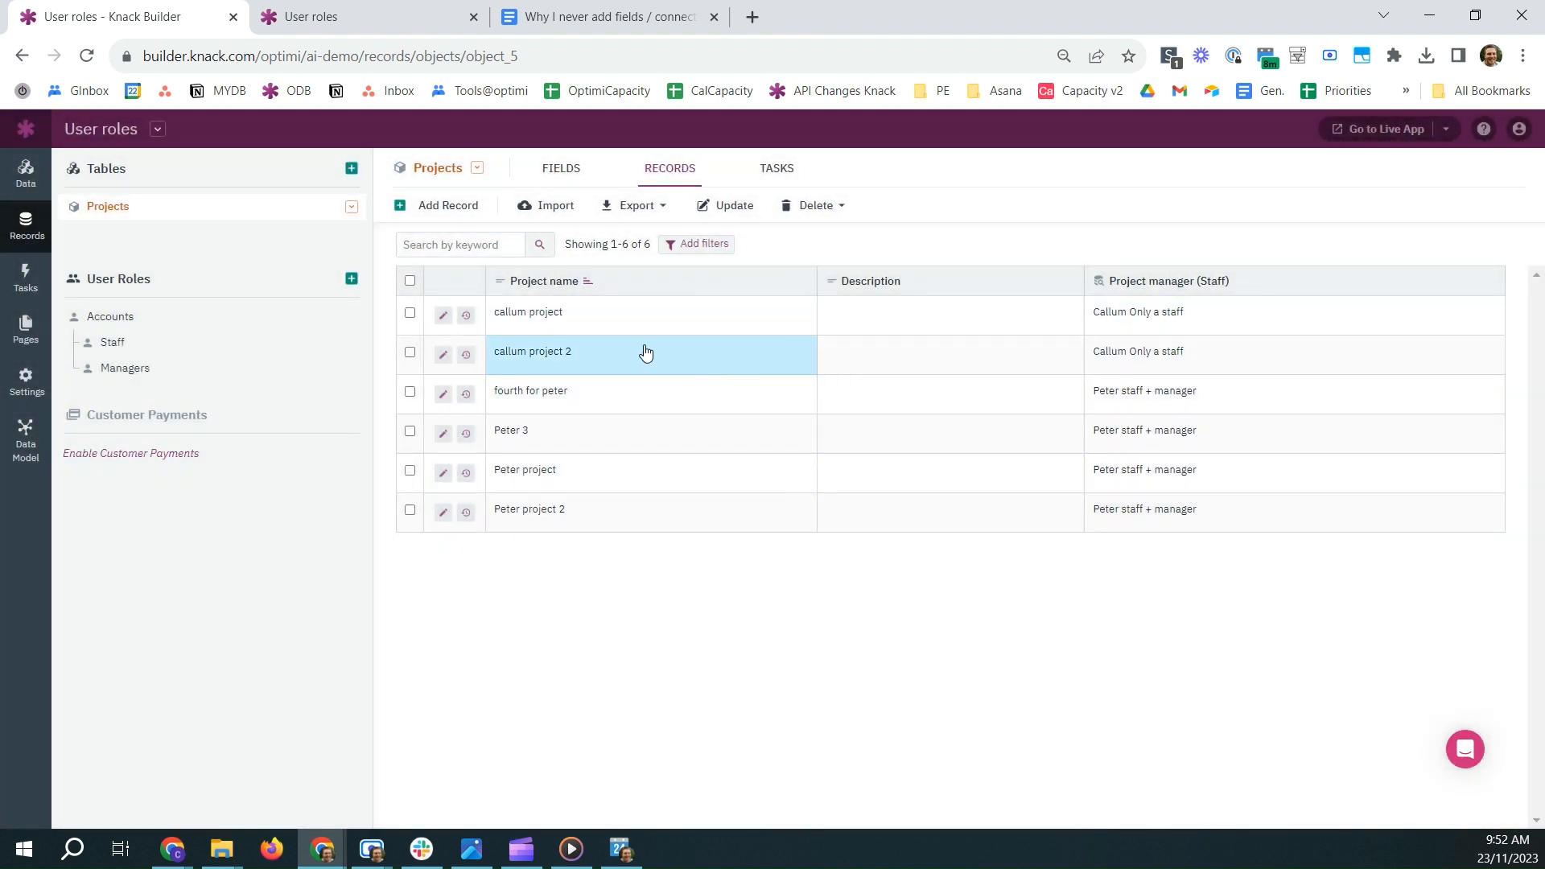
# - In the Staff records, set the Job title of the user with both Managers and Staff roles to CEO
pyautogui.click(212, 348)
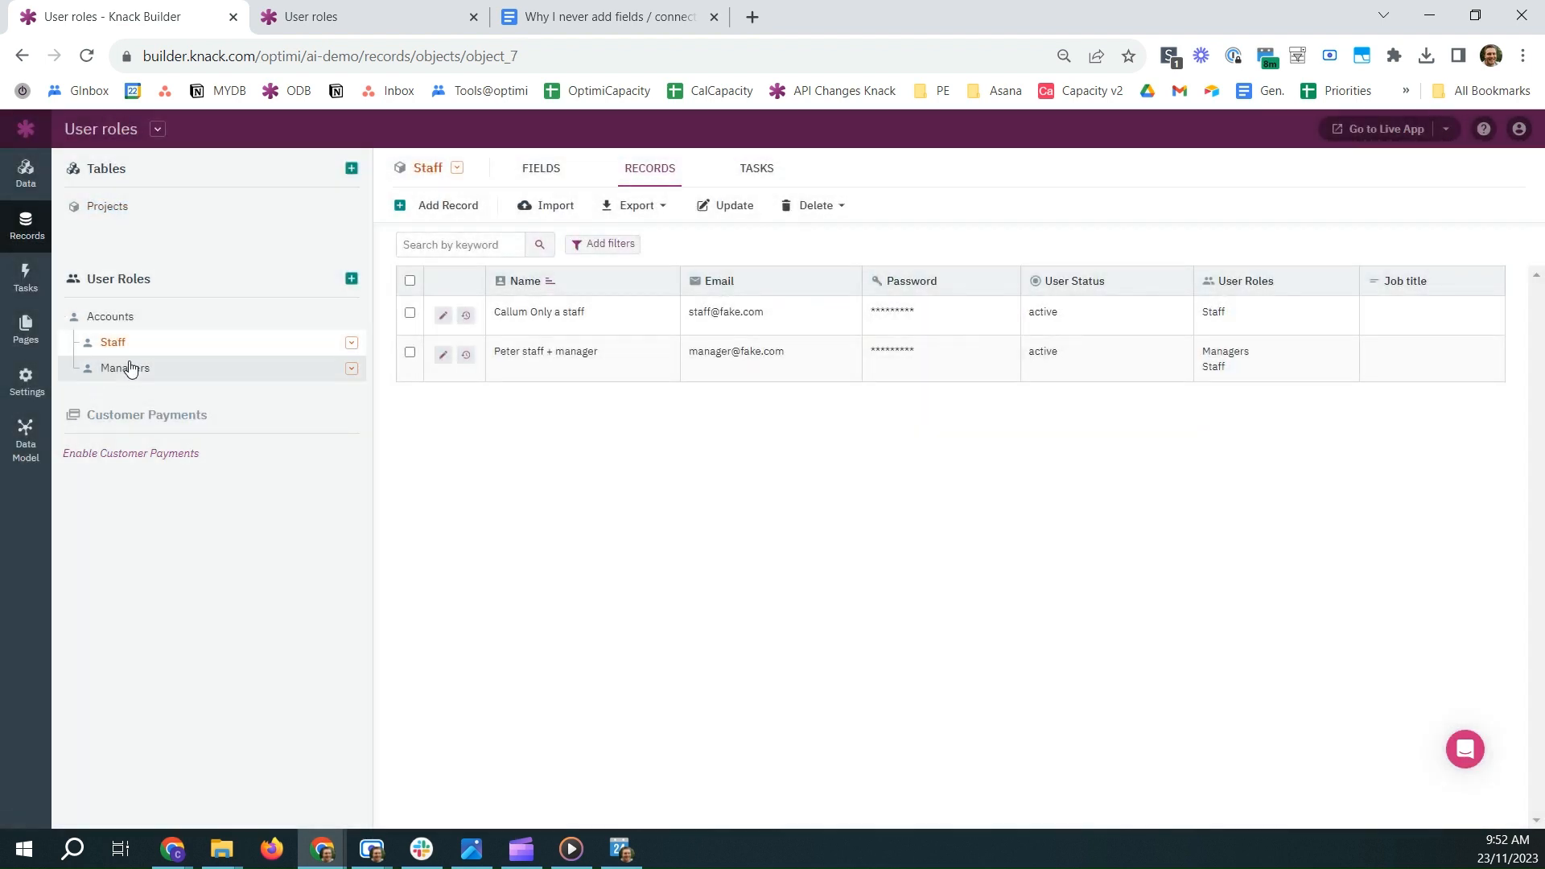
pyautogui.click(1411, 365)
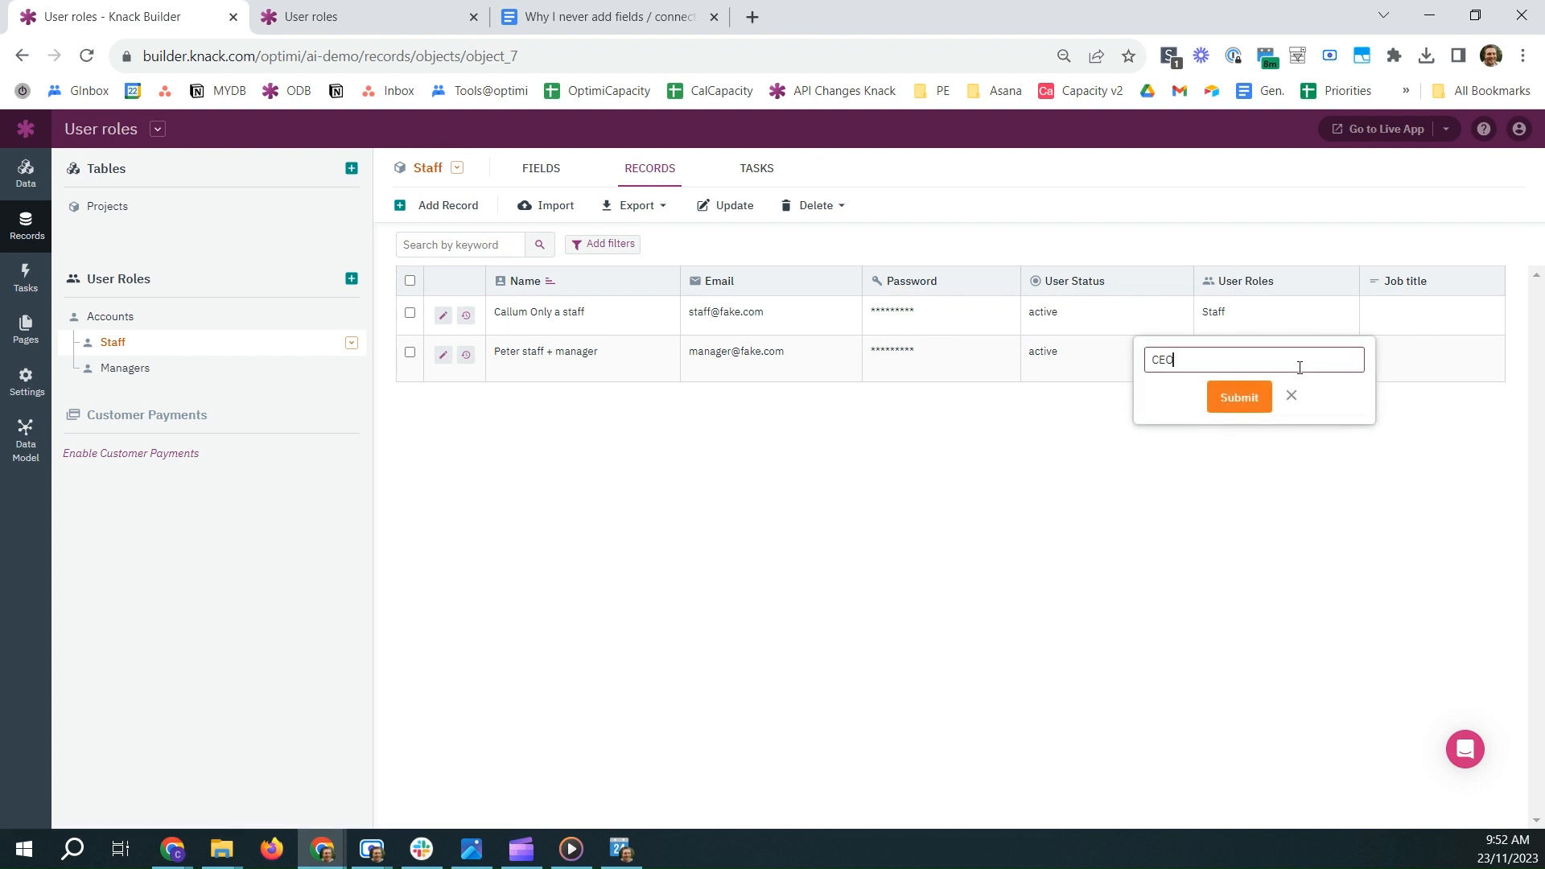
pyautogui.click(1239, 397)
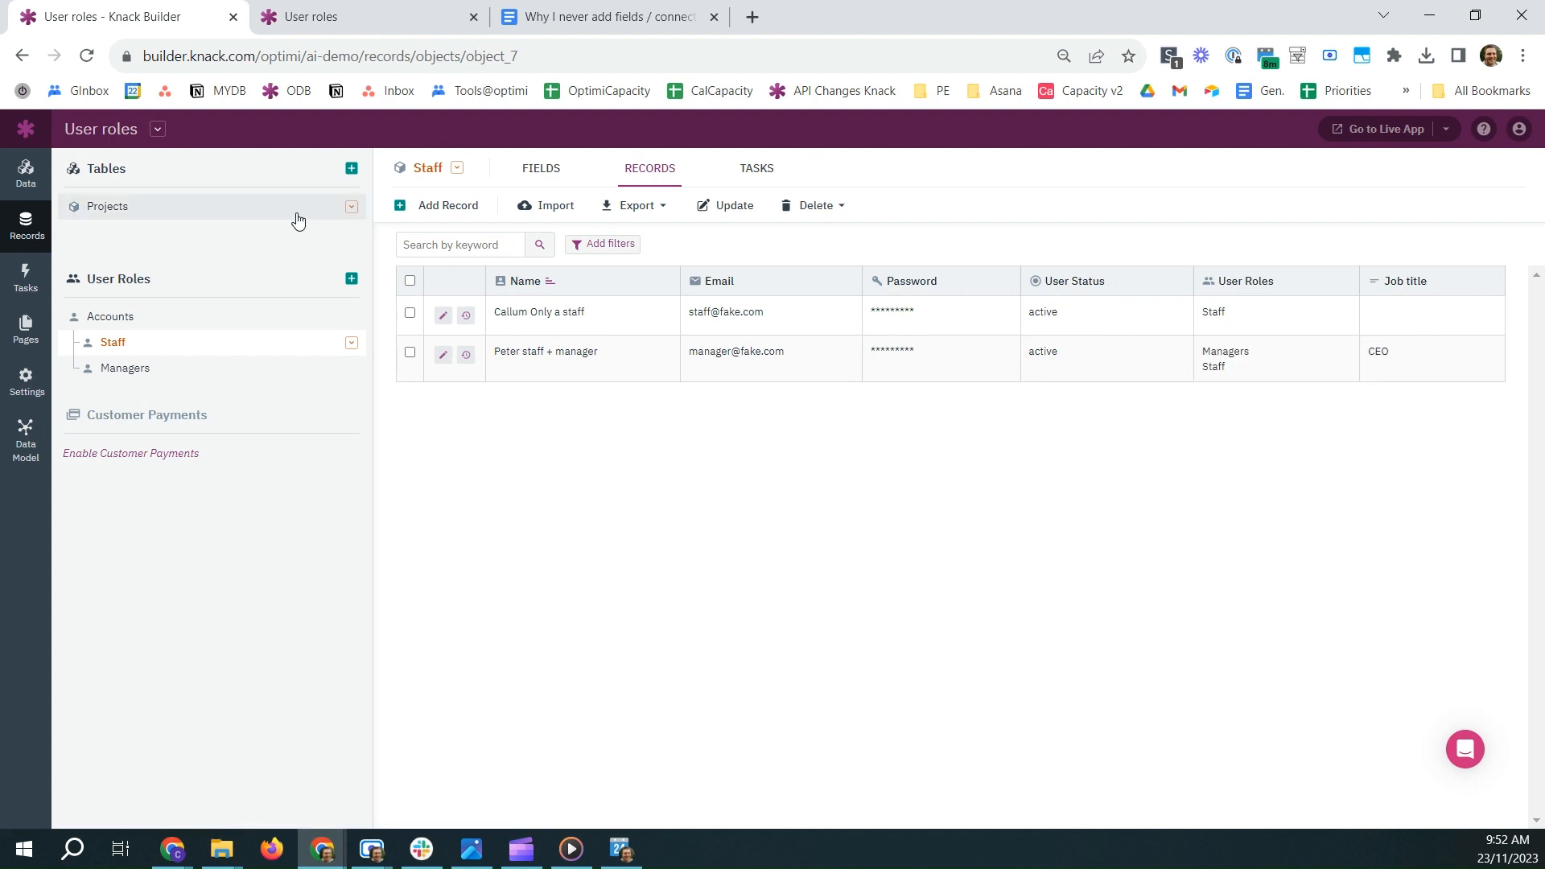
# - Try to add a details view of the logged-in Manager to the Manager dashboard, check the available record options, and discard it
pyautogui.click(28, 342)
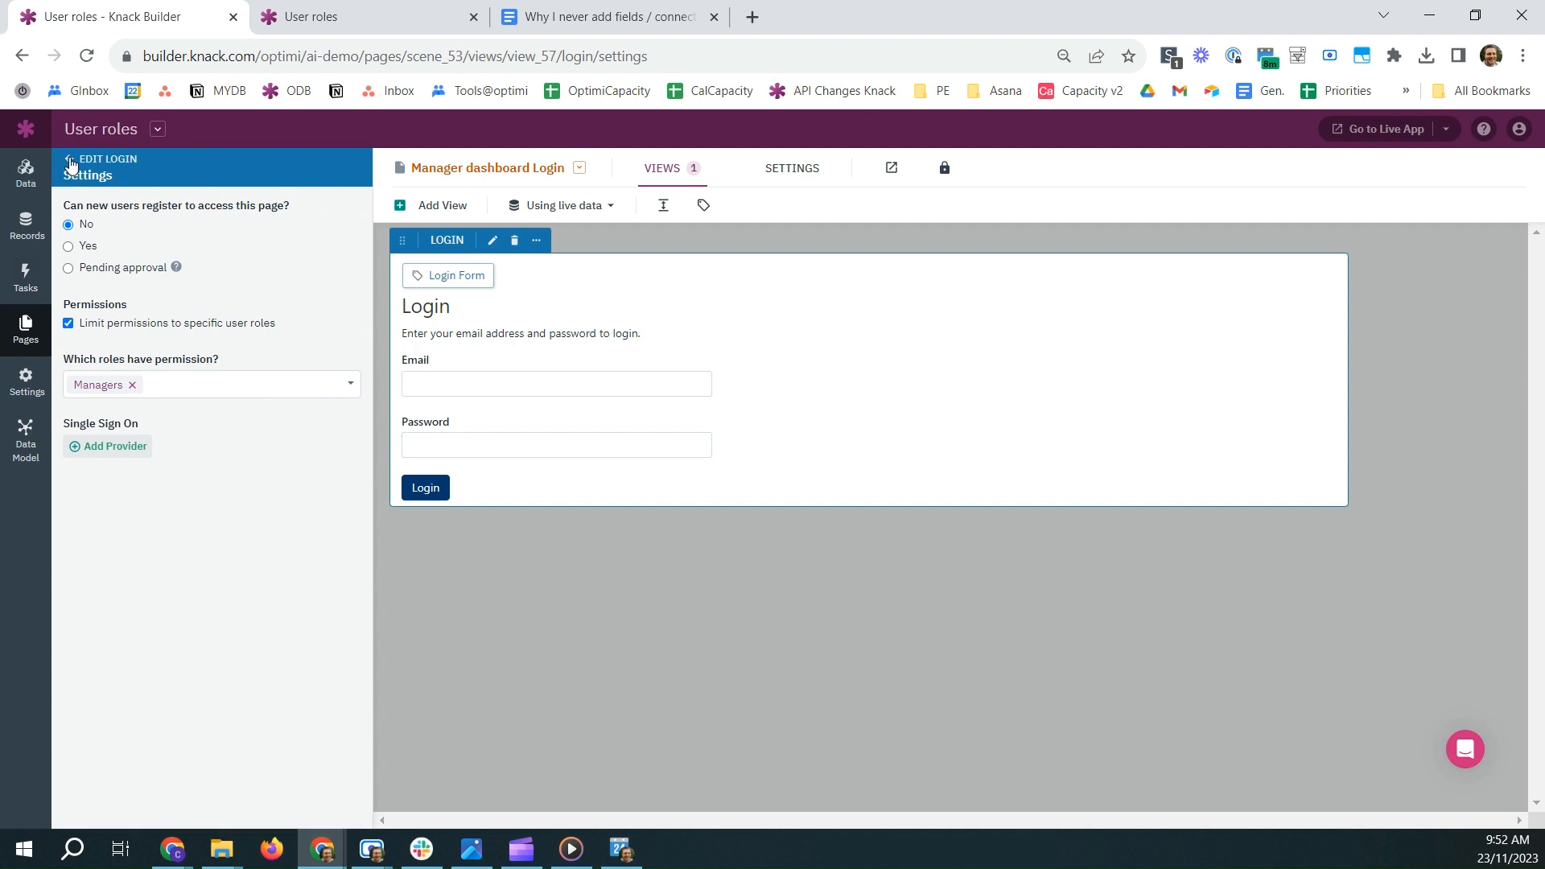
pyautogui.click(70, 163)
pyautogui.click(70, 164)
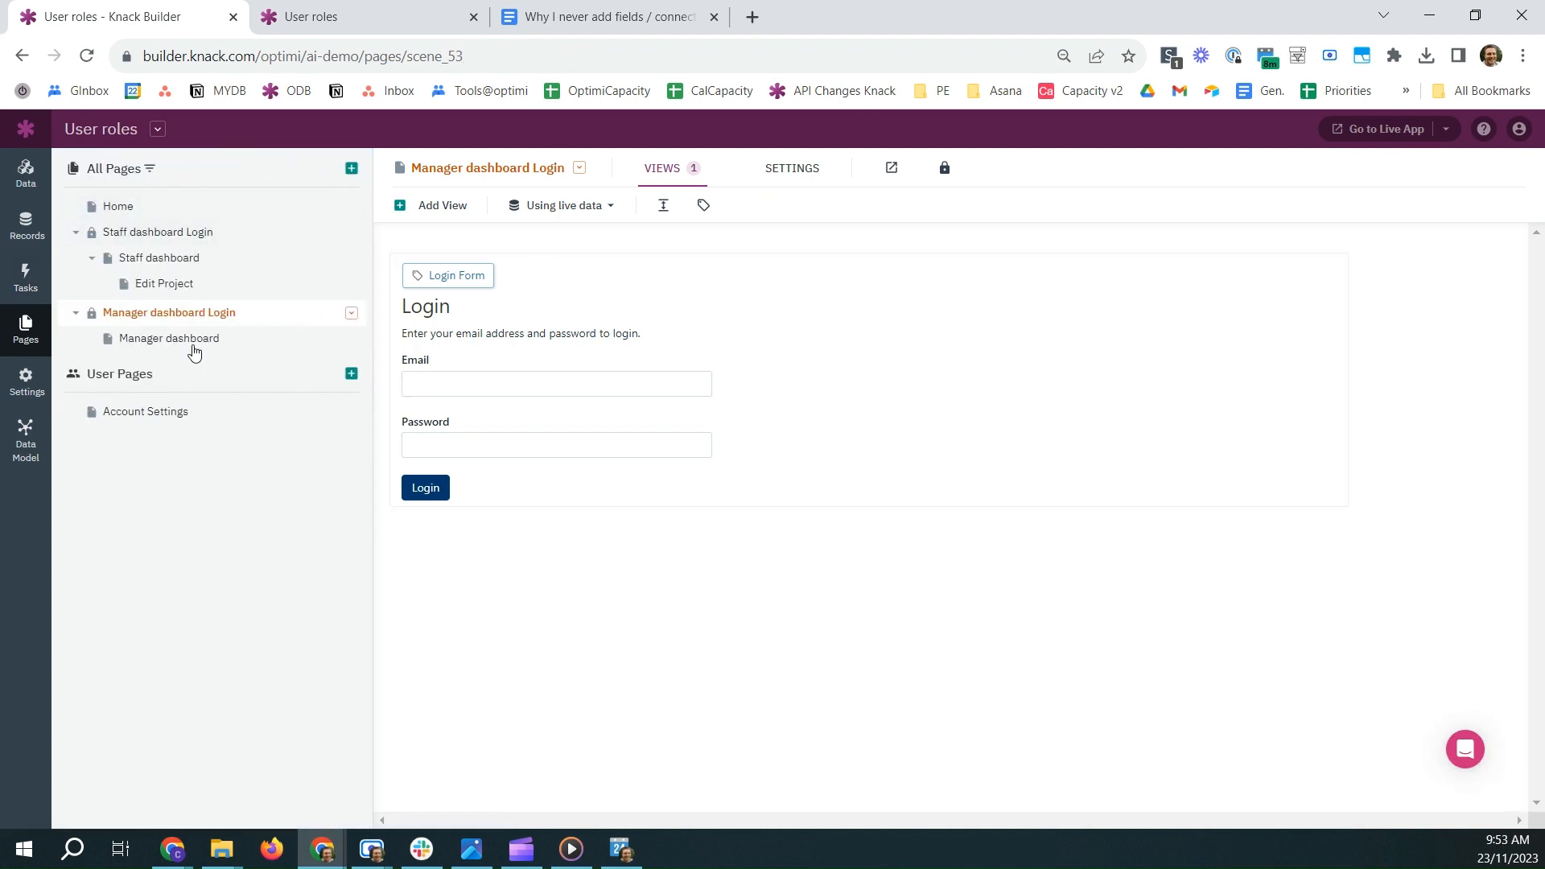
pyautogui.click(194, 352)
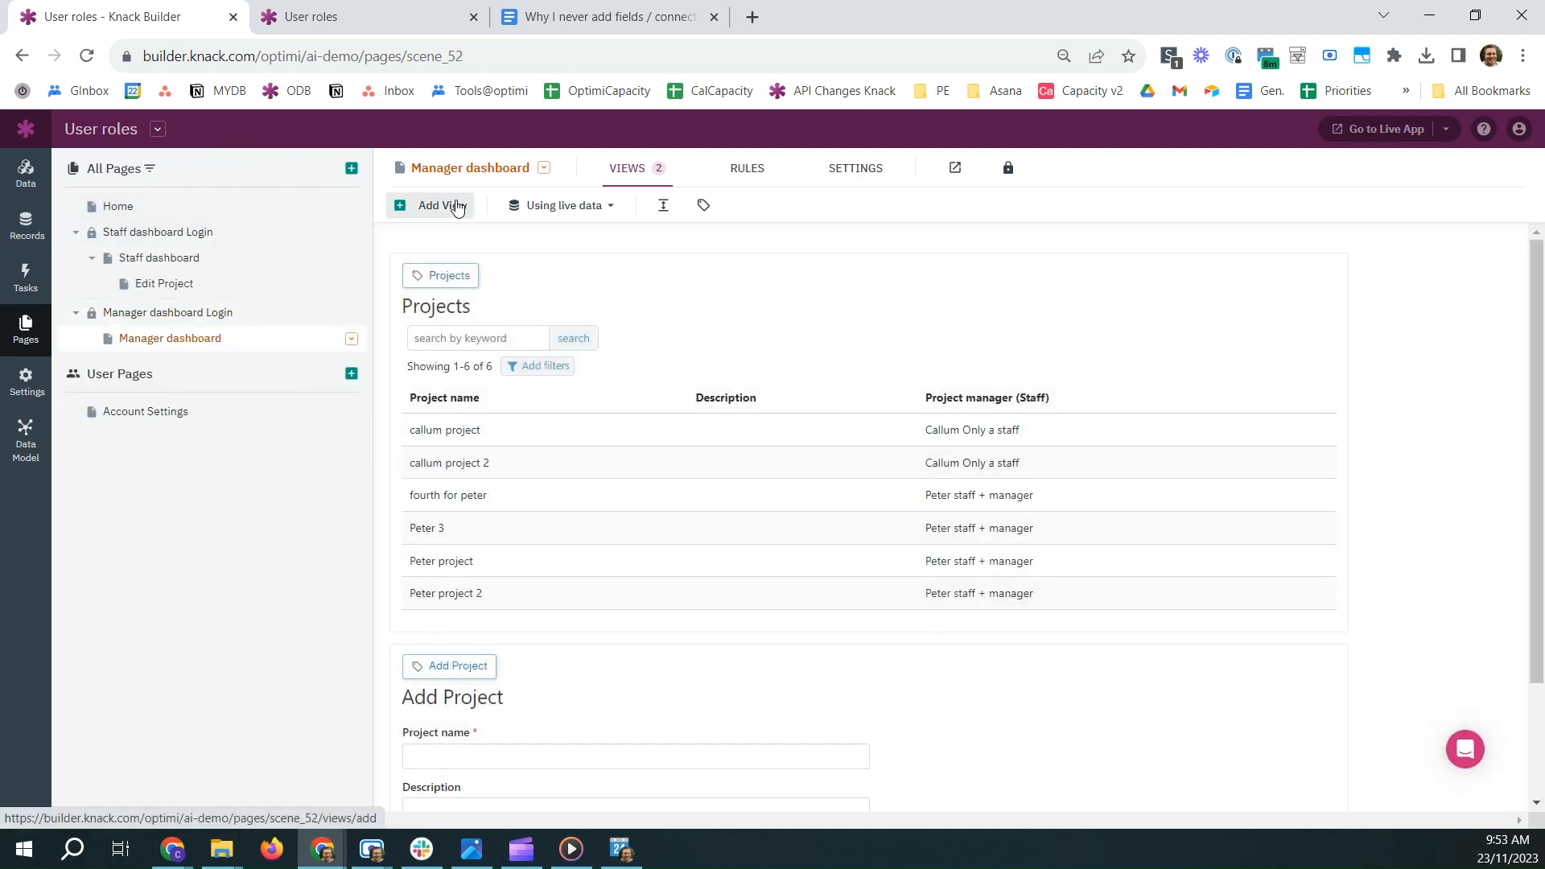
pyautogui.click(456, 207)
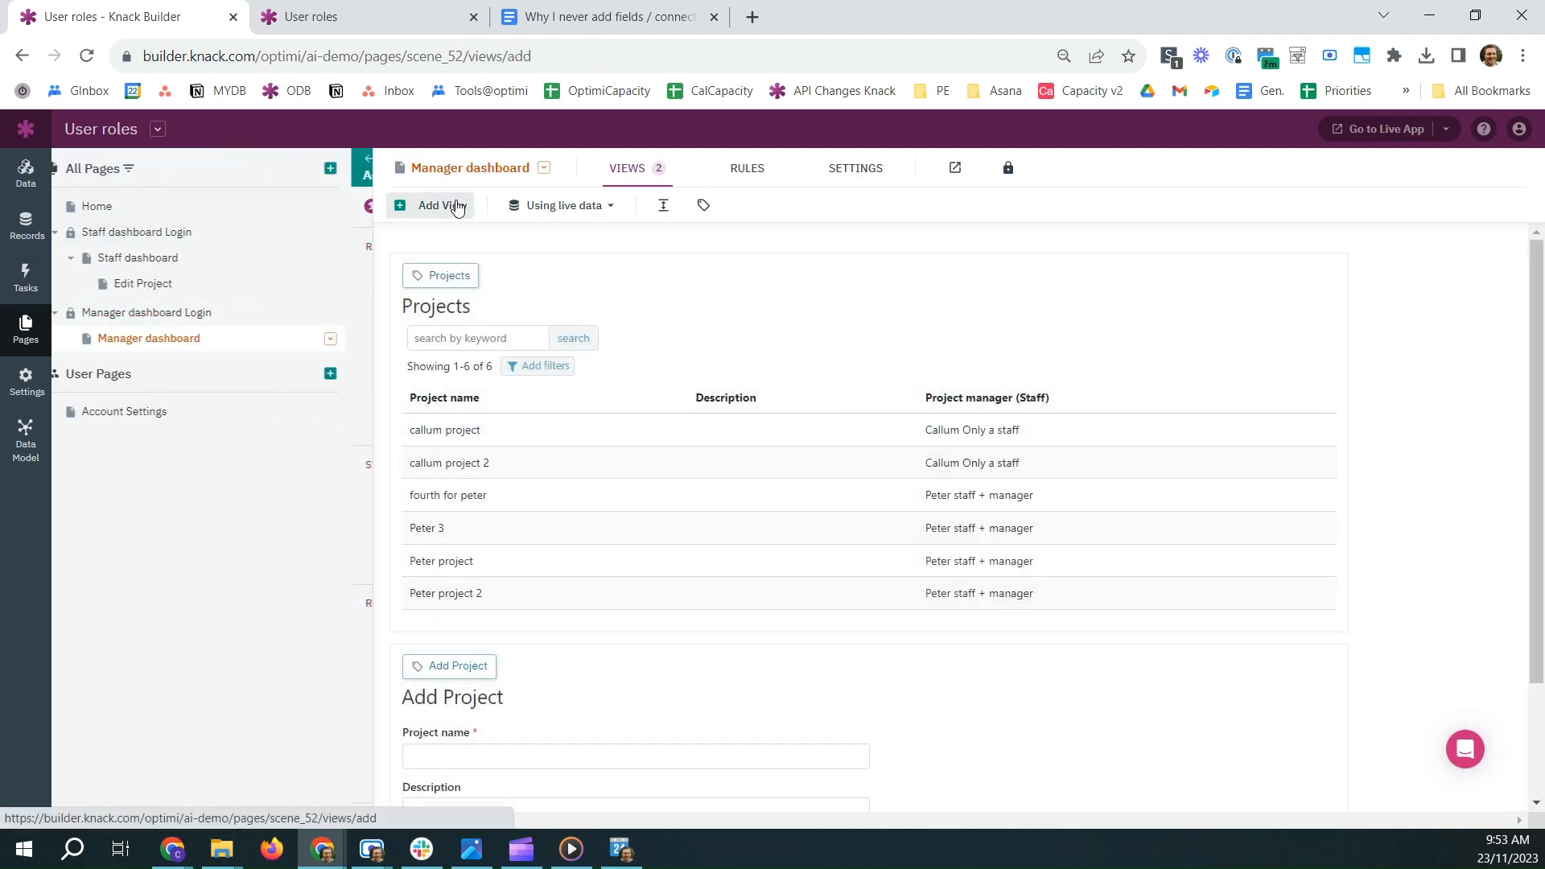
pyautogui.click(207, 311)
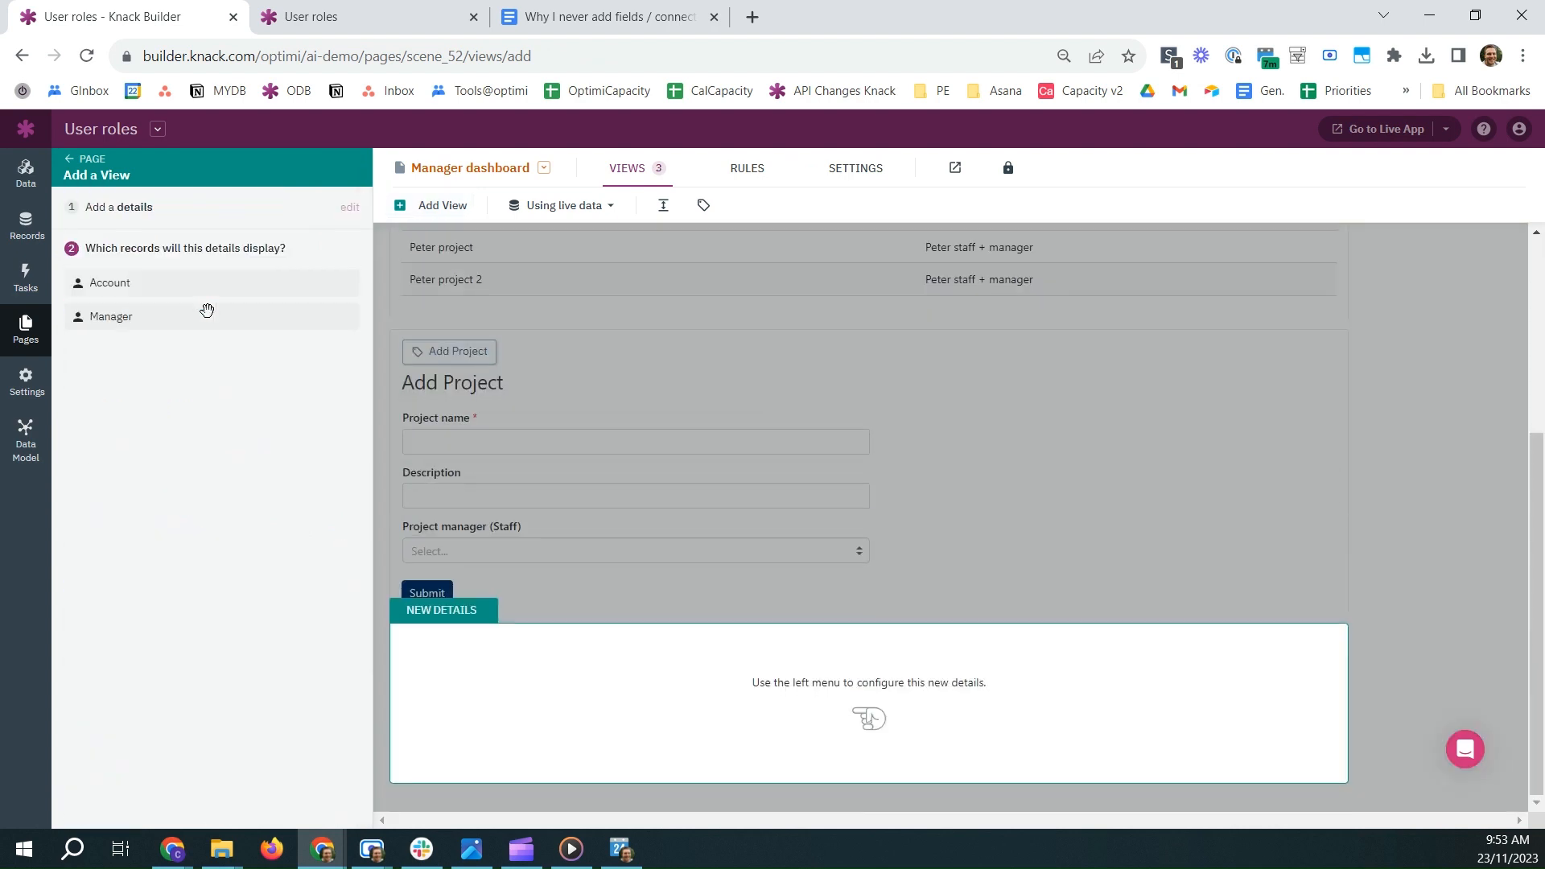
pyautogui.click(130, 318)
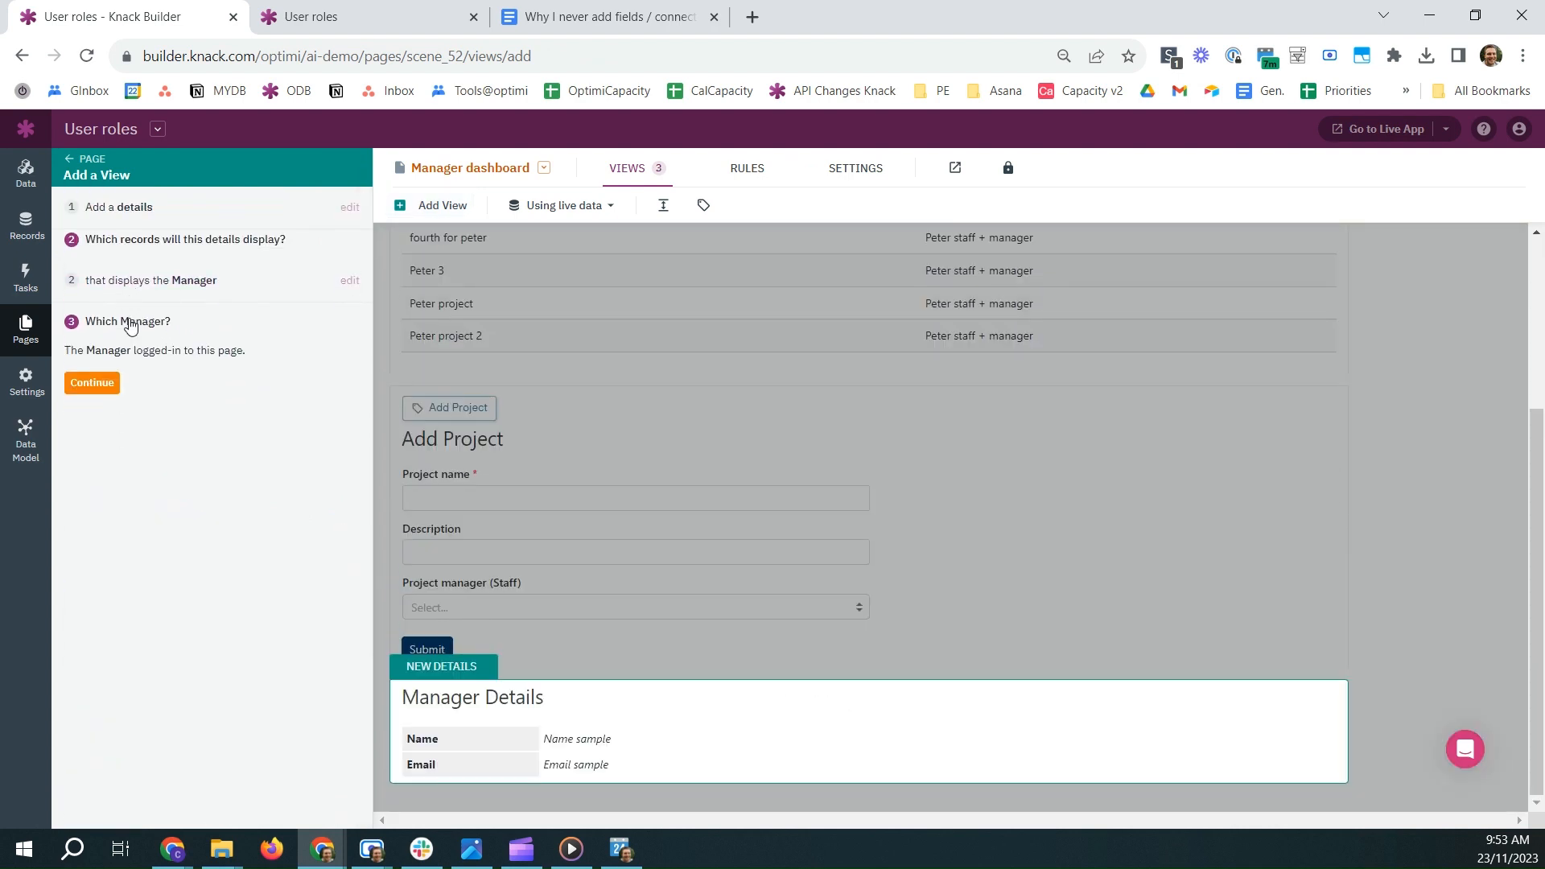
pyautogui.click(144, 257)
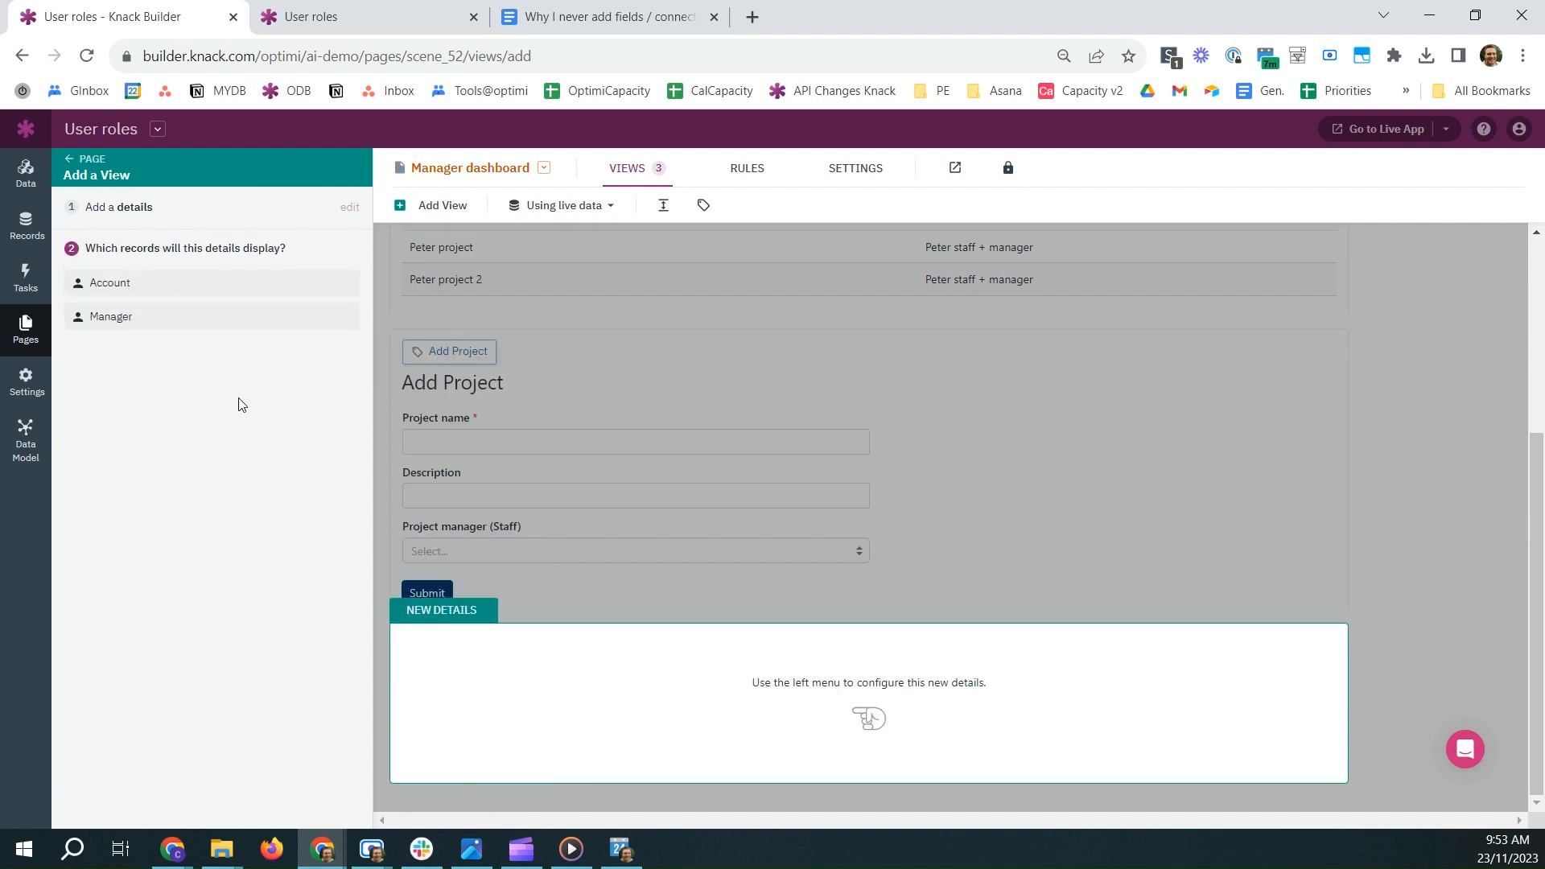
pyautogui.click(67, 165)
pyautogui.click(834, 311)
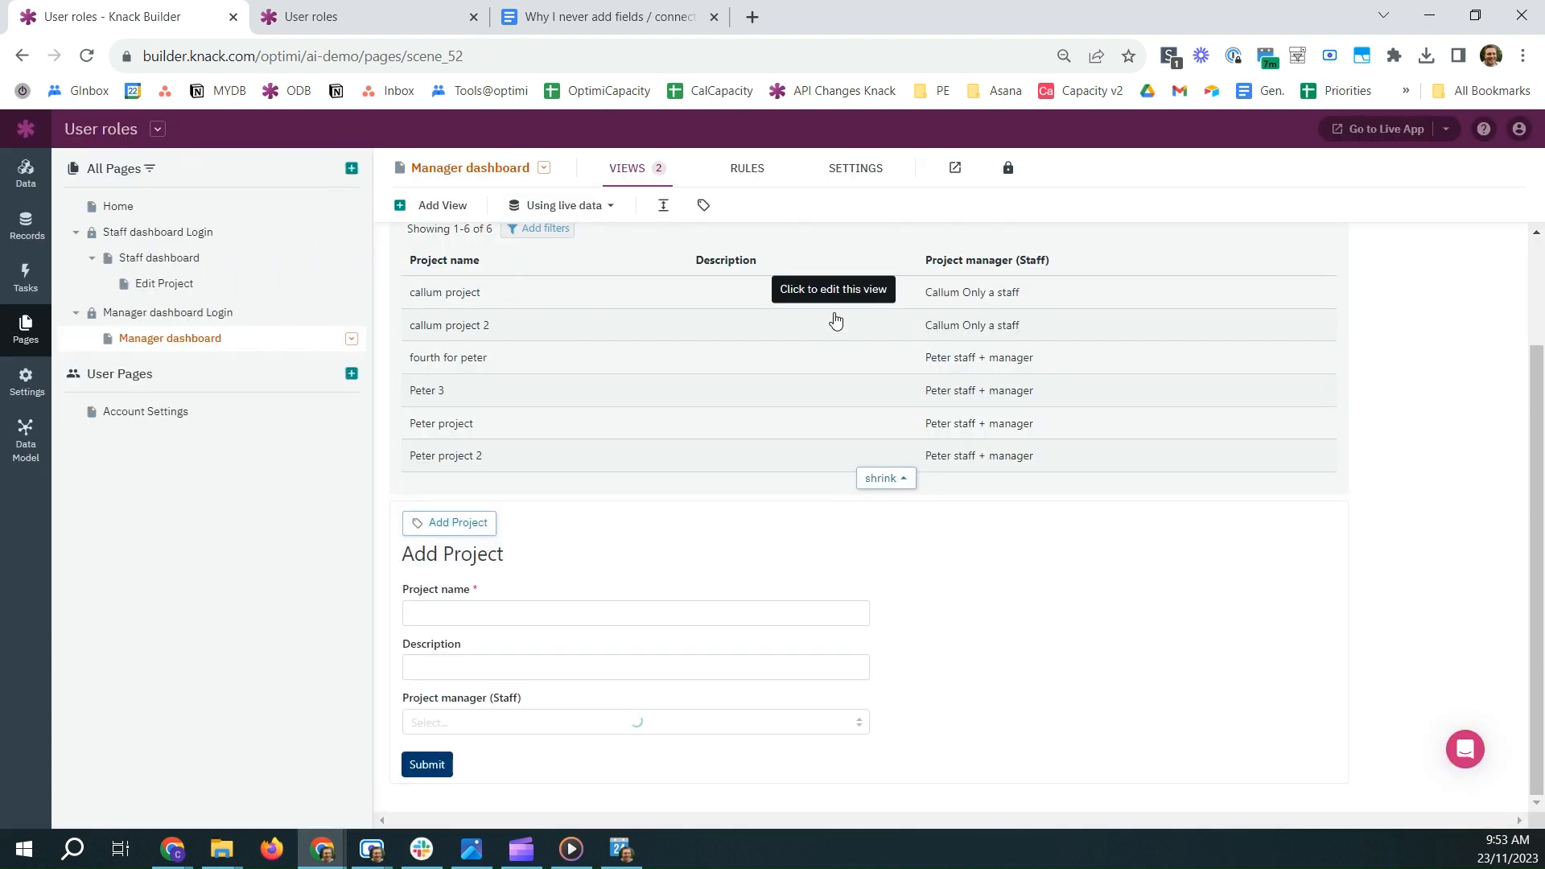
# - In the Google Docs document, select the problem "Sibling roles can't access each other's data" under Difficulty creating pages
pyautogui.hotkey('ctrl', '3')
pyautogui.scroll(-3, 741, 373)
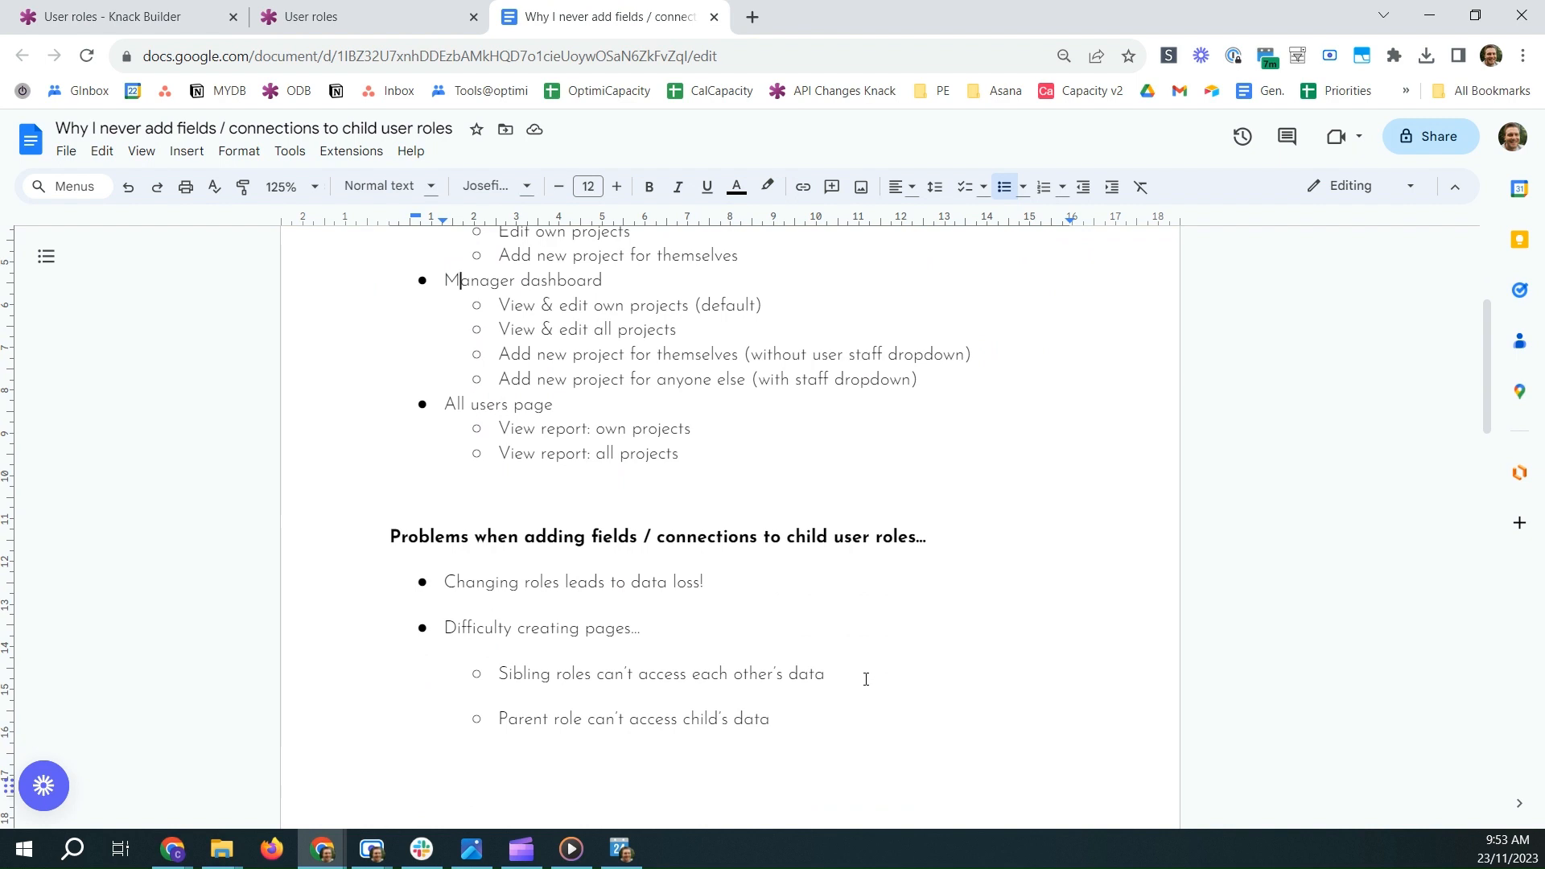
pyautogui.moveTo(855, 677); pyautogui.dragTo(668, 677)
pyautogui.moveTo(536, 676); pyautogui.dragTo(503, 674)
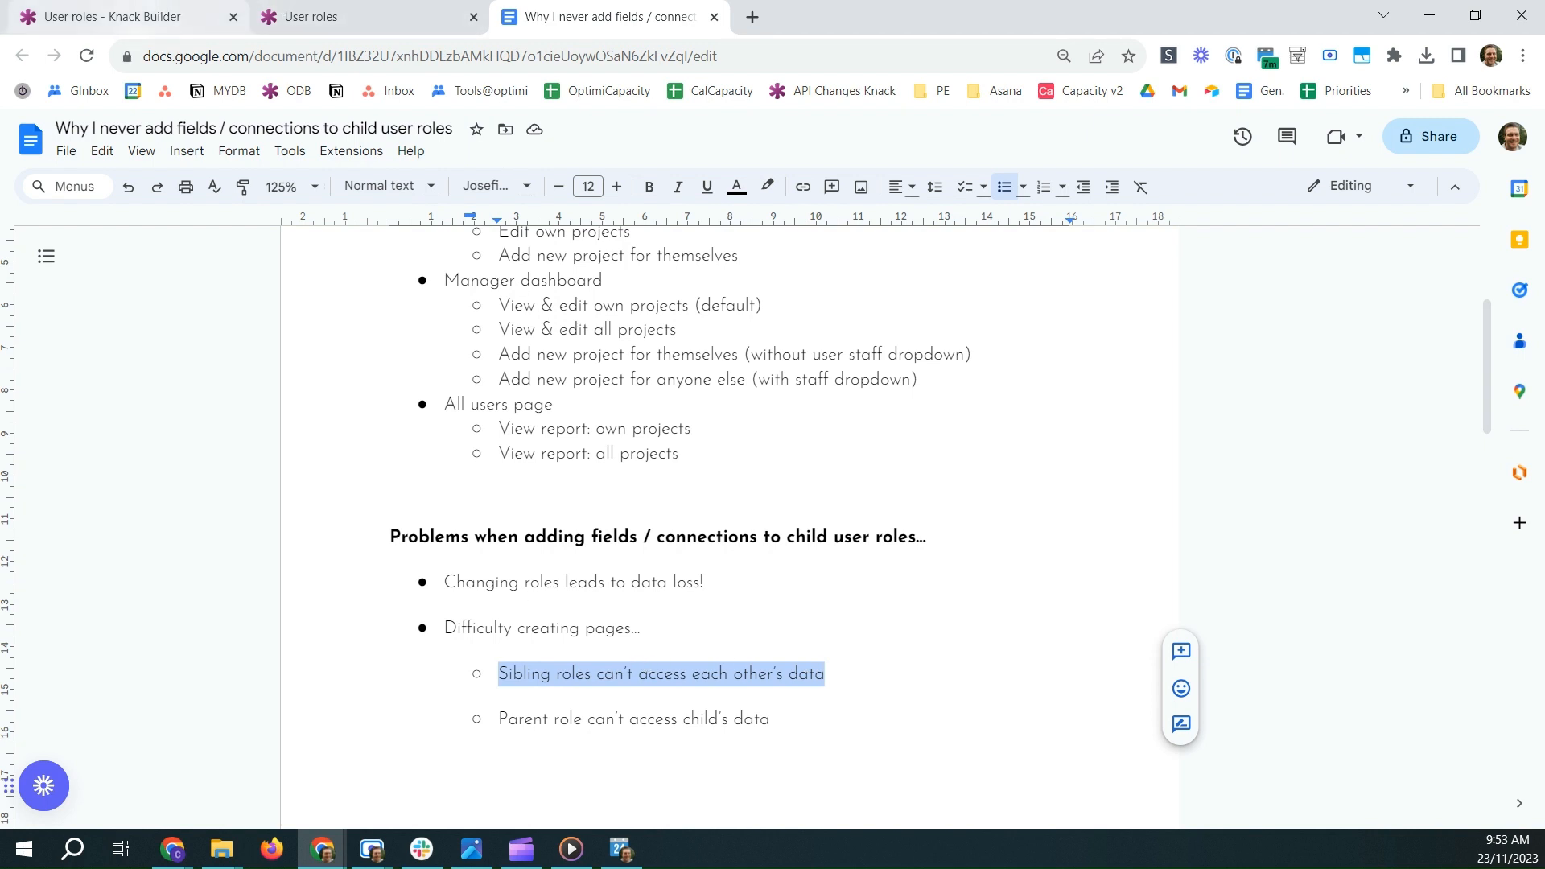
# - Highlight the Manager dashboard requirement "View & edit own projects (default)" in yellow
pyautogui.scroll(1, 756, 411)
pyautogui.moveTo(765, 407); pyautogui.dragTo(501, 407)
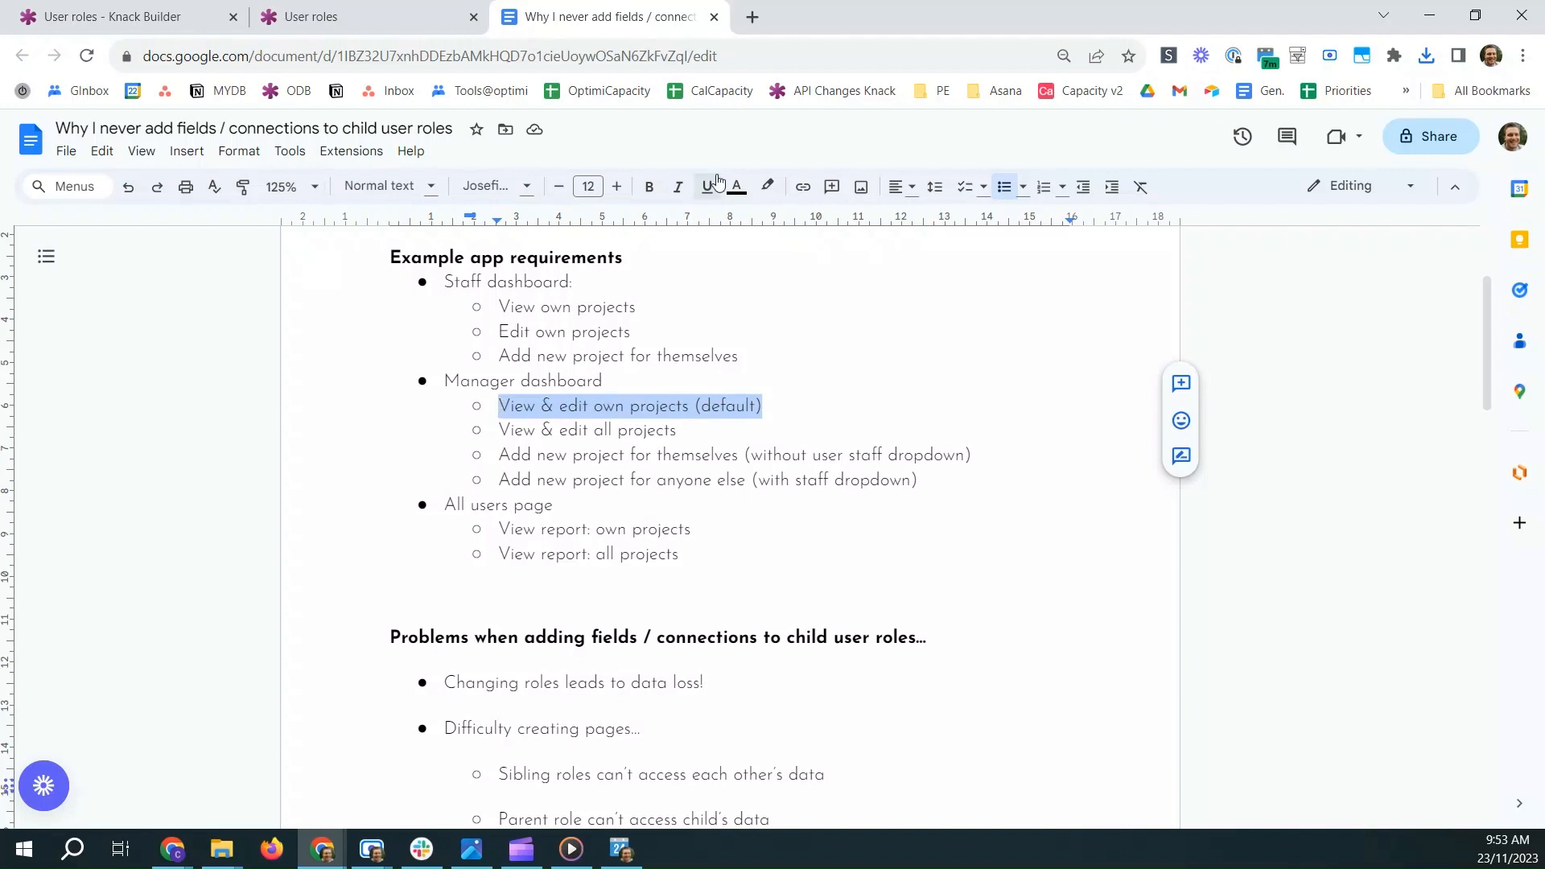
pyautogui.click(767, 186)
pyautogui.click(833, 269)
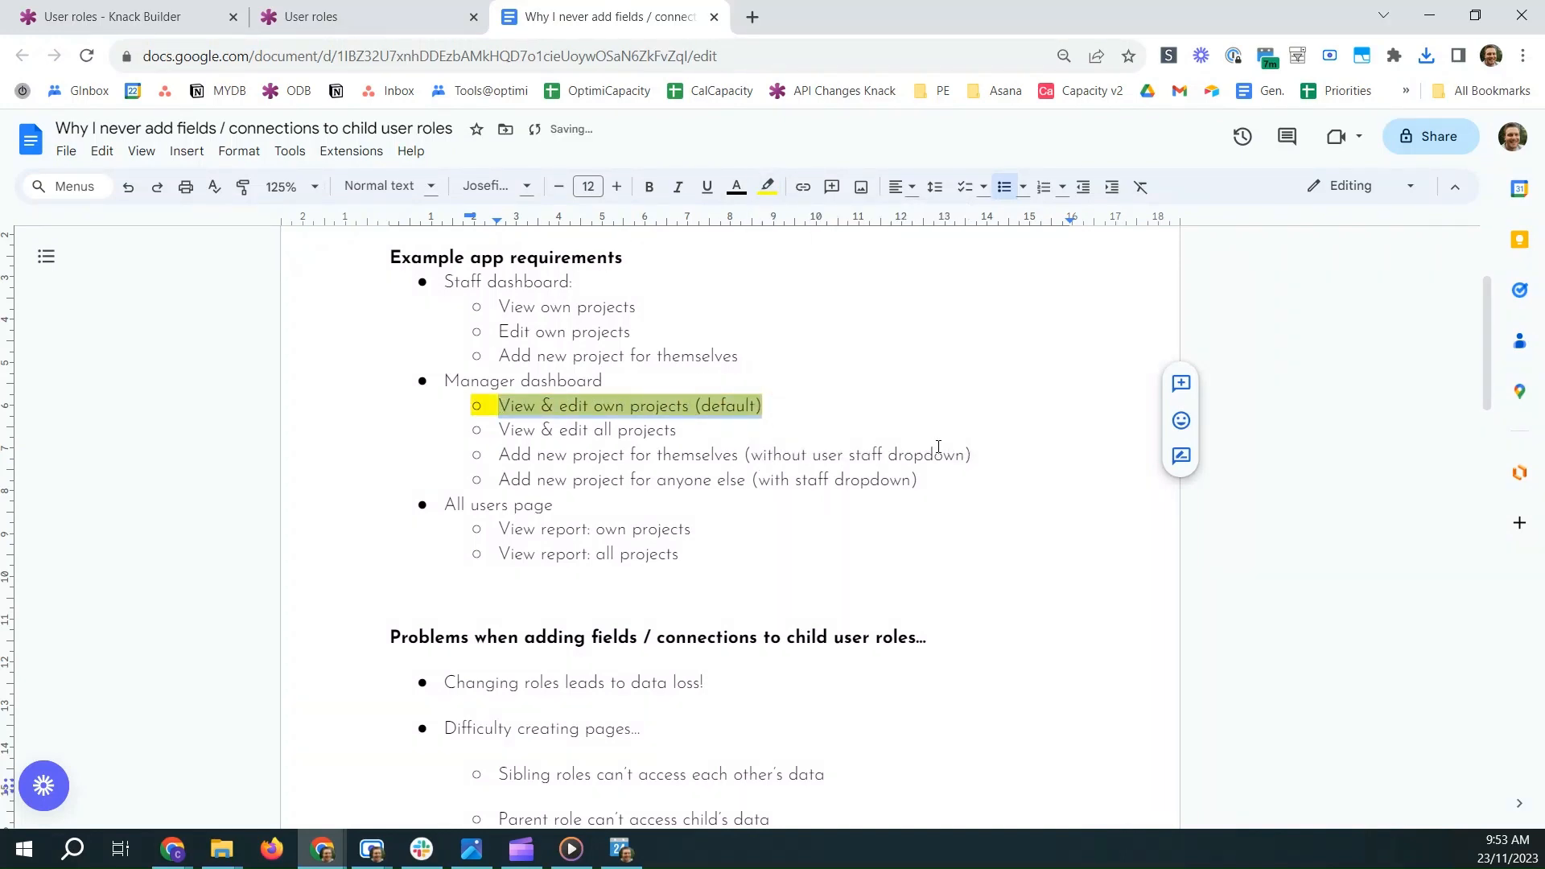
# - Highlight the Manager dashboard requirement "Add new project for themselves (without user staff dropdown)" in yellow and select the All users page report requirements in turn
pyautogui.moveTo(989, 458); pyautogui.dragTo(495, 458)
pyautogui.click(767, 186)
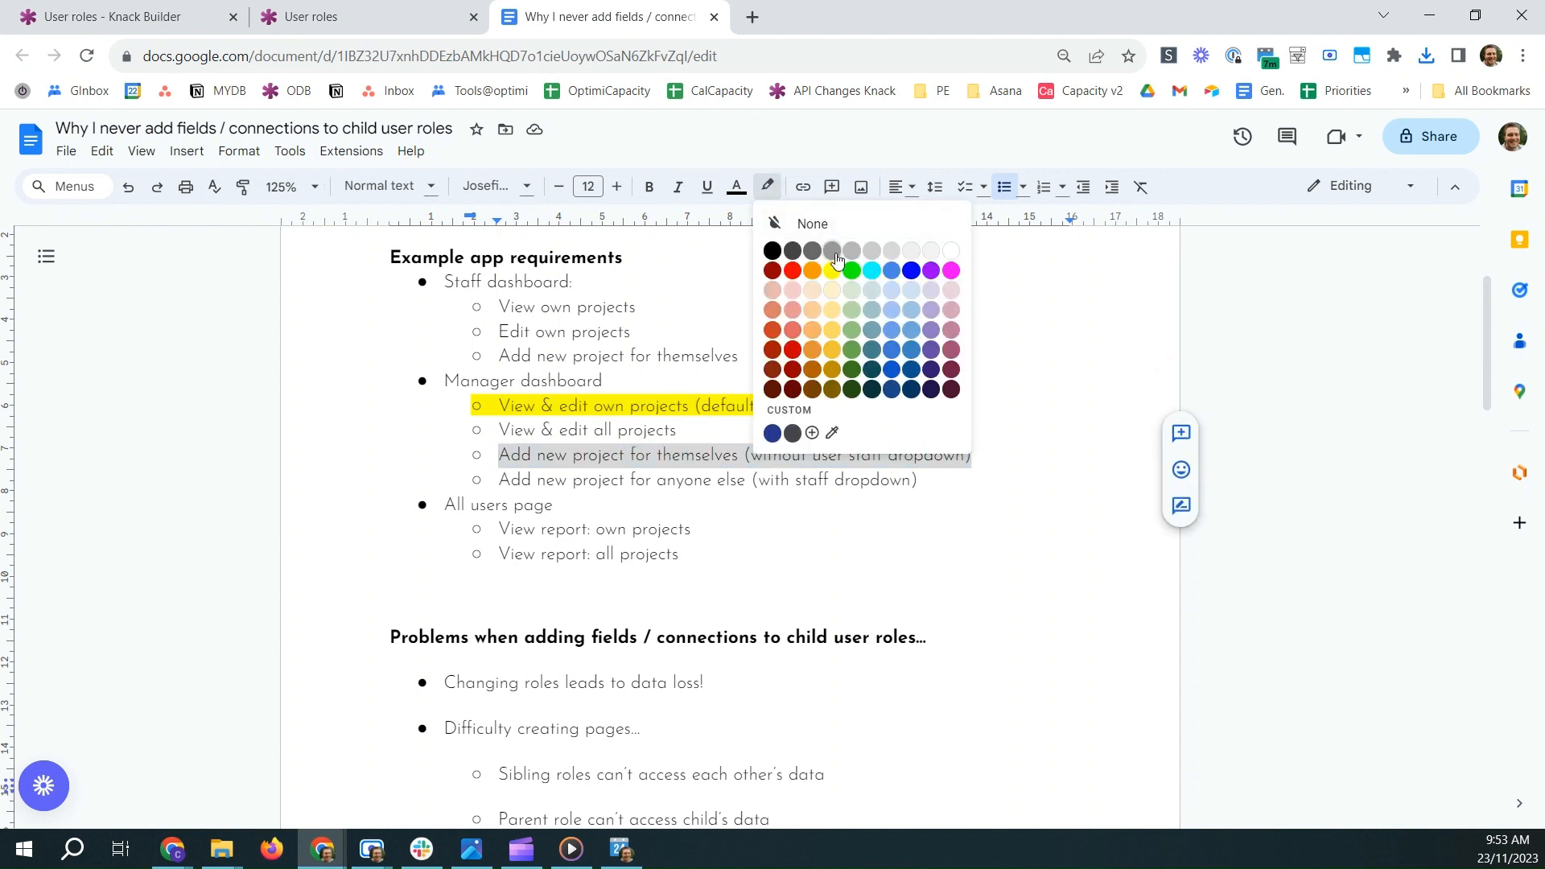
pyautogui.click(834, 269)
pyautogui.click(769, 487)
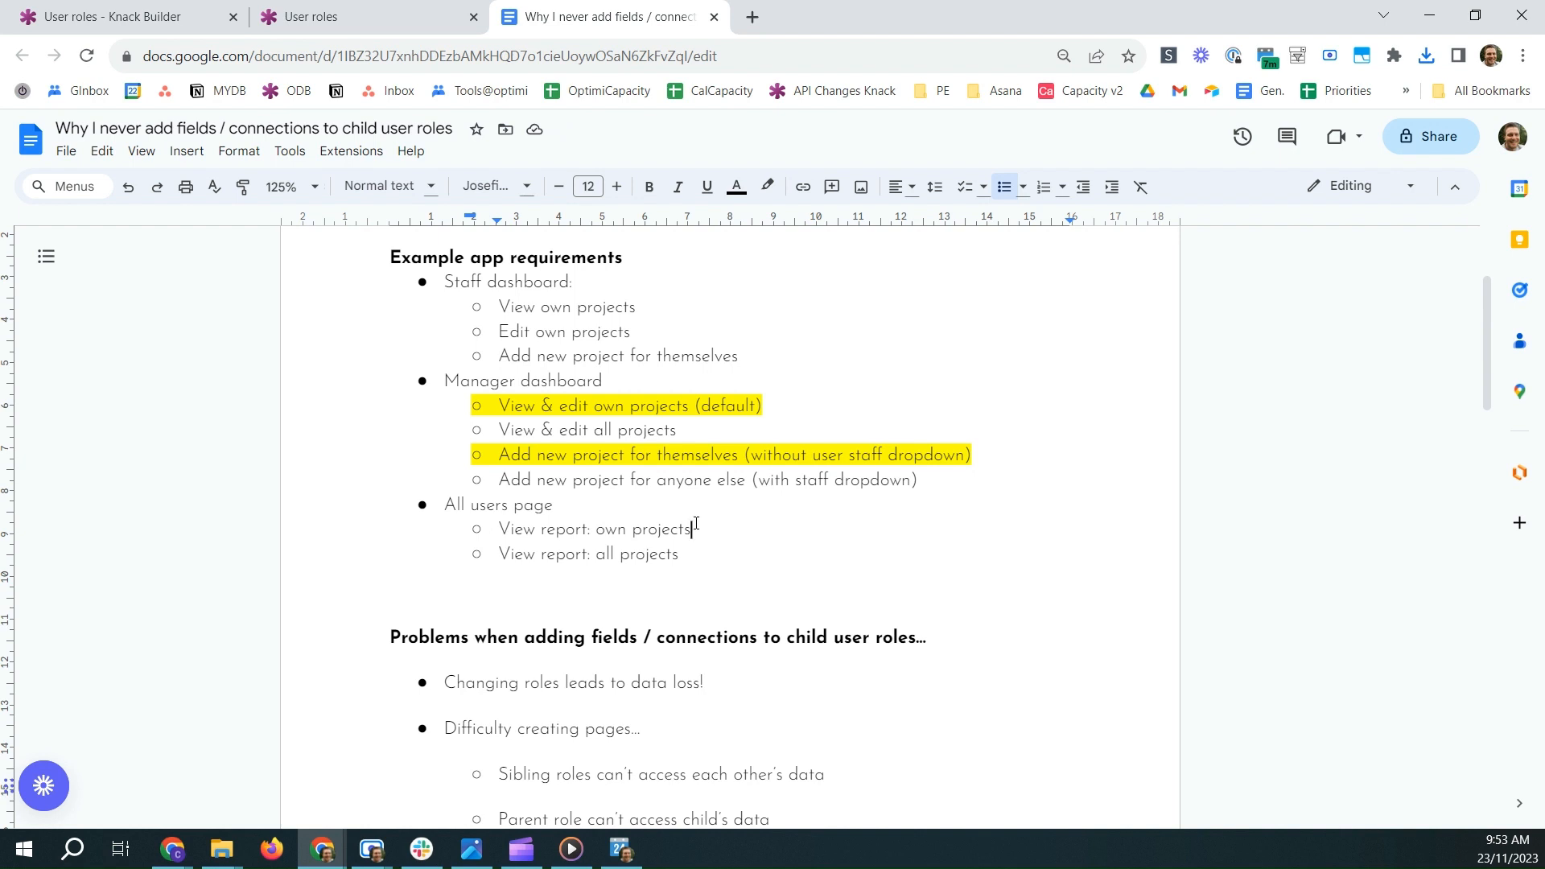
pyautogui.moveTo(696, 523); pyautogui.dragTo(505, 522)
pyautogui.moveTo(700, 554); pyautogui.dragTo(498, 554)
# - In Knack Builder, add a login page named "All users dashboard" with permission given to all users
pyautogui.click(150, 11)
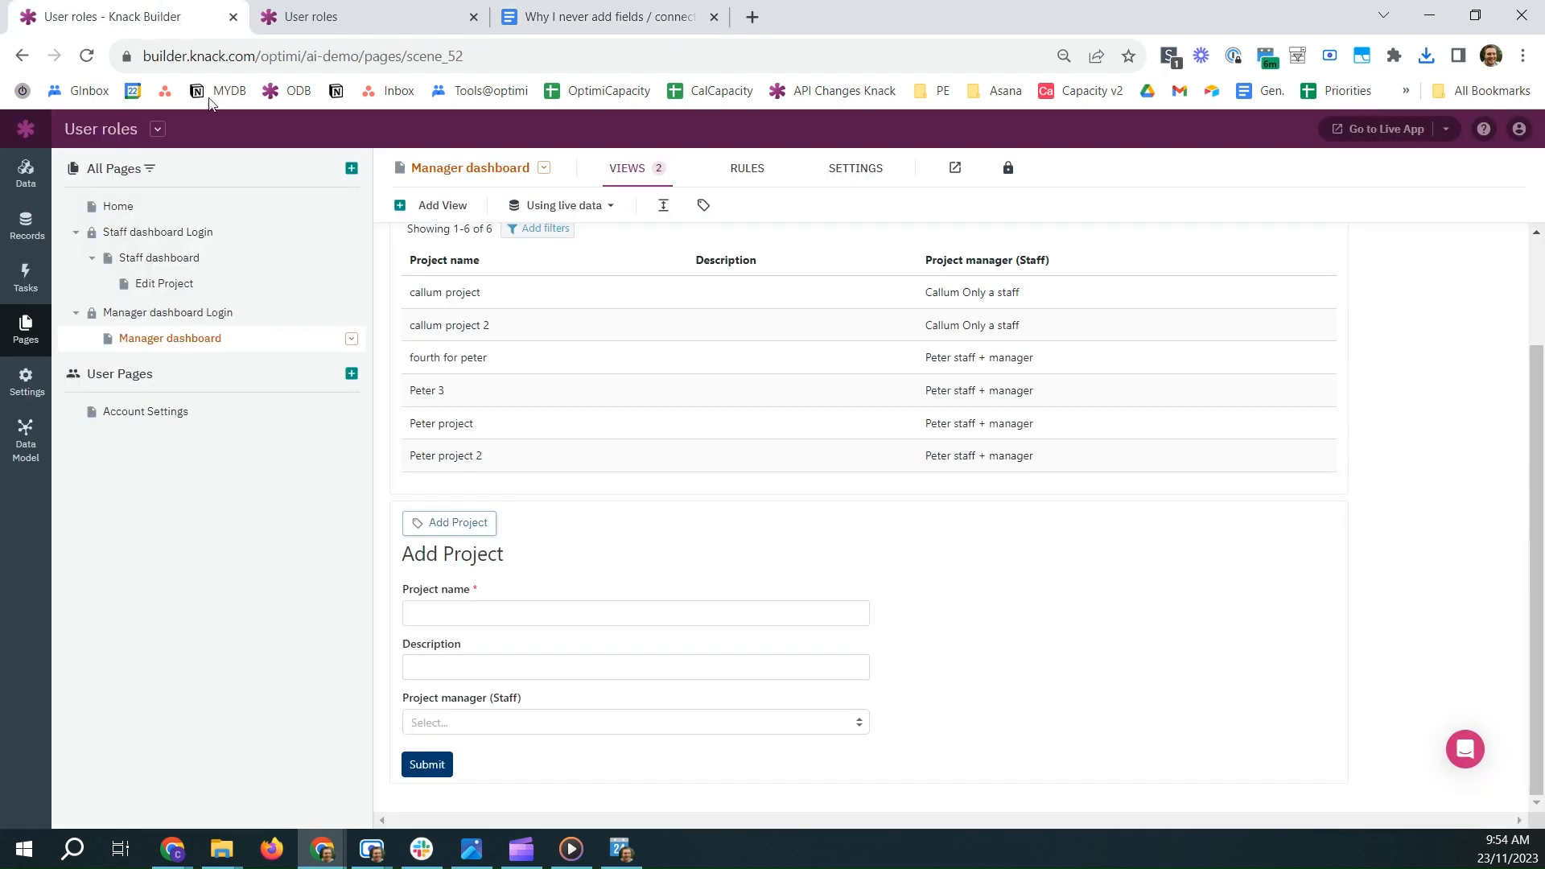
pyautogui.click(351, 169)
pyautogui.click(346, 249)
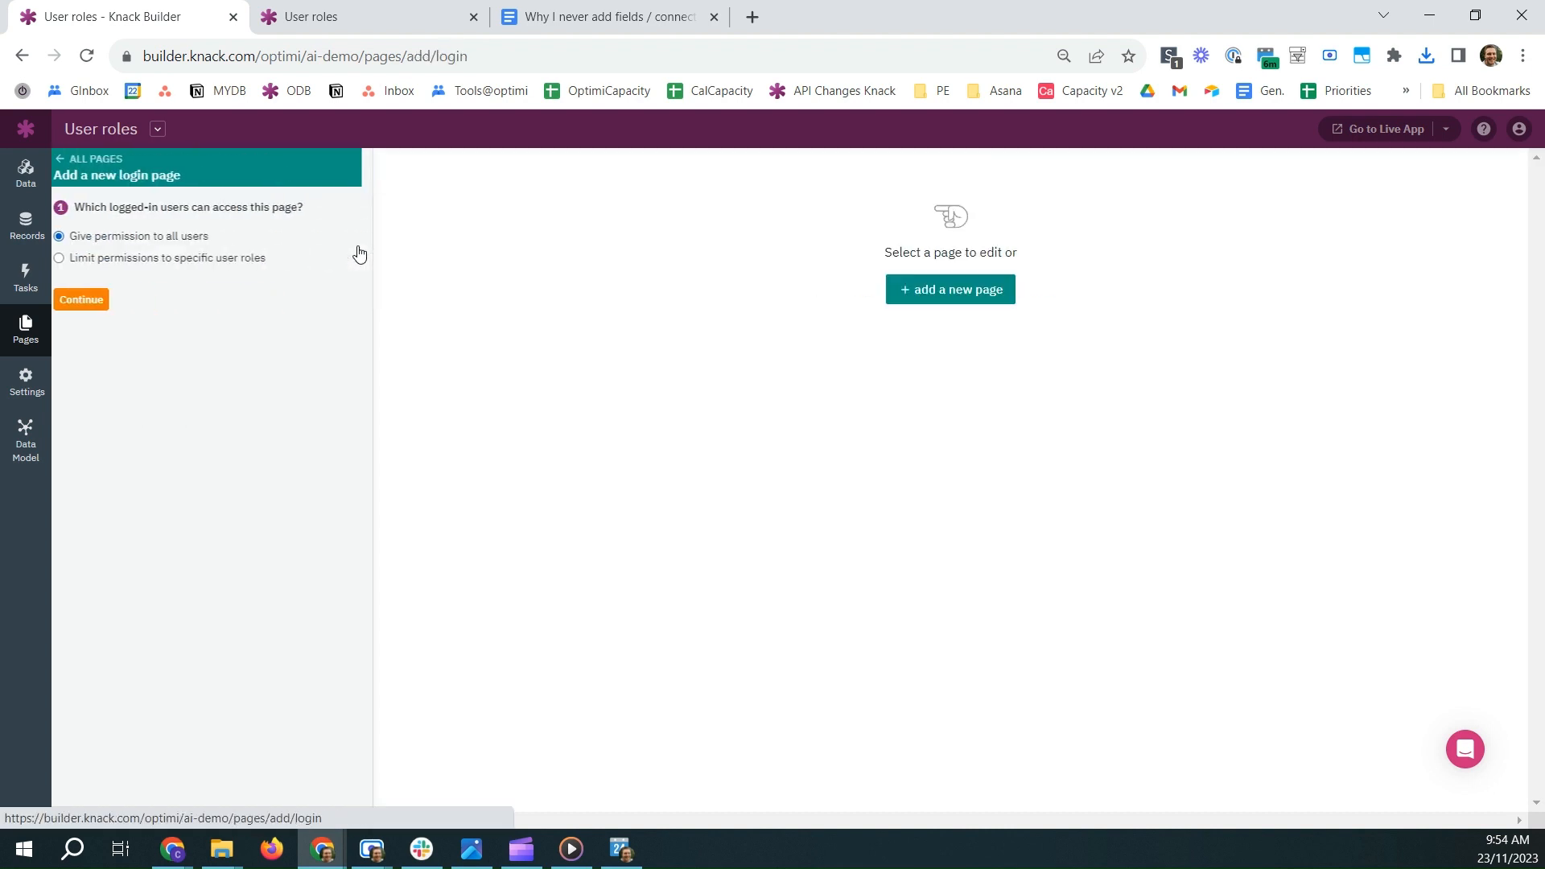
pyautogui.click(242, 258)
pyautogui.click(220, 291)
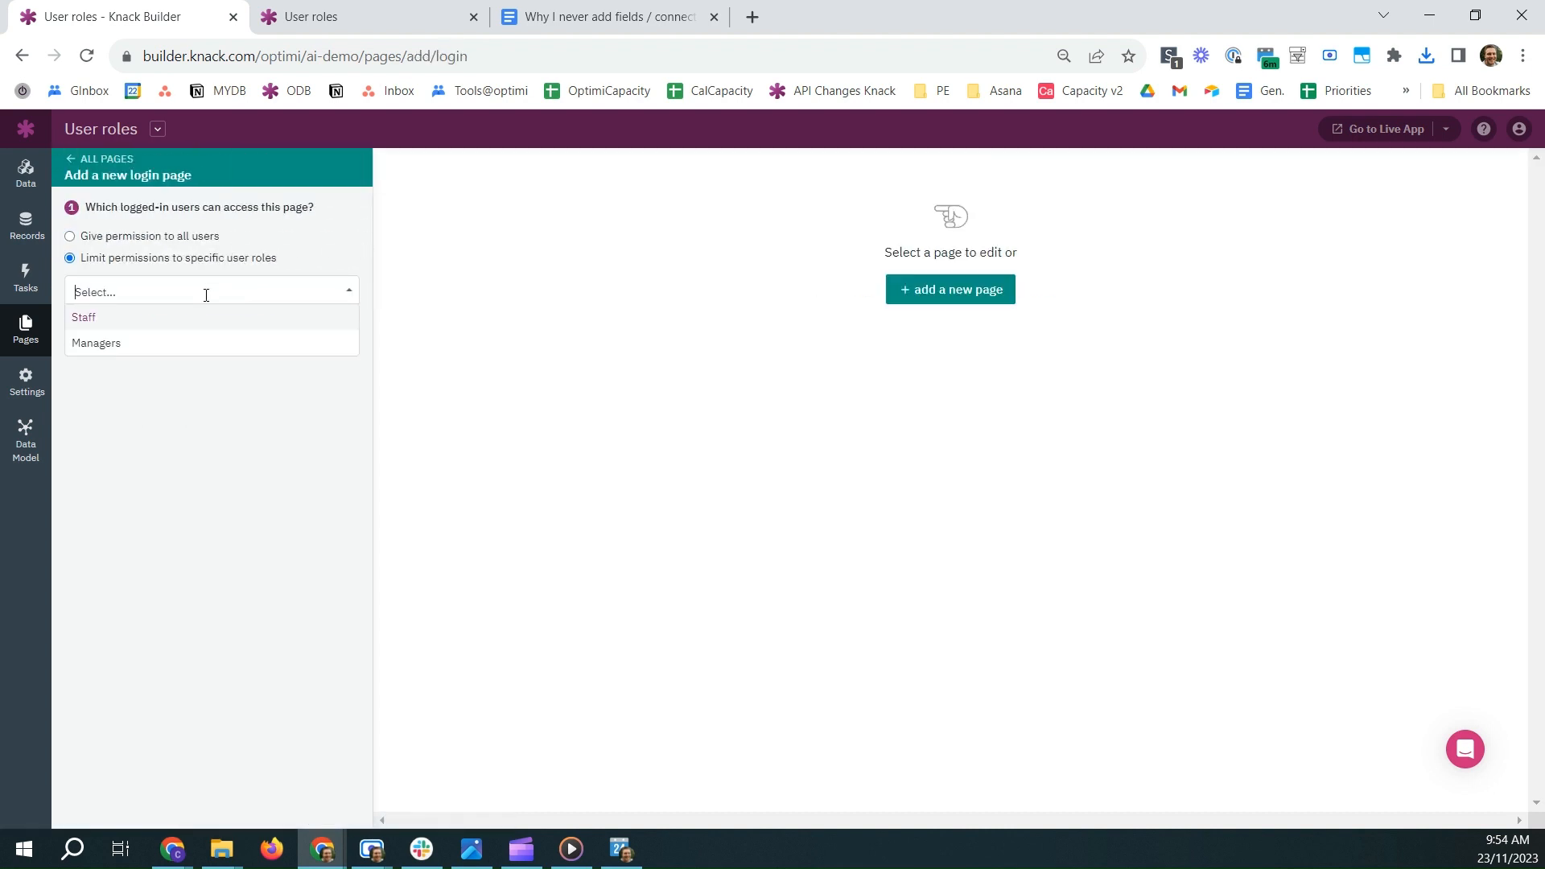
pyautogui.click(141, 236)
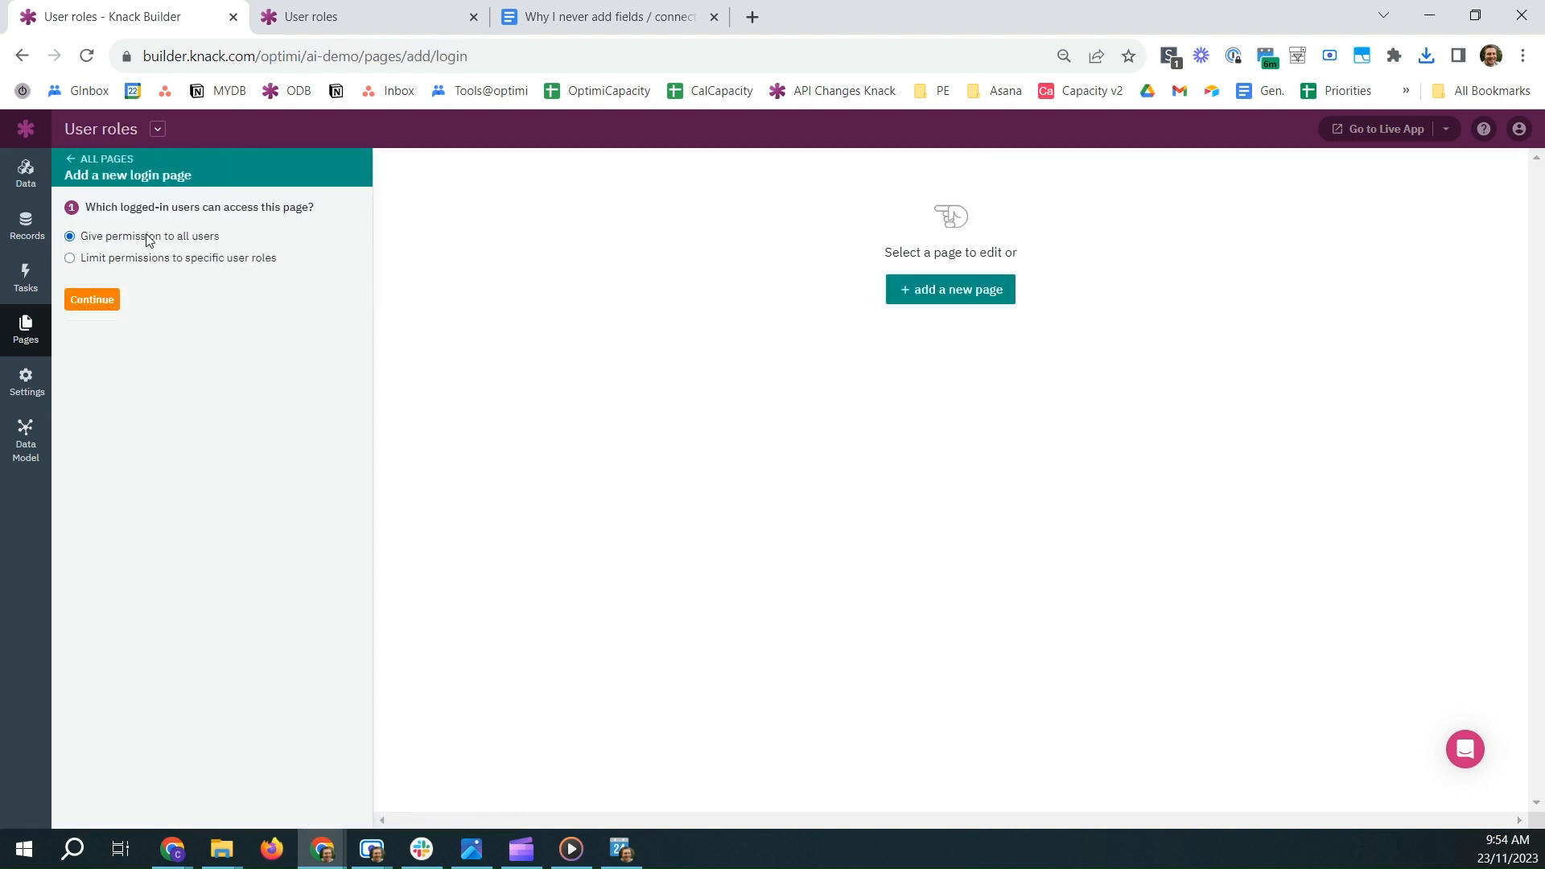
pyautogui.click(105, 307)
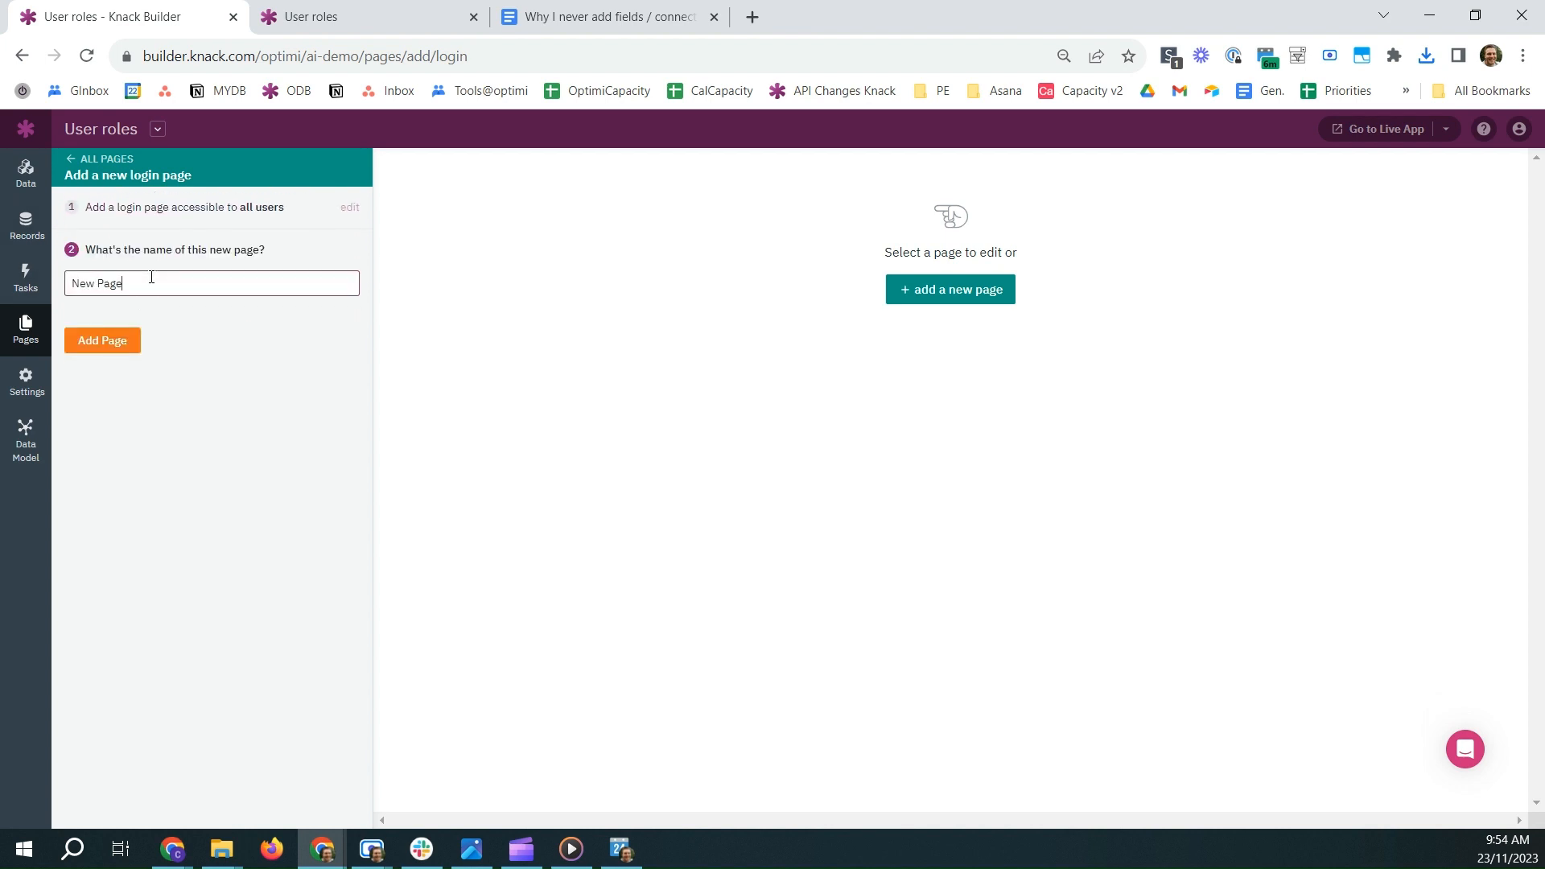
pyautogui.tripleClick(151, 276)
pyautogui.write('All users dashboard')
pyautogui.click(97, 339)
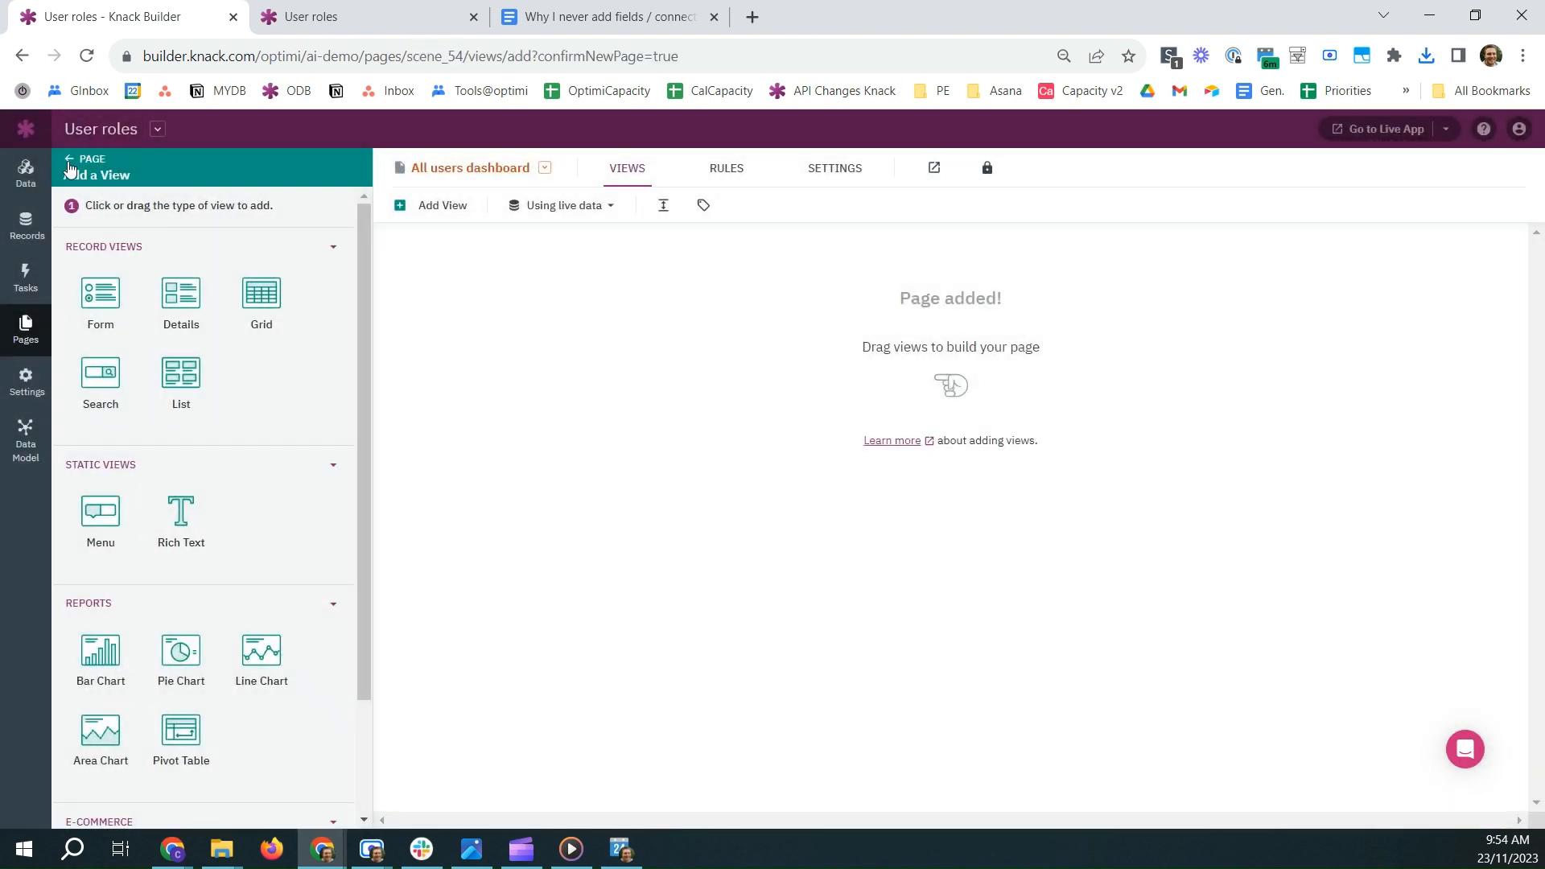
pyautogui.click(70, 161)
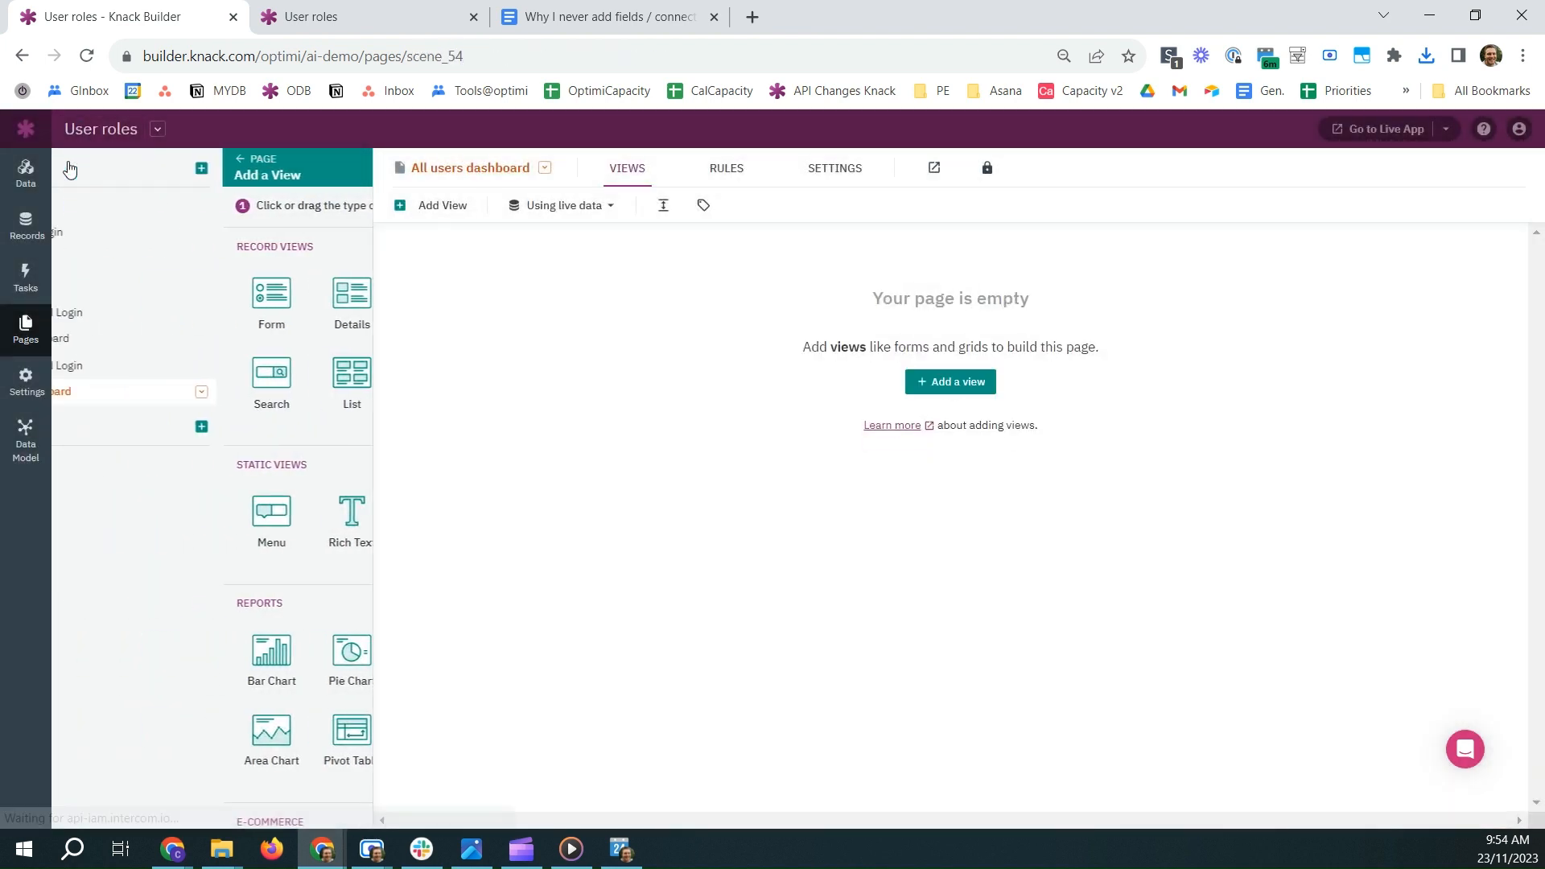
# - Add a pivot table report displaying Projects to the All users dashboard
pyautogui.click(451, 206)
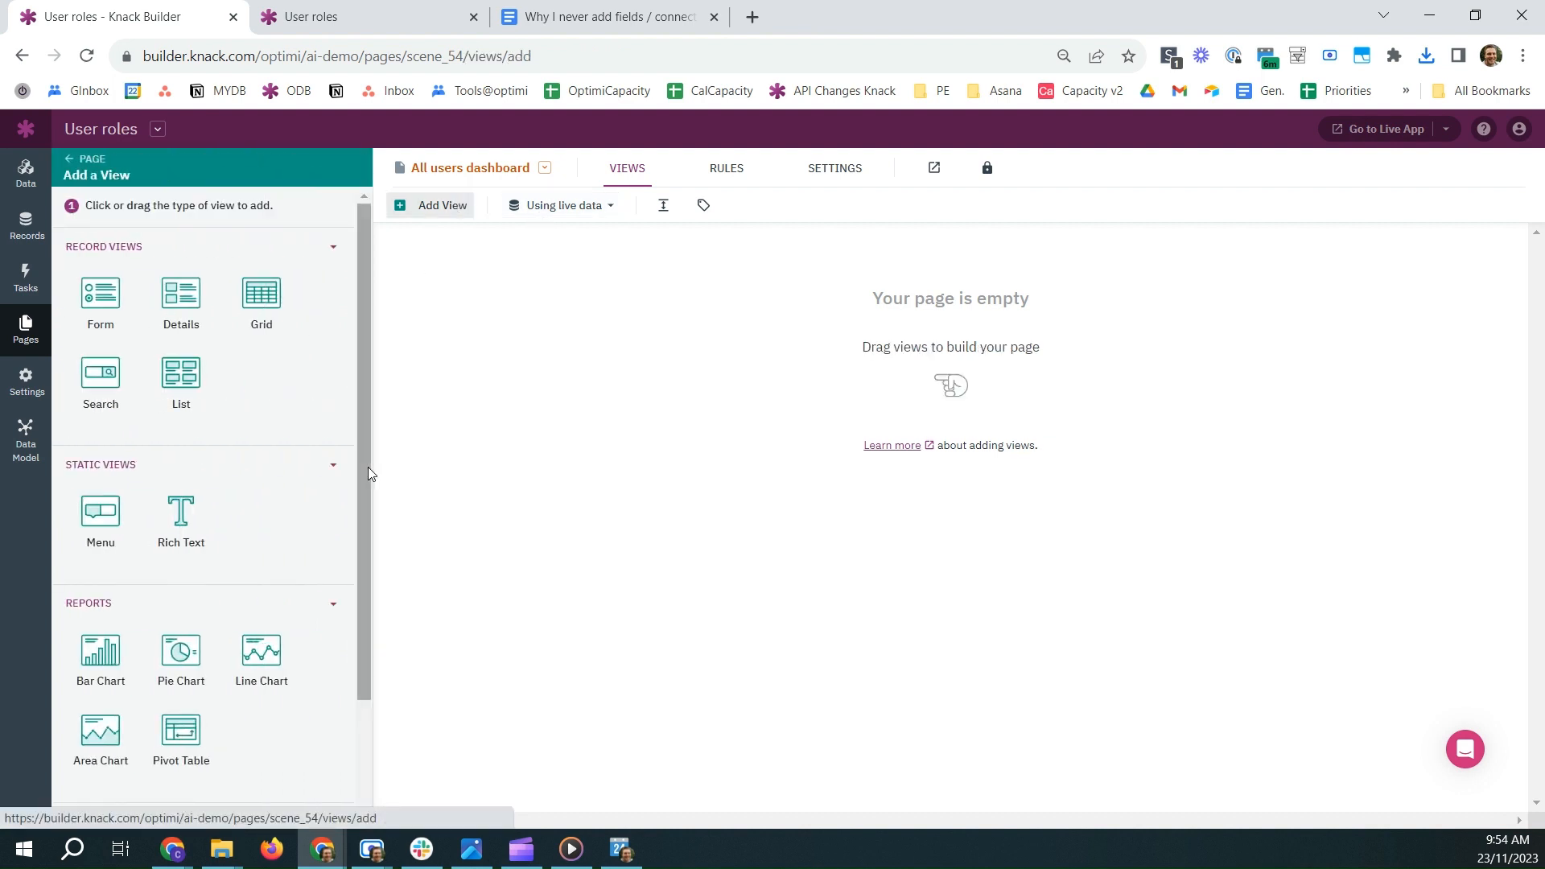
pyautogui.click(184, 724)
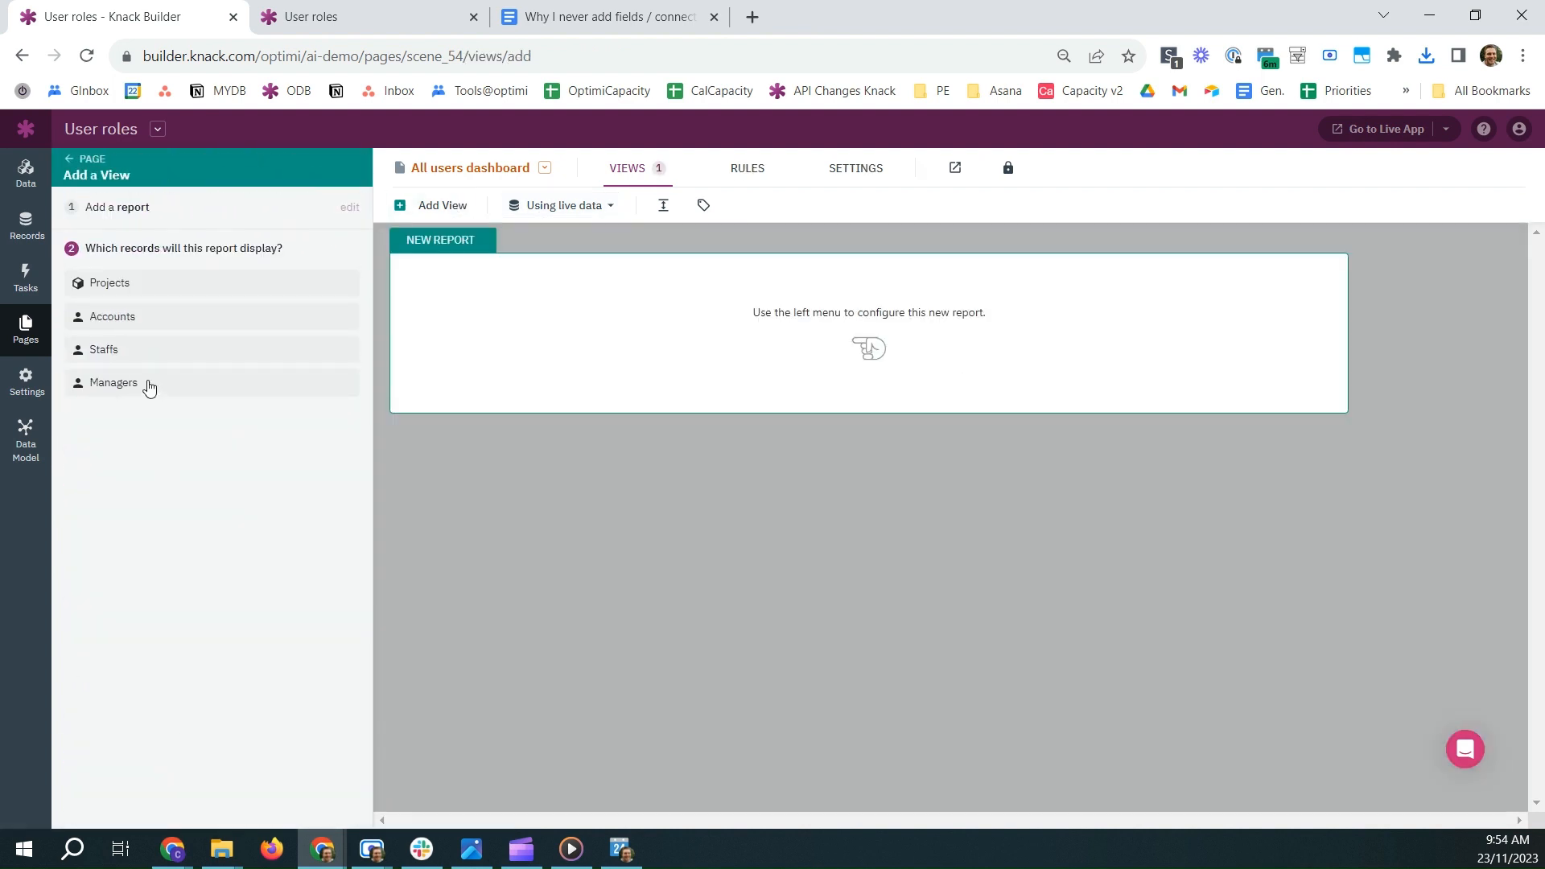
pyautogui.click(152, 285)
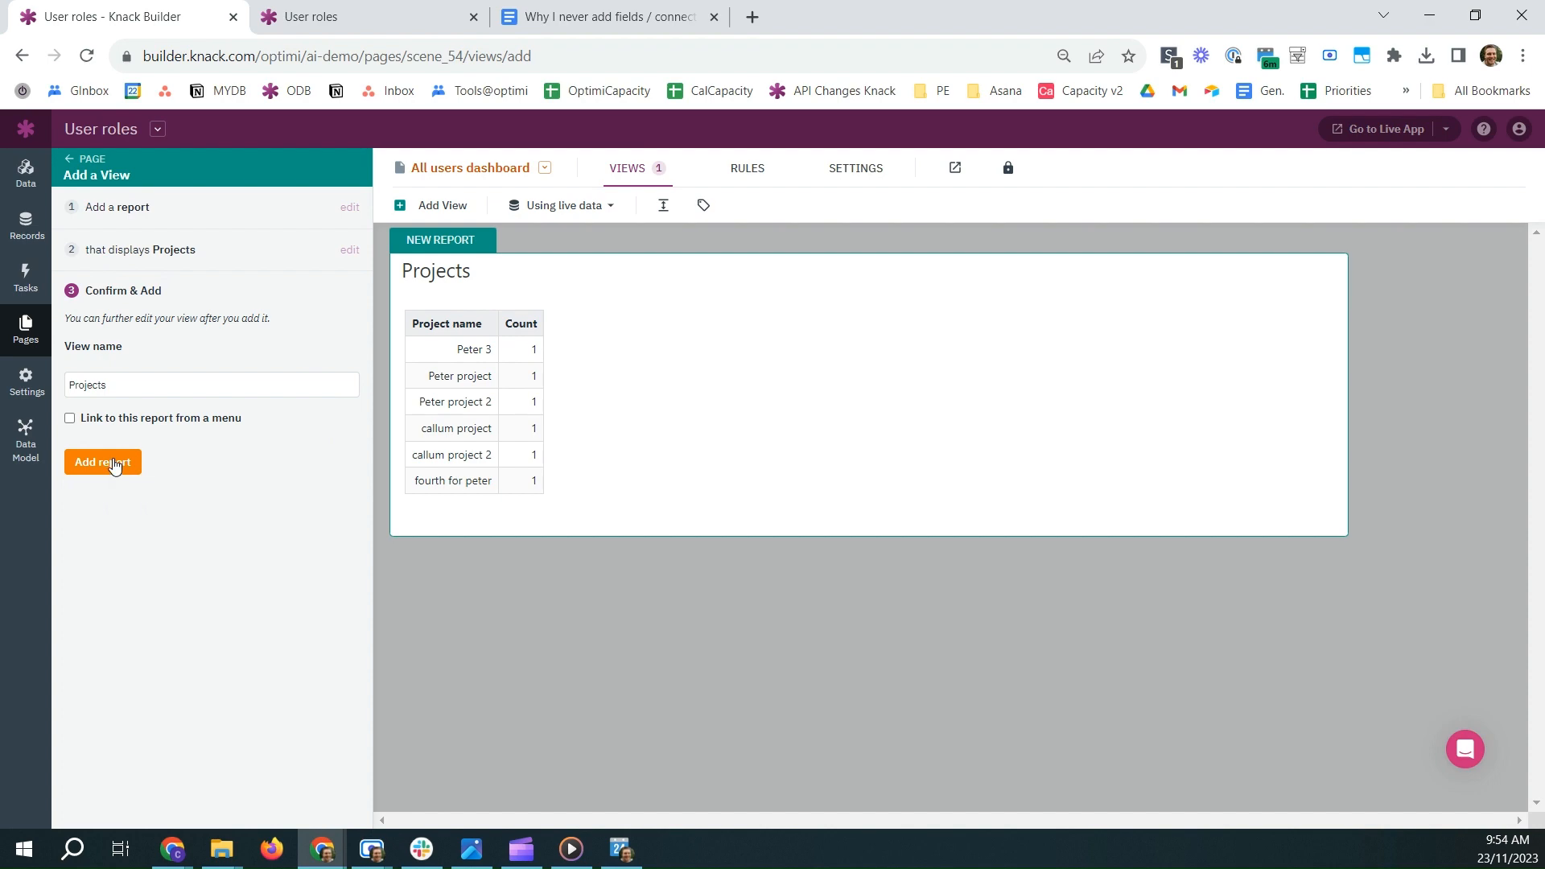
pyautogui.click(115, 465)
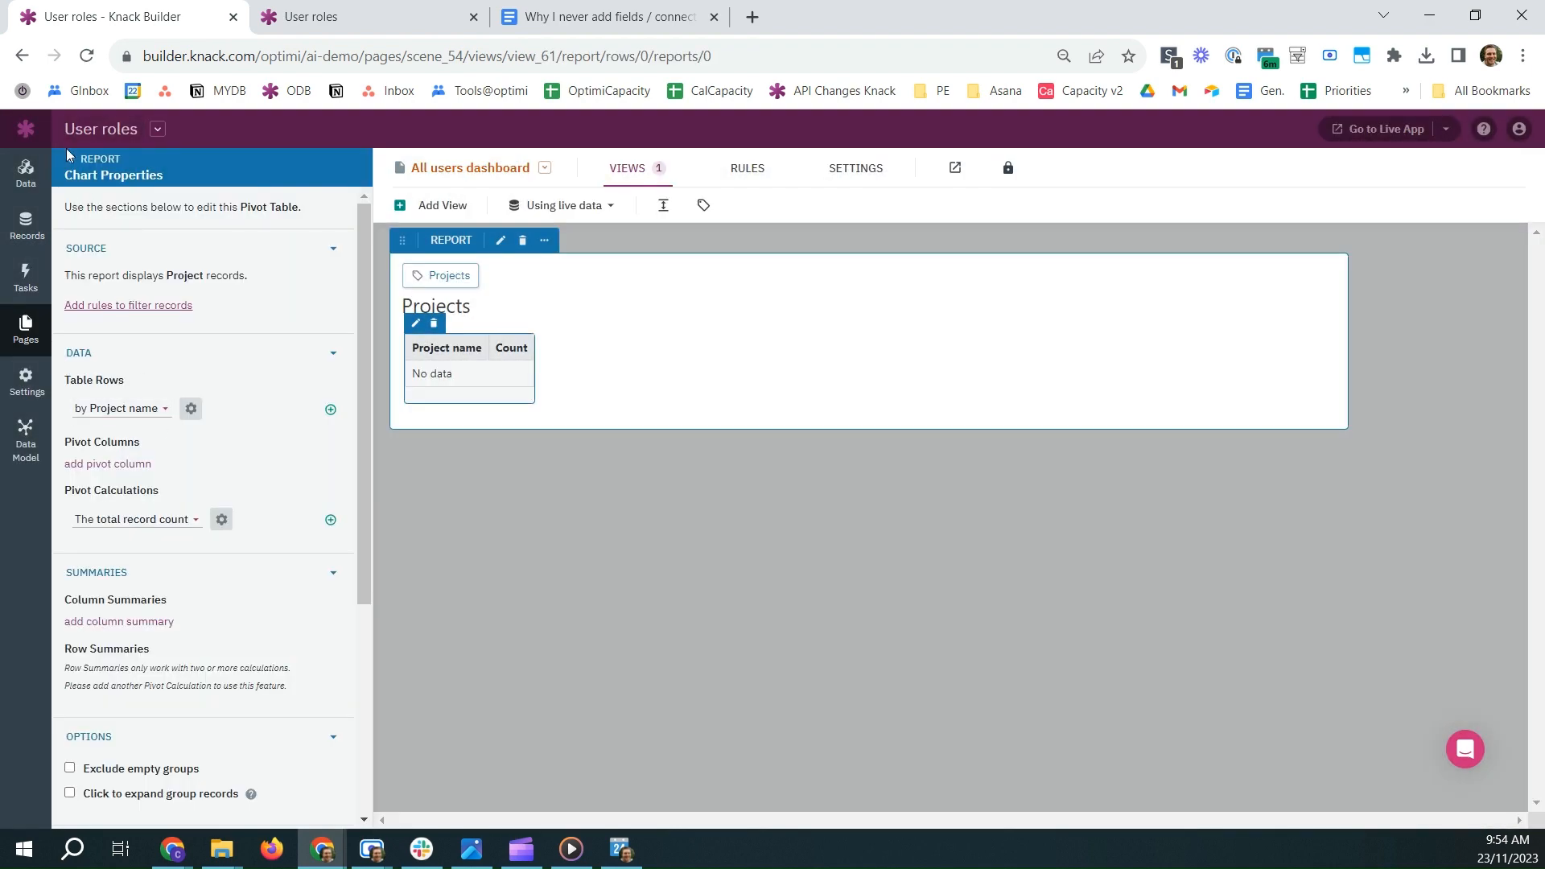
pyautogui.click(69, 157)
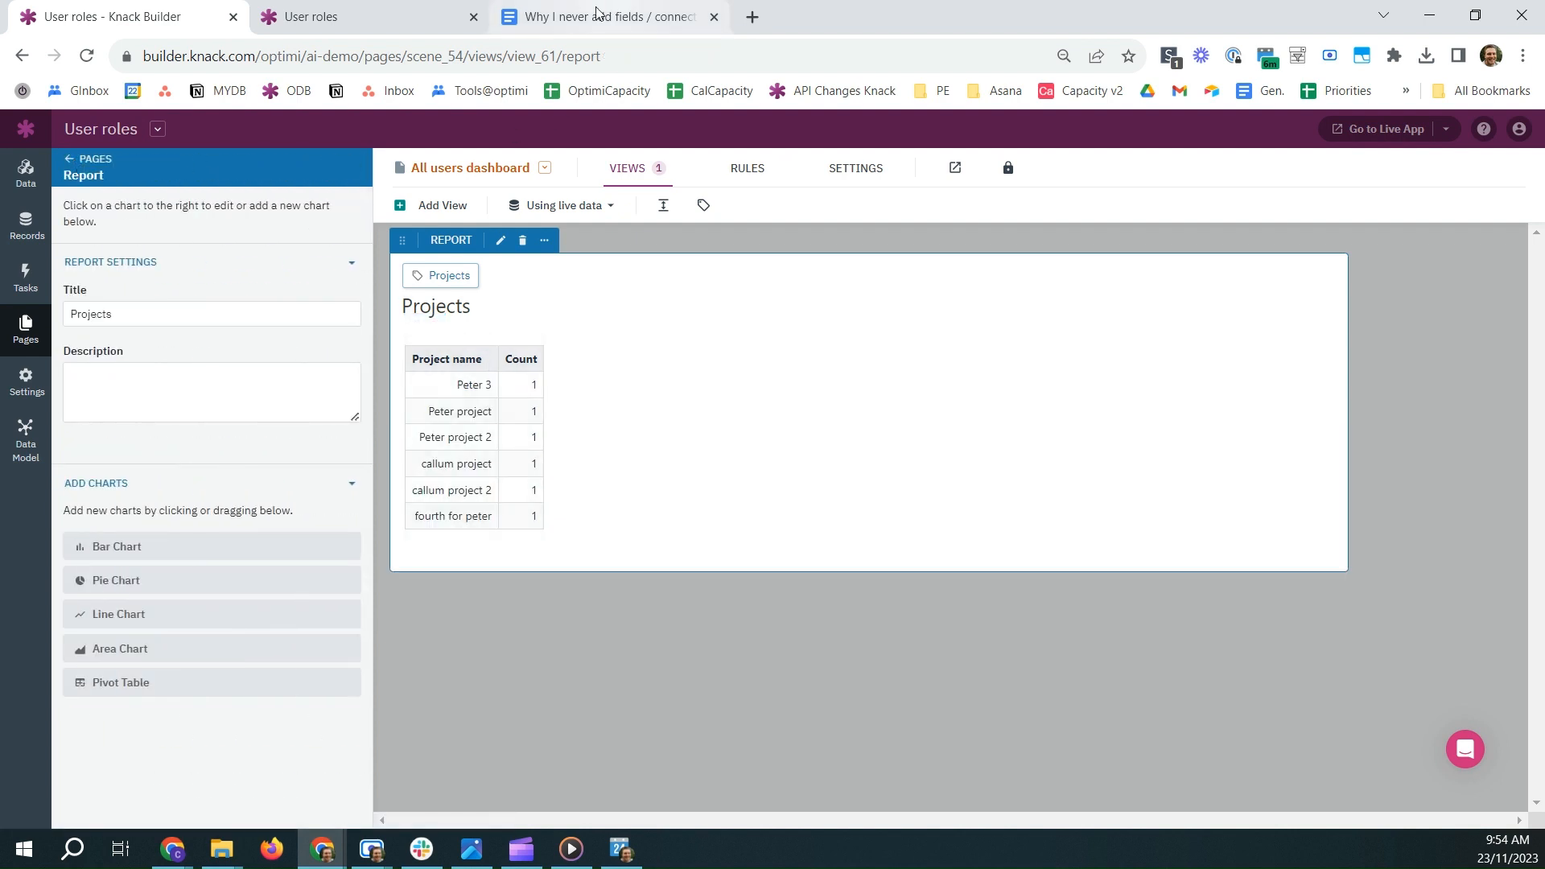
pyautogui.click(69, 160)
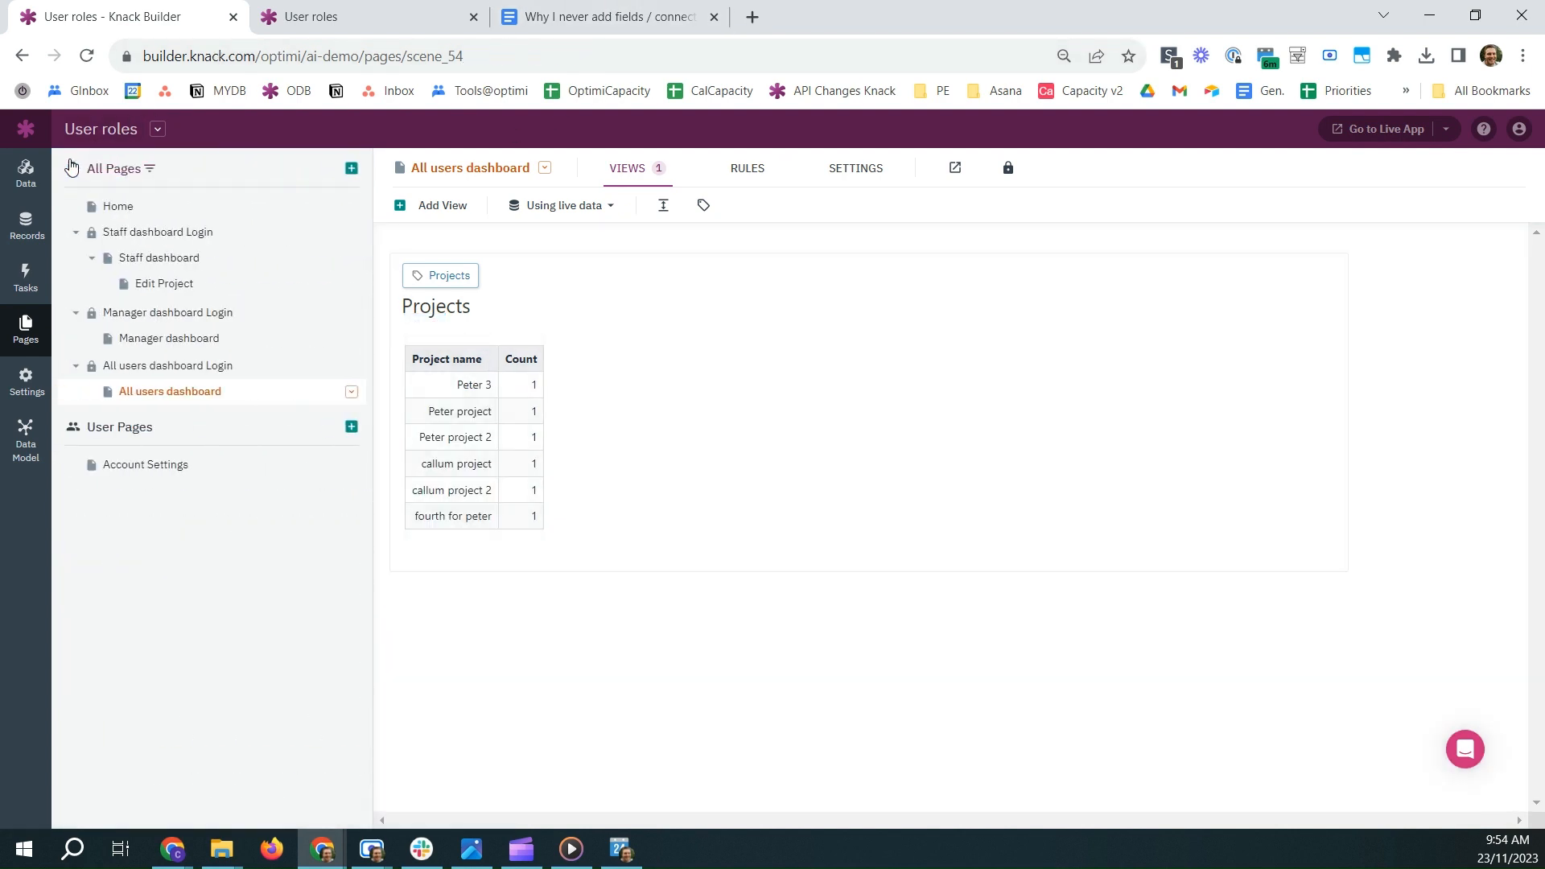
# - In the Google Docs document, select the problem "Parent role can't access child's data" under Difficulty creating pages
pyautogui.click(589, 16)
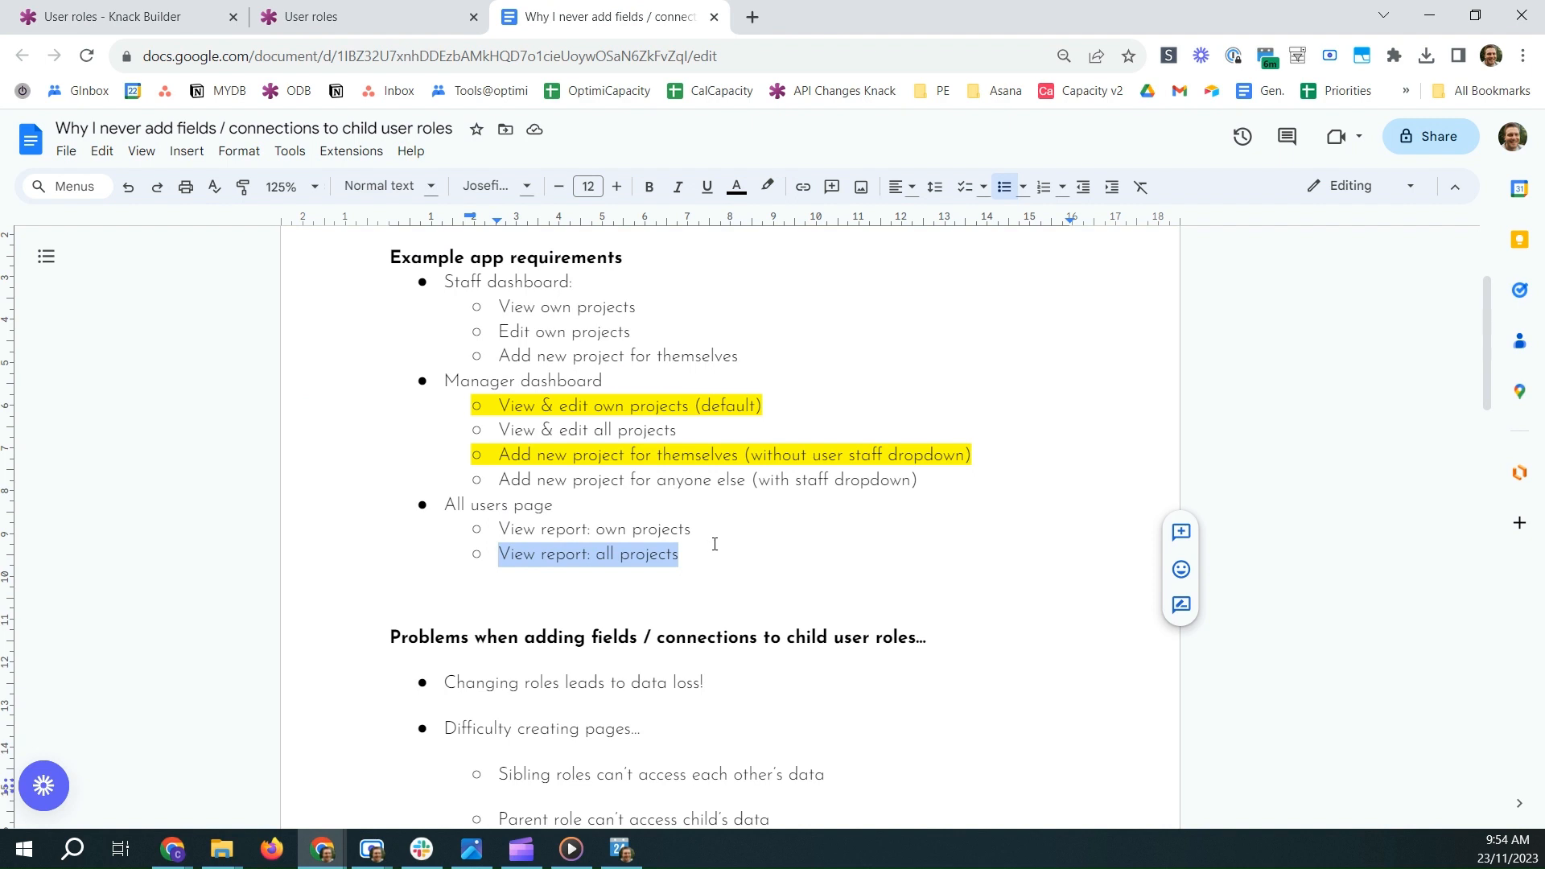
pyautogui.scroll(-4, 714, 544)
pyautogui.moveTo(802, 516); pyautogui.dragTo(495, 521)
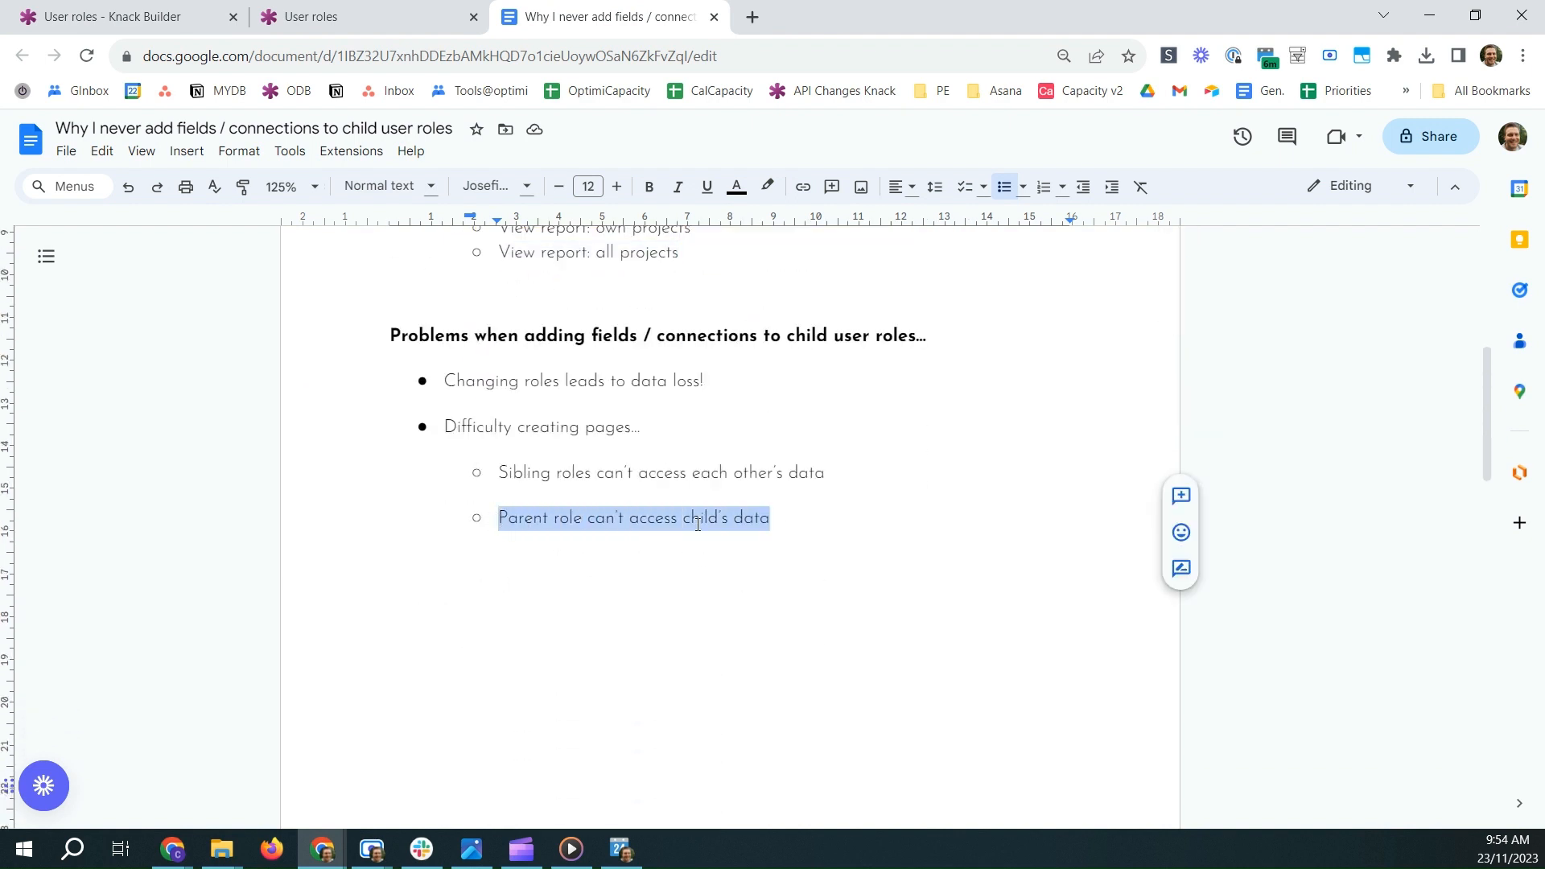
# - In Knack Builder, examine the fields and connections of the Accounts, Staff and Managers user roles
pyautogui.click(121, 11)
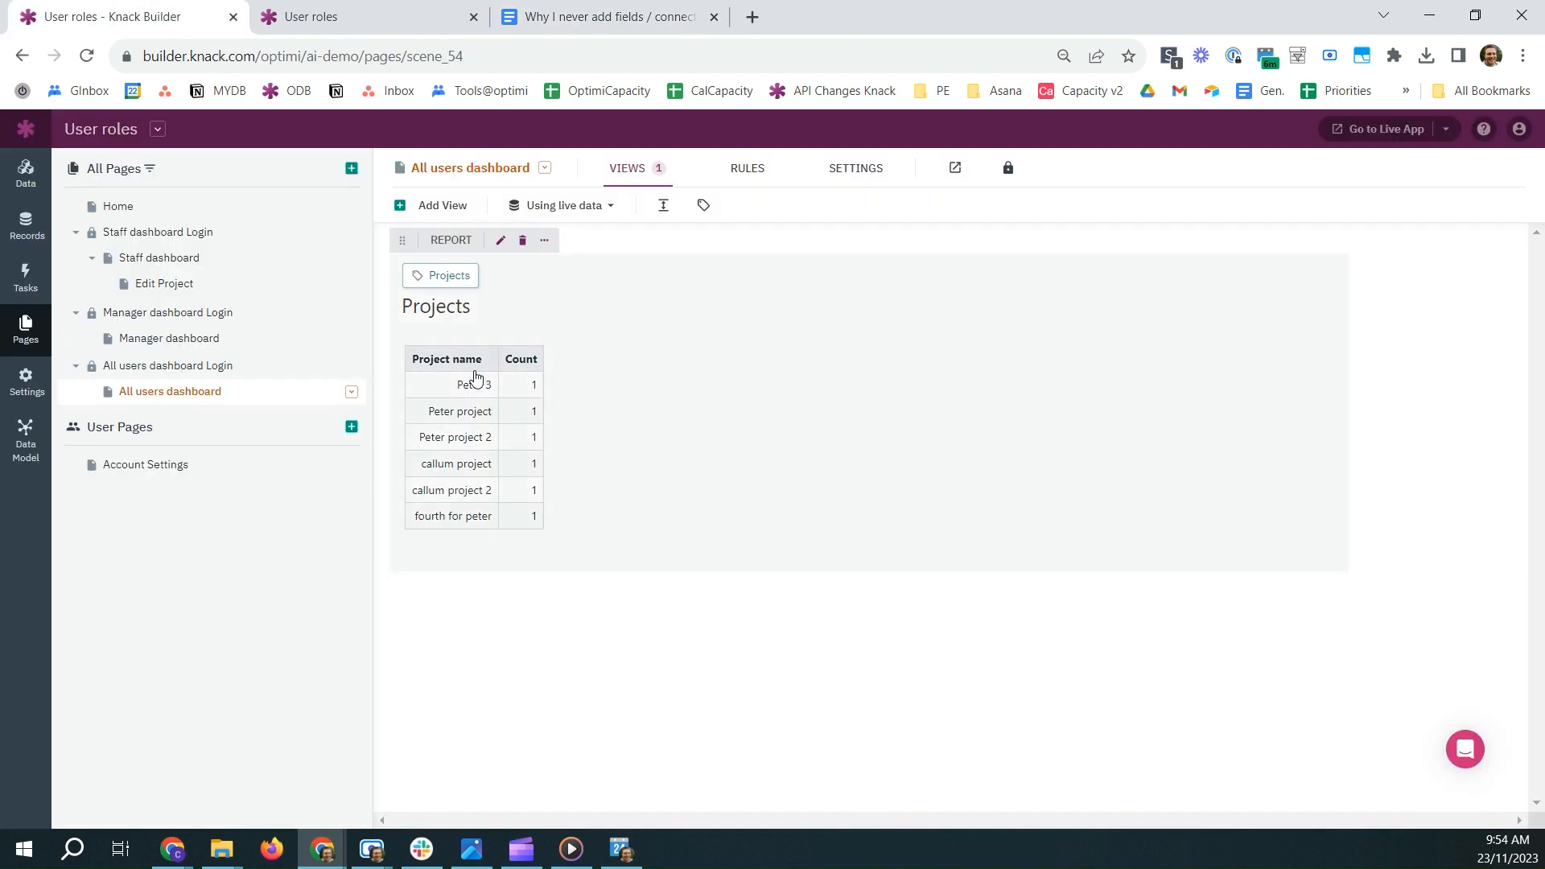
pyautogui.click(26, 172)
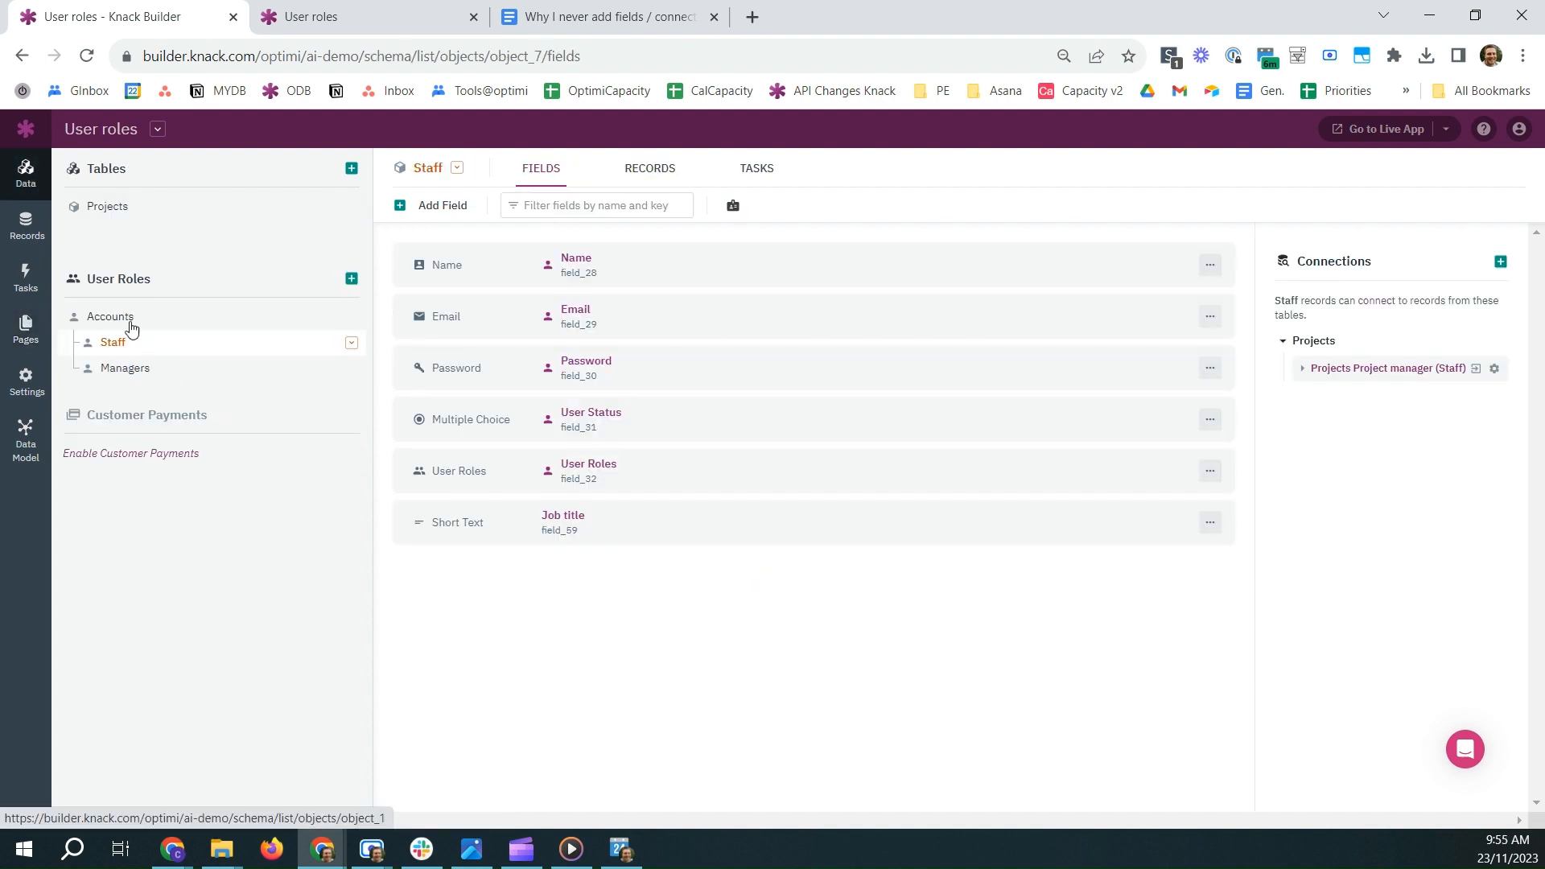
pyautogui.click(113, 318)
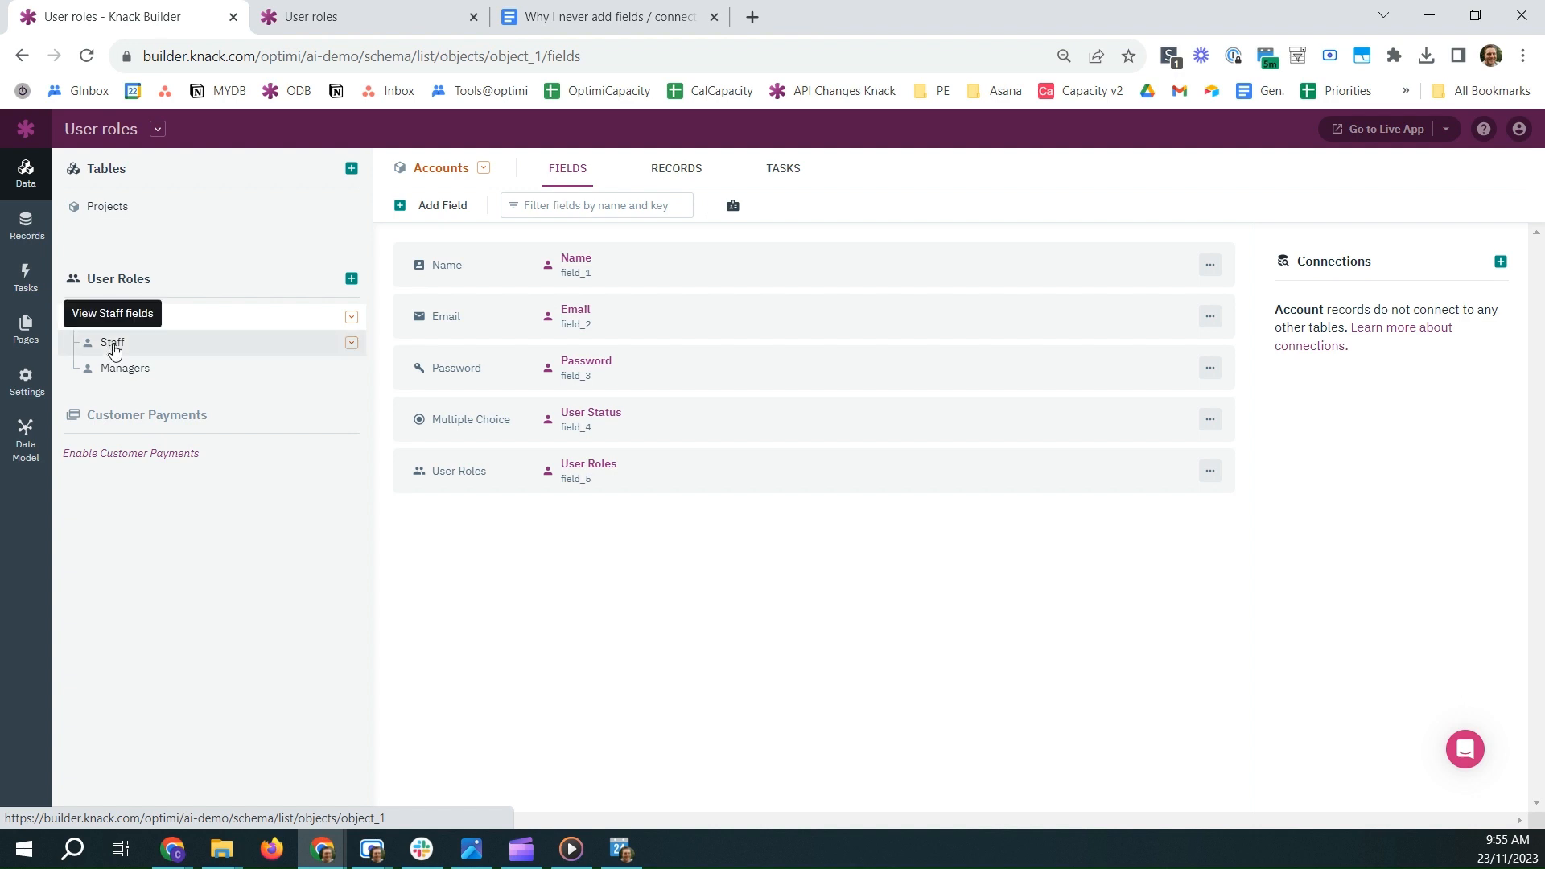
pyautogui.click(113, 344)
pyautogui.click(125, 368)
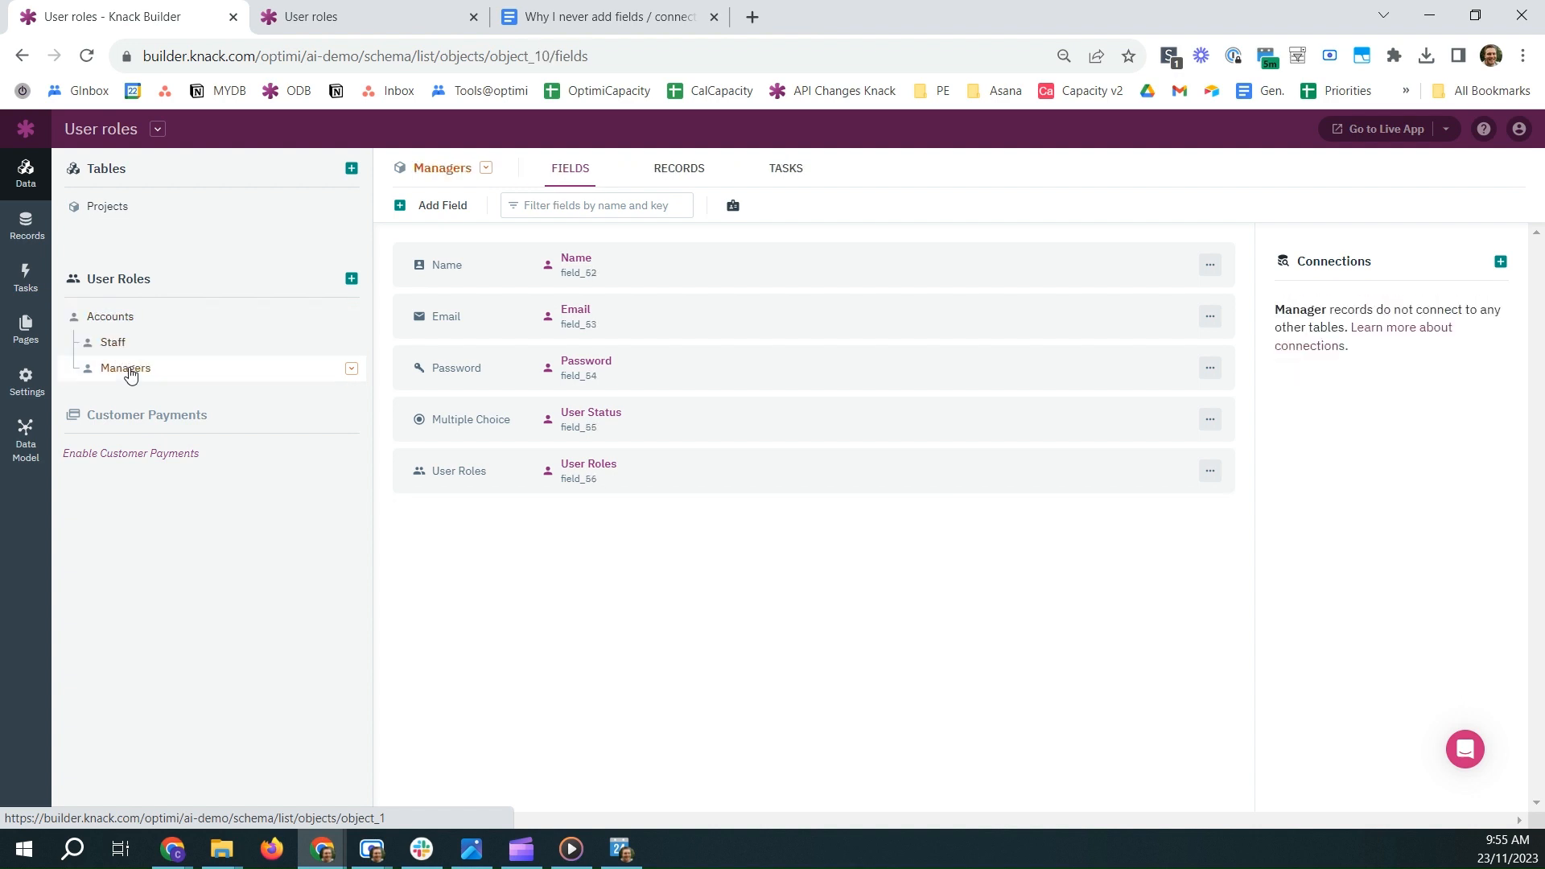
# - Review the Accounts fields again and compare the user records in Accounts with those in Staff
pyautogui.click(44, 338)
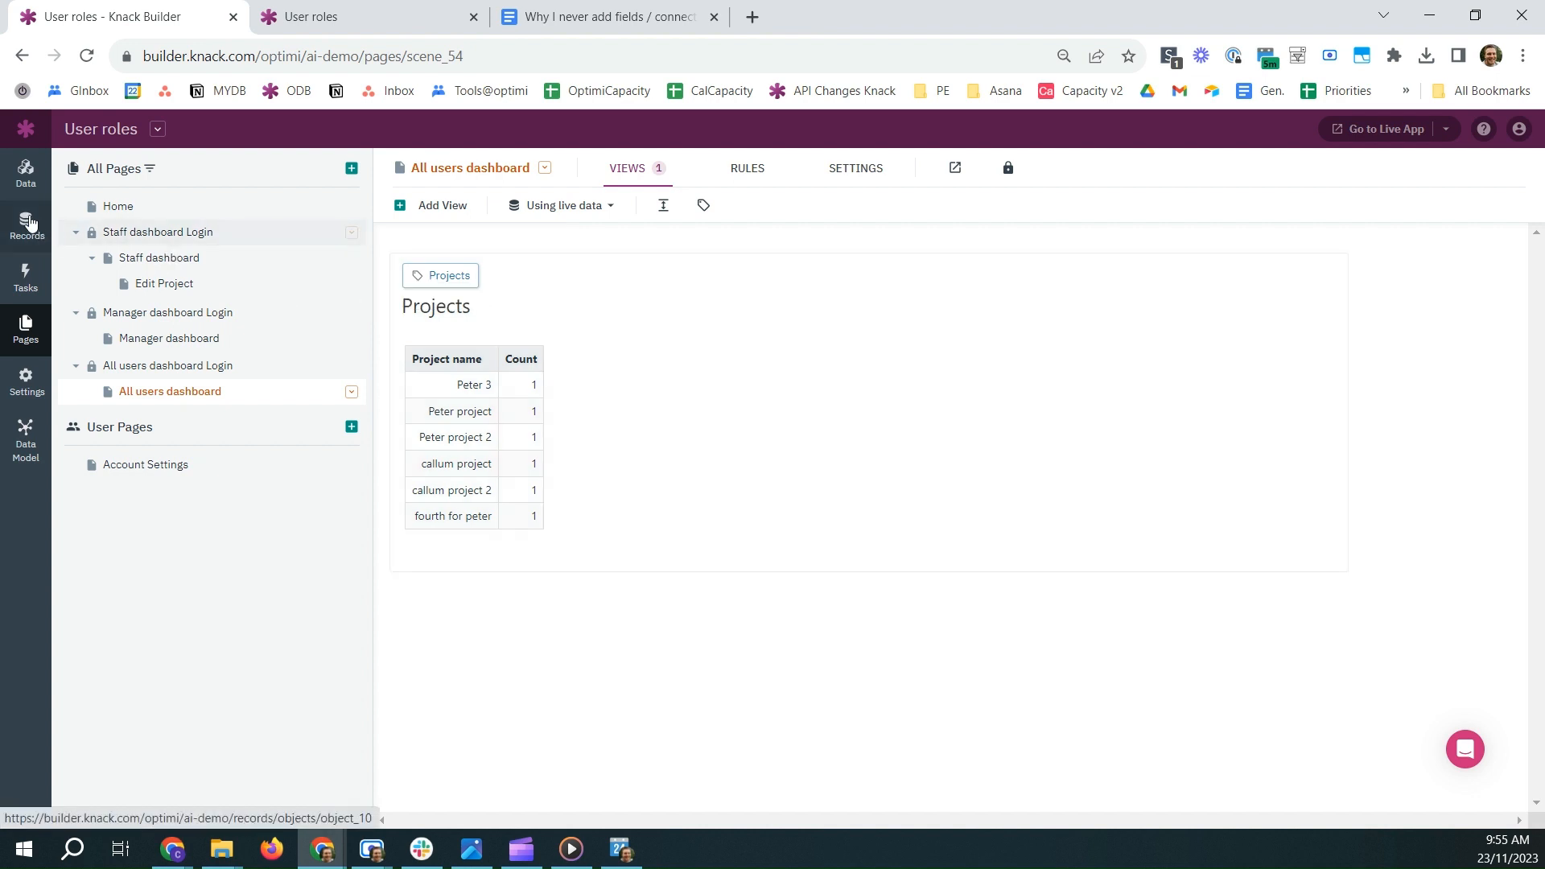
pyautogui.click(25, 176)
pyautogui.click(137, 340)
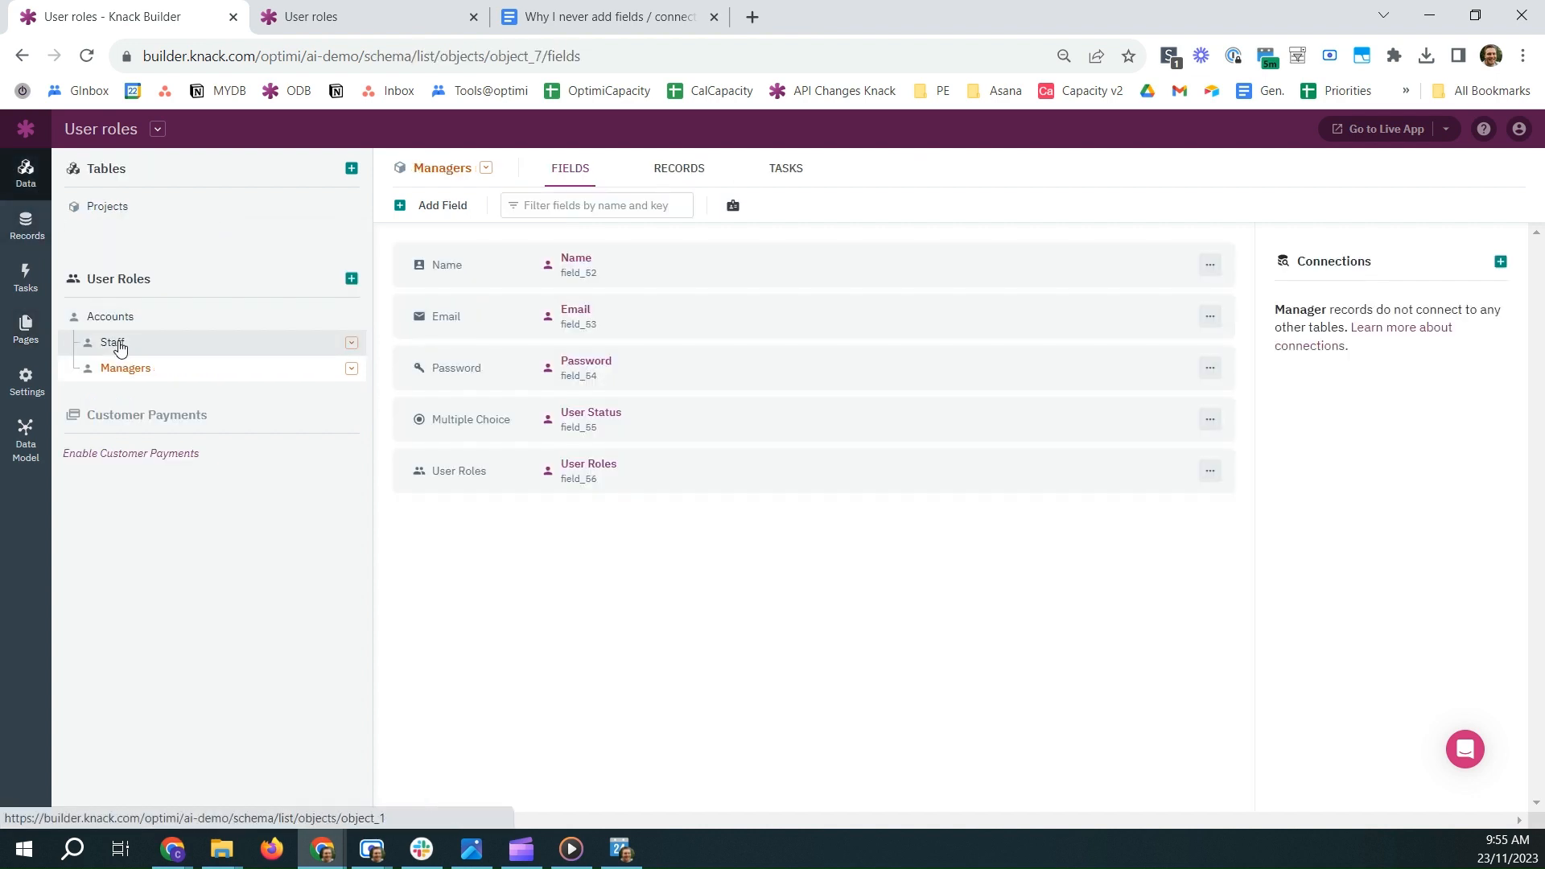
pyautogui.click(131, 316)
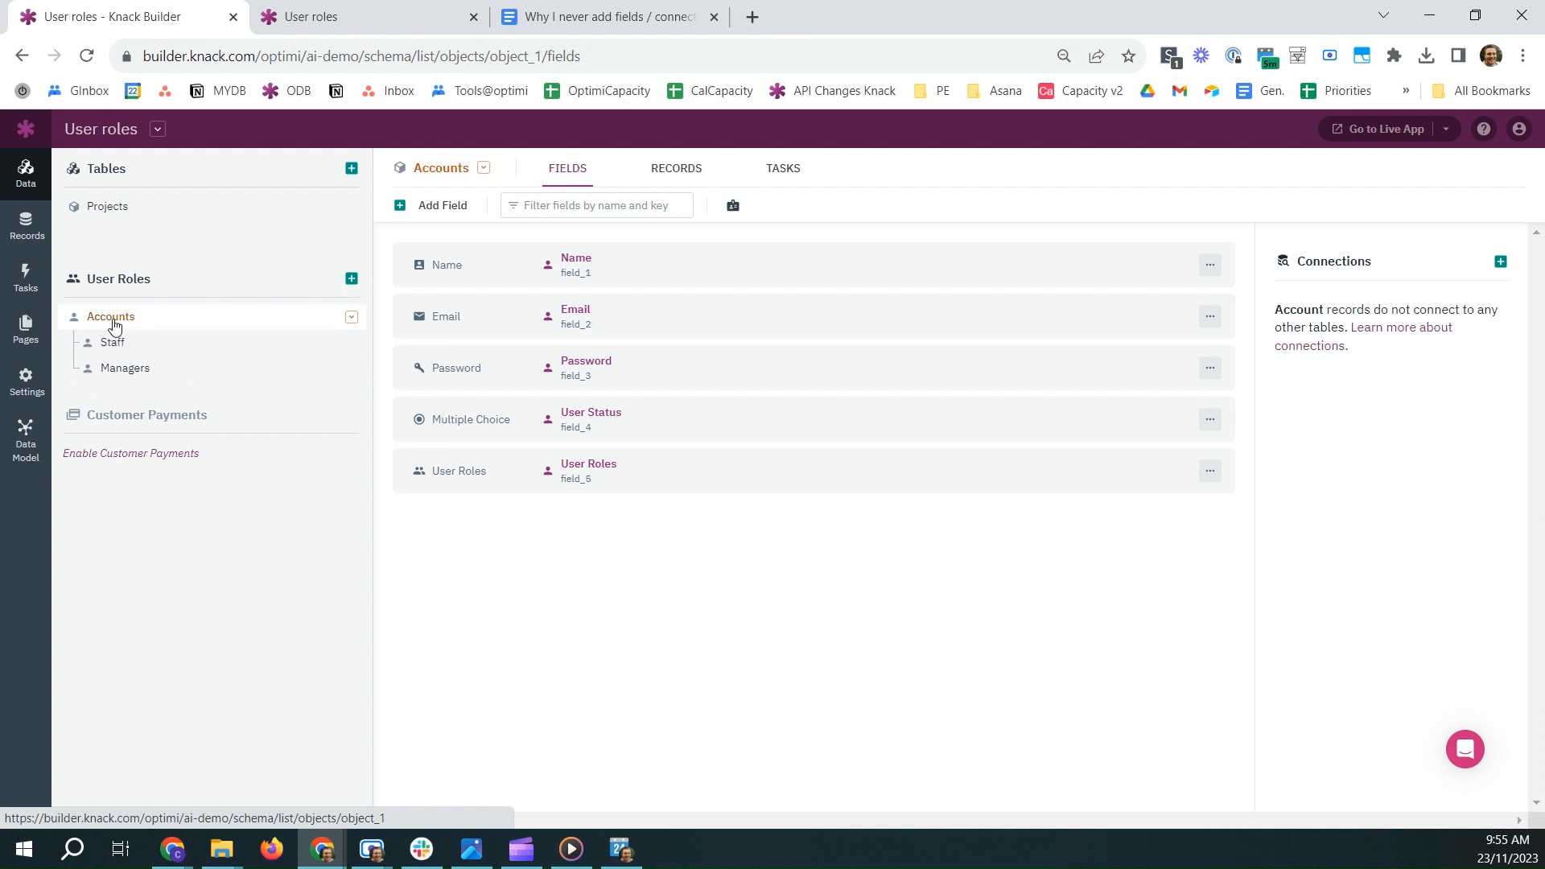
pyautogui.click(676, 168)
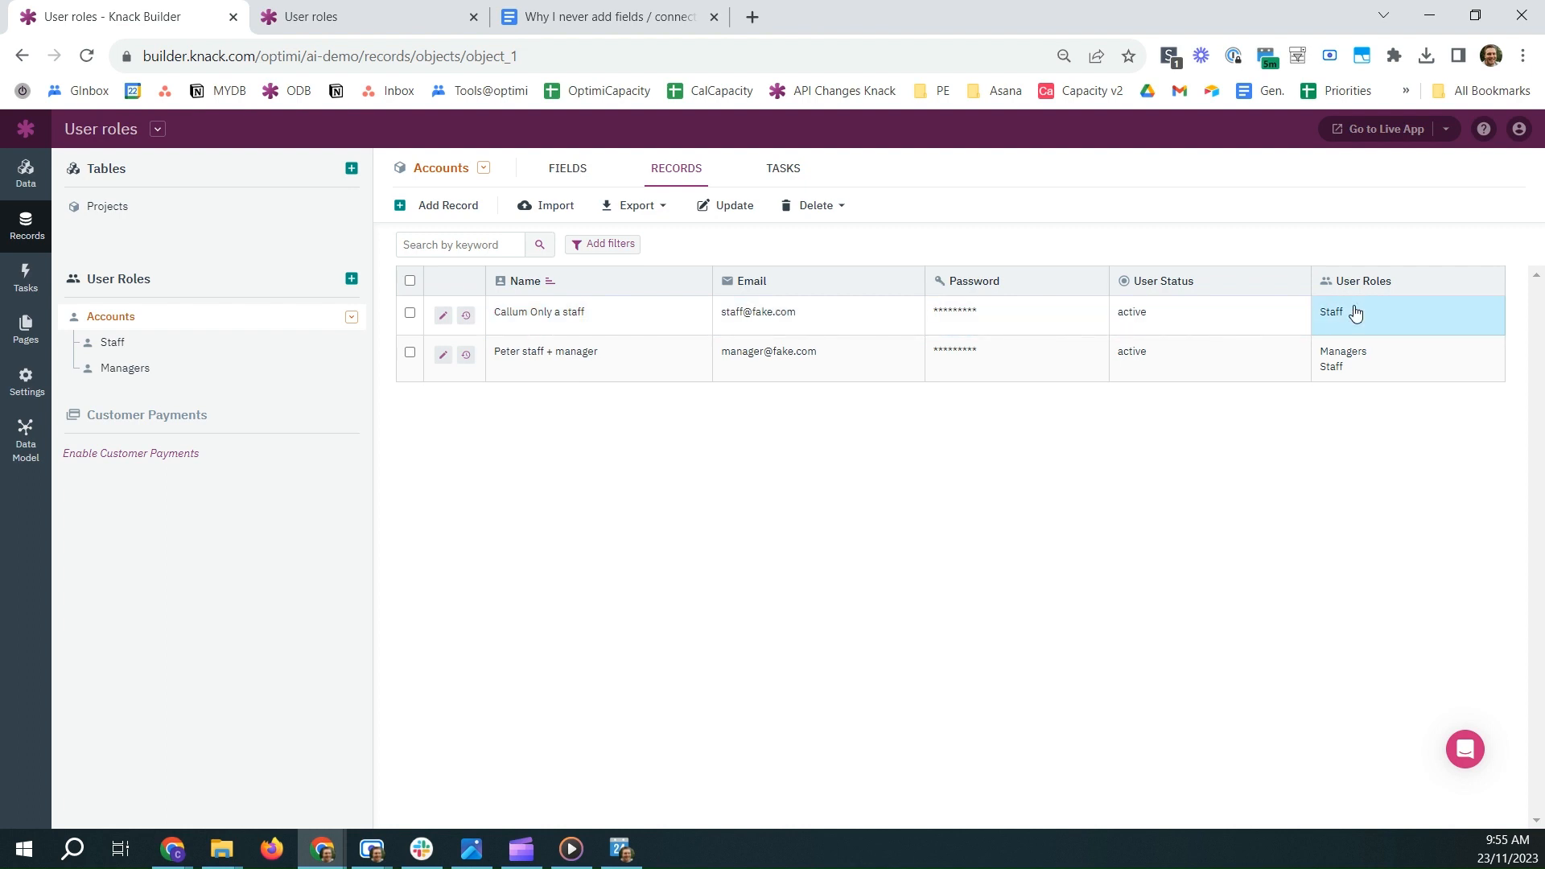
pyautogui.click(105, 344)
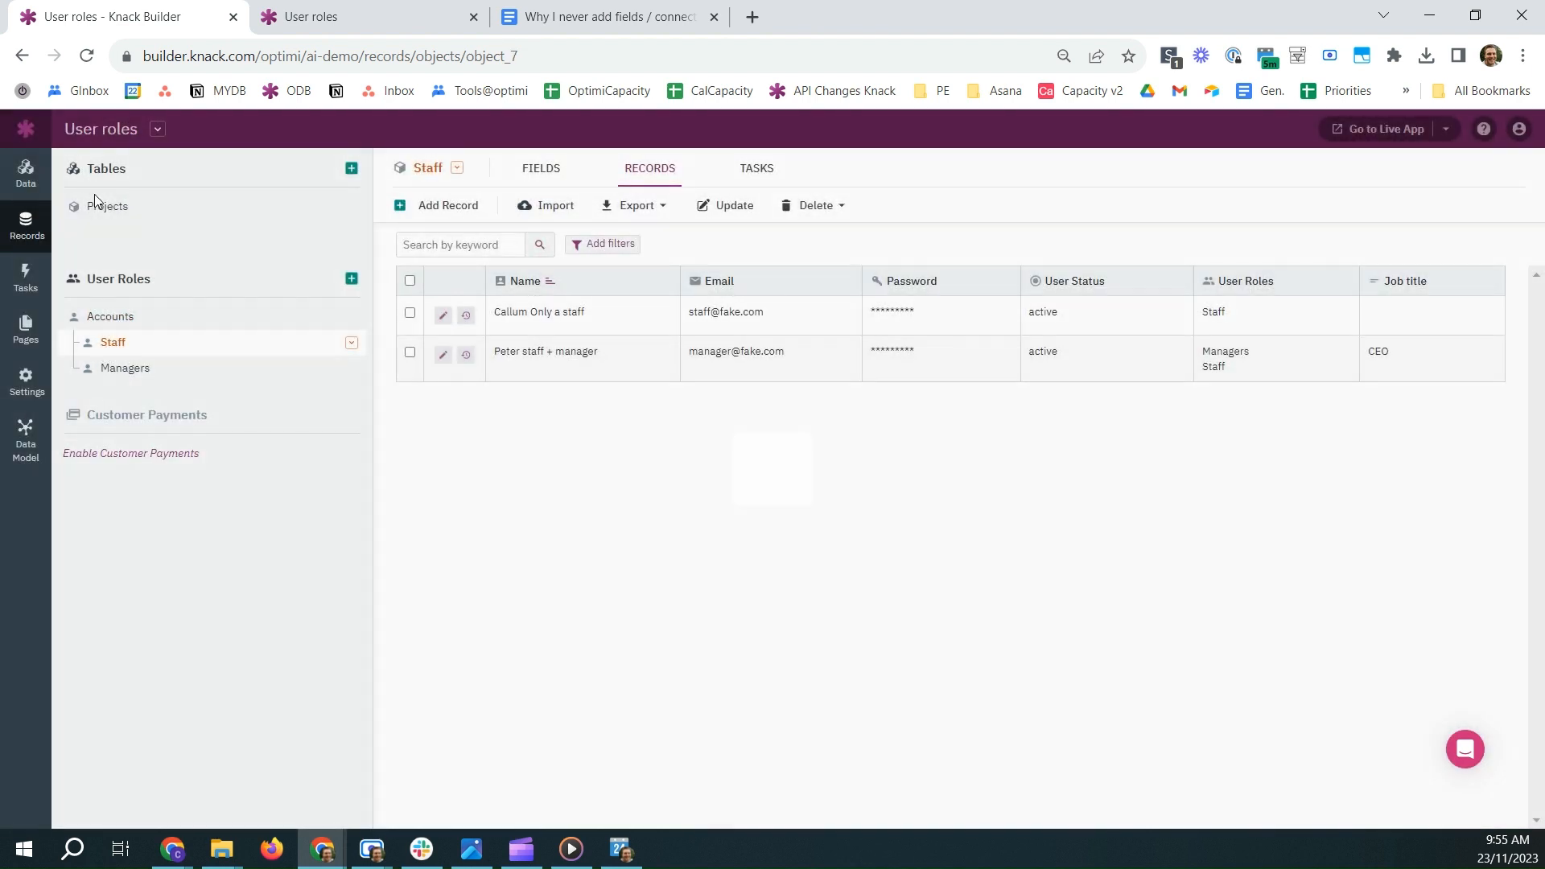
# - Try to add a details view of the logged-in Account to the All users dashboard, check its options, and discard it
pyautogui.click(26, 330)
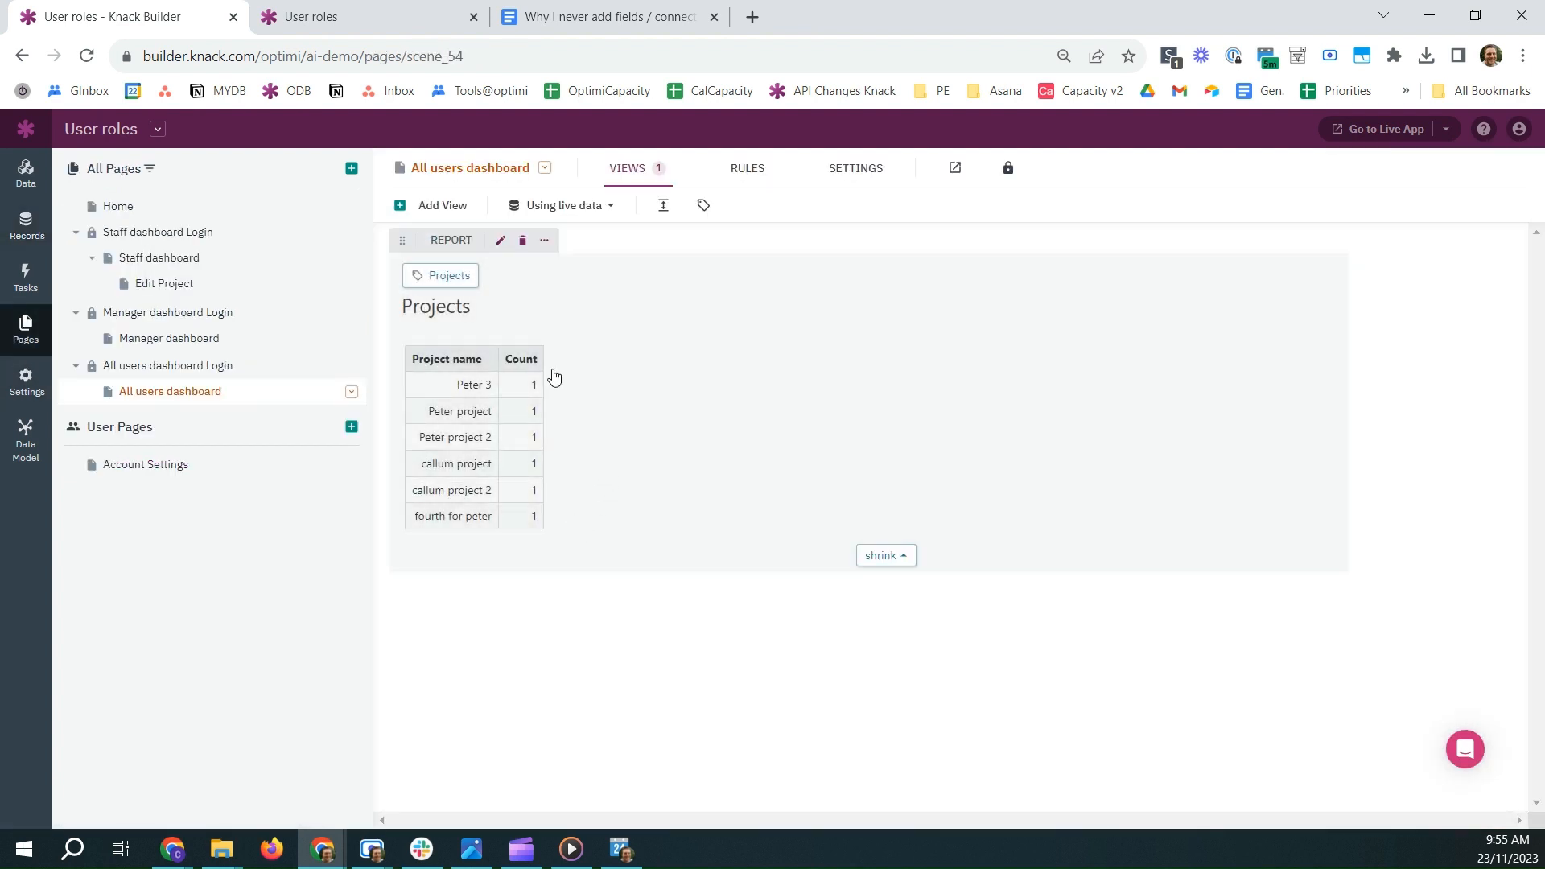
pyautogui.click(437, 206)
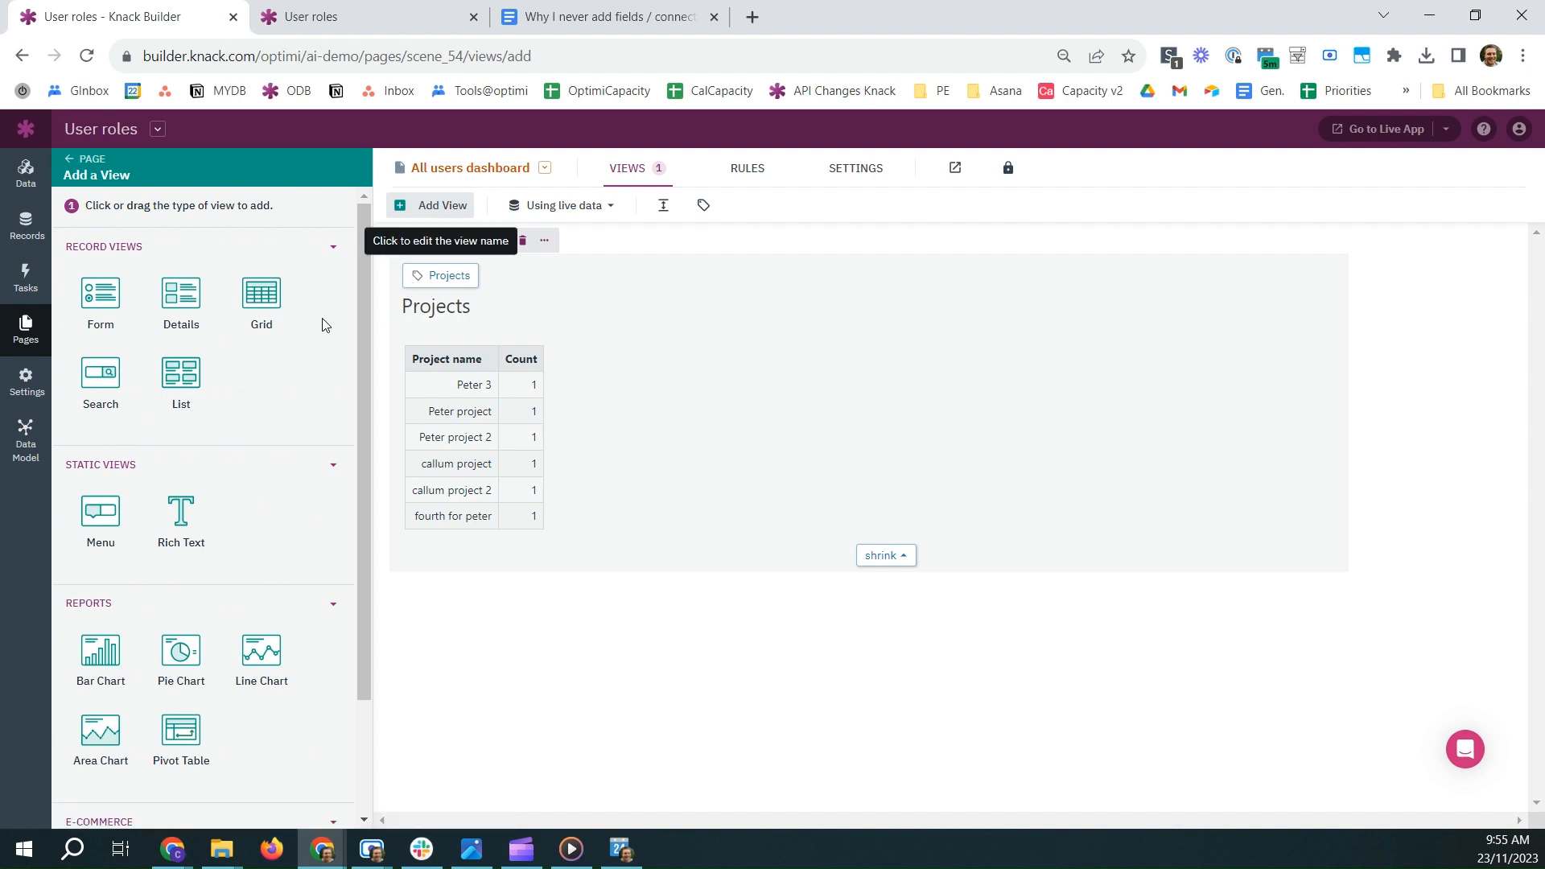
pyautogui.click(172, 298)
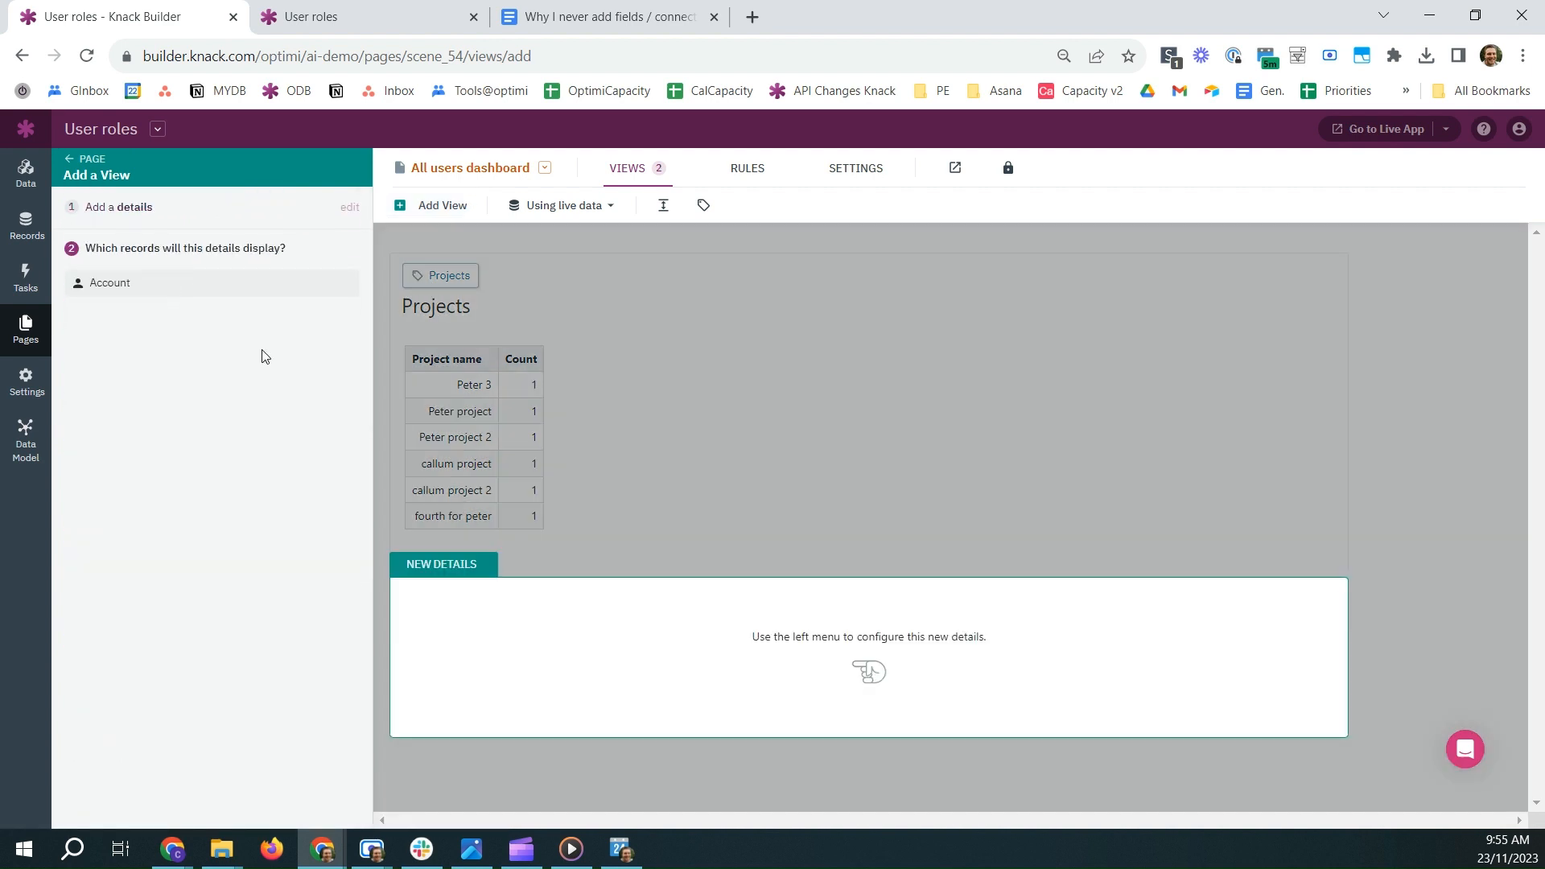
pyautogui.click(144, 282)
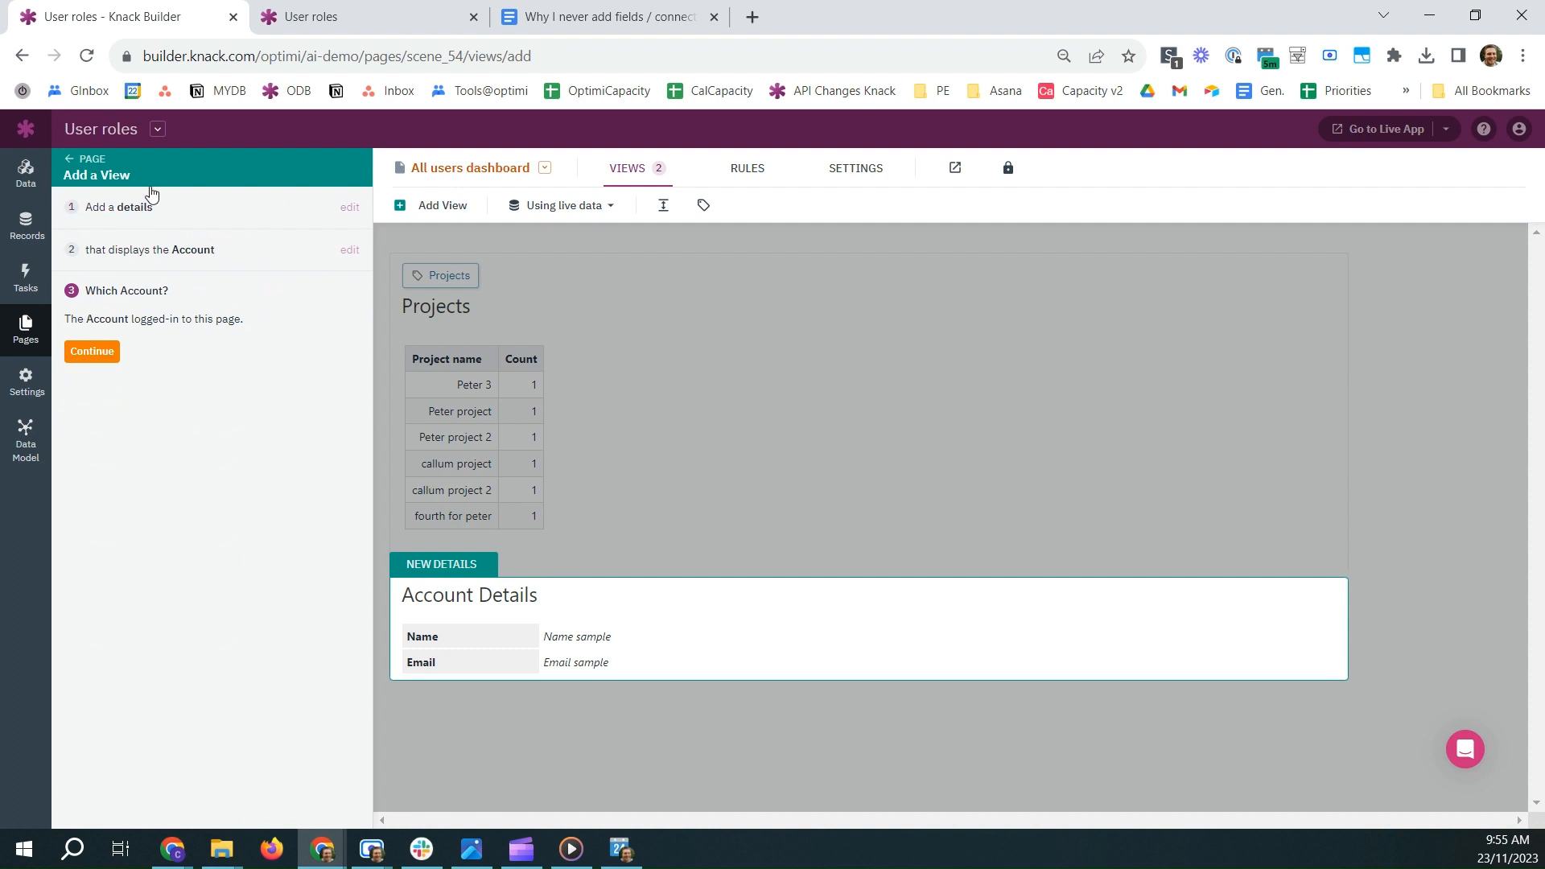
pyautogui.click(73, 160)
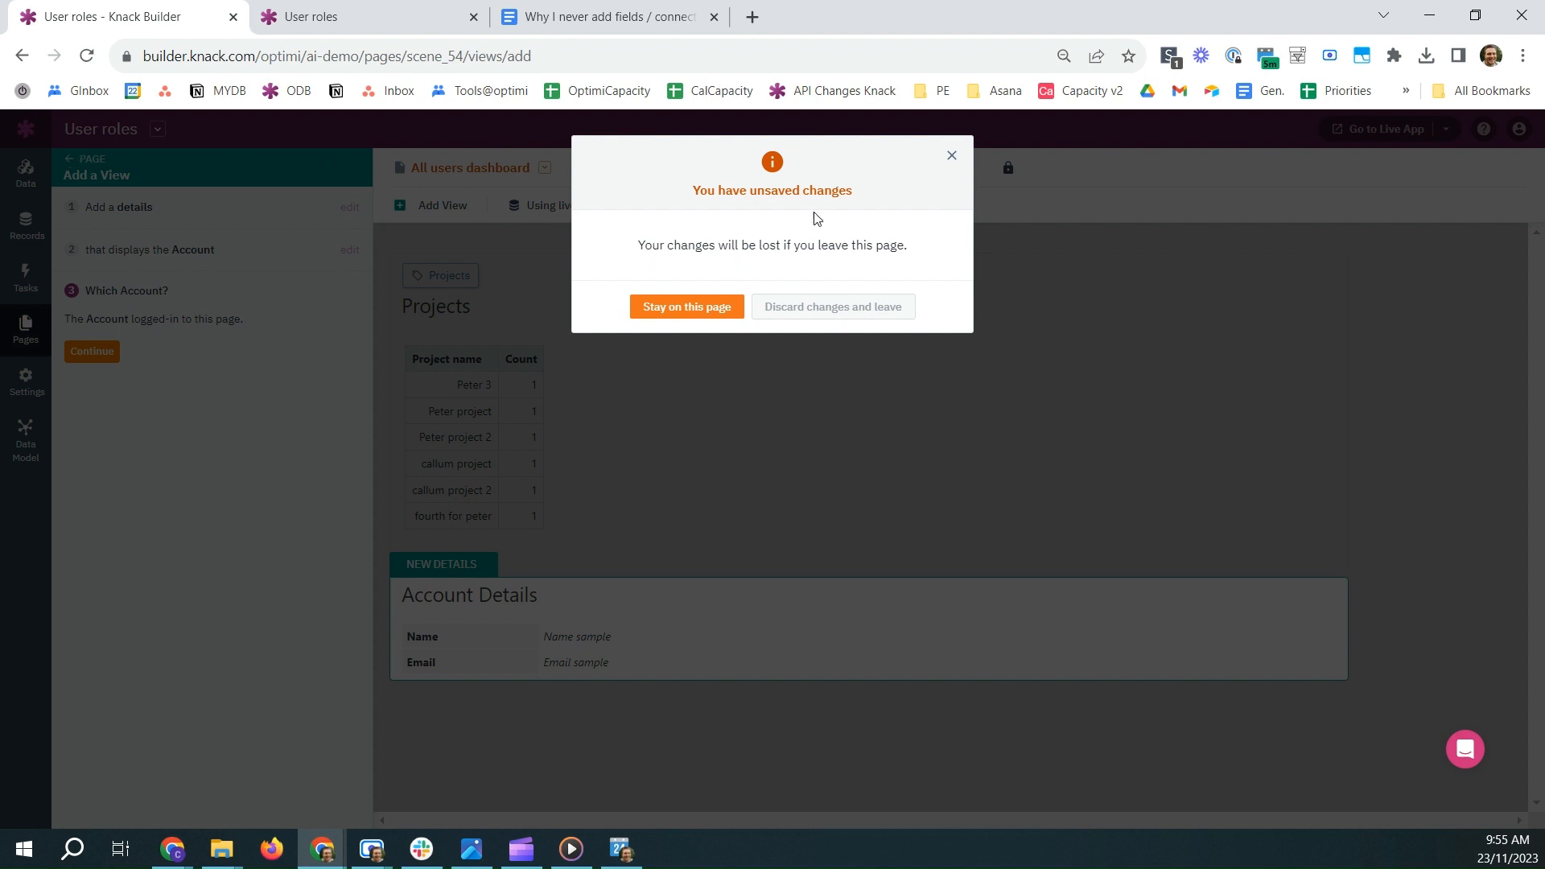
pyautogui.click(836, 312)
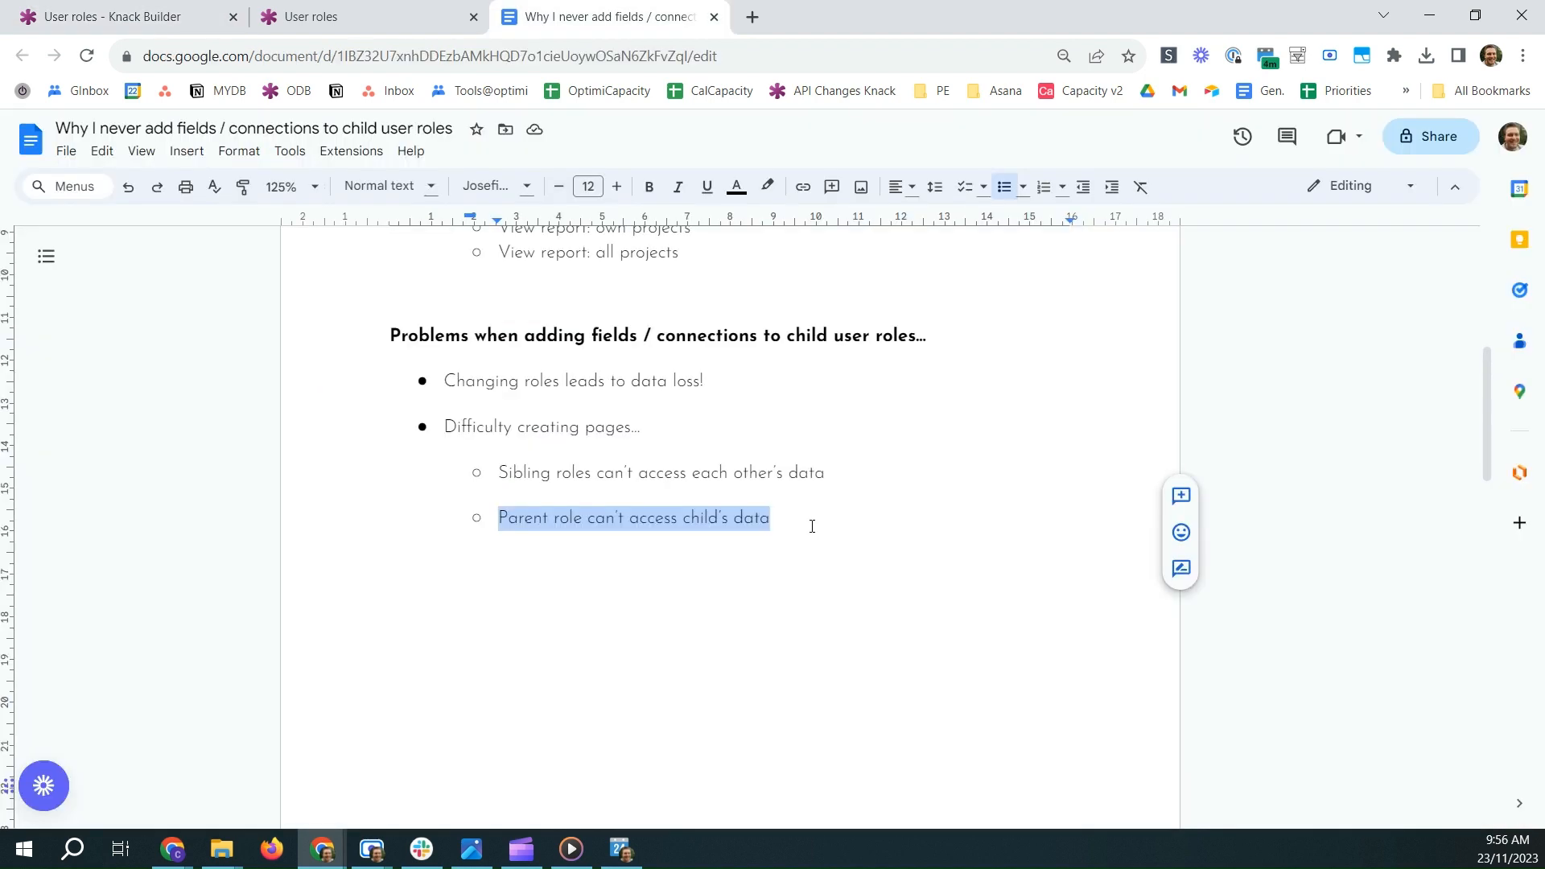
# - In the Google Docs document, select "Changing roles leads to data loss!" and "Difficulty creating pages…" with its sub-points in turn to review the problems
pyautogui.scroll(1, 812, 527)
pyautogui.scroll(-1, 812, 527)
pyautogui.moveTo(447, 372); pyautogui.dragTo(727, 376)
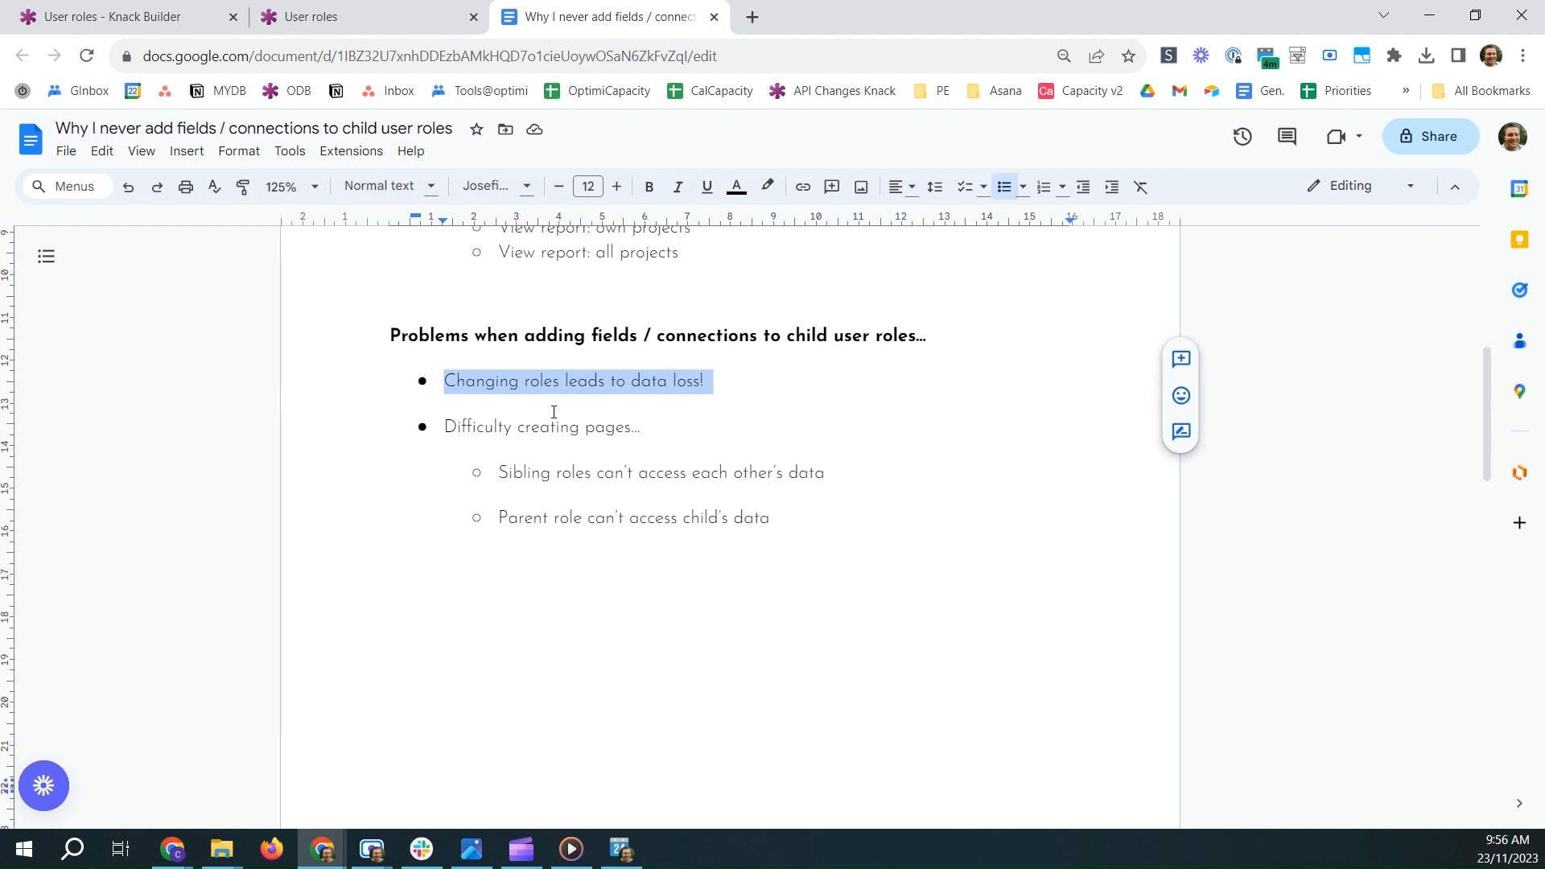
pyautogui.moveTo(449, 426); pyautogui.dragTo(790, 512)
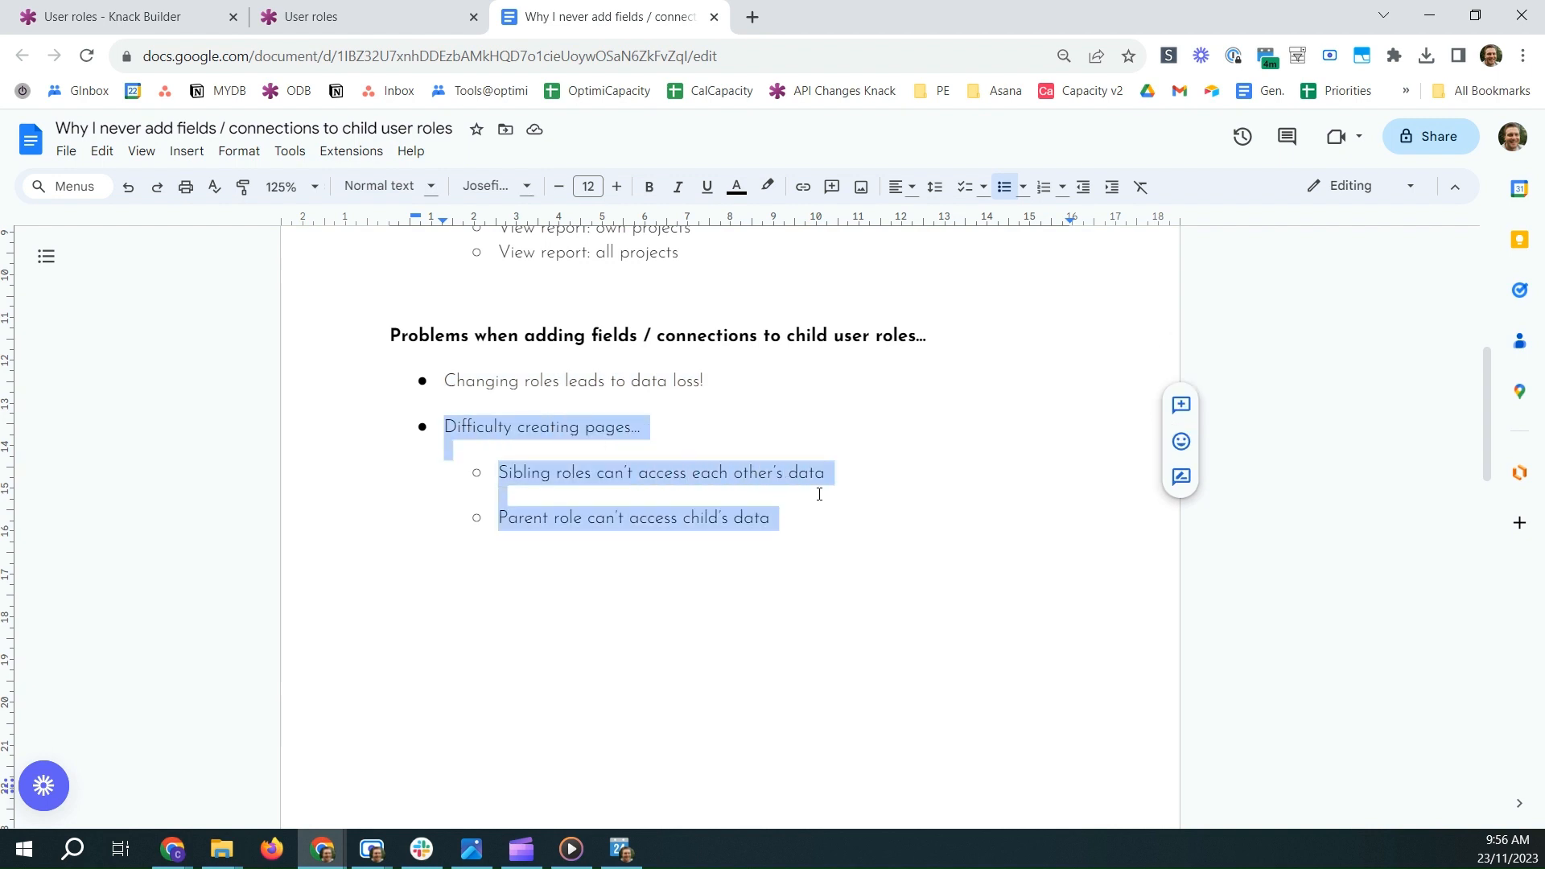
pyautogui.scroll(4, 813, 494)
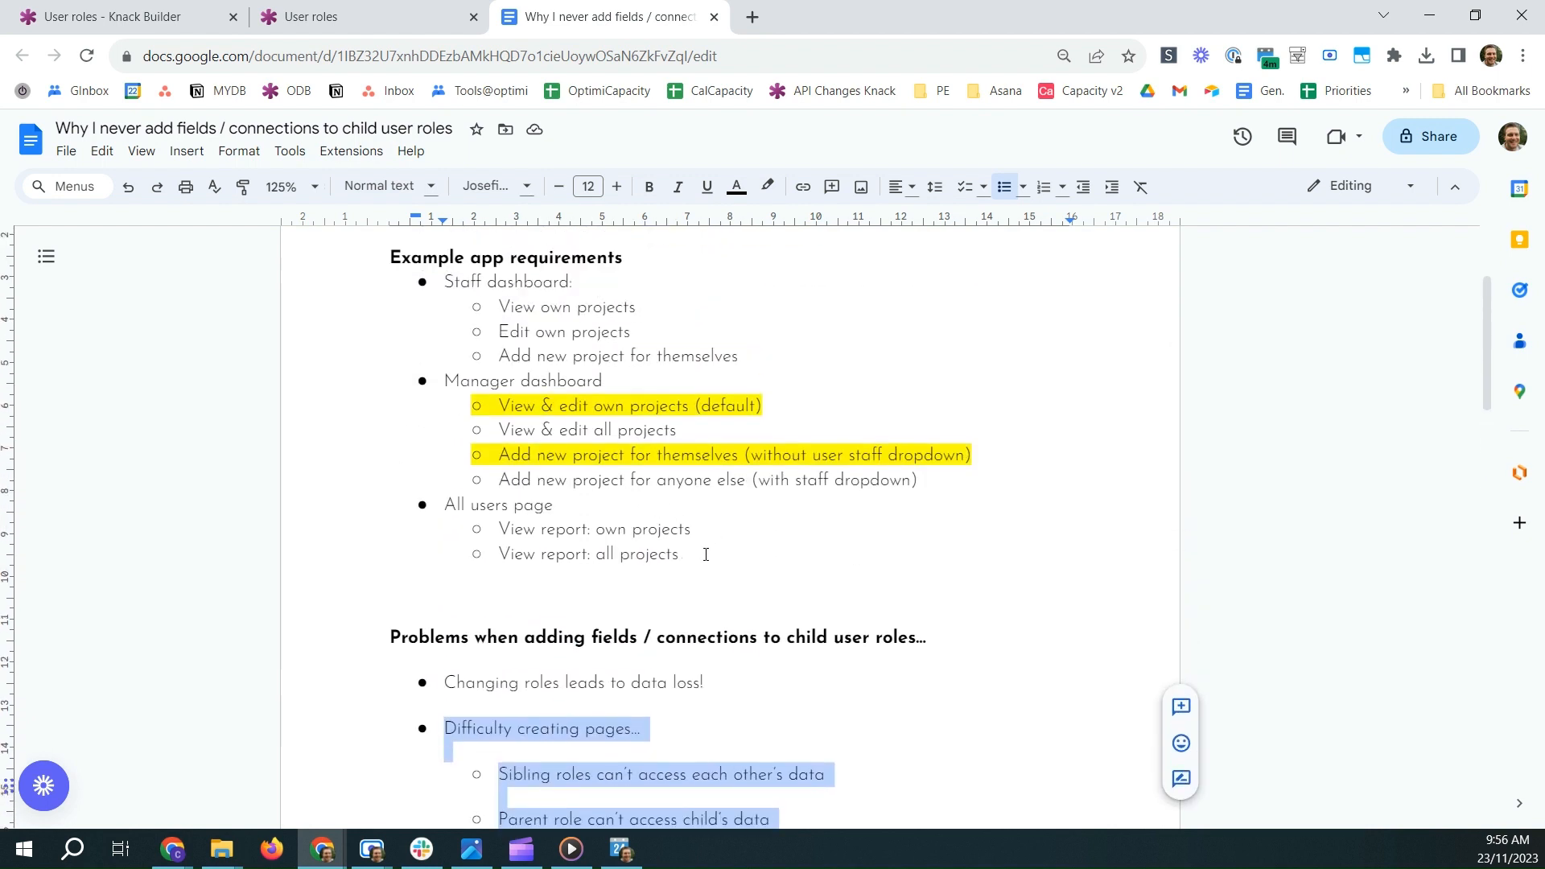
# - Highlight the "View report: own projects" requirement under All users page in yellow
pyautogui.moveTo(706, 554); pyautogui.dragTo(496, 555)
pyautogui.click(767, 185)
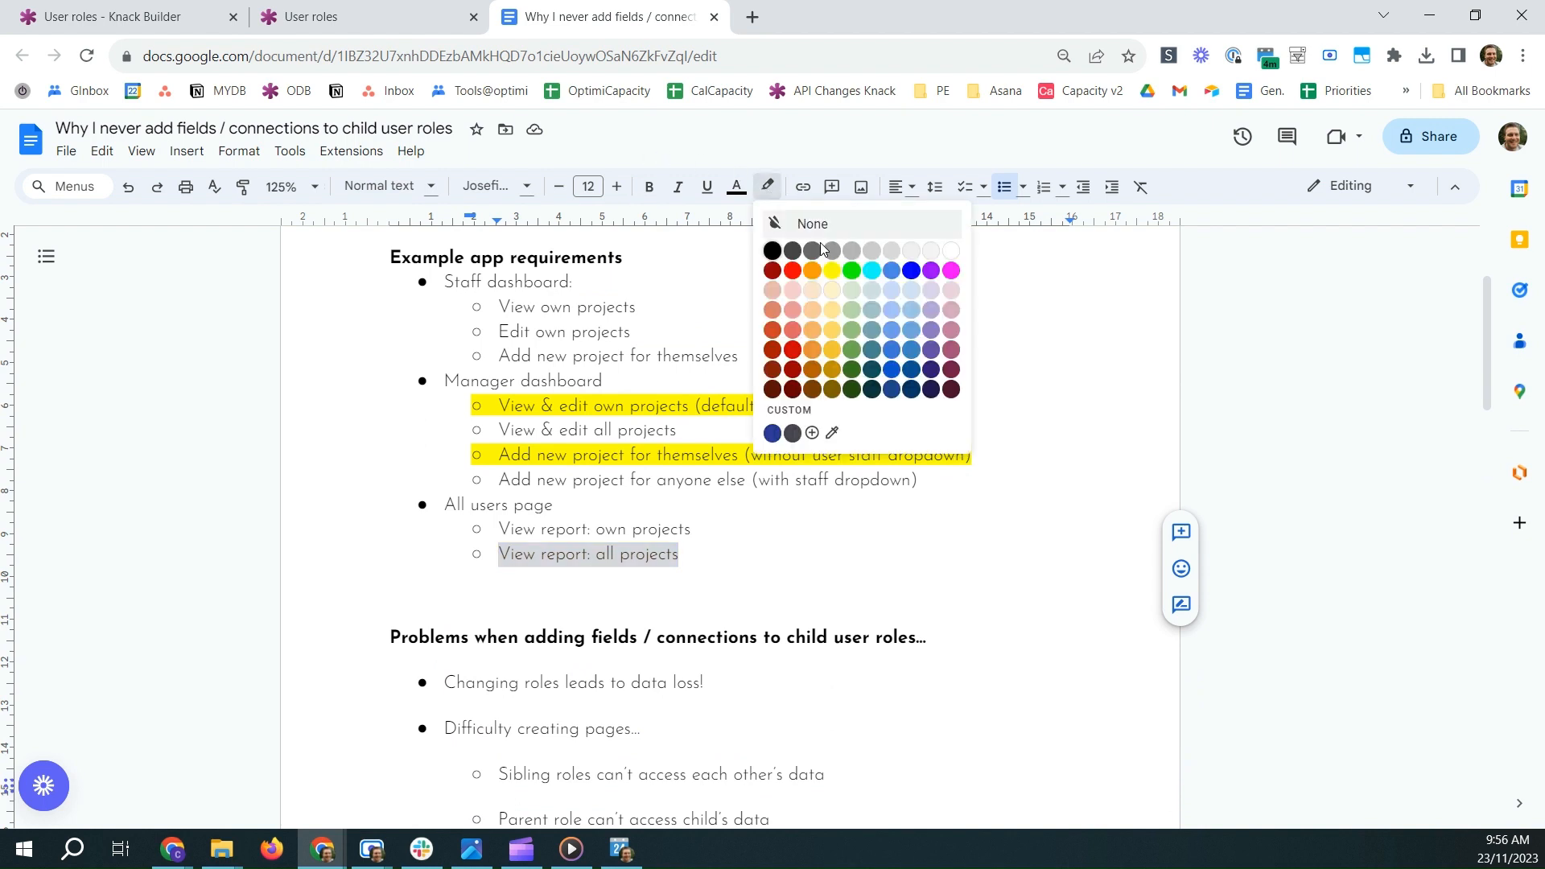
pyautogui.moveTo(689, 520); pyautogui.dragTo(498, 529)
pyautogui.click(767, 186)
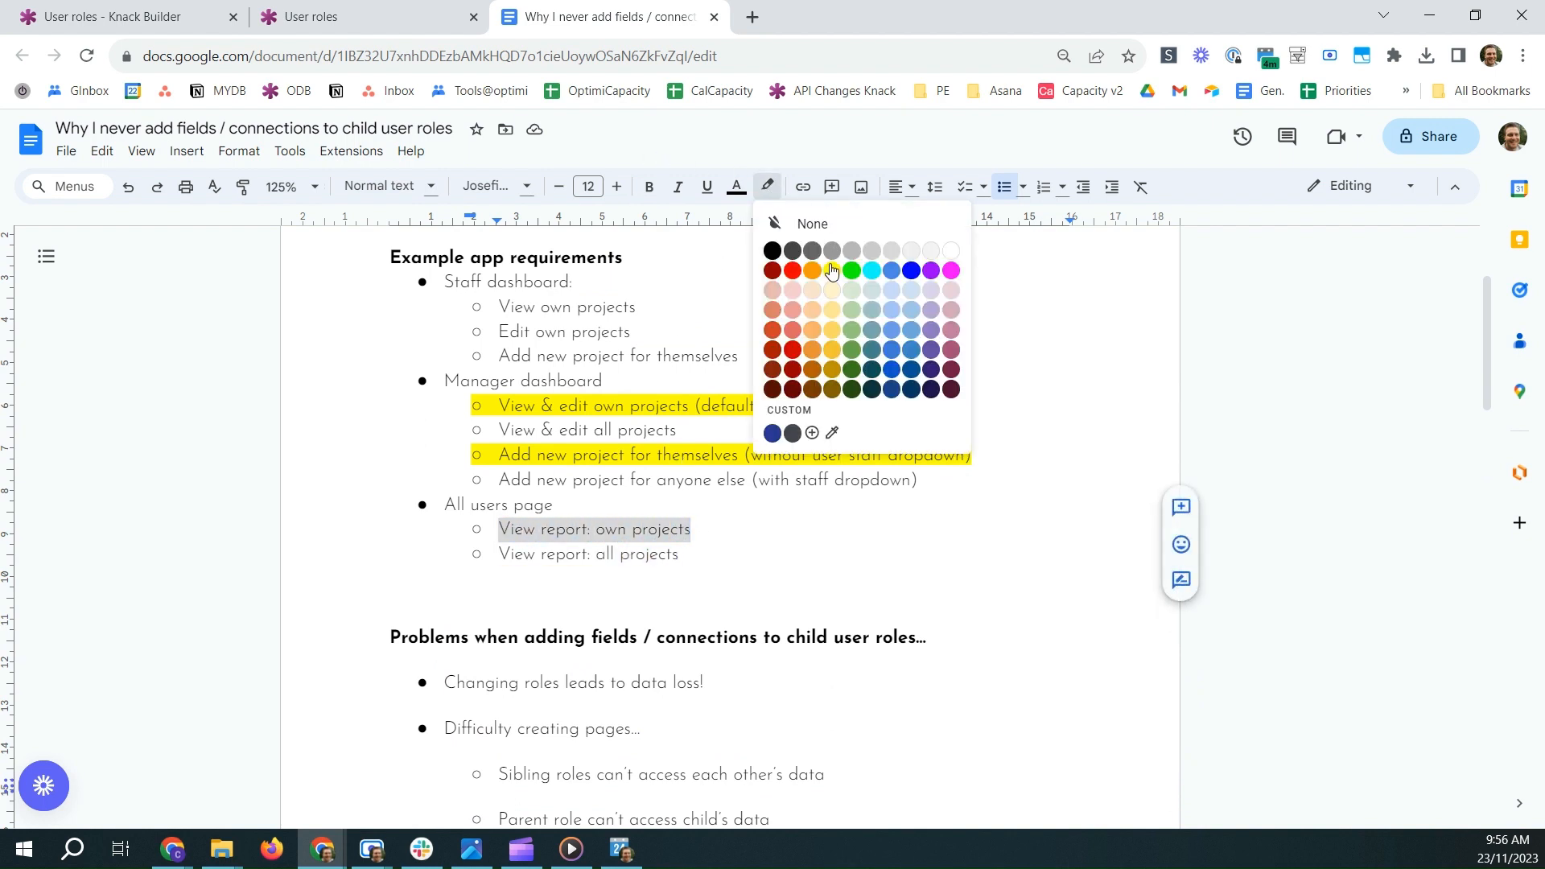
pyautogui.click(832, 274)
pyautogui.click(775, 576)
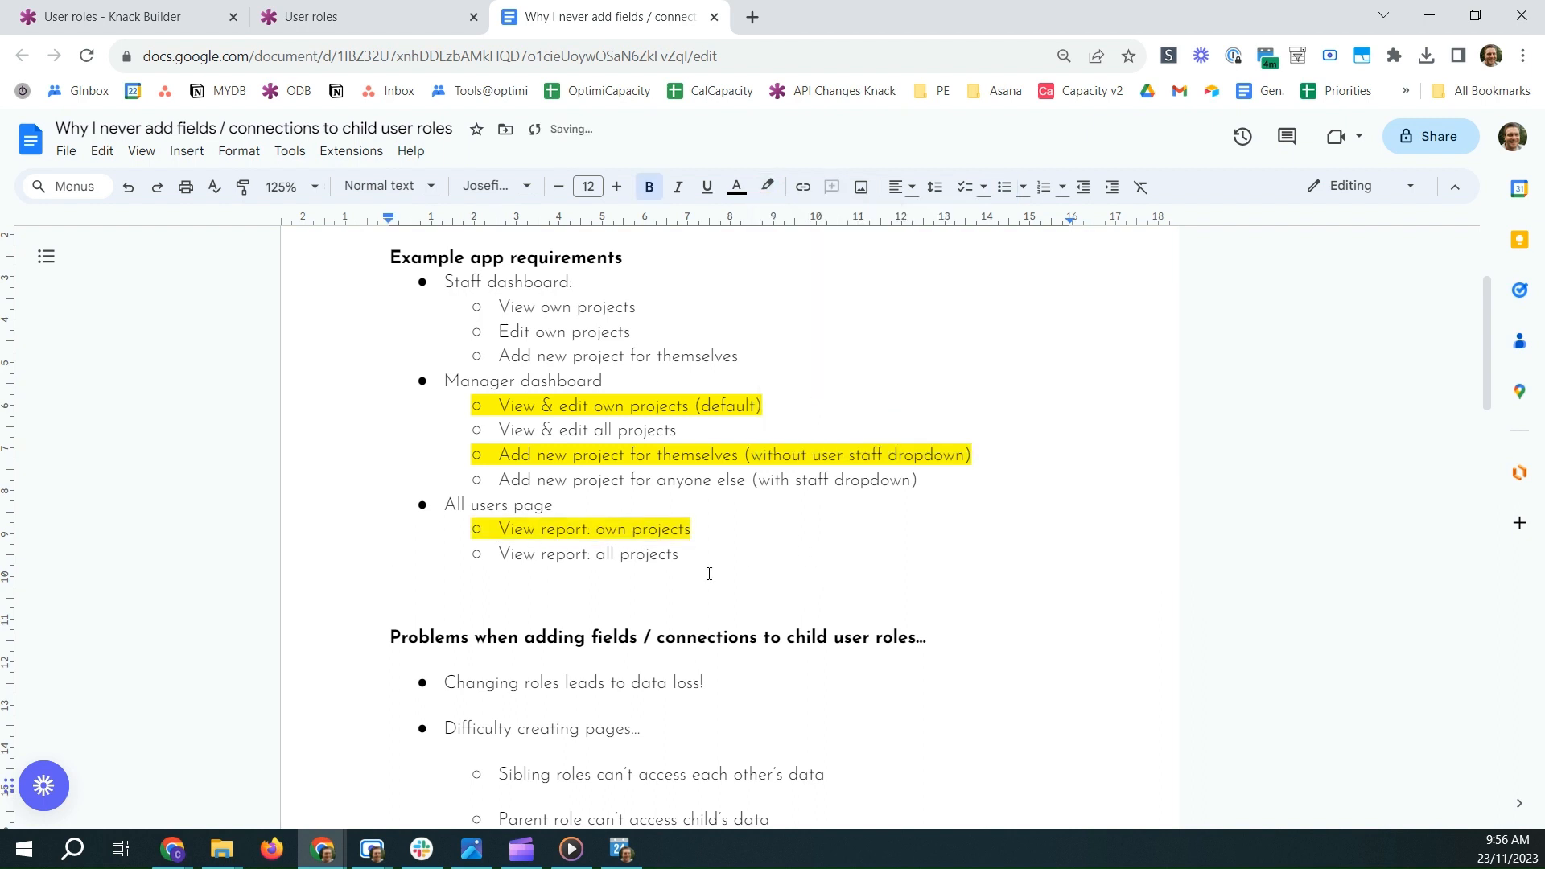
pyautogui.scroll(1, 718, 551)
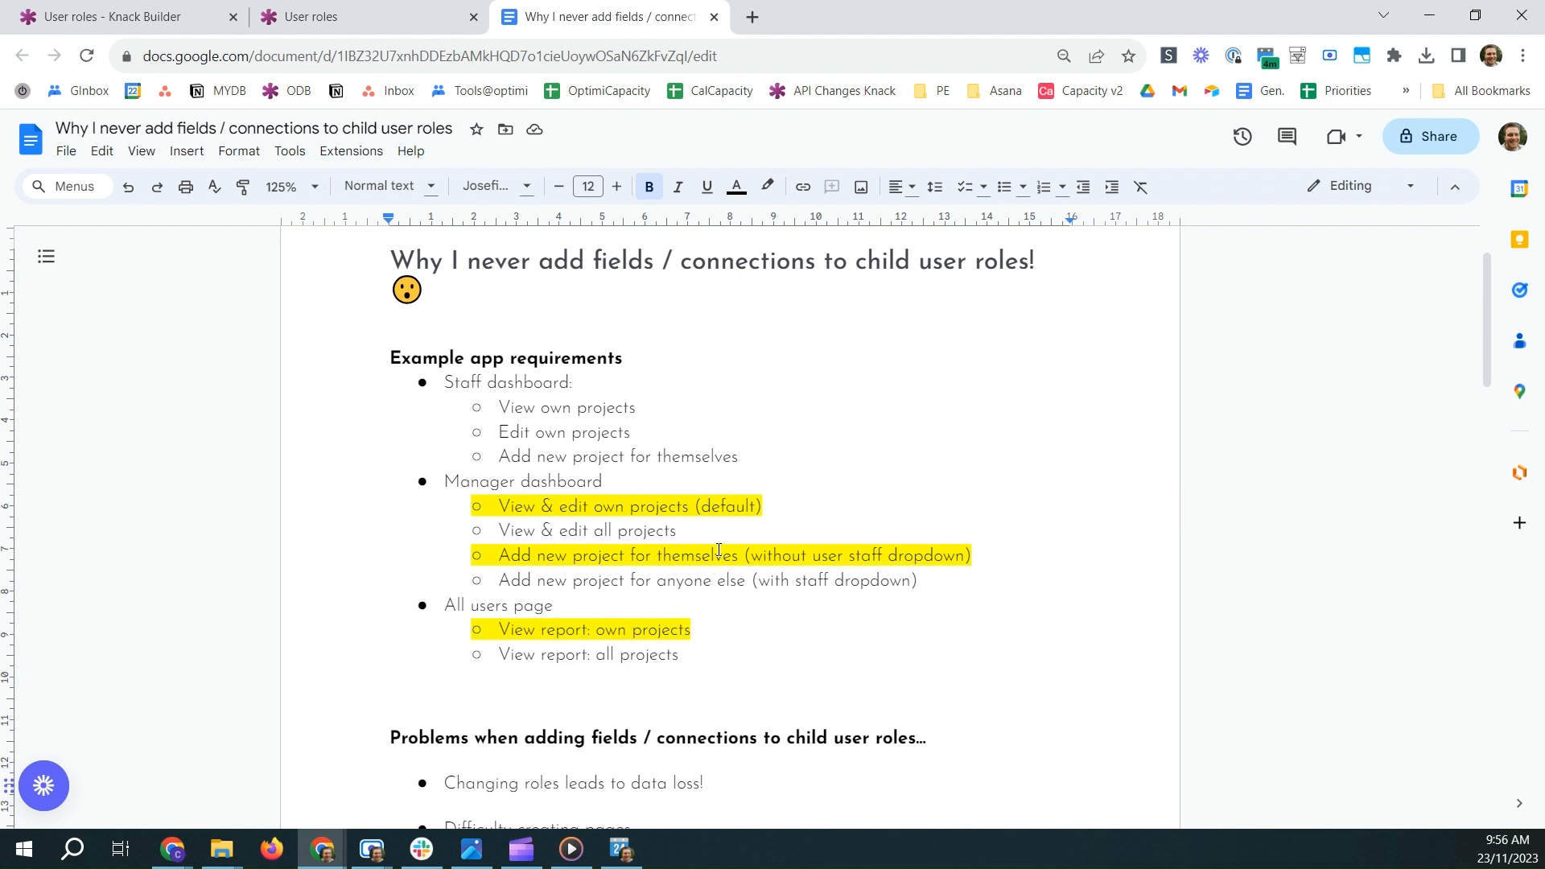
pyautogui.scroll(1, 718, 551)
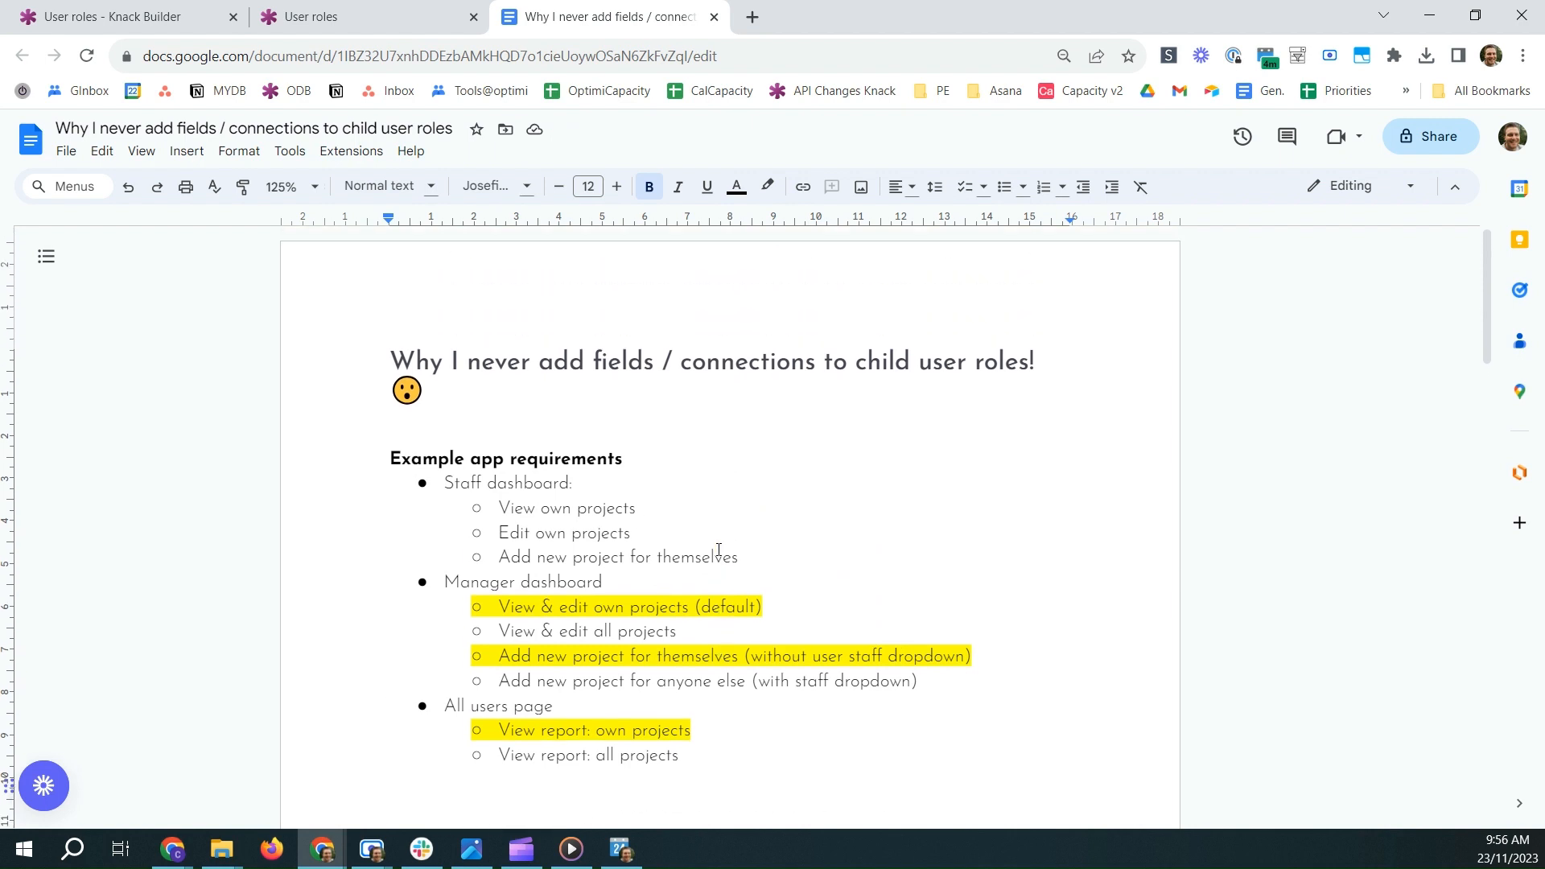
# - Switch to Knack Builder, leave the unfinished details view on the Staff dashboard, and open the Accounts user role's fields
pyautogui.click(78, 7)
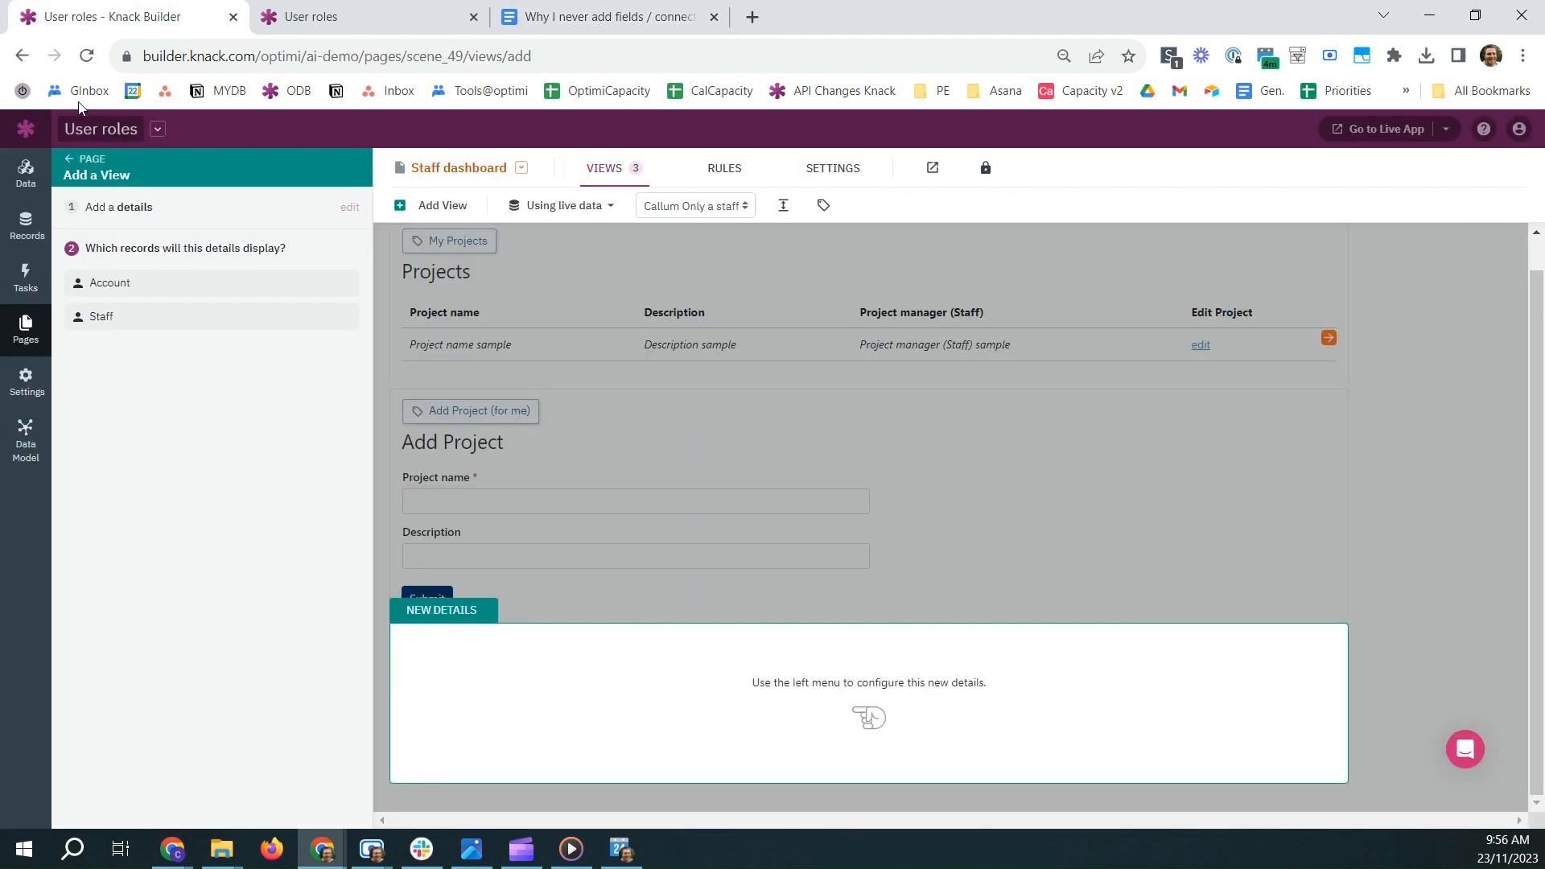
pyautogui.click(25, 173)
pyautogui.click(830, 306)
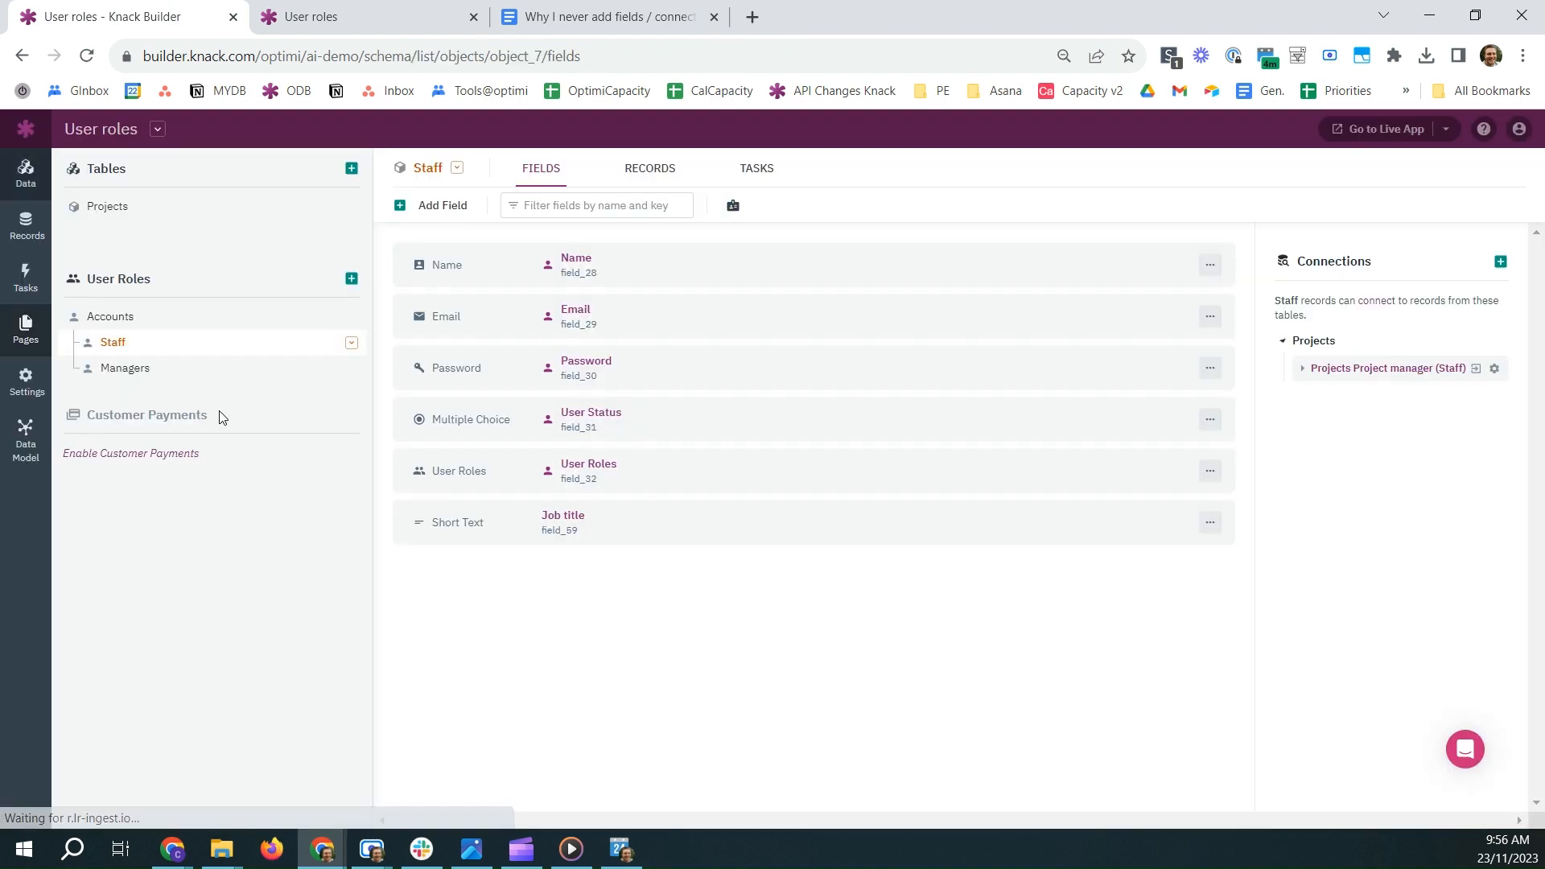
pyautogui.click(128, 322)
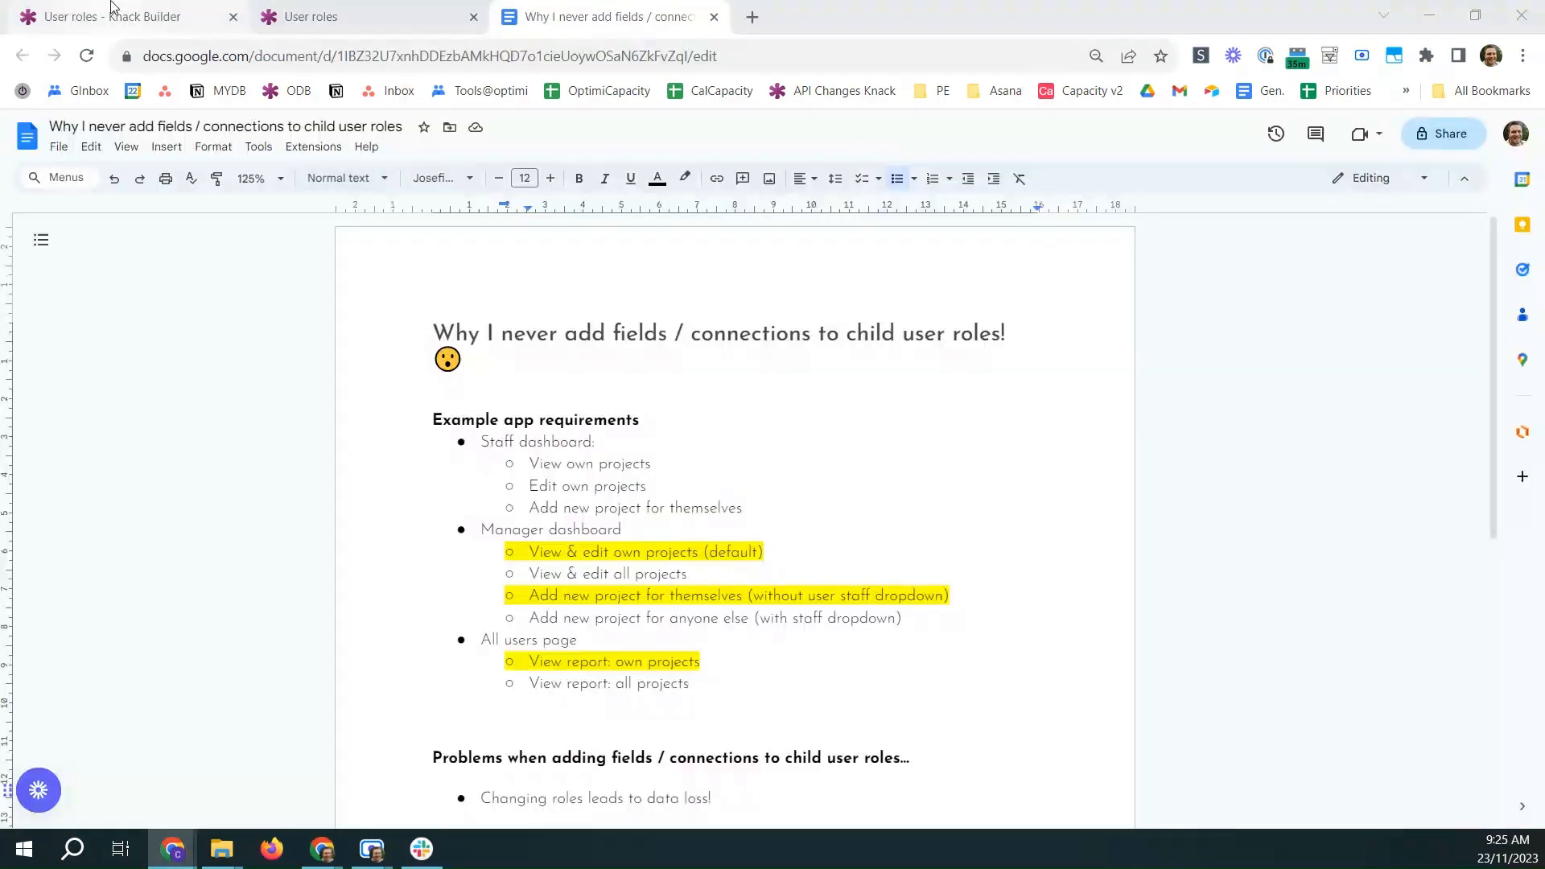
# - In Knack Builder, delete the Job title field from the Staff user role
pyautogui.click(114, 10)
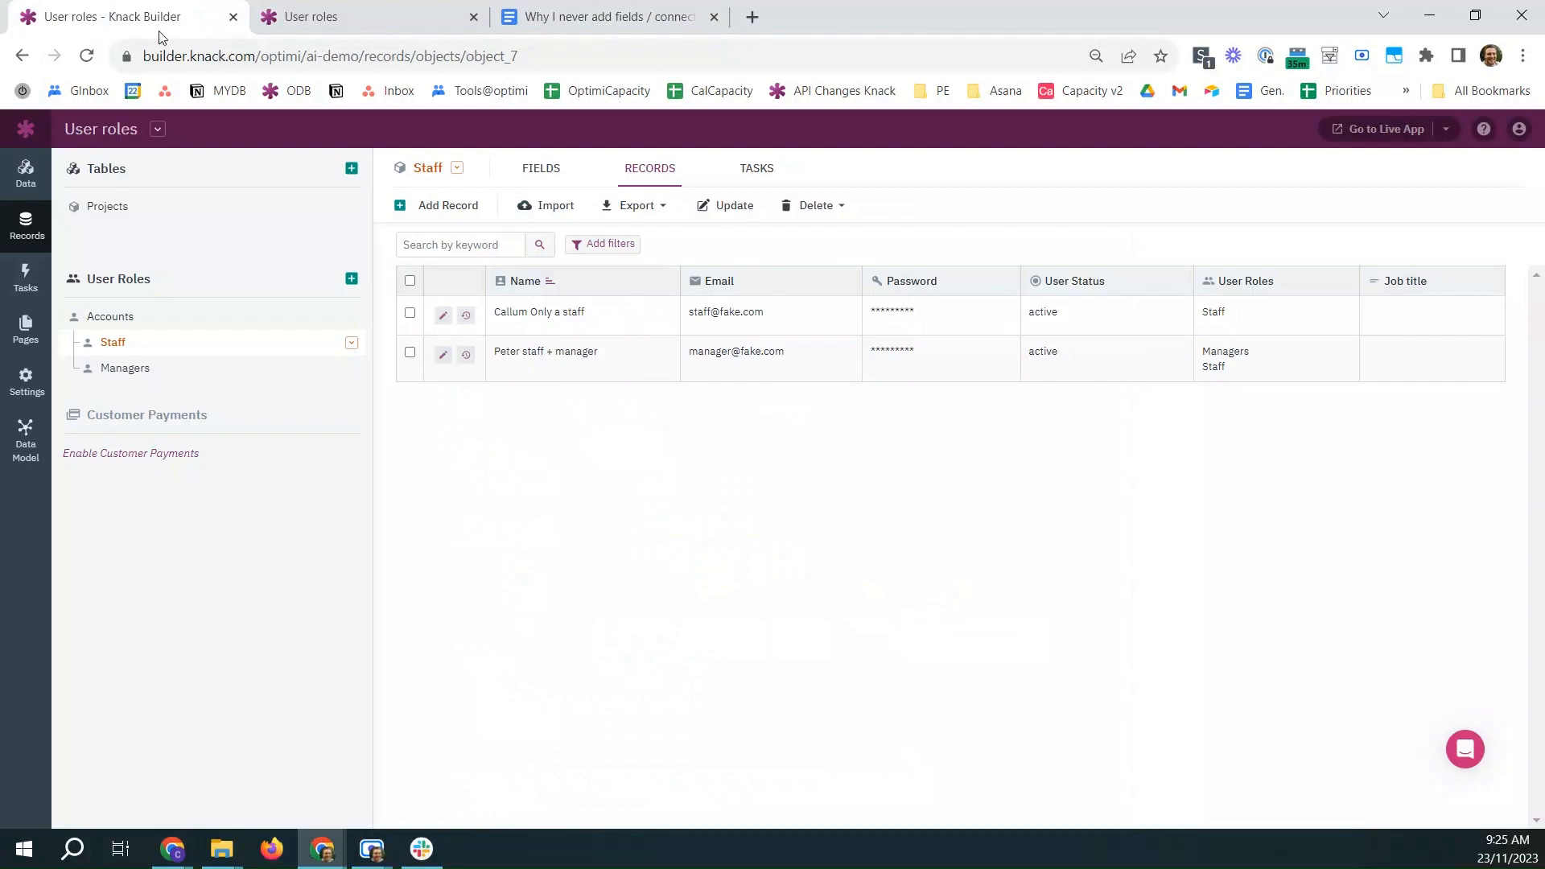
pyautogui.click(20, 182)
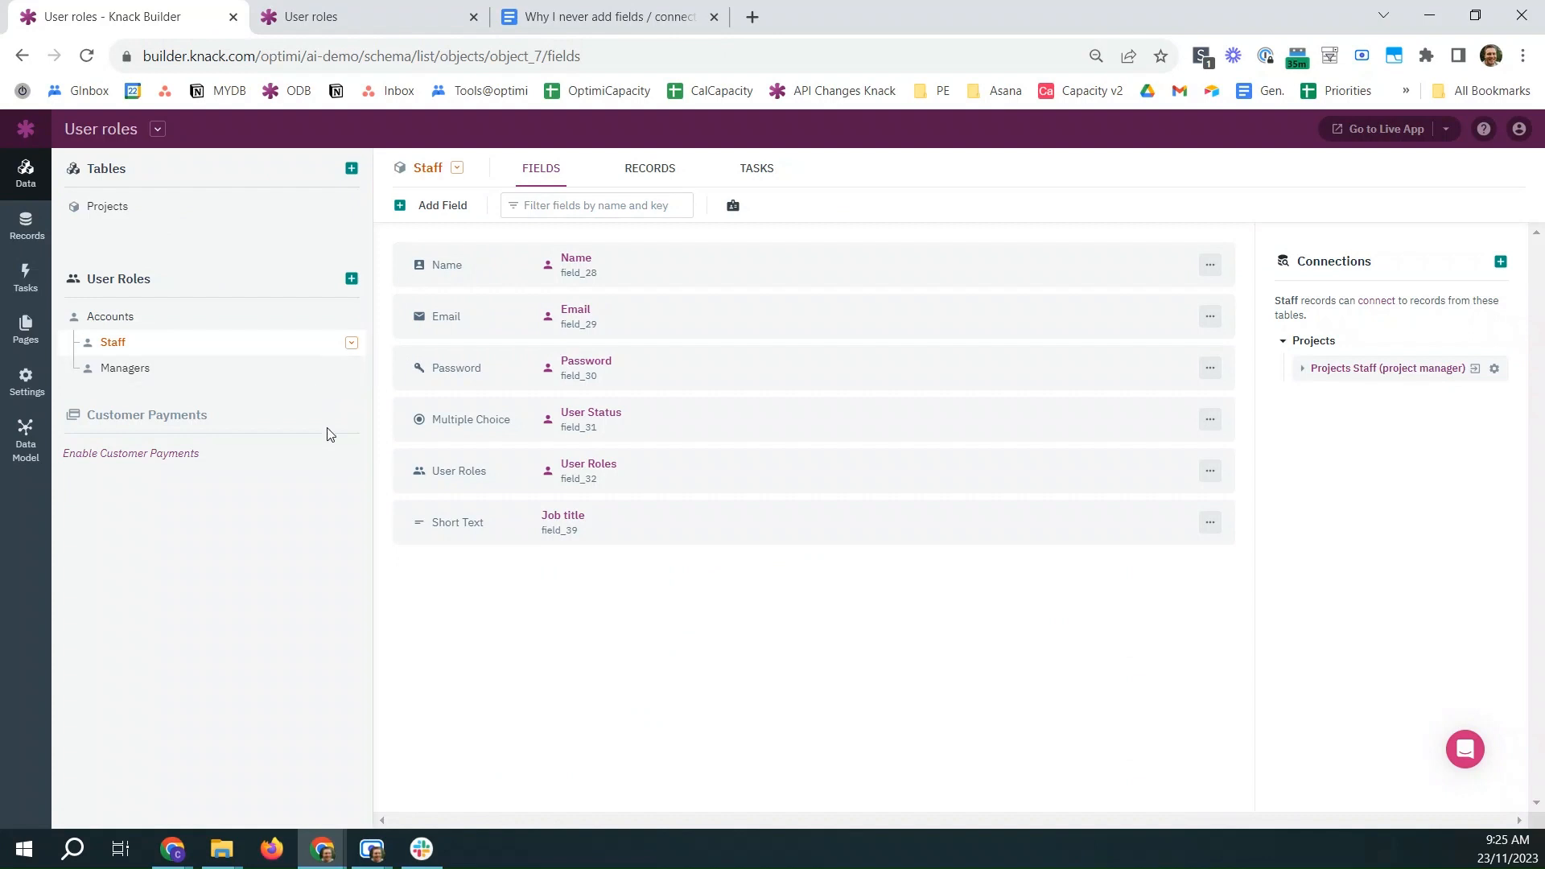
pyautogui.click(1207, 524)
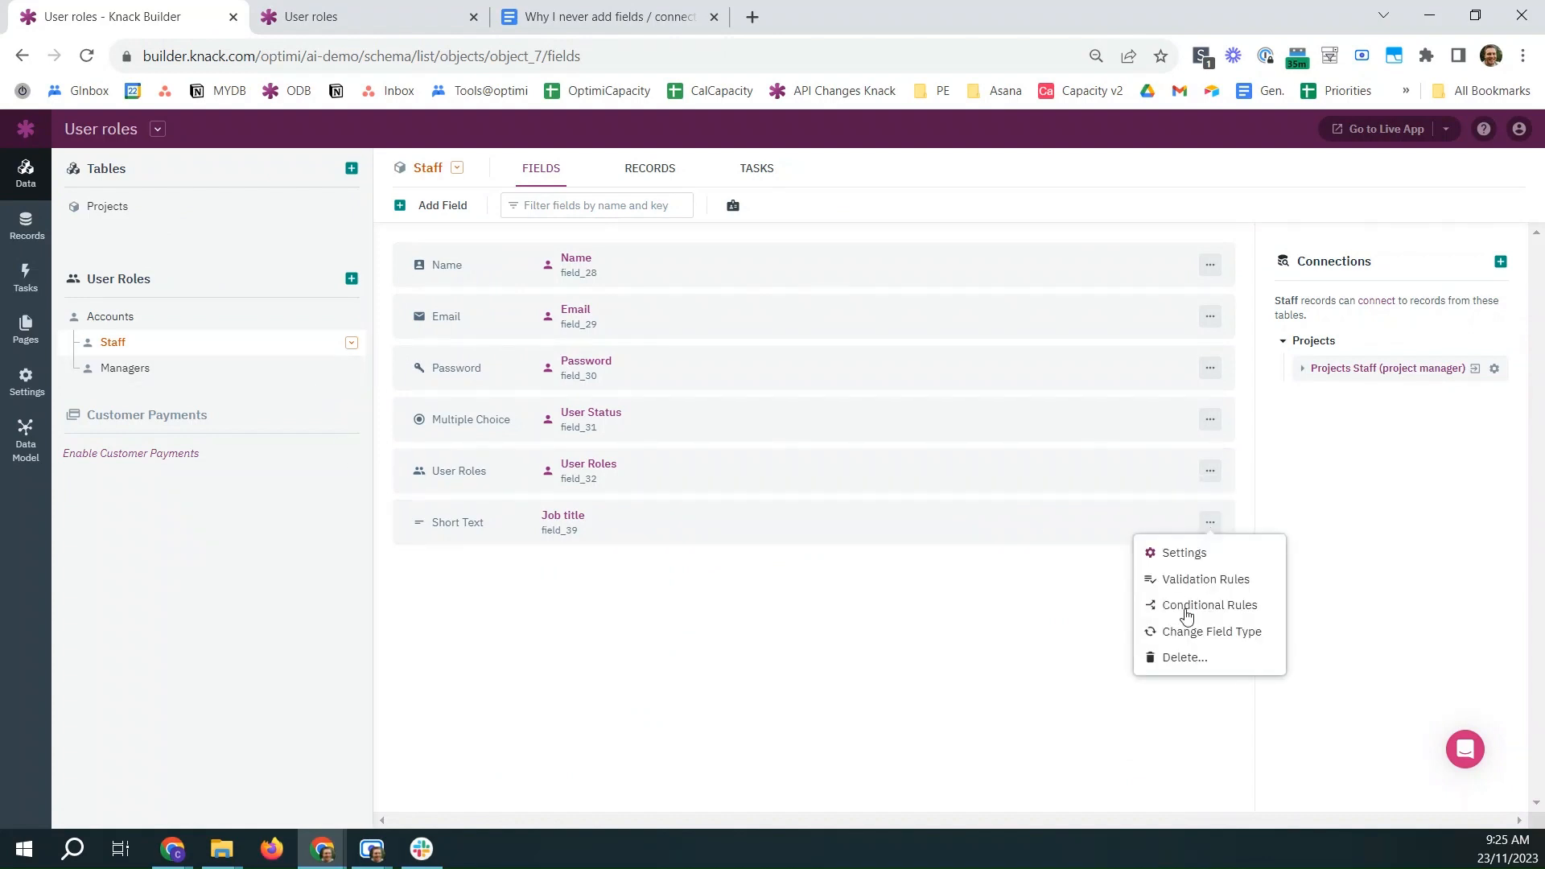
pyautogui.click(1187, 661)
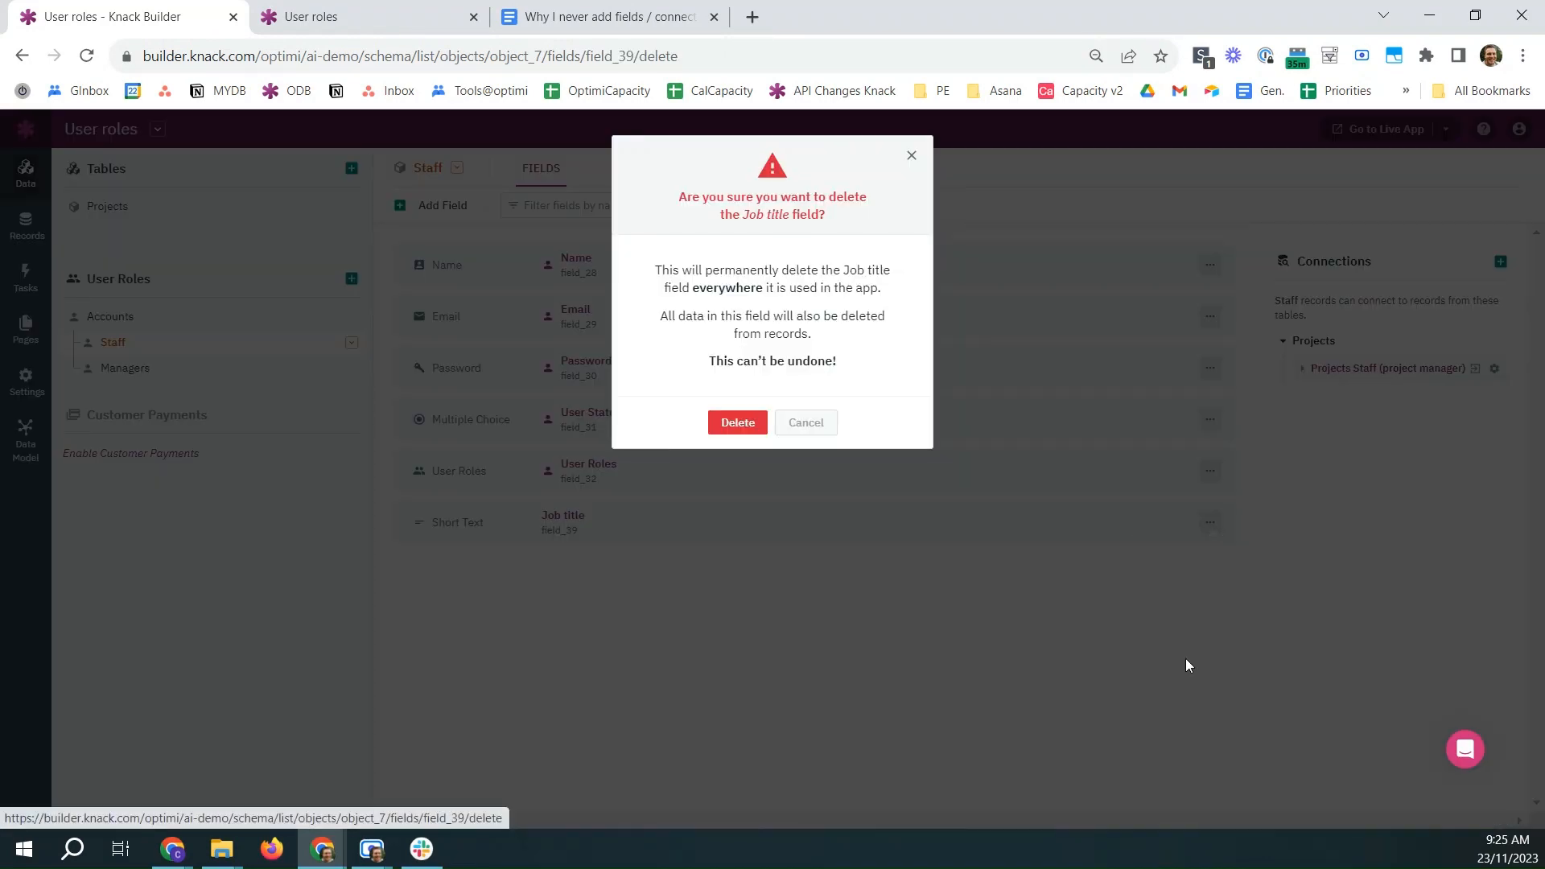
pyautogui.click(745, 421)
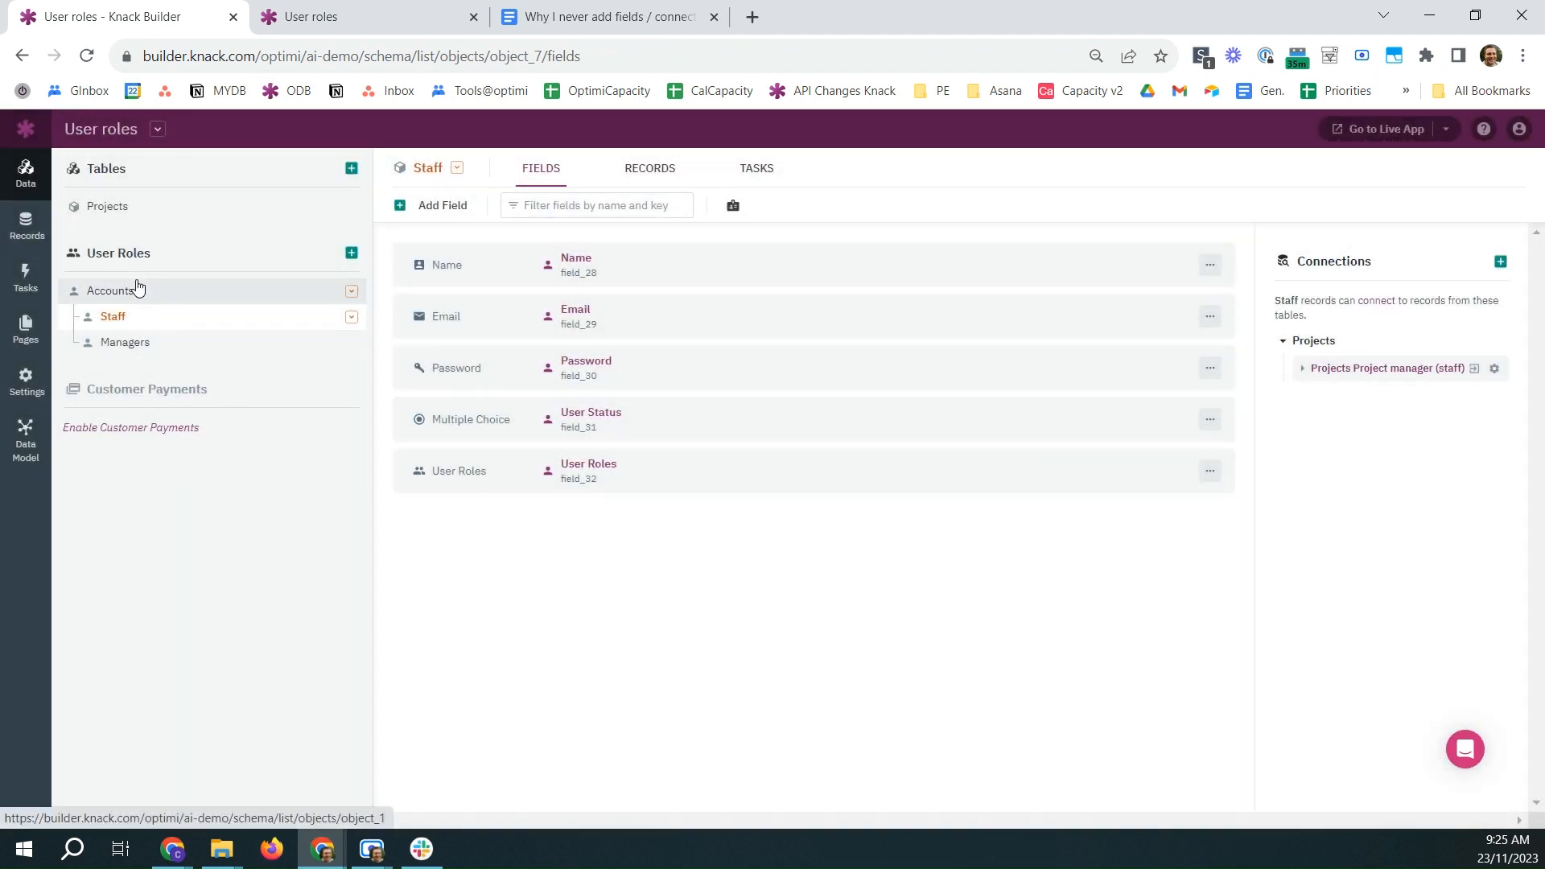
# - Add a short text field named "Job title" to the Accounts user role
pyautogui.click(138, 291)
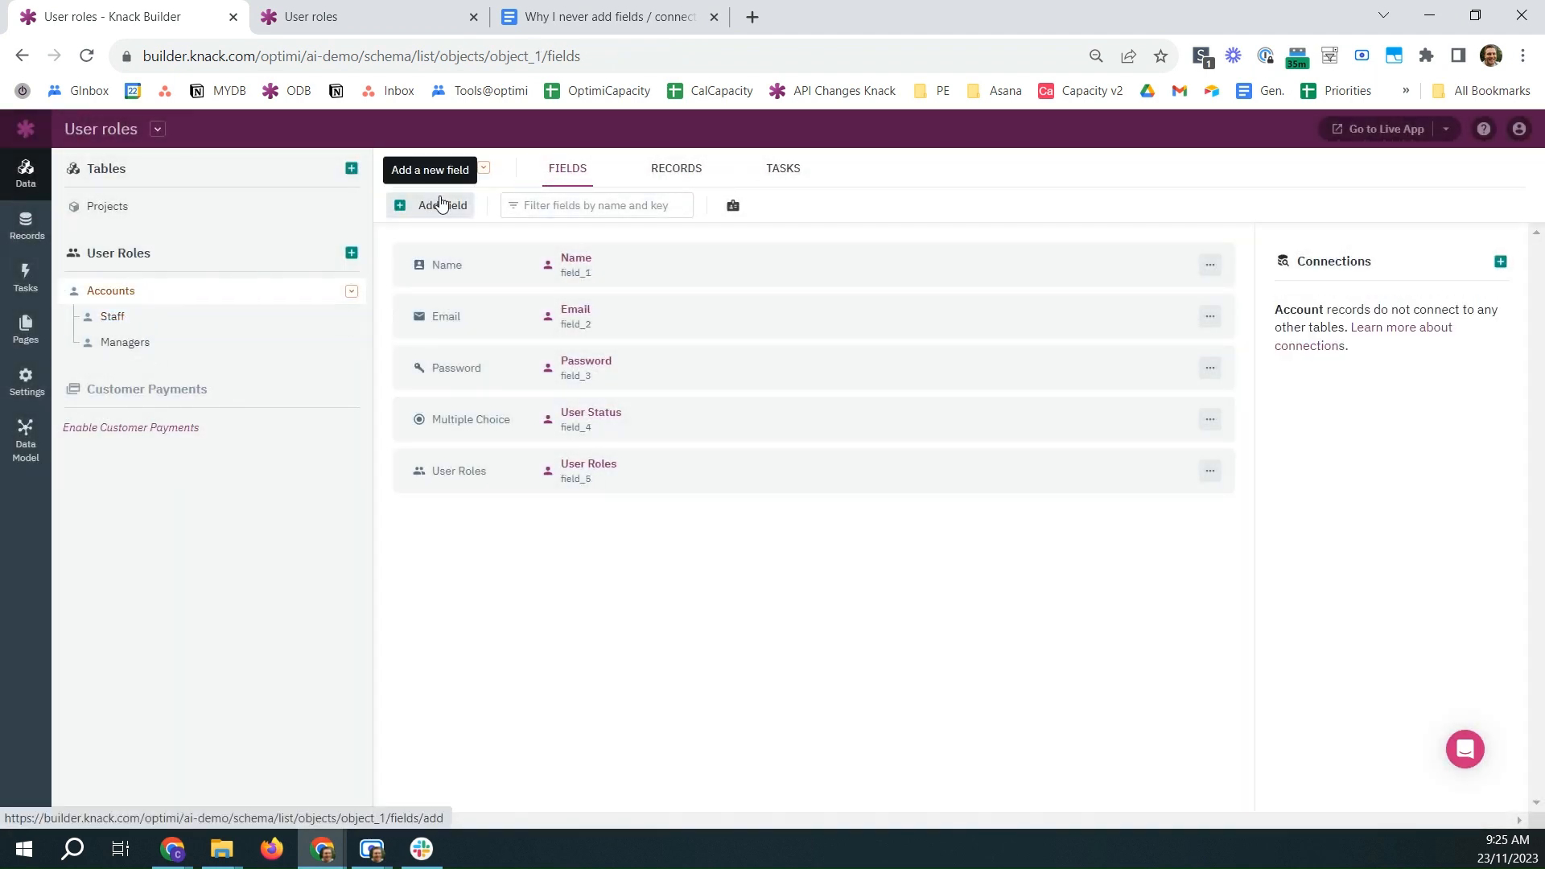
pyautogui.click(439, 205)
pyautogui.click(149, 290)
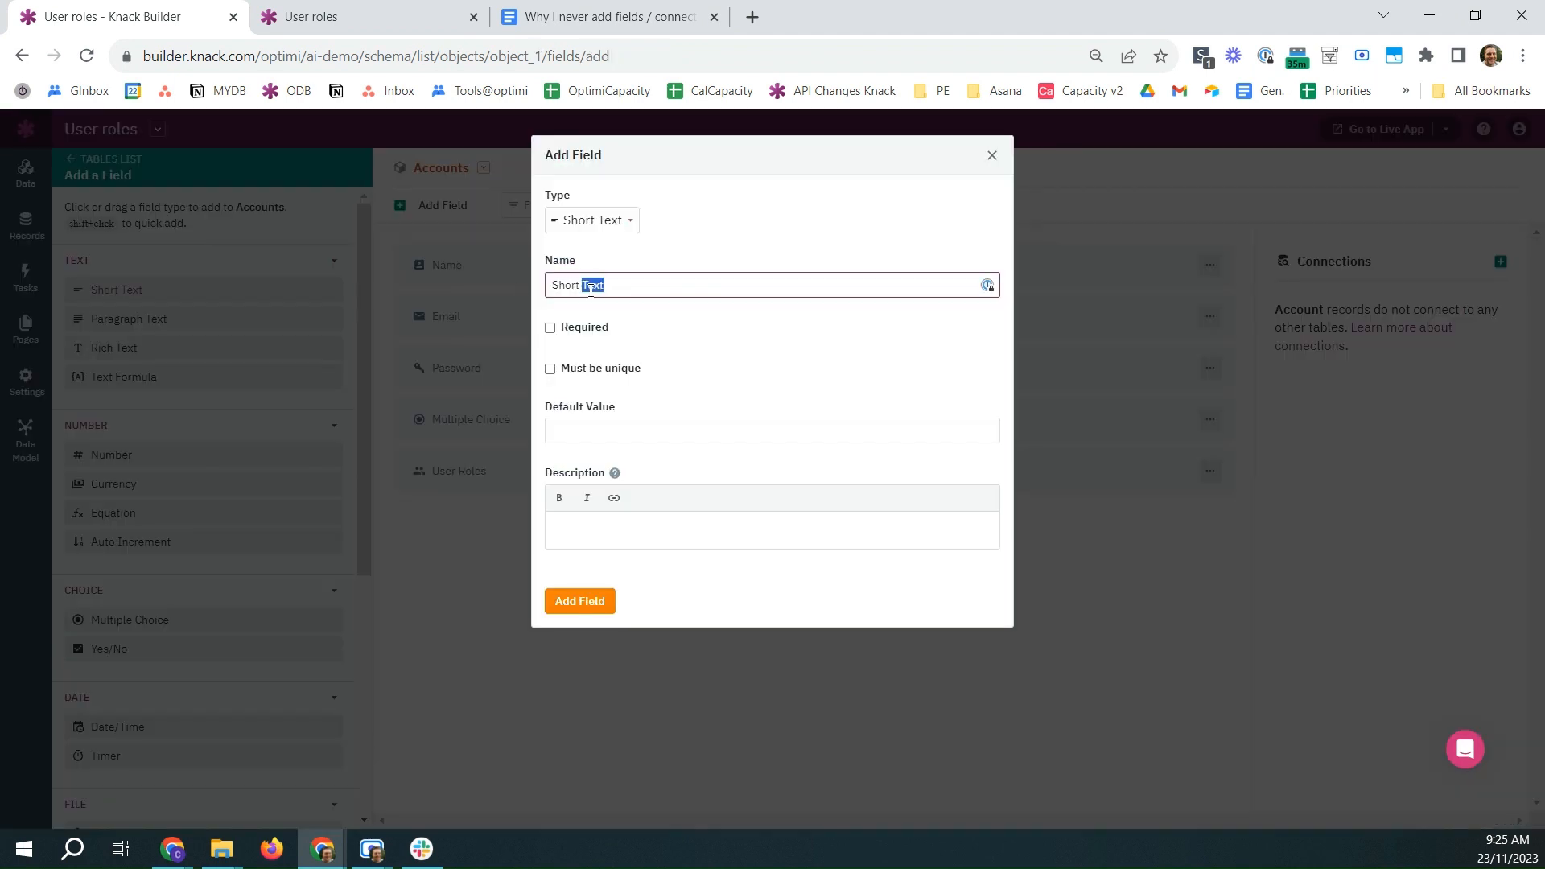
pyautogui.tripleClick(590, 288)
pyautogui.write('Job title')
pyautogui.click(568, 600)
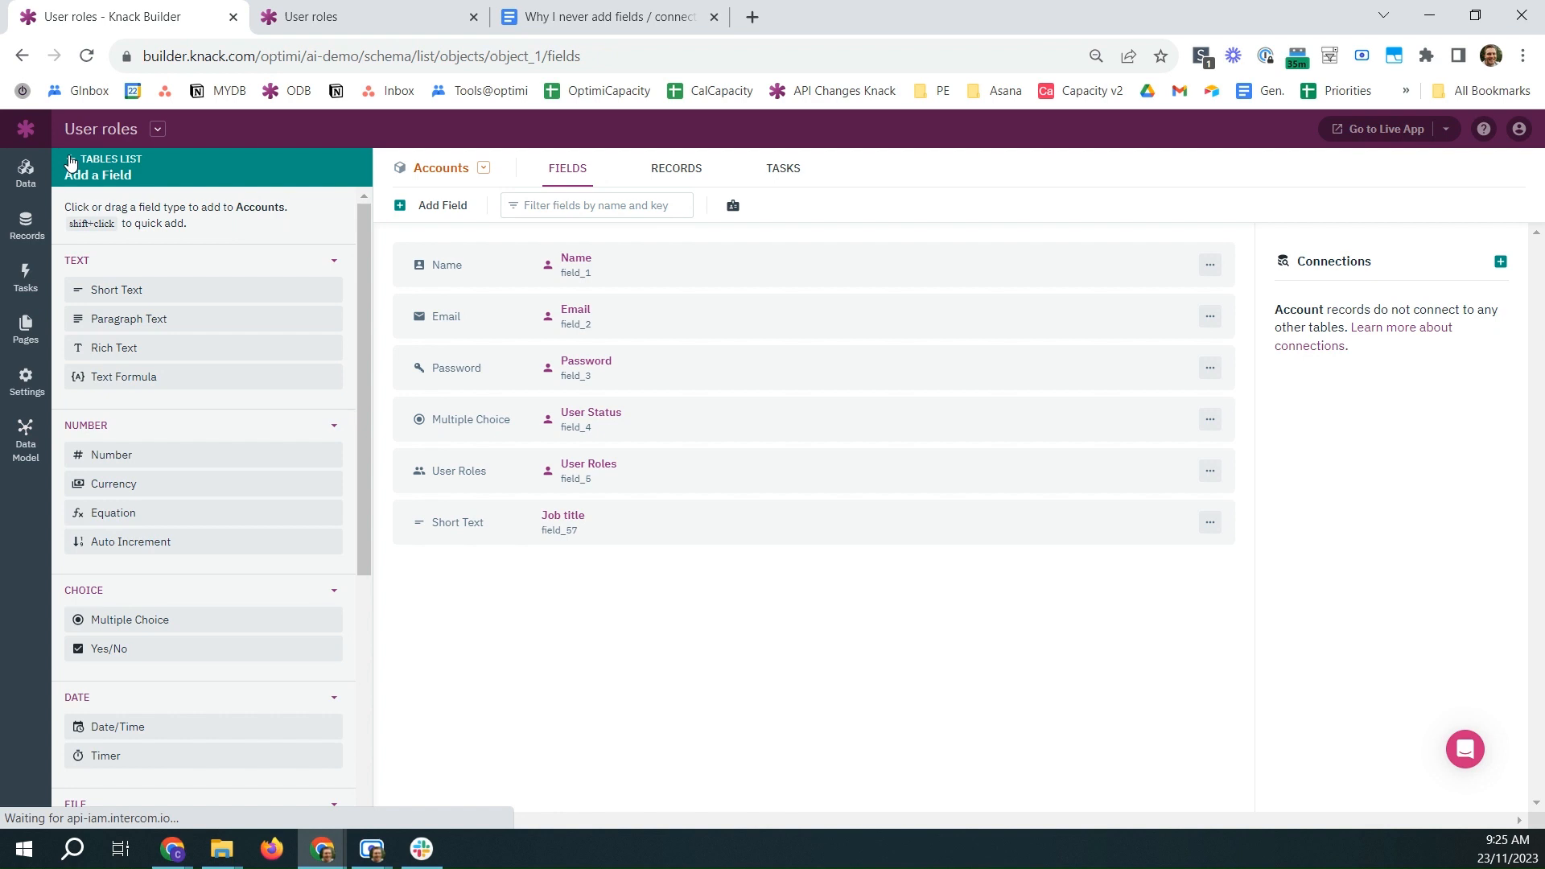
pyautogui.click(70, 160)
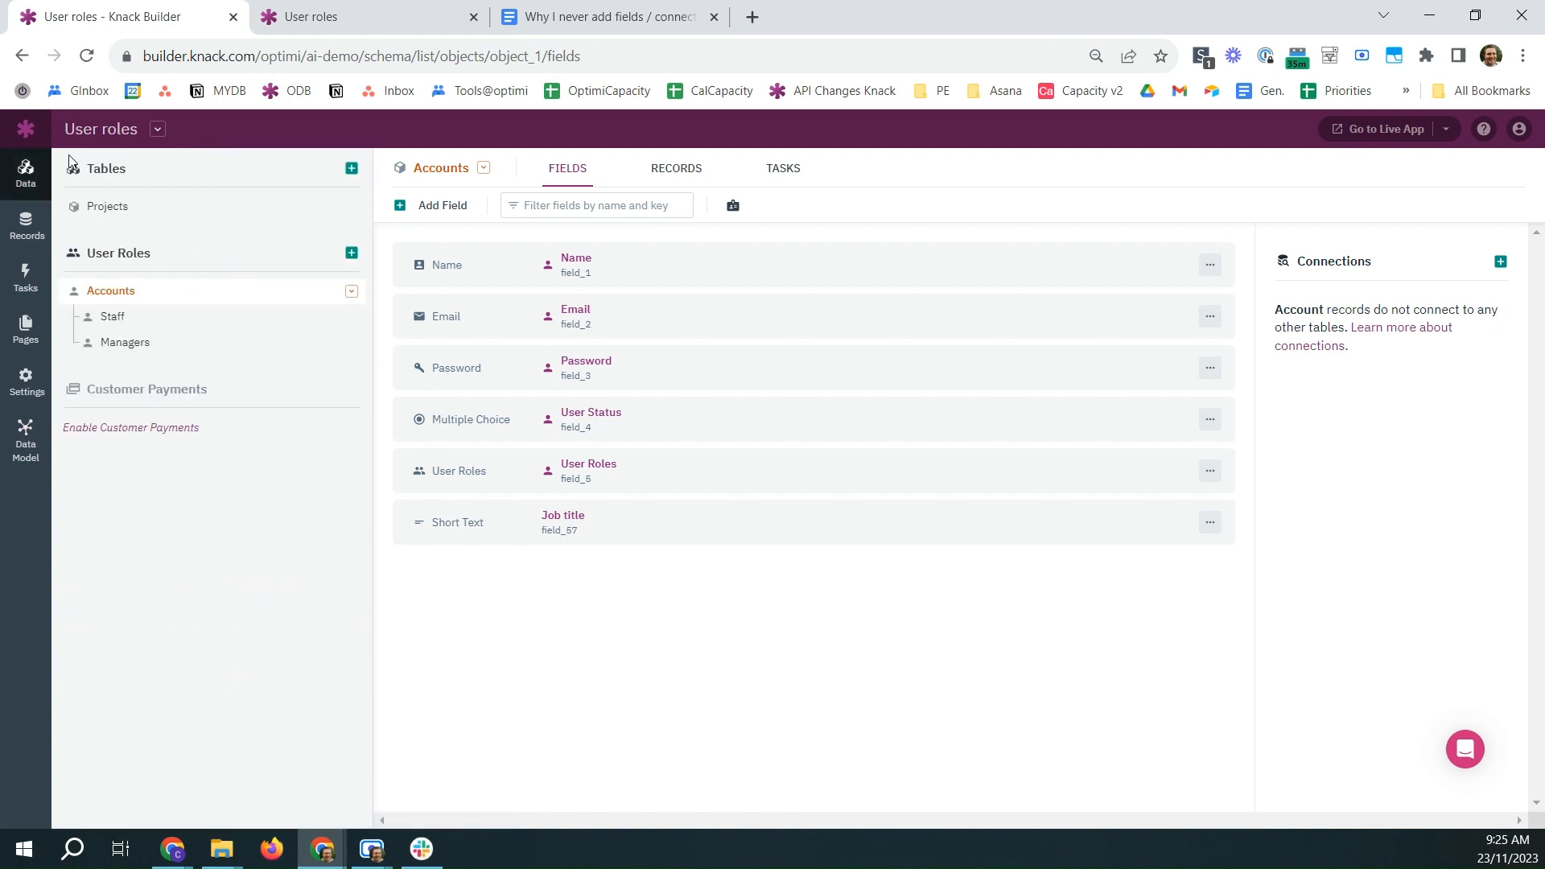
# - Delete the Project manager (staff) connection field from the Projects table
pyautogui.click(221, 214)
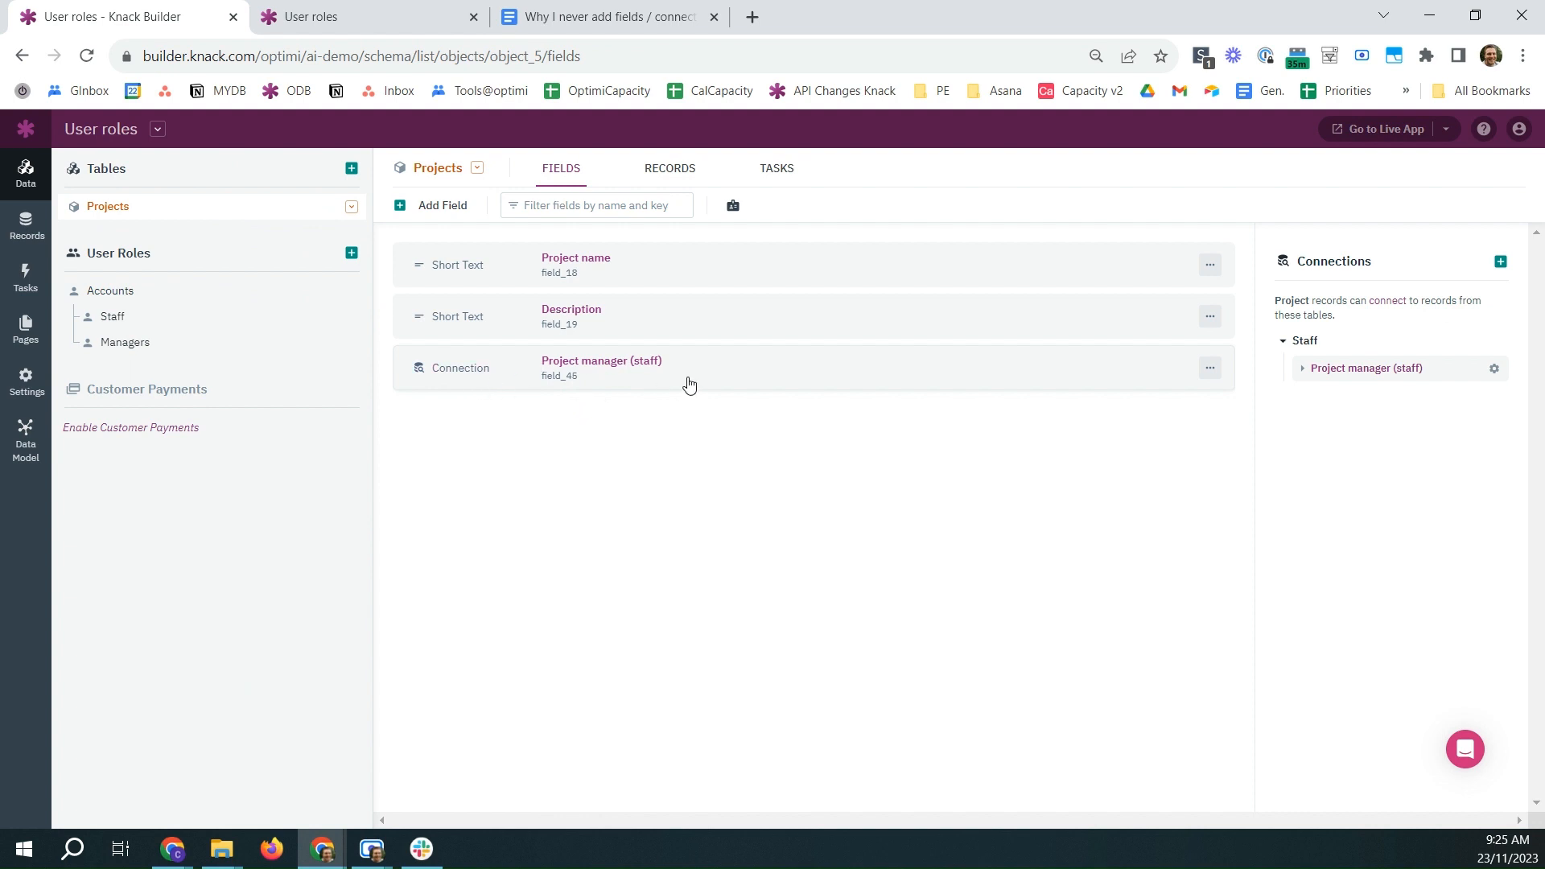
pyautogui.click(1209, 368)
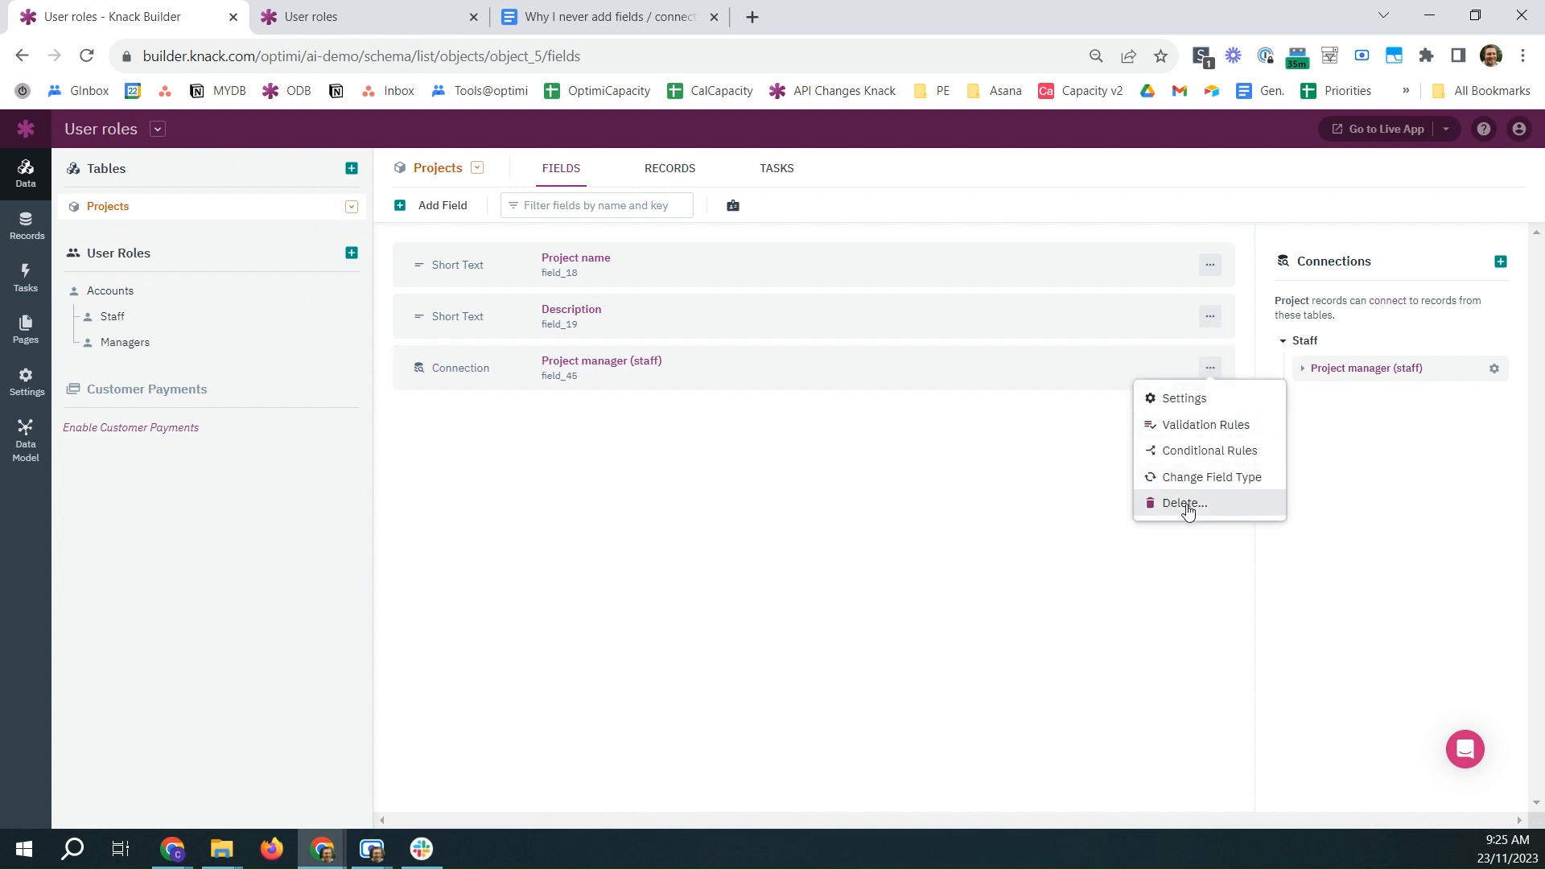
pyautogui.click(1185, 504)
pyautogui.click(737, 440)
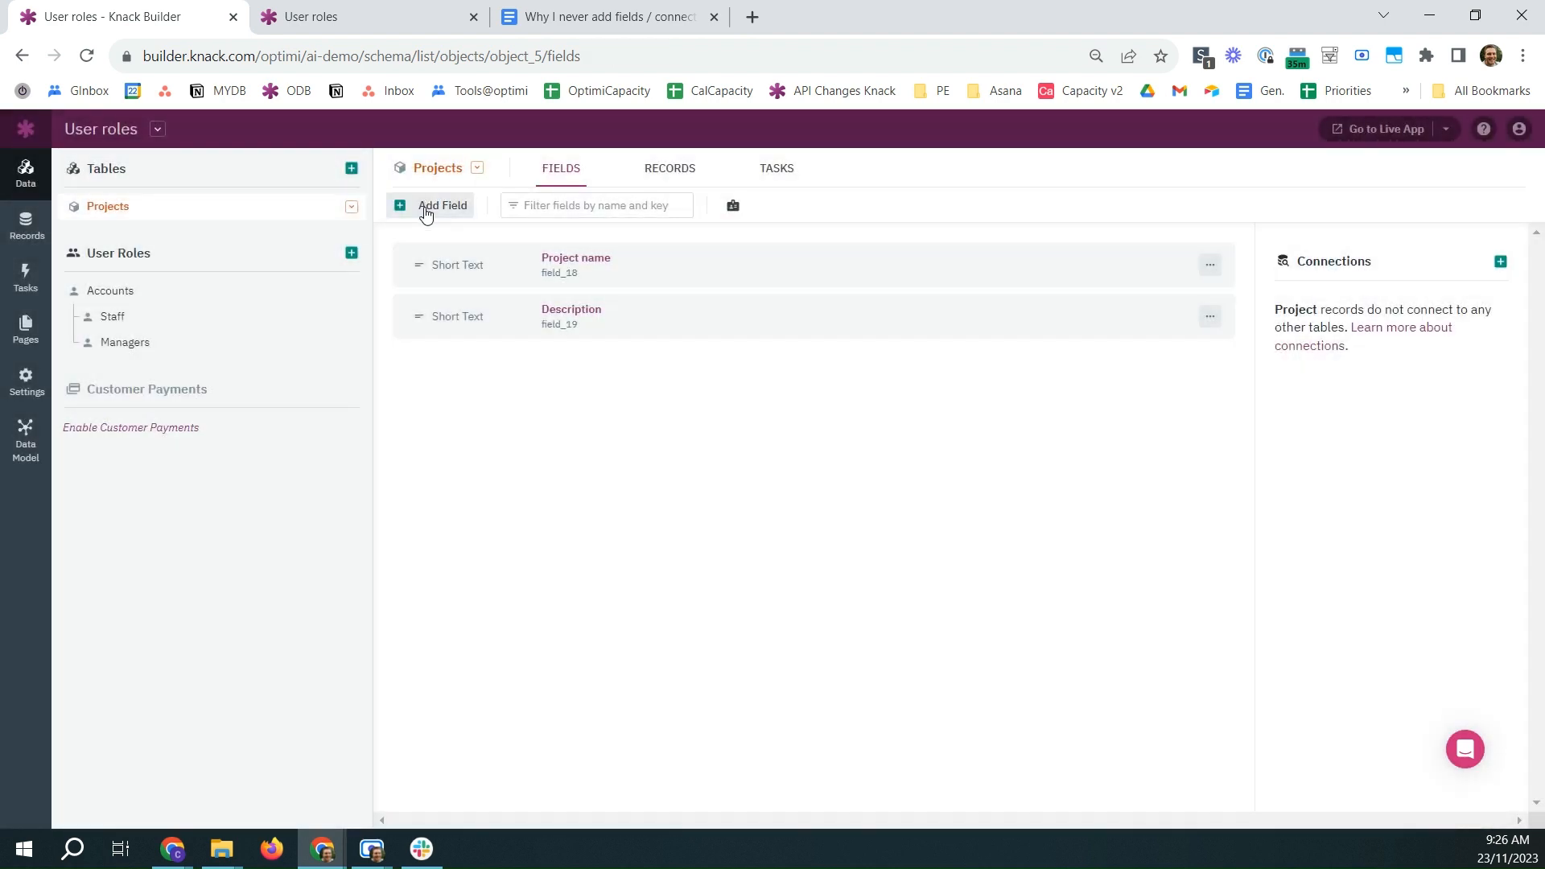
# - Add a connection field from Projects to Accounts, with one account per project and many projects per account
pyautogui.click(427, 208)
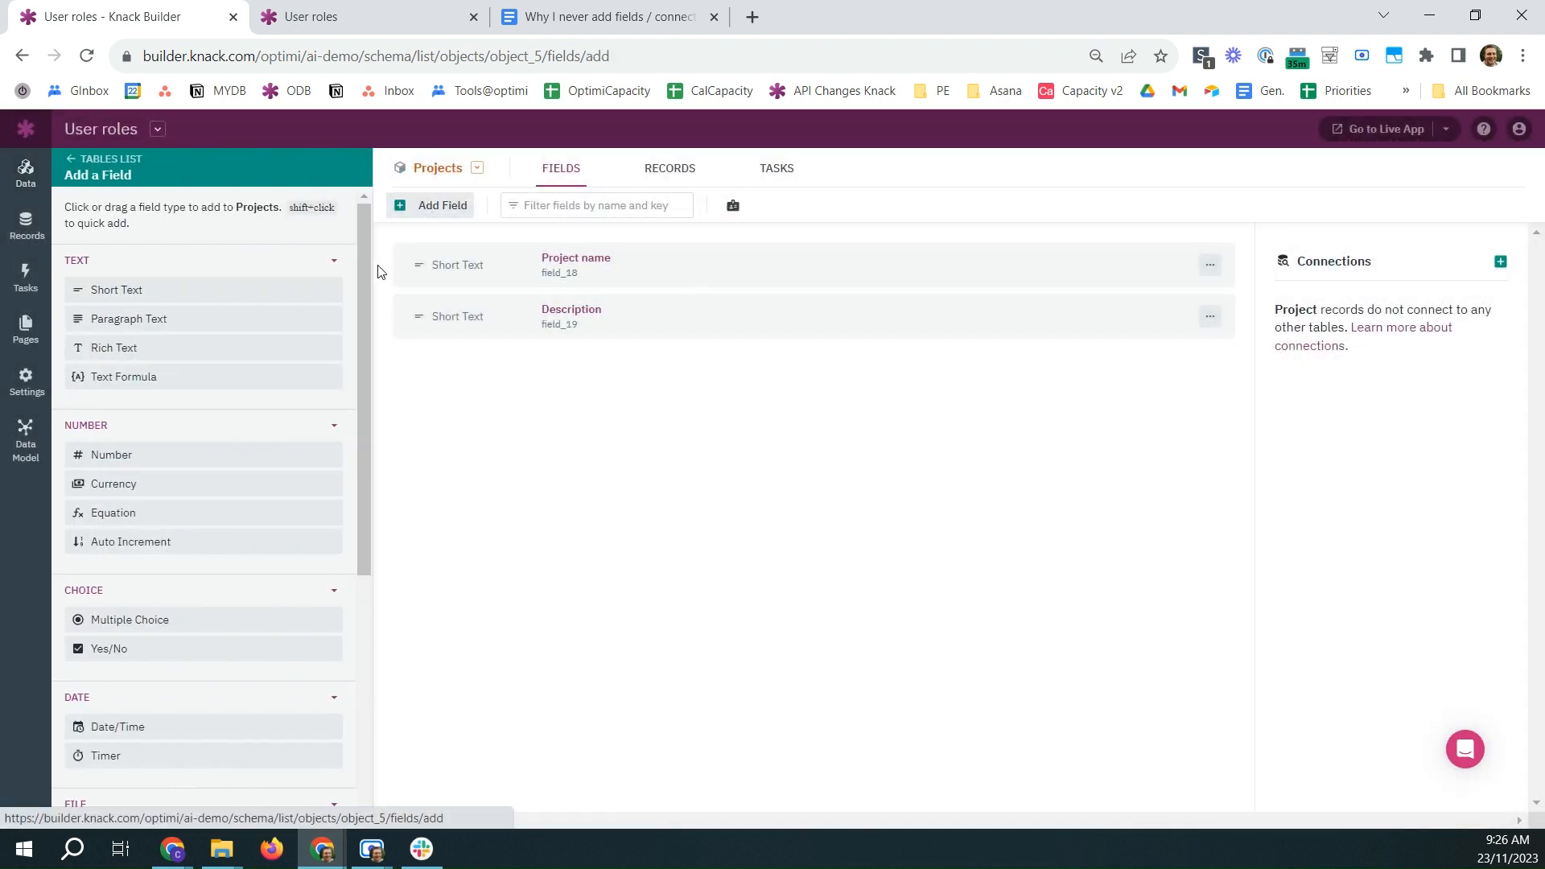
pyautogui.scroll(-5, 197, 776)
pyautogui.click(165, 784)
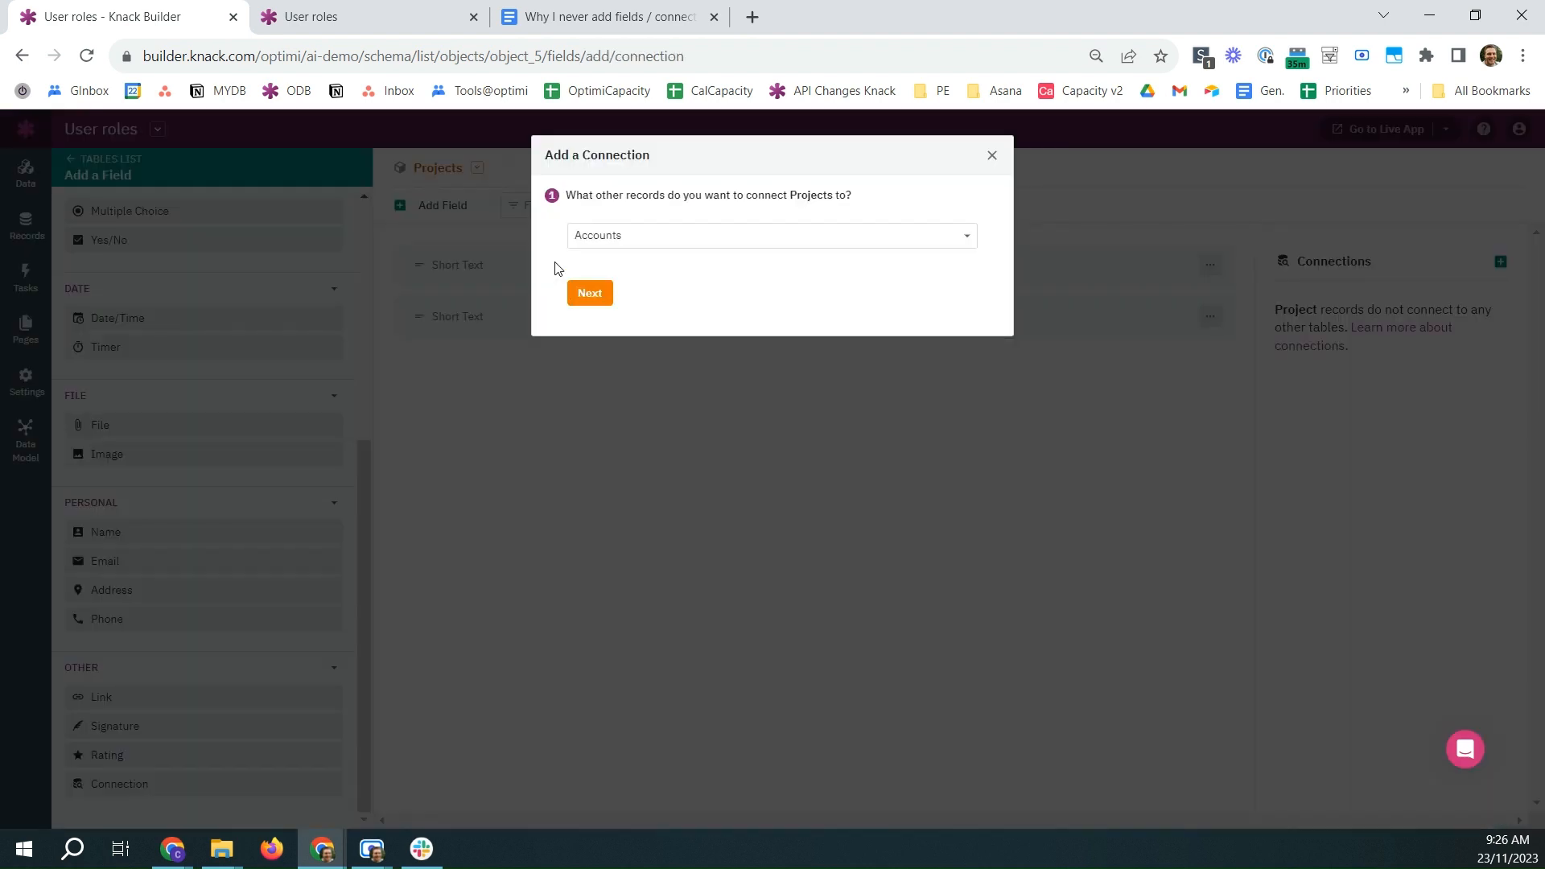
pyautogui.click(586, 295)
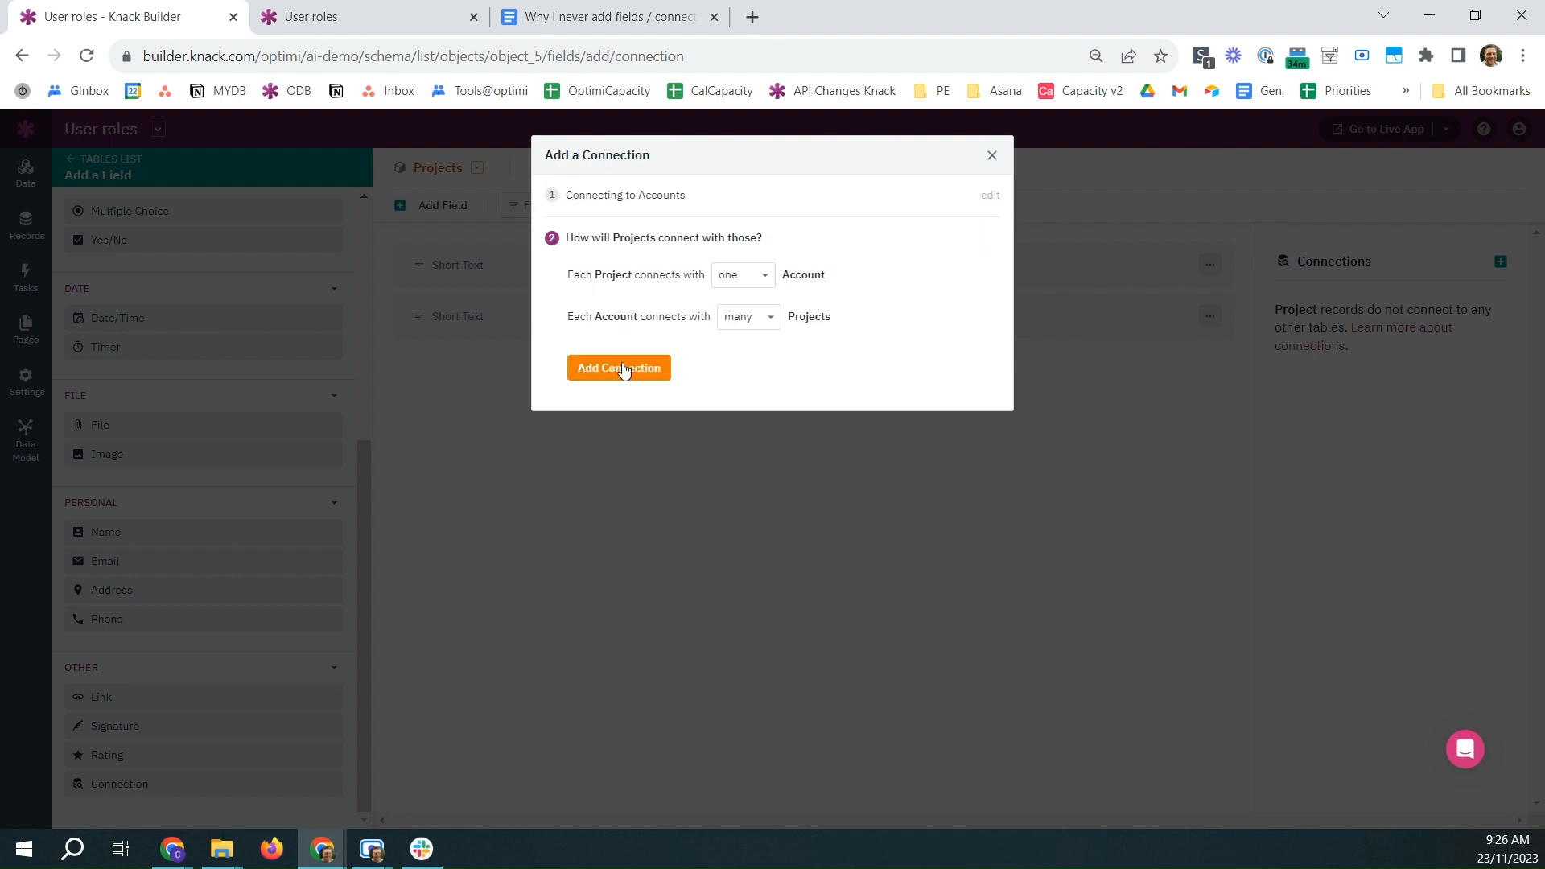
pyautogui.click(623, 369)
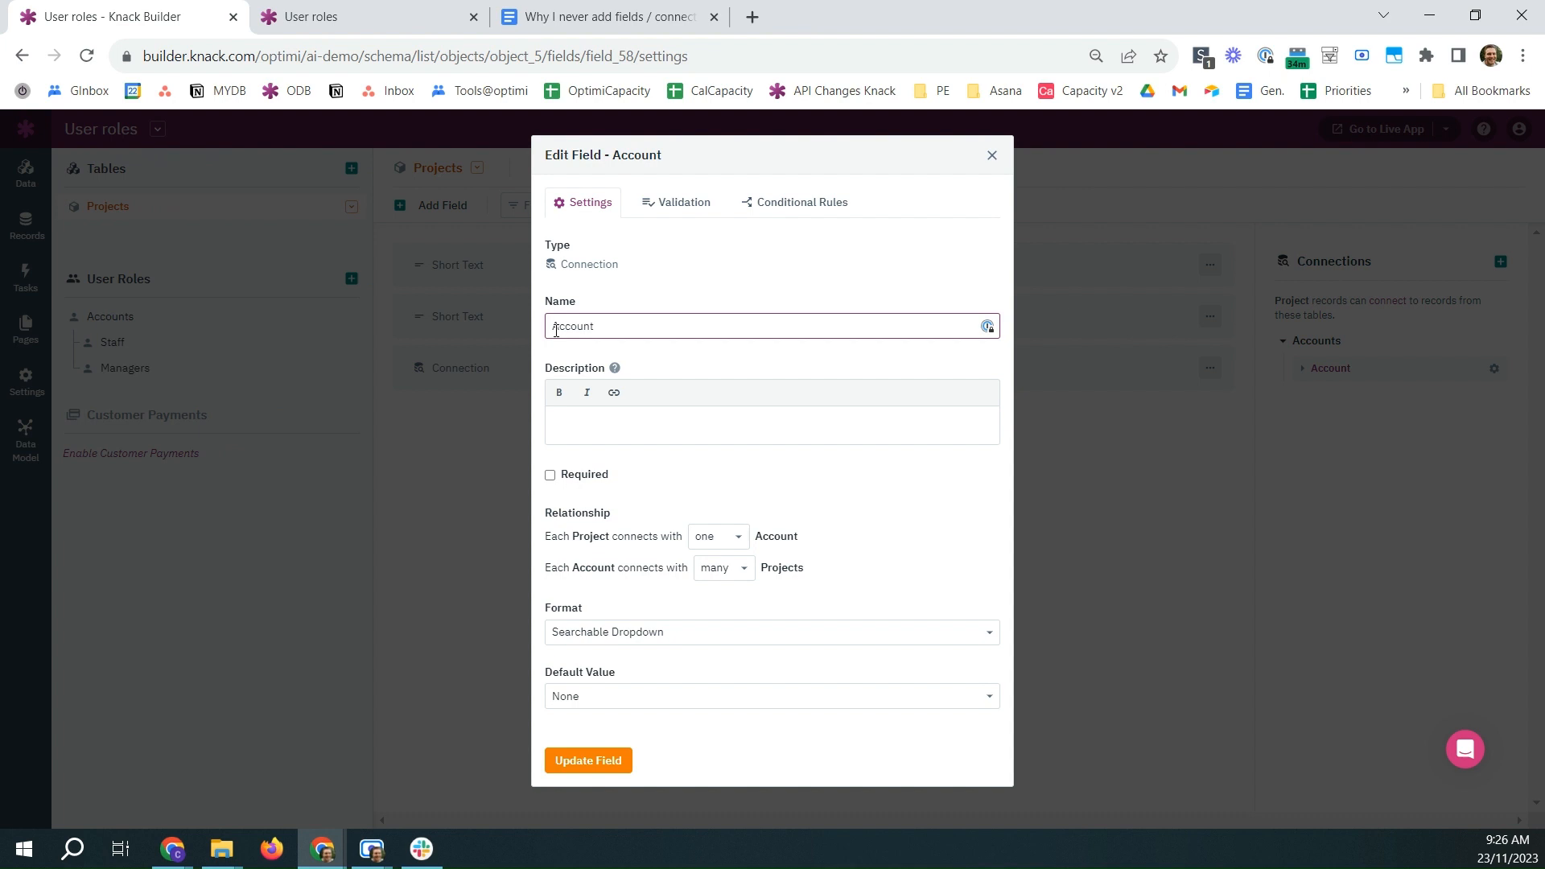
# - Rename the new Account connection field in Projects as "Project manager (Account)"
pyautogui.click(554, 326)
pyautogui.write('Project manager (')
pyautogui.click(587, 763)
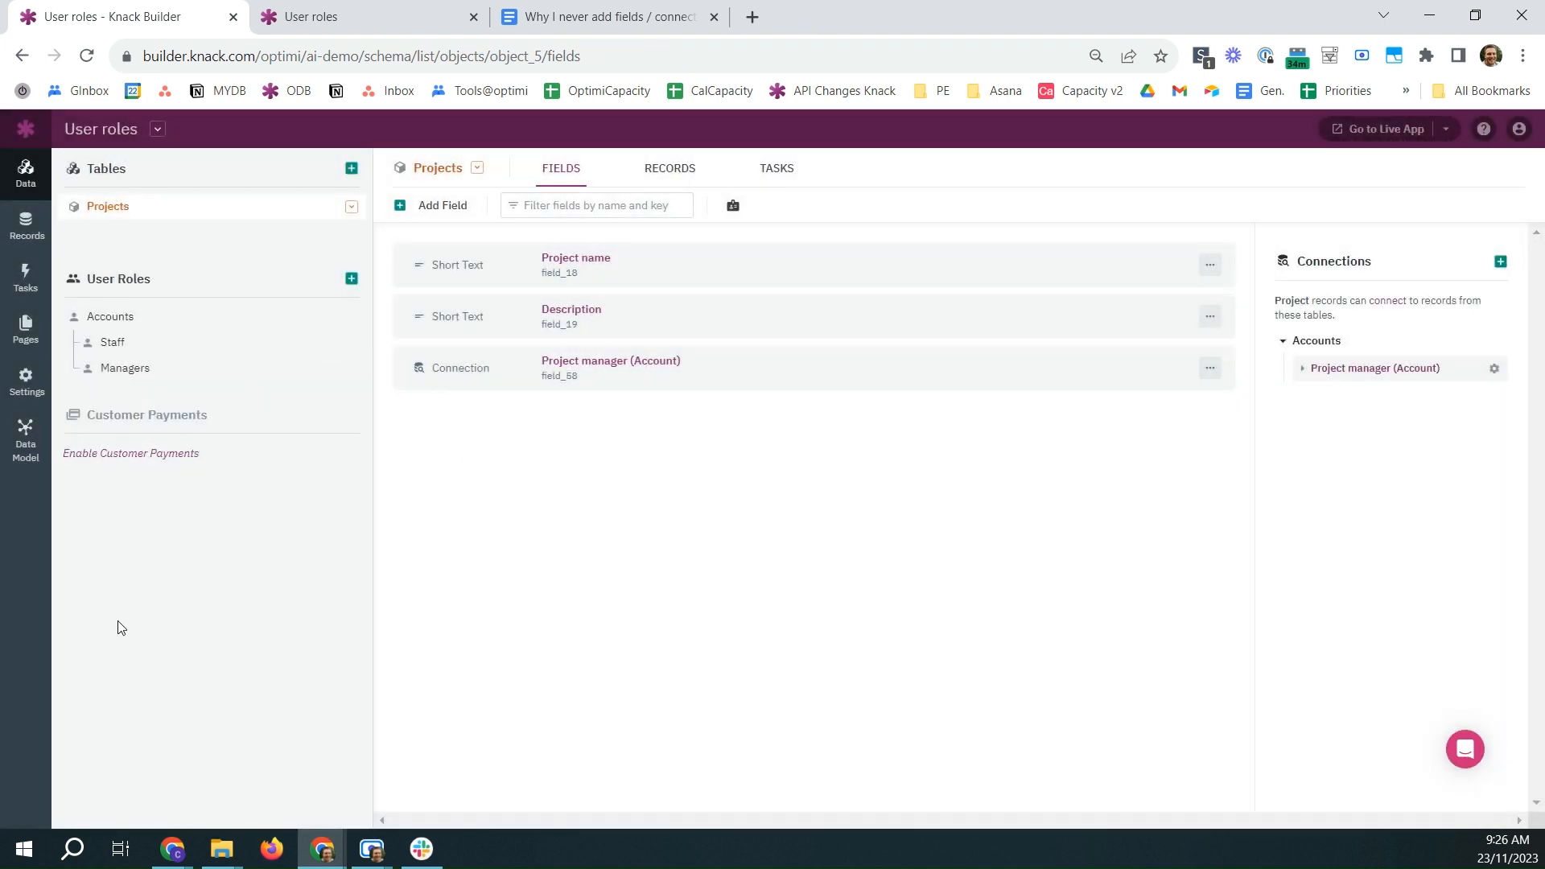
# - Add a login page named "Staff dashboard" with access limited to the Staff user role
pyautogui.click(26, 330)
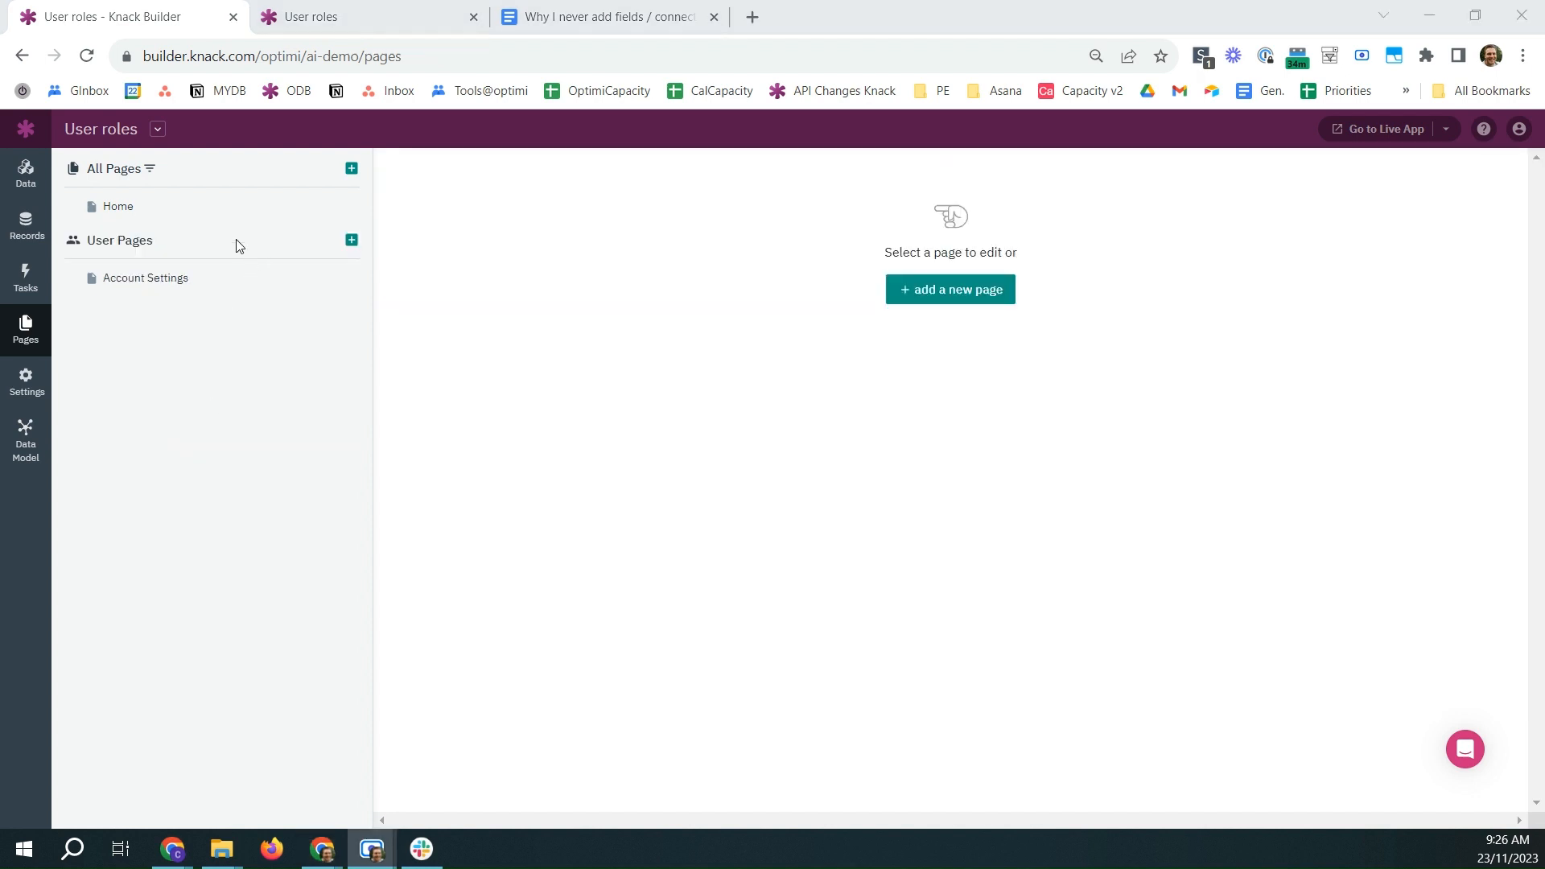
pyautogui.click(351, 169)
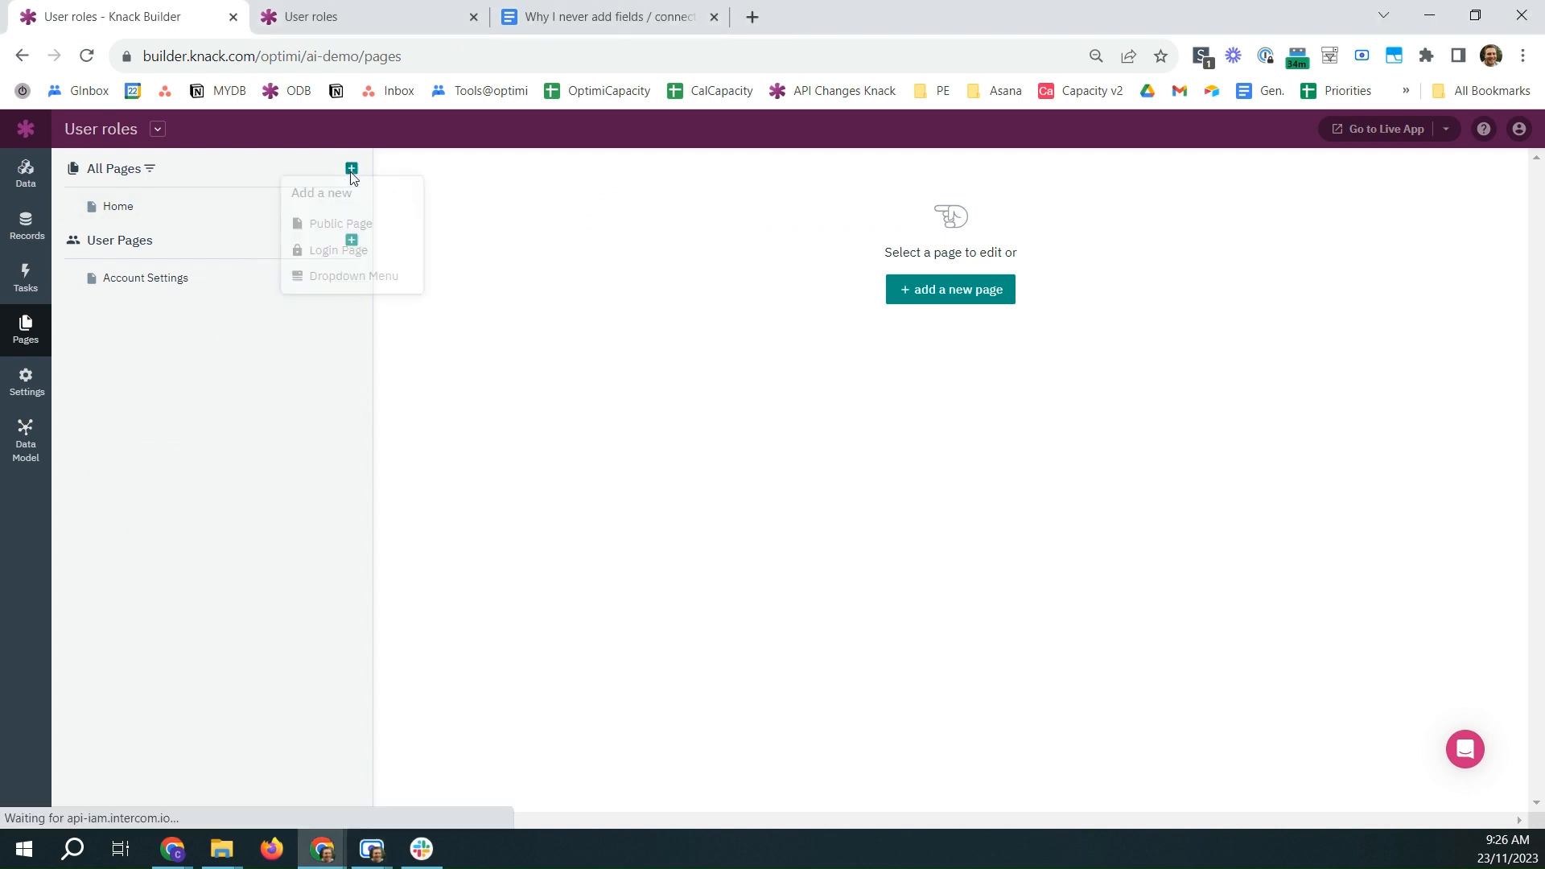
pyautogui.click(341, 248)
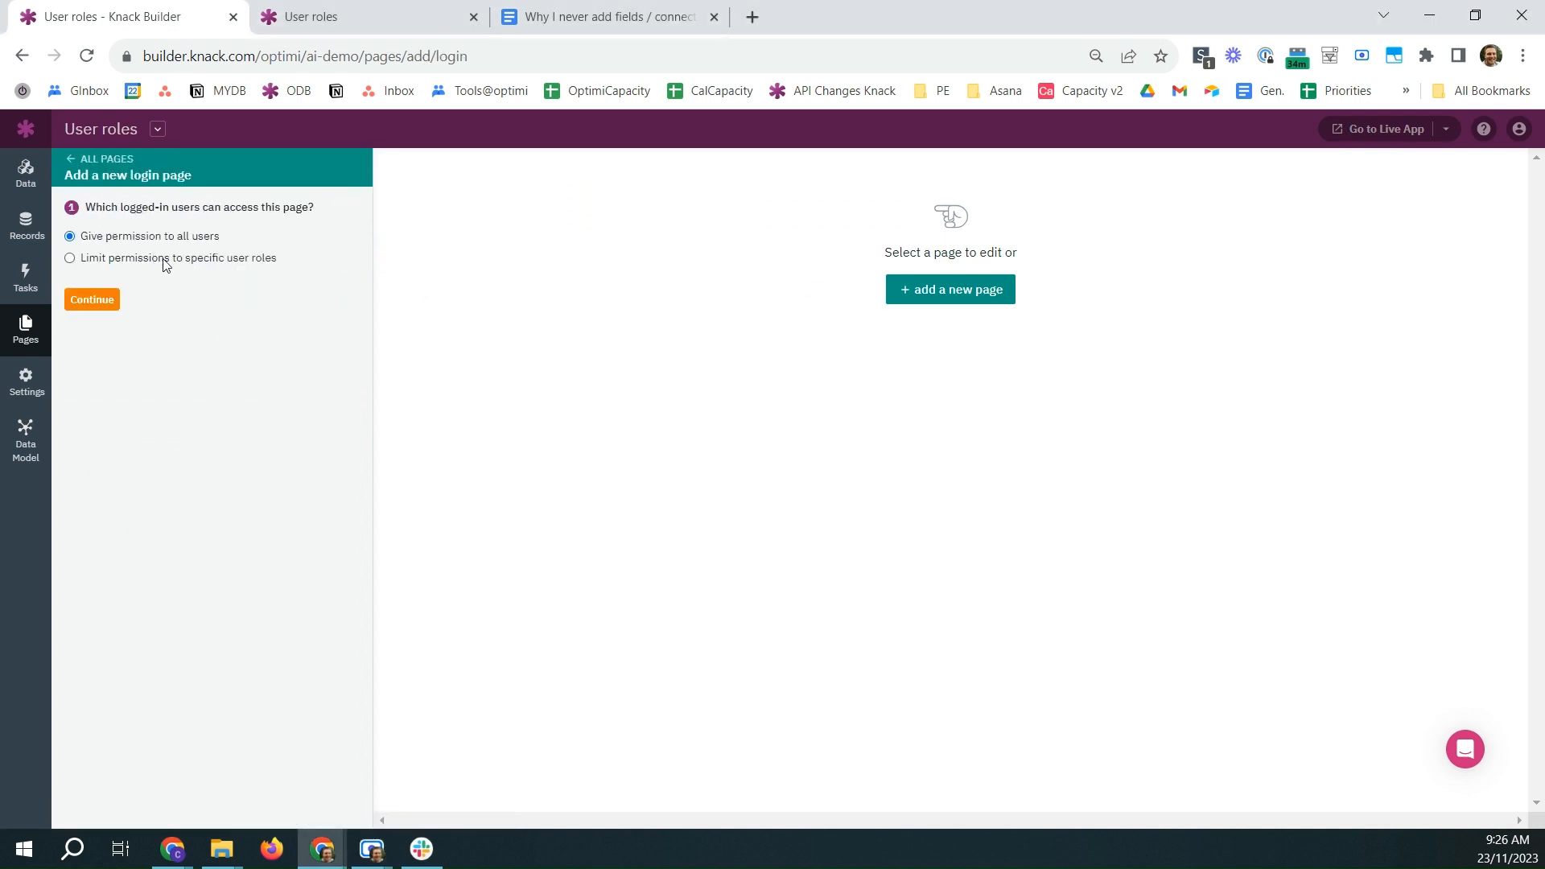
pyautogui.click(164, 259)
pyautogui.click(137, 288)
pyautogui.click(101, 320)
pyautogui.click(104, 334)
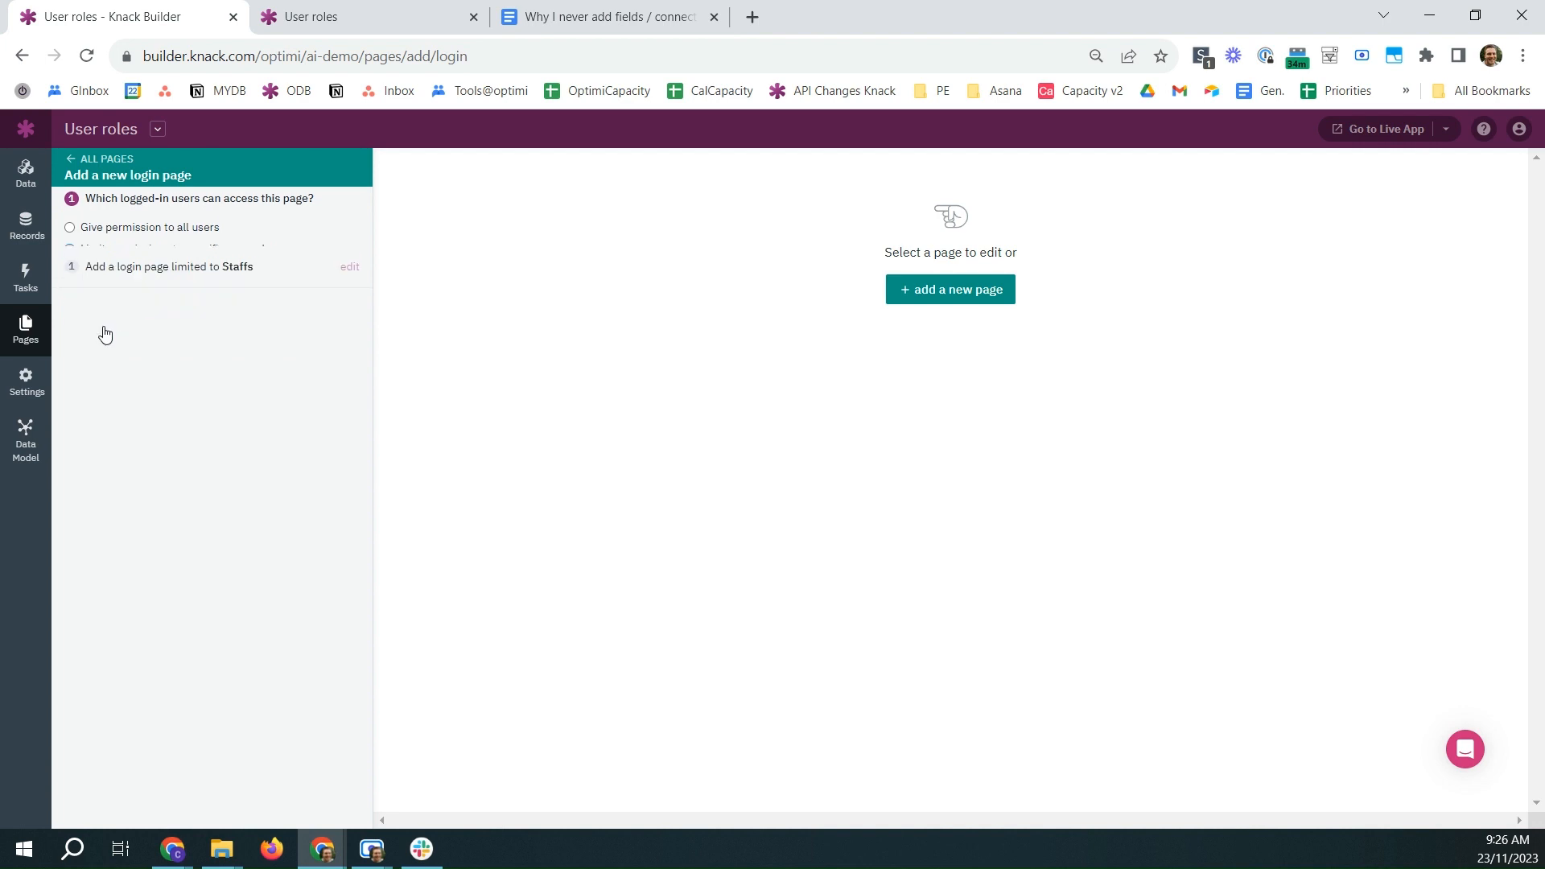
pyautogui.tripleClick(159, 282)
pyautogui.write('Staff dashboard')
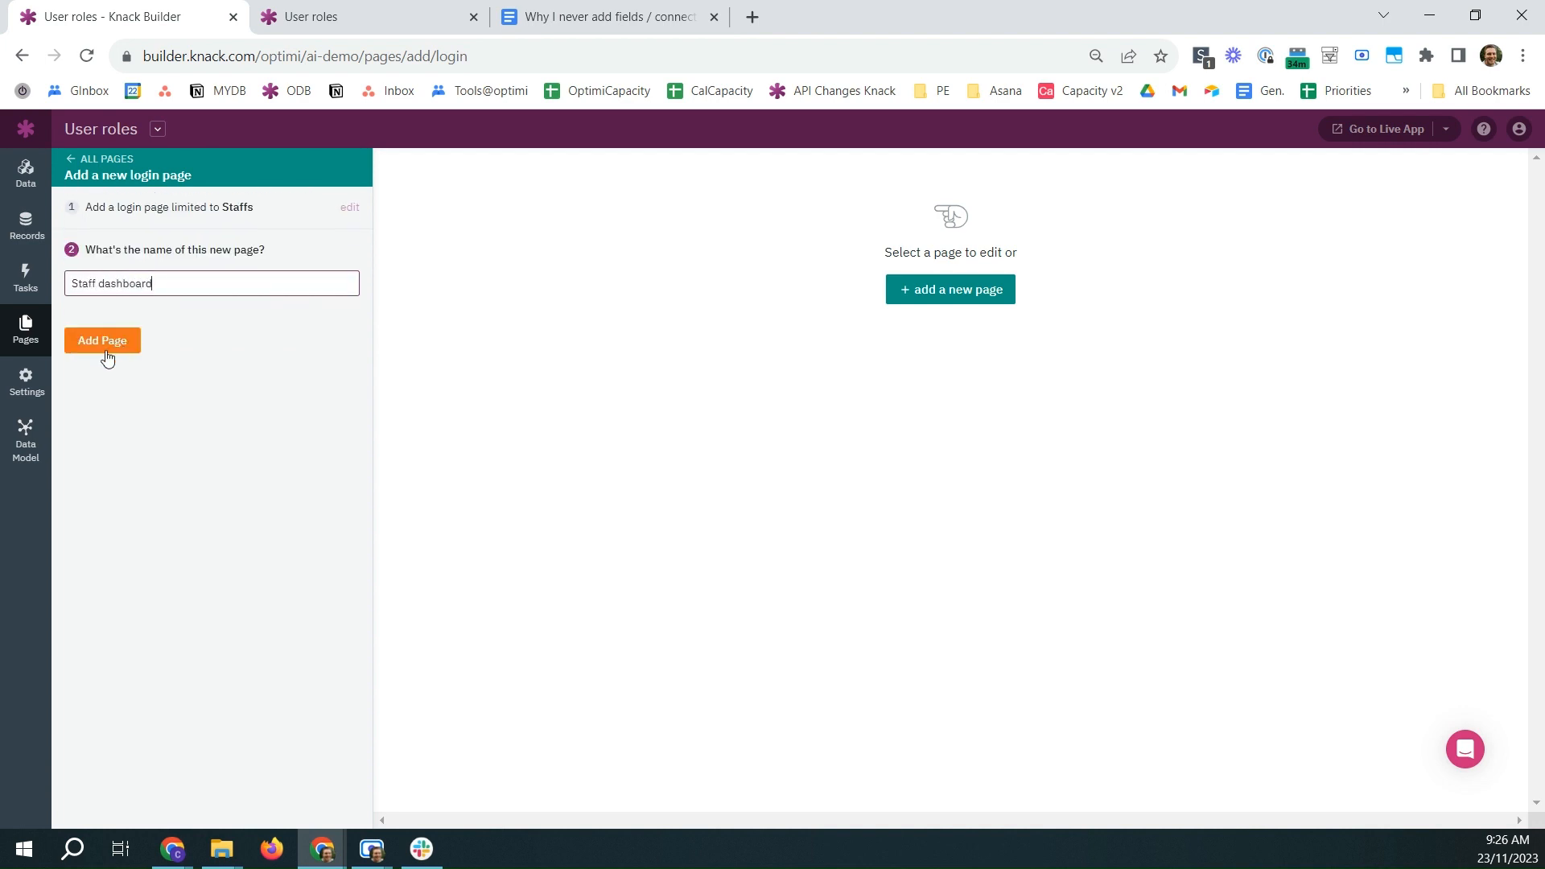
pyautogui.click(107, 359)
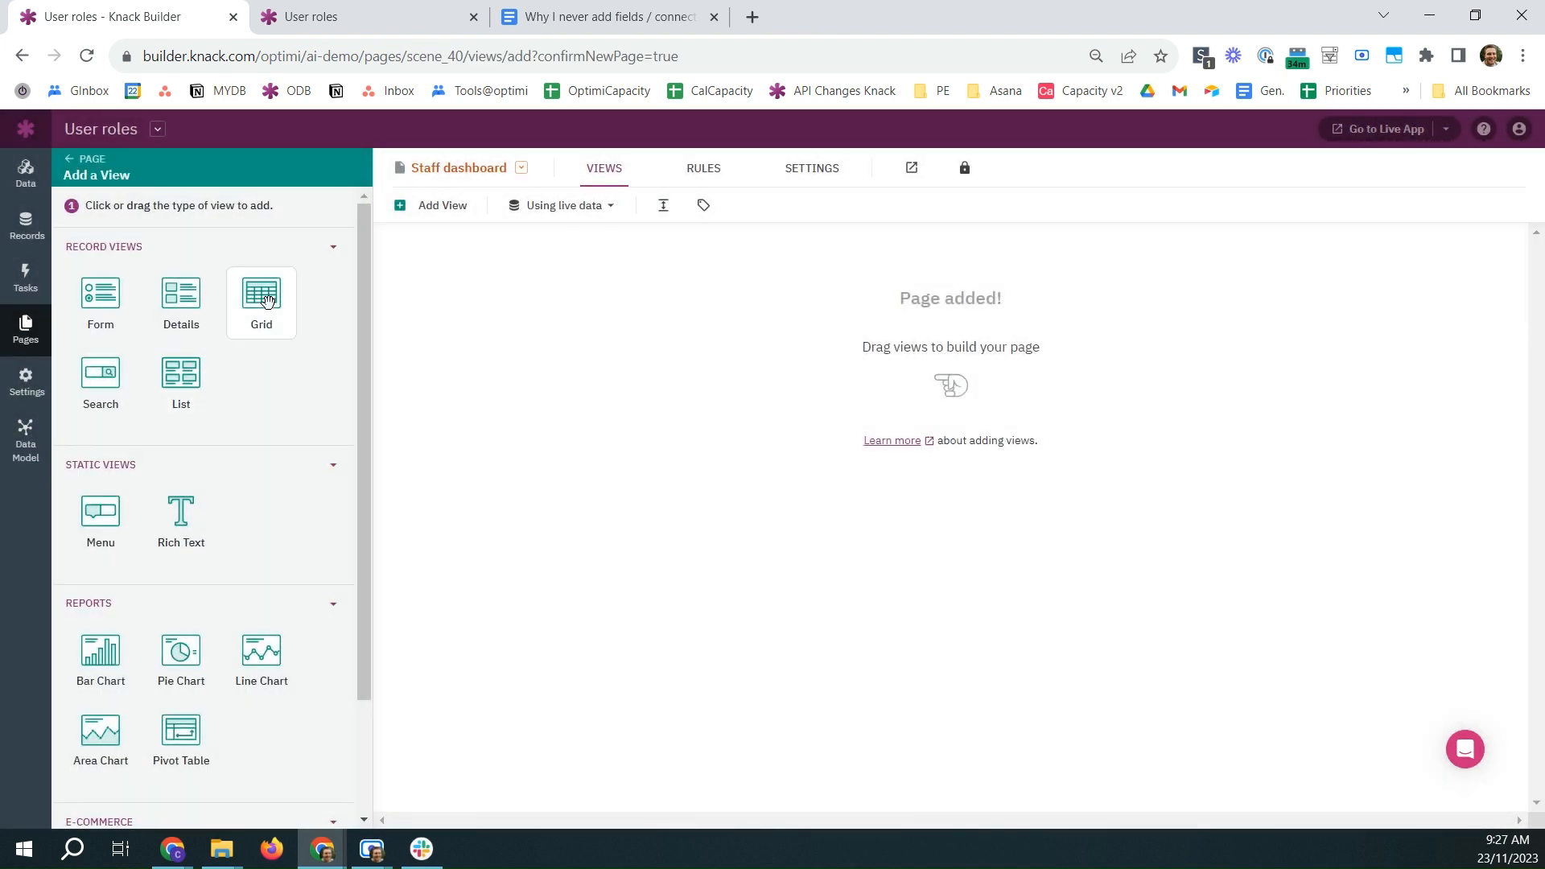
# - Add a grid to the Staff dashboard displaying Projects connected to the logged-in Account, with a link to edit each record
pyautogui.click(267, 300)
pyautogui.click(138, 288)
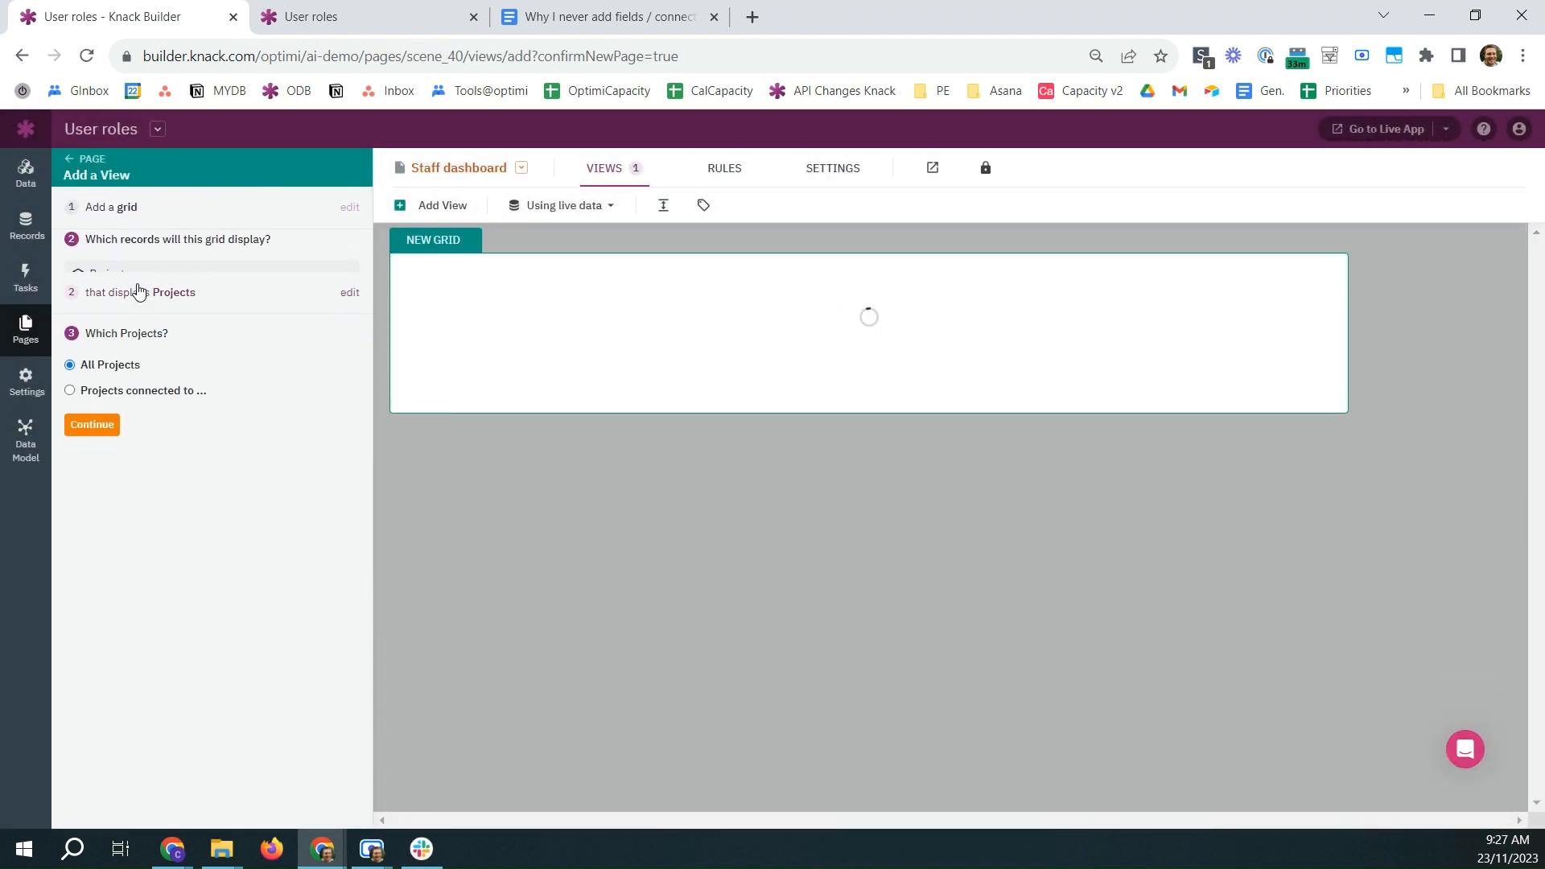
pyautogui.click(143, 352)
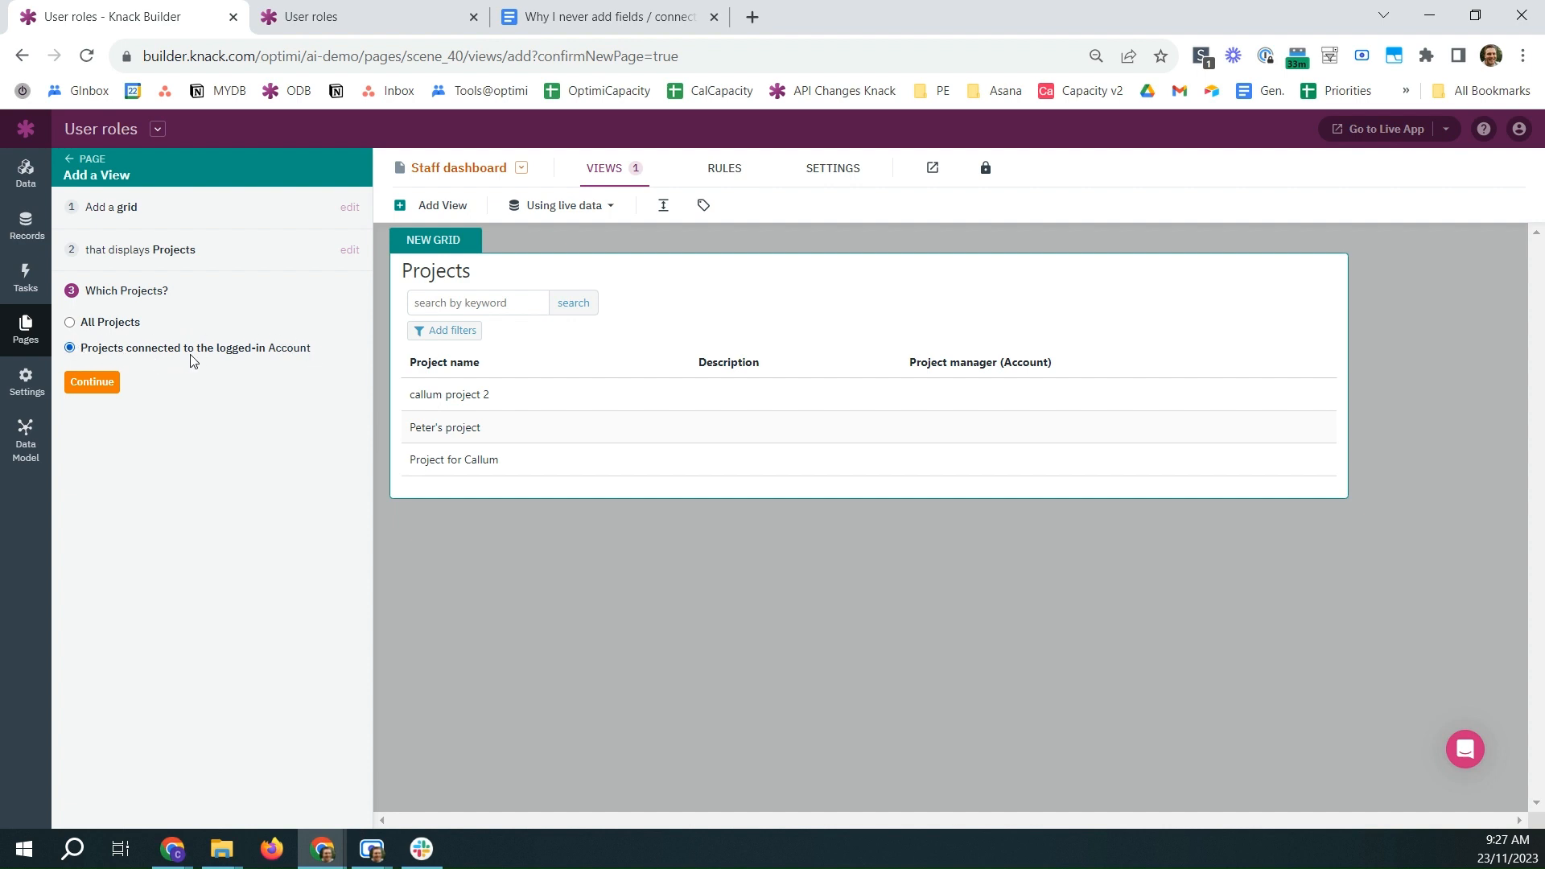
pyautogui.click(105, 383)
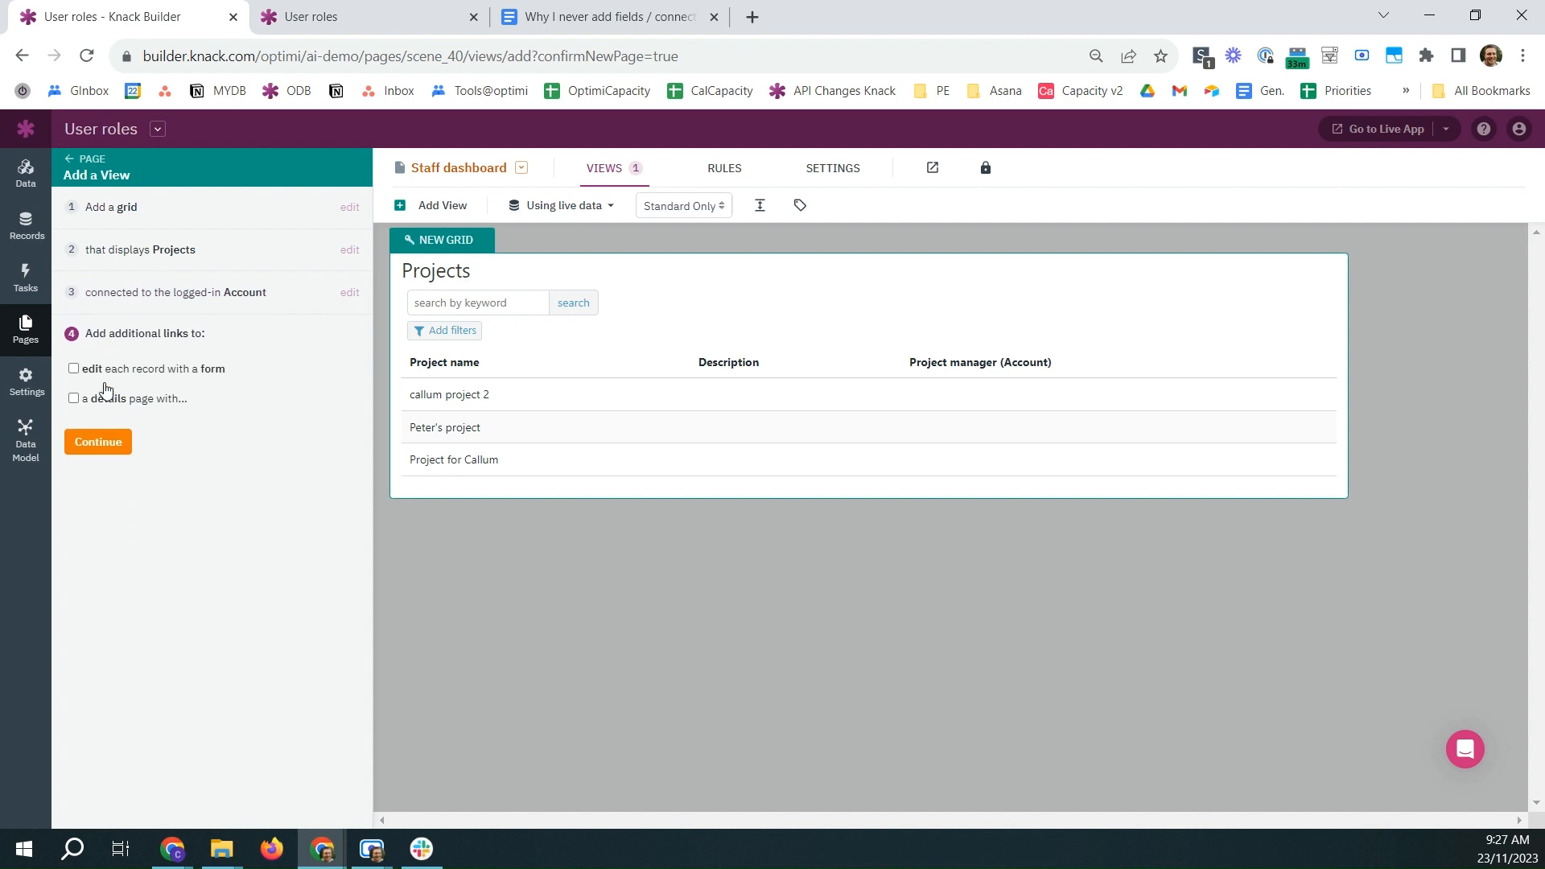
pyautogui.click(110, 448)
pyautogui.click(114, 551)
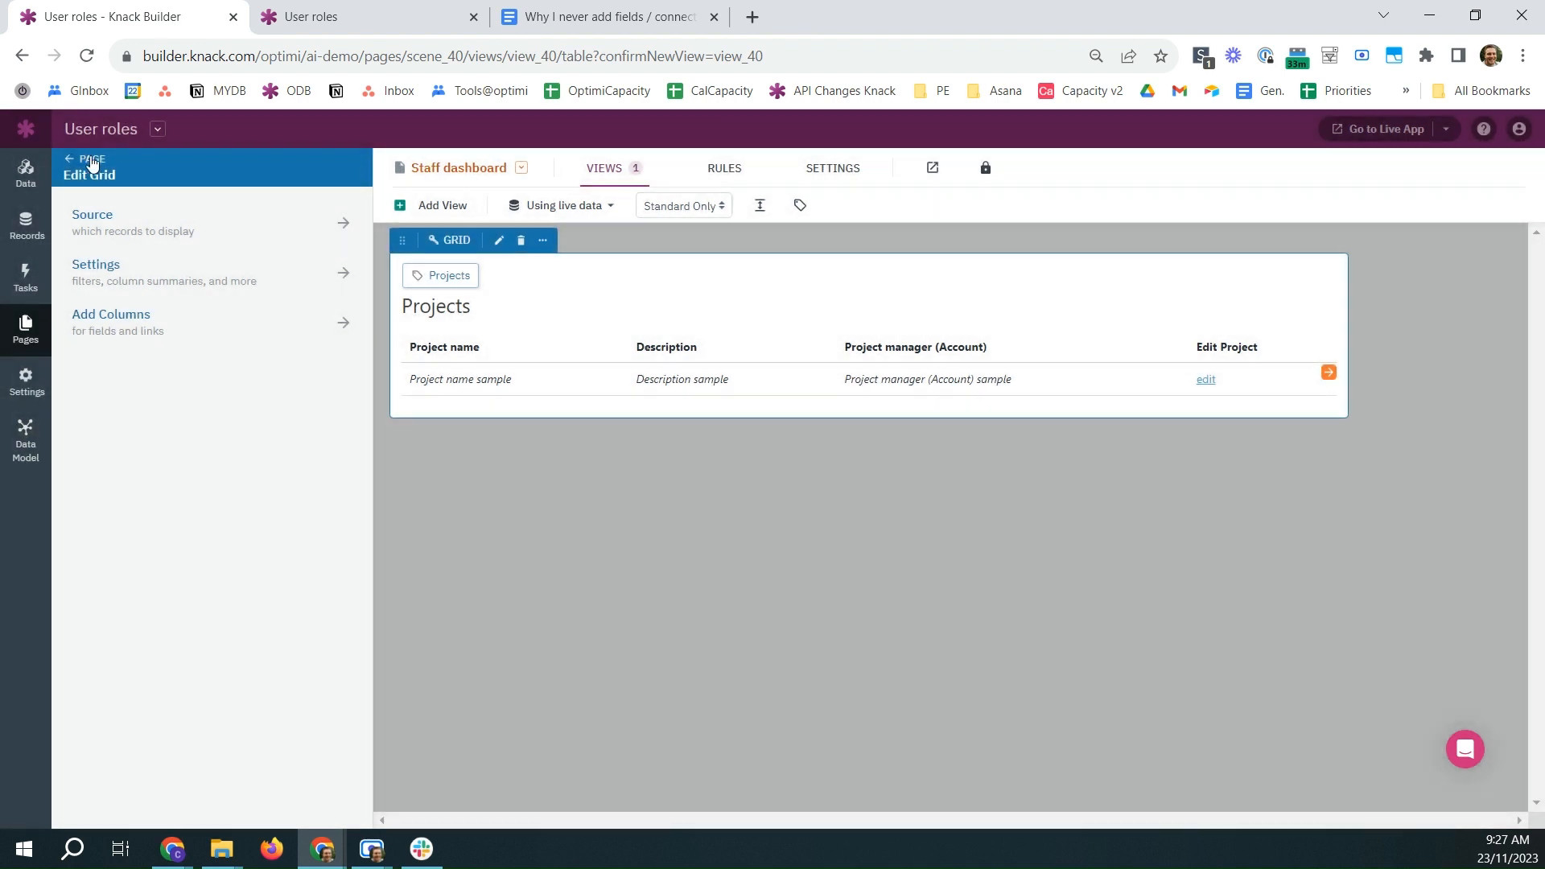
# - Add a form to the Staff dashboard that inserts a new Project connected to the logged-in Account, without the Project manager (Account) input
pyautogui.click(71, 160)
pyautogui.click(443, 207)
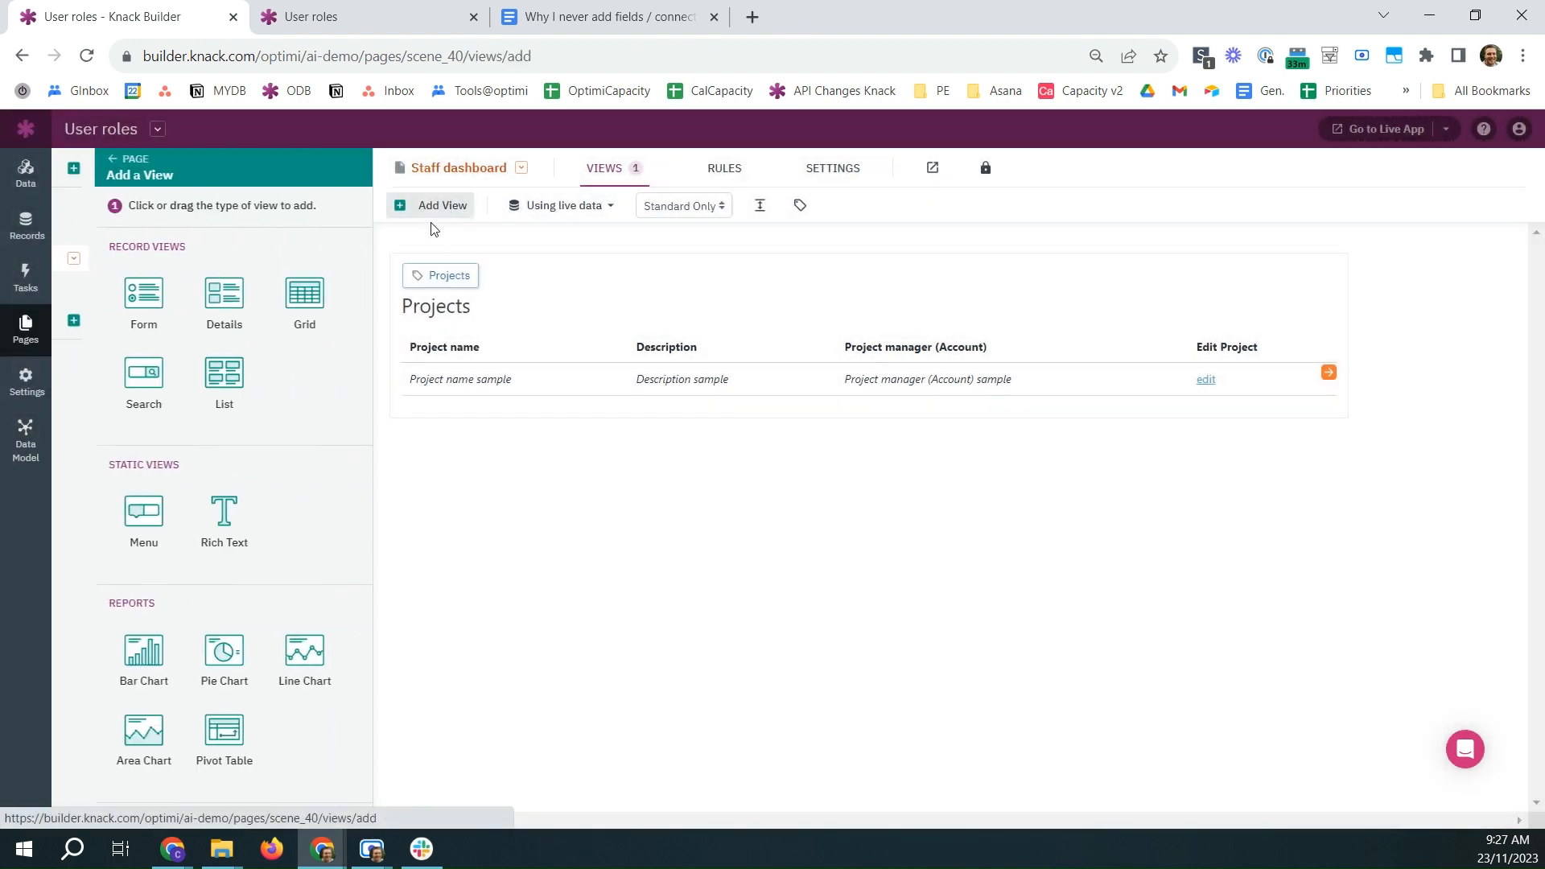
pyautogui.click(111, 281)
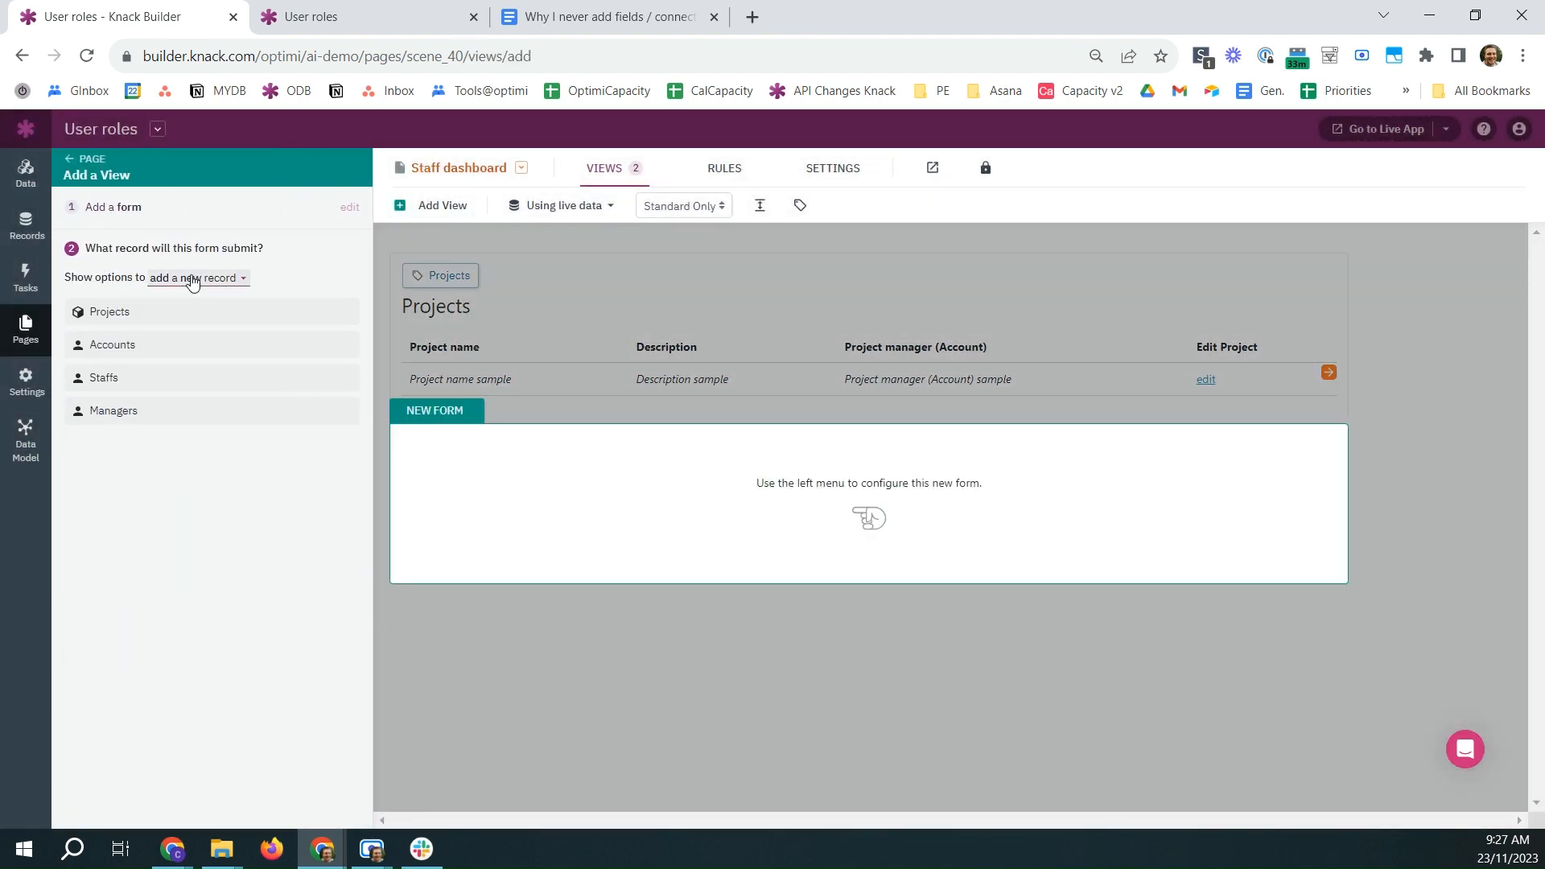
pyautogui.click(161, 313)
pyautogui.click(158, 351)
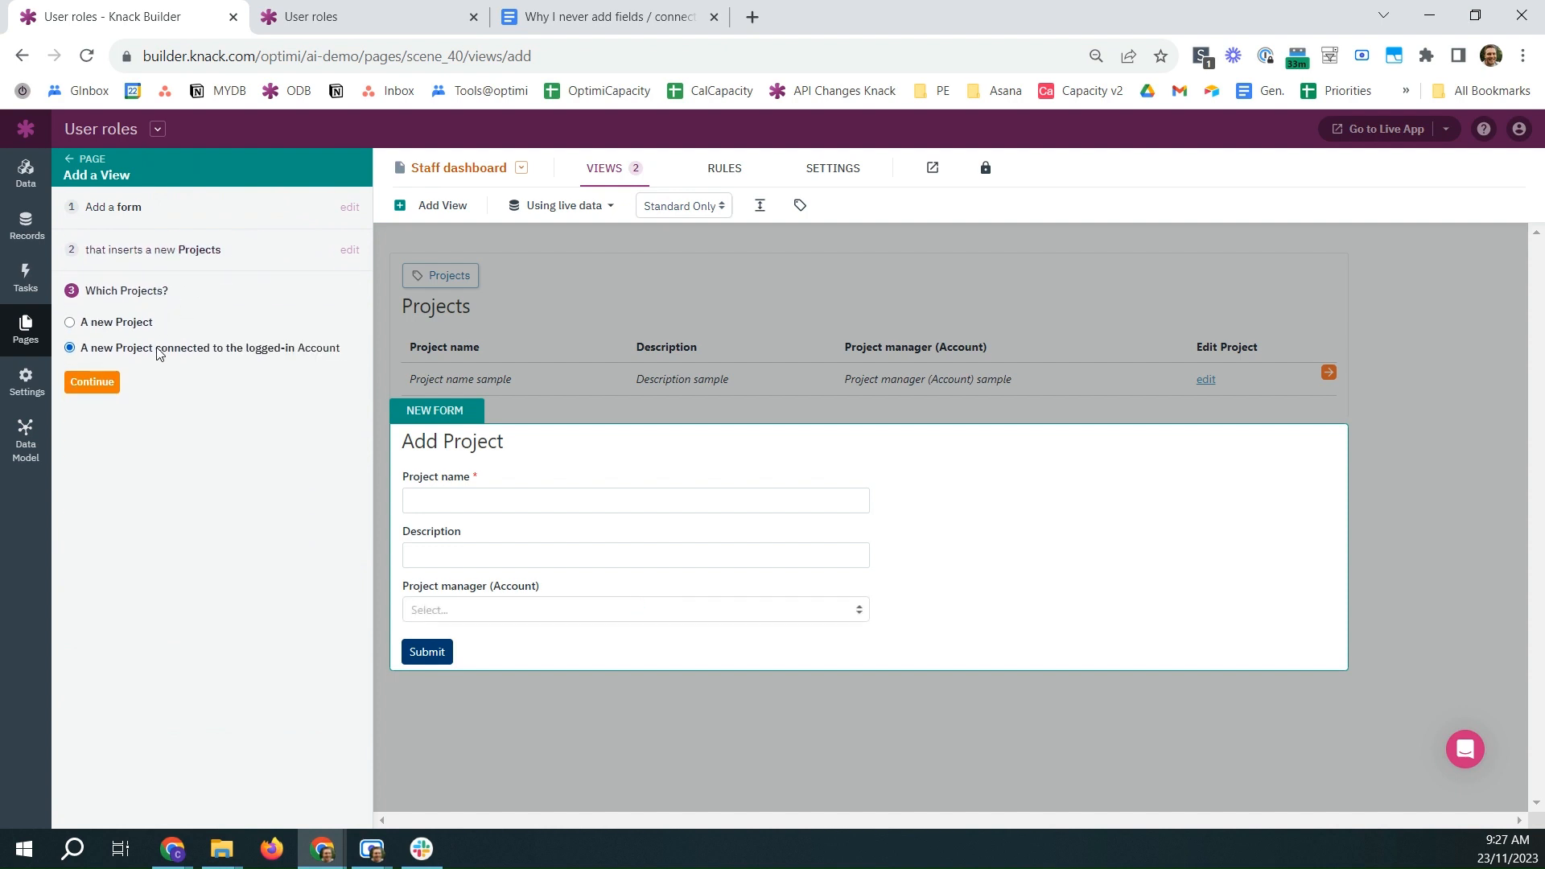
pyautogui.click(92, 381)
pyautogui.click(97, 541)
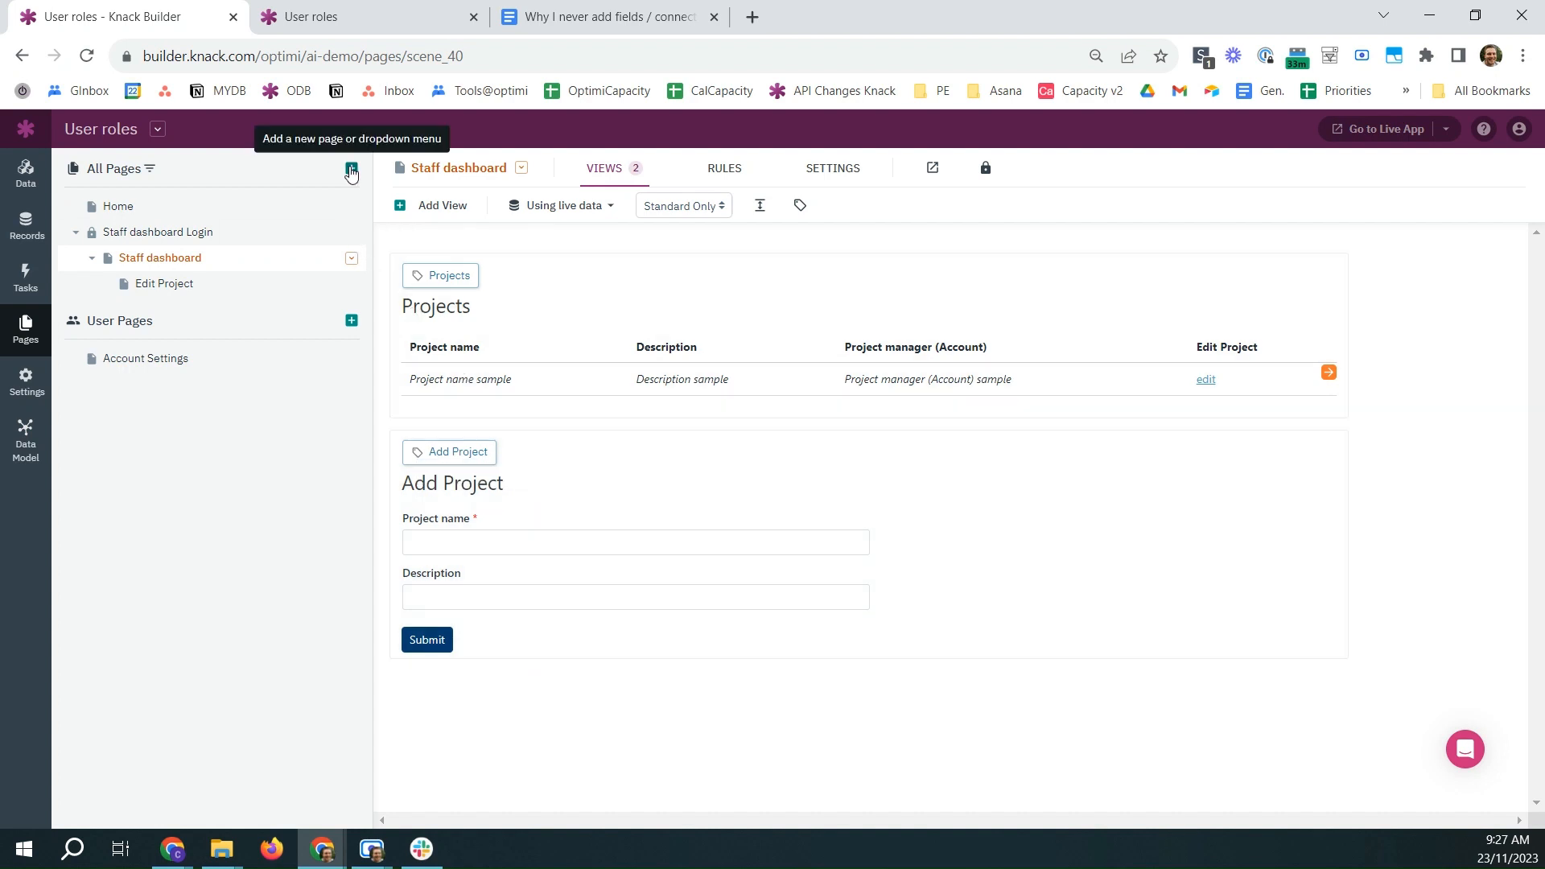
# - Check the requirements document, then add a login page named "Manager dashboard" with access limited to the Managers user role
pyautogui.click(544, 19)
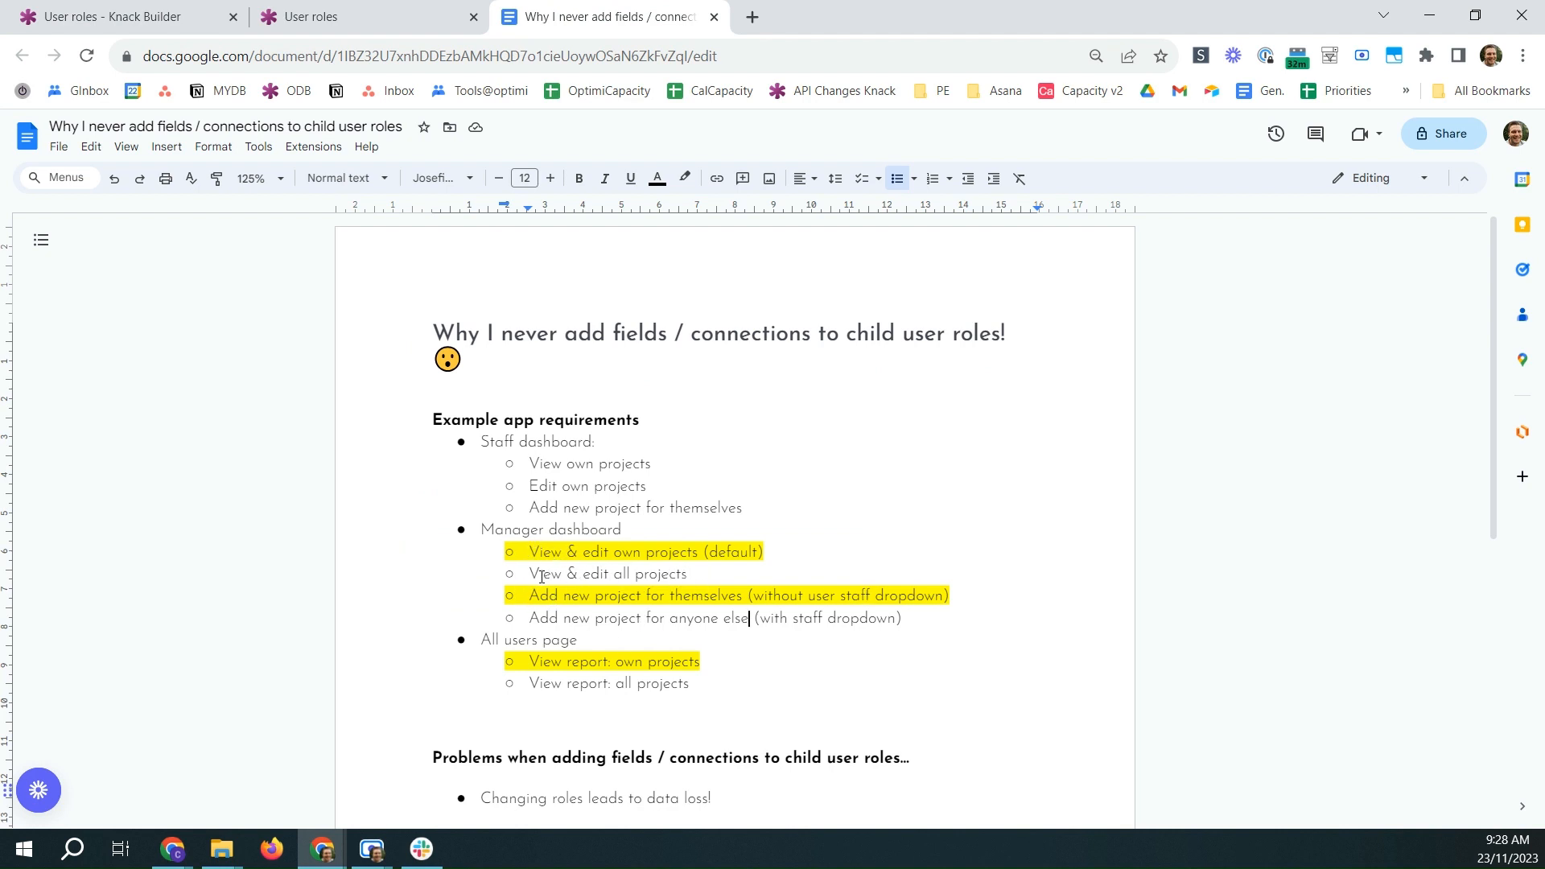
pyautogui.click(169, 14)
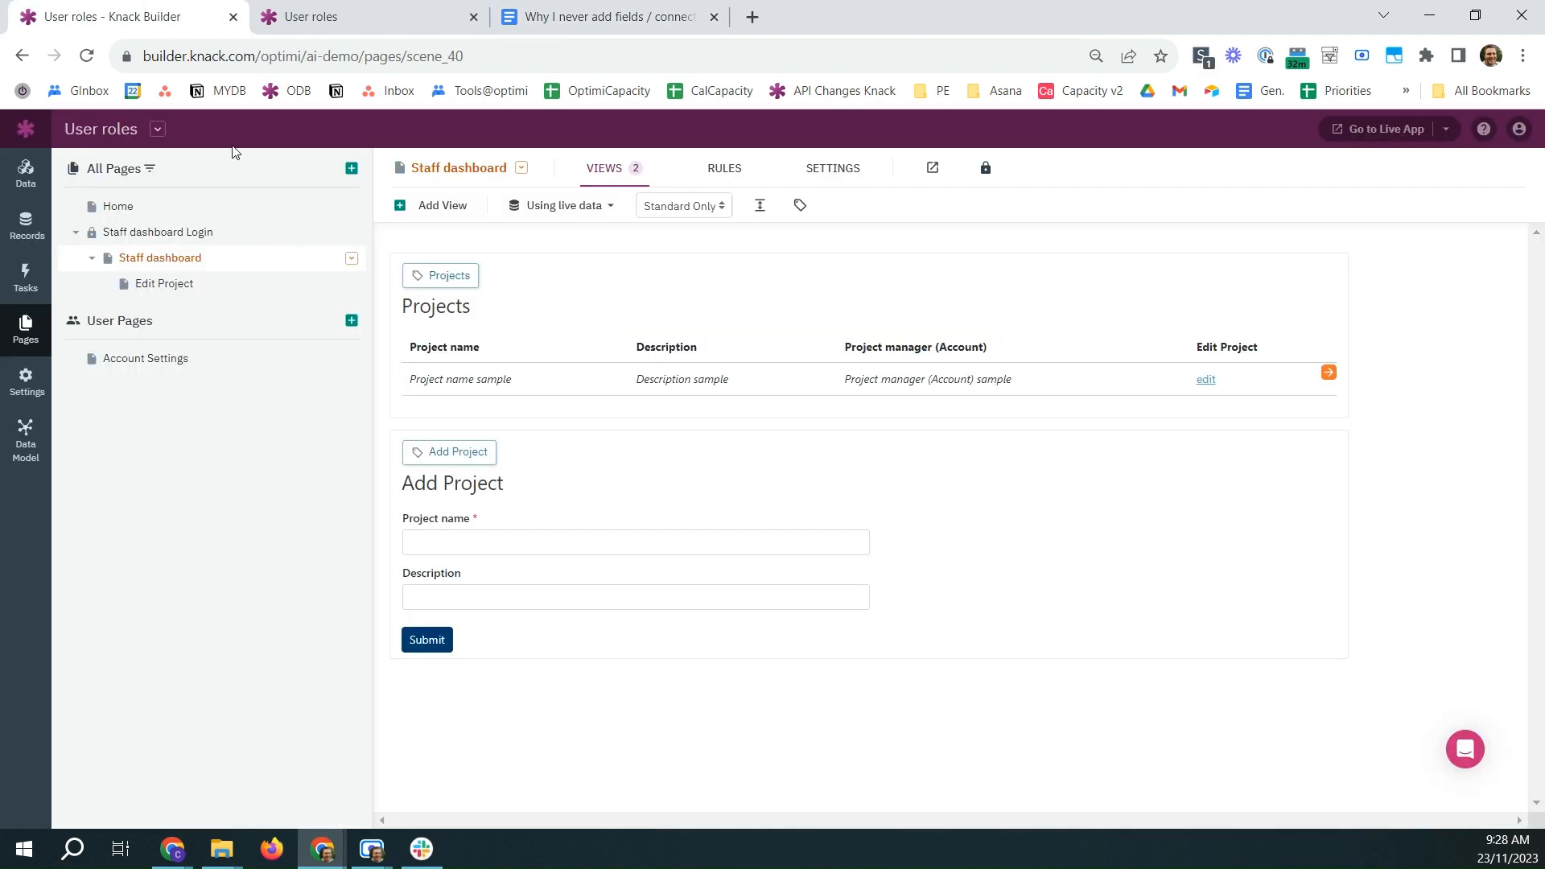
pyautogui.click(352, 168)
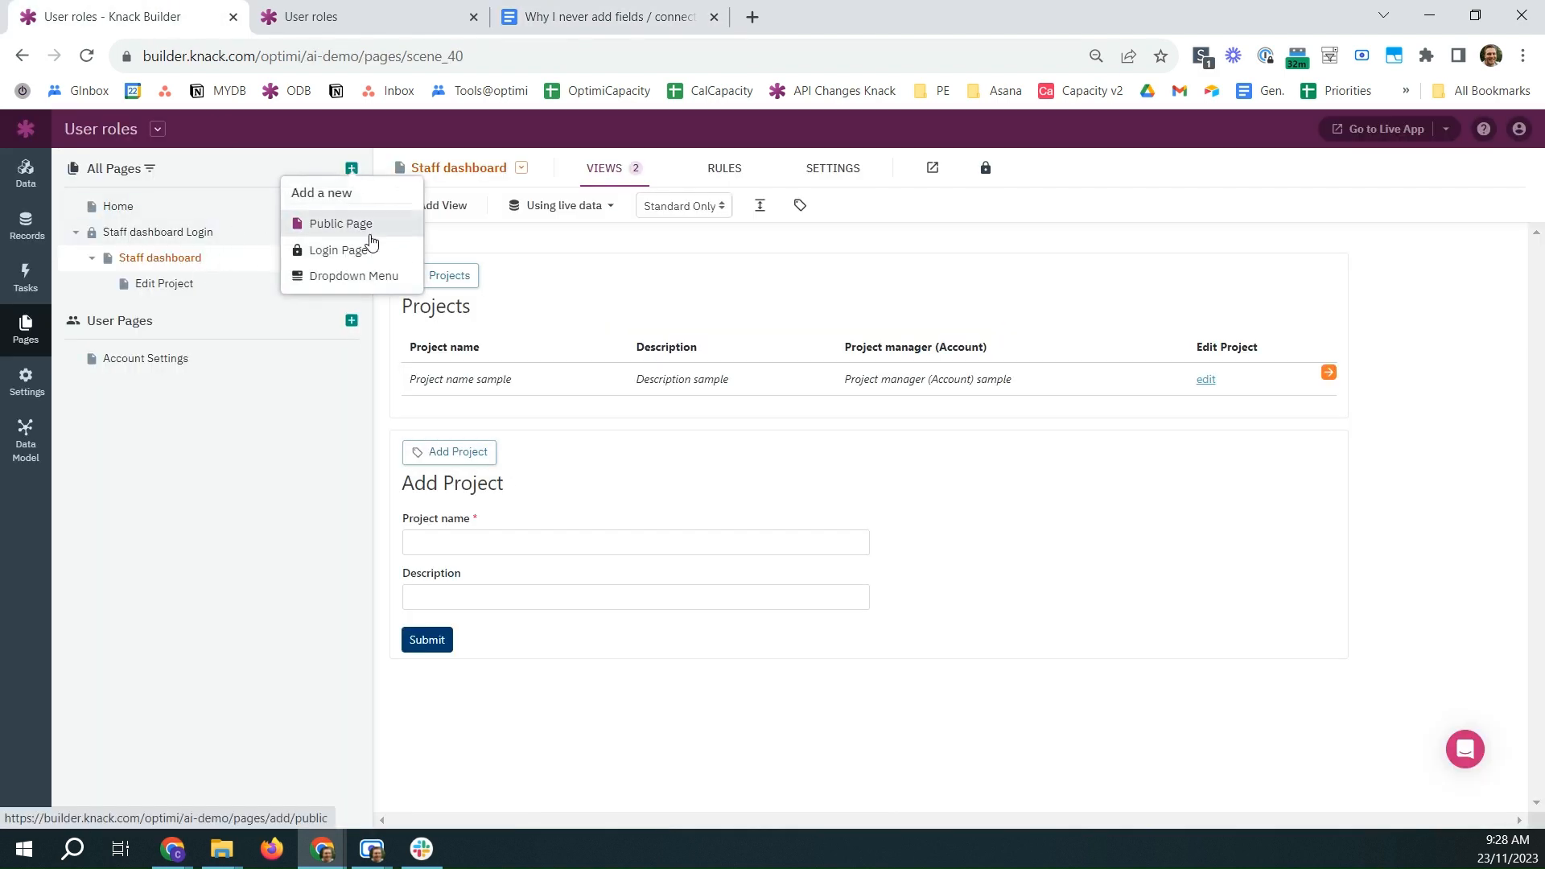
pyautogui.click(332, 248)
pyautogui.click(190, 258)
pyautogui.click(155, 290)
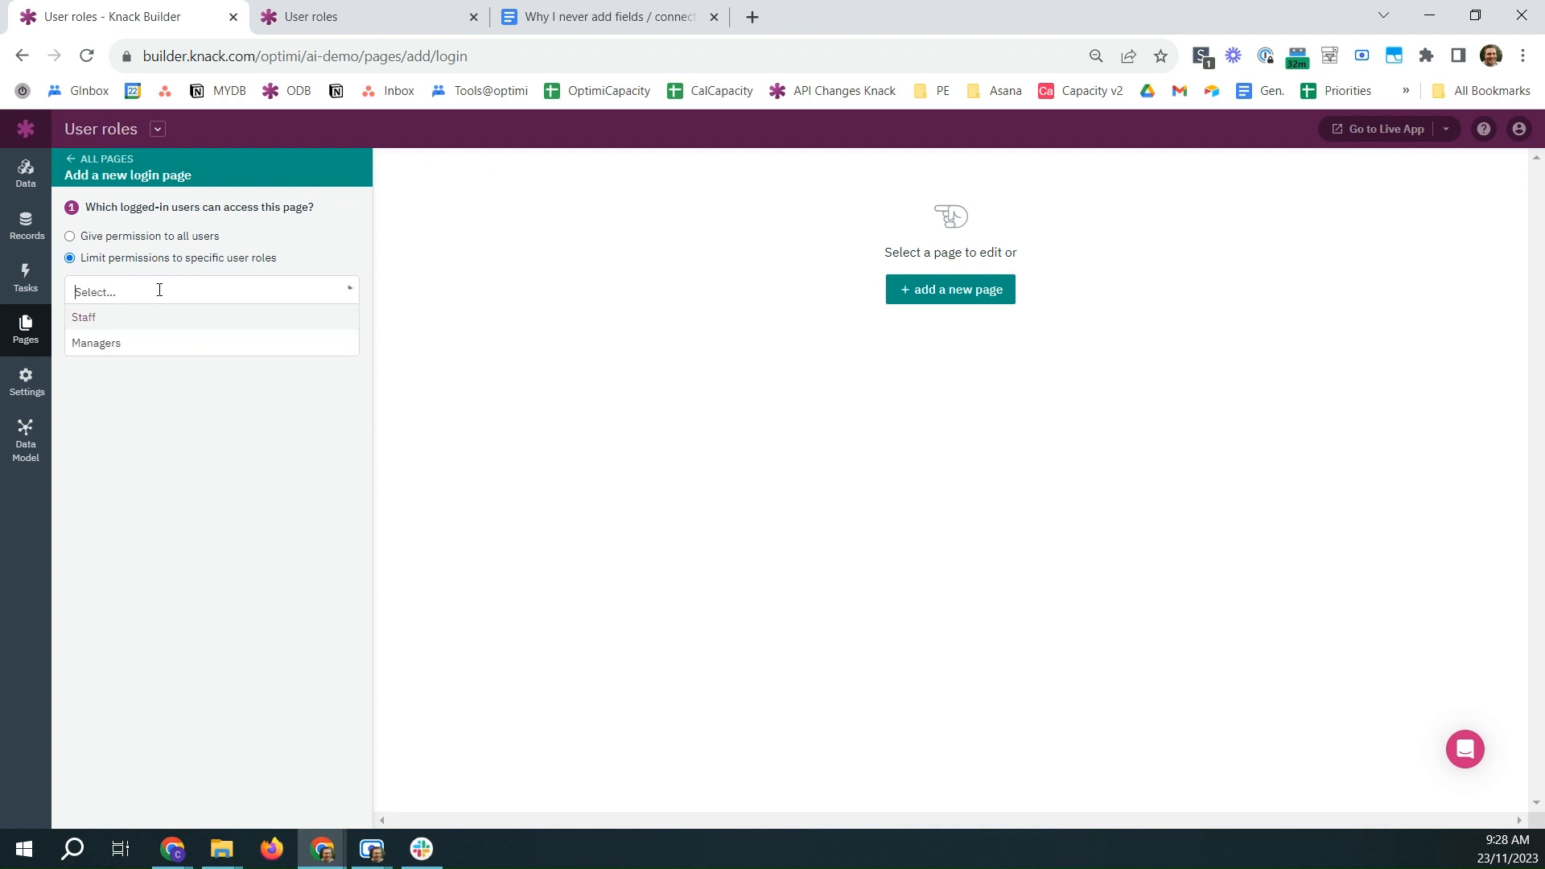
pyautogui.click(112, 341)
pyautogui.click(94, 336)
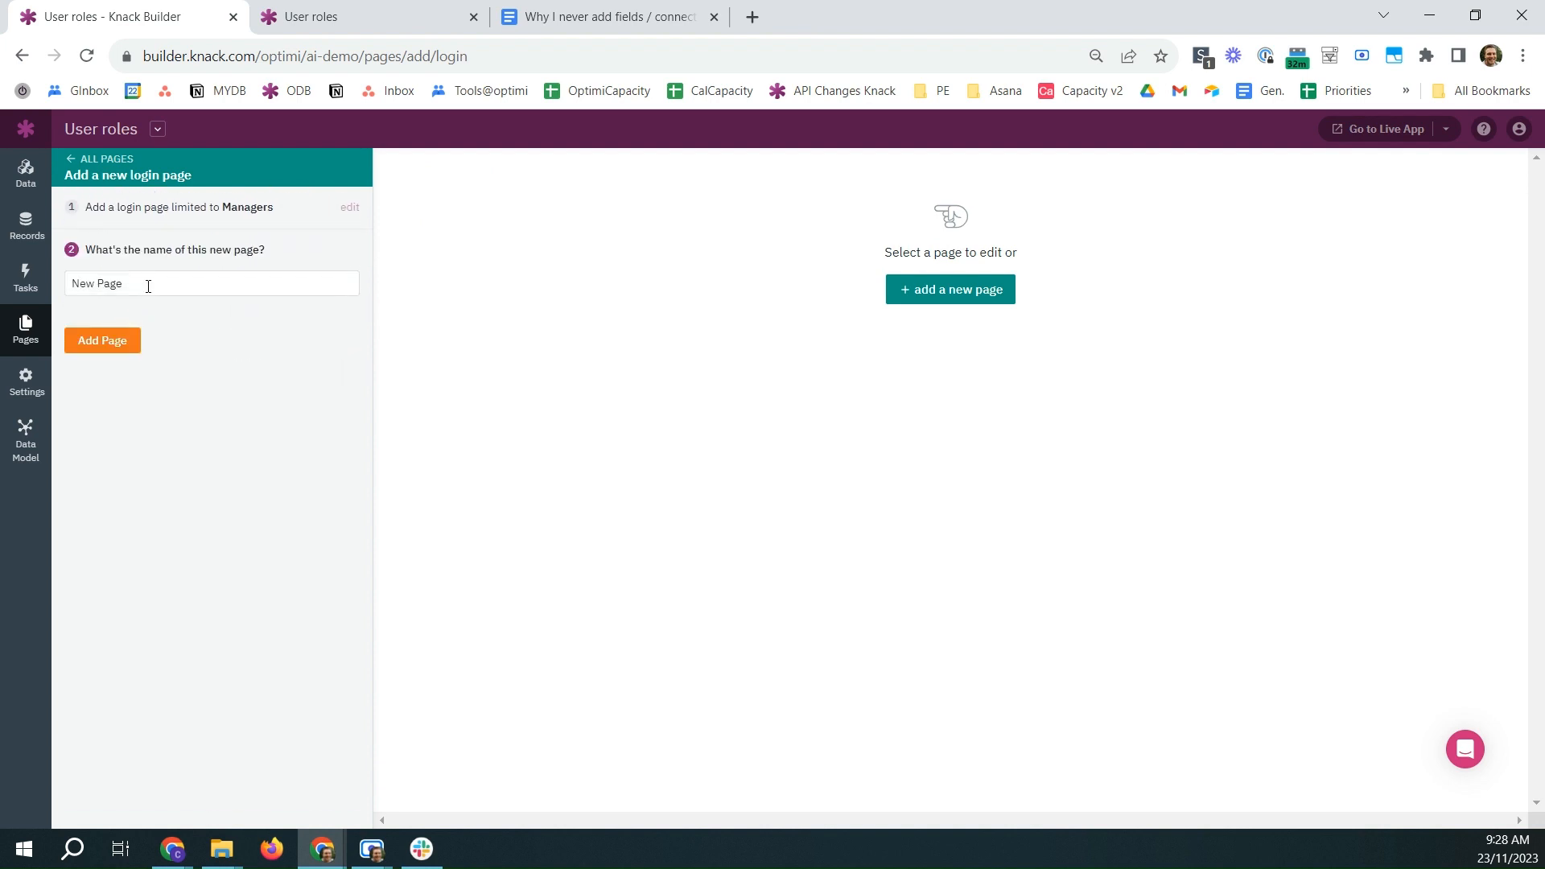
pyautogui.tripleClick(149, 285)
pyautogui.write('Manager dashboard')
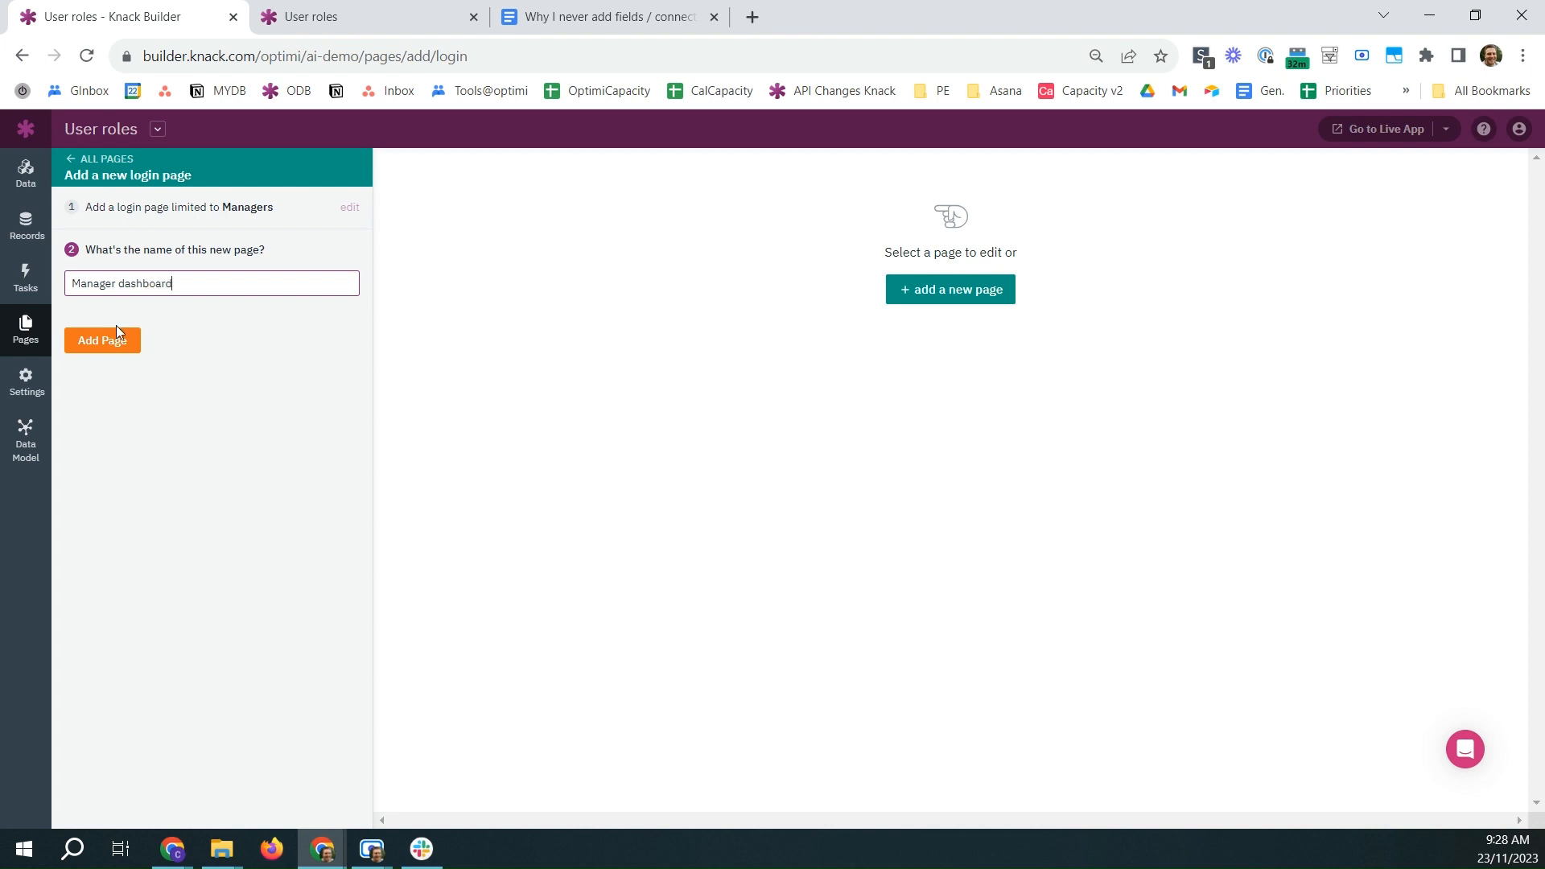
pyautogui.click(114, 331)
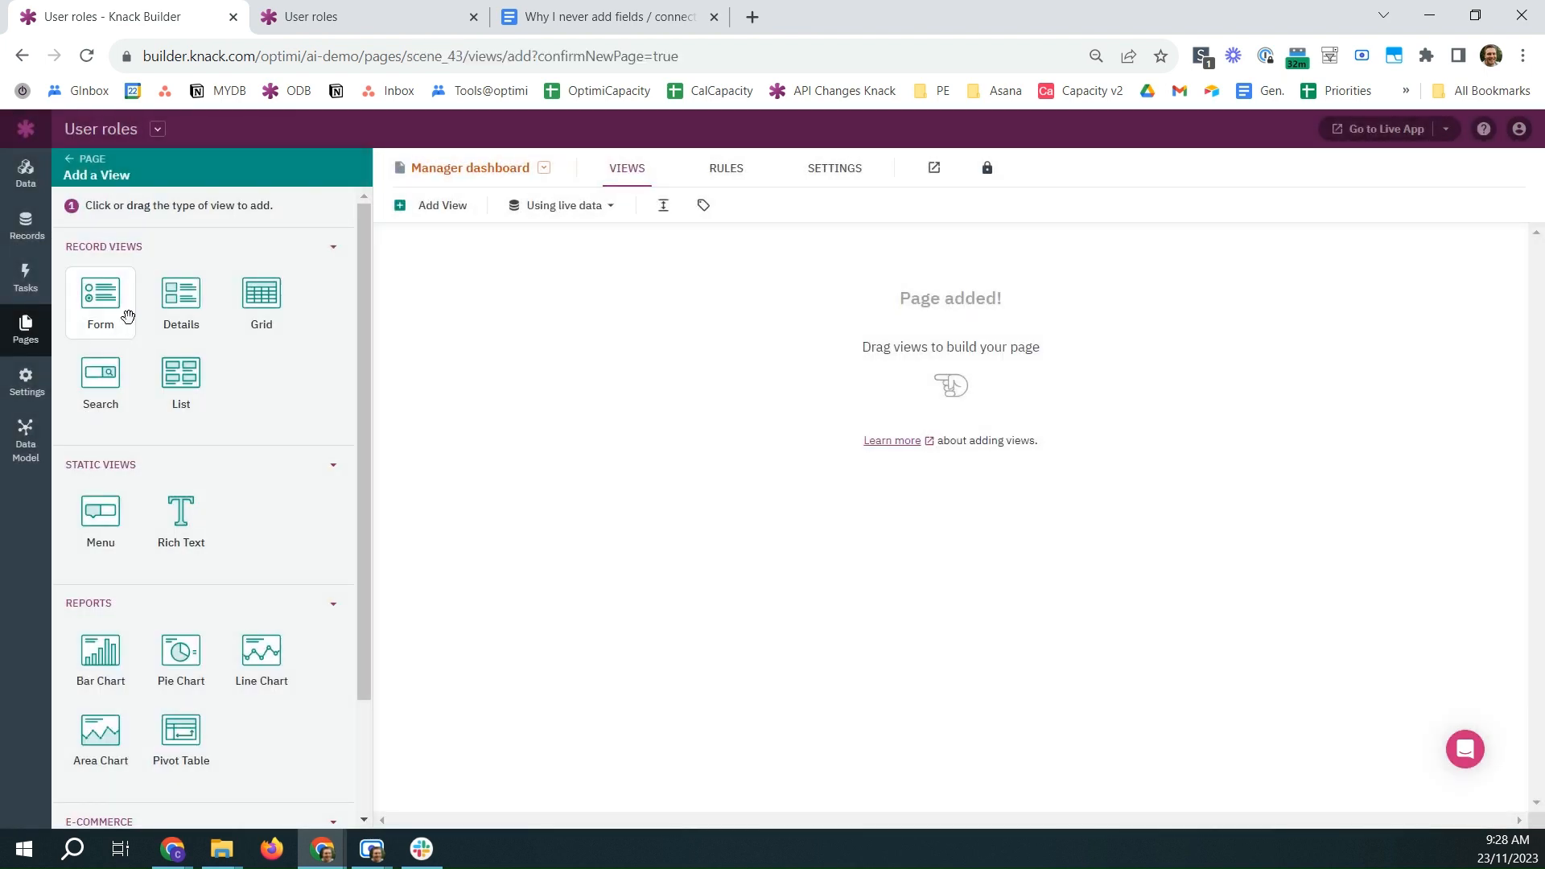
# - Add a grid named "My Projects" to the Manager dashboard, displaying Projects connected to the logged-in Account with a form link to edit each record
pyautogui.click(276, 311)
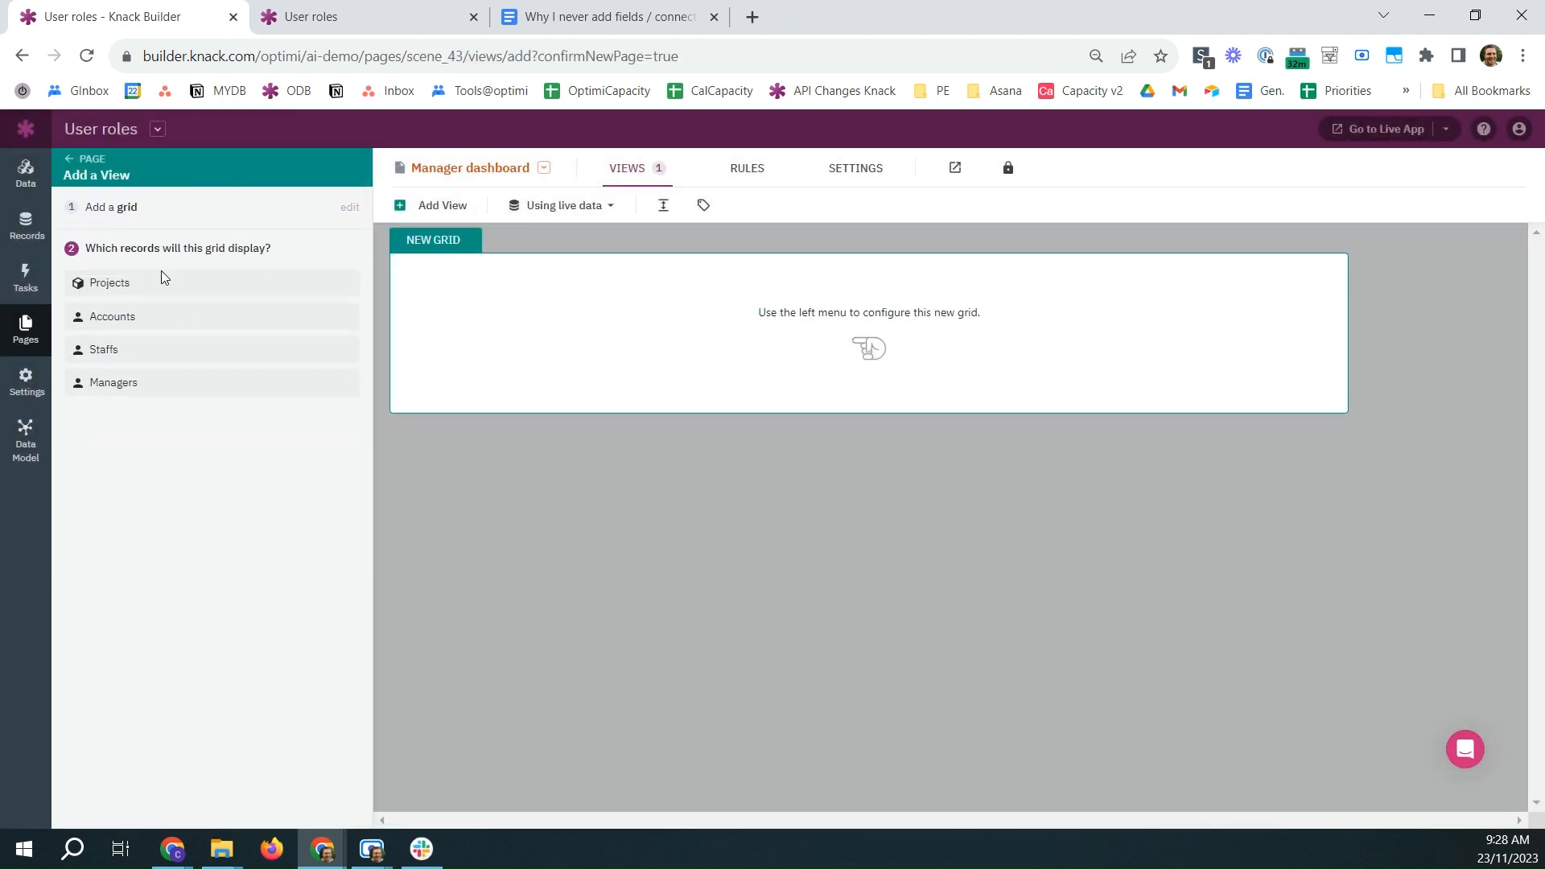
pyautogui.click(133, 287)
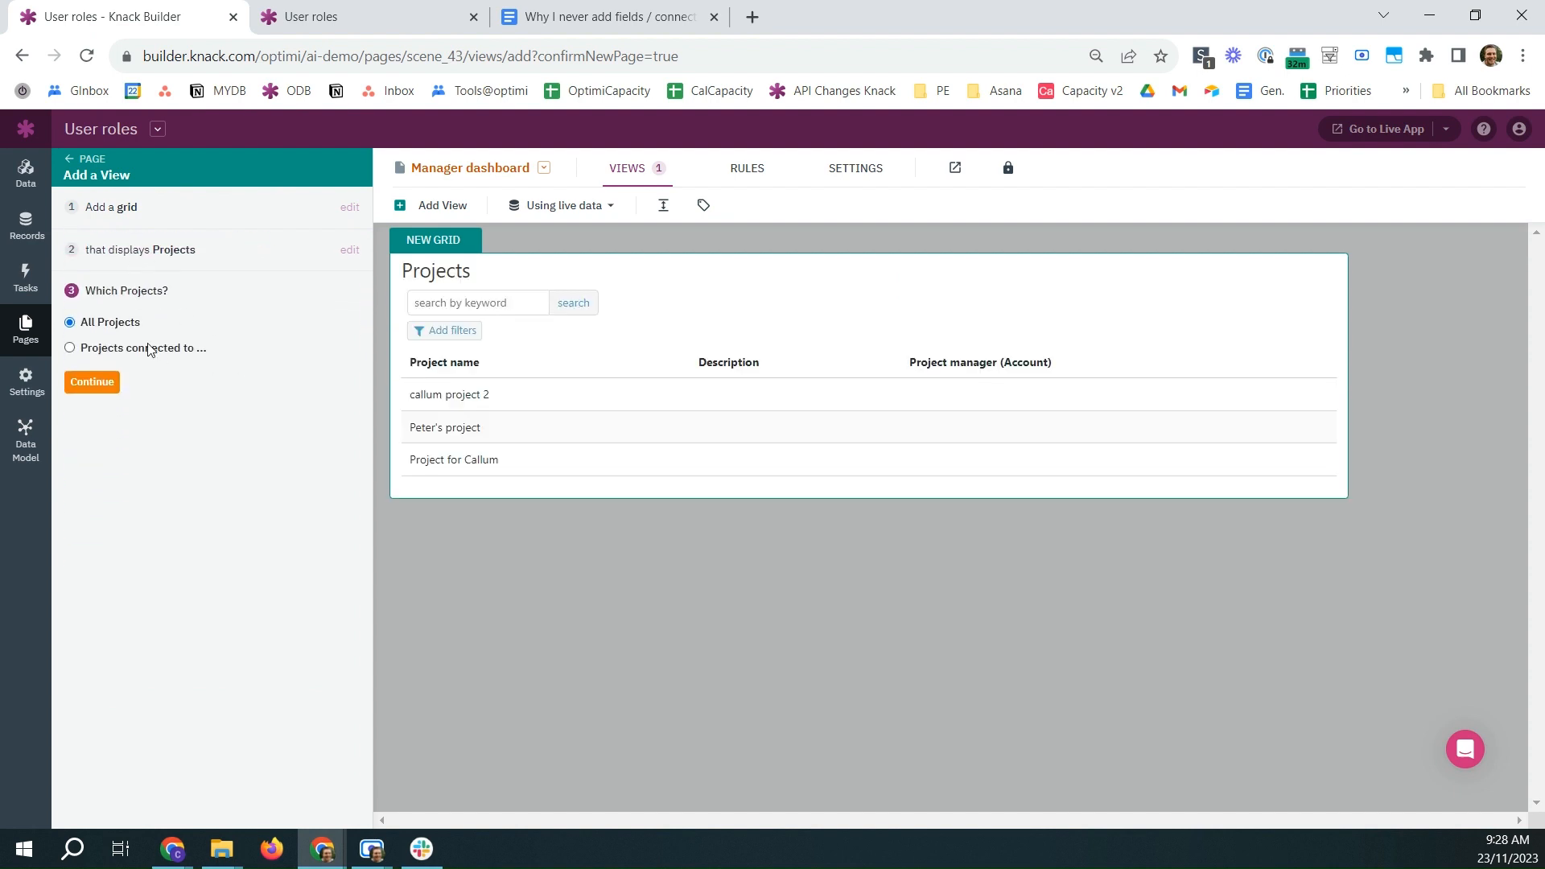
pyautogui.click(153, 349)
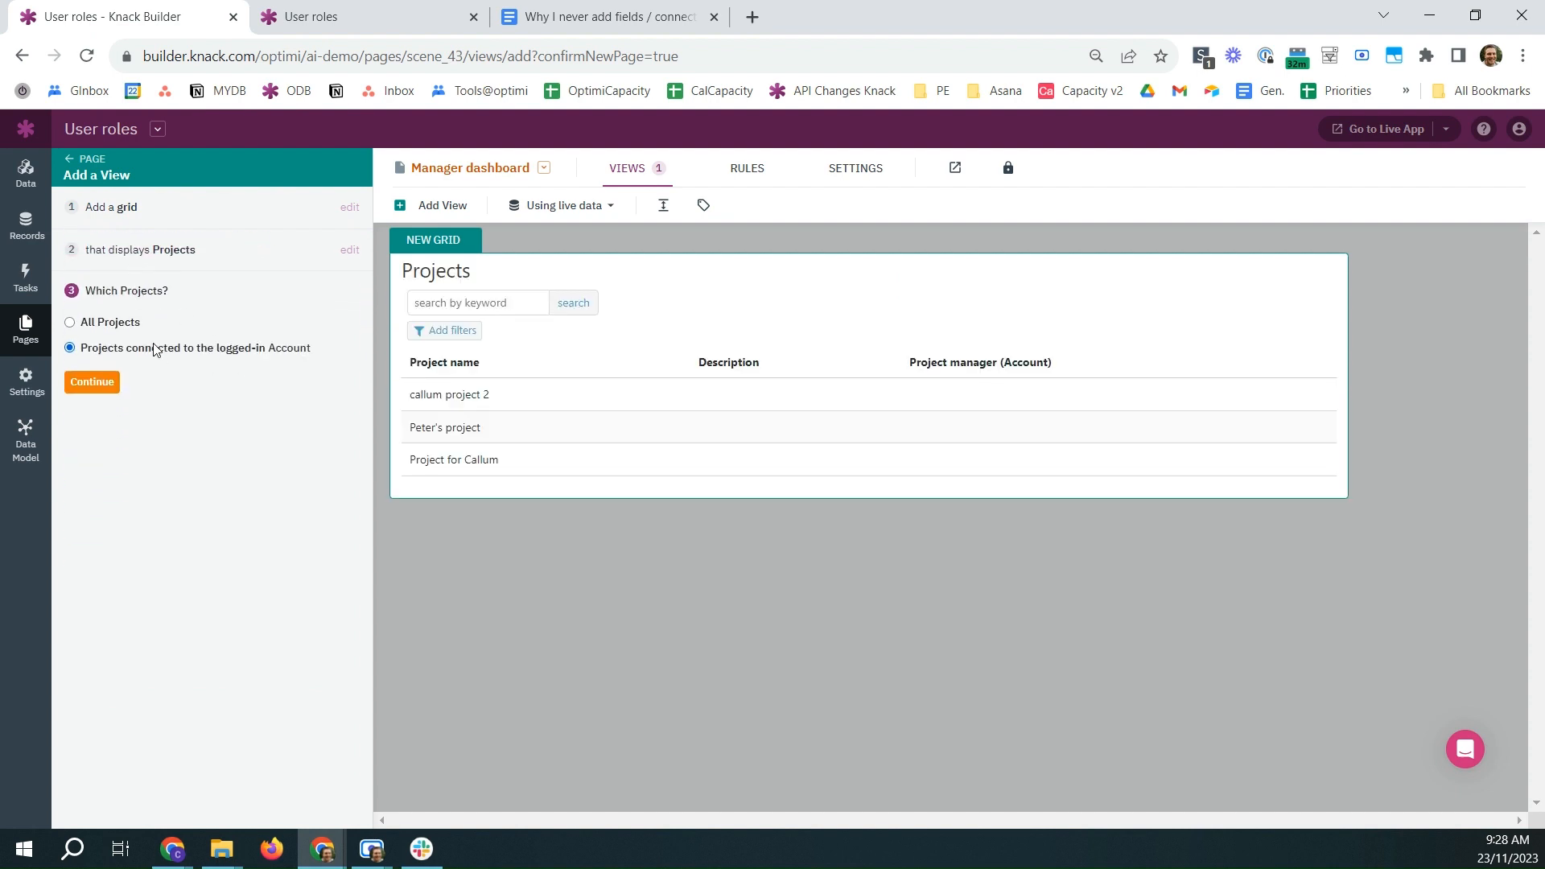
pyautogui.click(90, 383)
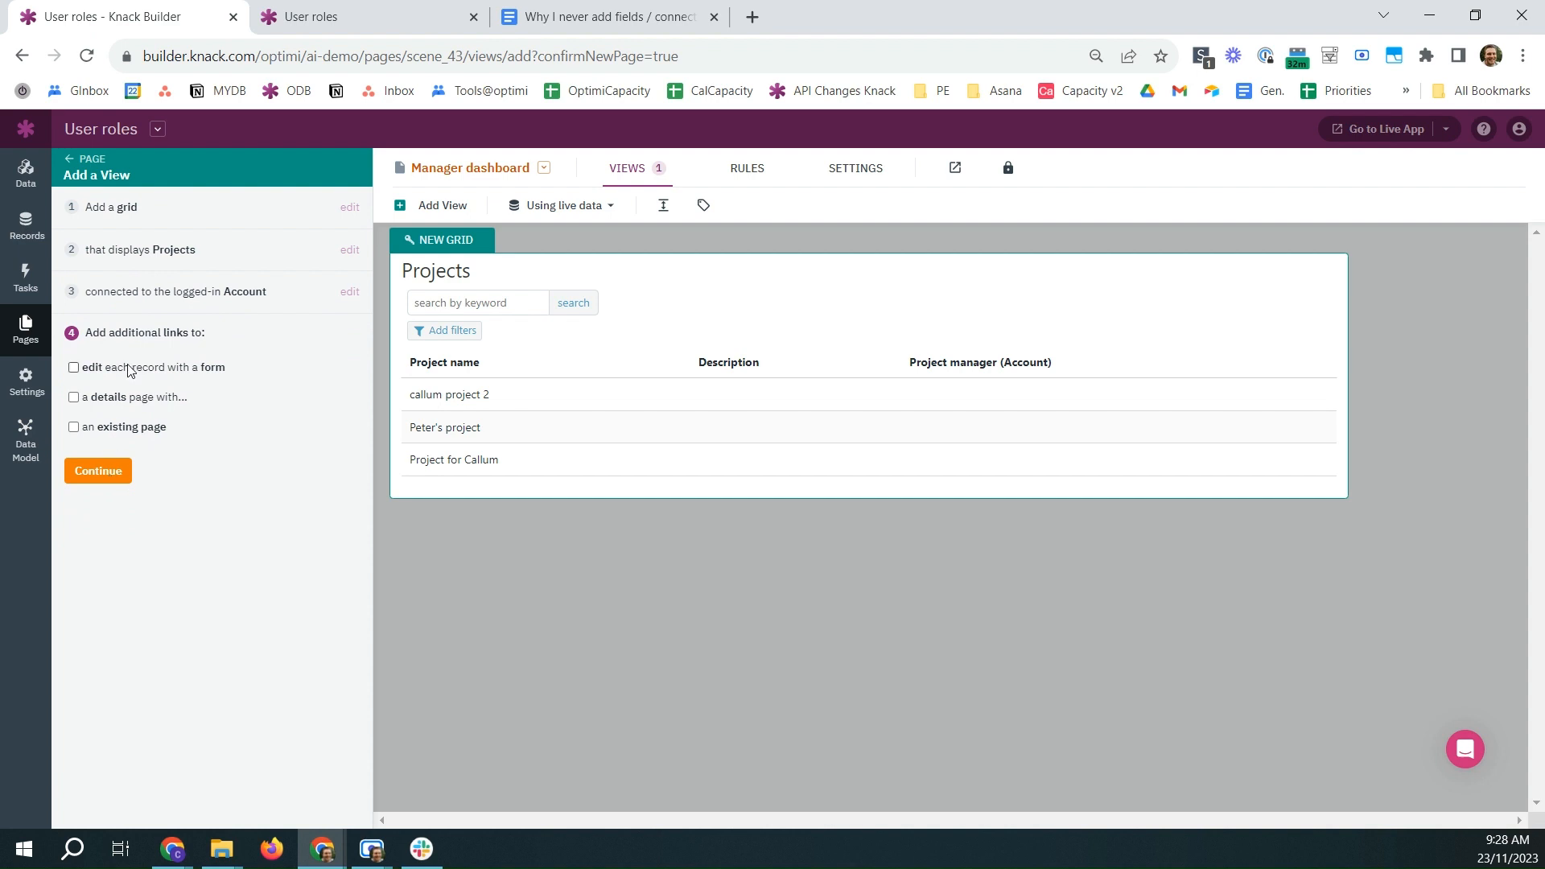
pyautogui.click(101, 474)
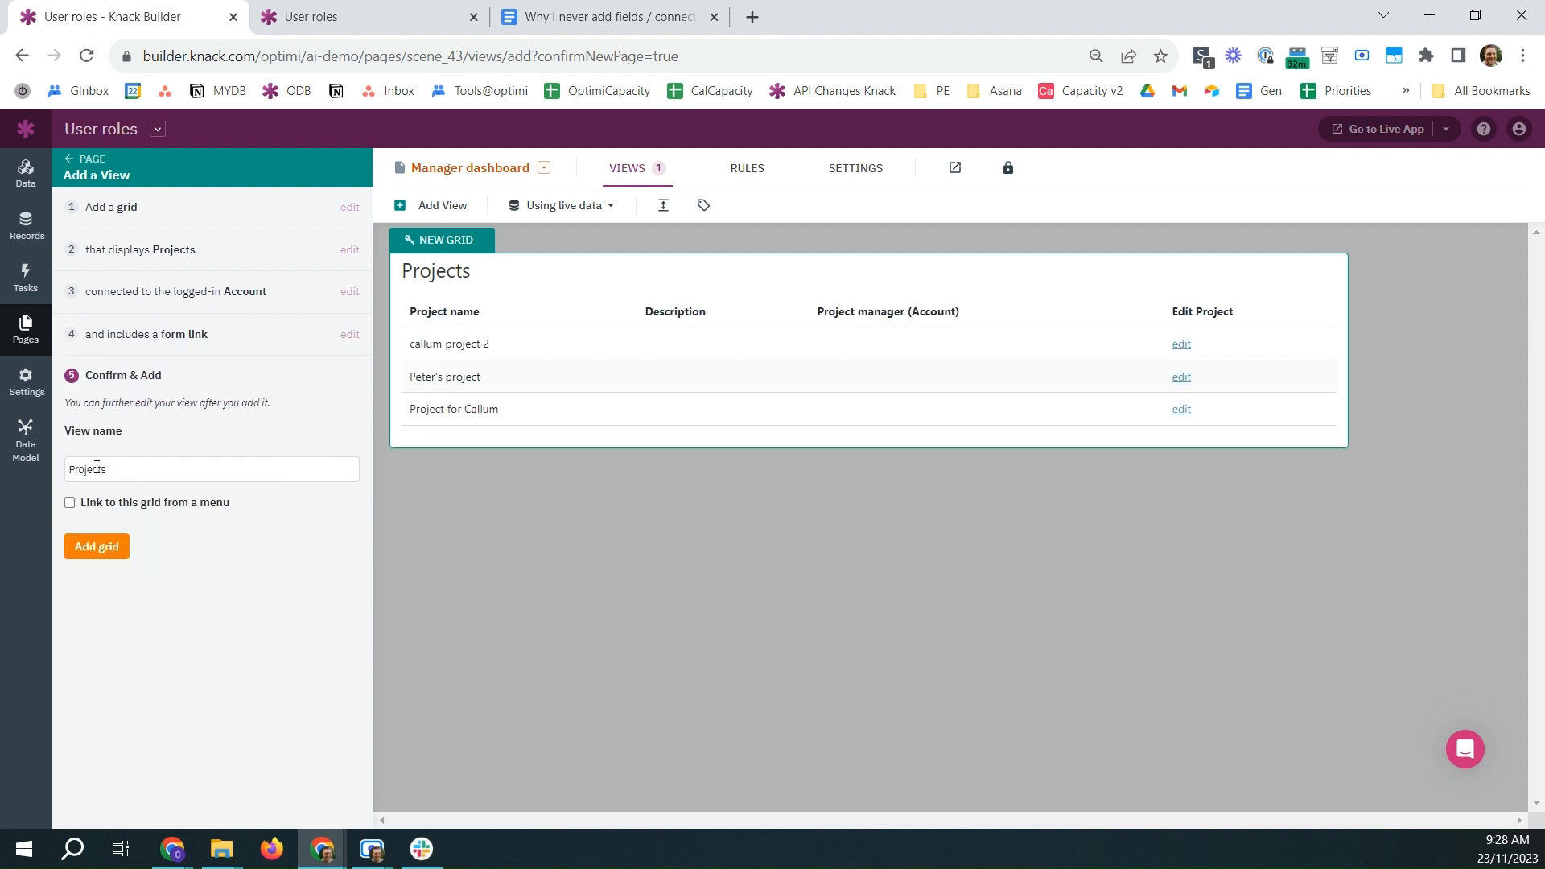
pyautogui.click(70, 471)
pyautogui.write('M')
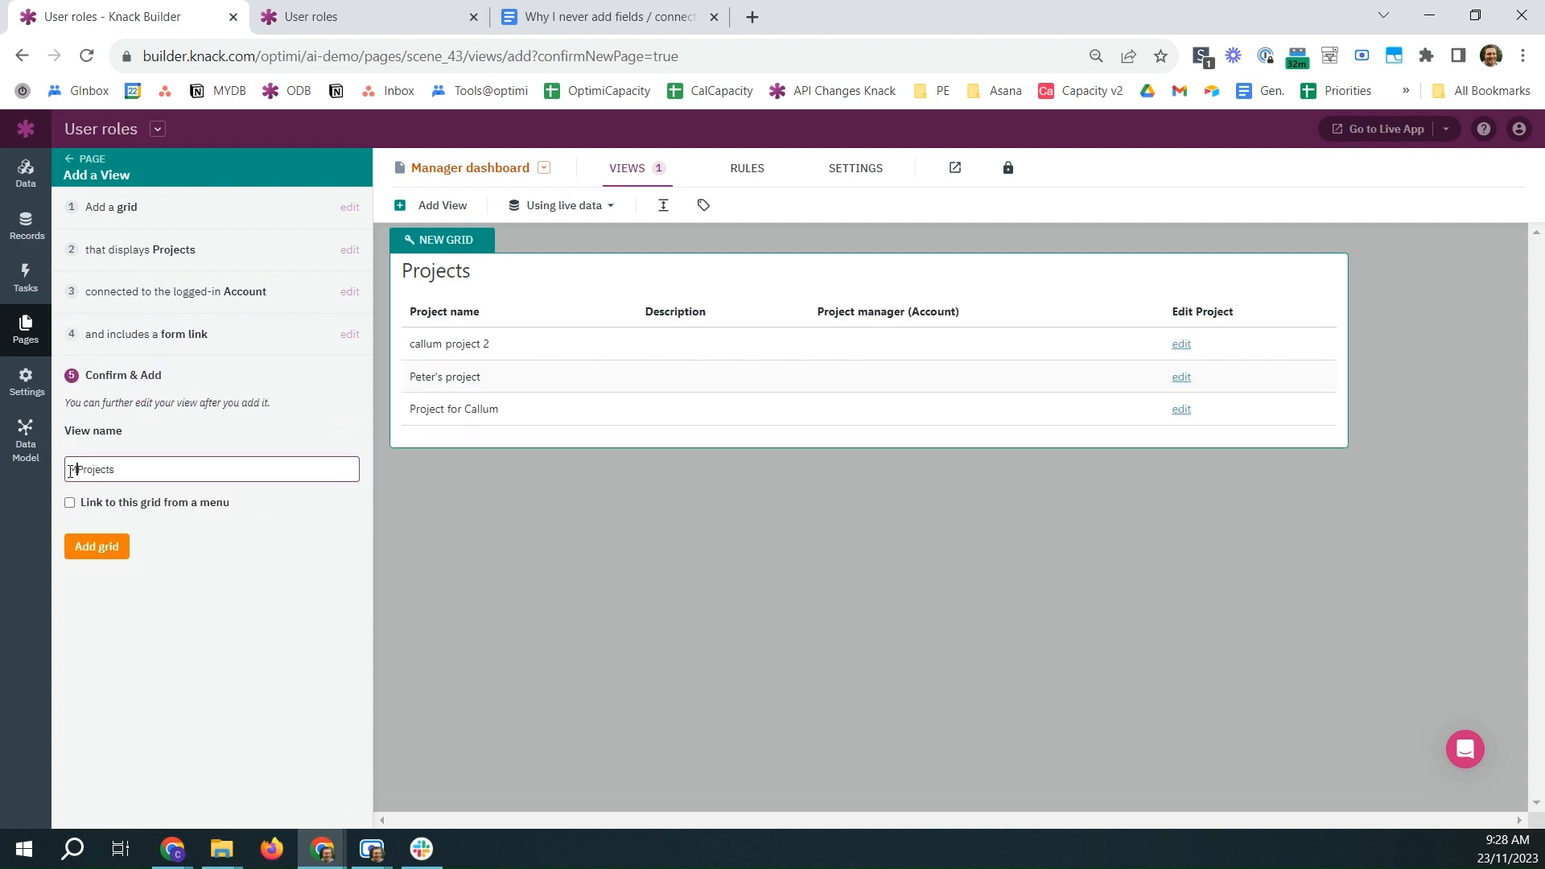
pyautogui.write('y')
pyautogui.click(99, 548)
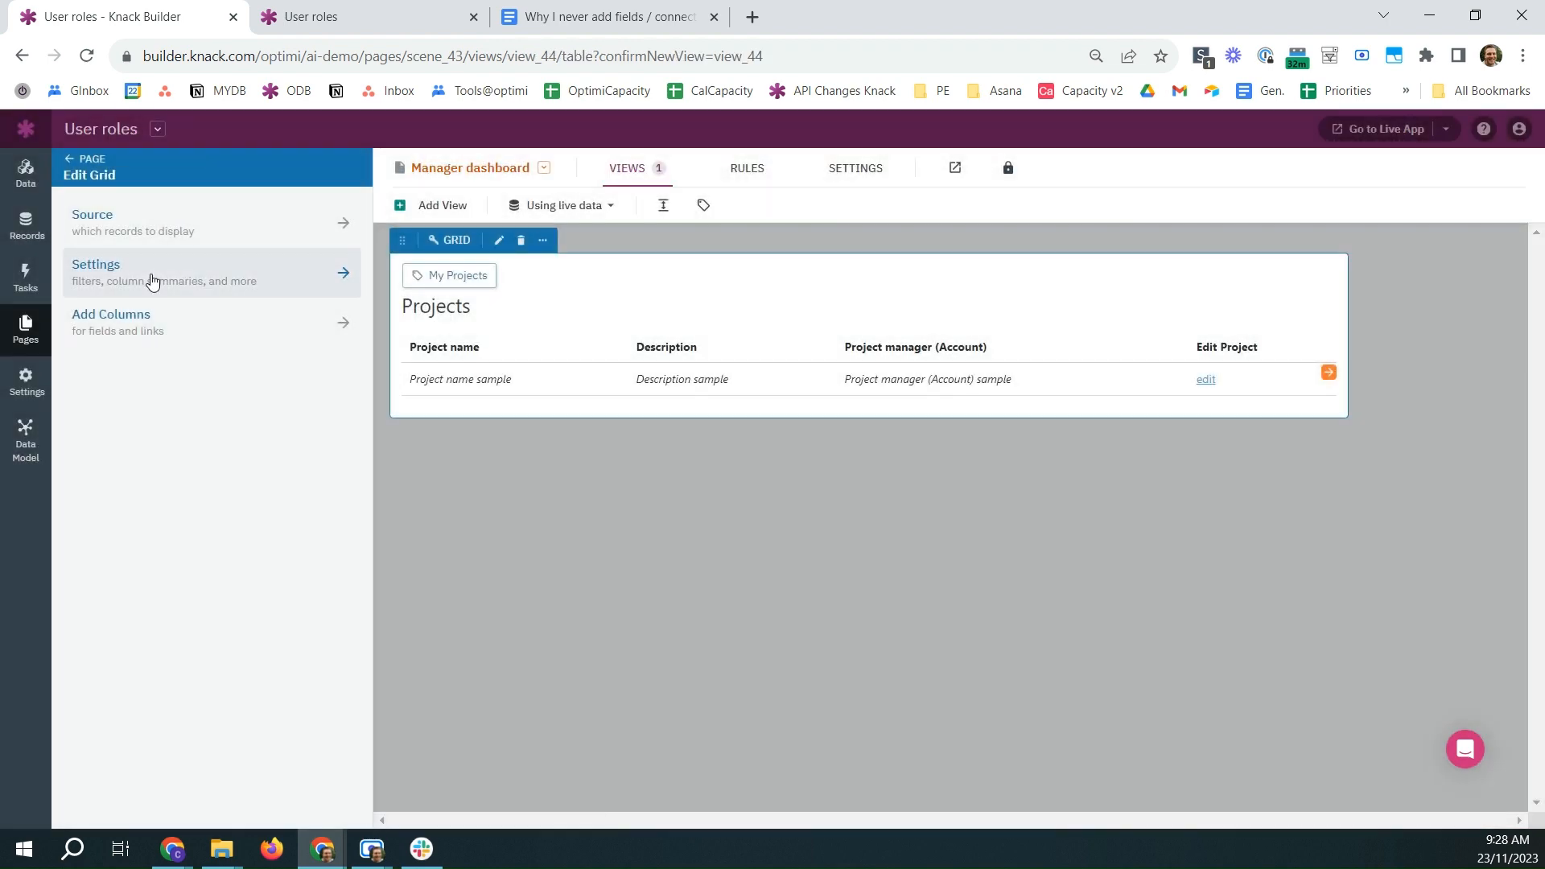
# - Set the title of the Manager dashboard's grid to "My Projects" and save the changes
pyautogui.click(152, 283)
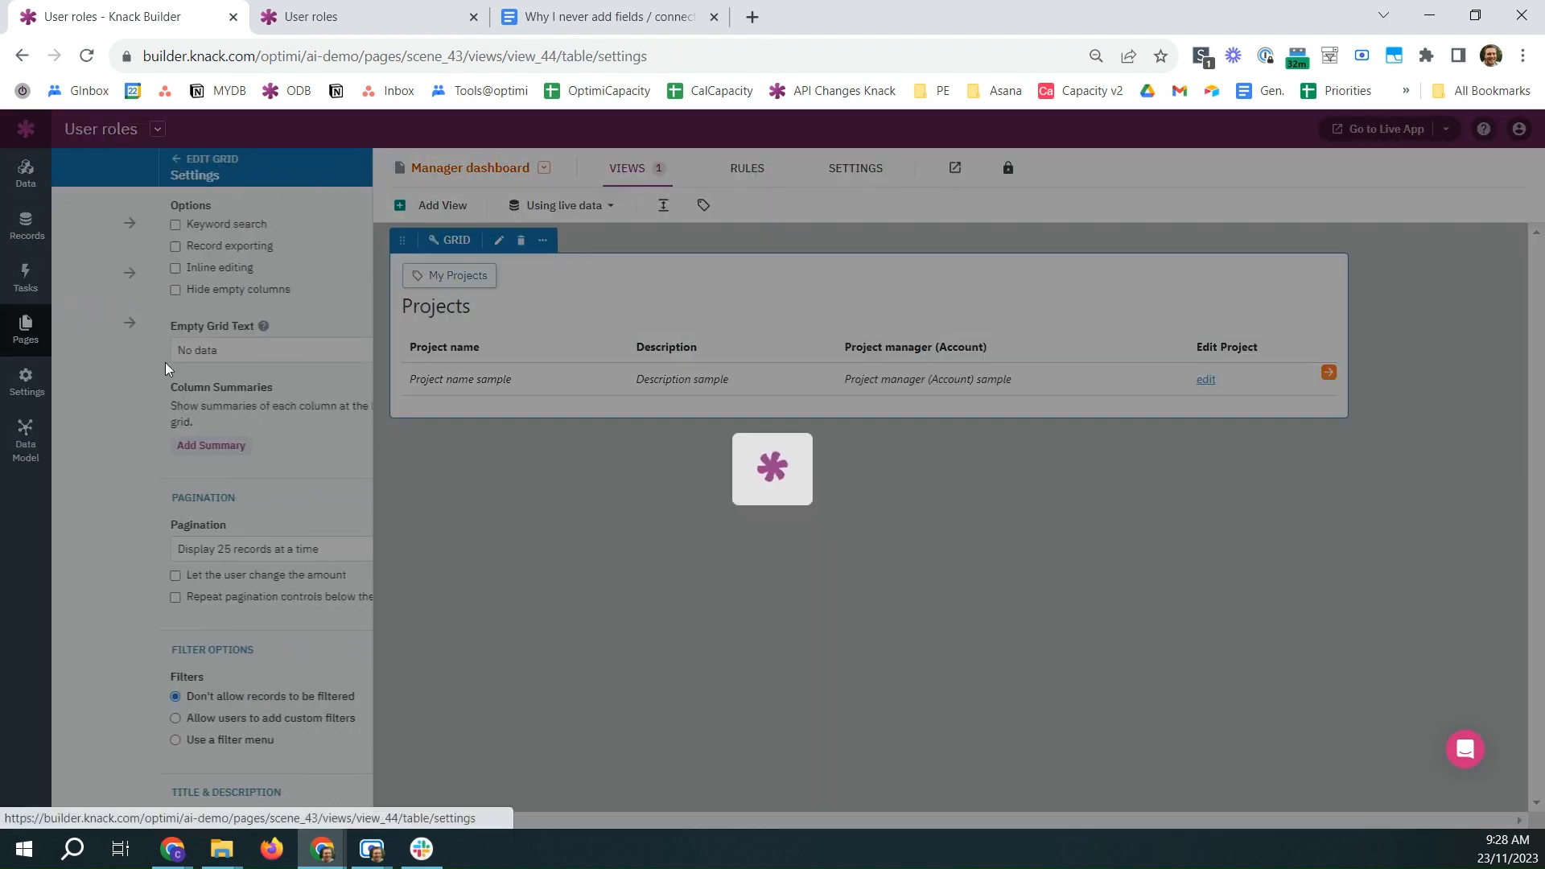
pyautogui.scroll(-3, 105, 645)
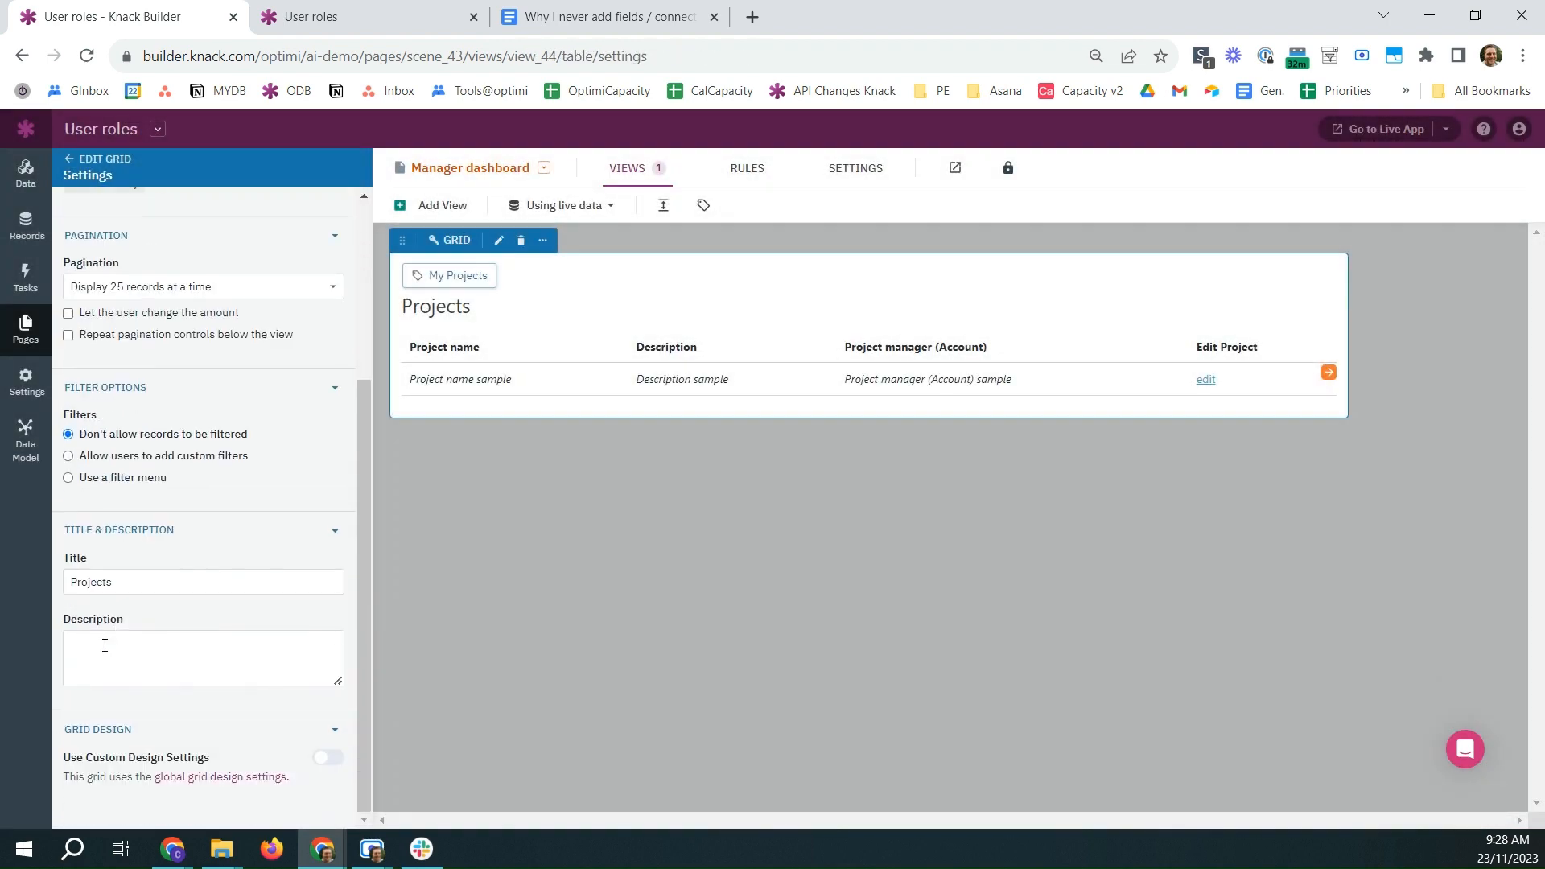
pyautogui.click(74, 581)
pyautogui.write('My')
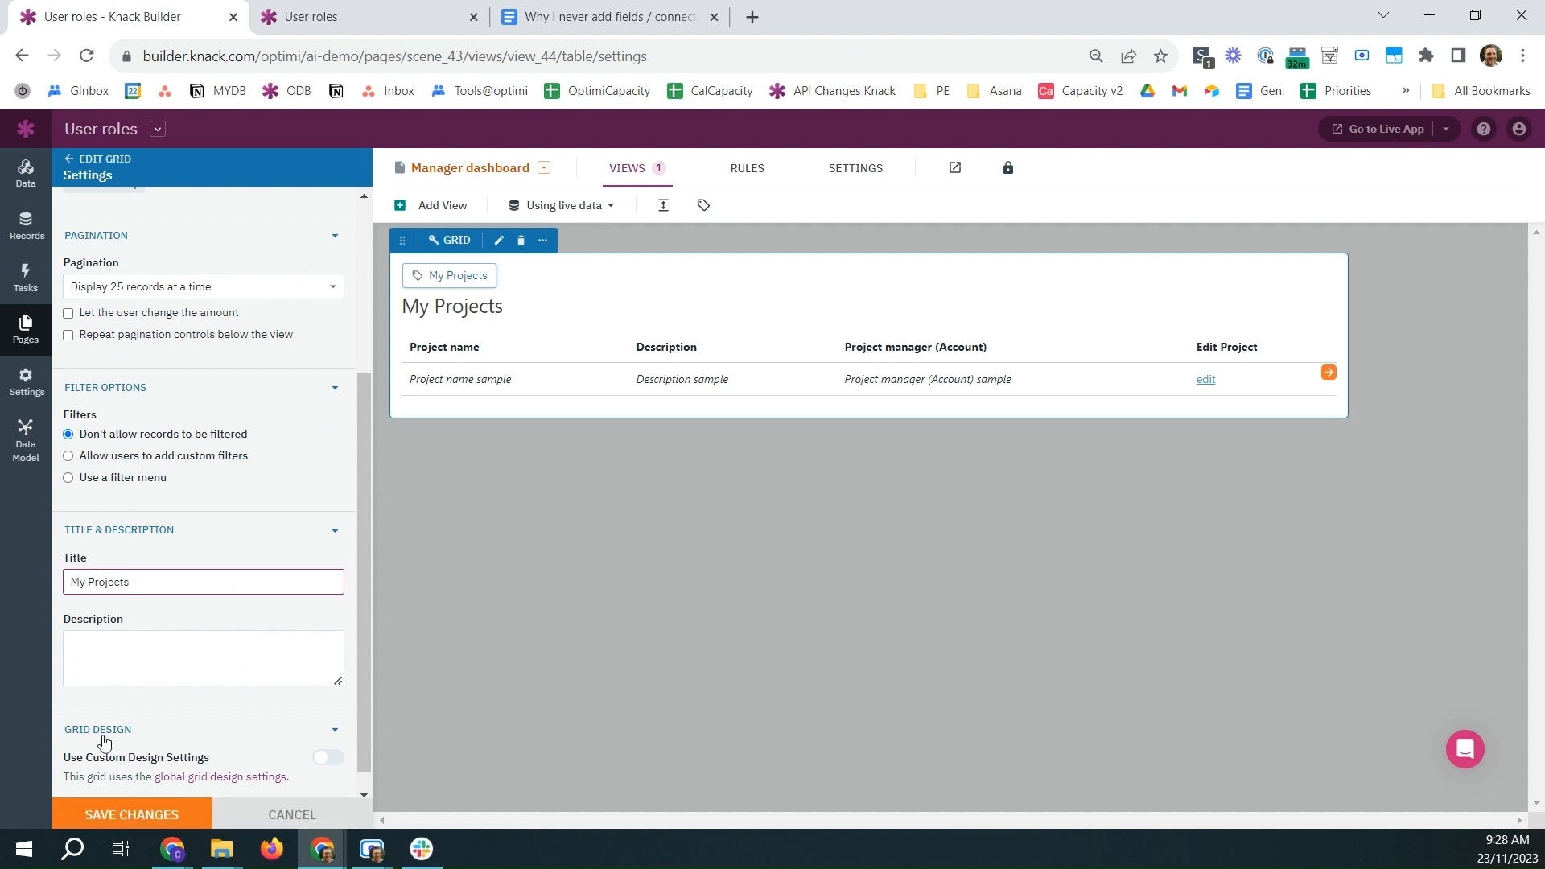
pyautogui.click(148, 820)
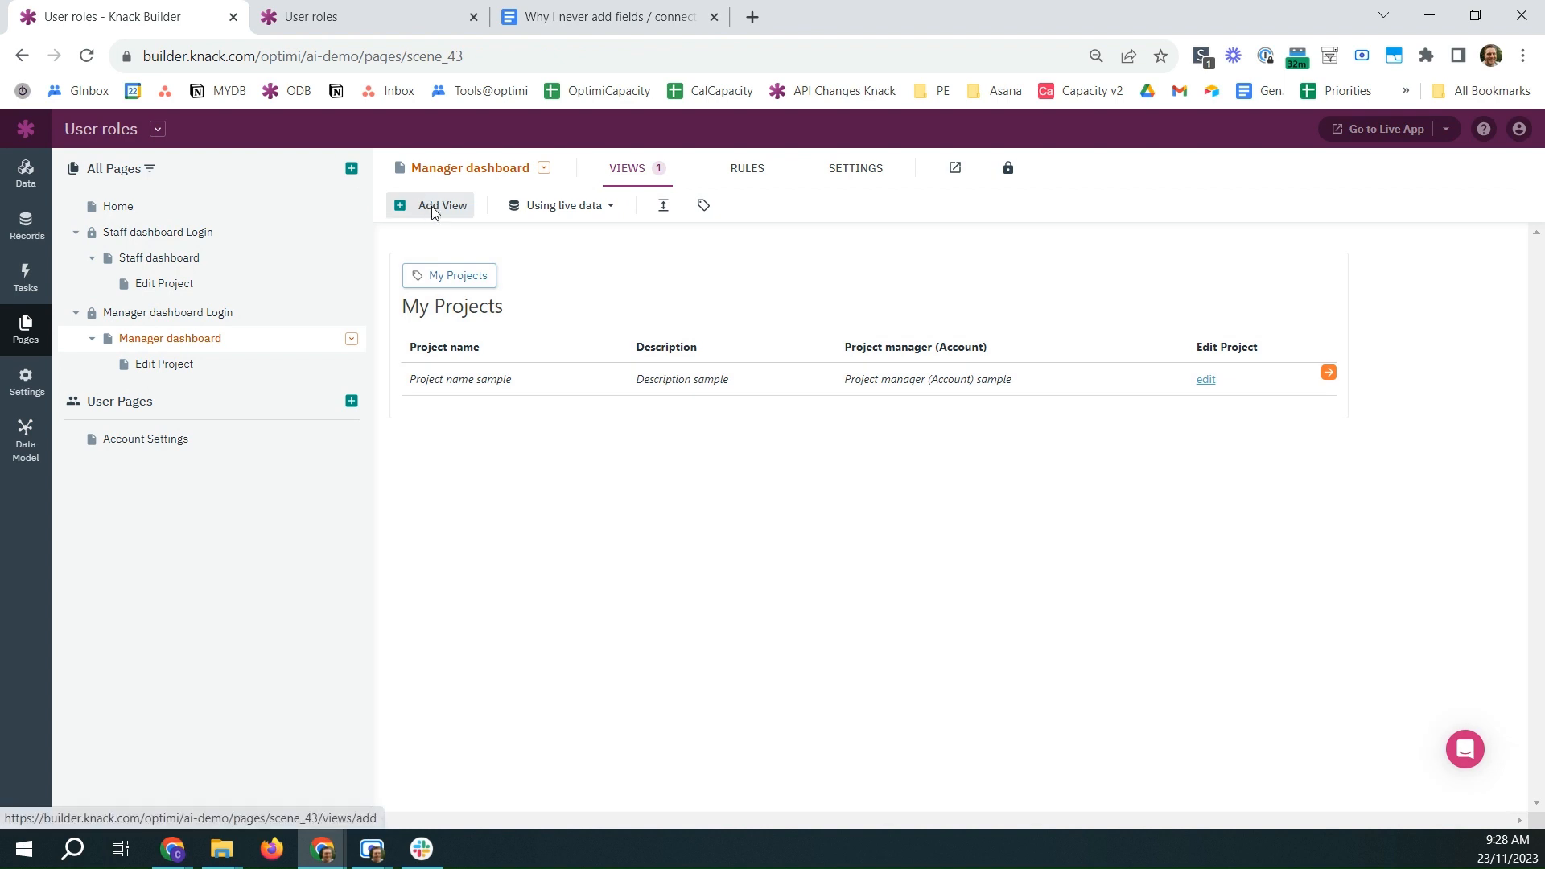
# - Add a form named "Add Project for me" to the Manager dashboard that inserts a new Project connected to the logged-in Account
pyautogui.click(435, 207)
pyautogui.click(101, 296)
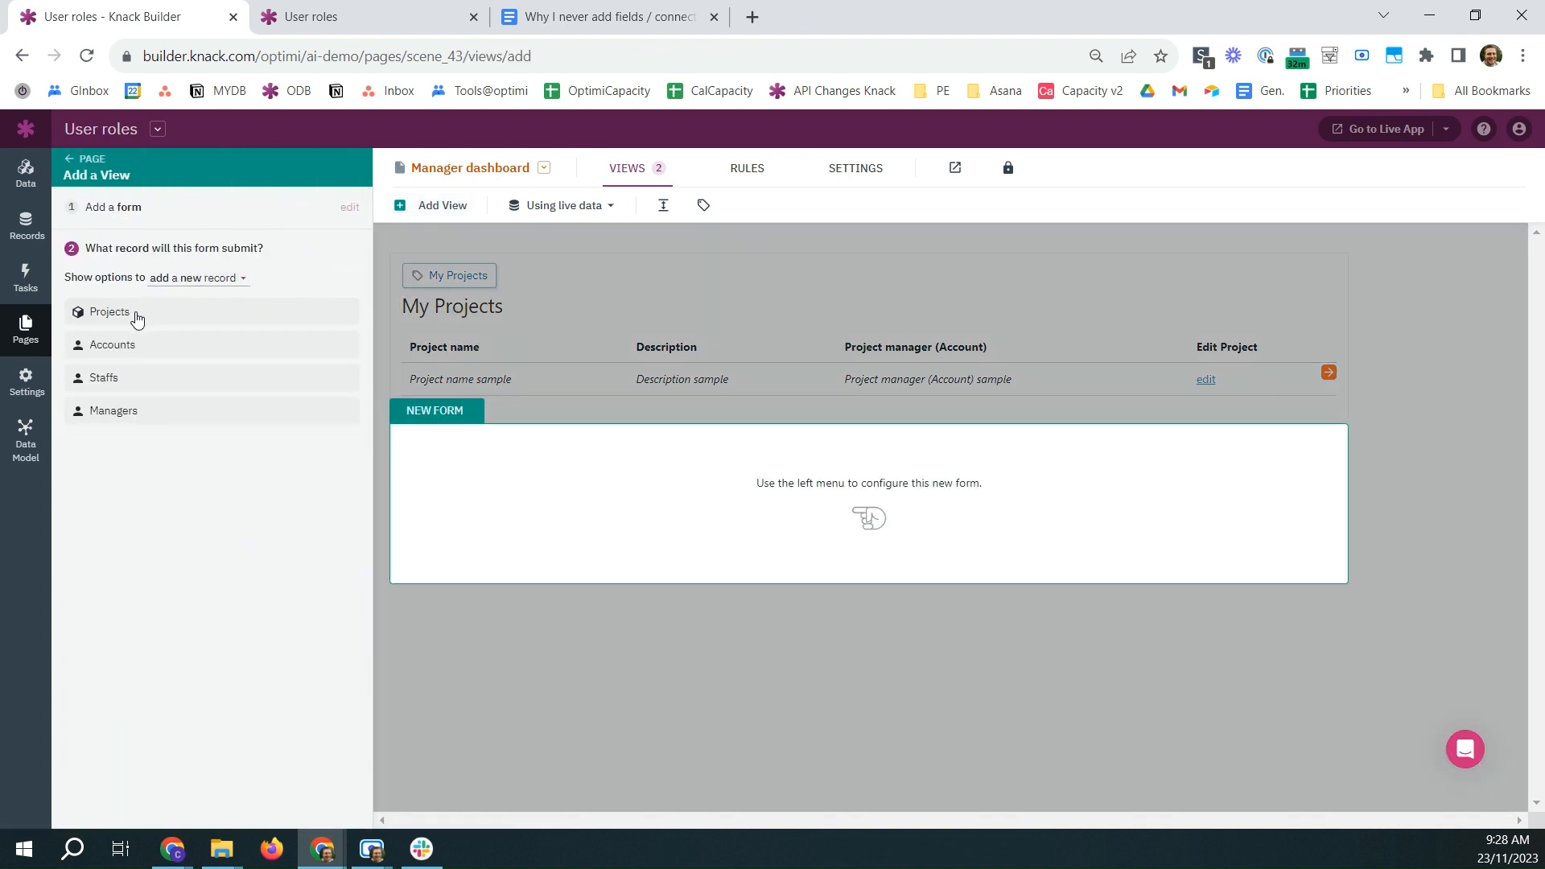
pyautogui.click(138, 315)
pyautogui.click(172, 352)
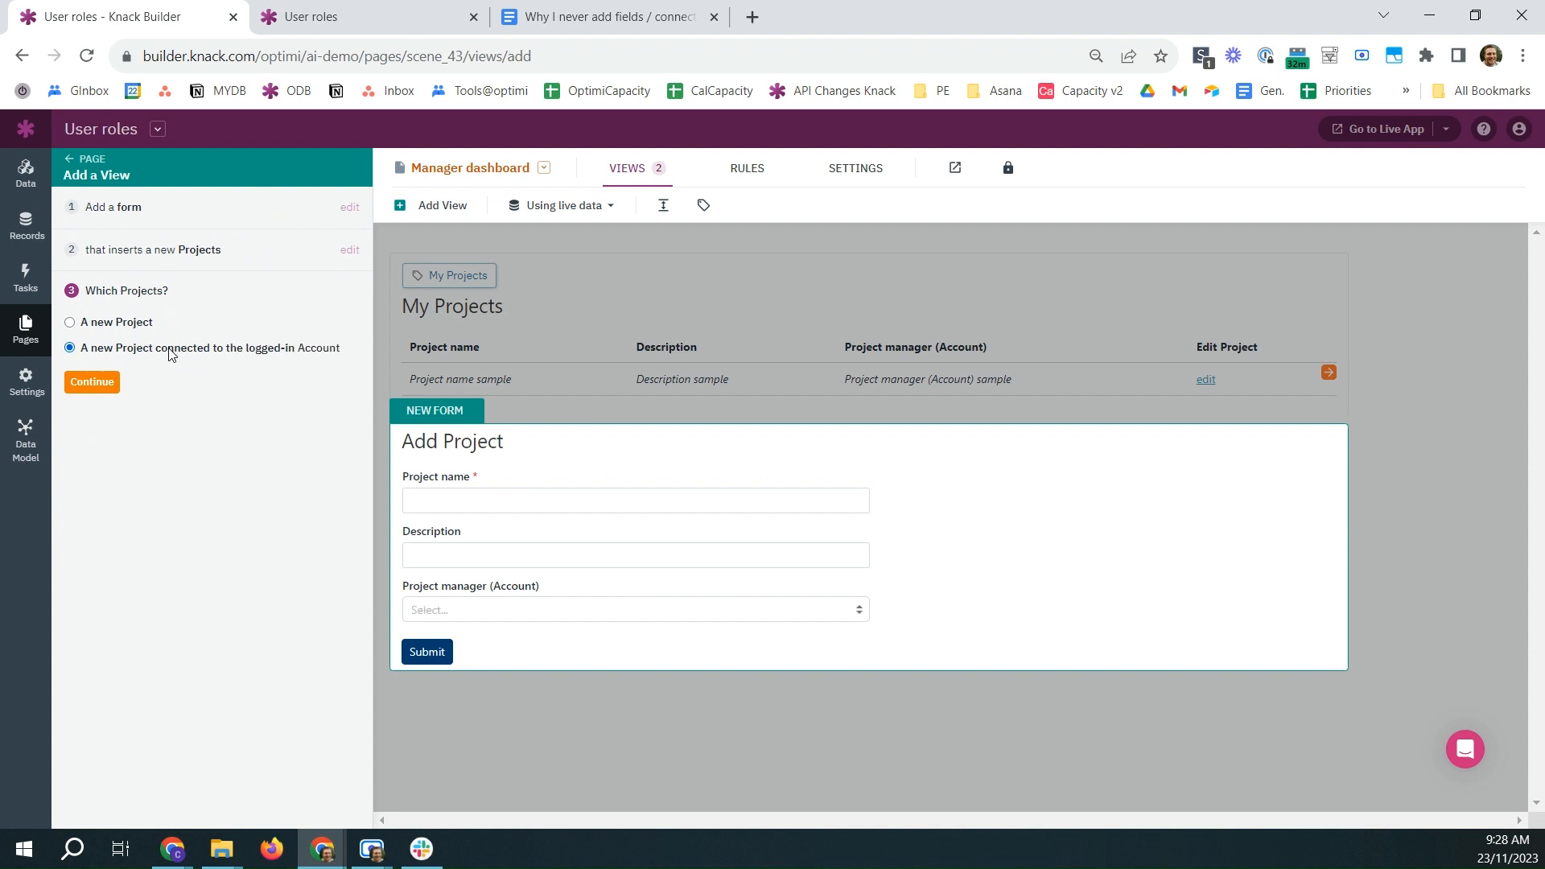
pyautogui.click(92, 382)
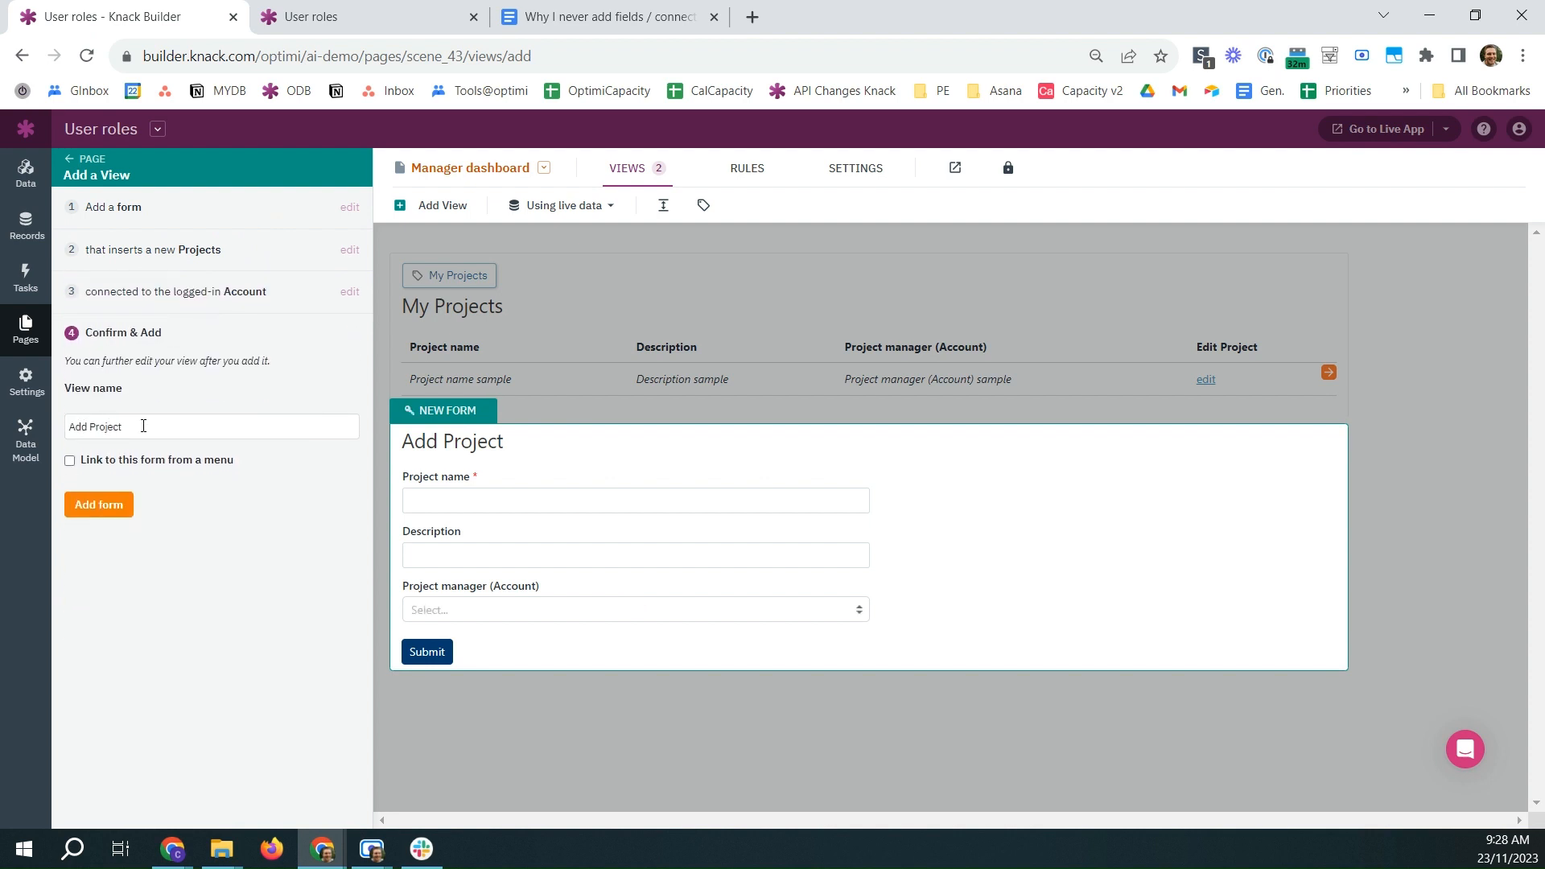
pyautogui.click(141, 426)
pyautogui.write('for me')
pyautogui.hotkey('ctrl', 'a')
pyautogui.hotkey('ctrl', 'c')
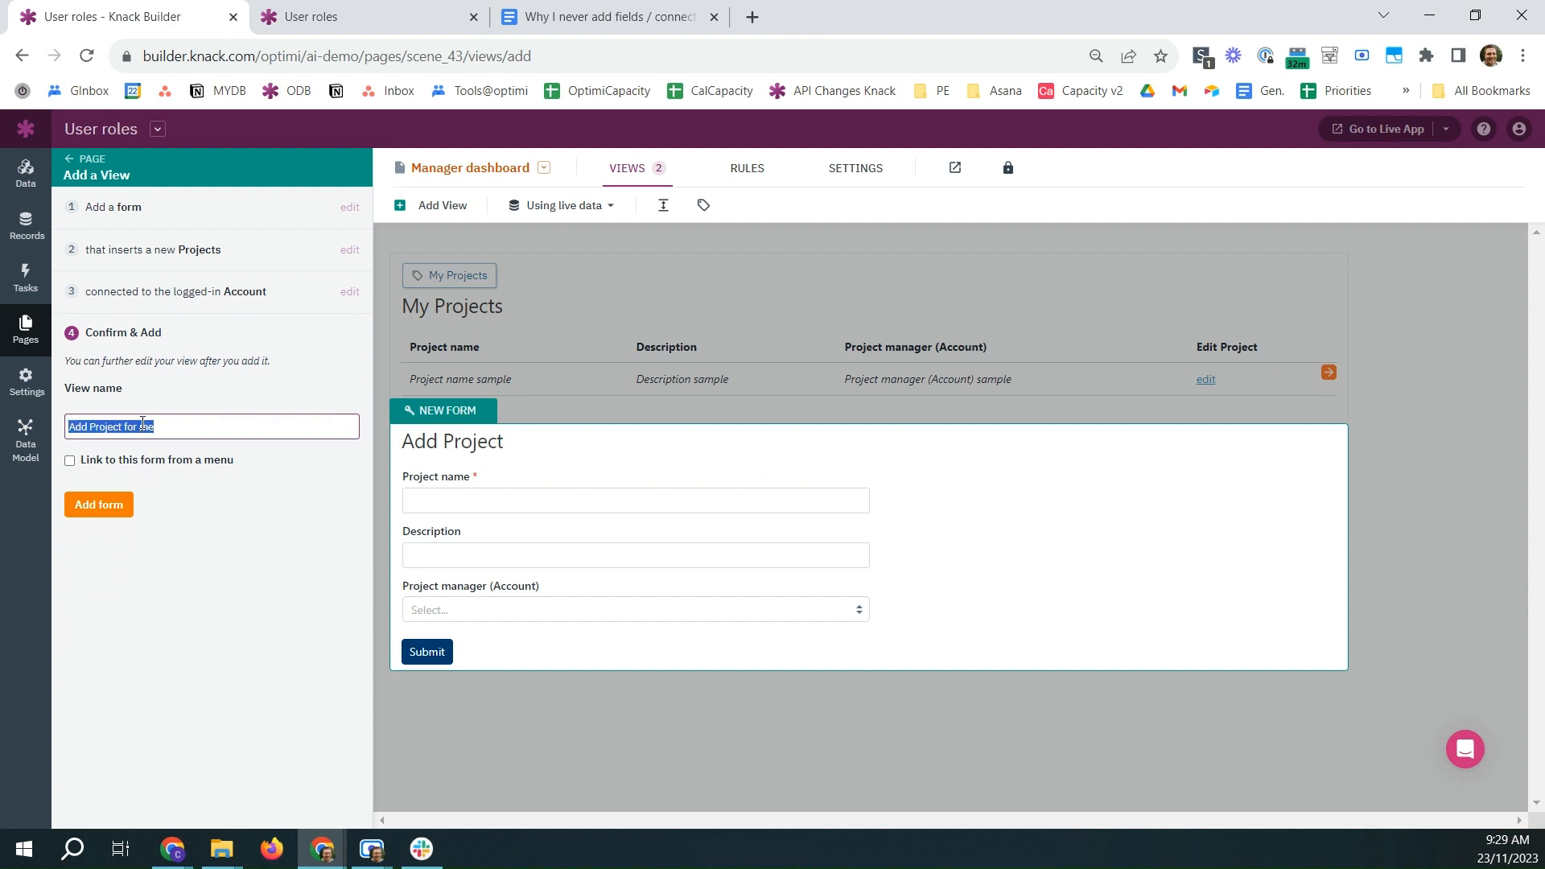
pyautogui.click(105, 505)
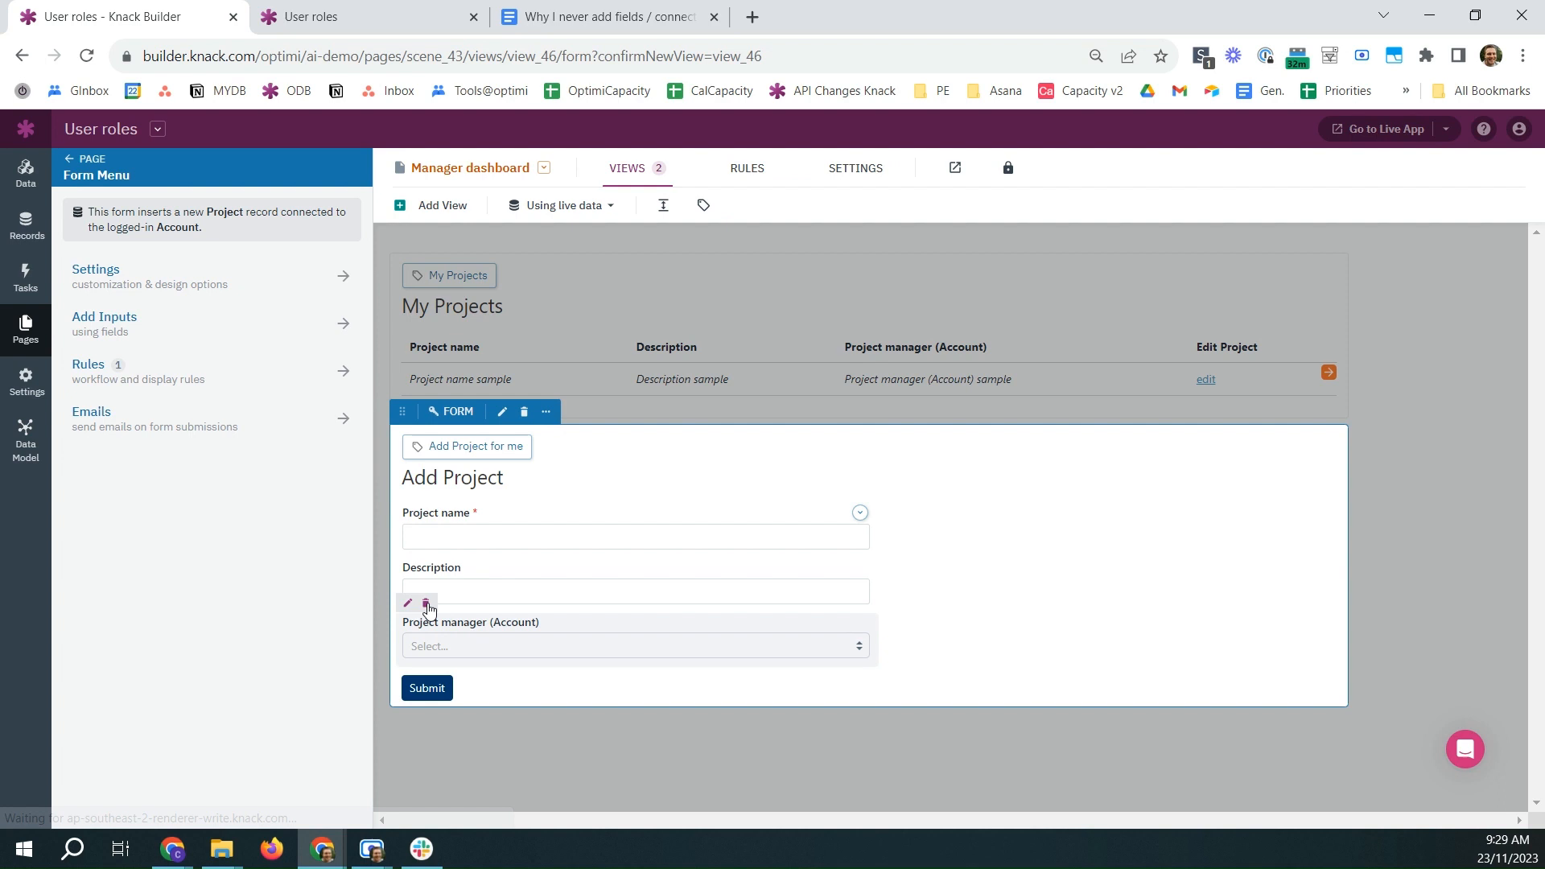
# - Remove the Project manager (Account) input from the new form, set its title to "Add Project for me" and save
pyautogui.click(426, 605)
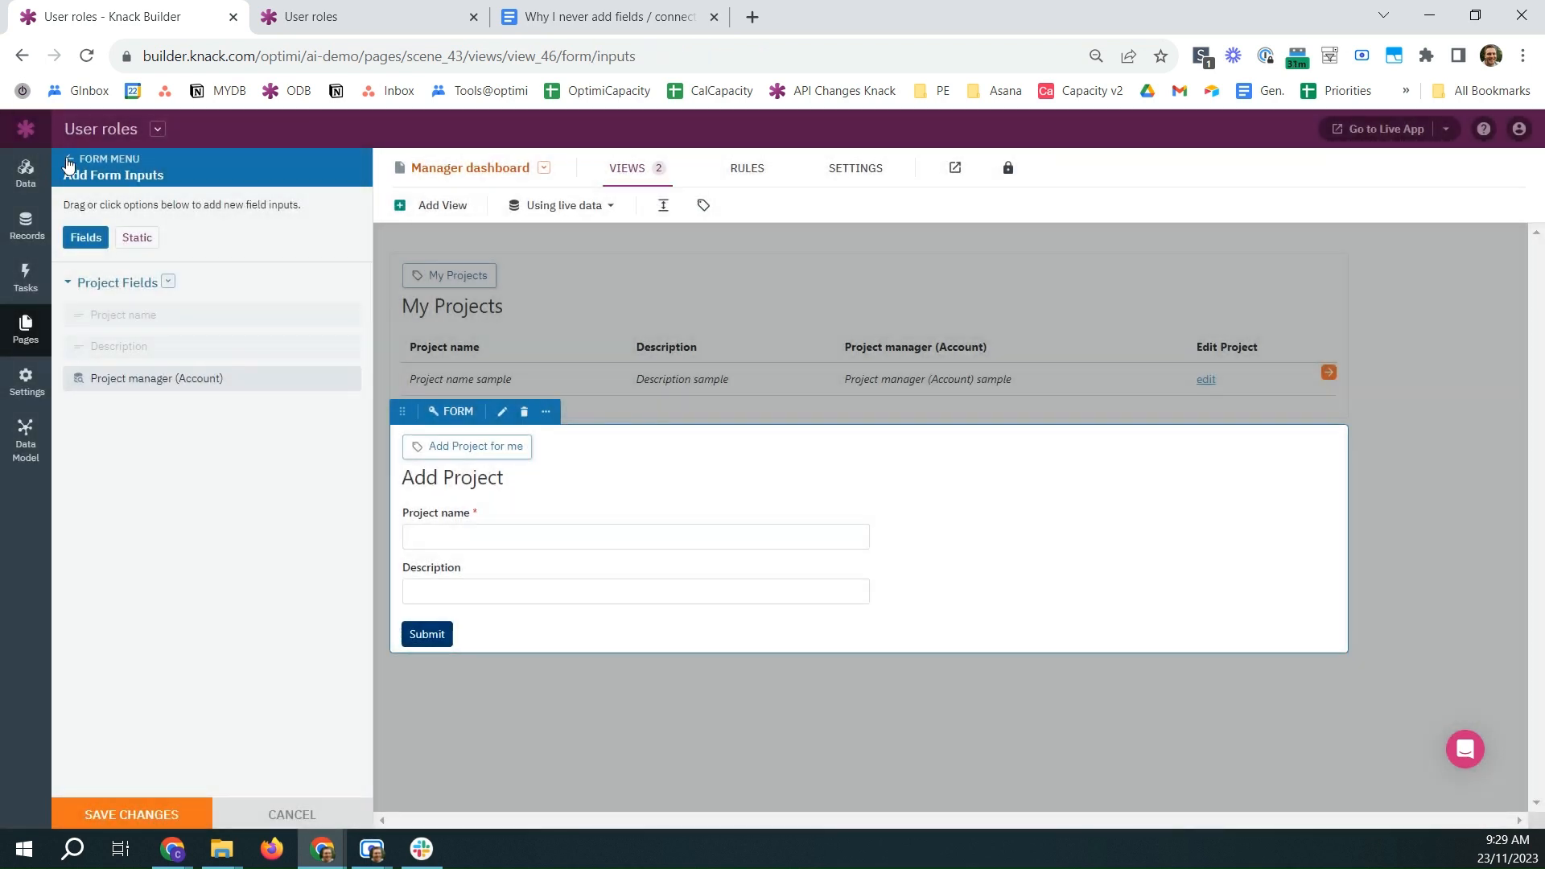
pyautogui.click(68, 165)
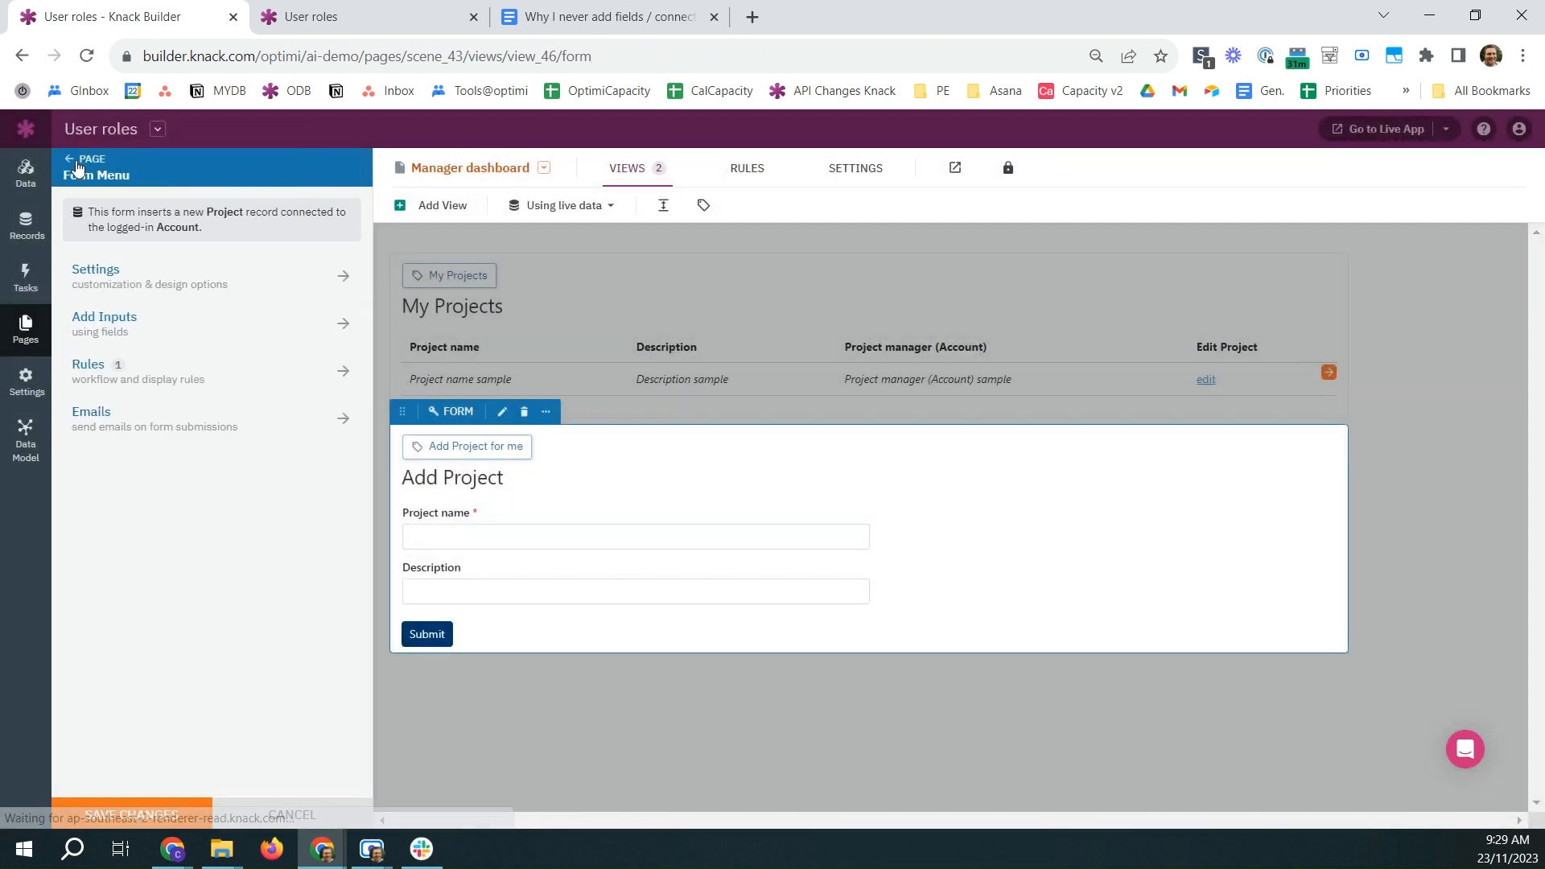
pyautogui.click(121, 291)
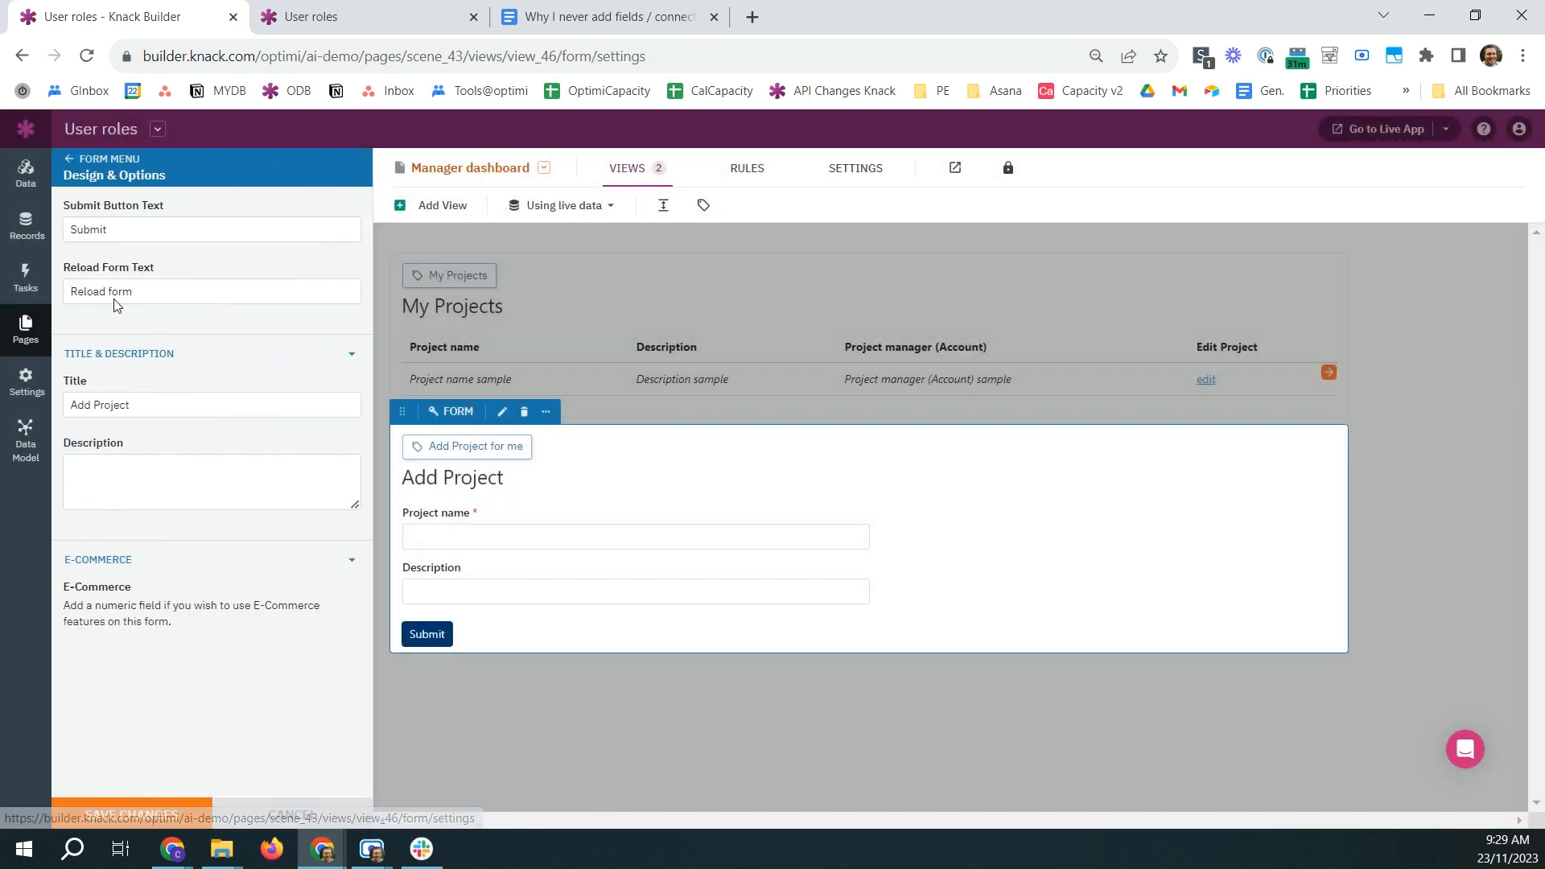
pyautogui.tripleClick(130, 402)
pyautogui.hotkey('ctrl', 'v')
pyautogui.click(157, 814)
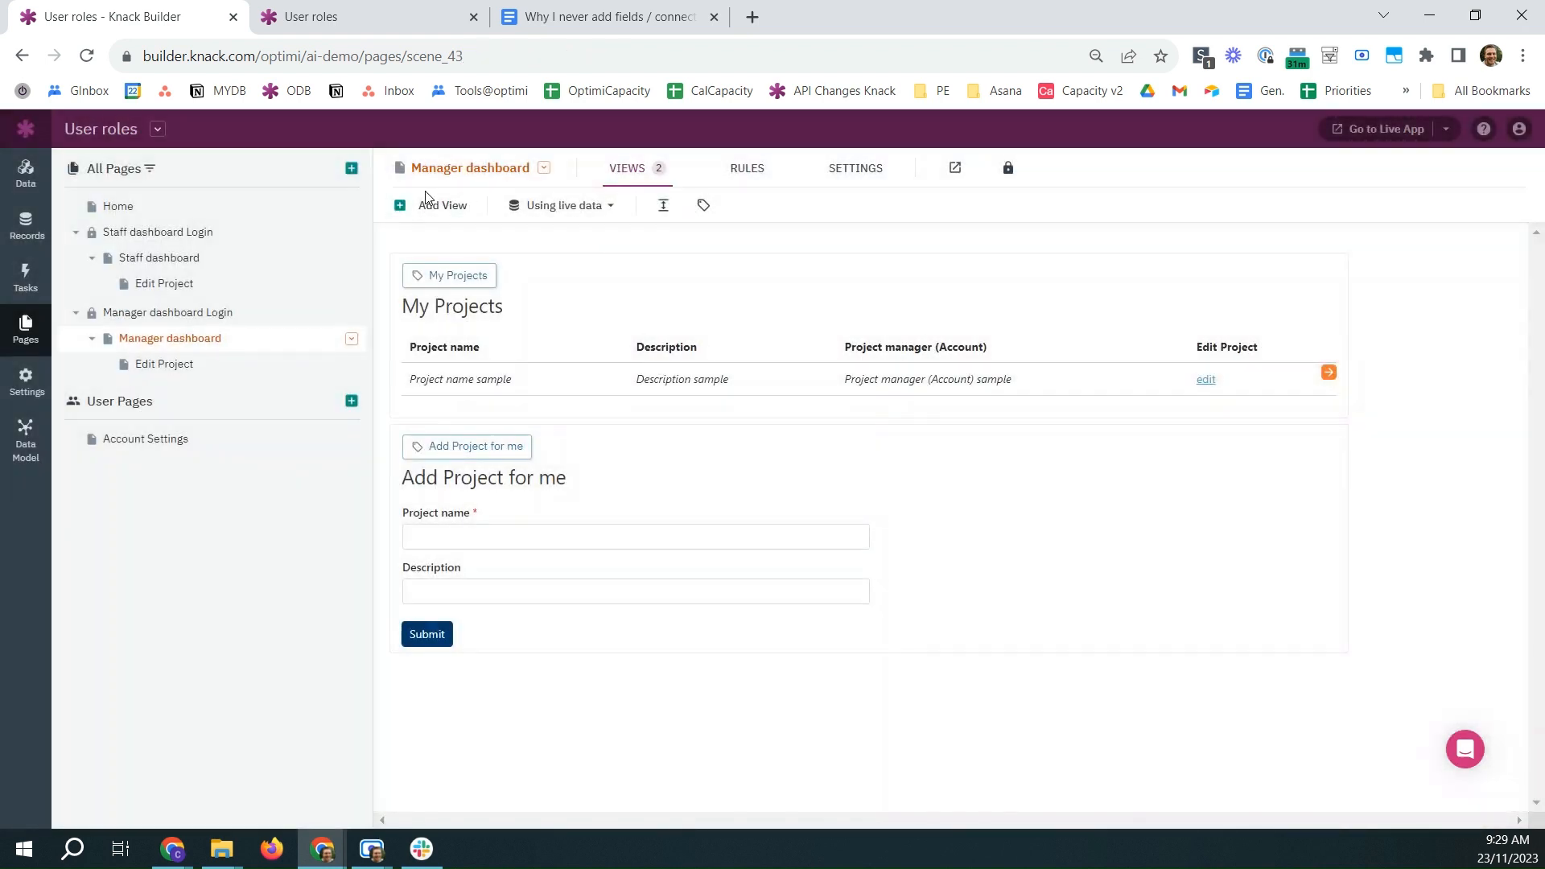
# - Add a grid named "All Projects" to the Manager dashboard, displaying all Projects with a form link to edit each record
pyautogui.click(432, 206)
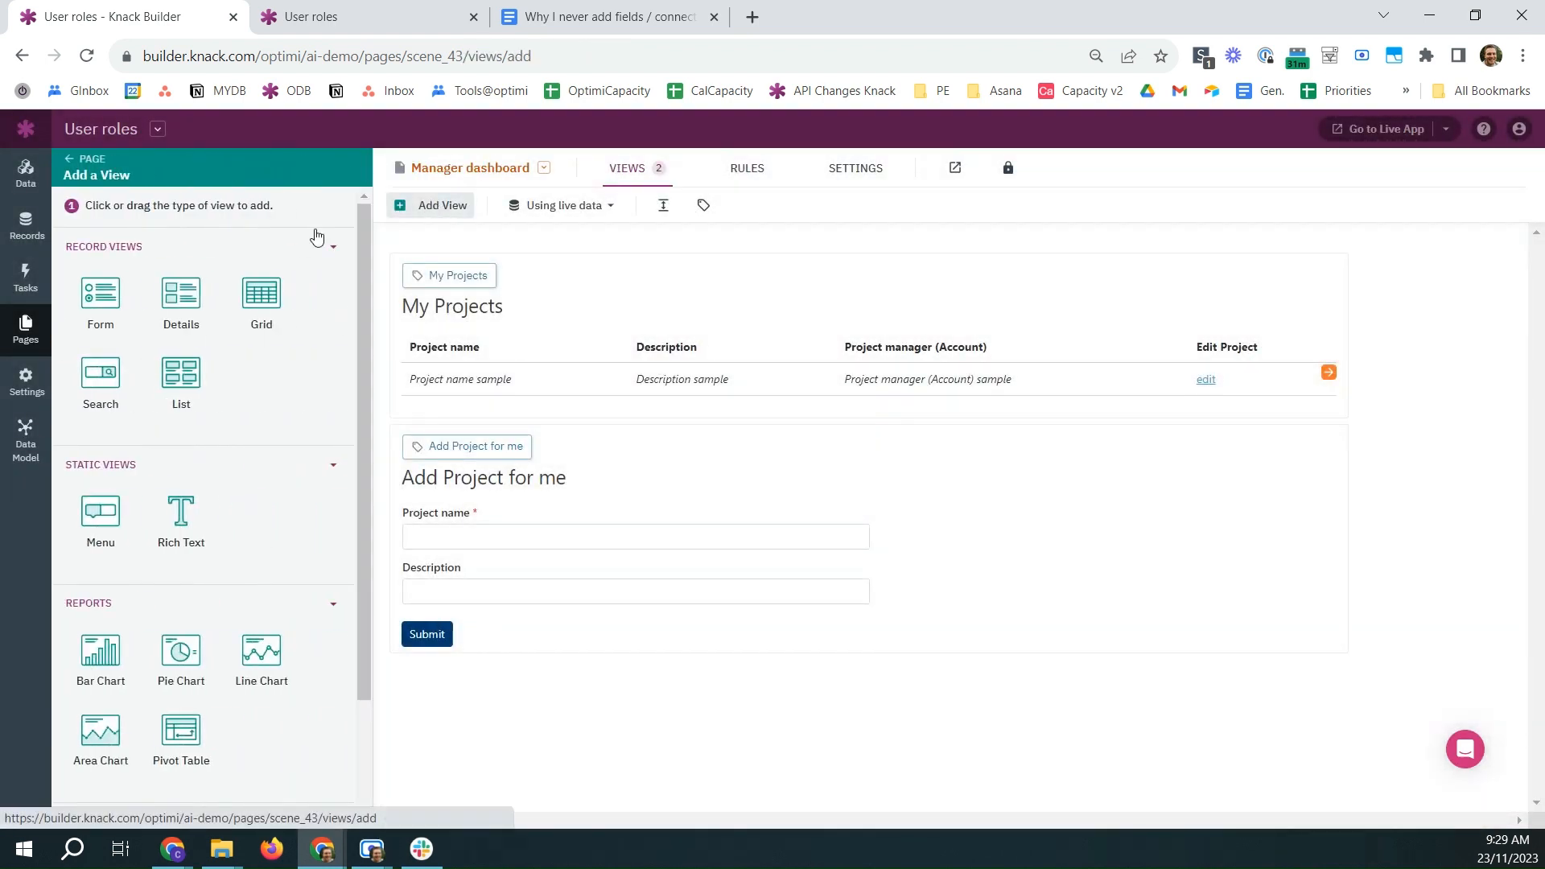
pyautogui.click(270, 299)
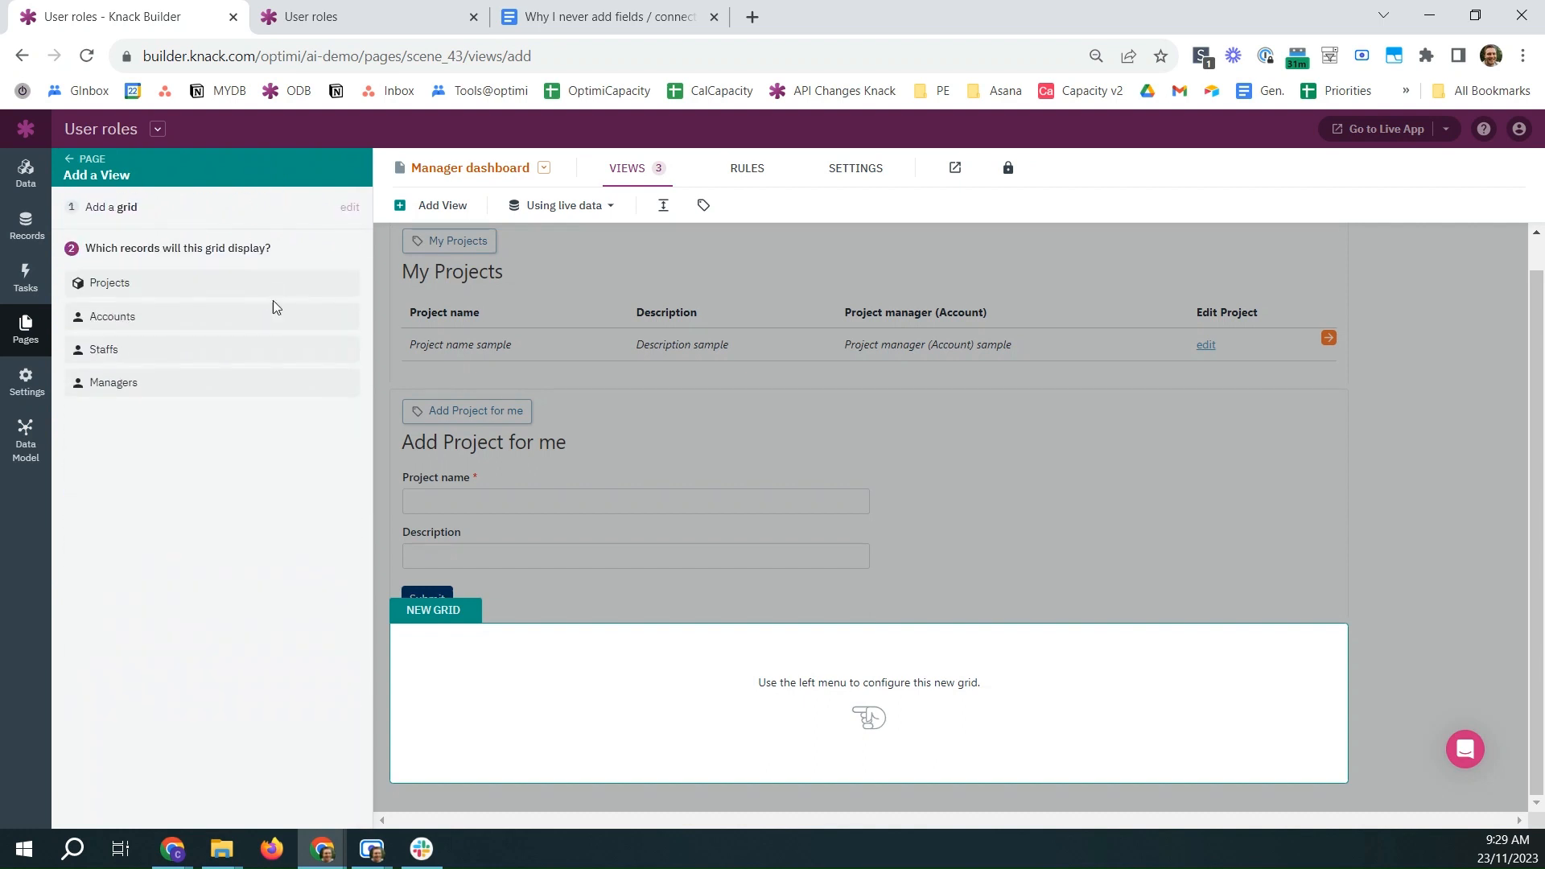
pyautogui.click(134, 287)
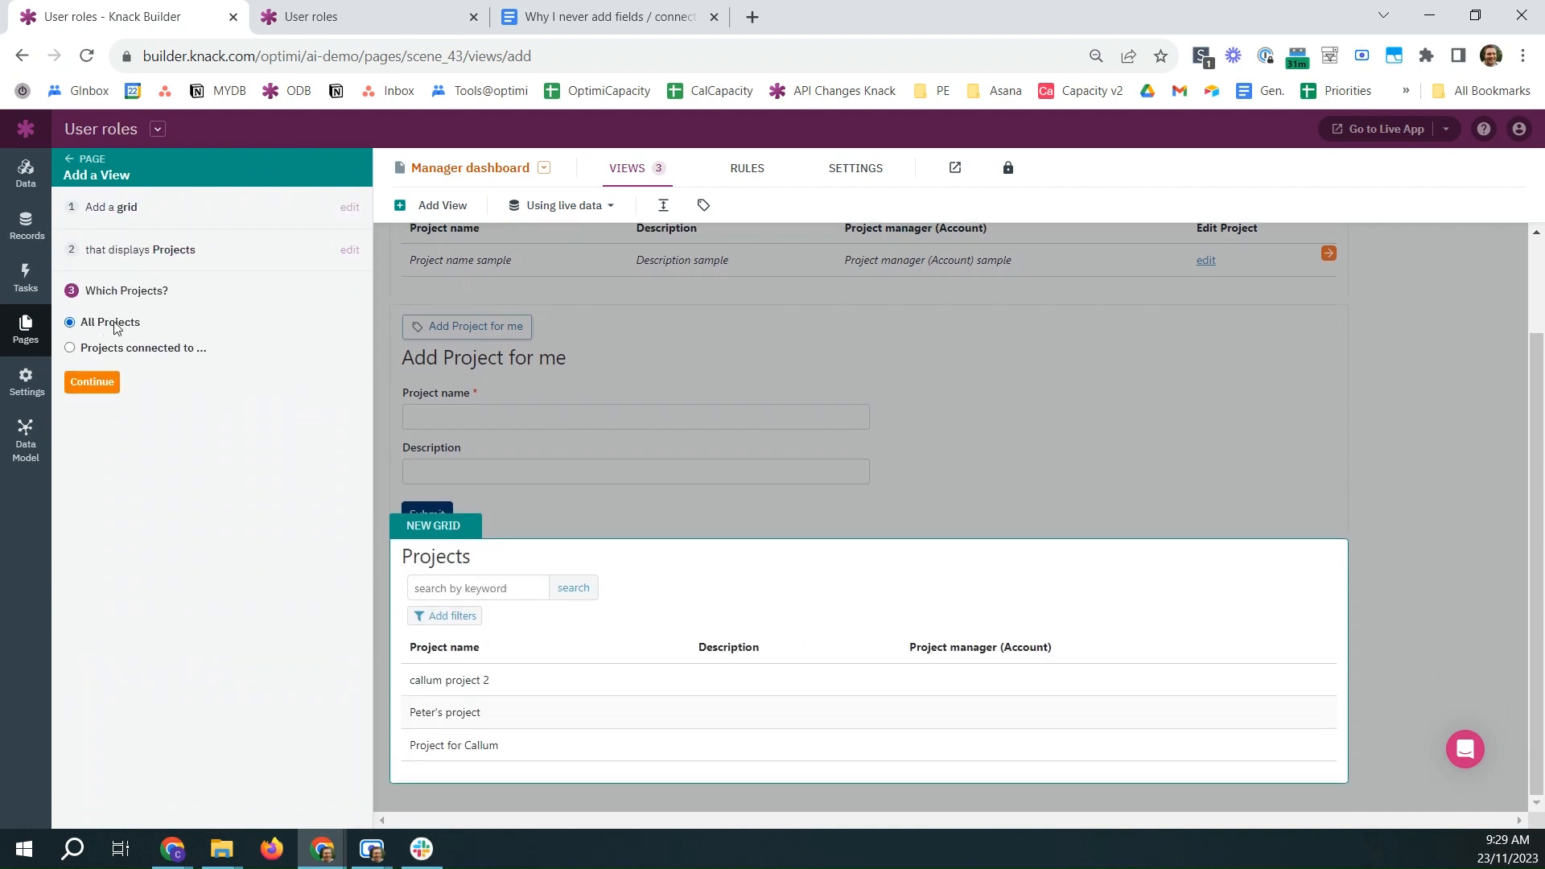
pyautogui.click(80, 382)
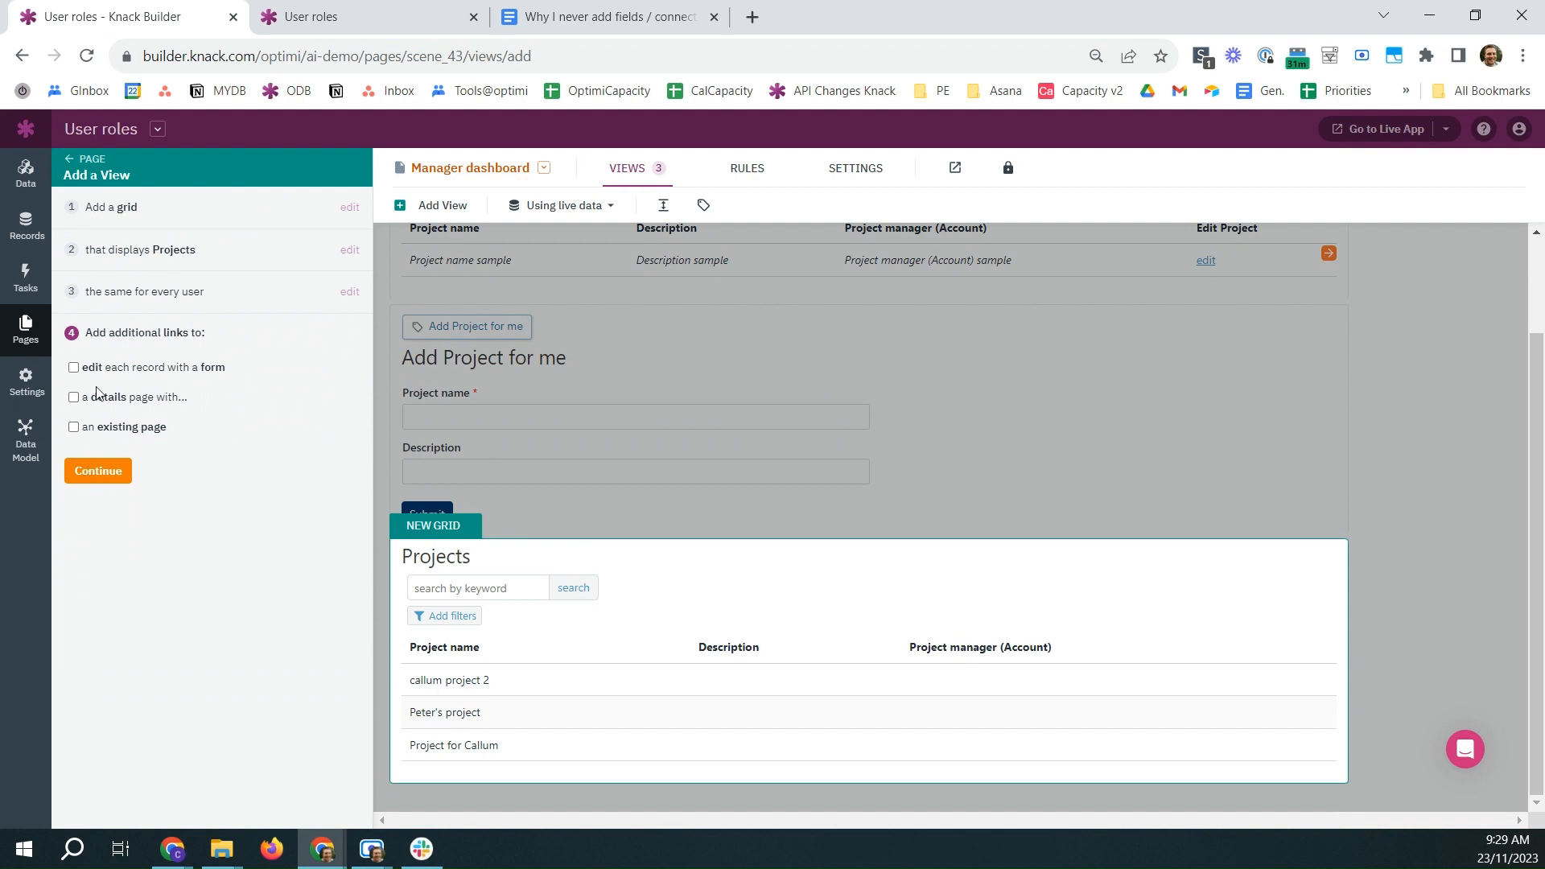
pyautogui.click(103, 368)
pyautogui.click(99, 470)
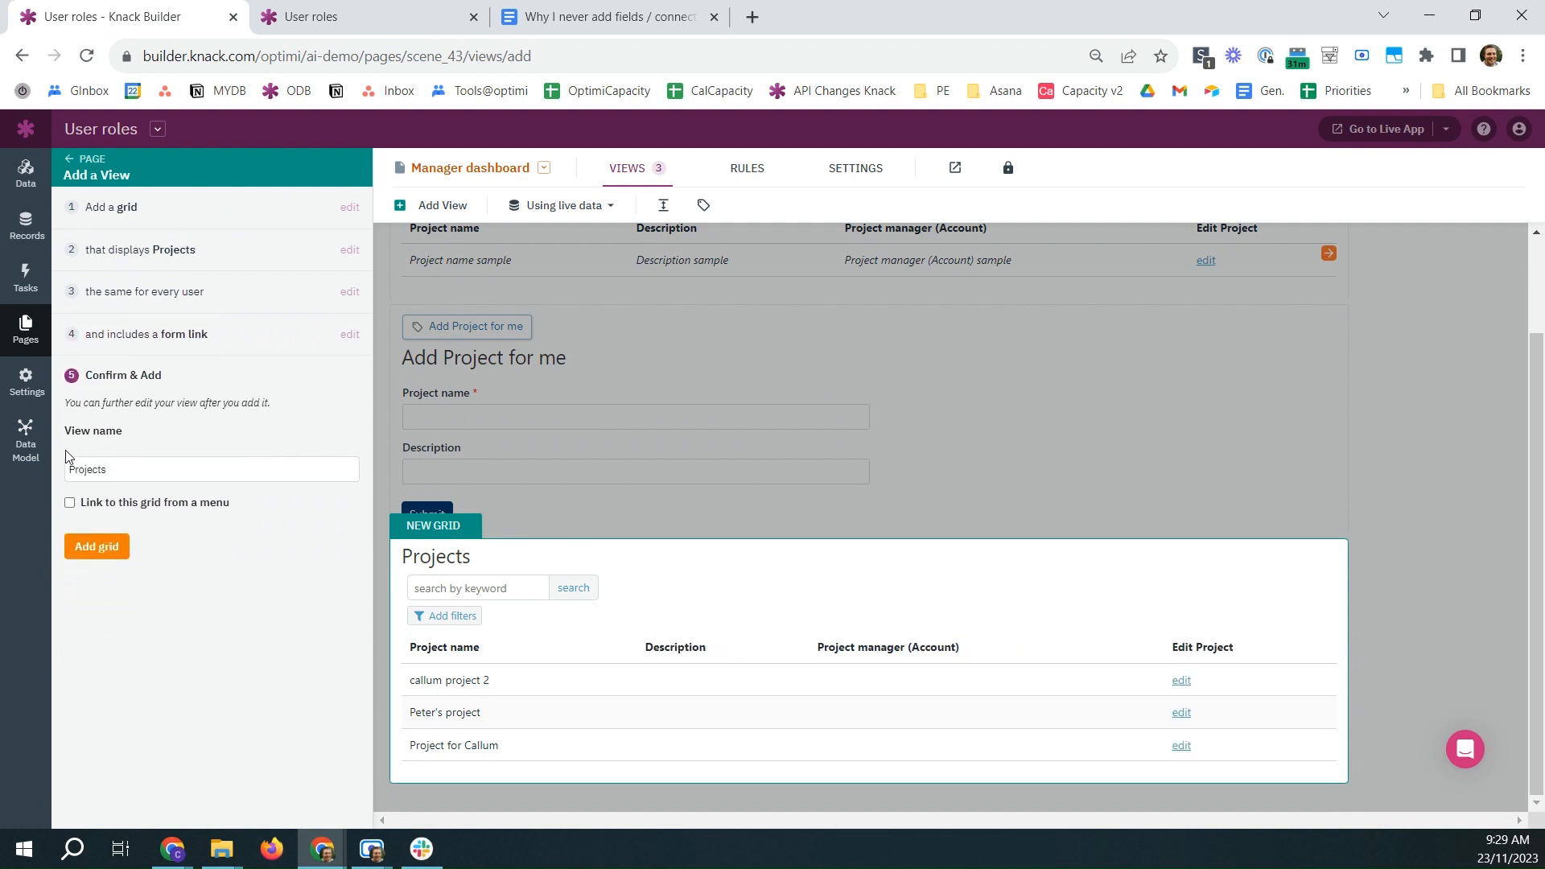
pyautogui.click(73, 472)
pyautogui.write('All')
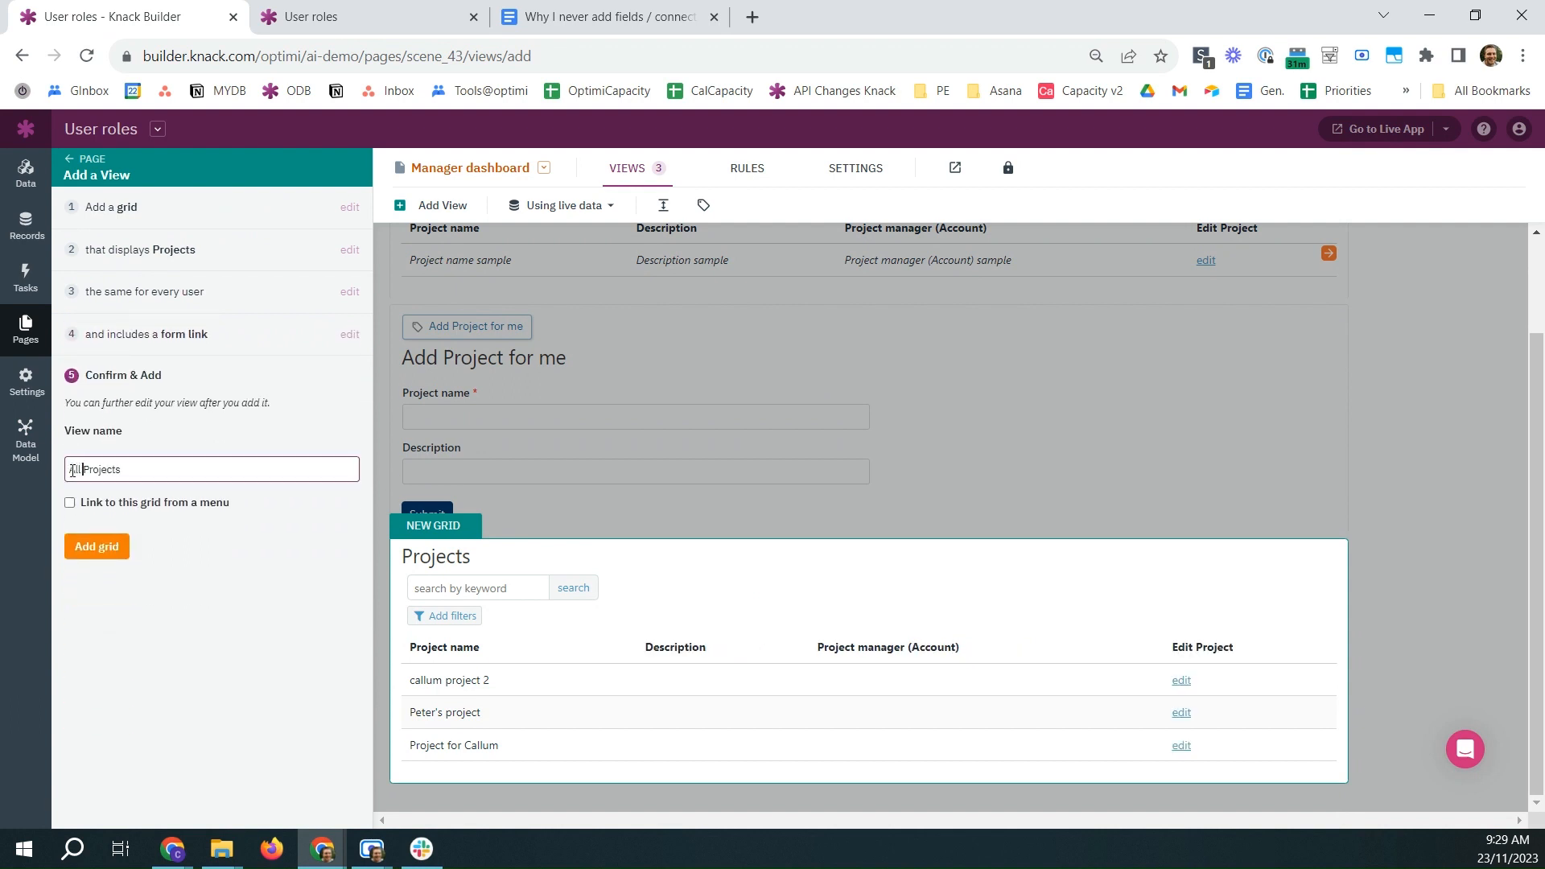
pyautogui.click(96, 546)
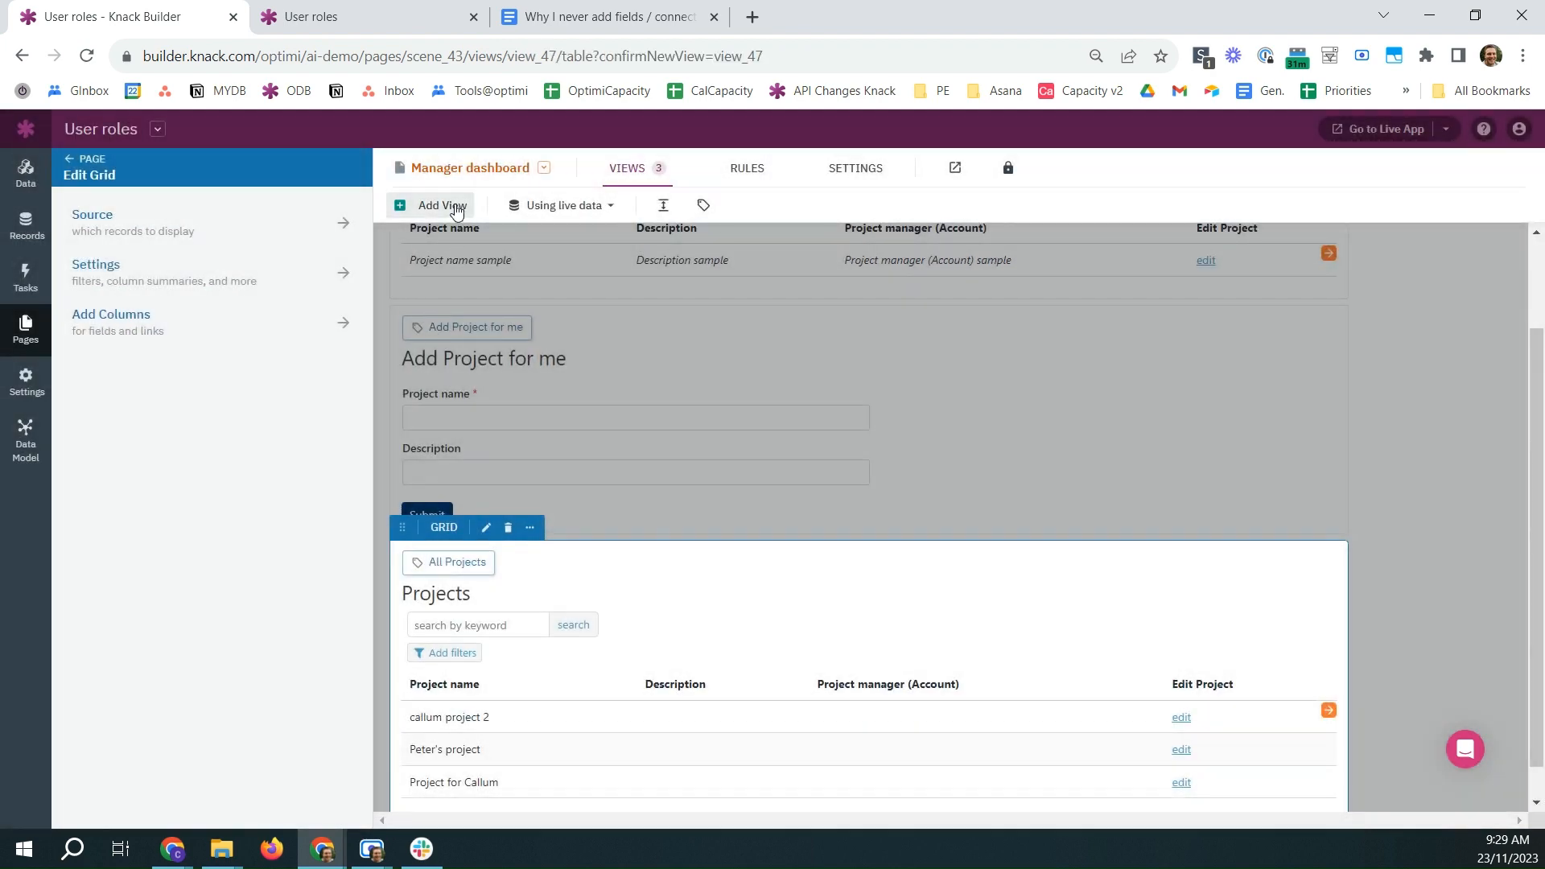
# - Add a form named "Add Project to anyone" to the Manager dashboard that inserts a new, unconnected Project
pyautogui.click(453, 206)
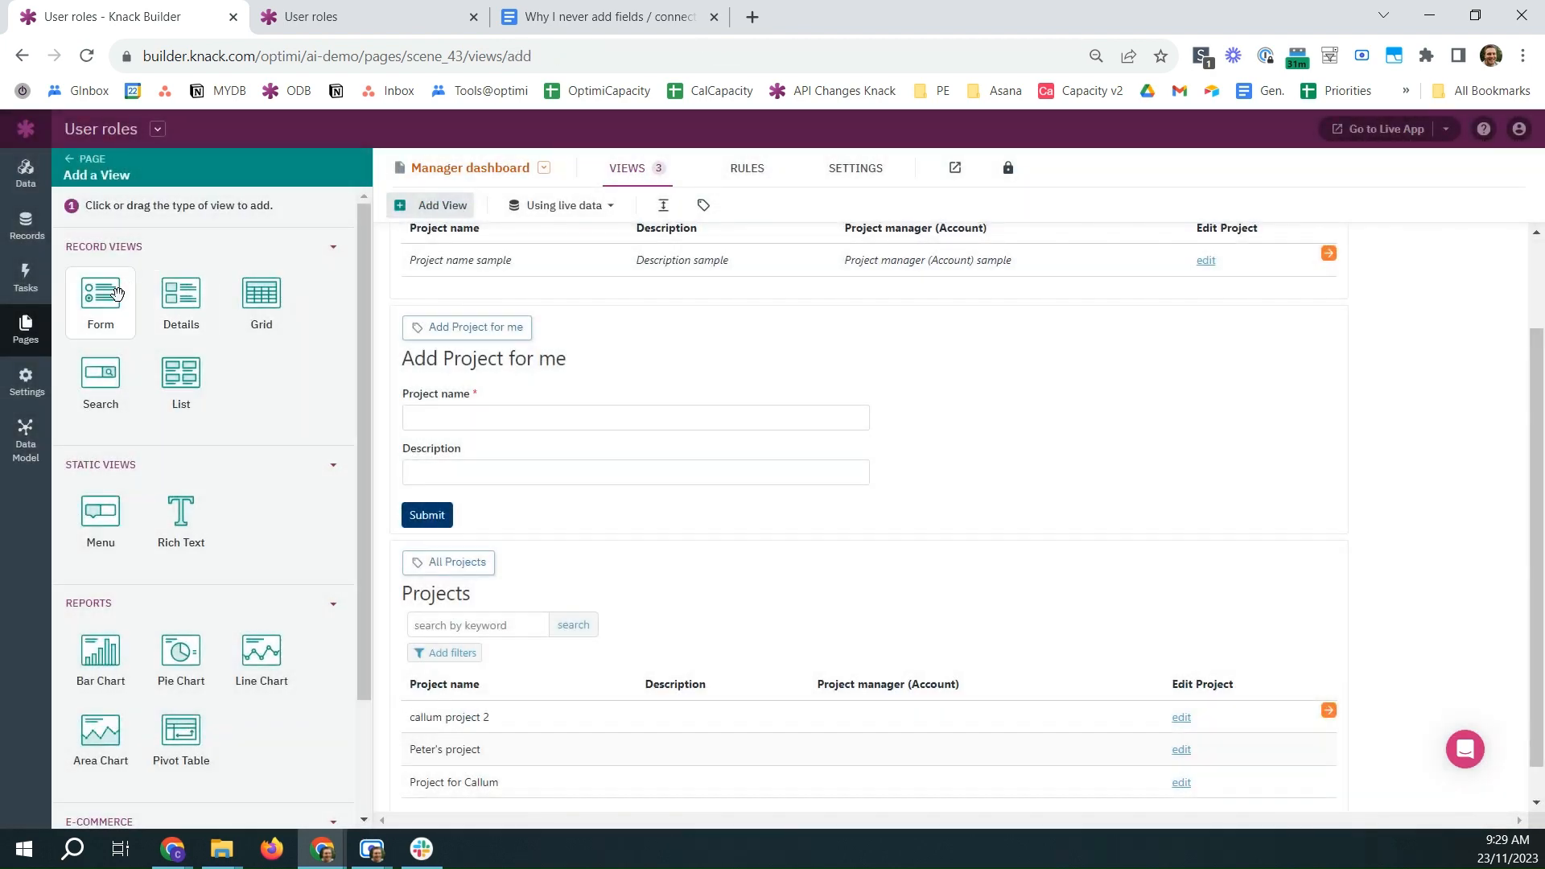
pyautogui.click(116, 293)
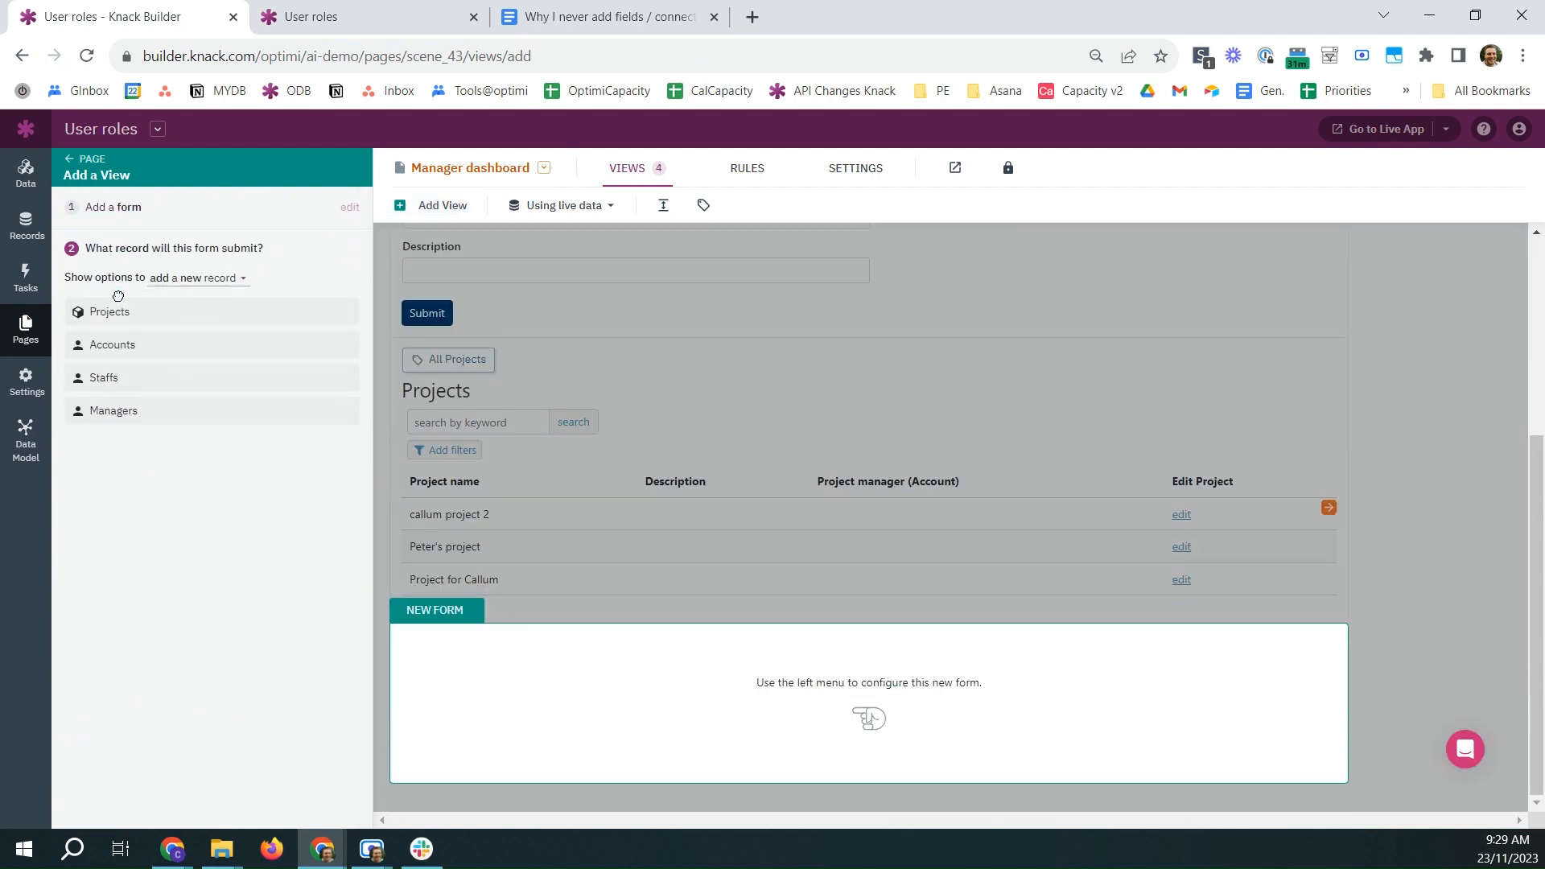
pyautogui.click(141, 318)
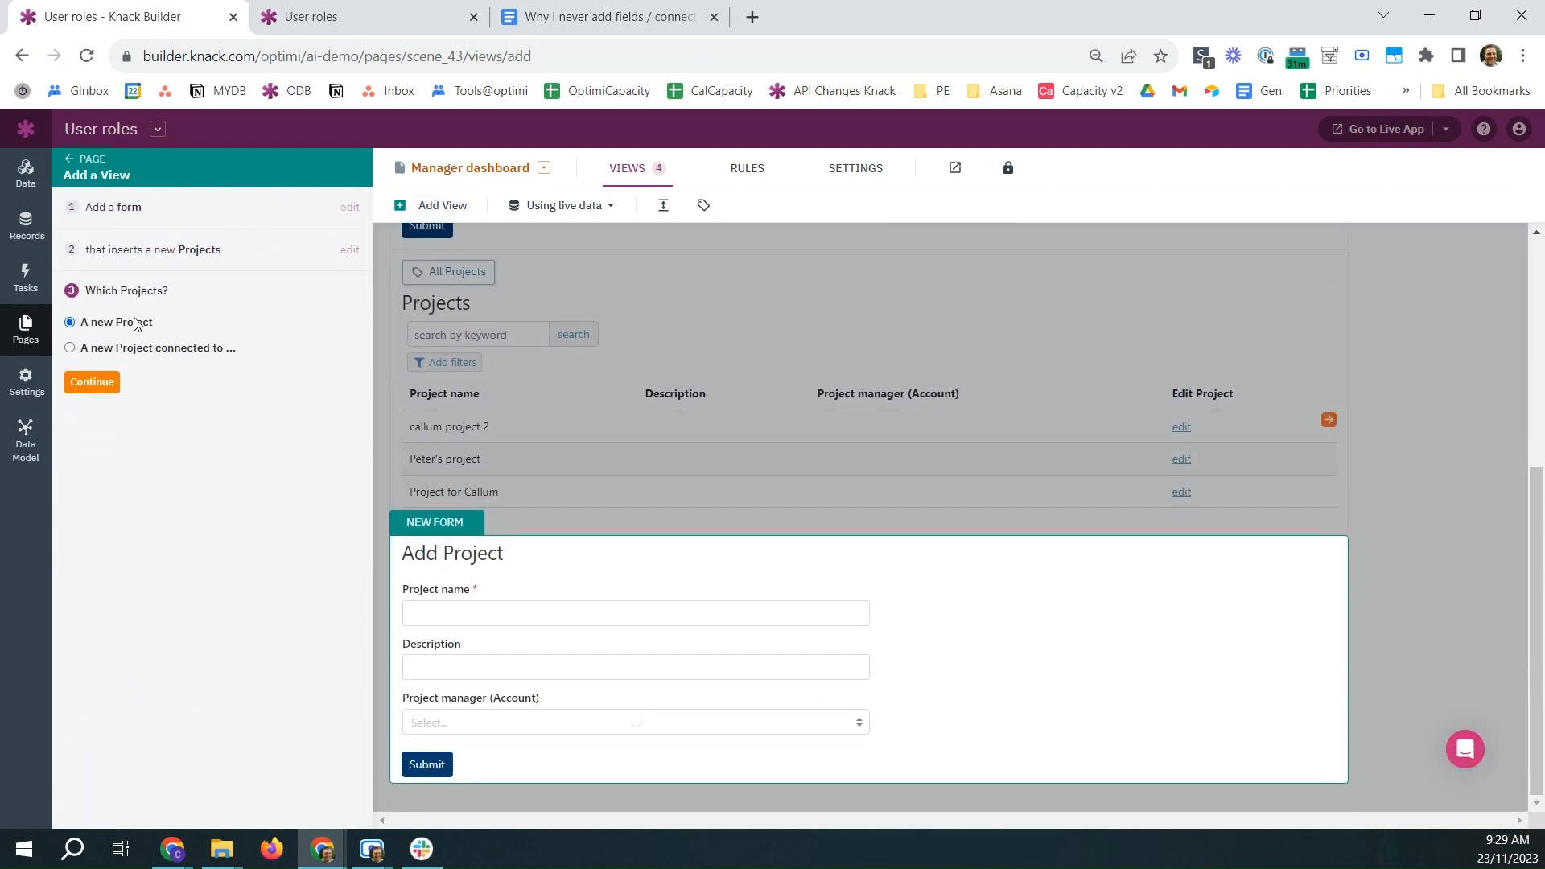
pyautogui.click(87, 385)
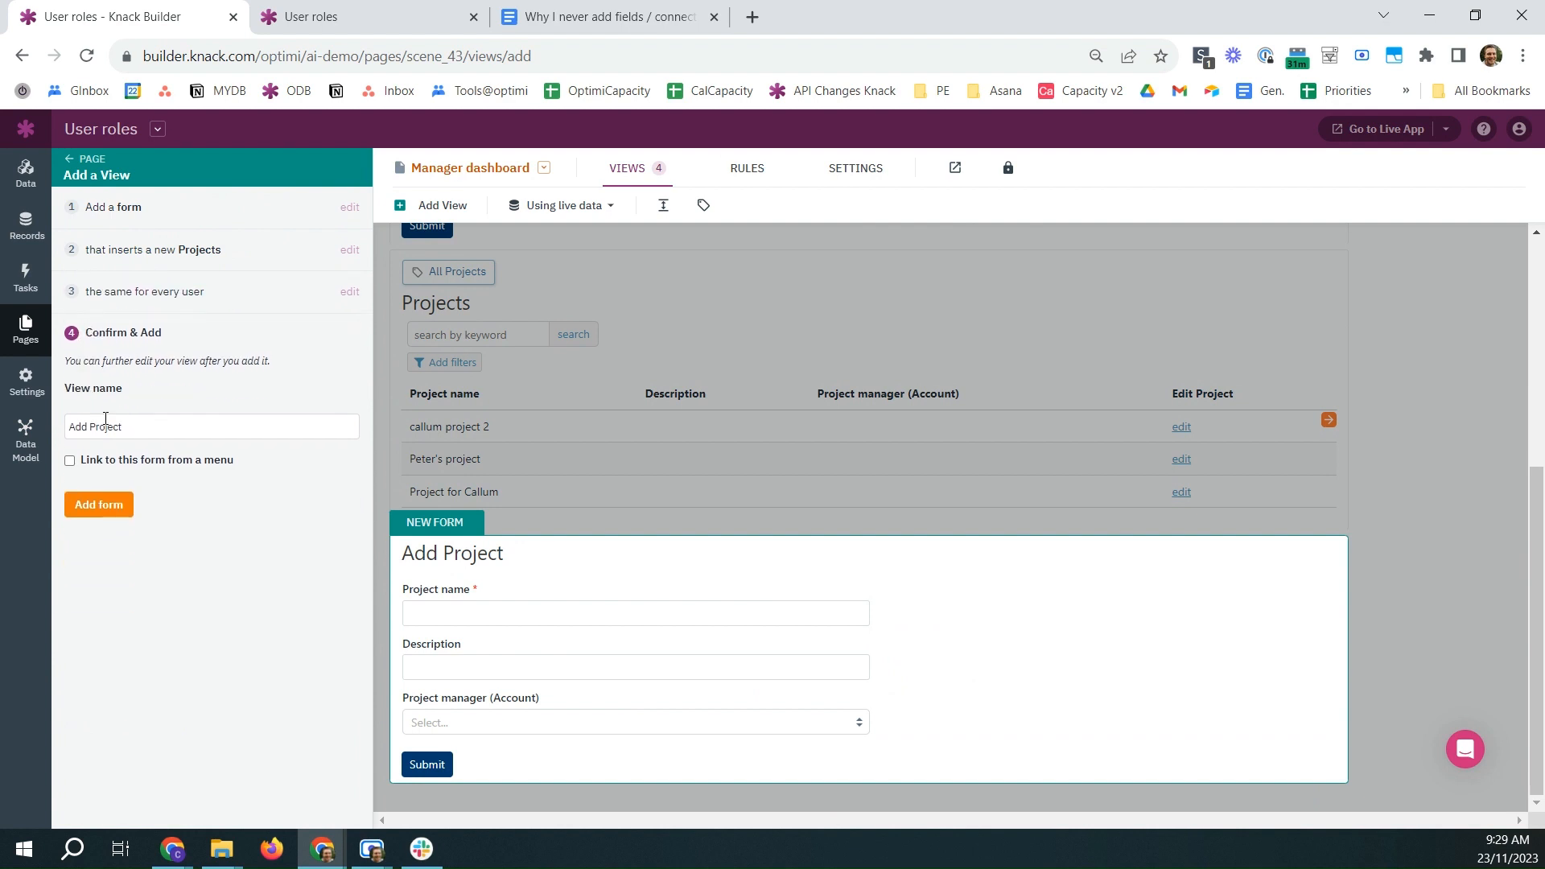
pyautogui.click(149, 434)
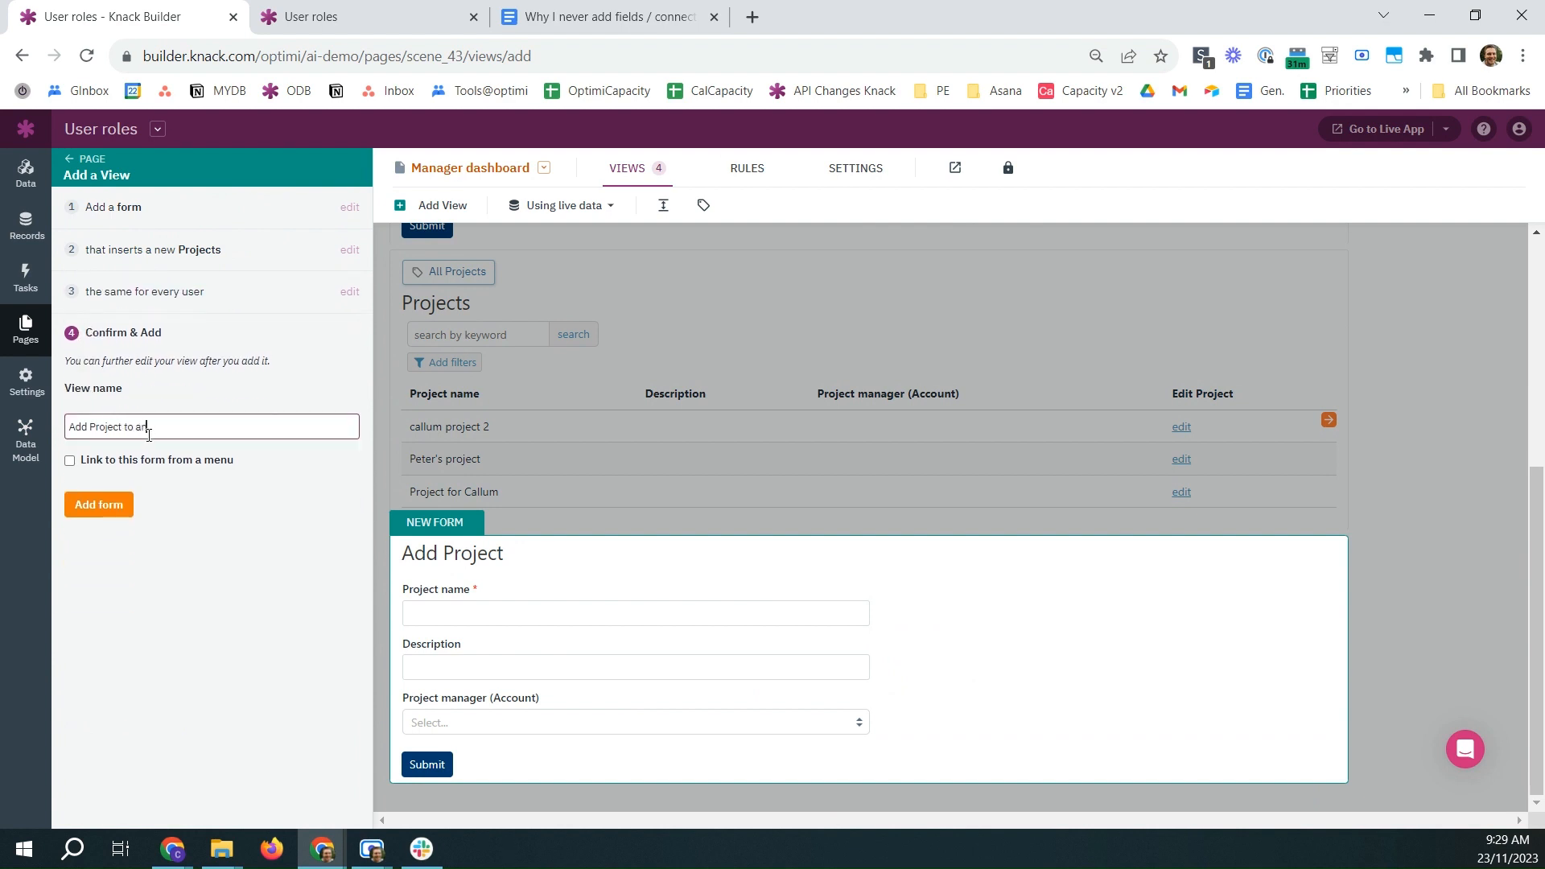
pyautogui.click(124, 504)
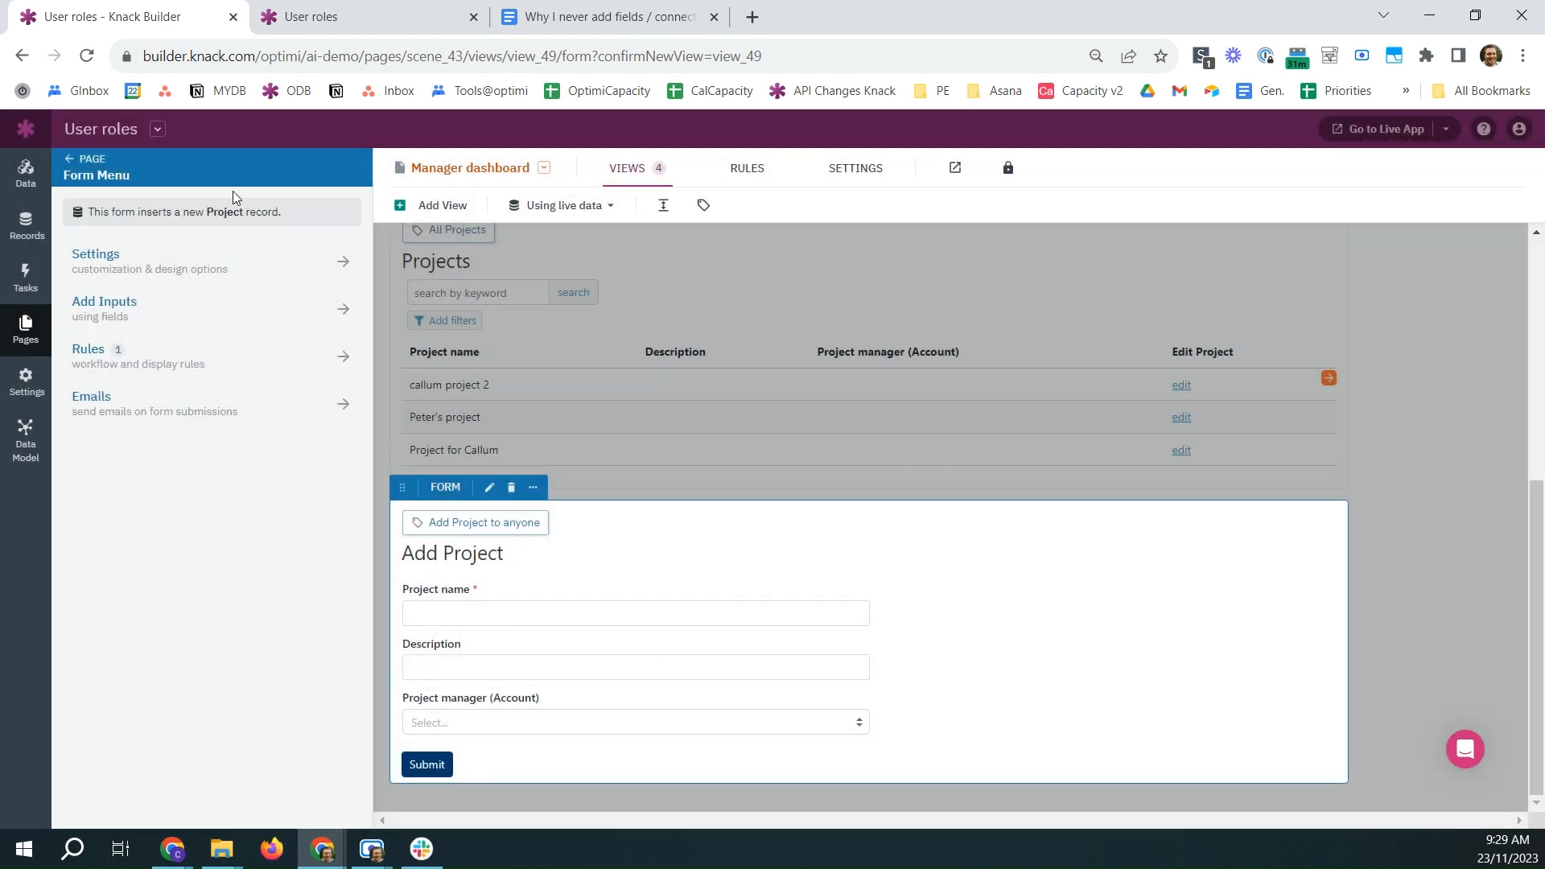
# - Switch to the requirements in Google Docs and remove the highlight from the Manager dashboard's "View & edit own projects" and "Add new project for themselves" lines
pyautogui.click(560, 13)
pyautogui.moveTo(780, 555); pyautogui.dragTo(523, 554)
pyautogui.click(686, 181)
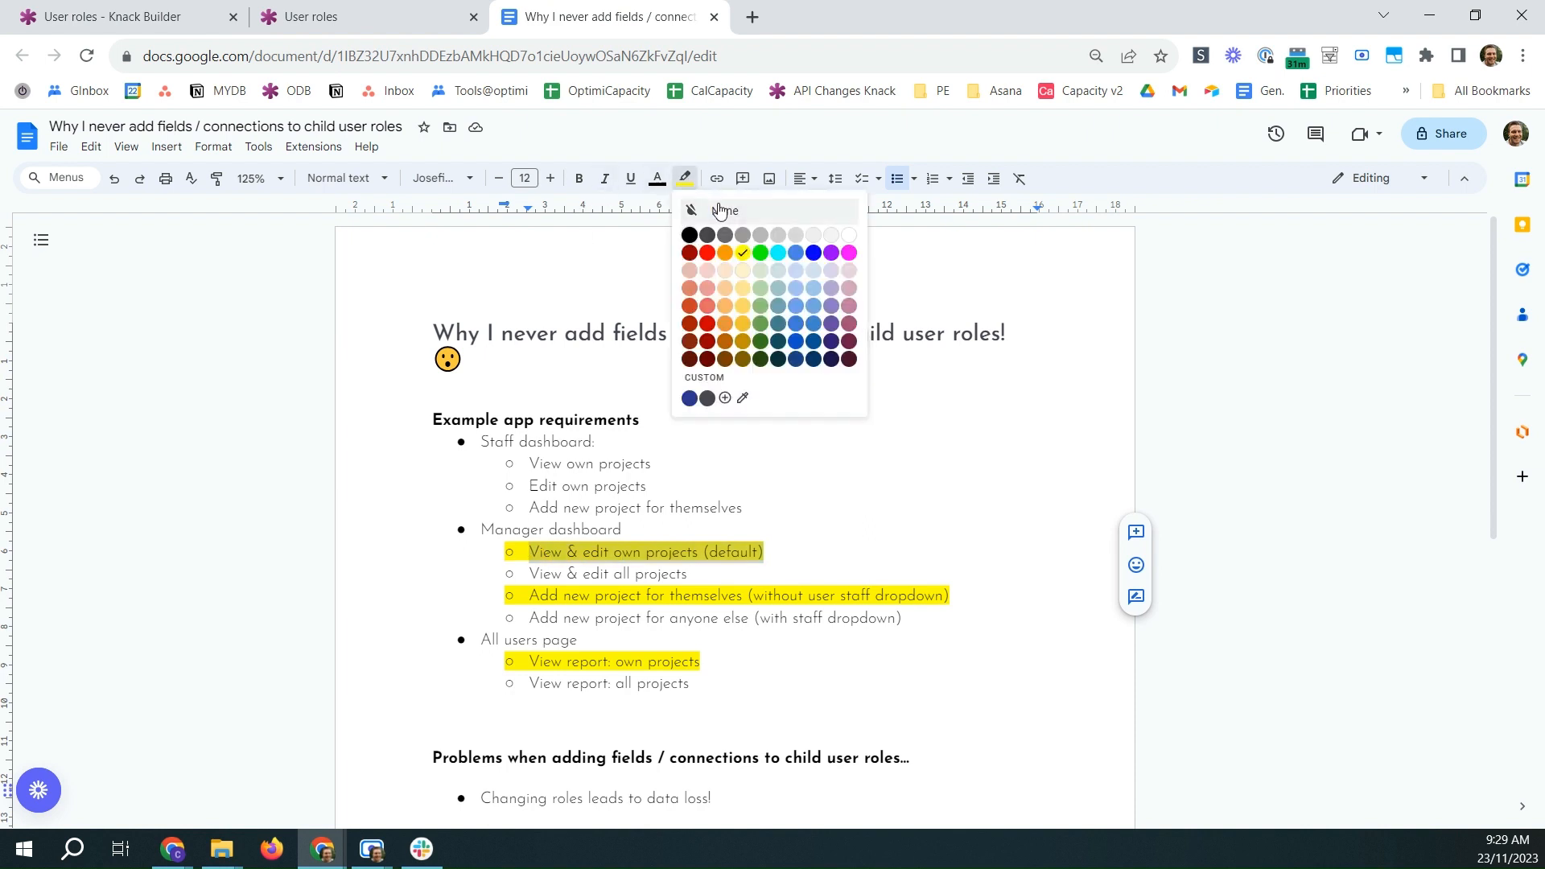
pyautogui.click(704, 211)
pyautogui.moveTo(967, 600); pyautogui.dragTo(525, 597)
pyautogui.click(686, 179)
pyautogui.click(706, 209)
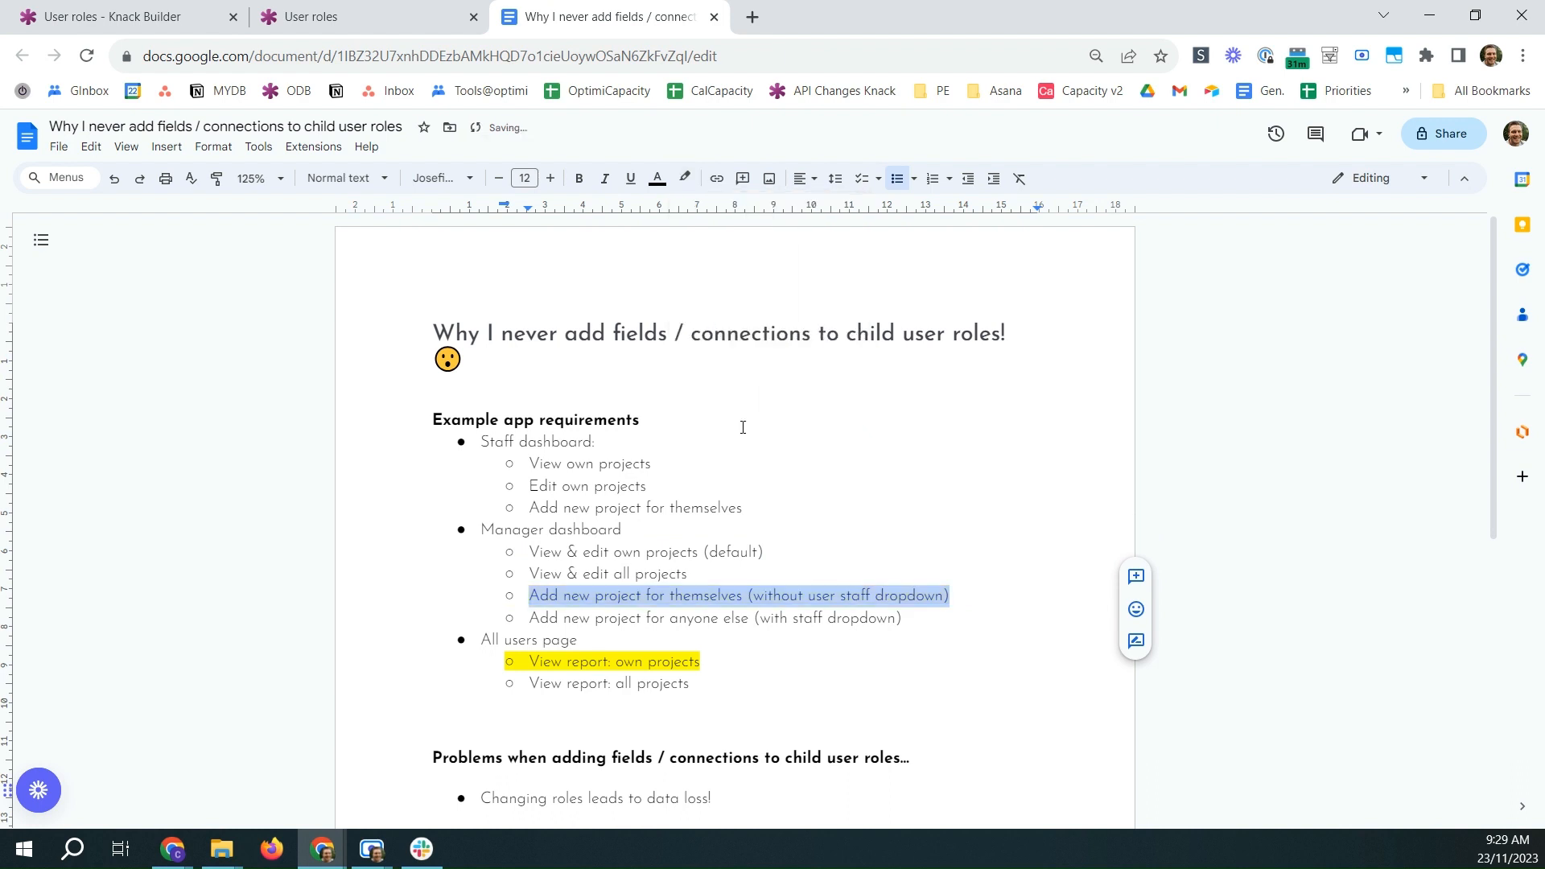
pyautogui.click(766, 554)
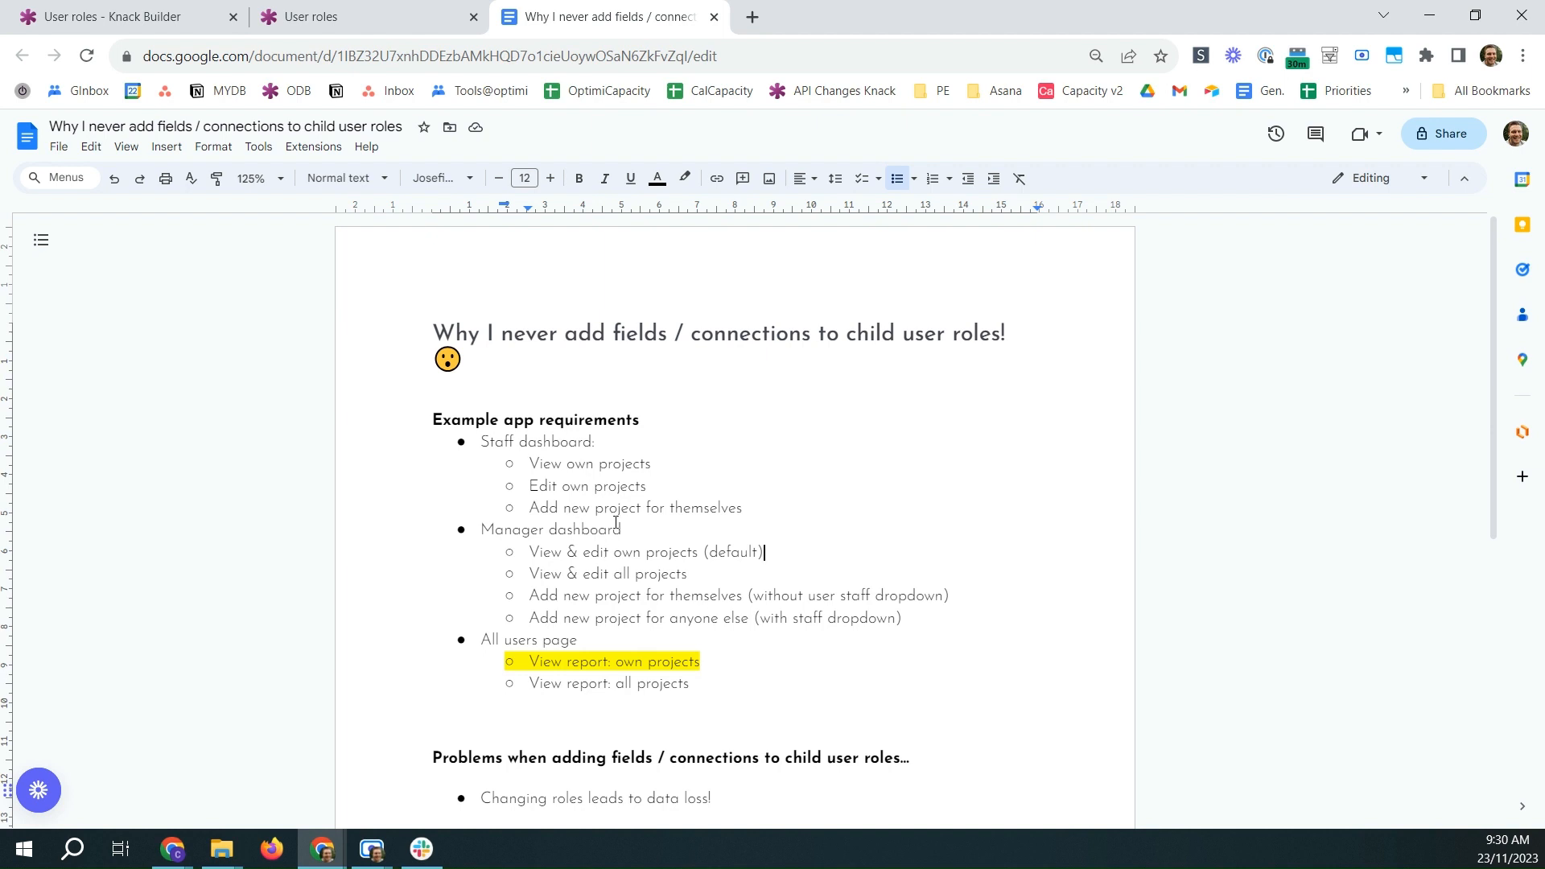
# - Return to the Knack Builder and add a login page named "All users dashboard" with permission for all users
pyautogui.scroll(-2, 616, 523)
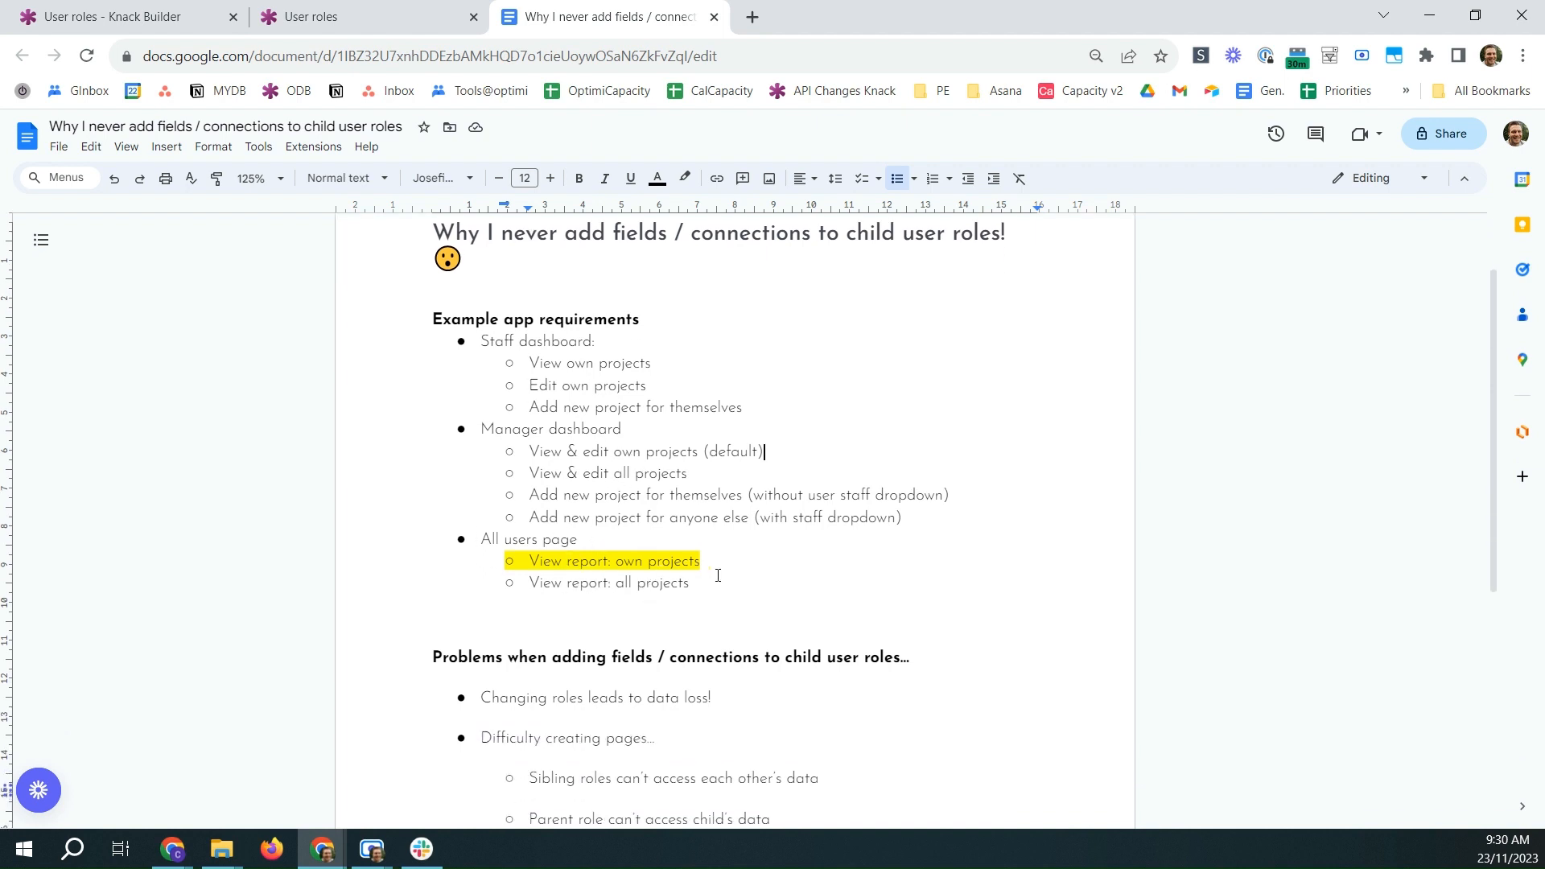
pyautogui.moveTo(706, 563); pyautogui.dragTo(519, 573)
pyautogui.click(127, 10)
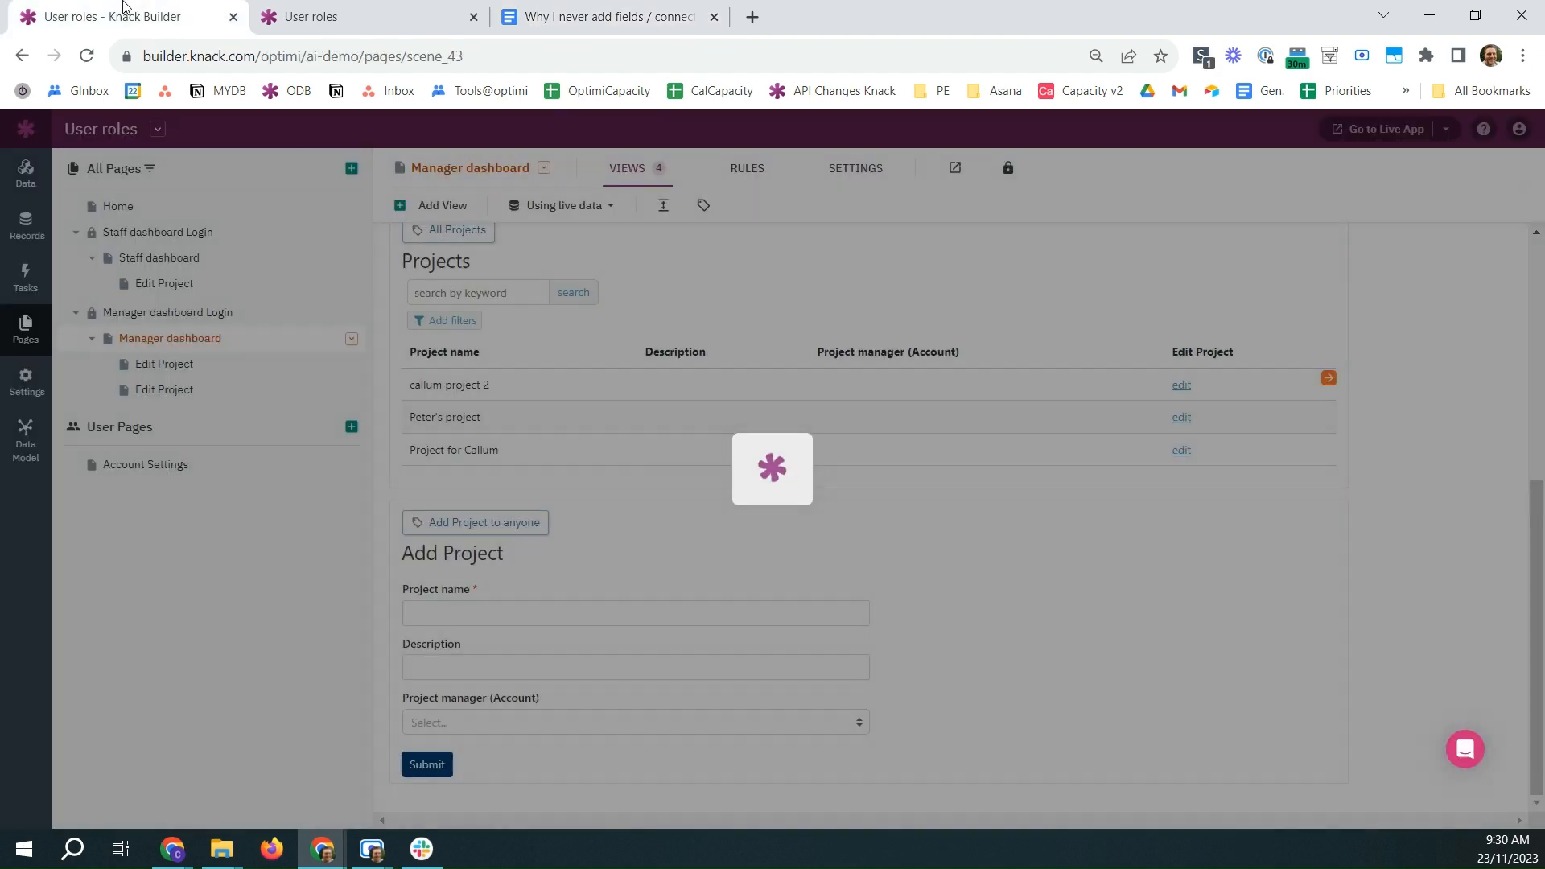
pyautogui.click(352, 170)
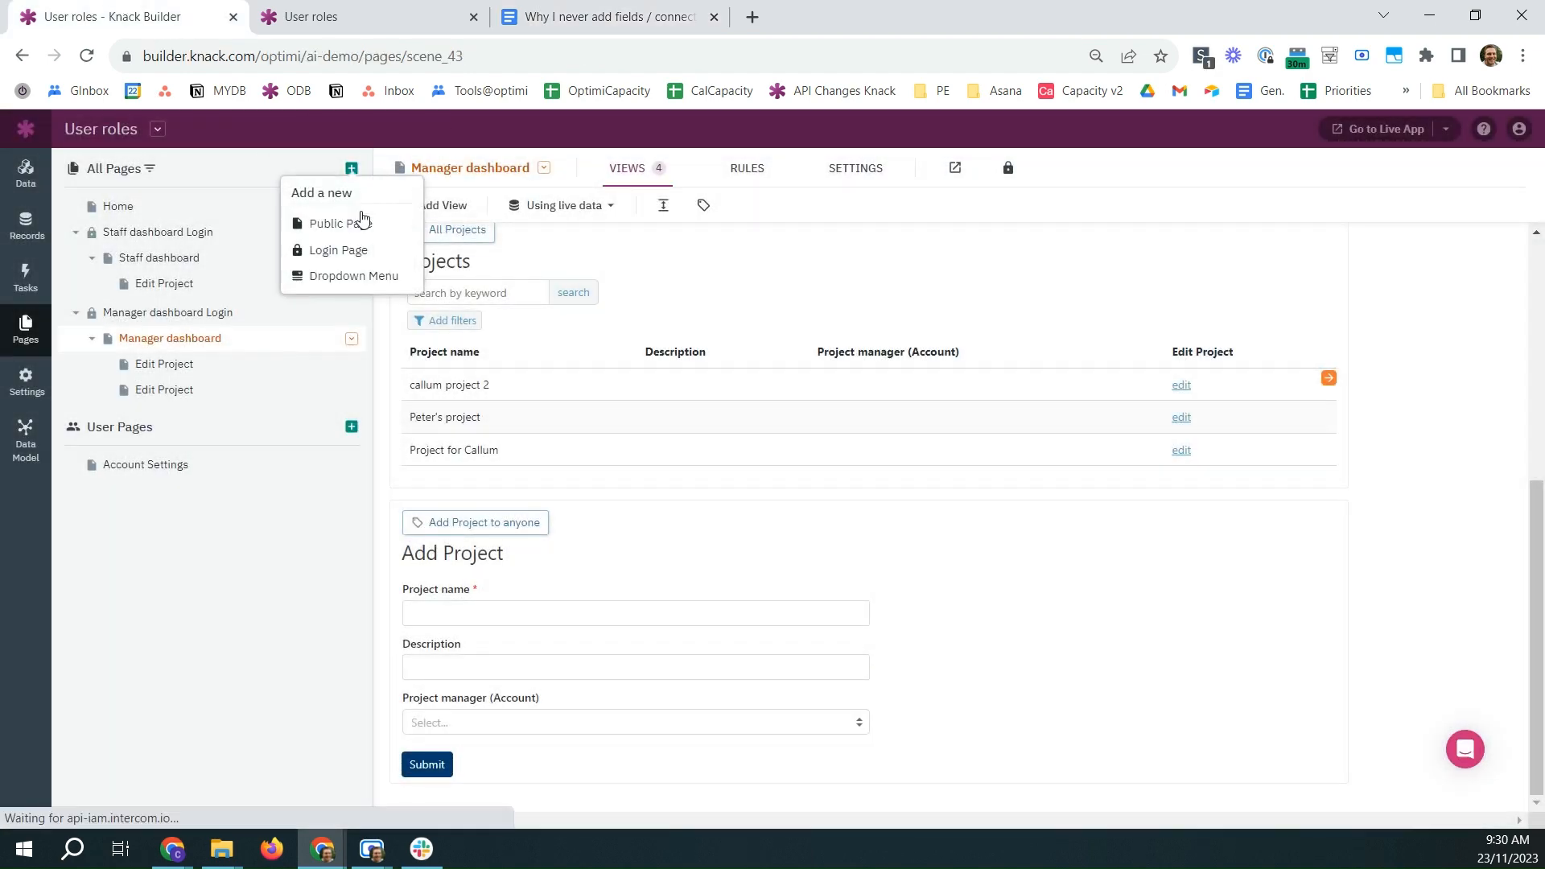
pyautogui.click(342, 250)
pyautogui.click(161, 258)
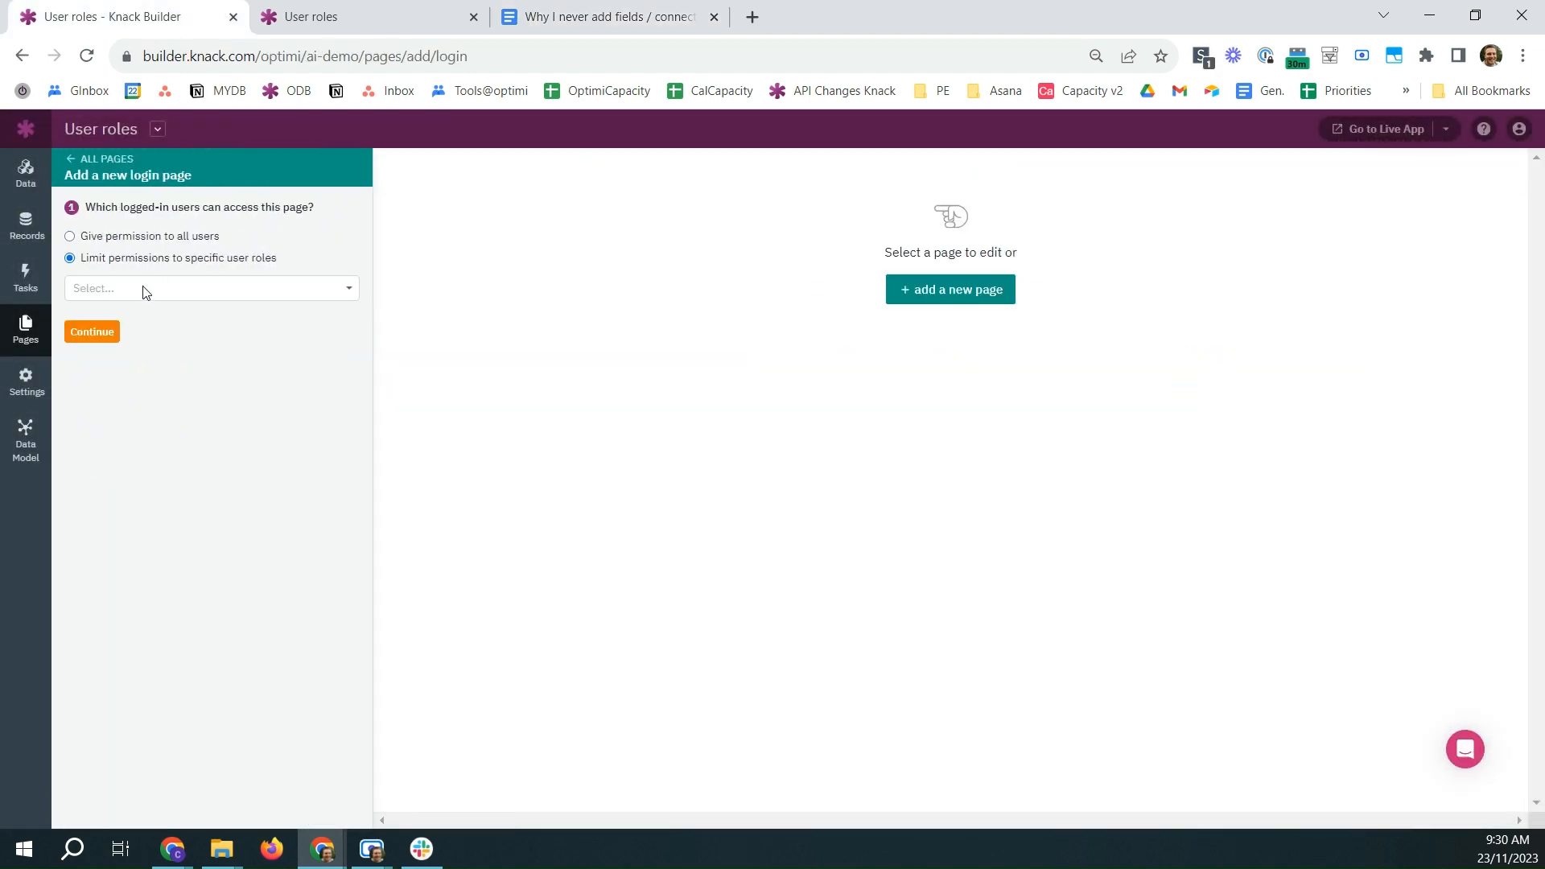
pyautogui.click(107, 238)
pyautogui.click(102, 299)
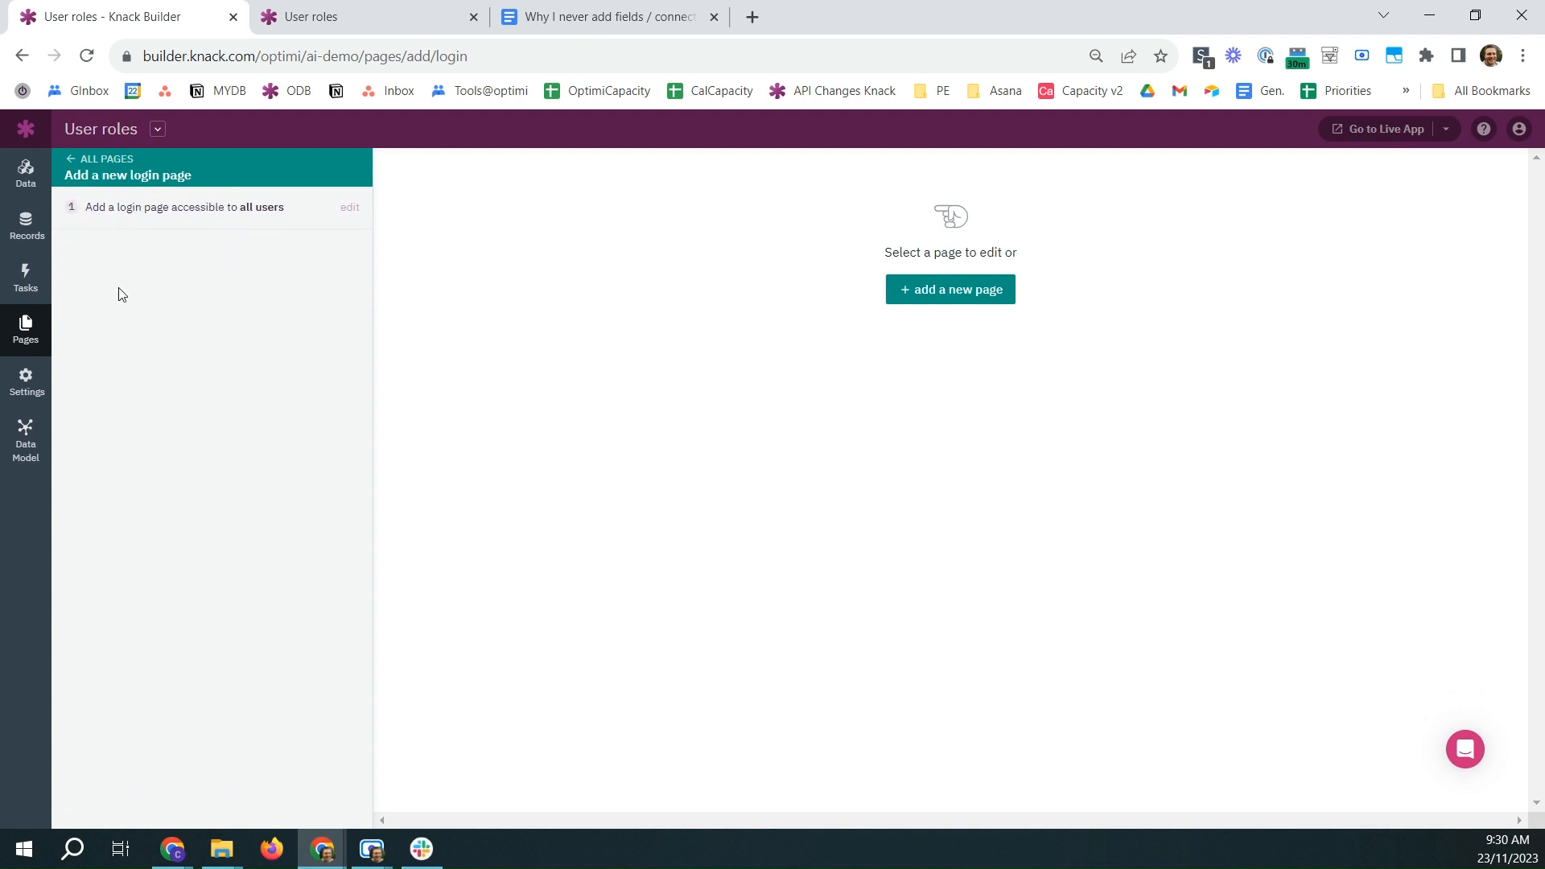
pyautogui.tripleClick(126, 281)
pyautogui.write('All users dashboard')
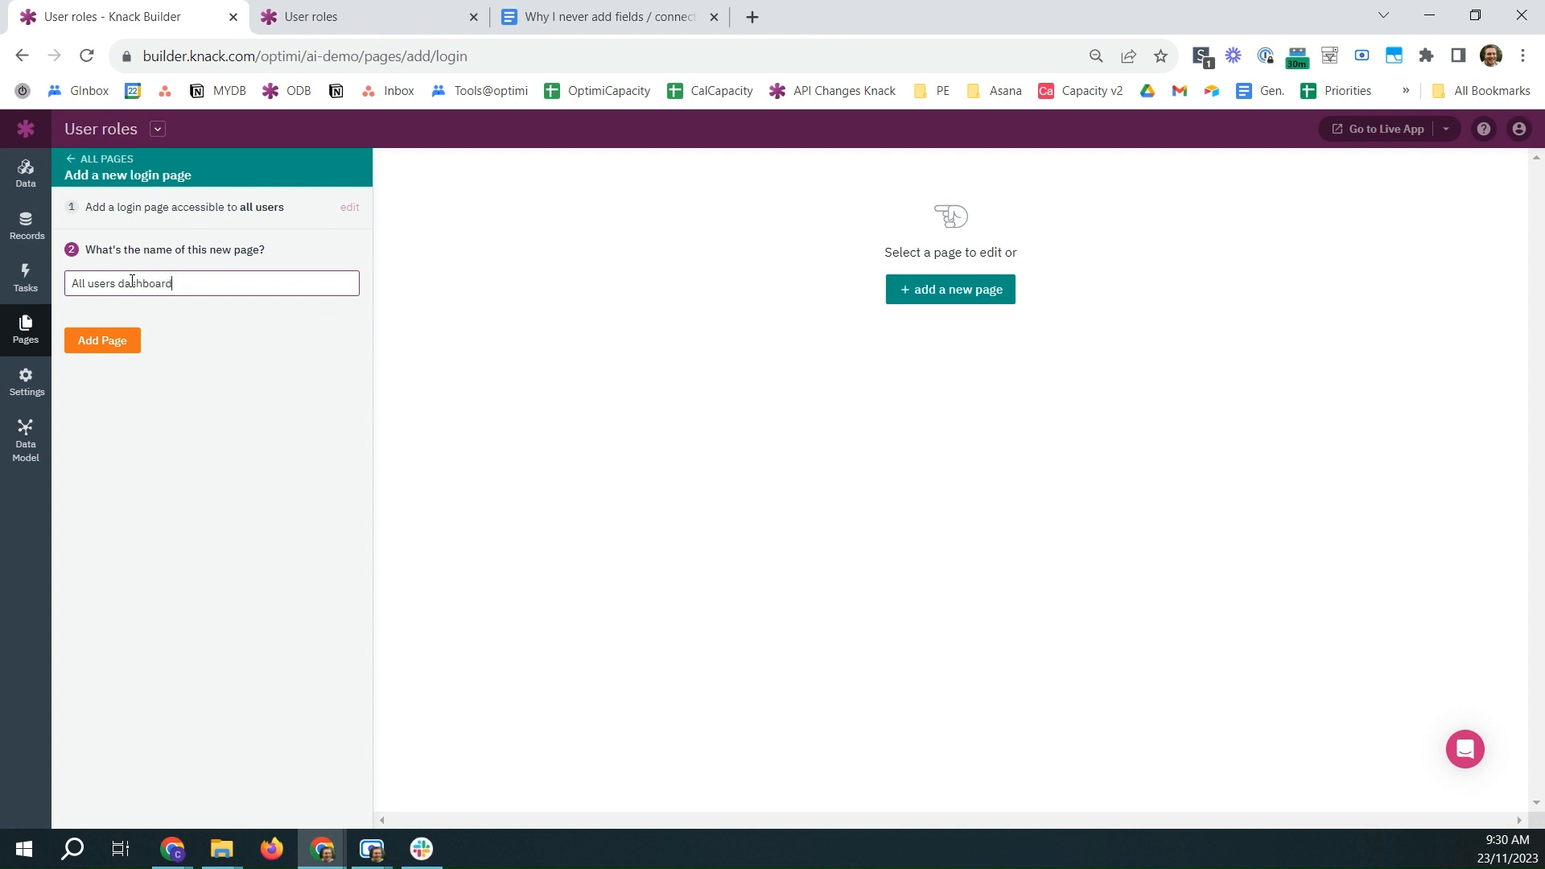
pyautogui.click(116, 353)
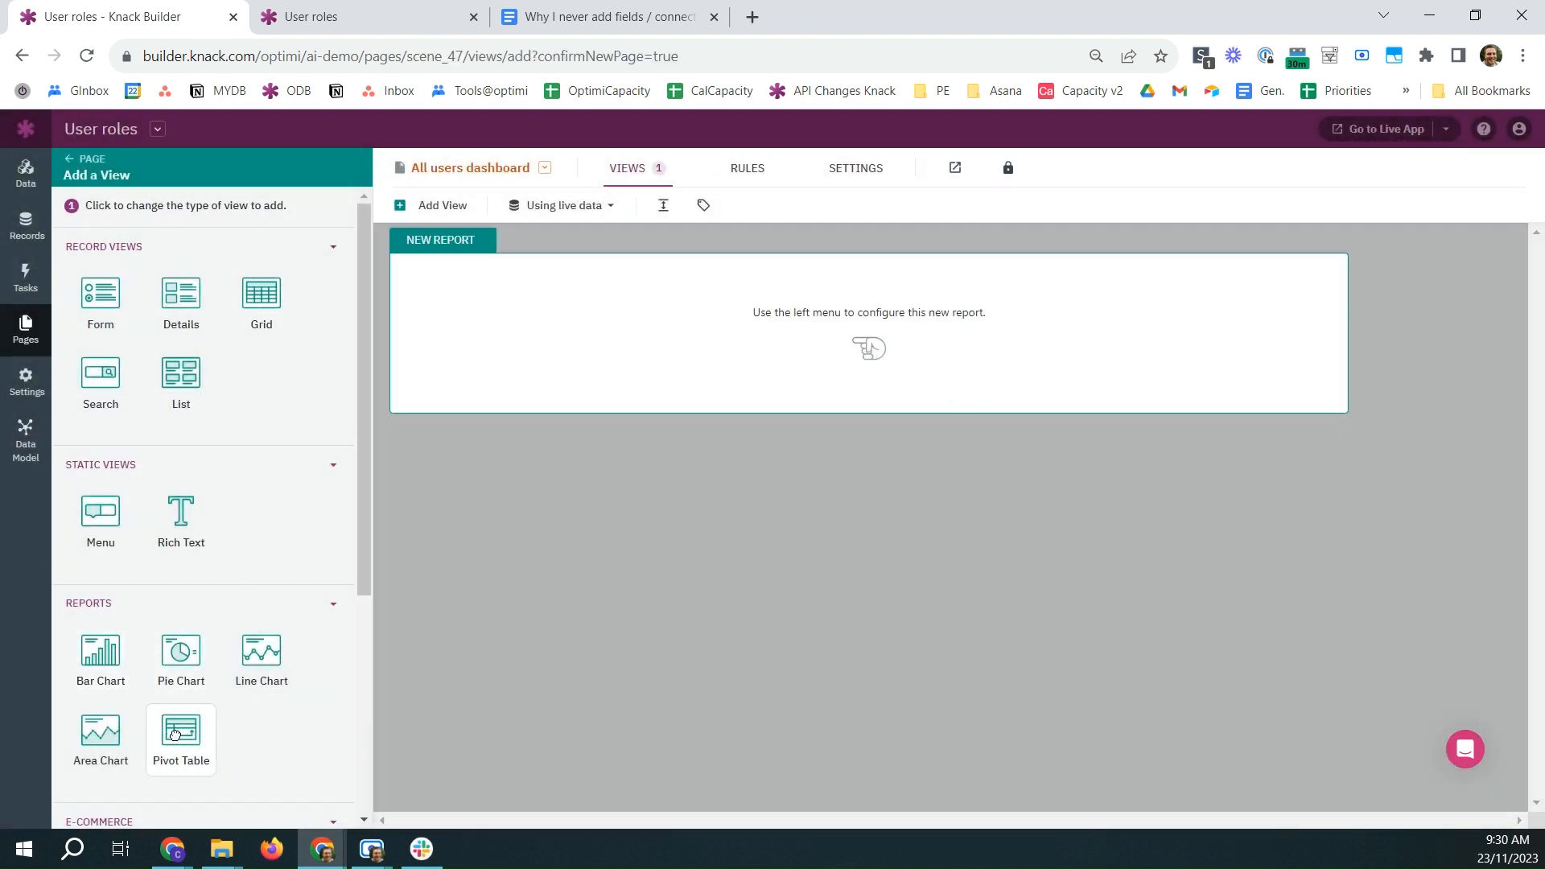
# - Add a pivot table report of all Projects to the All users dashboard, keeping the view name "Projects"
pyautogui.click(175, 735)
pyautogui.click(133, 288)
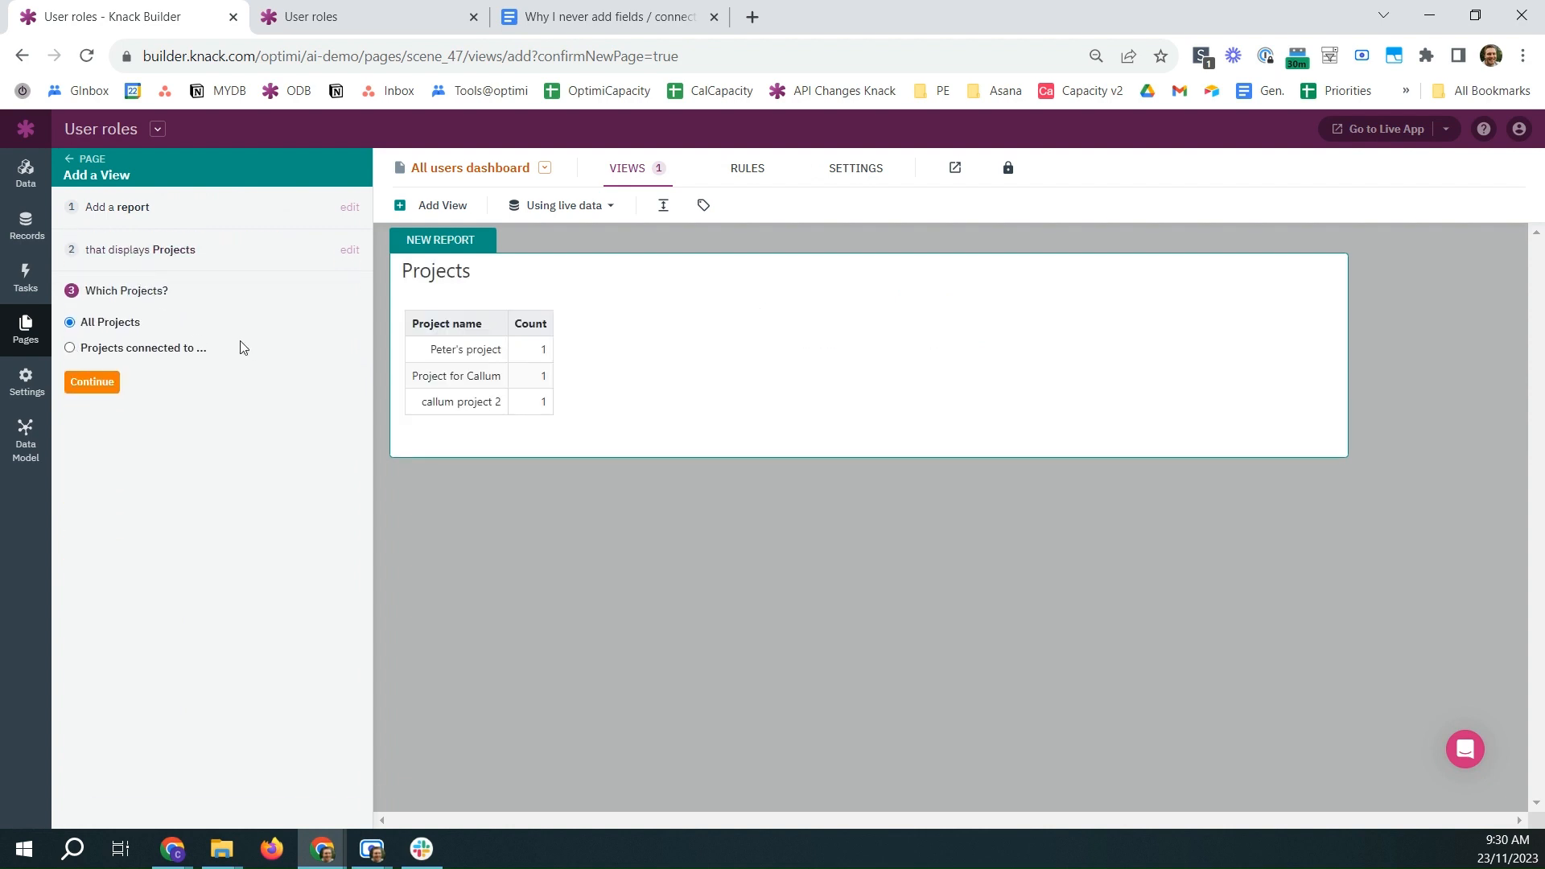
pyautogui.click(113, 383)
pyautogui.click(114, 505)
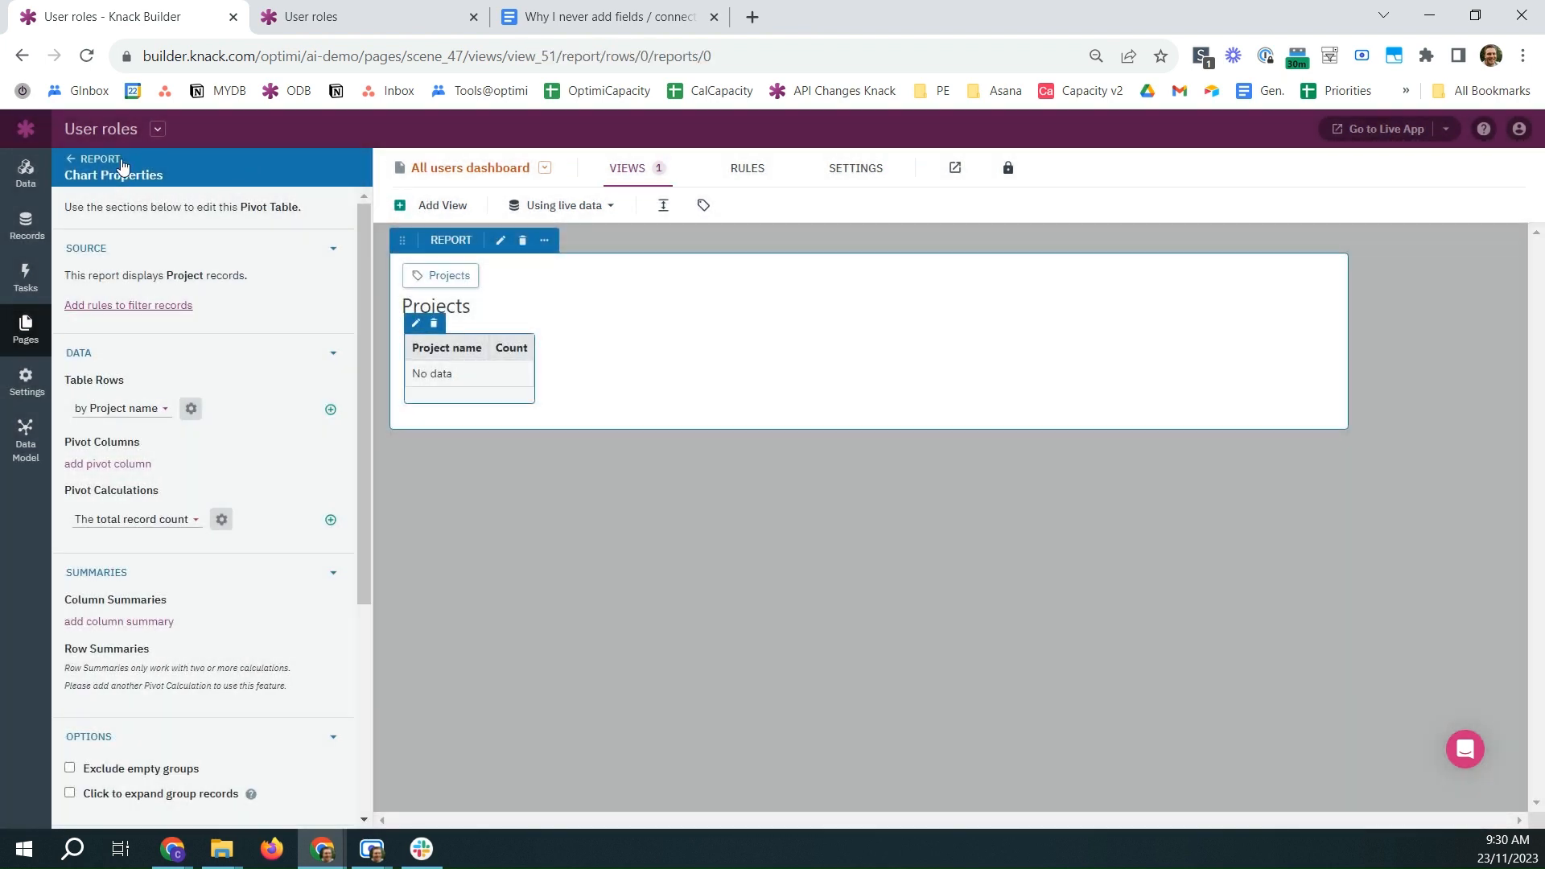
pyautogui.click(77, 161)
pyautogui.click(76, 161)
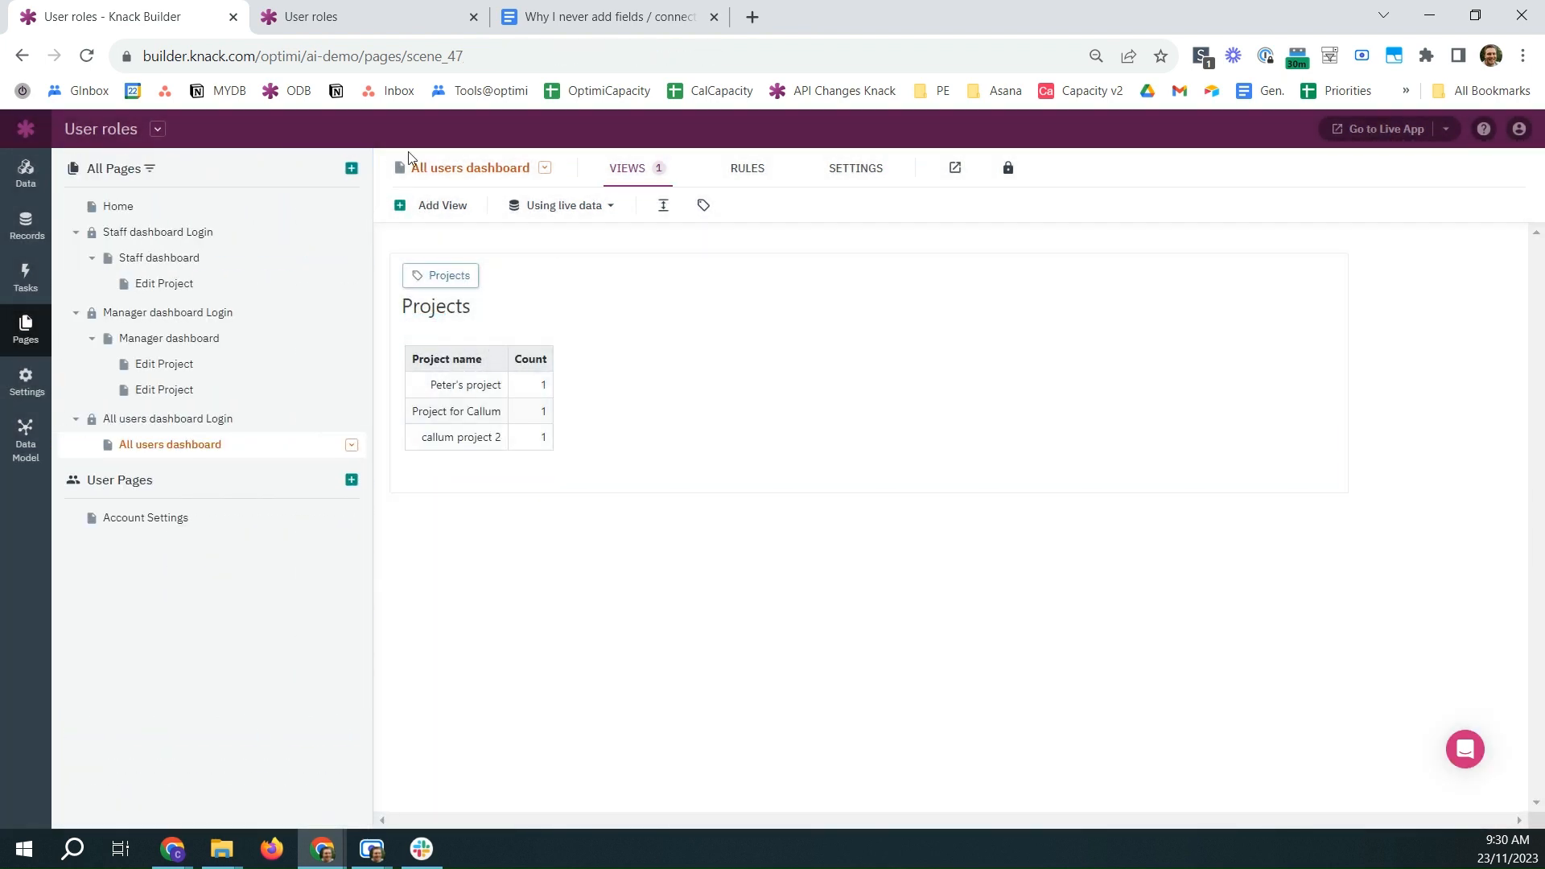
# - Add a second pivot table report named "My Projects" to the All users dashboard, displaying Projects connected to the logged-in Account
pyautogui.click(433, 205)
pyautogui.click(172, 747)
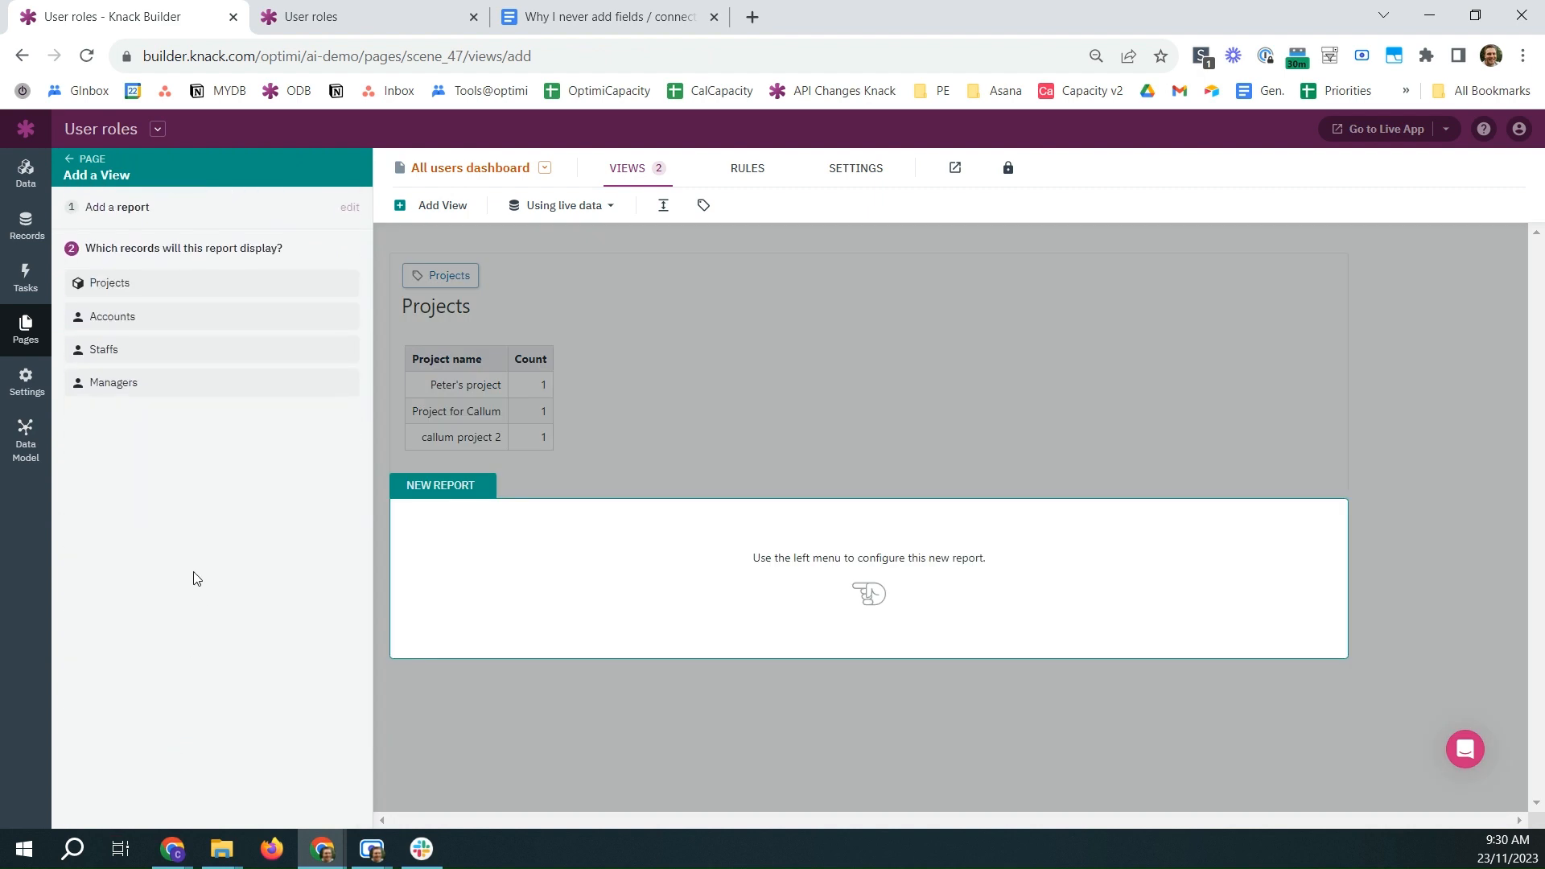
pyautogui.click(145, 282)
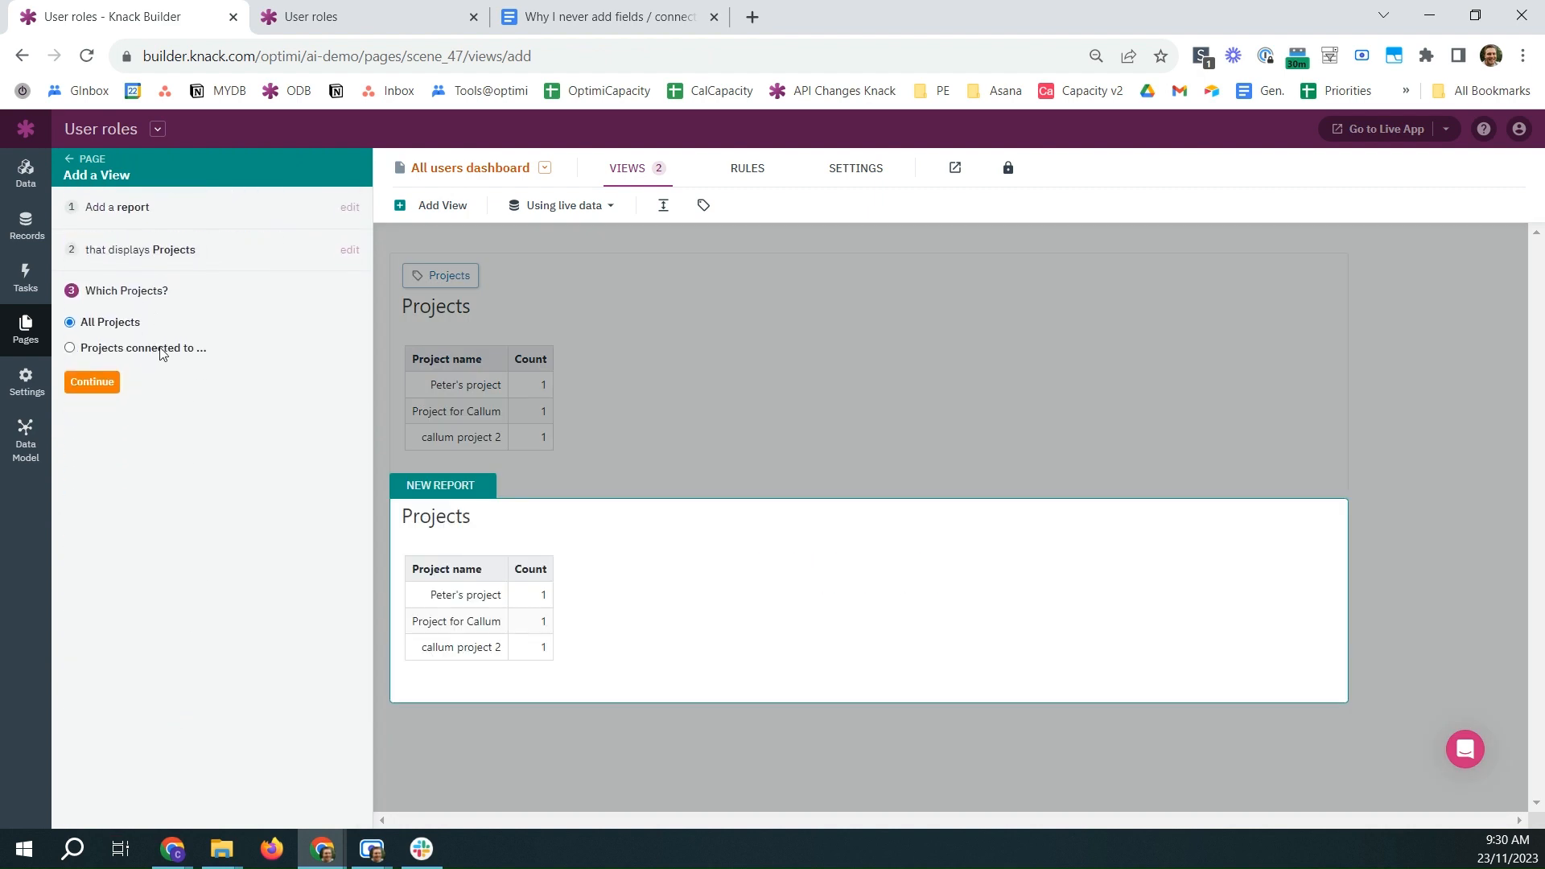
pyautogui.click(161, 346)
pyautogui.click(111, 380)
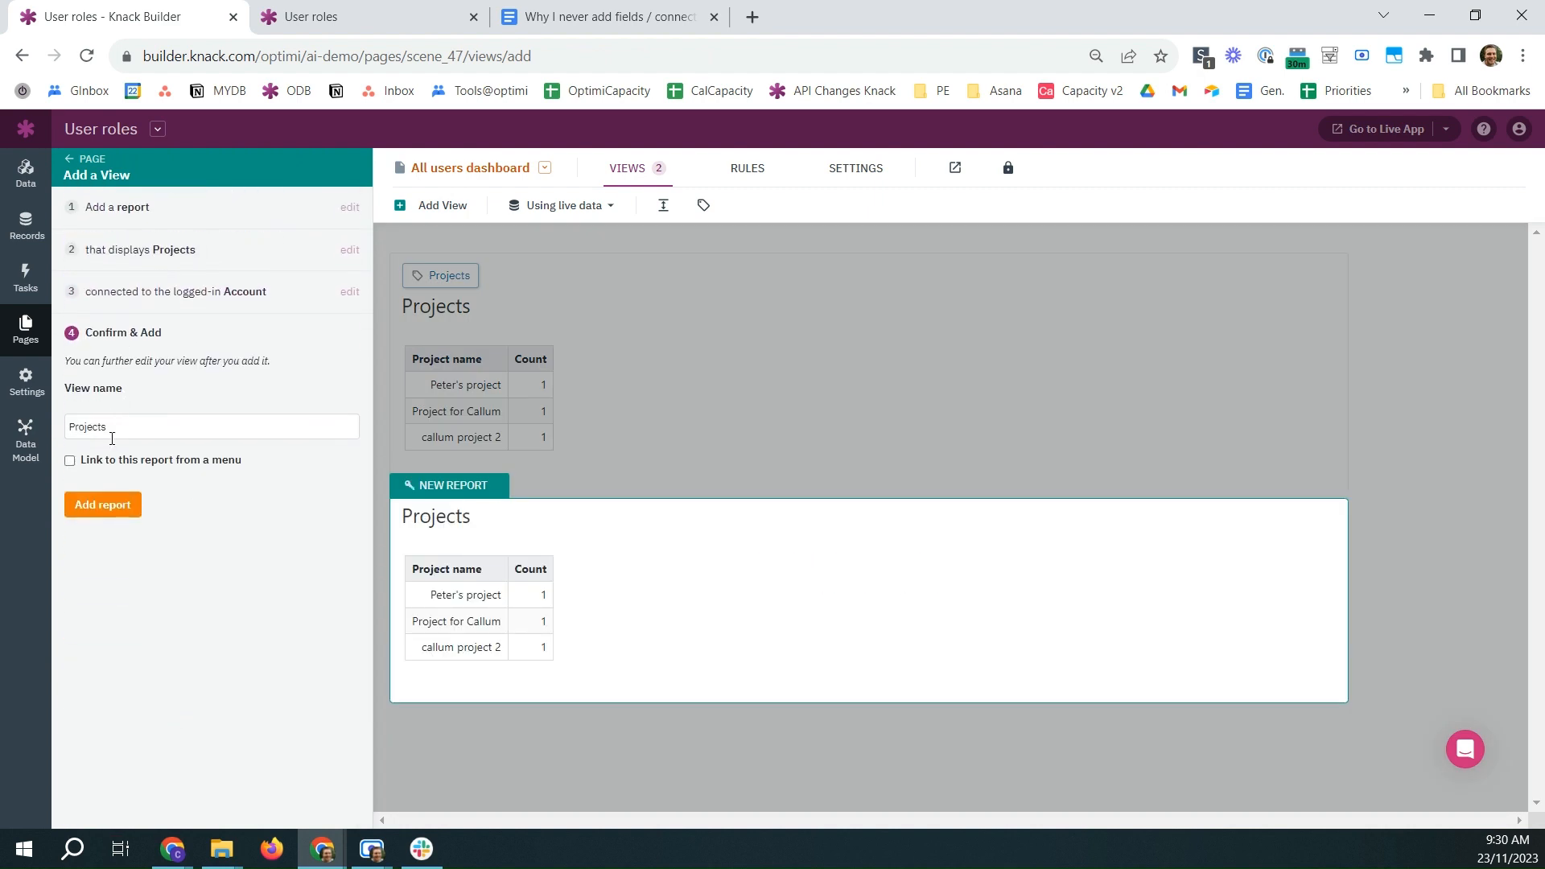
pyautogui.click(69, 426)
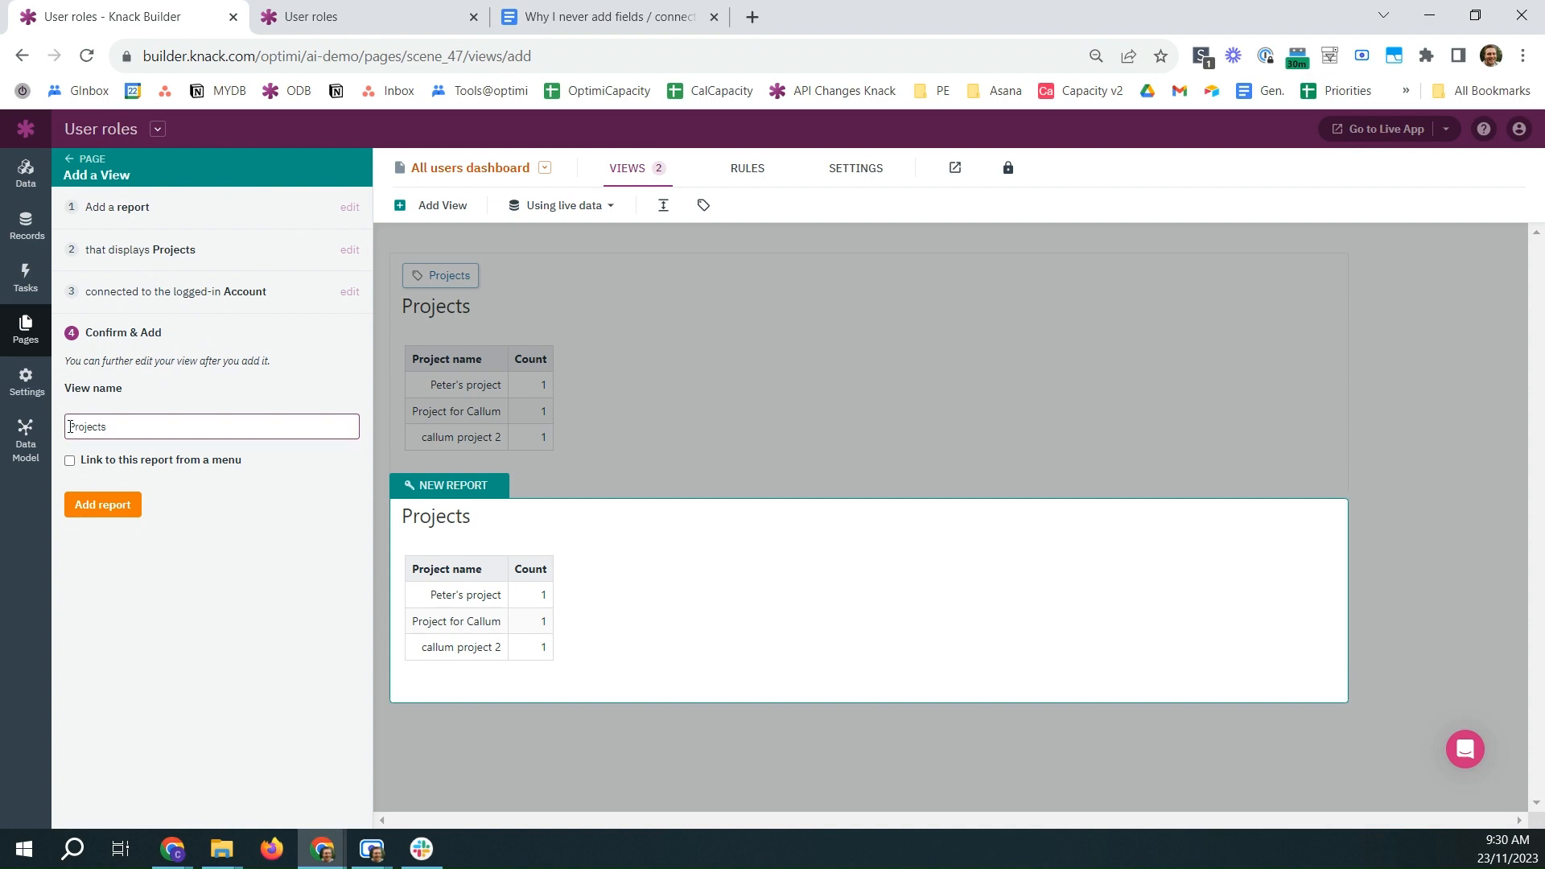
pyautogui.write('My')
pyautogui.click(111, 505)
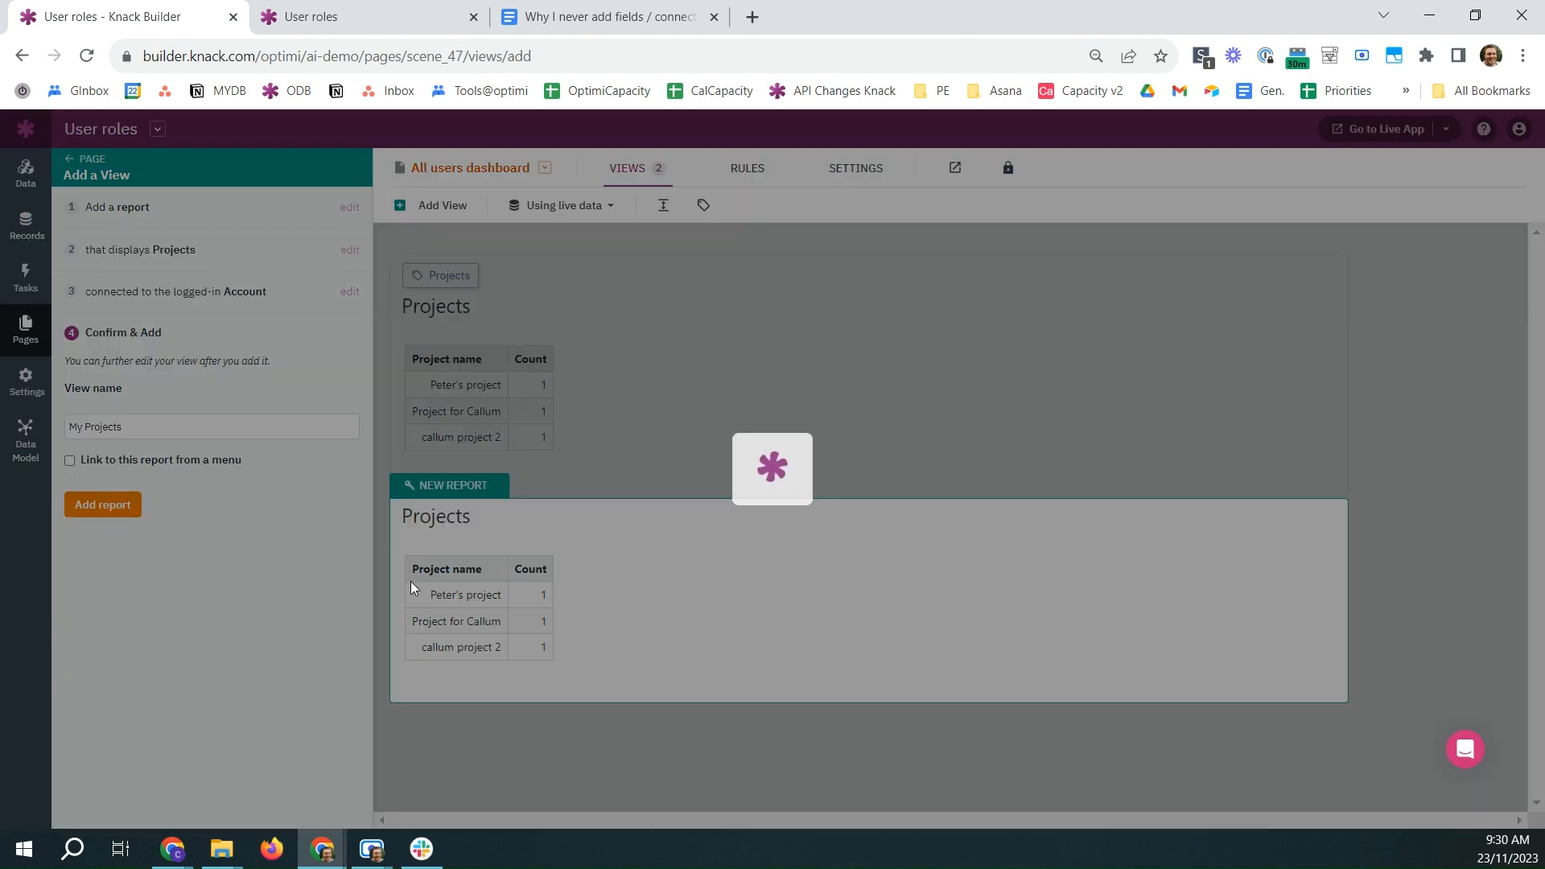
# - Set the new pivot table's title to "My Projects" and save the changes
pyautogui.scroll(-5, 194, 499)
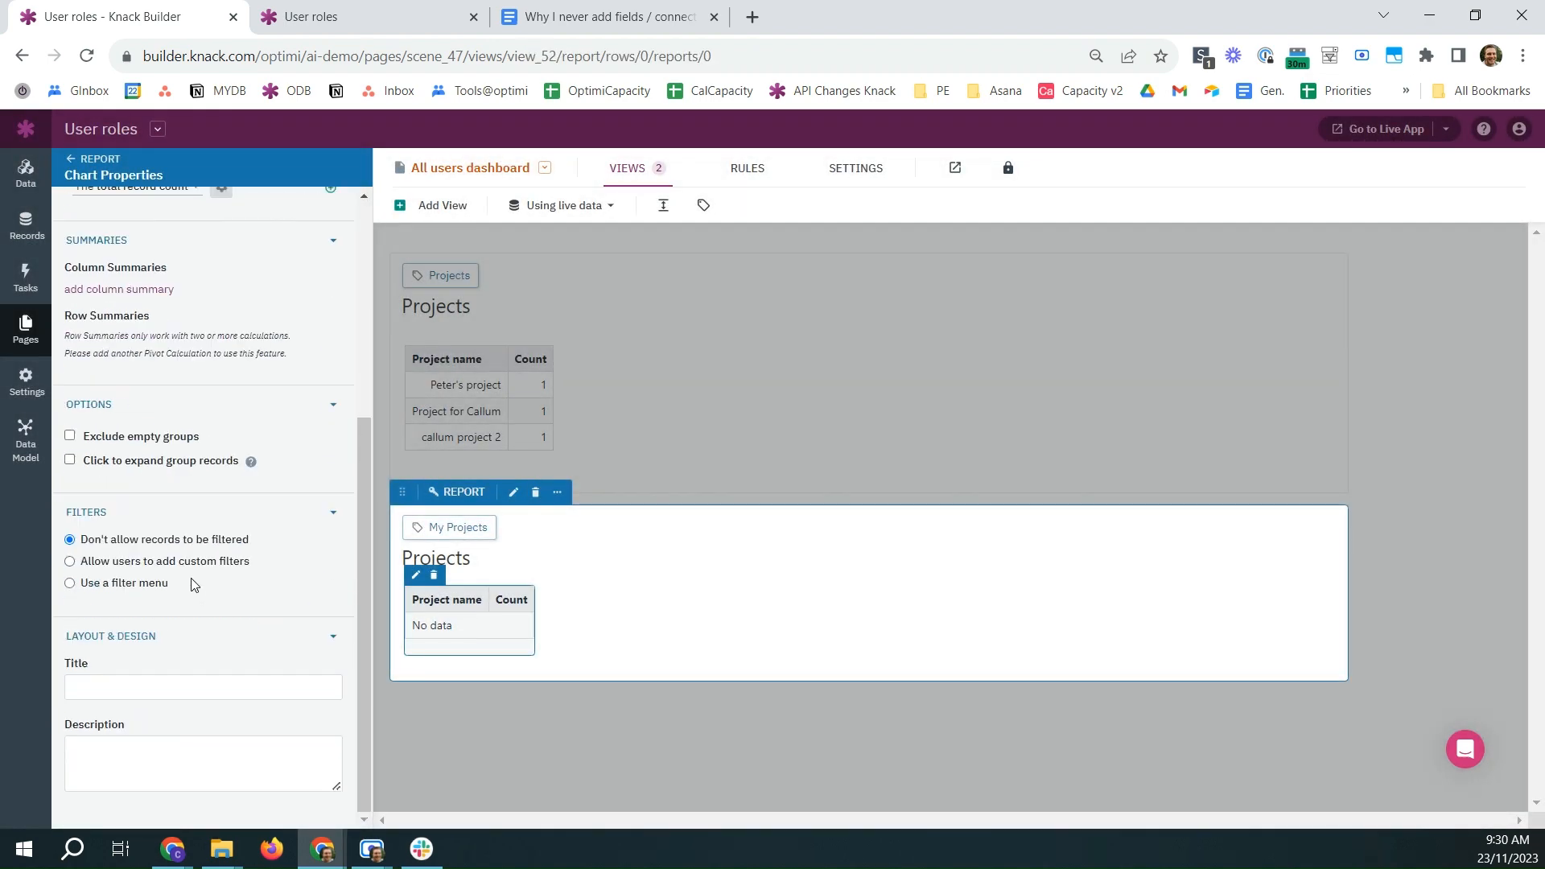
pyautogui.click(108, 689)
pyautogui.write('My Projects')
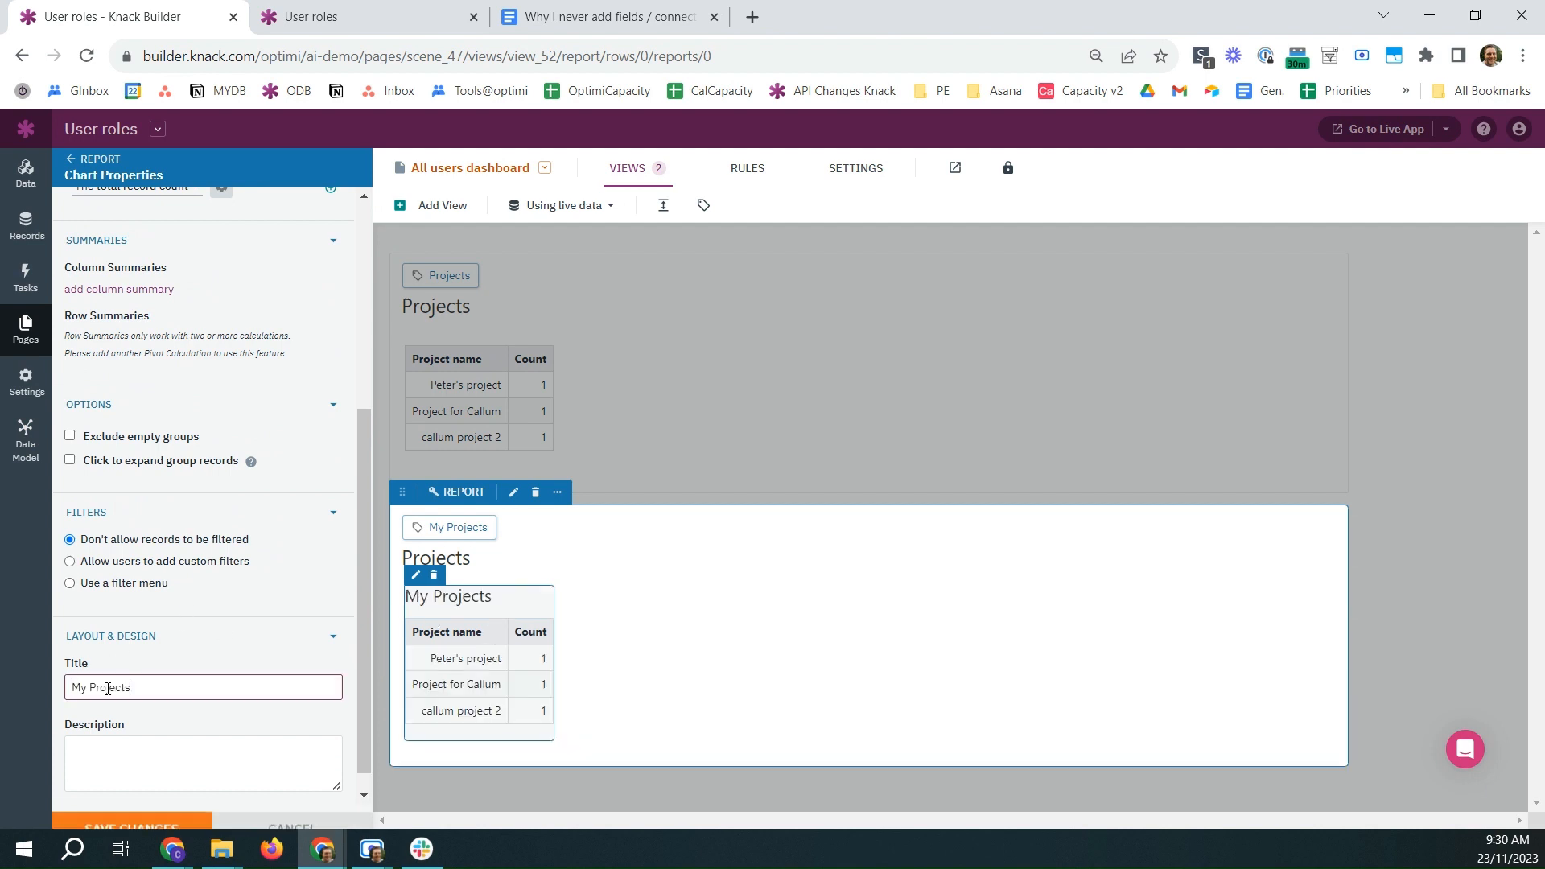
pyautogui.click(129, 816)
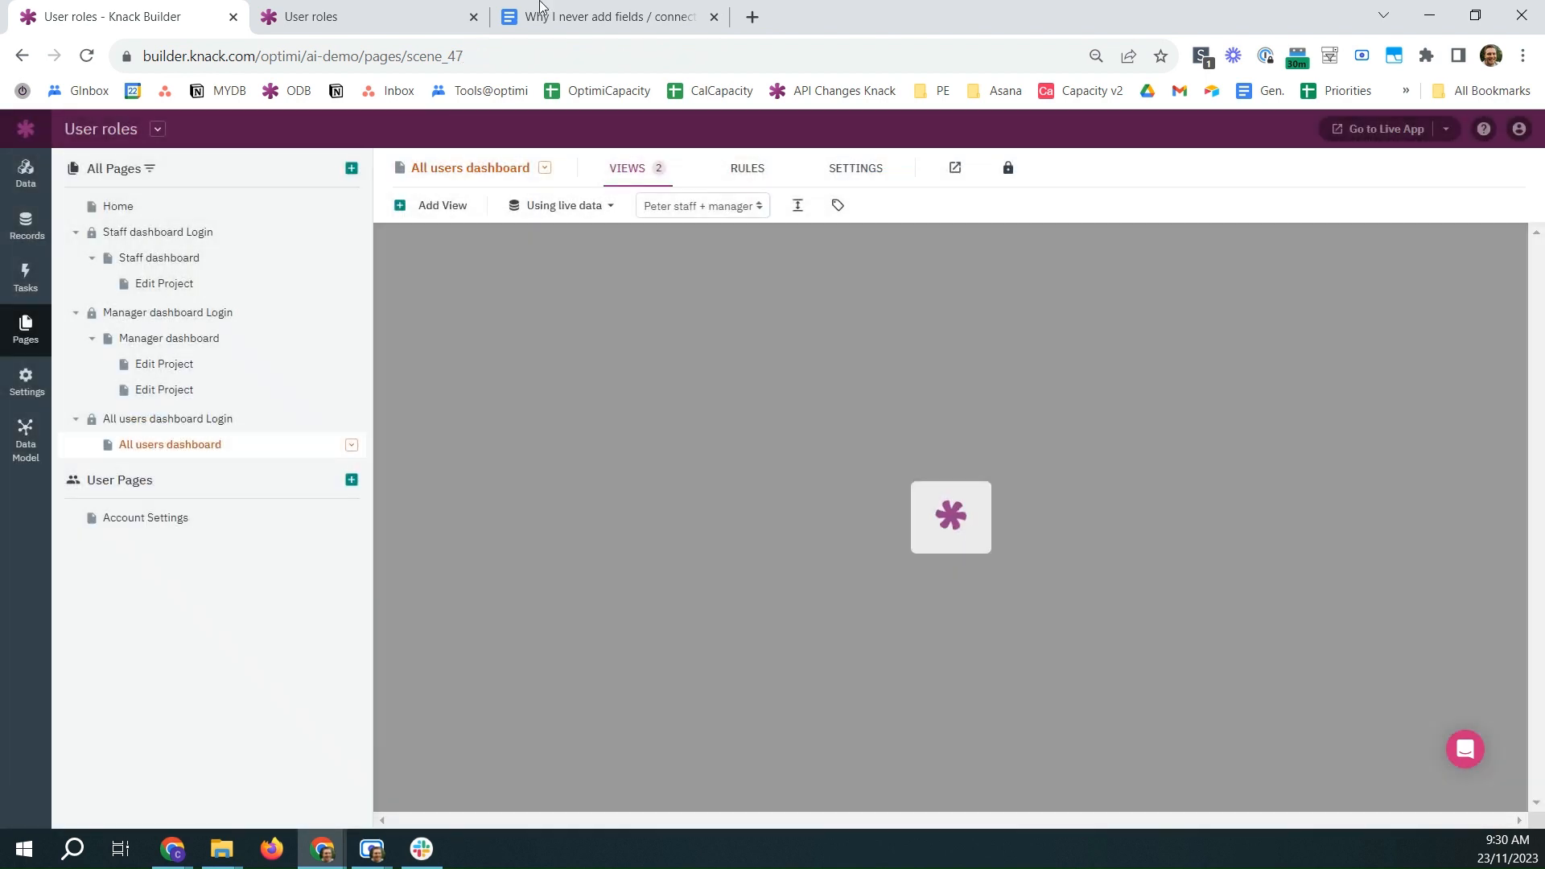
# - Switch to the Google Docs requirements document and remove the highlight from "View report: own projects"
pyautogui.click(541, 10)
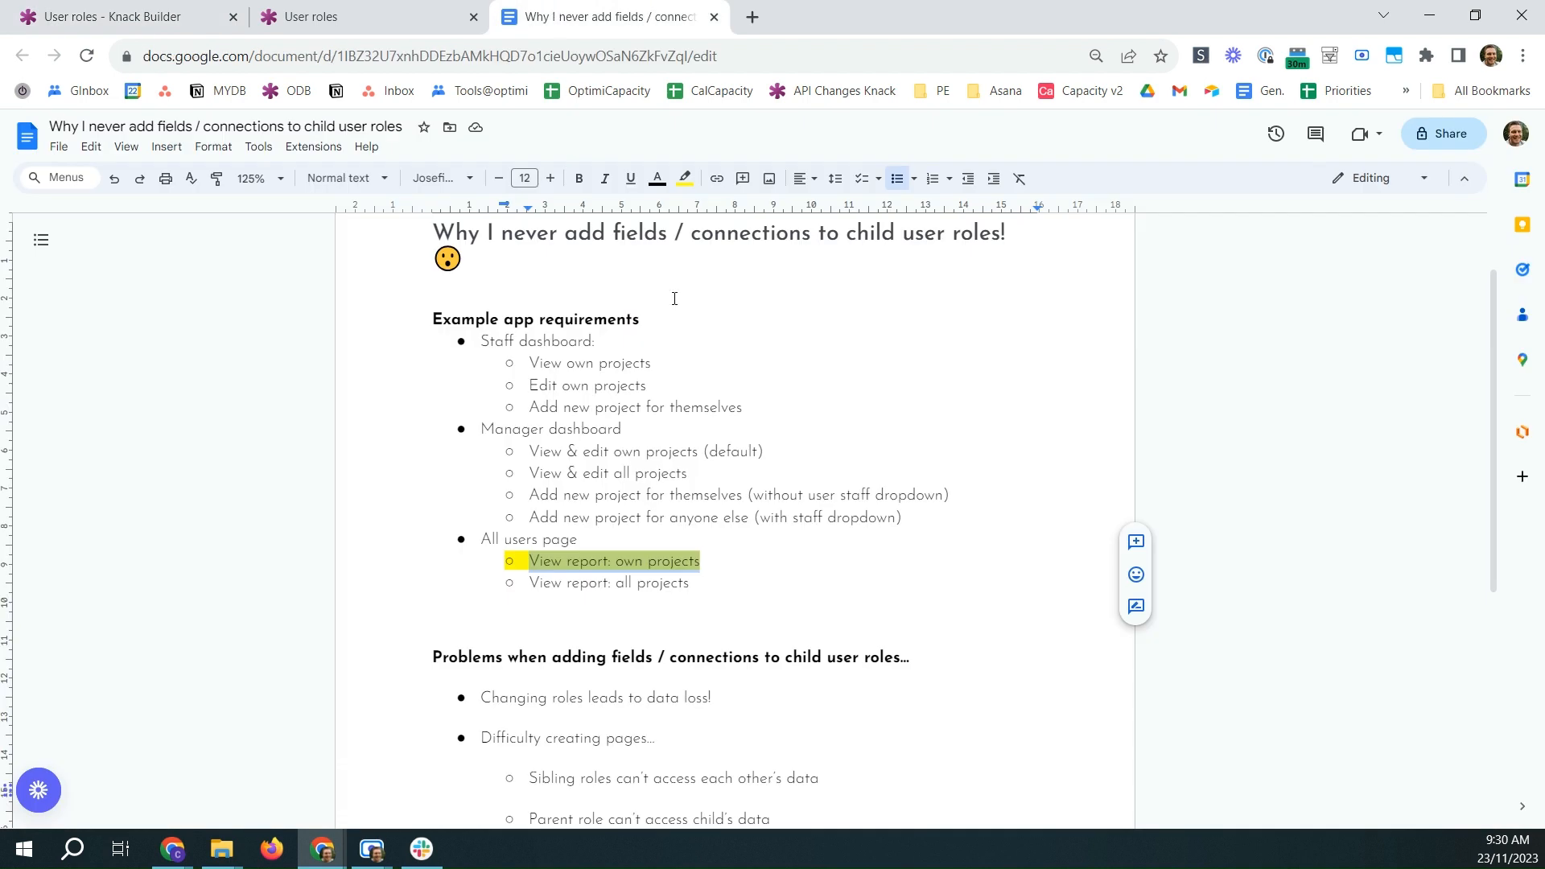
pyautogui.click(721, 575)
pyautogui.moveTo(717, 565); pyautogui.dragTo(529, 563)
pyautogui.click(681, 178)
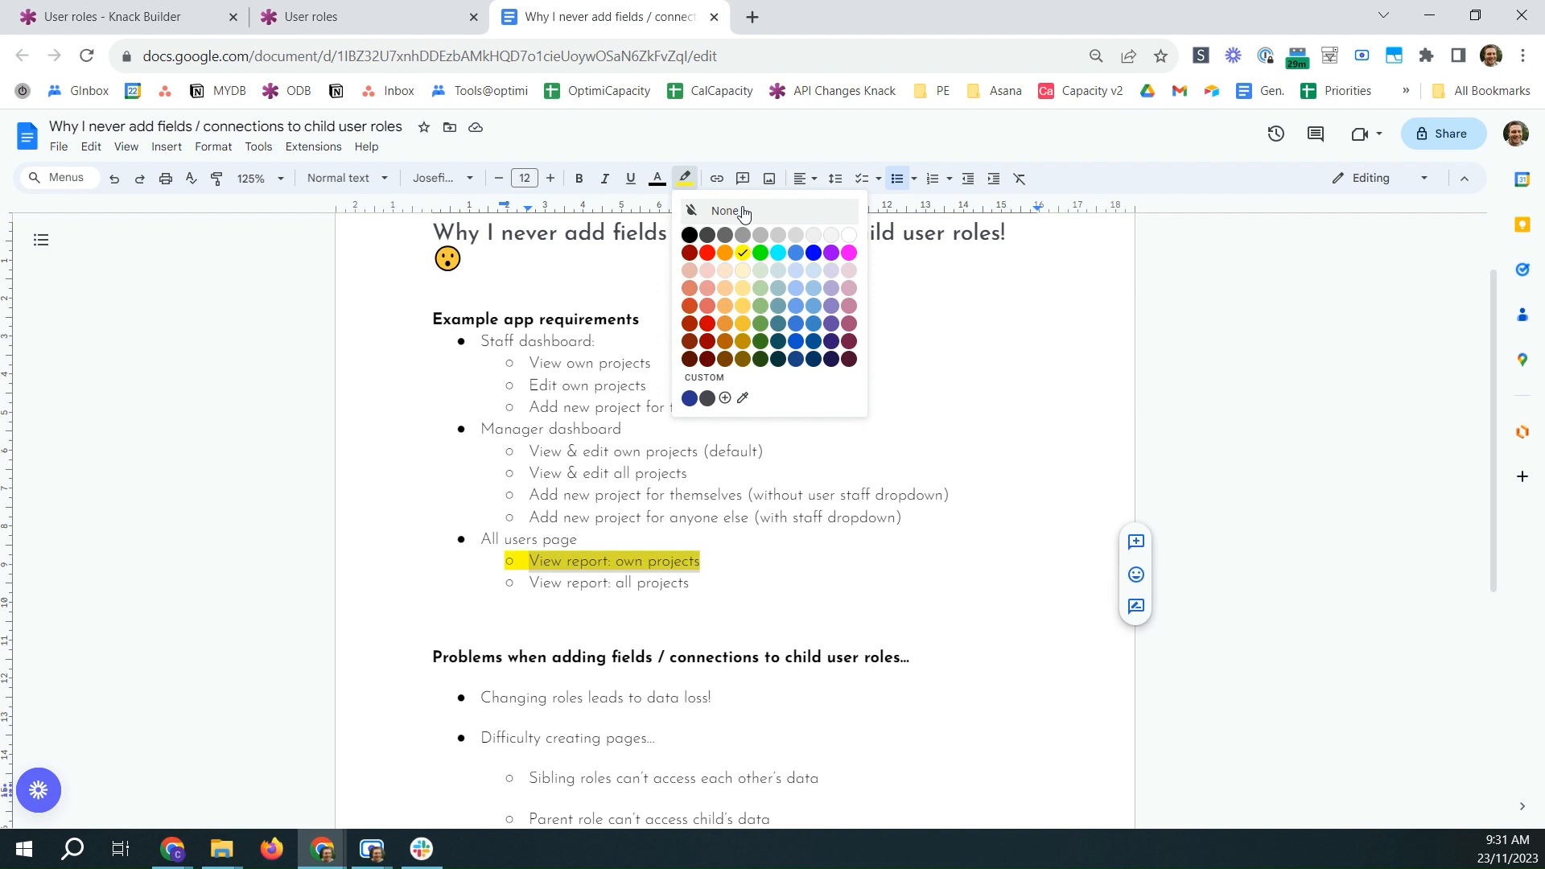
pyautogui.click(742, 211)
pyautogui.click(643, 494)
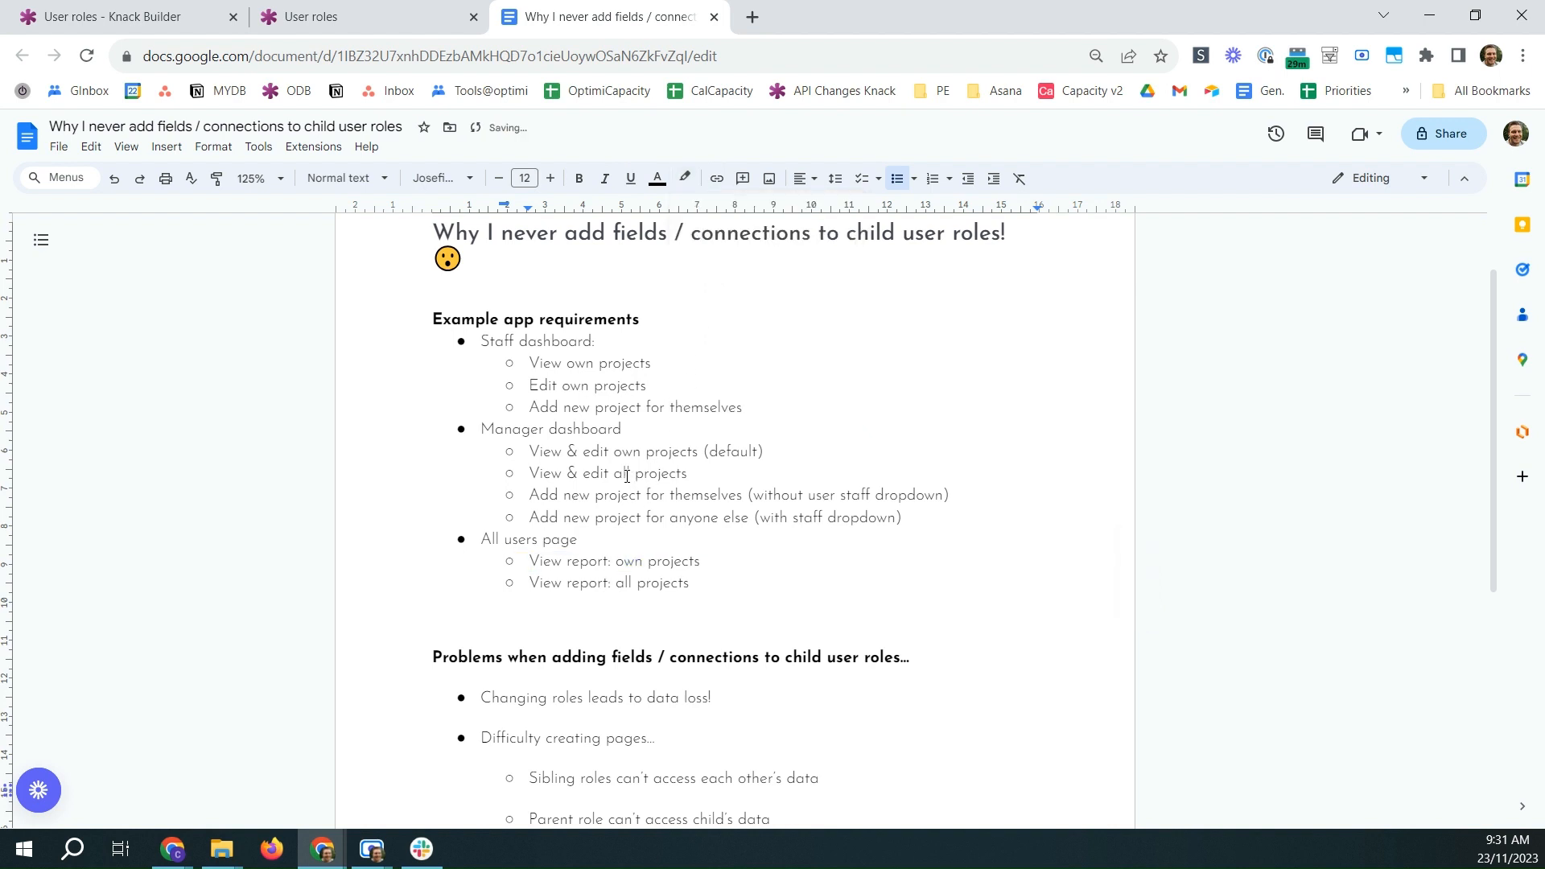
# - Review the "Difficulty creating pages" problem and its two sub-points about sibling and parent roles in the document
pyautogui.scroll(-3, 646, 466)
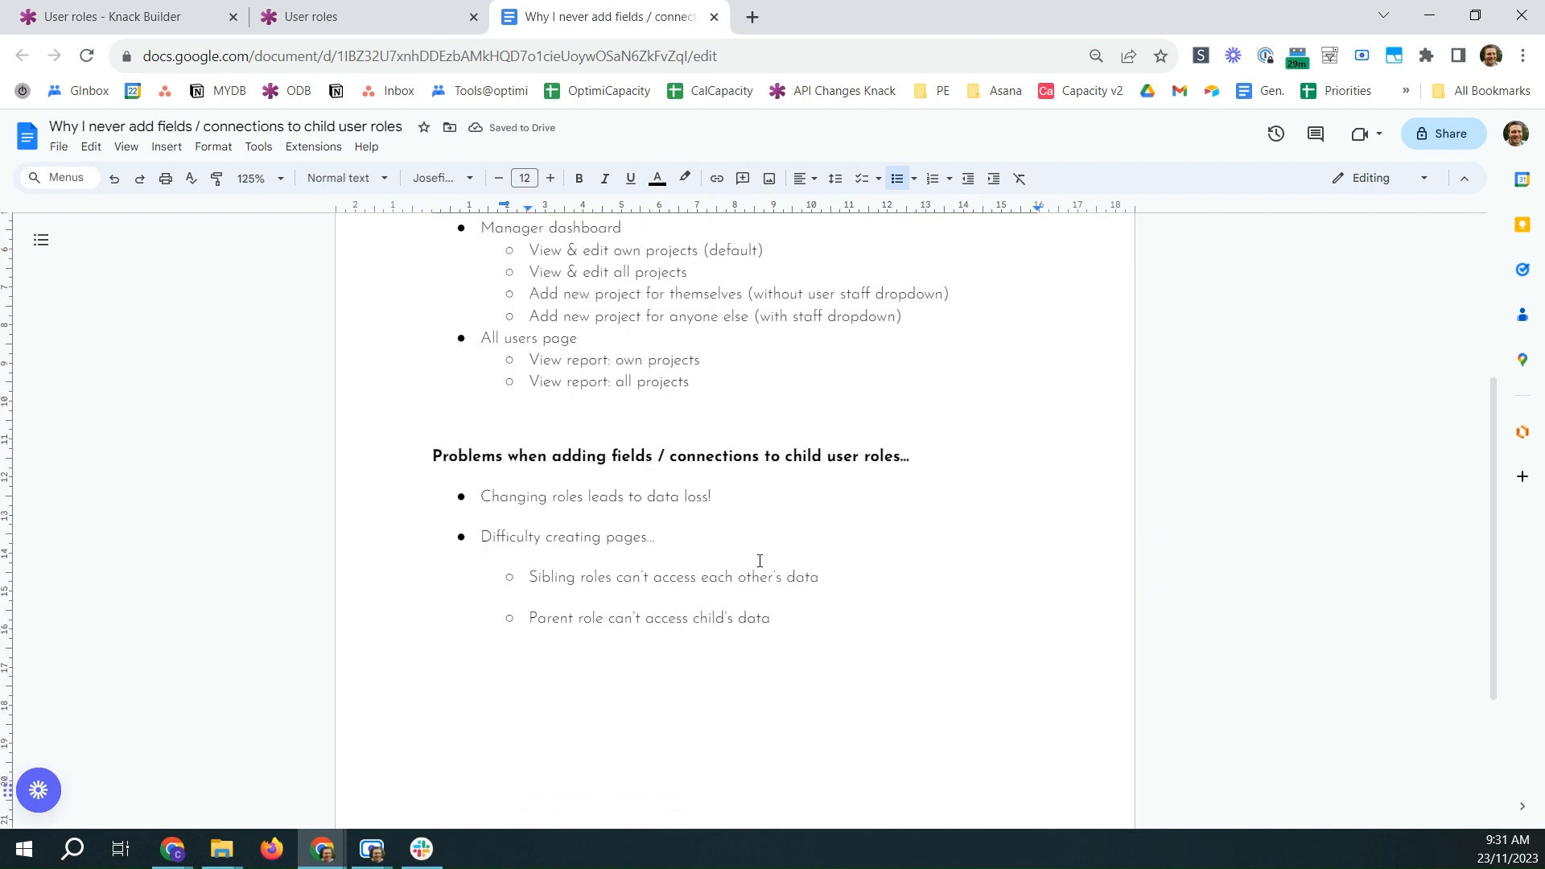
pyautogui.moveTo(775, 628); pyautogui.dragTo(537, 524)
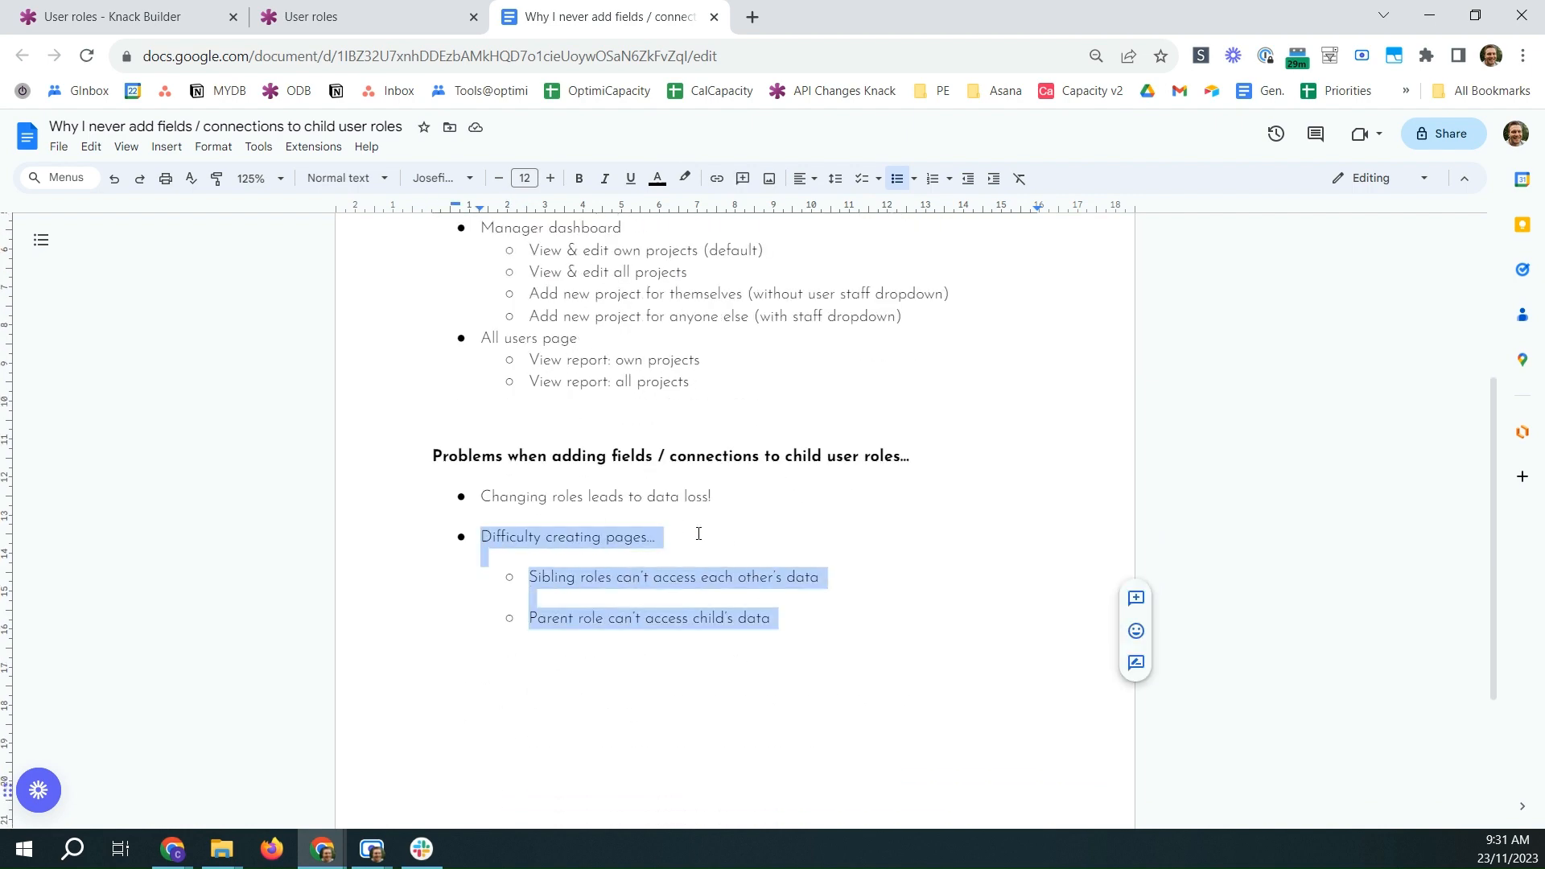
pyautogui.click(730, 507)
# - Switch to the Knack Builder and set the manager account's Job title to CEO in the Accounts records
pyautogui.click(112, 16)
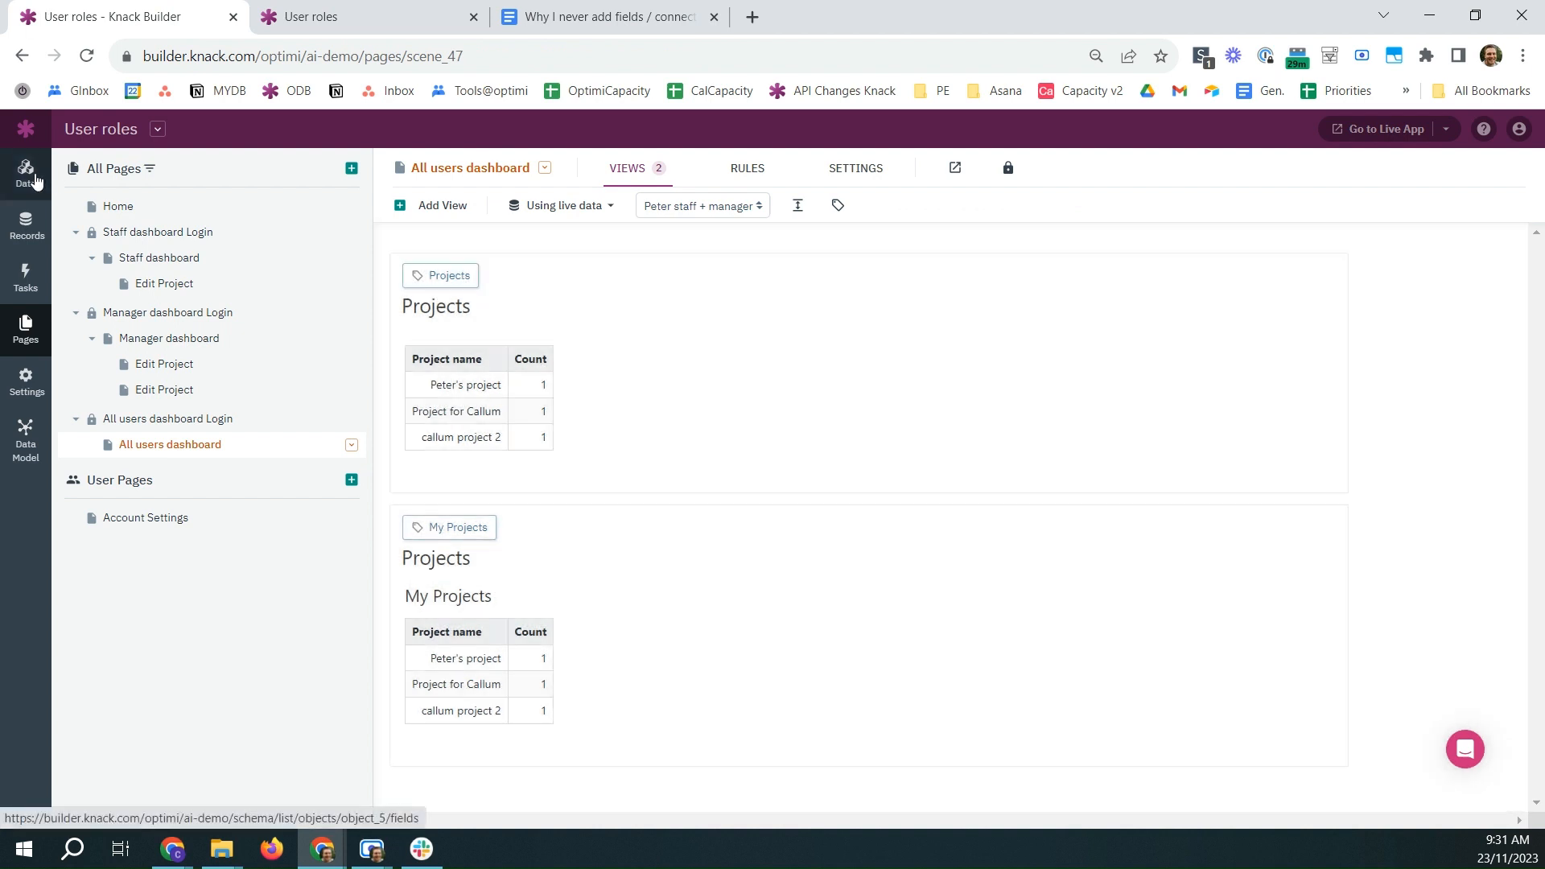
pyautogui.click(36, 181)
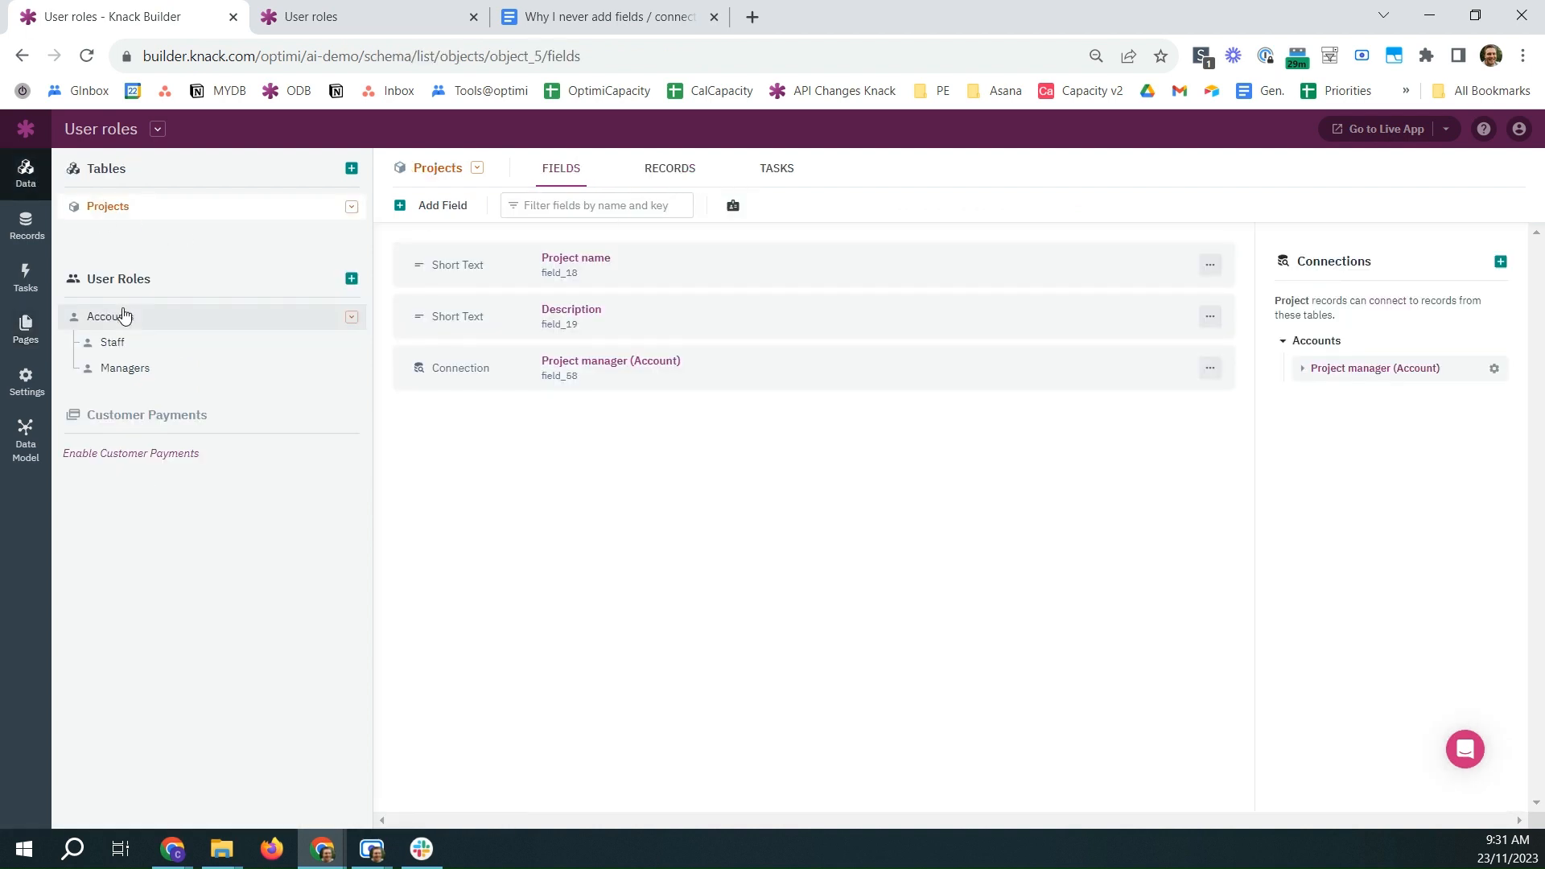
pyautogui.click(121, 314)
pyautogui.click(670, 169)
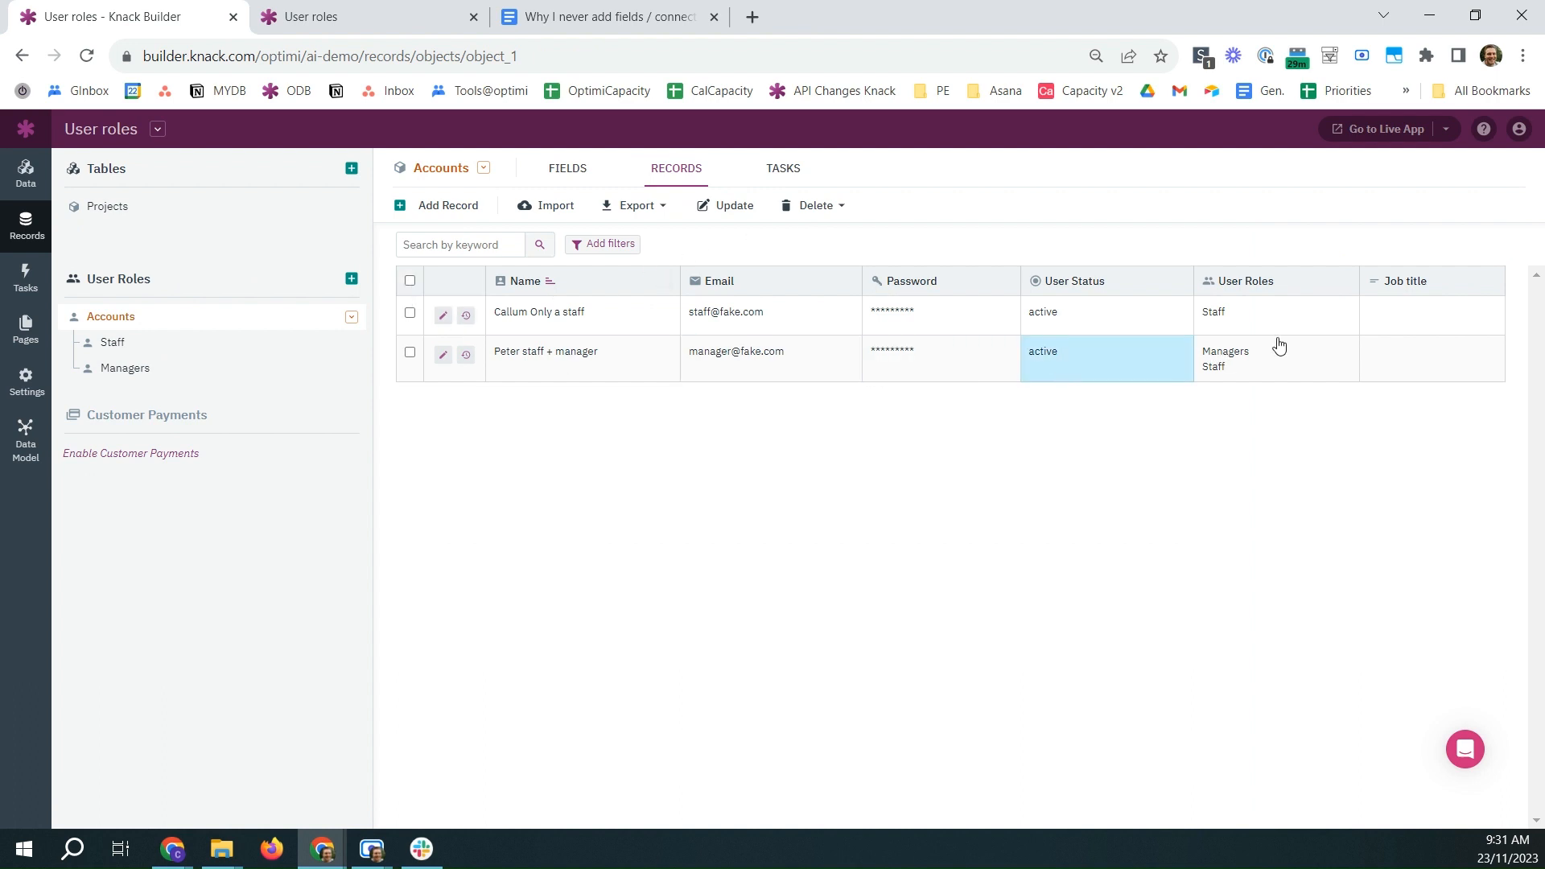
pyautogui.click(1432, 355)
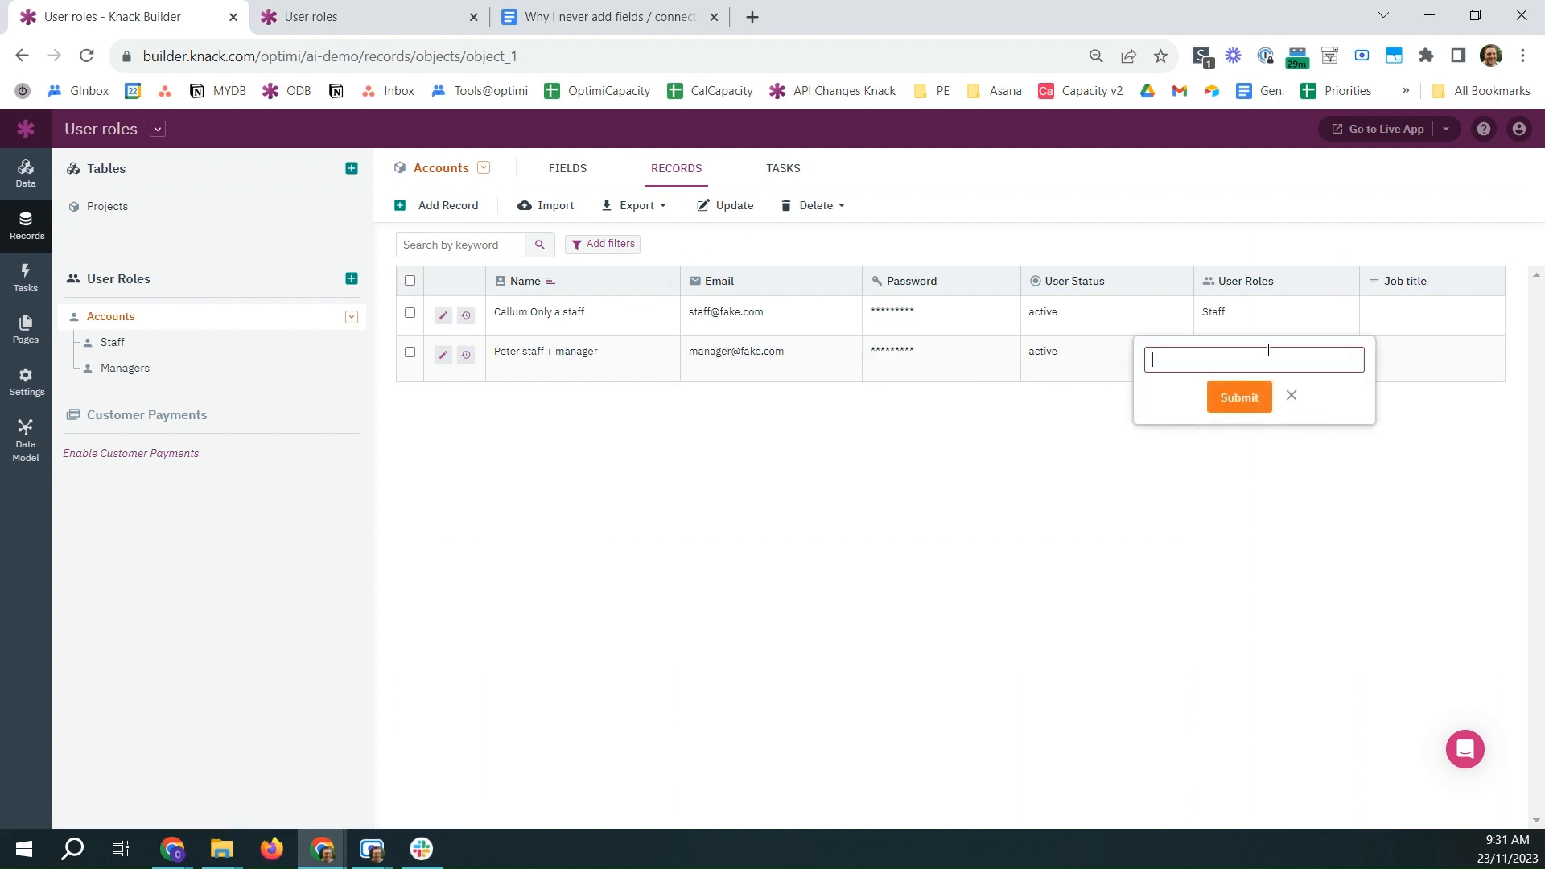
pyautogui.click(1238, 398)
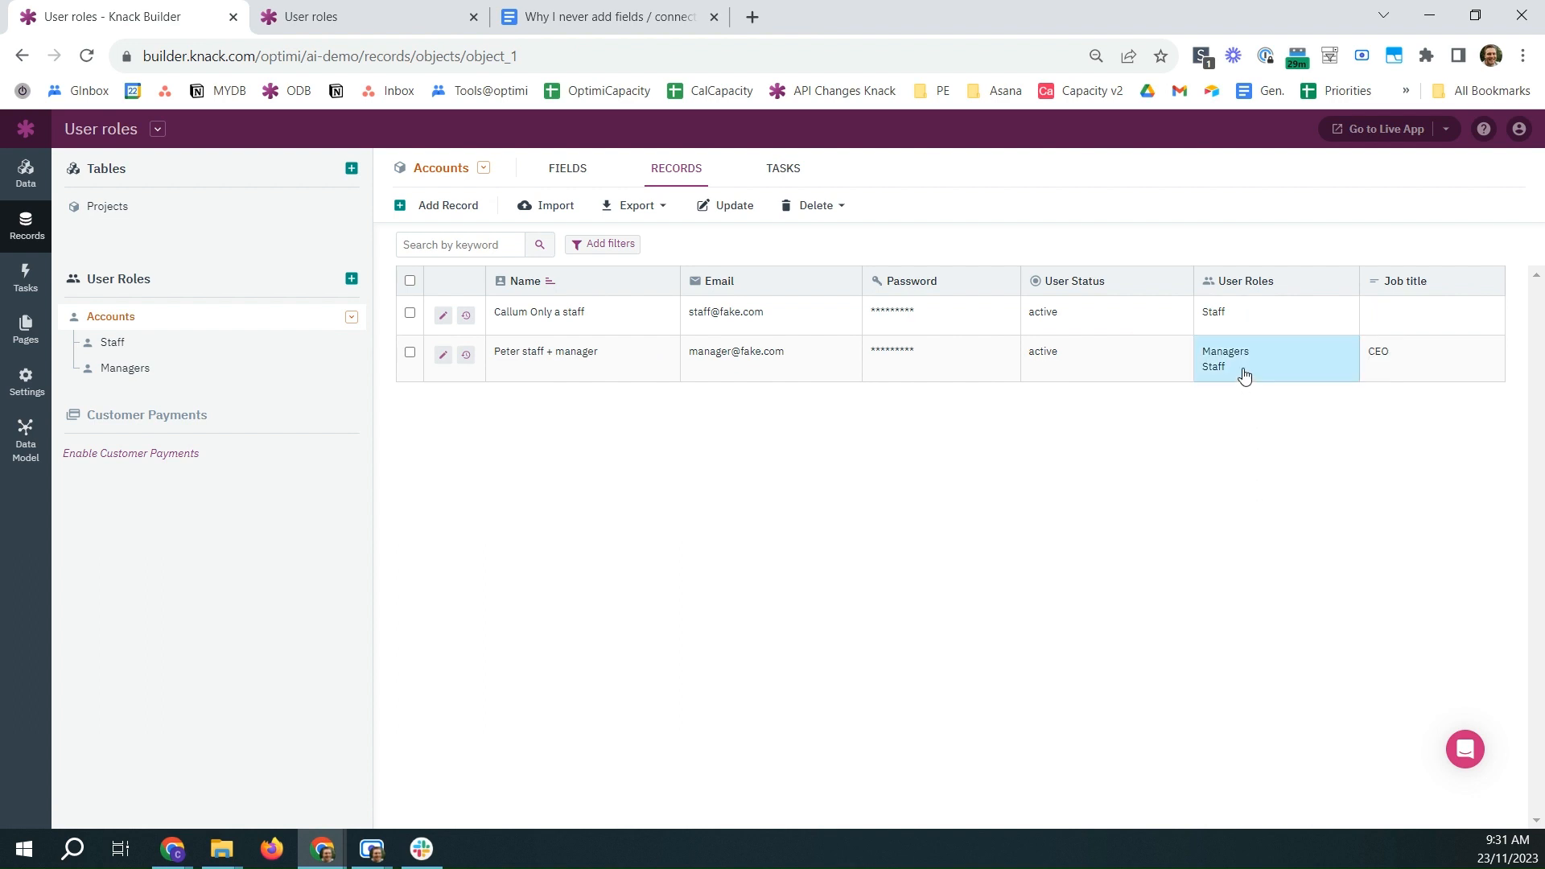
# - Remove the Staff and Managers user roles from the manager account and check the records of both roles
pyautogui.click(1244, 376)
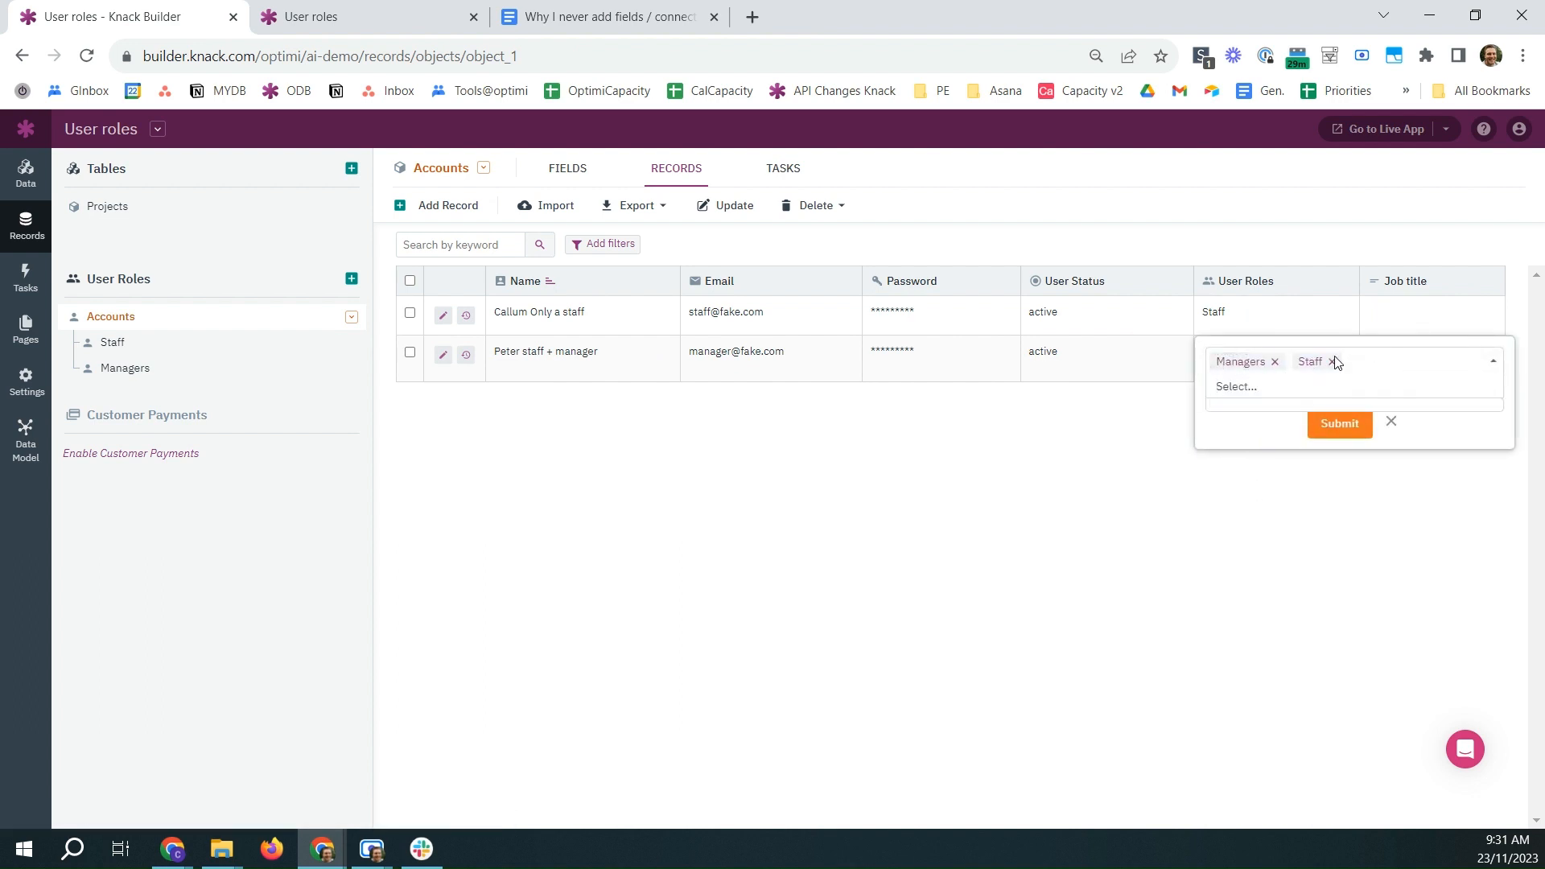
pyautogui.click(1335, 363)
pyautogui.click(1277, 363)
pyautogui.click(1302, 400)
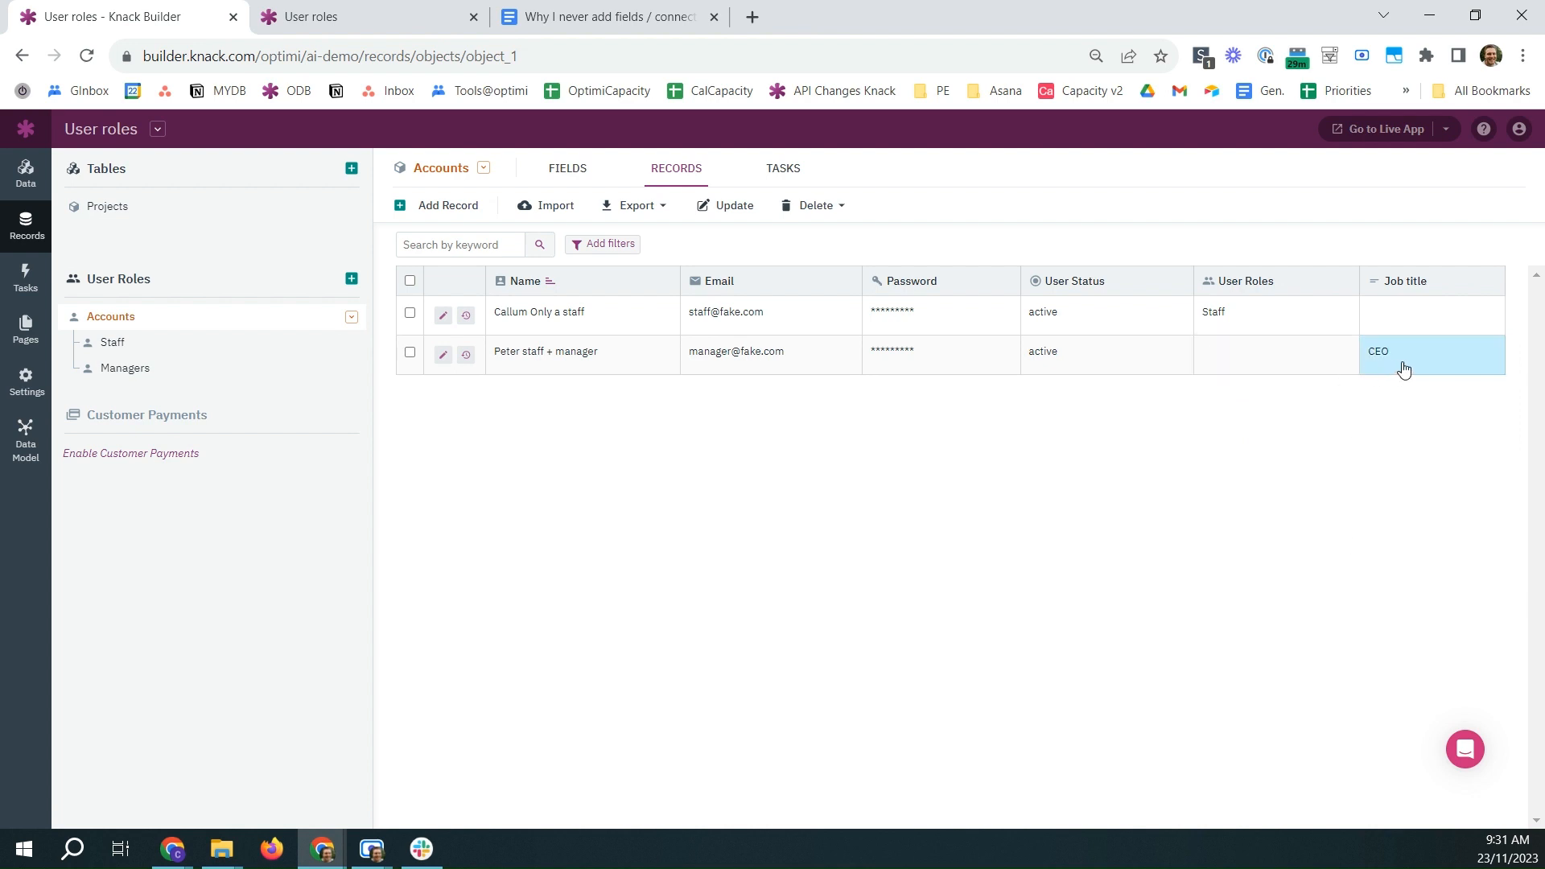
pyautogui.click(150, 343)
pyautogui.click(141, 372)
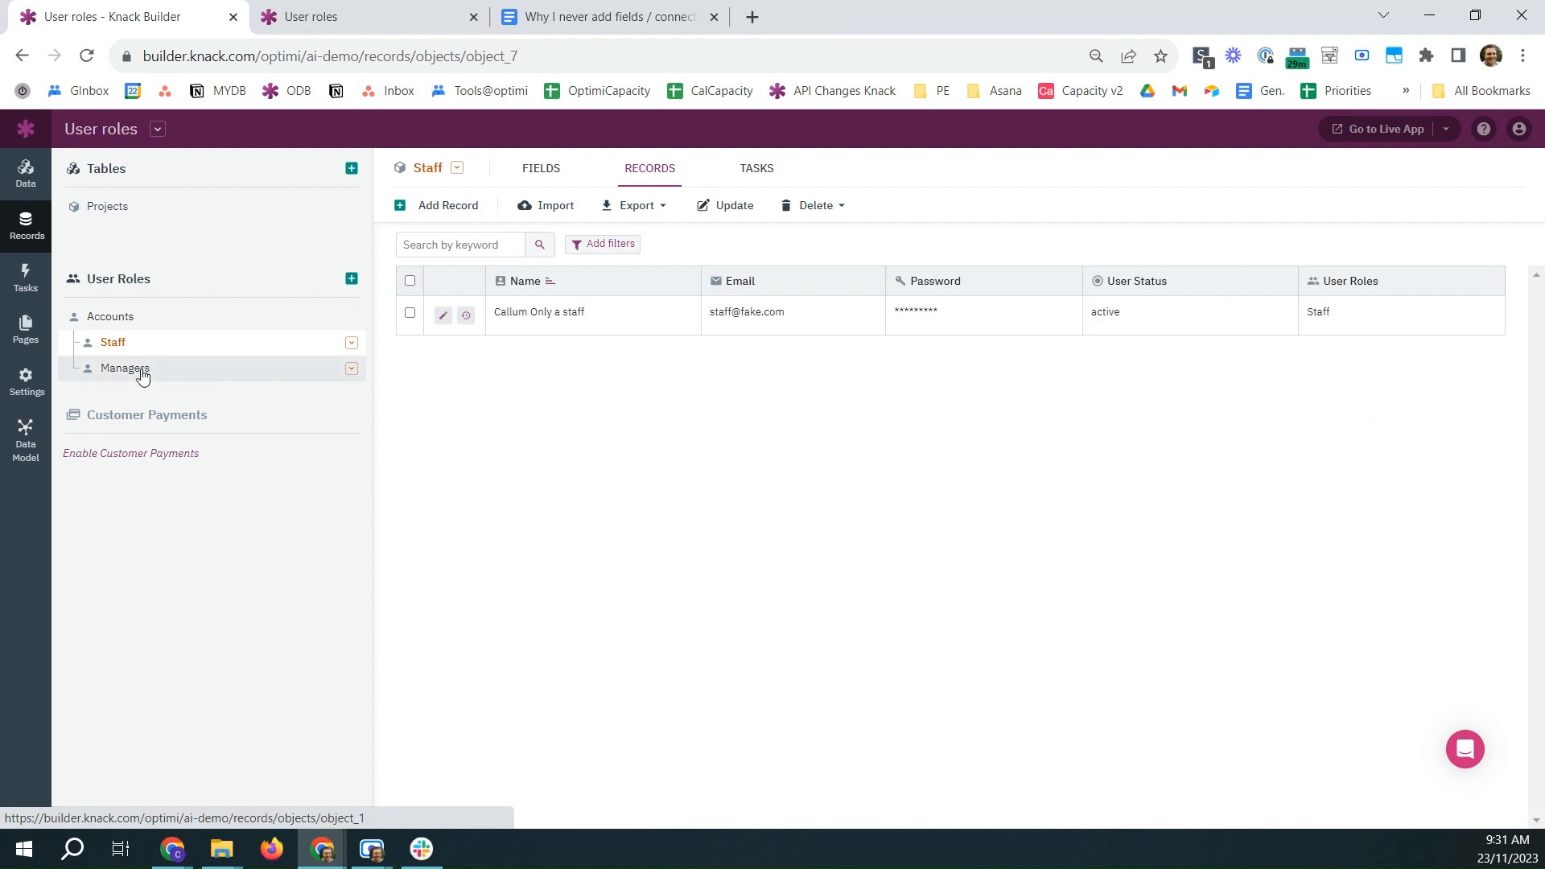
# - Reassign the Staff and Managers user roles to the manager account in the Accounts records
pyautogui.click(105, 317)
pyautogui.click(1283, 358)
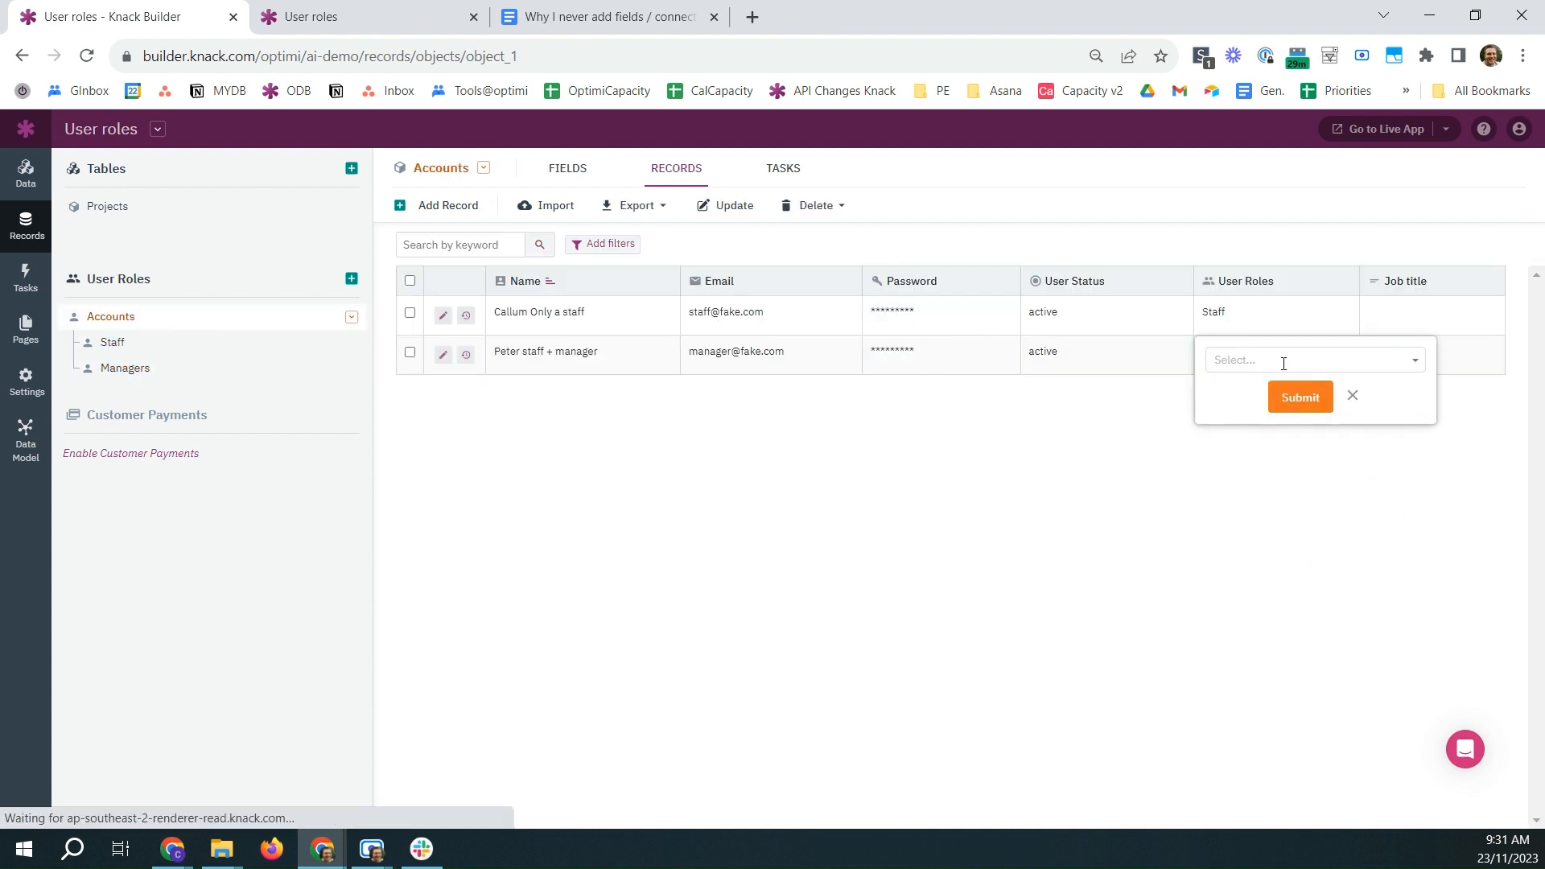
pyautogui.click(1232, 387)
pyautogui.click(1303, 364)
pyautogui.click(1248, 409)
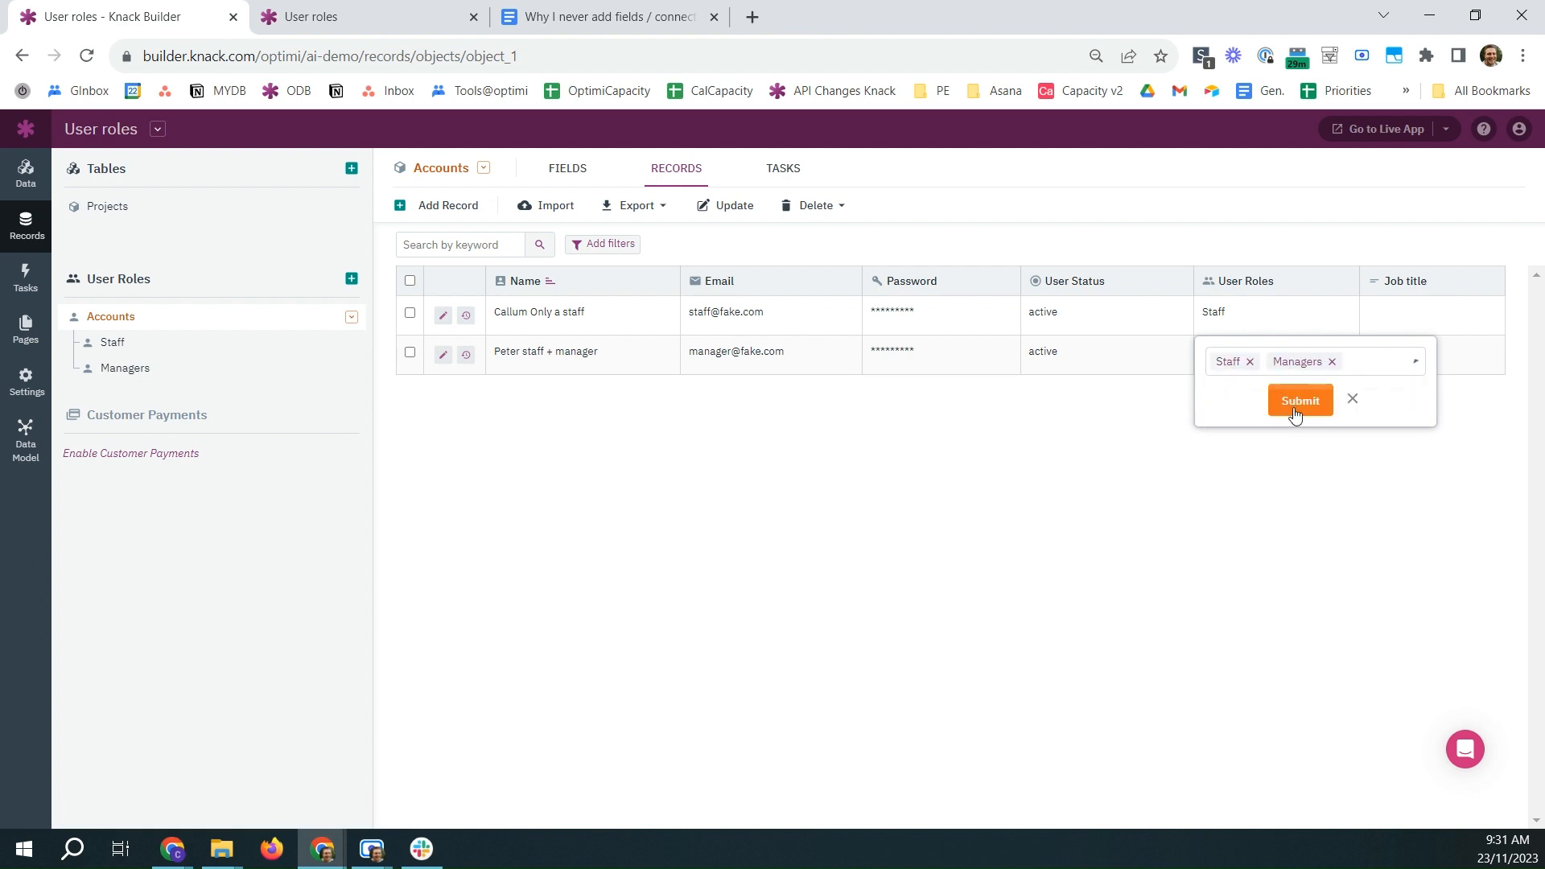
pyautogui.click(1301, 400)
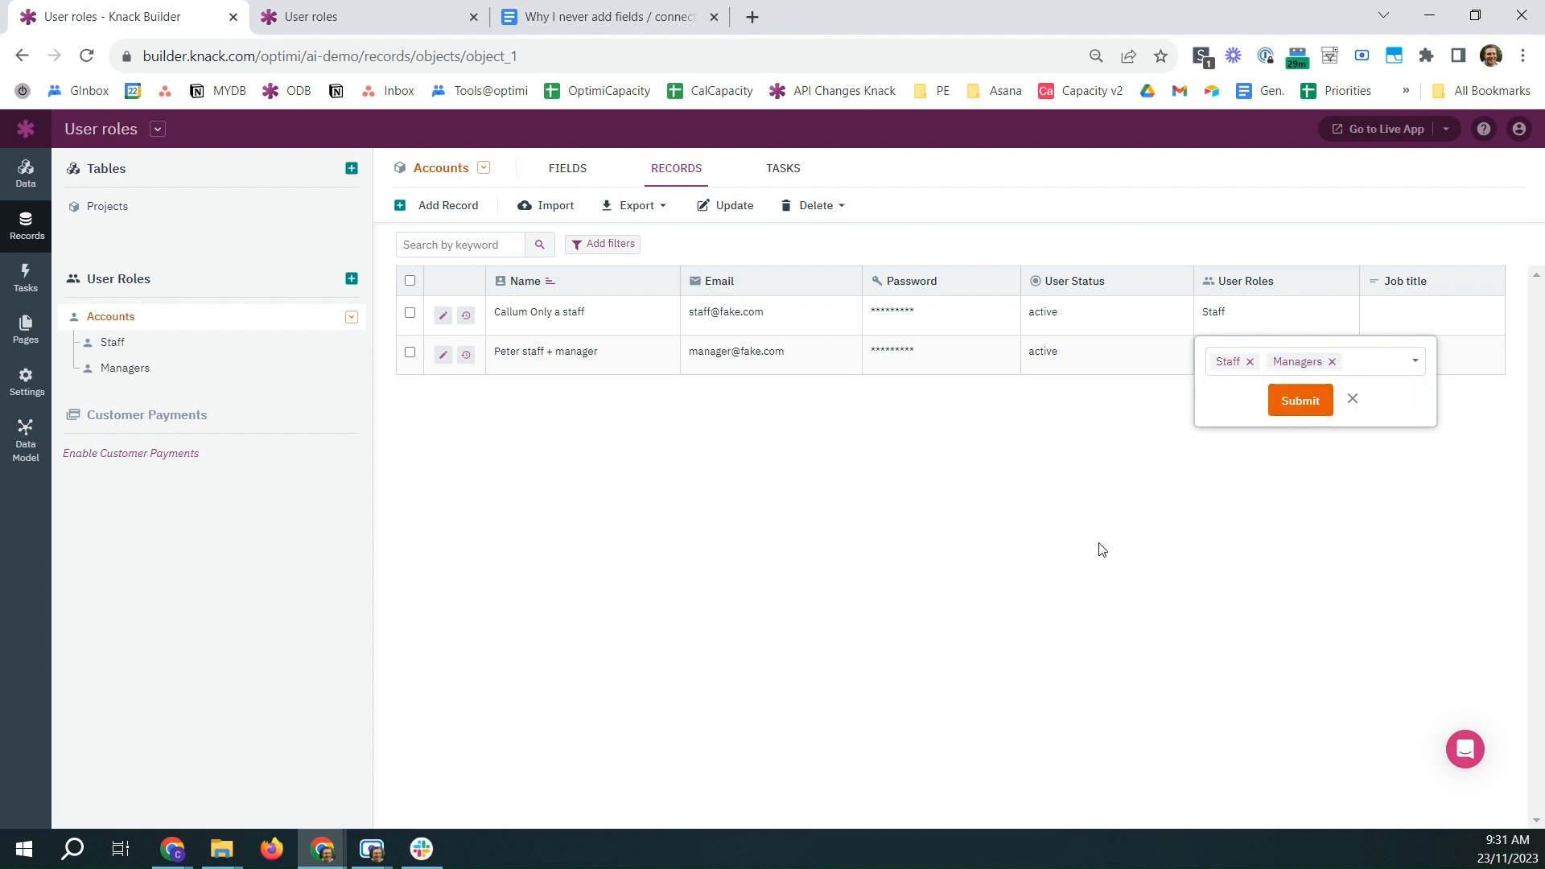
# - Review the "Changing roles leads to data loss!" point in the document, and view the Accounts fields in the Knack Builder
pyautogui.click(566, 172)
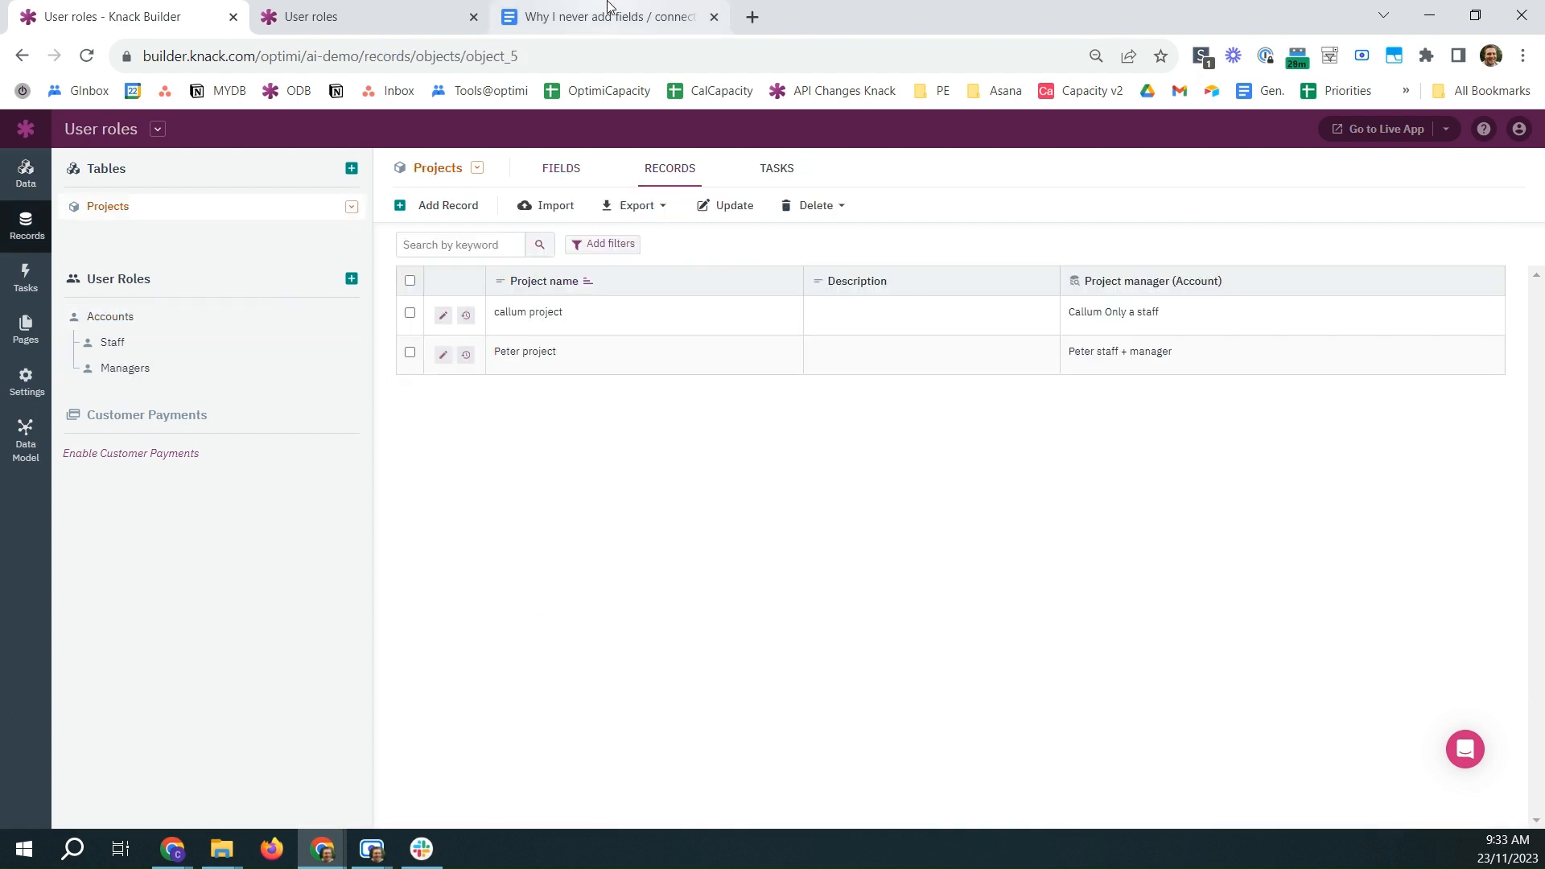
pyautogui.click(614, 16)
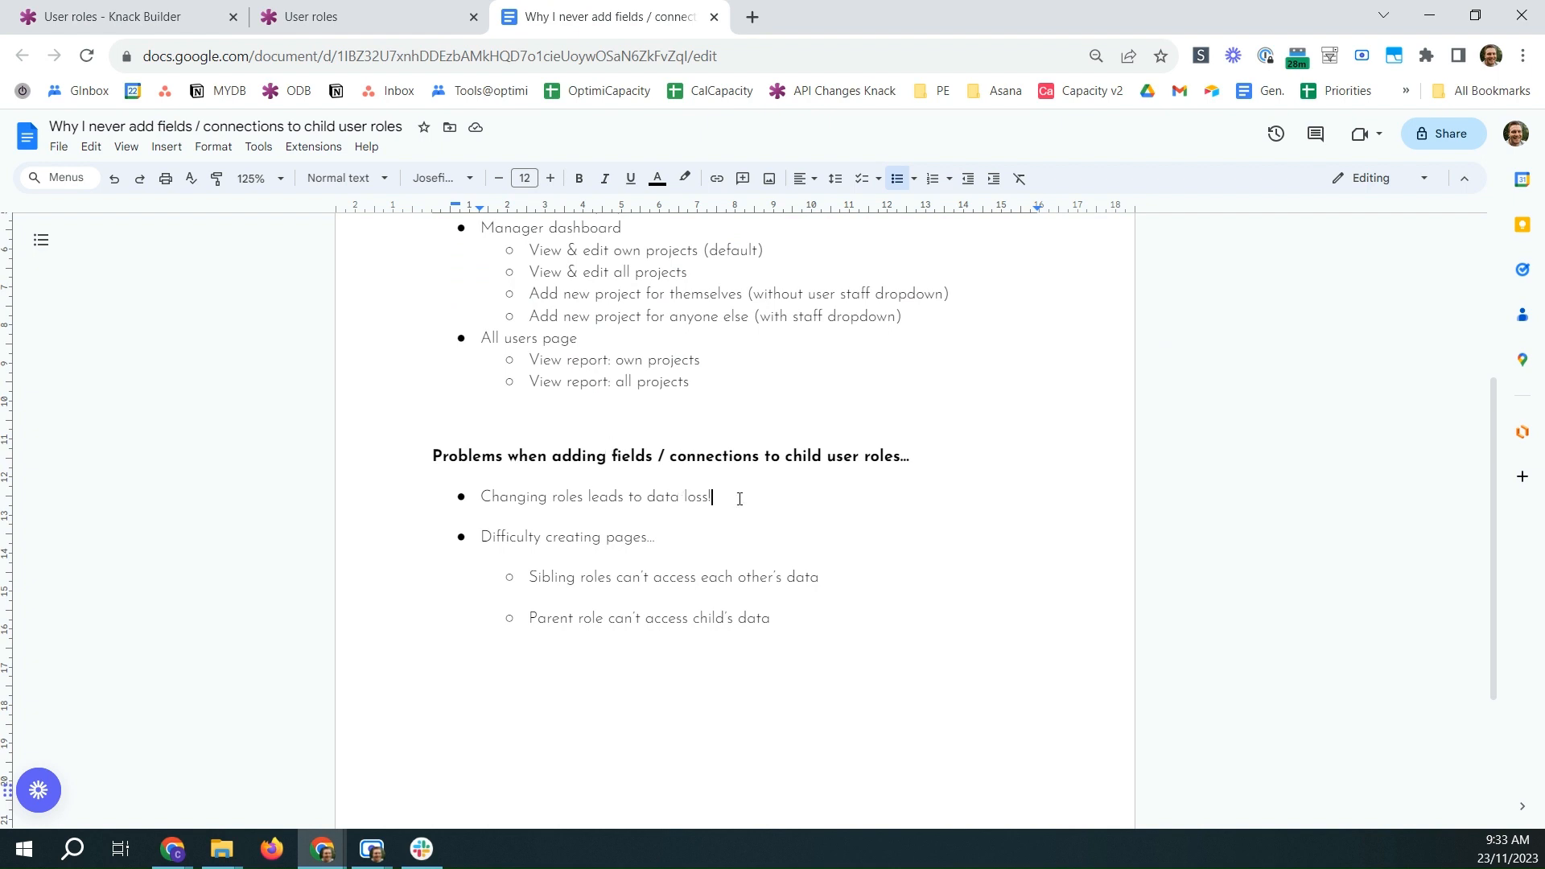
pyautogui.moveTo(740, 499); pyautogui.dragTo(478, 492)
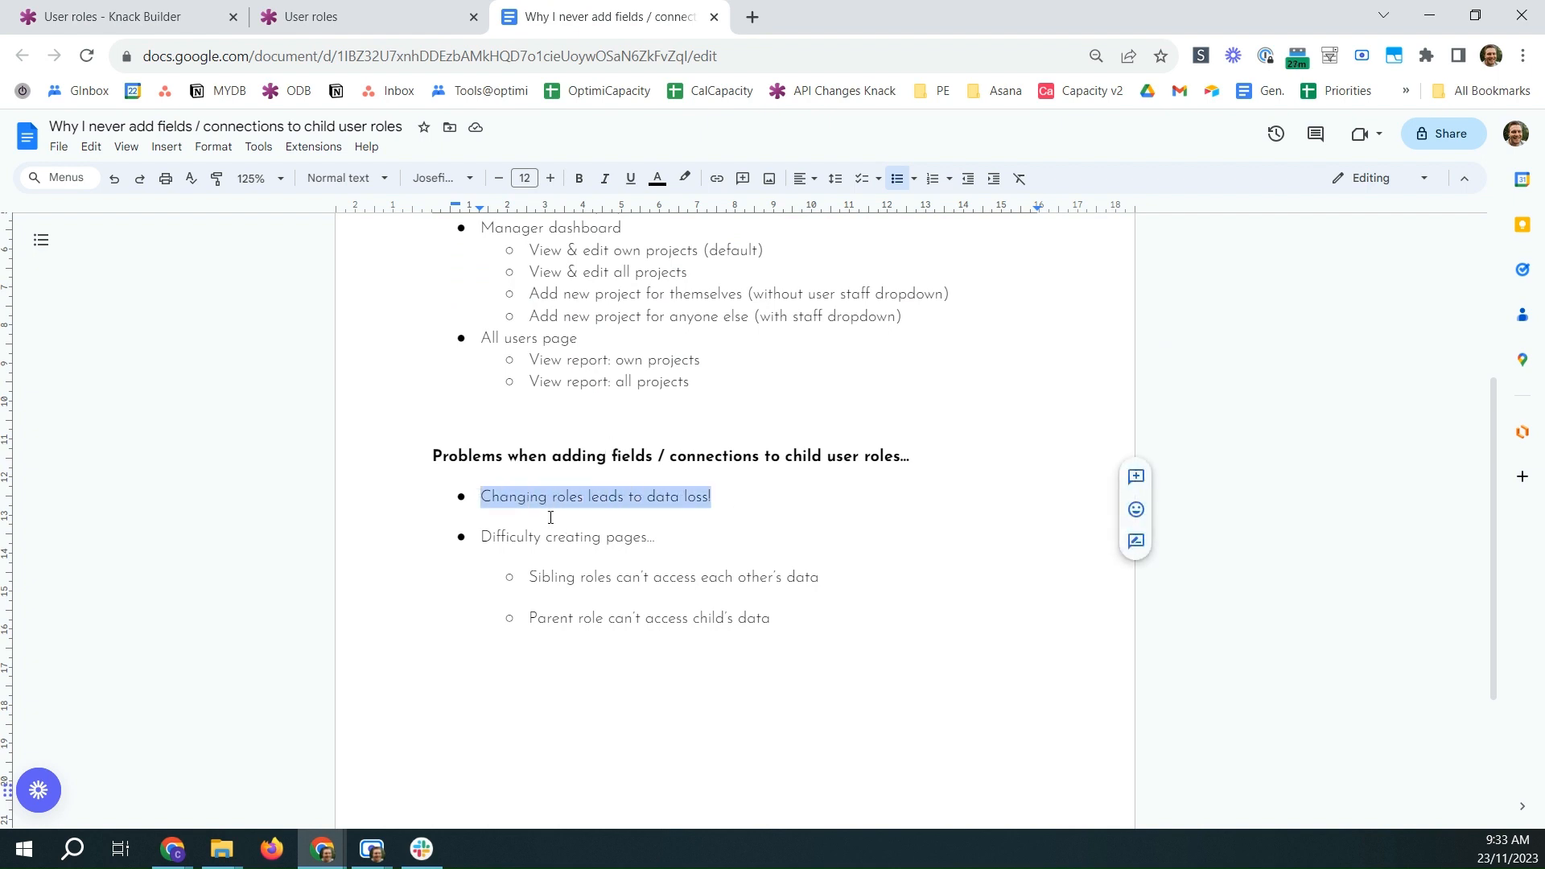
pyautogui.click(72, 14)
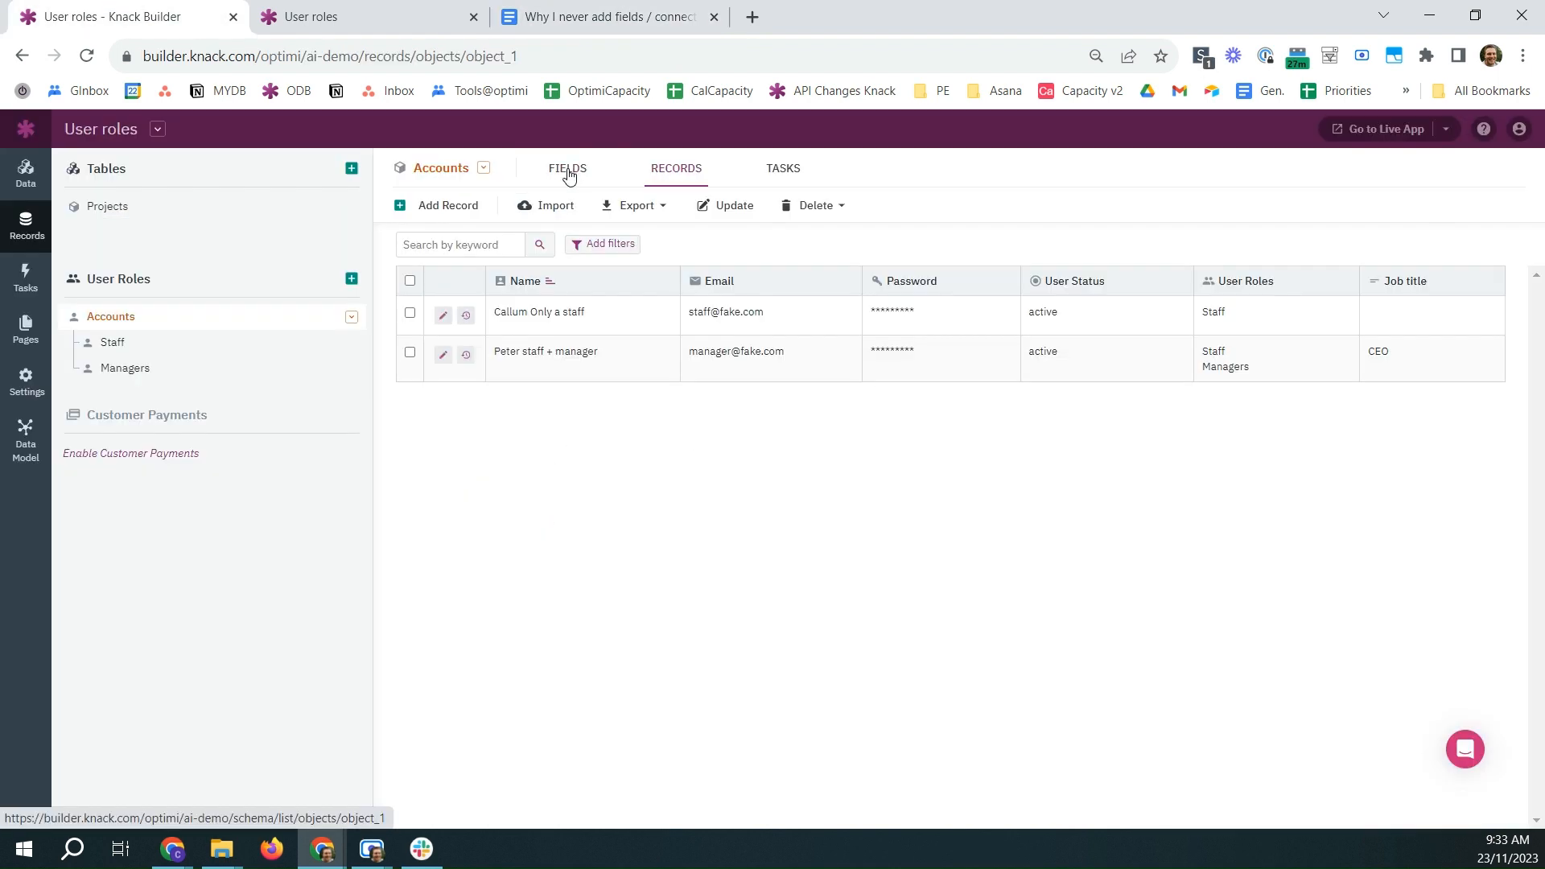
pyautogui.click(568, 168)
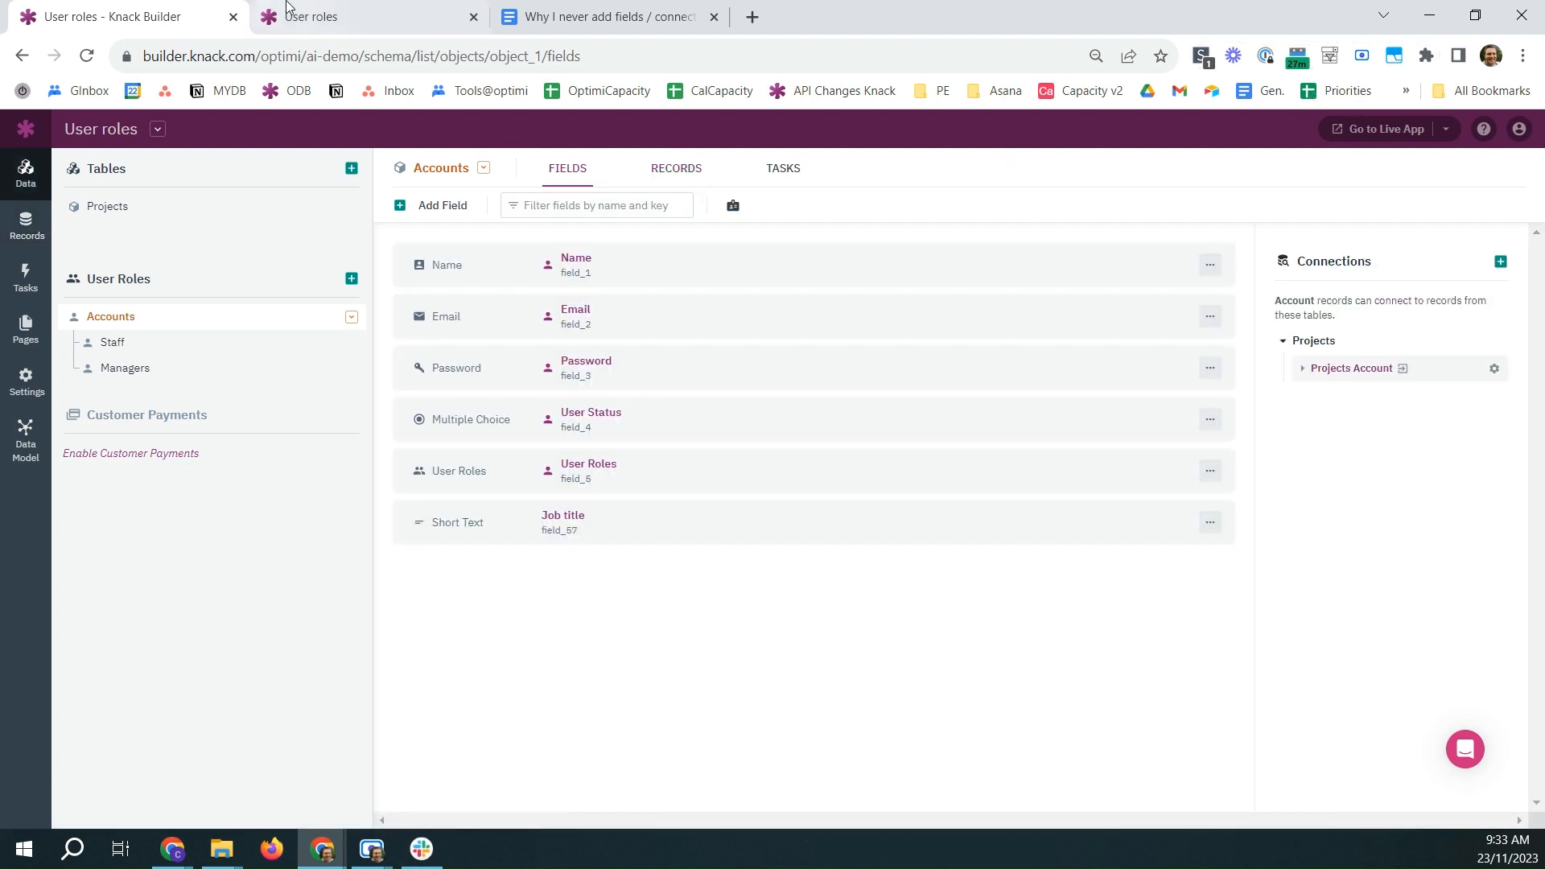
# - Reload the live app and add a project on the Staff dashboard, named with the logged-in user's first name and "project 2"
pyautogui.click(291, 14)
pyautogui.click(86, 56)
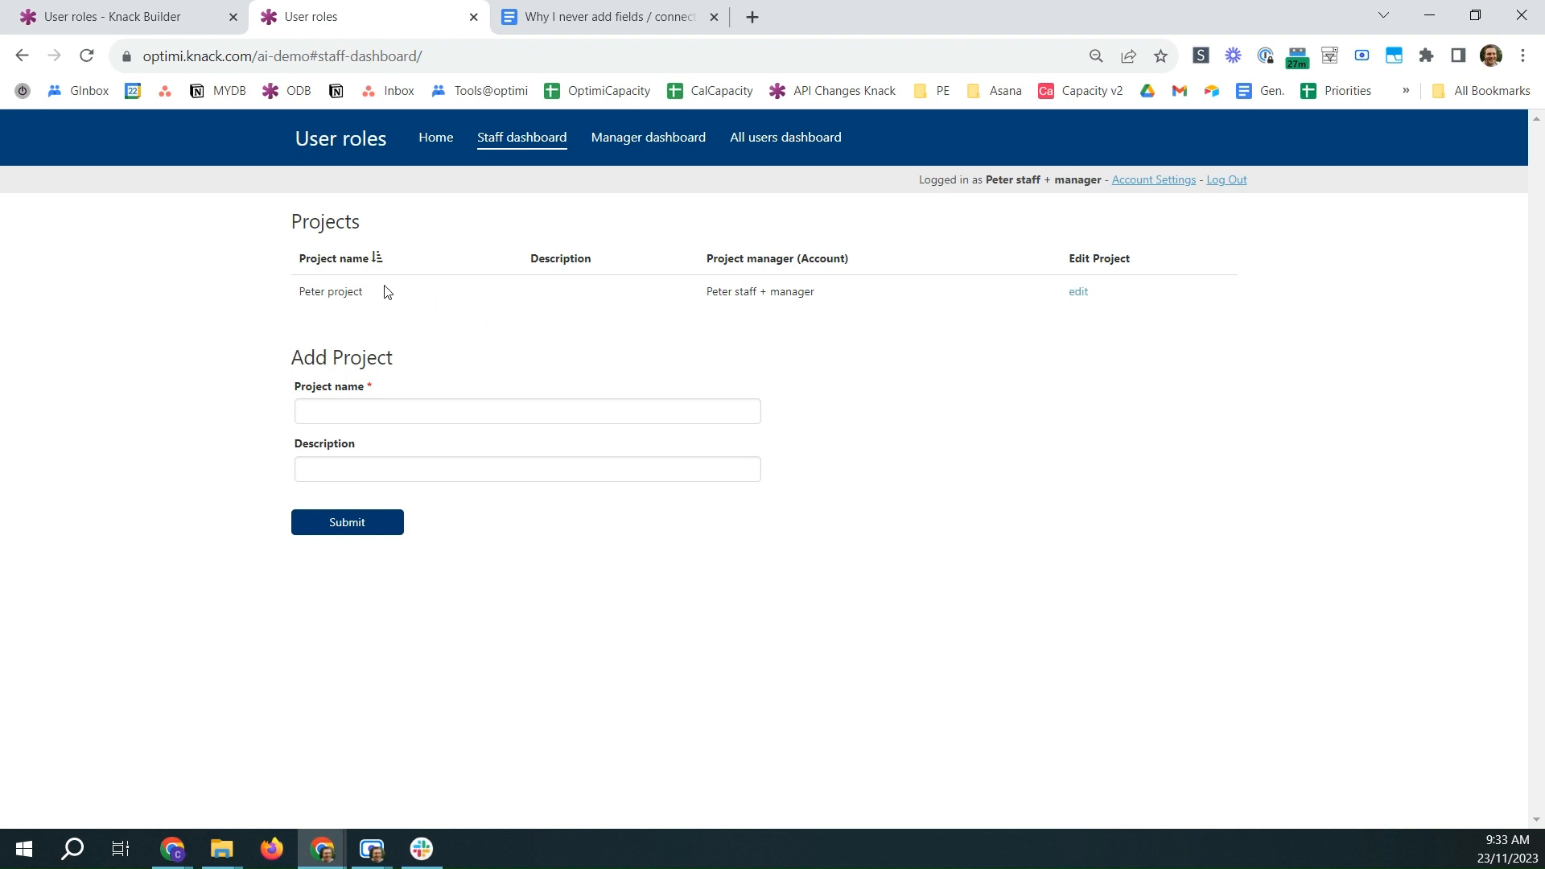
pyautogui.click(347, 409)
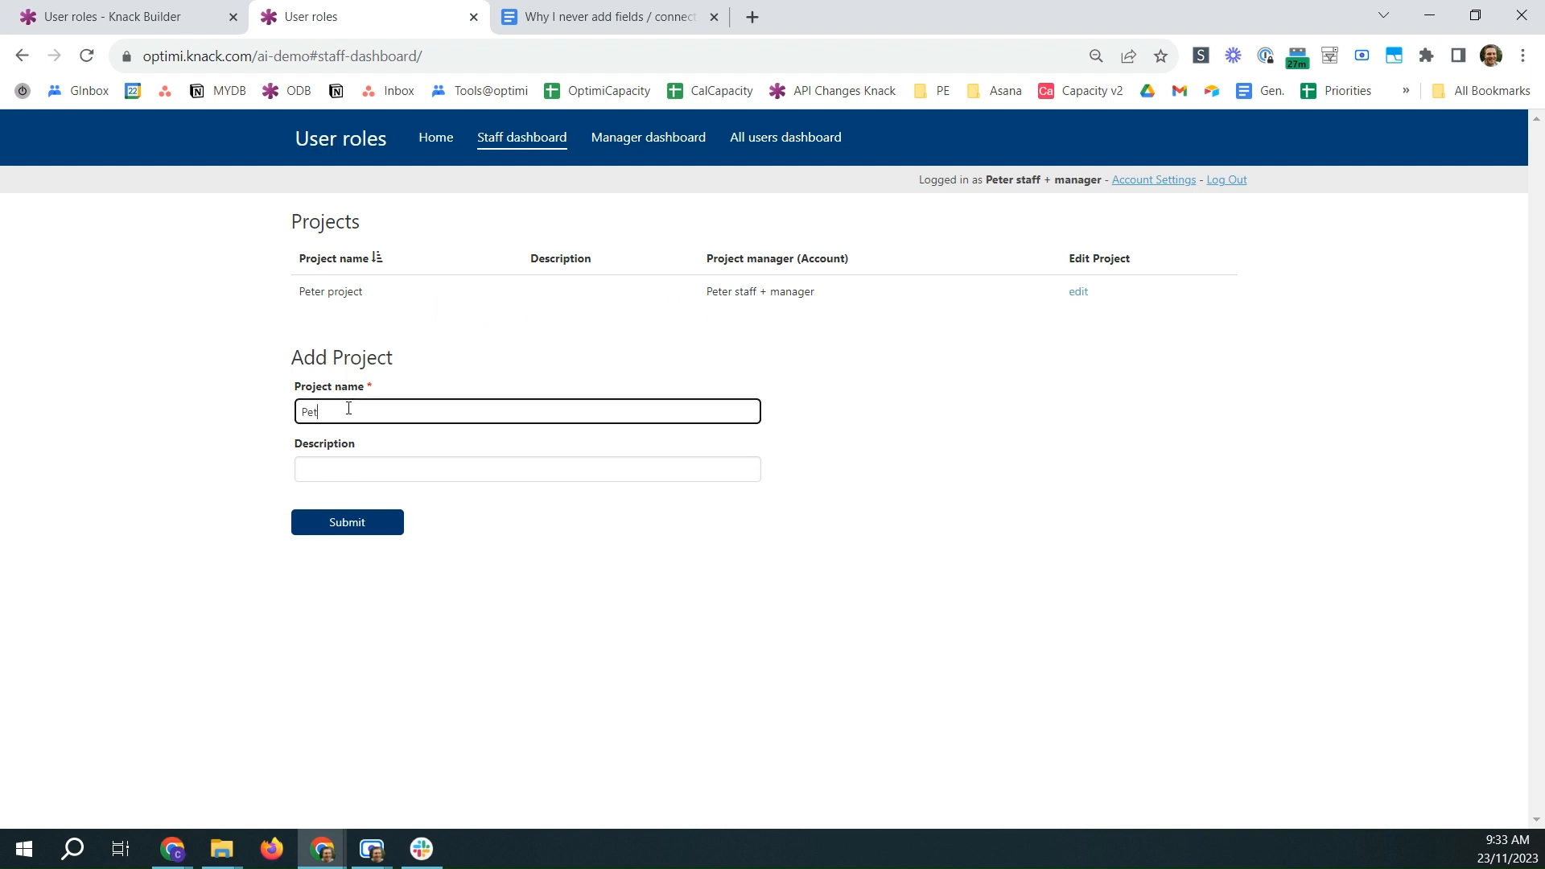
pyautogui.click(343, 524)
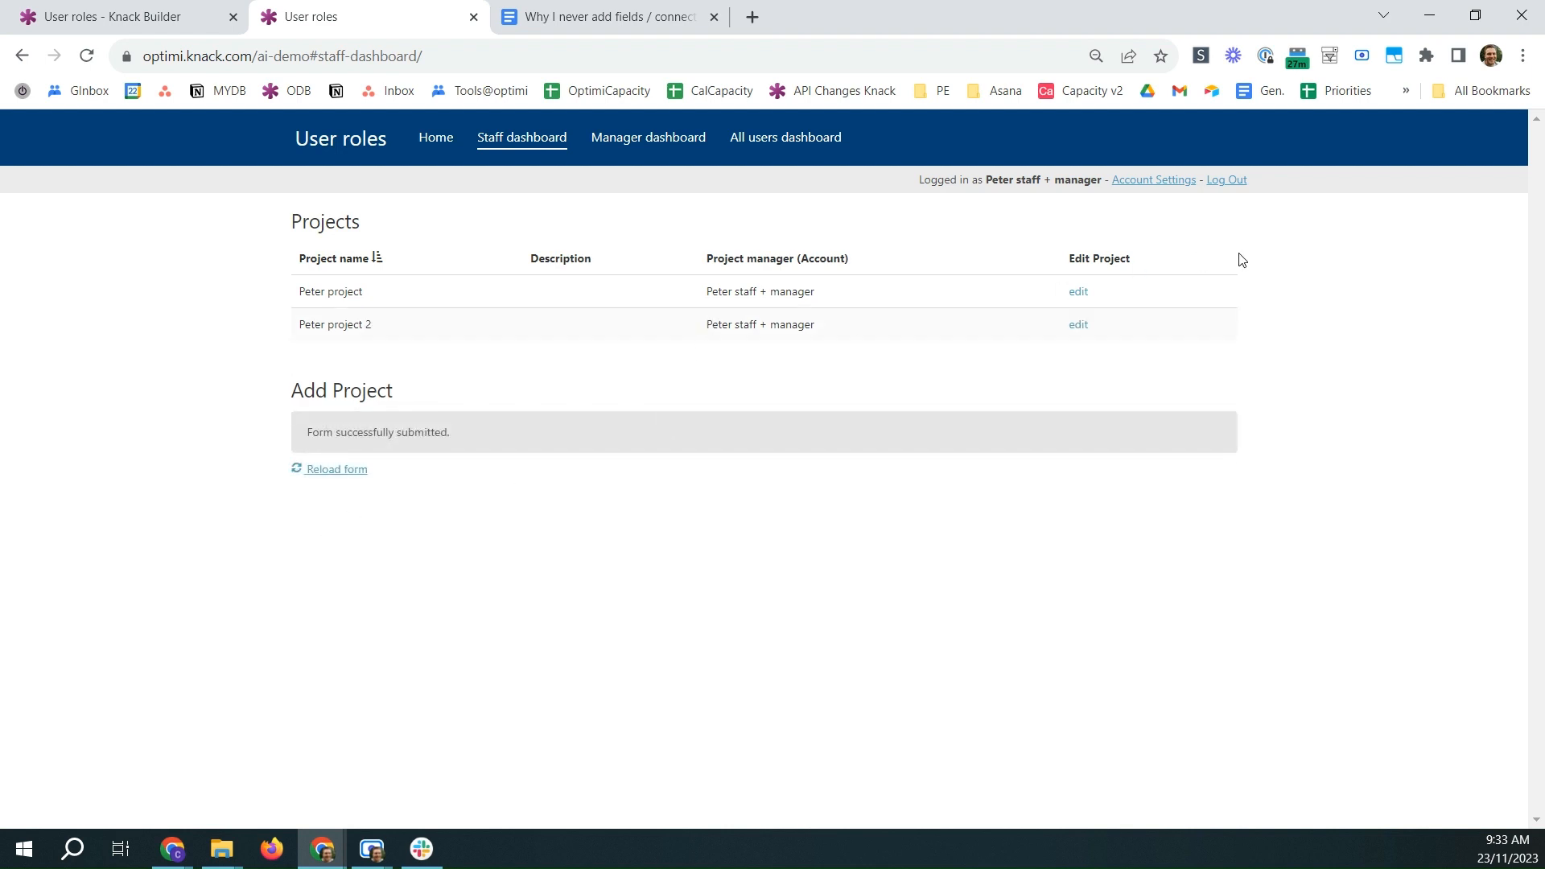
# - Log out, sign in with the staff account's e-mail and password, and try opening the Manager dashboard and All users dashboard
pyautogui.click(1229, 181)
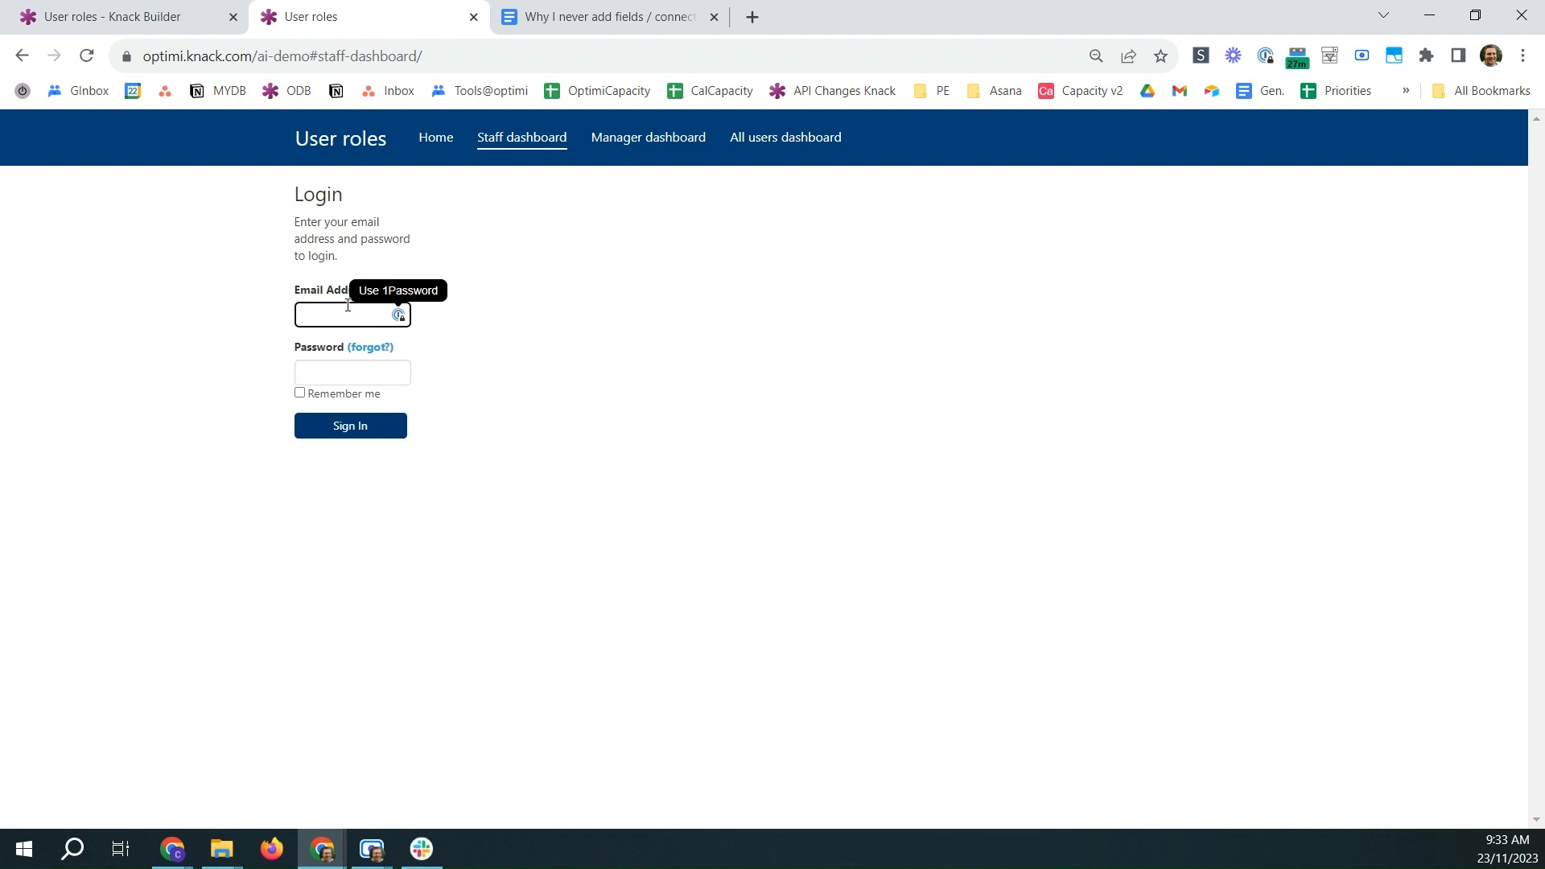
pyautogui.write('staff@')
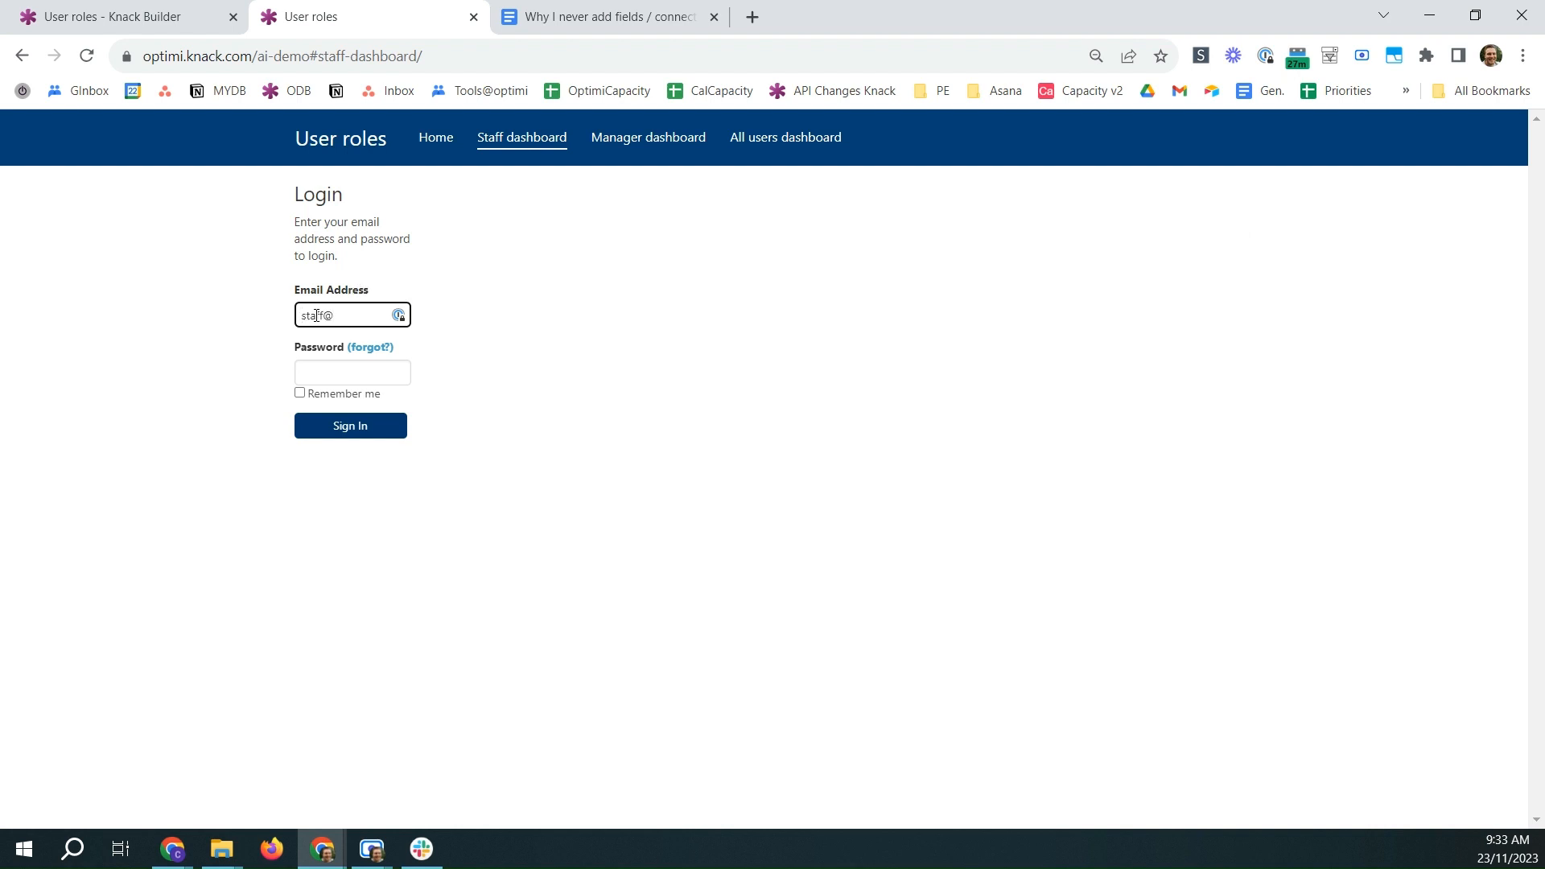
pyautogui.write('fake.com')
pyautogui.press('Tab')
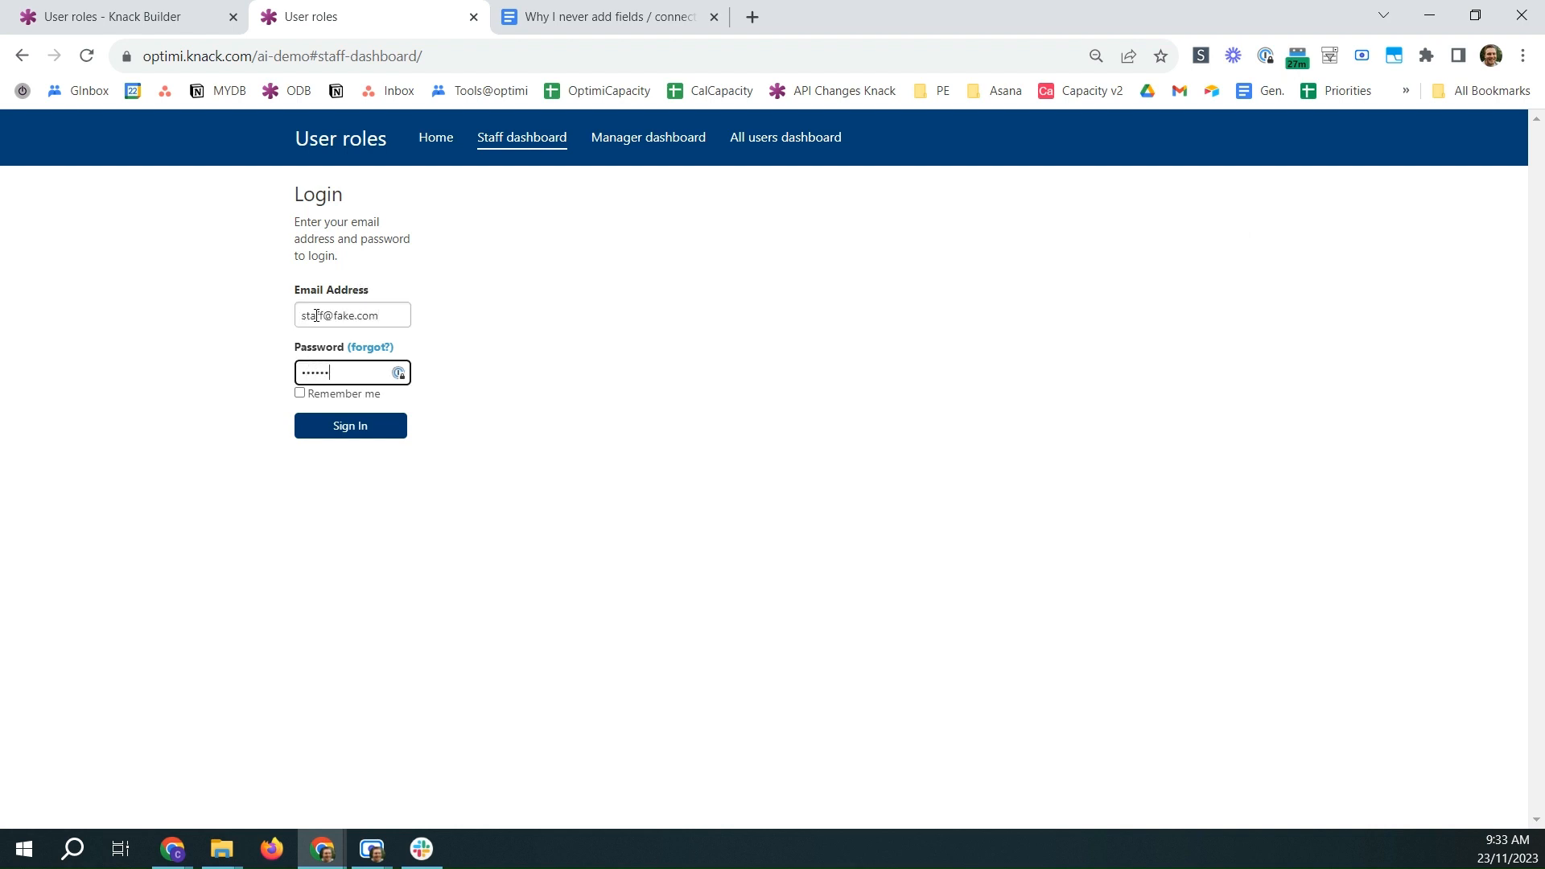
pyautogui.click(321, 431)
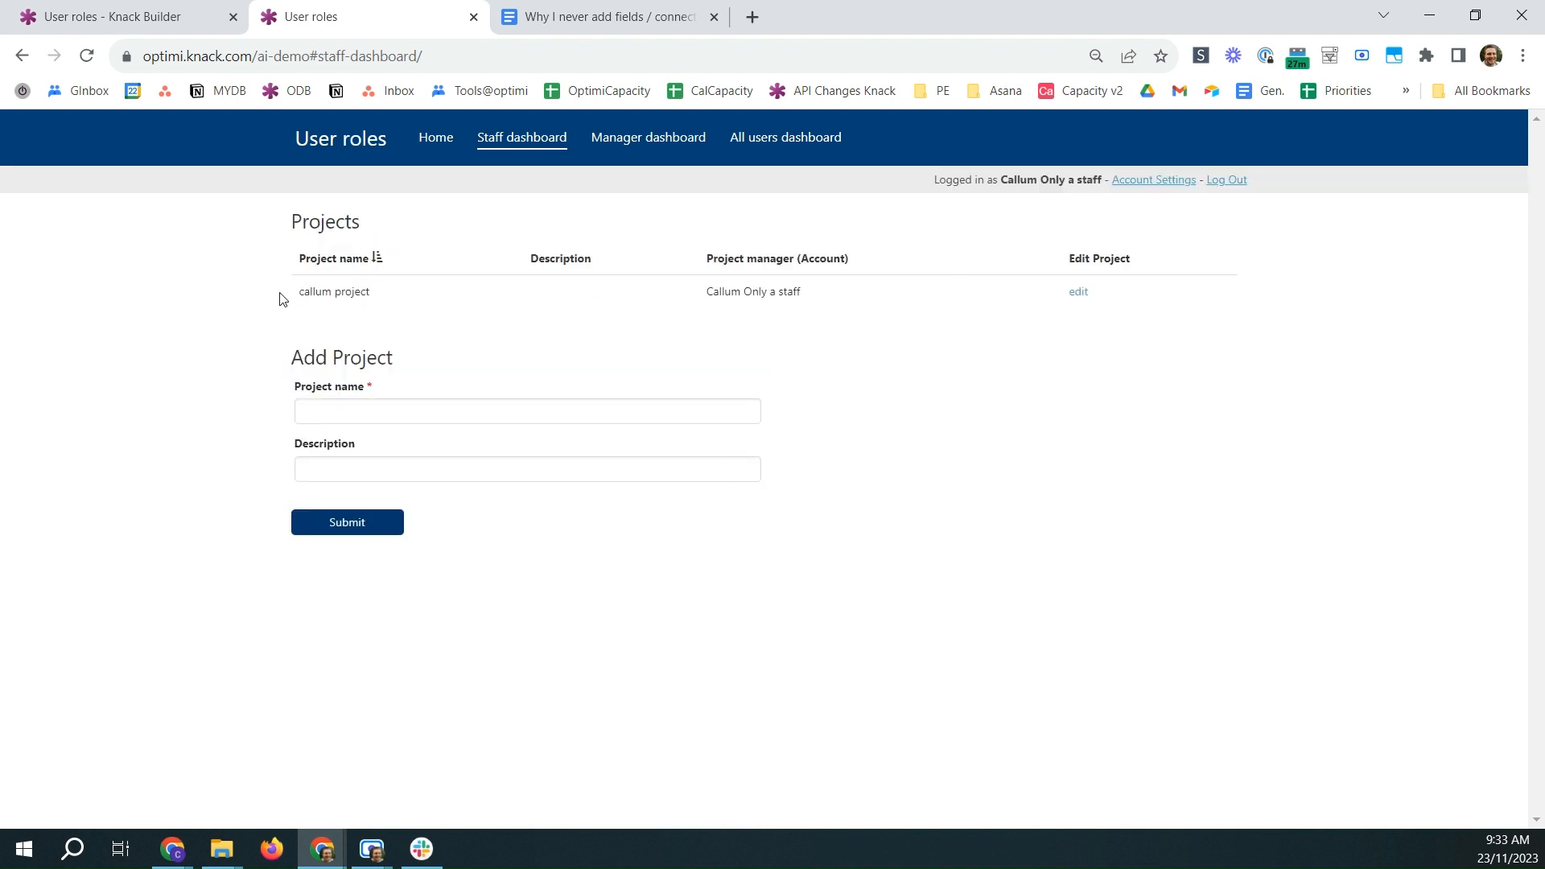
pyautogui.click(686, 135)
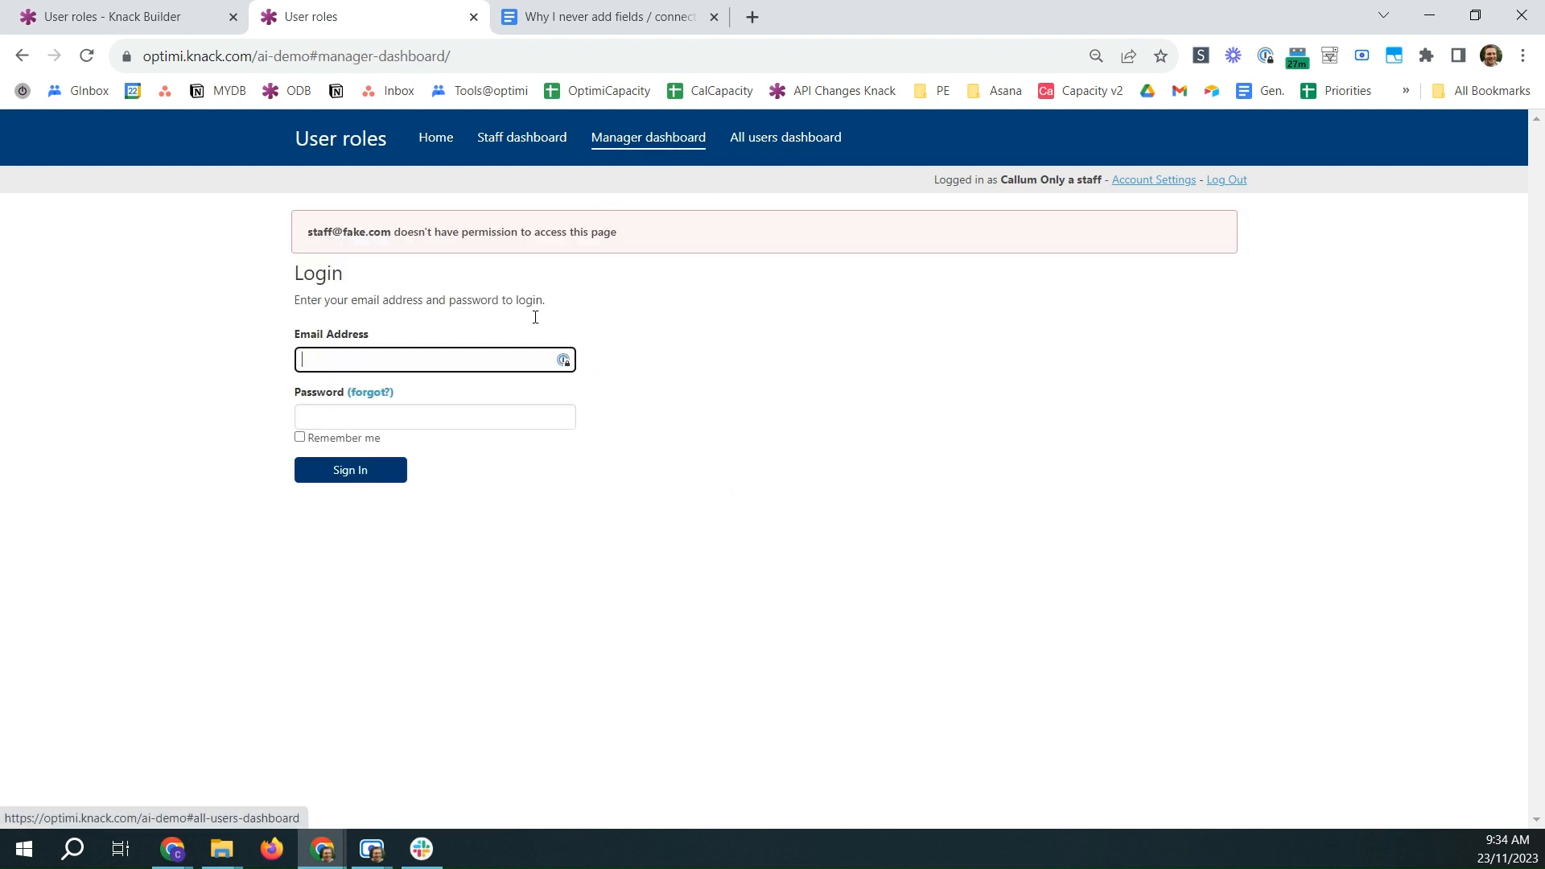
pyautogui.click(812, 143)
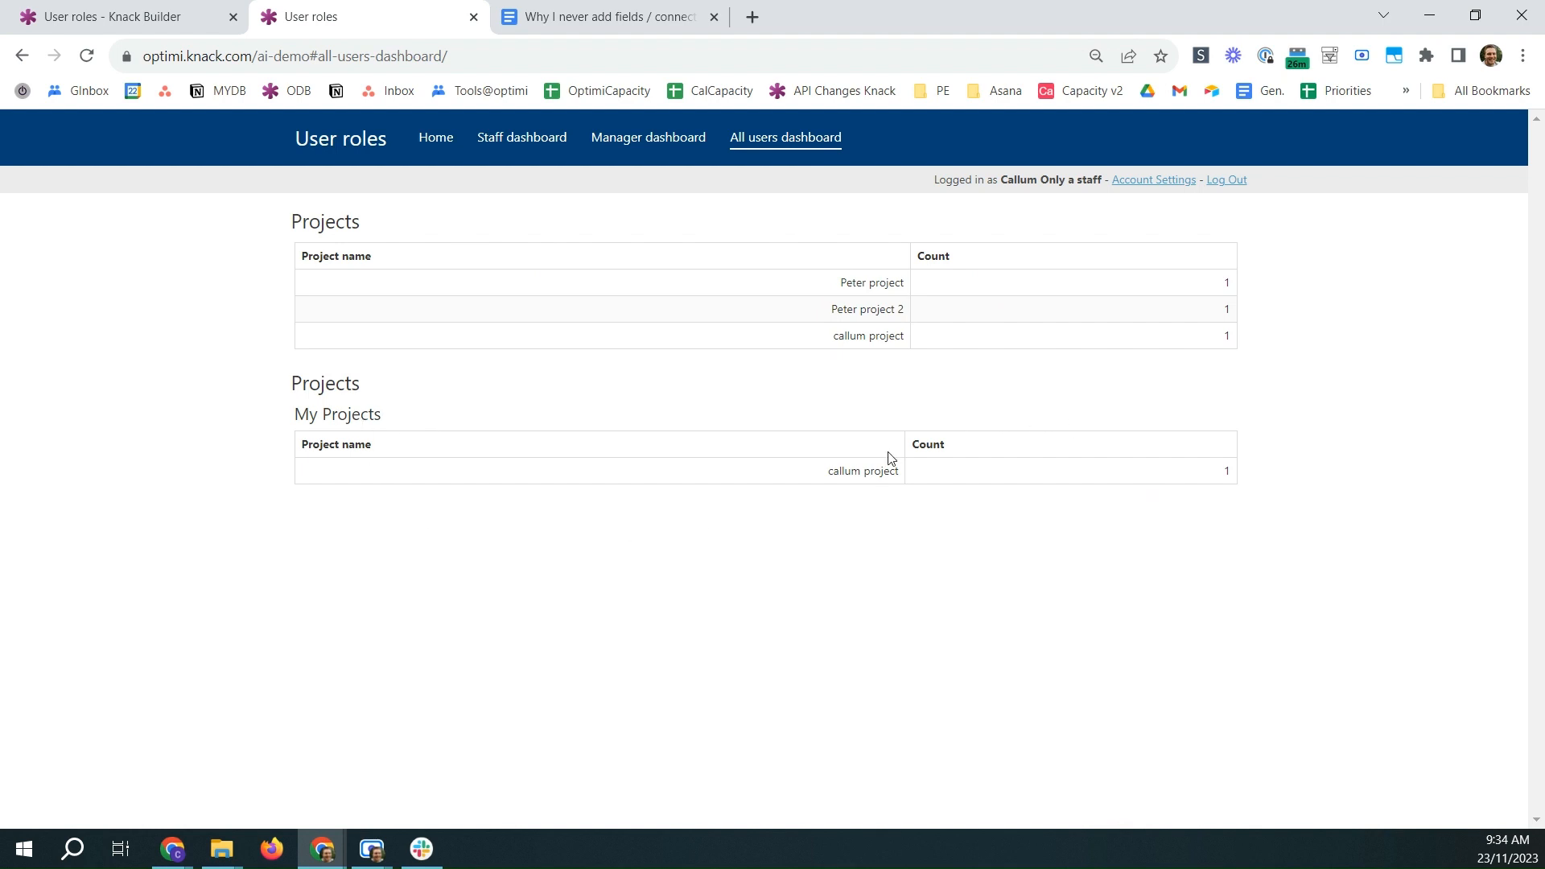
# - Log out of the staff account and sign in to the All users dashboard with the manager account's e-mail and password
pyautogui.click(1227, 183)
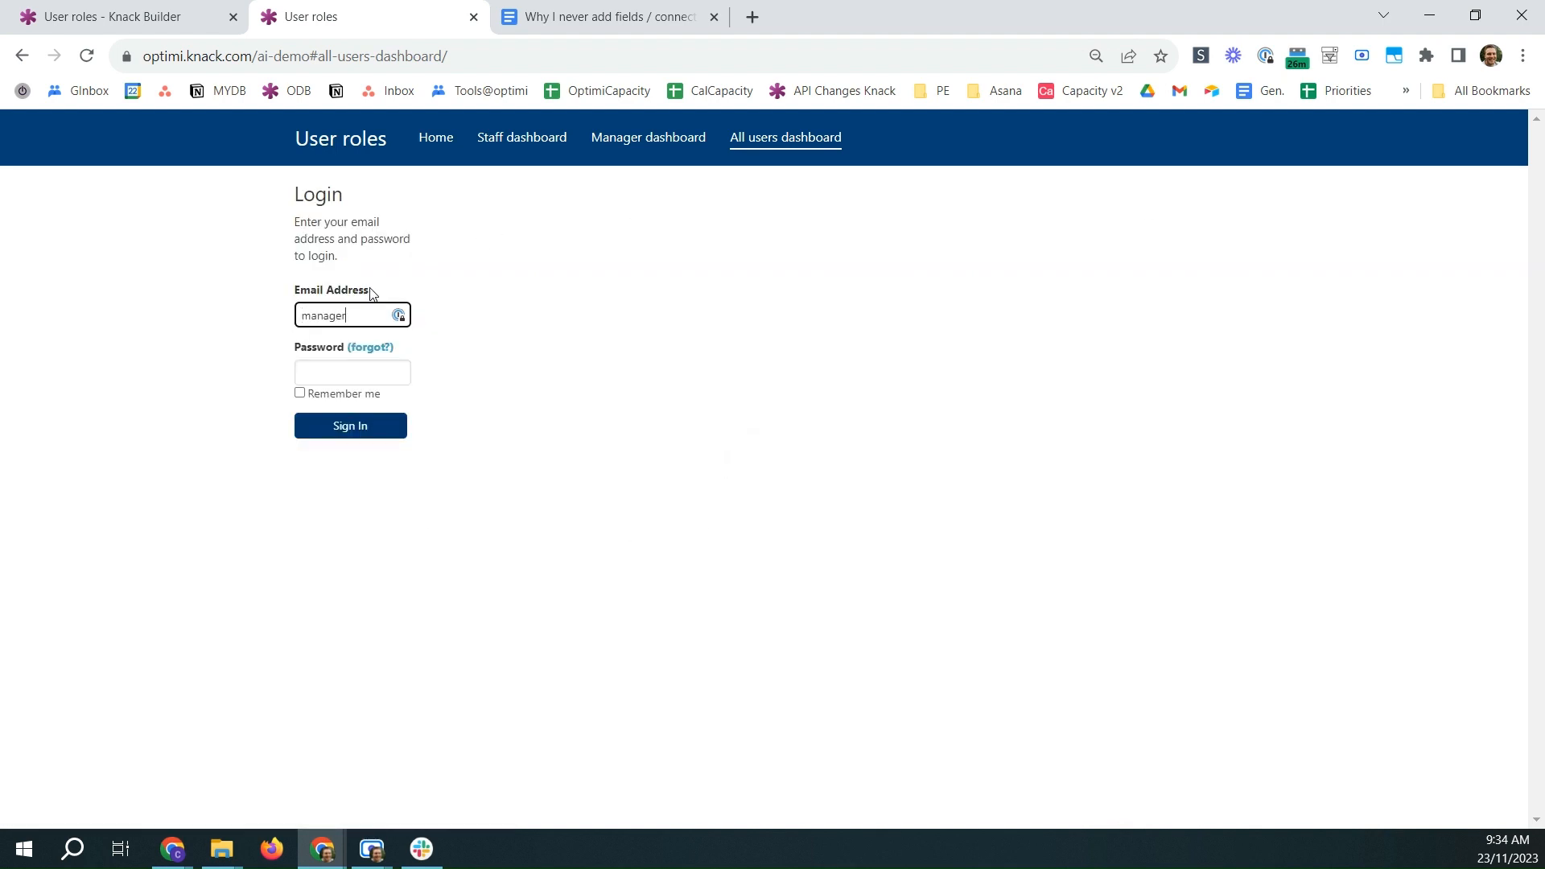
pyautogui.write('manager@f')
pyautogui.write('ake.com')
pyautogui.press('Tab')
pyautogui.write('••••••••')
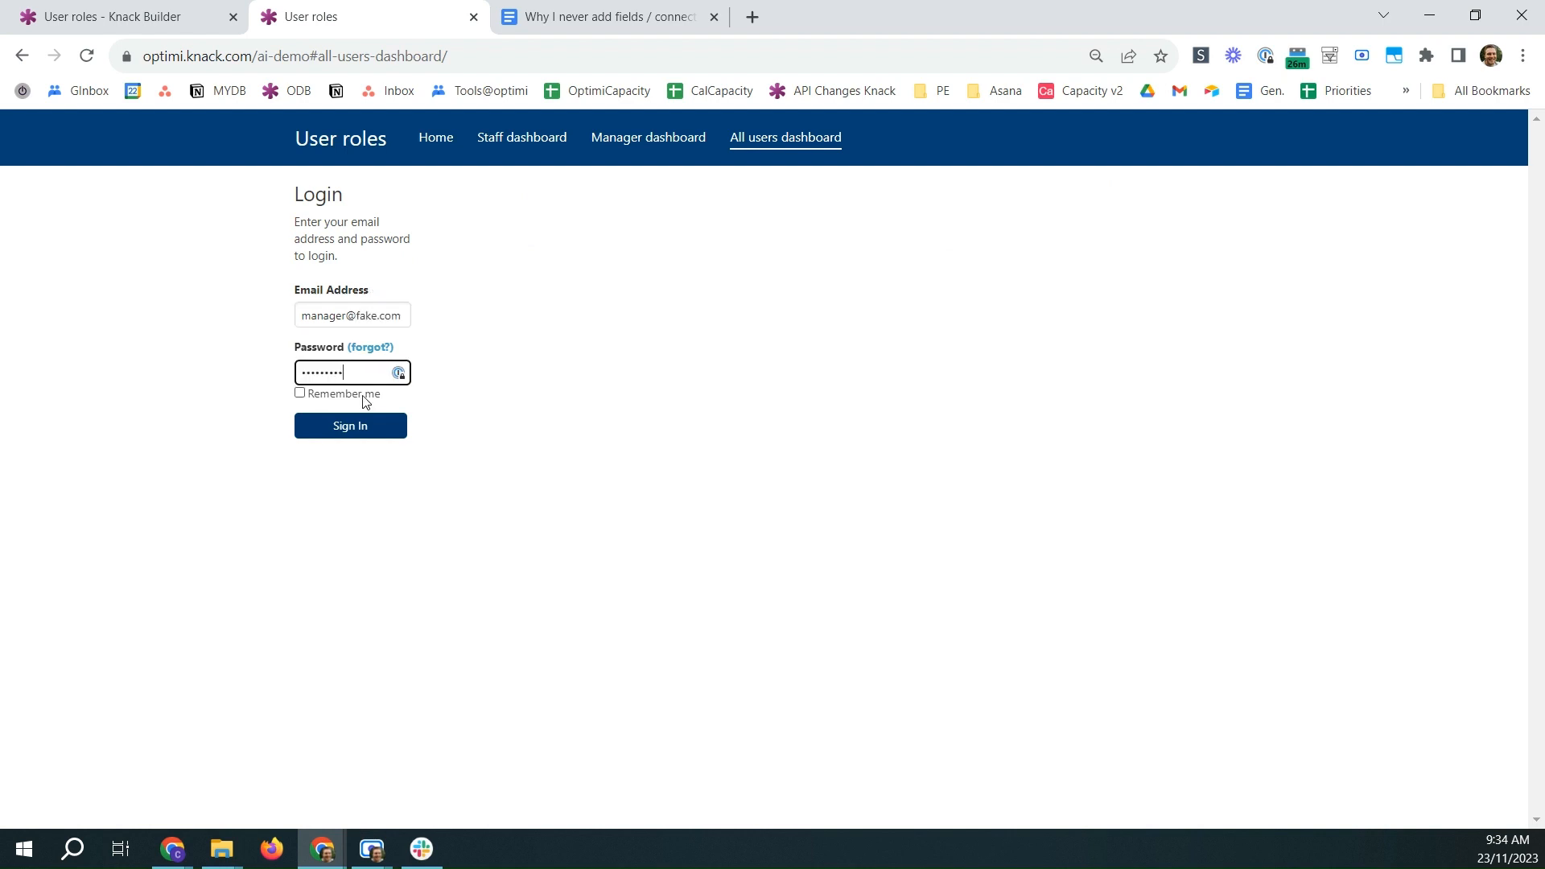
pyautogui.click(353, 427)
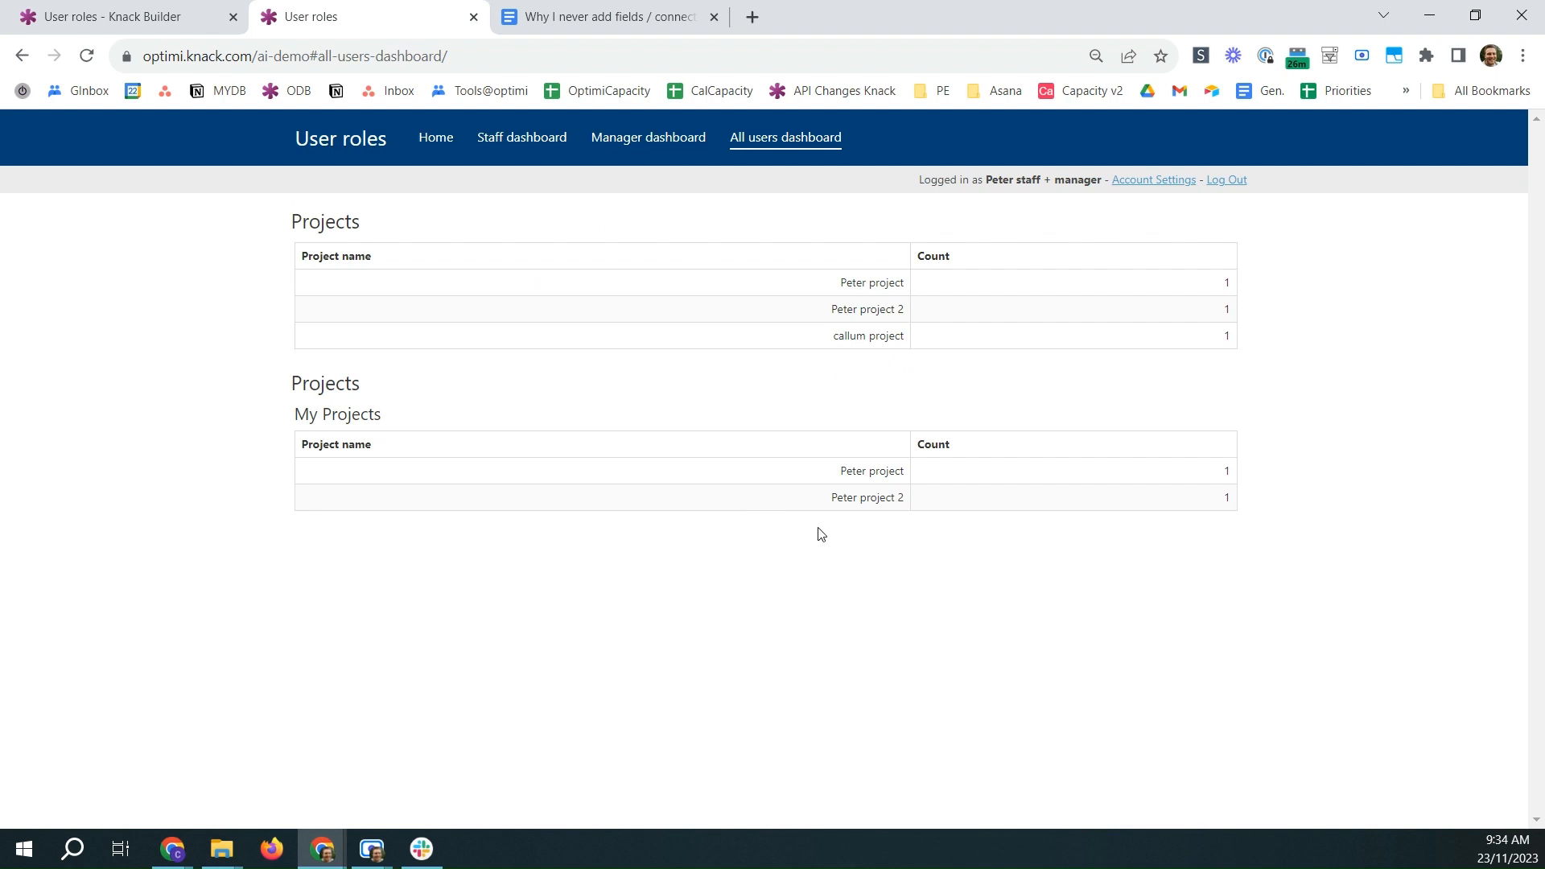
# - Add a project for the logged-in account on the Manager dashboard, named with the user's first name and "3"
pyautogui.click(642, 139)
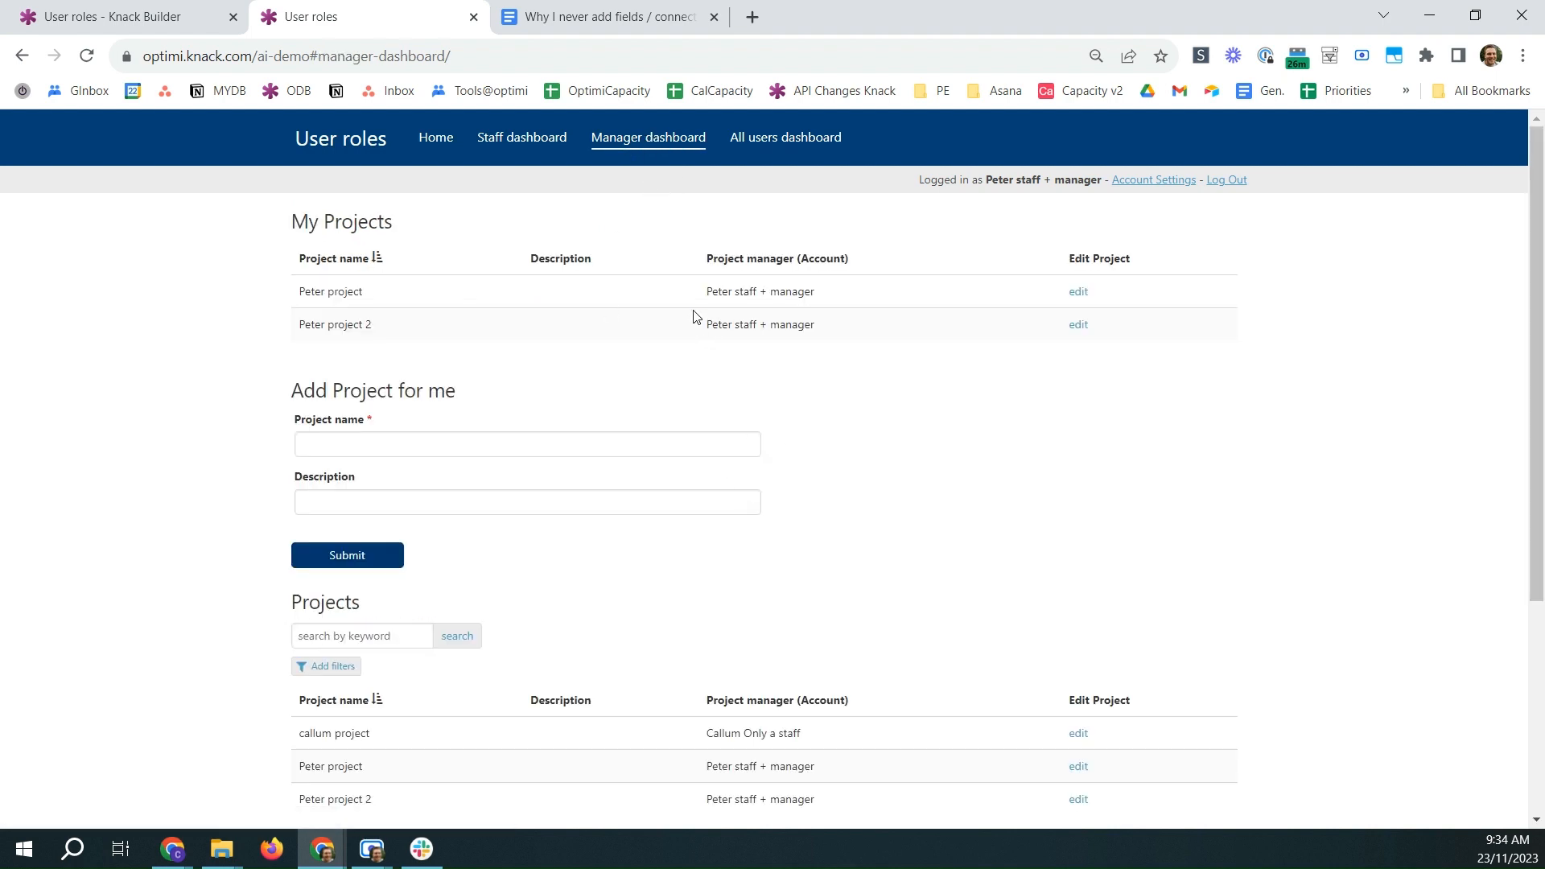
pyautogui.click(451, 447)
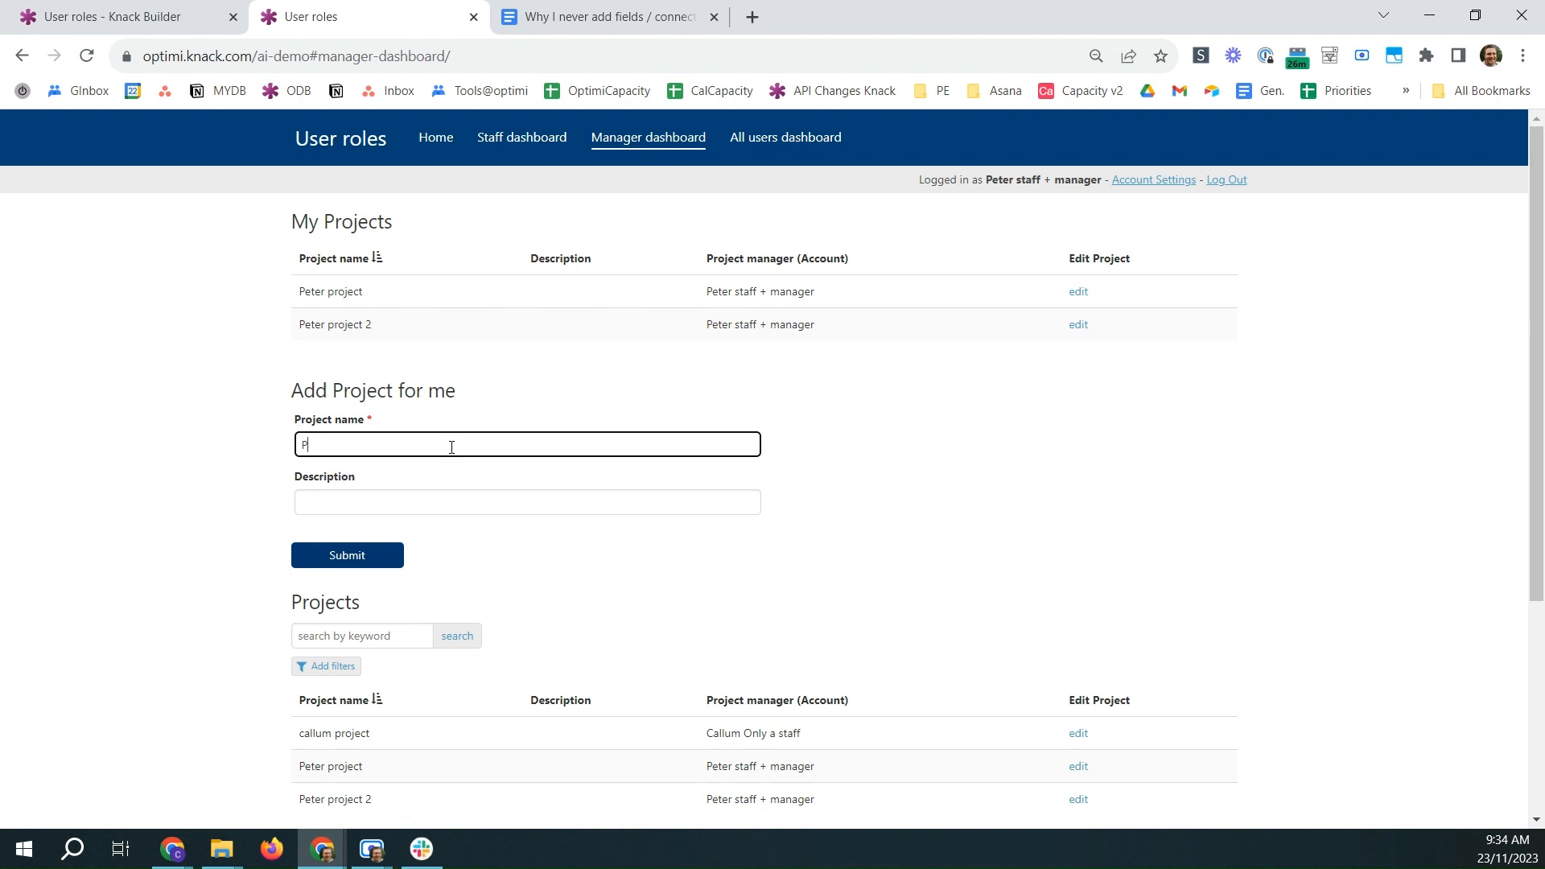
pyautogui.click(355, 557)
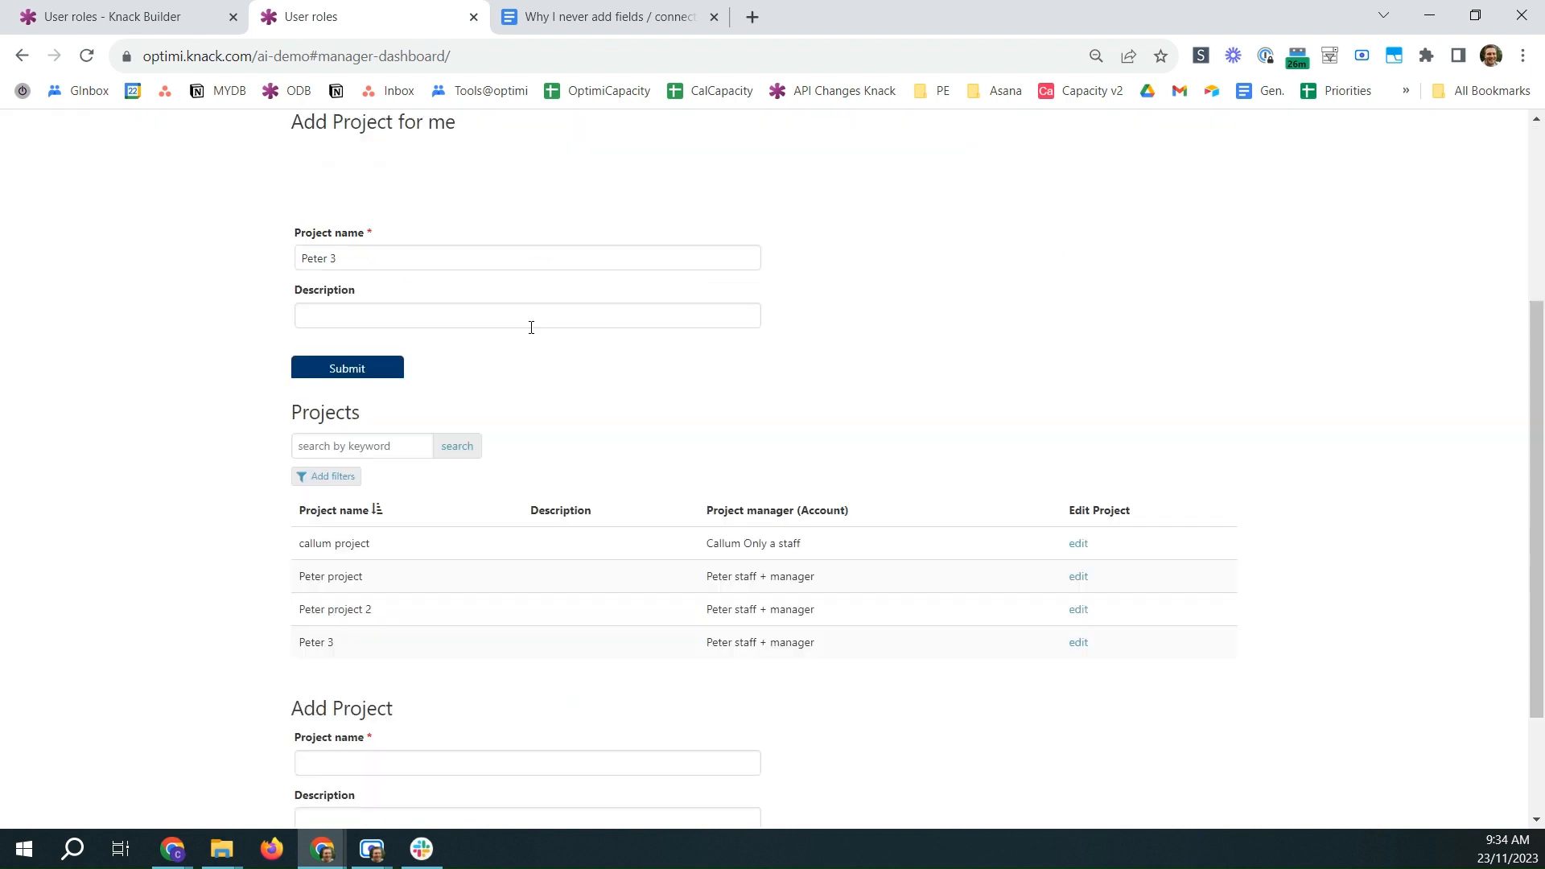
# - Check the Project manager (Account) choices in the Manager dashboard's Add Project form without choosing one
pyautogui.scroll(-4, 416, 322)
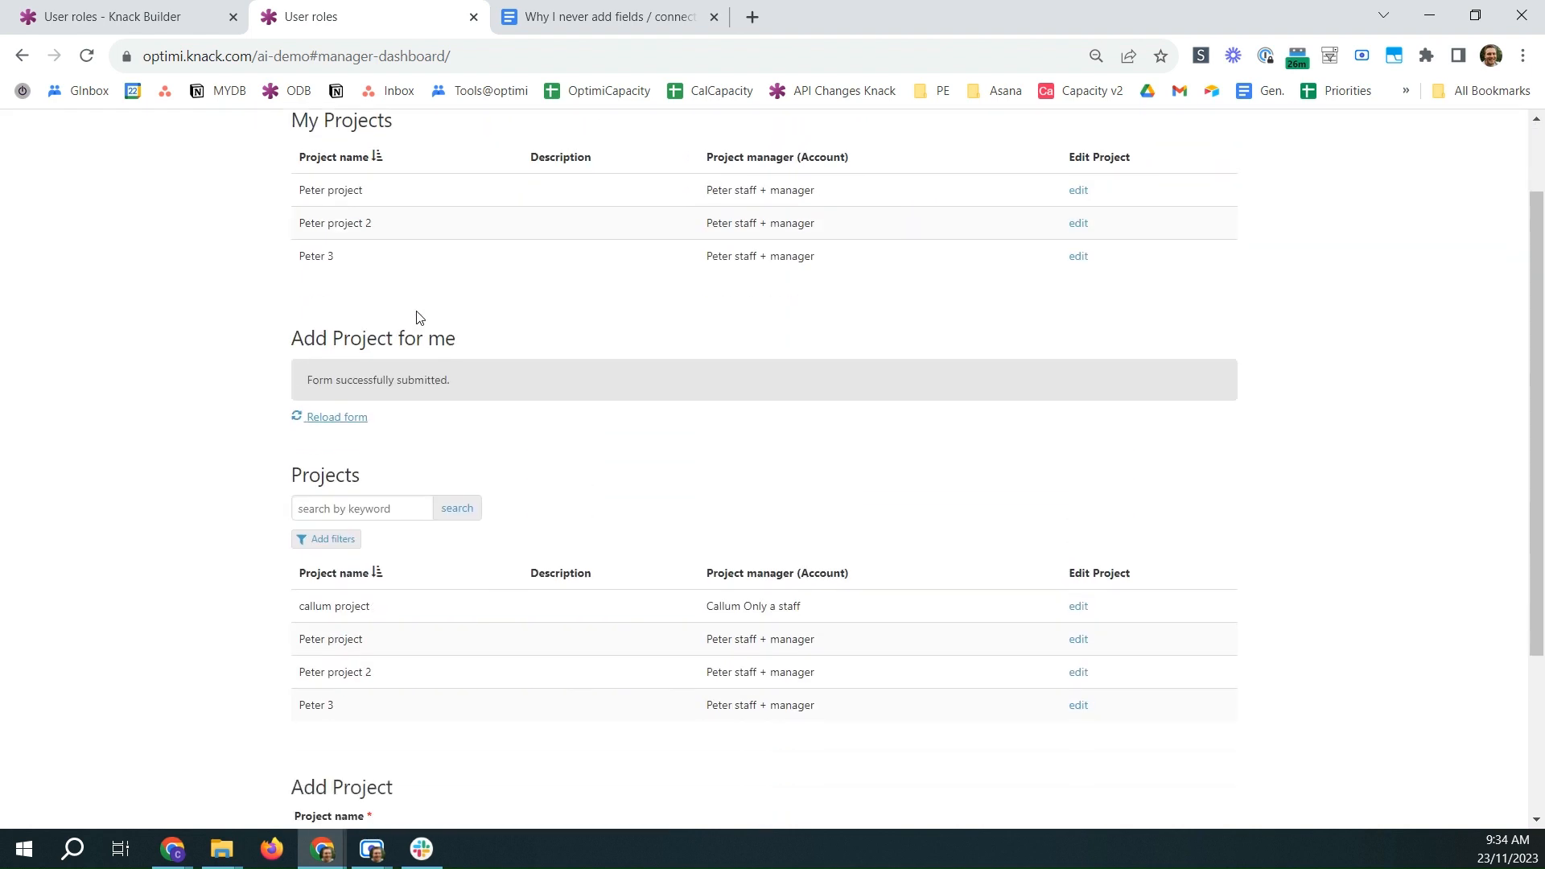
pyautogui.click(354, 760)
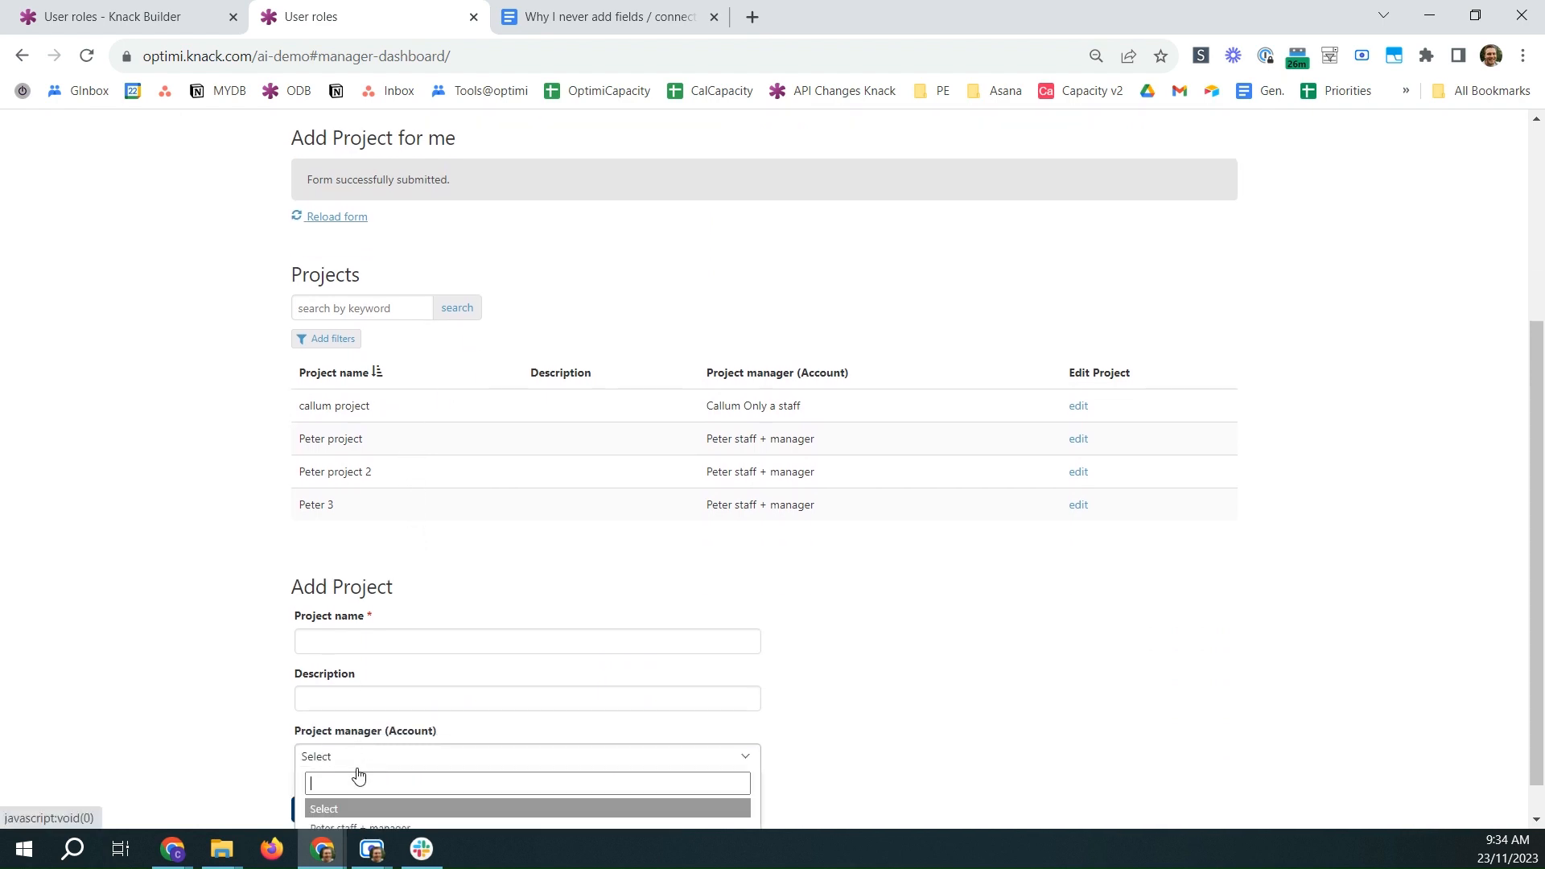
pyautogui.scroll(-1, 350, 776)
pyautogui.click(220, 592)
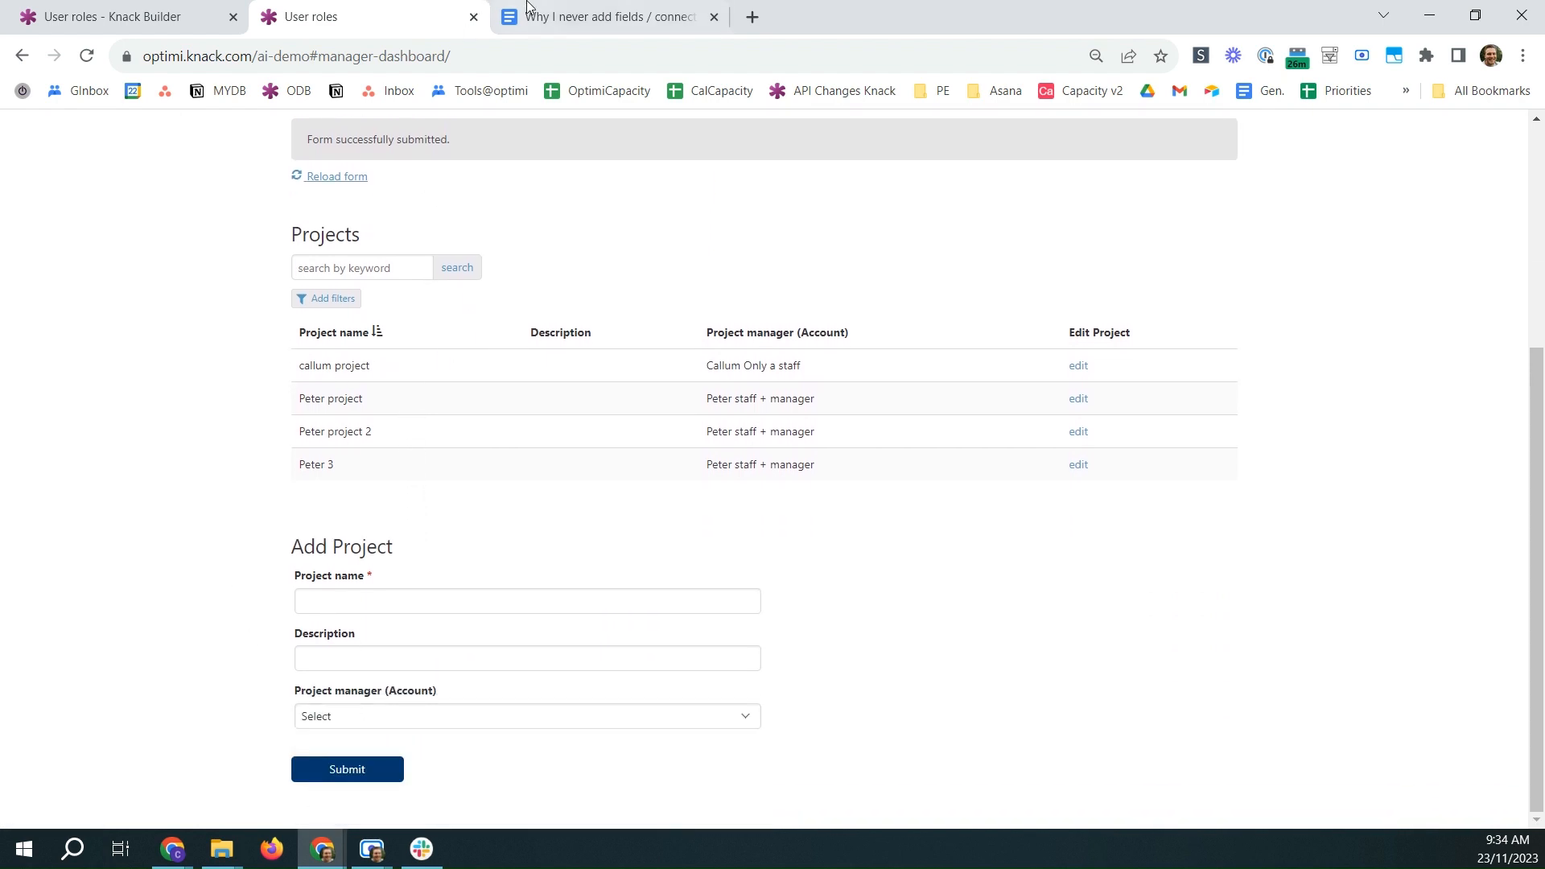
# - Glance at the child user roles document, and view the Projects records and the Projects and Accounts fields in the Knack Builder
pyautogui.click(557, 12)
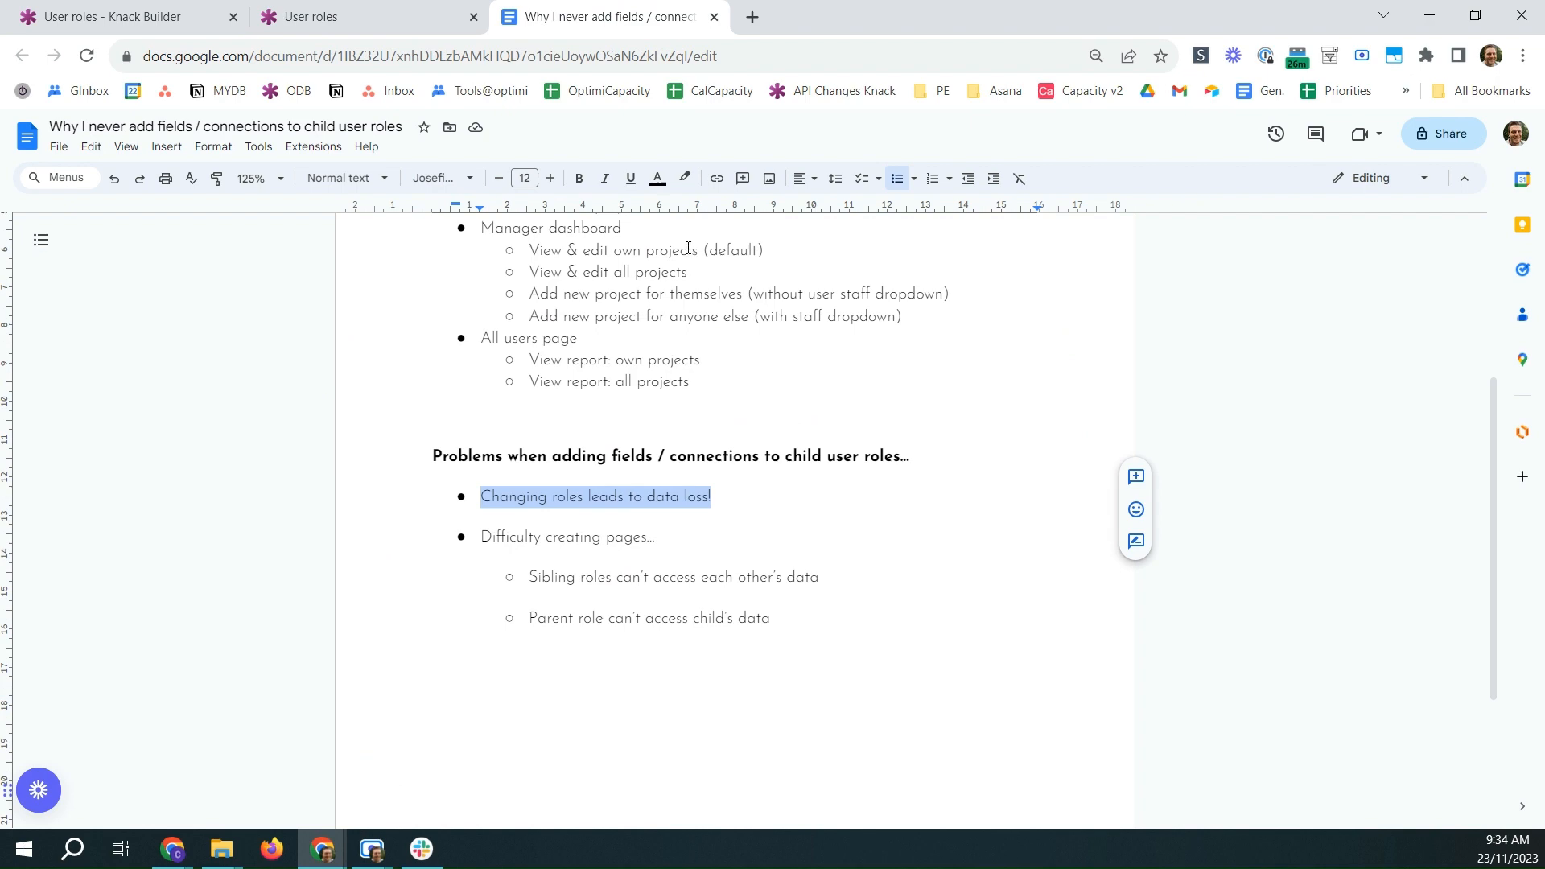
pyautogui.click(121, 16)
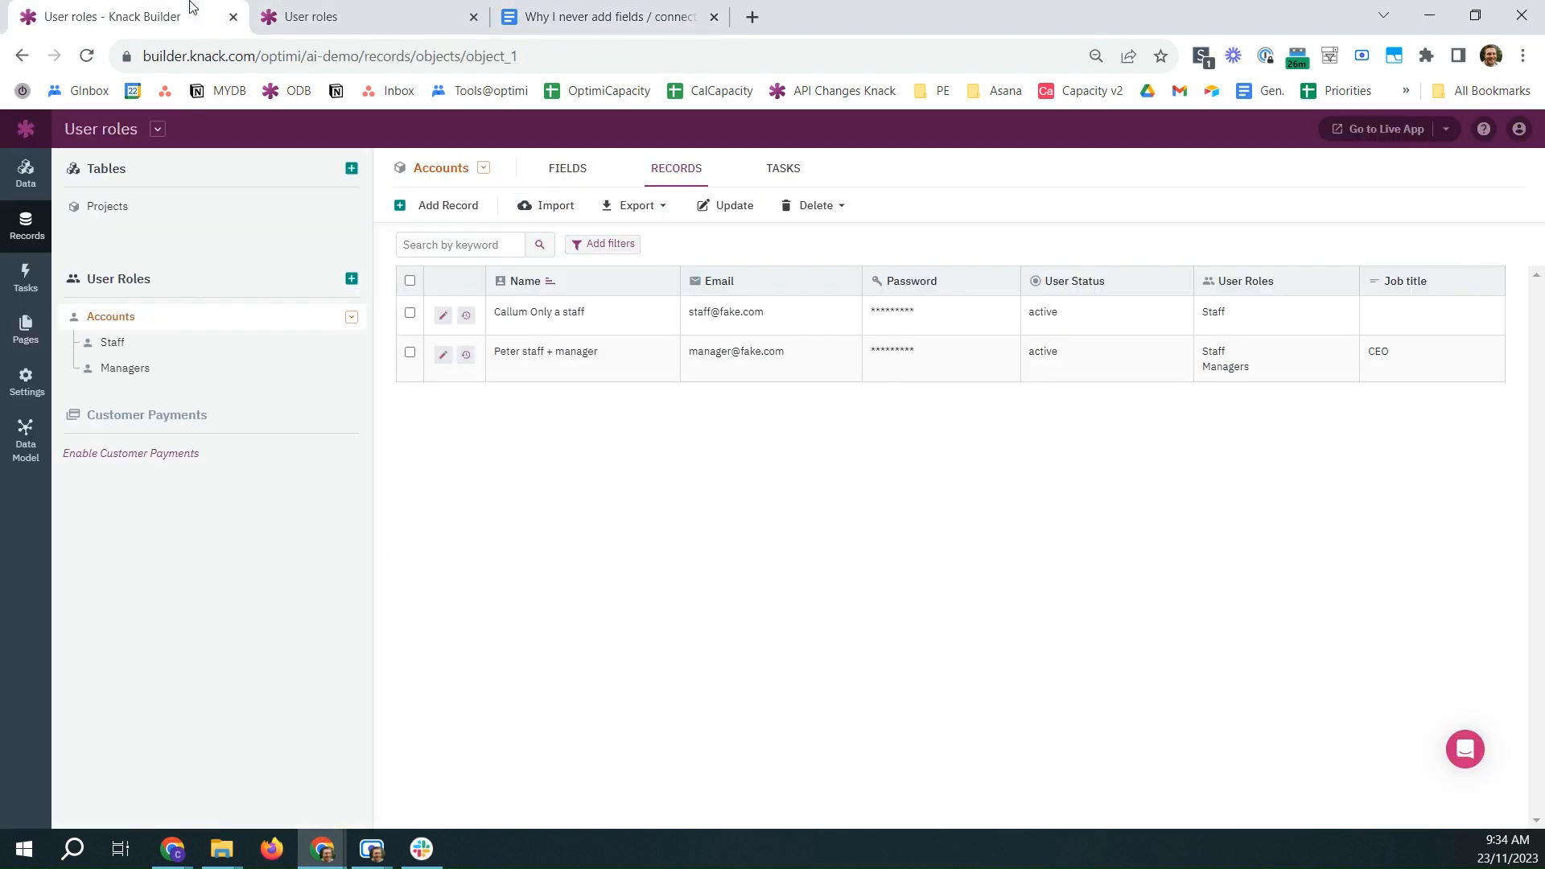
pyautogui.click(124, 216)
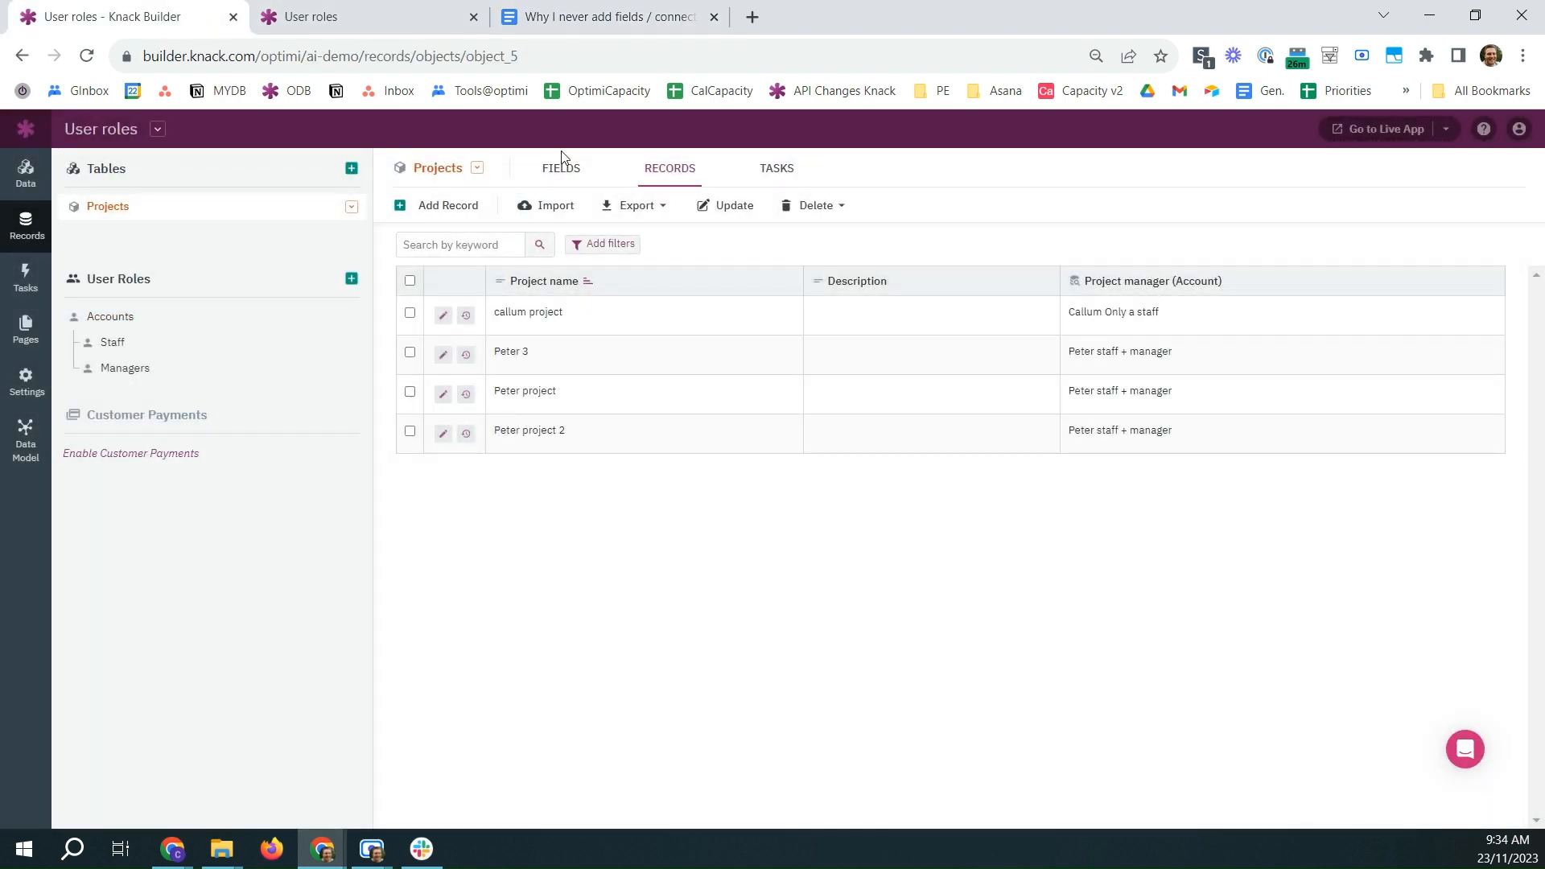
pyautogui.click(570, 171)
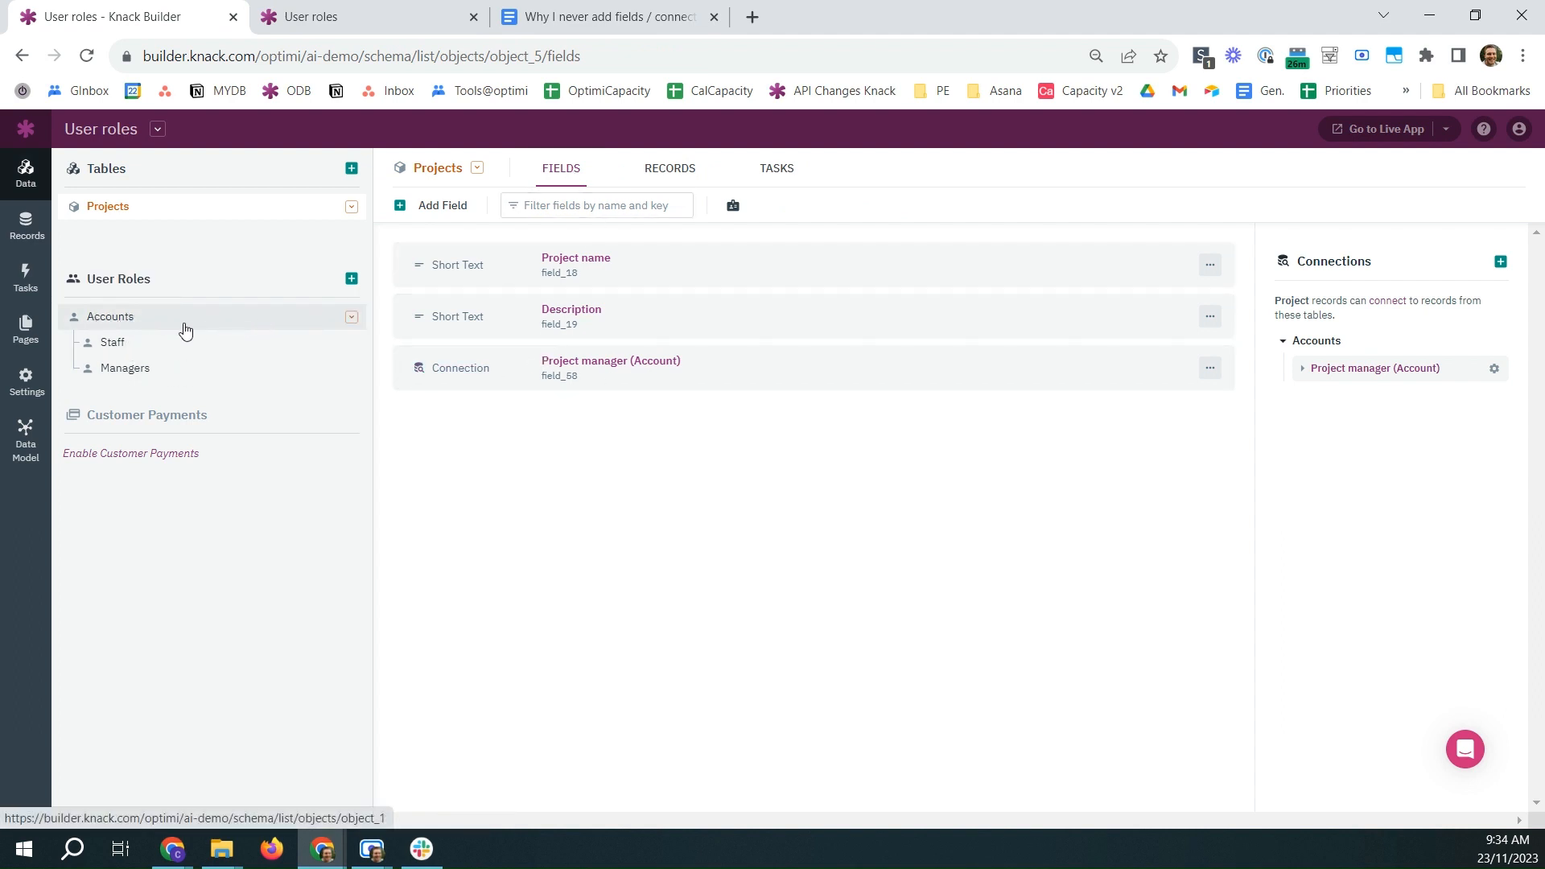
pyautogui.click(183, 330)
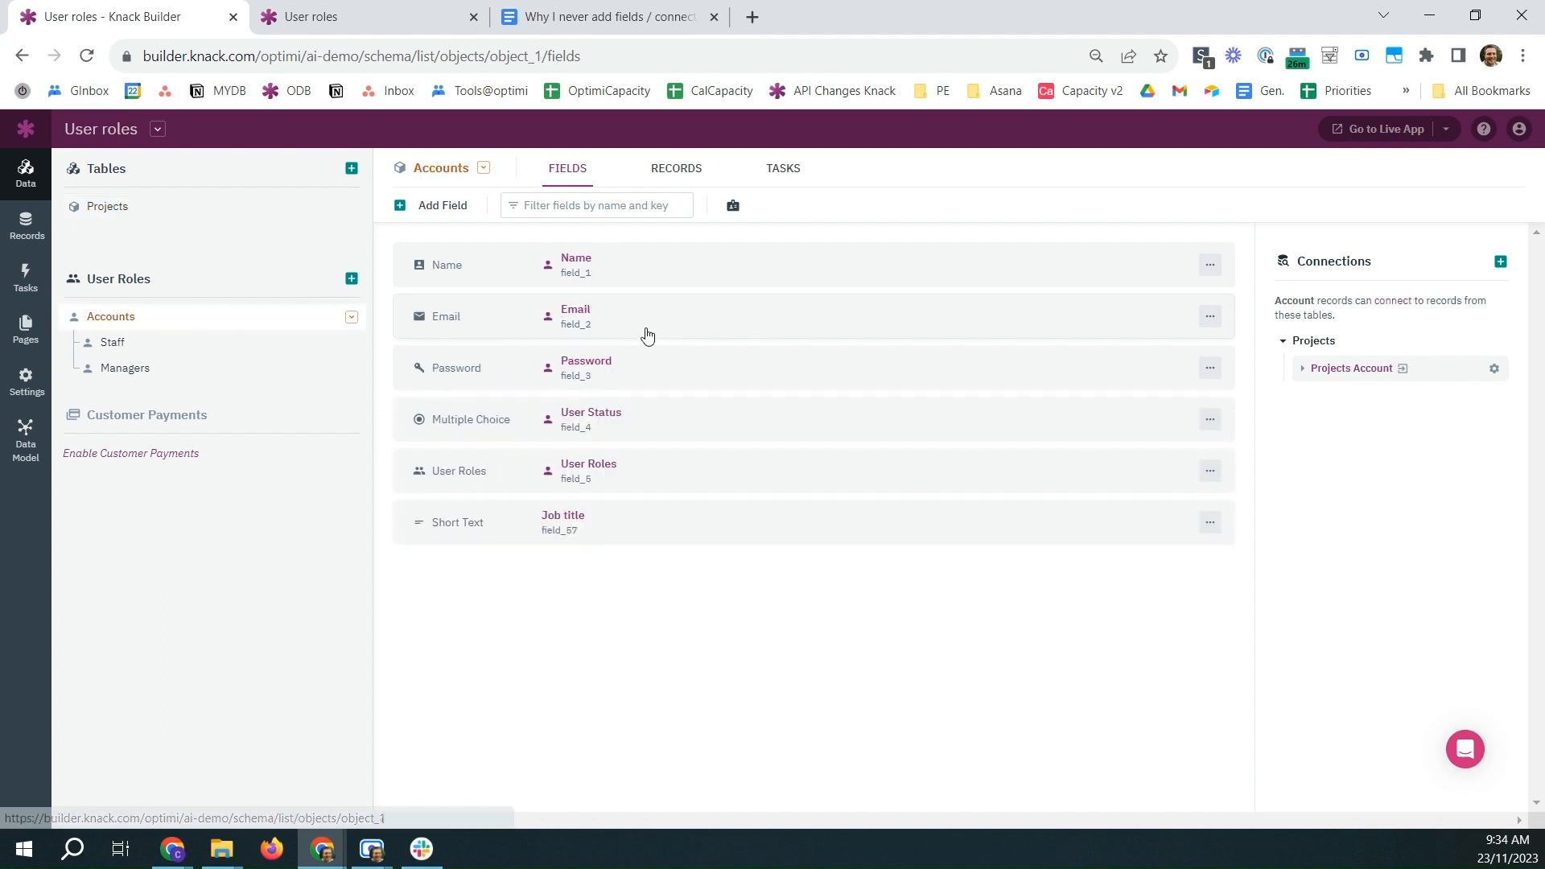